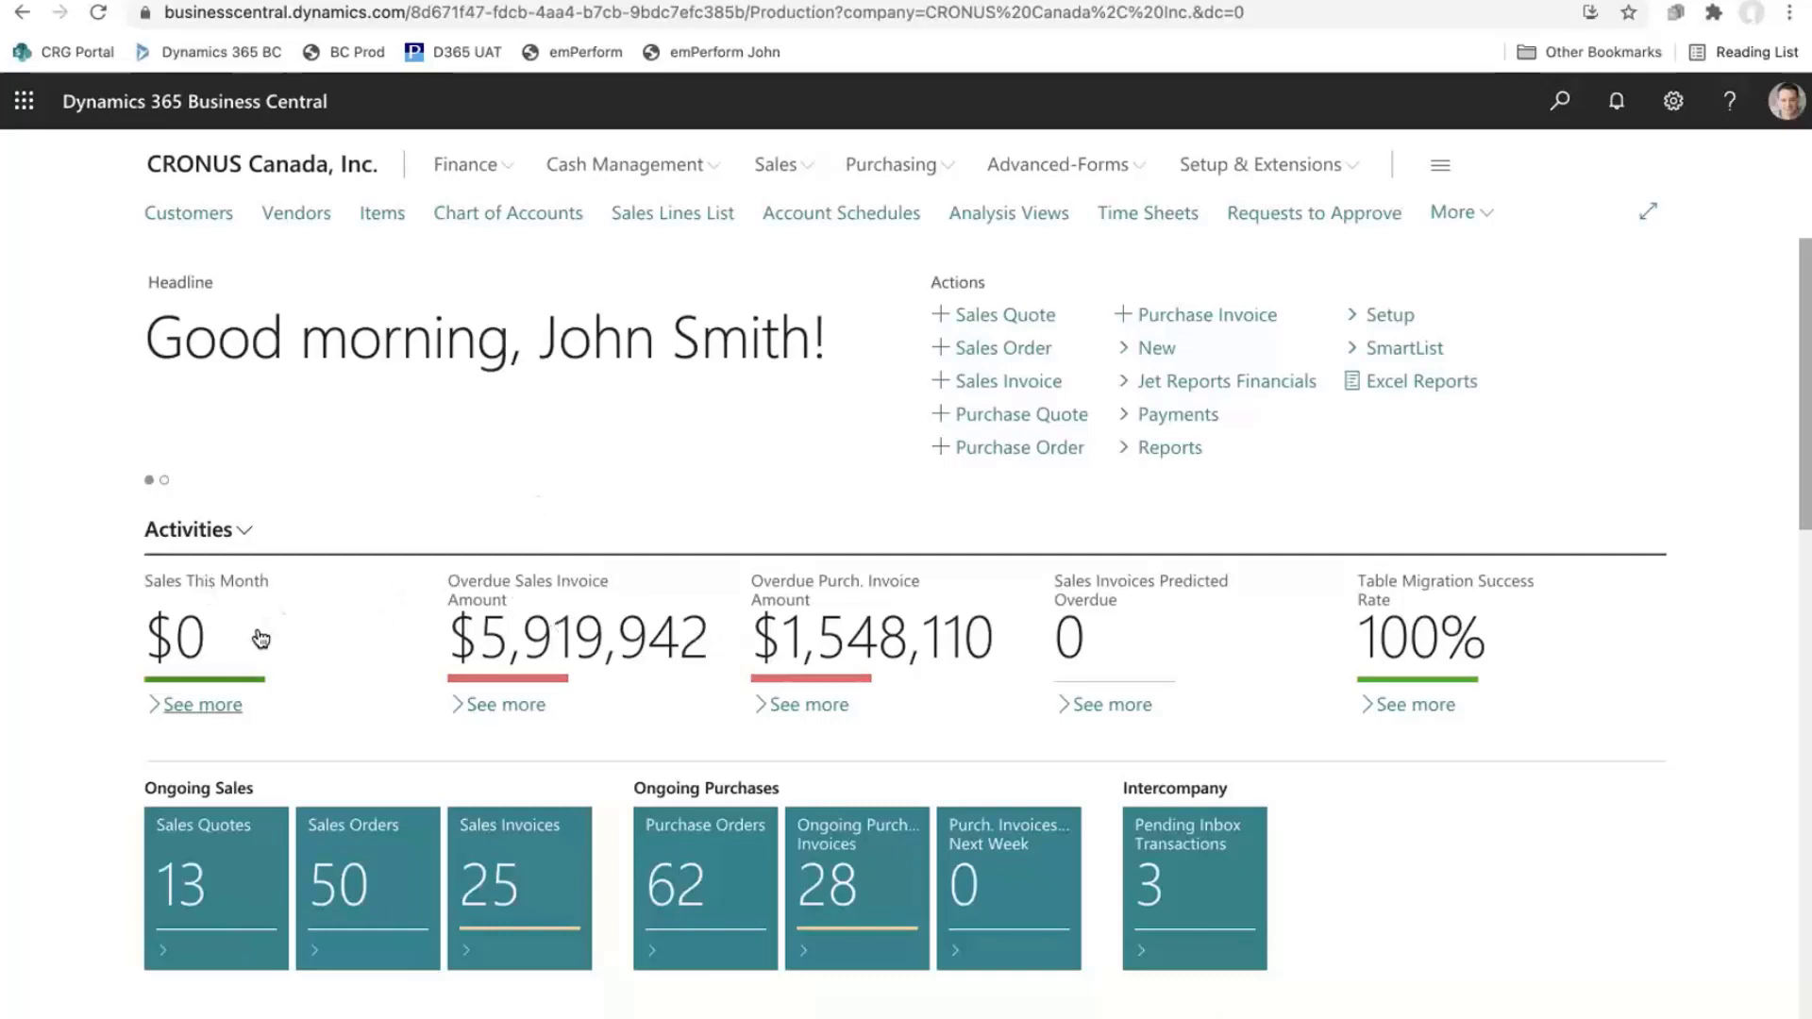
Step: Examine the home page's activity figures, tiles, favourite accounts and trial balance
mouse_move(260, 639)
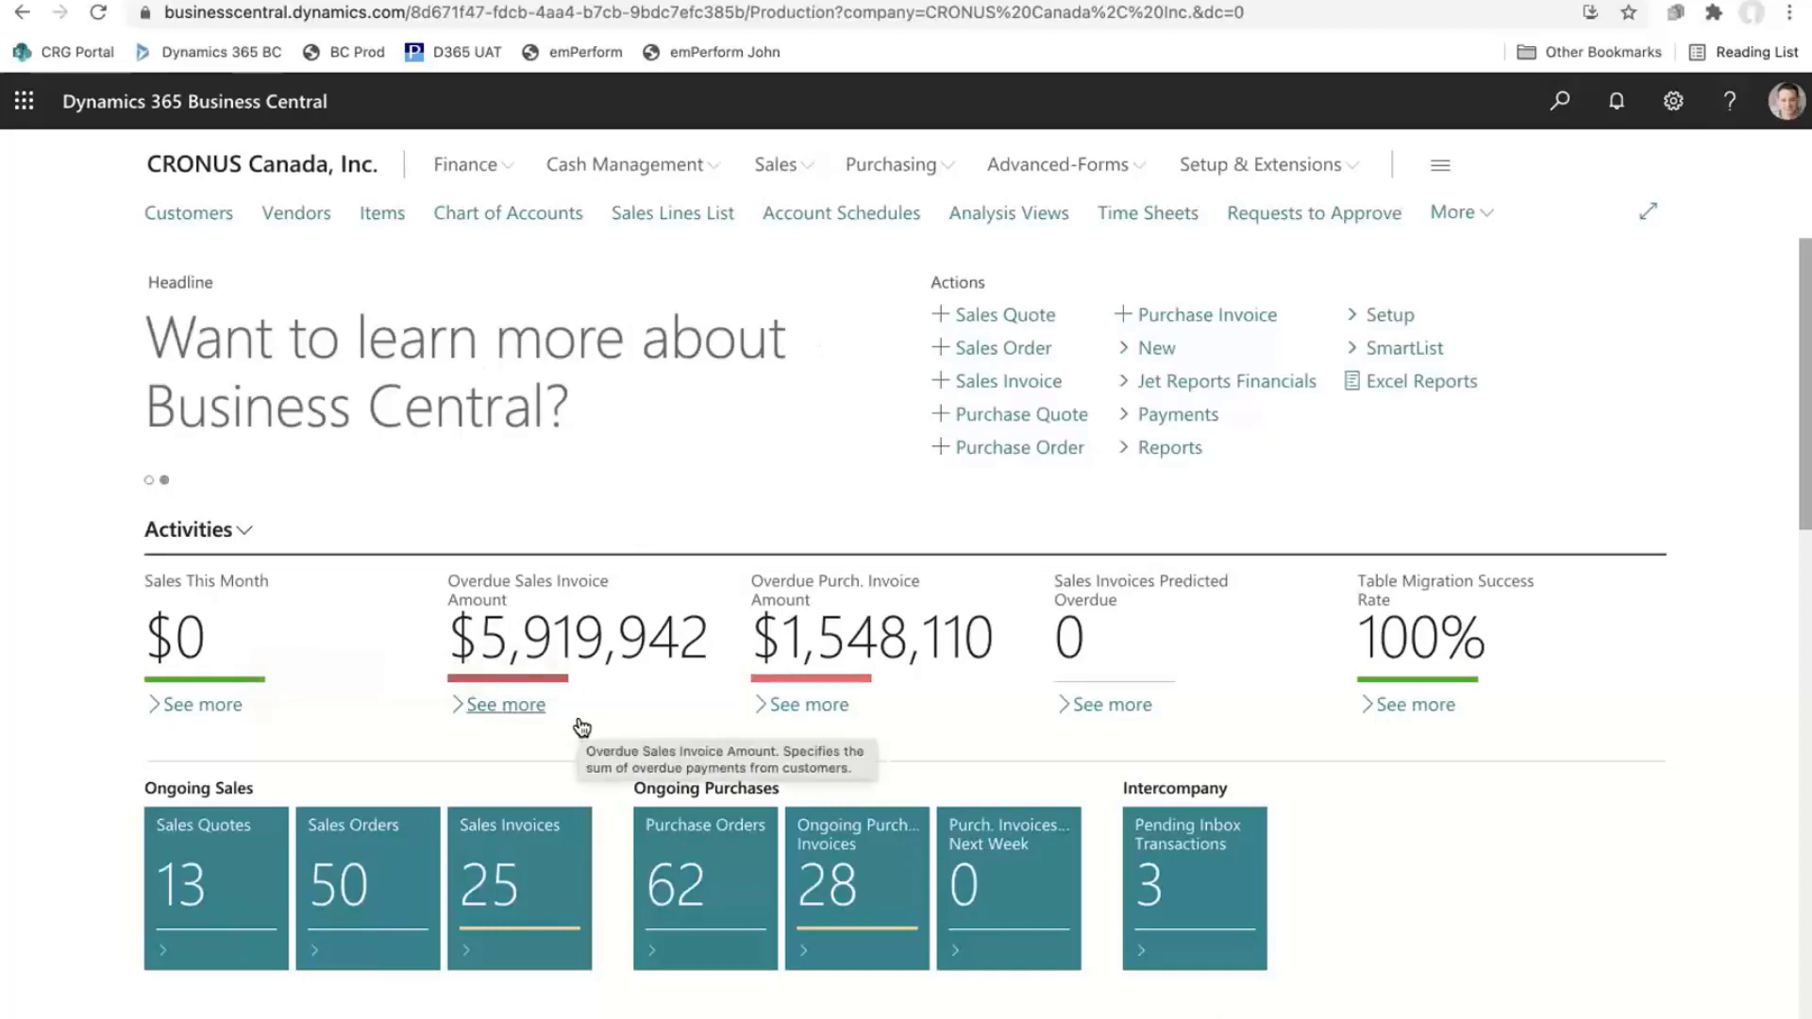
mouse_move(878, 620)
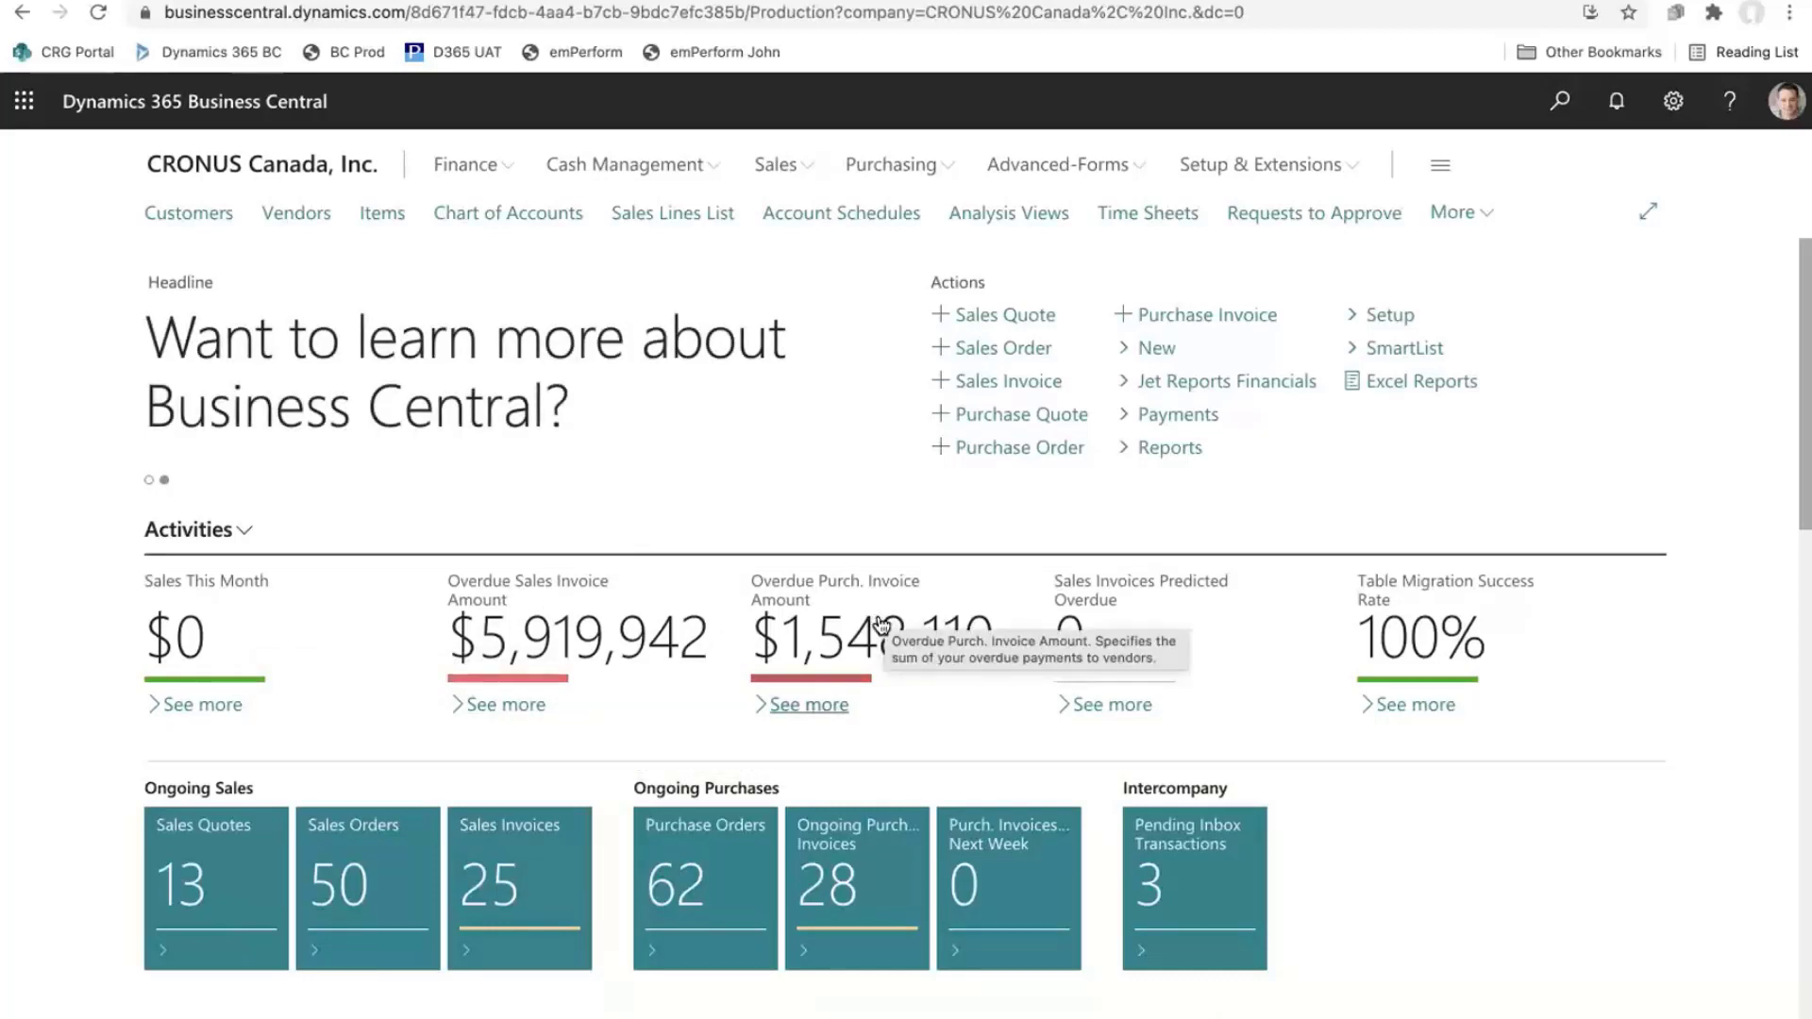
scroll(880, 645, down, 5)
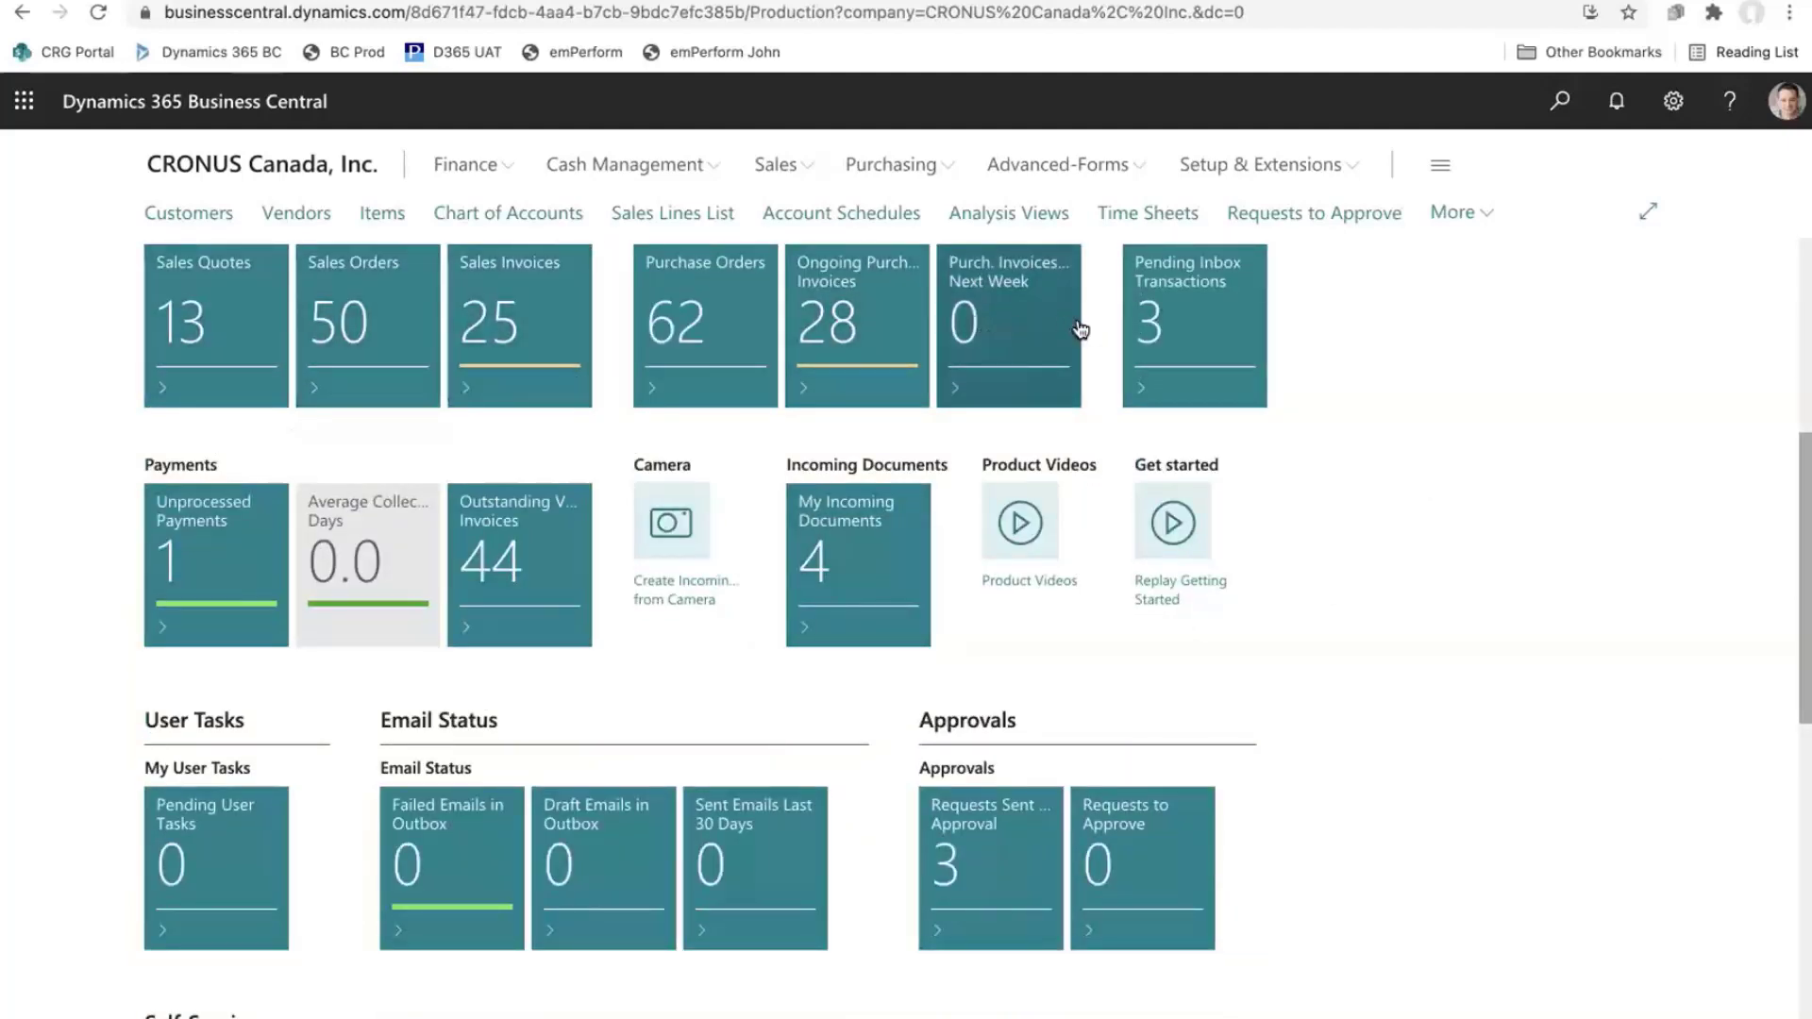
scroll(1080, 328, down, 3)
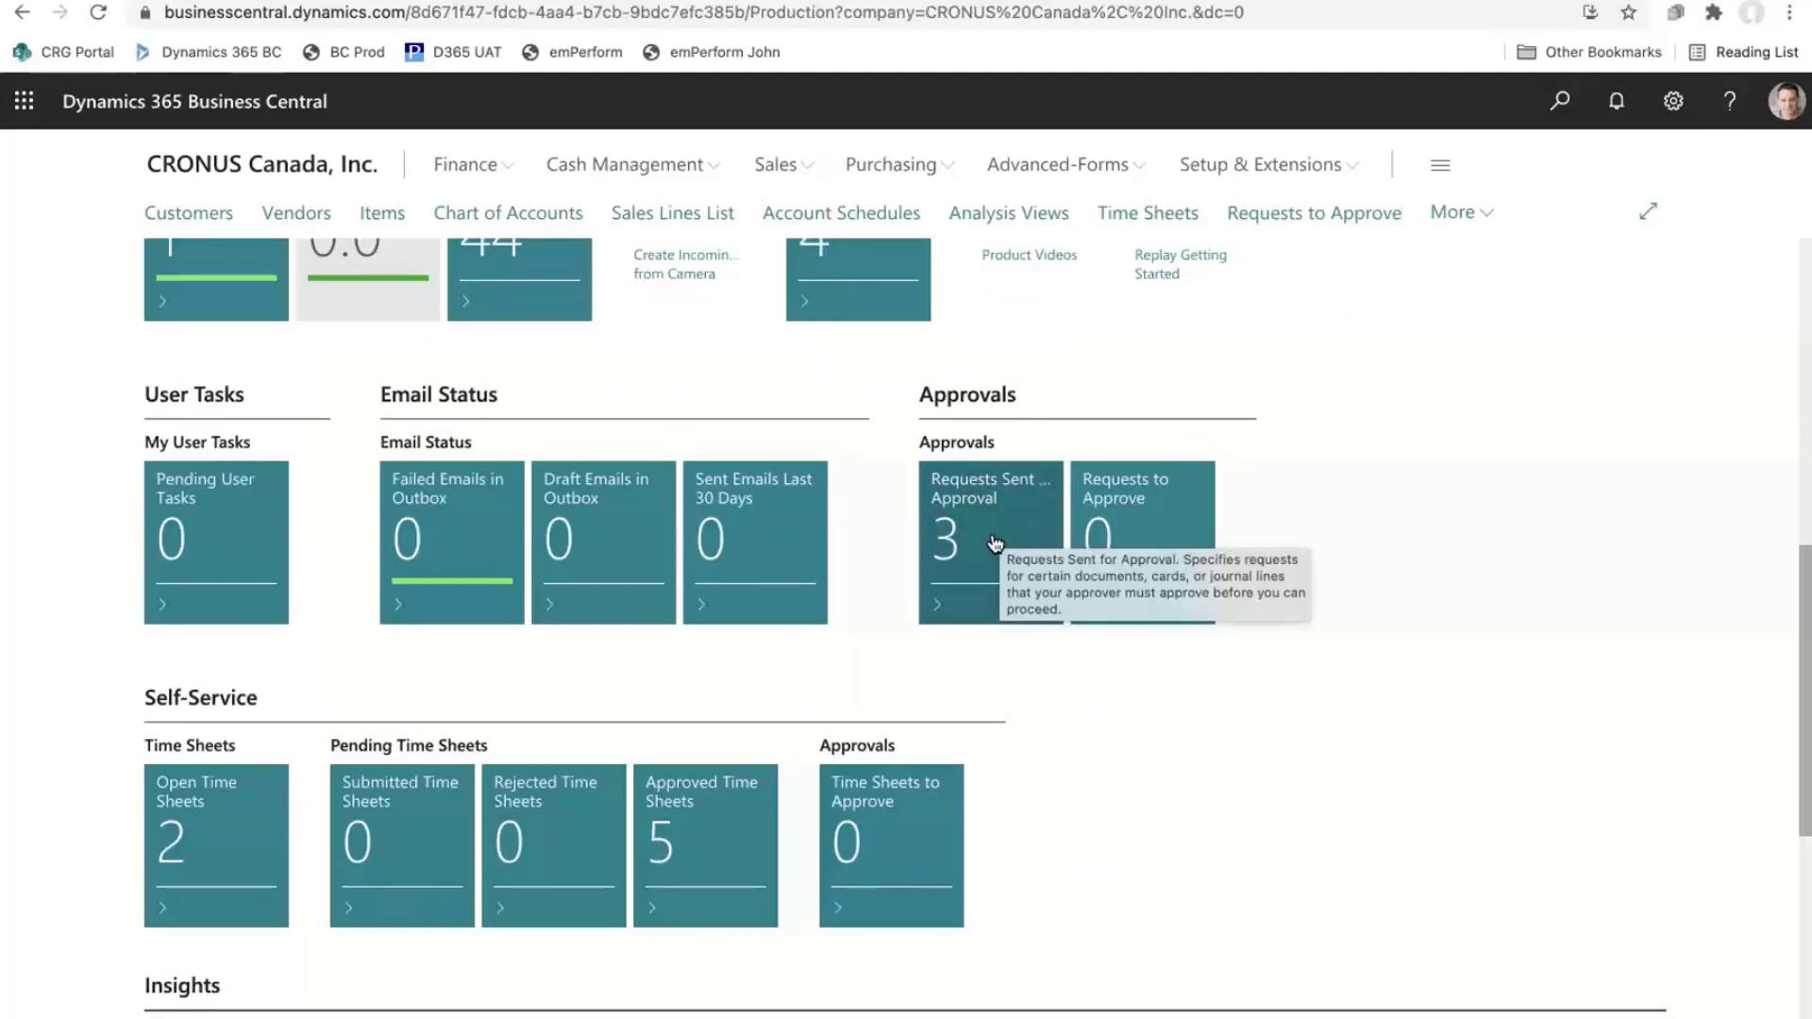
scroll(995, 543, down, 3)
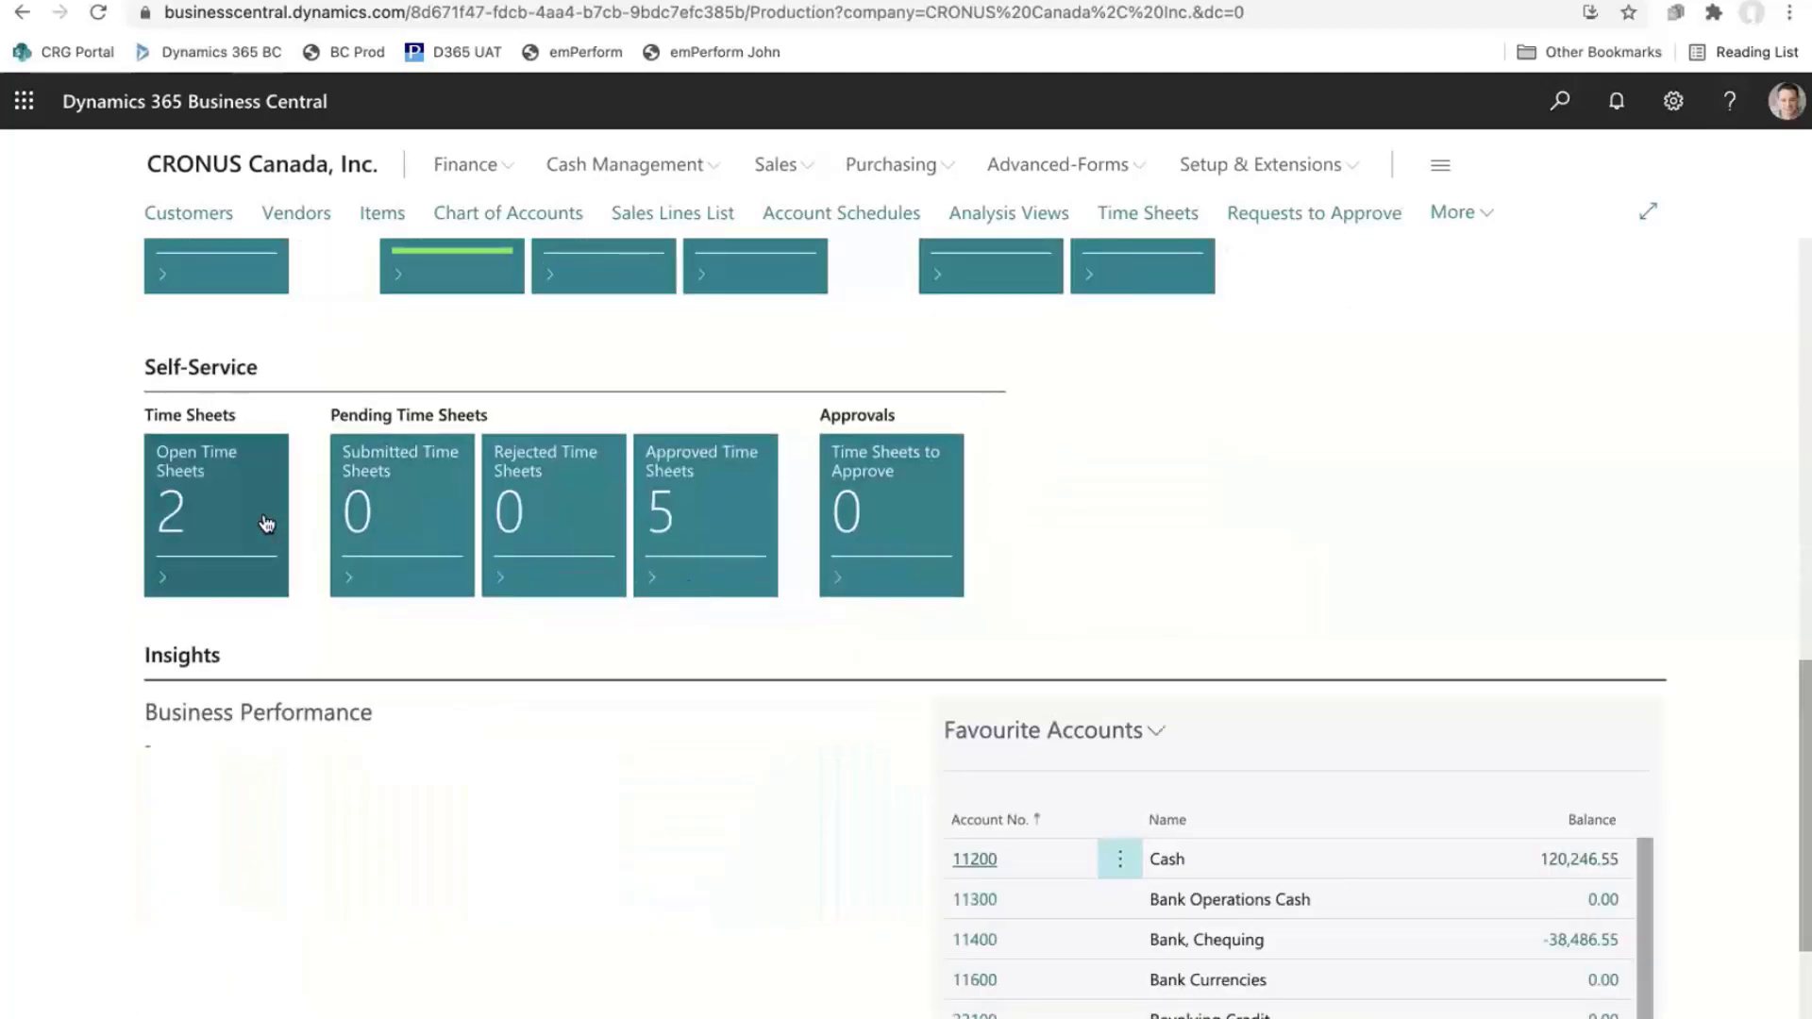
scroll(265, 523, down, 2)
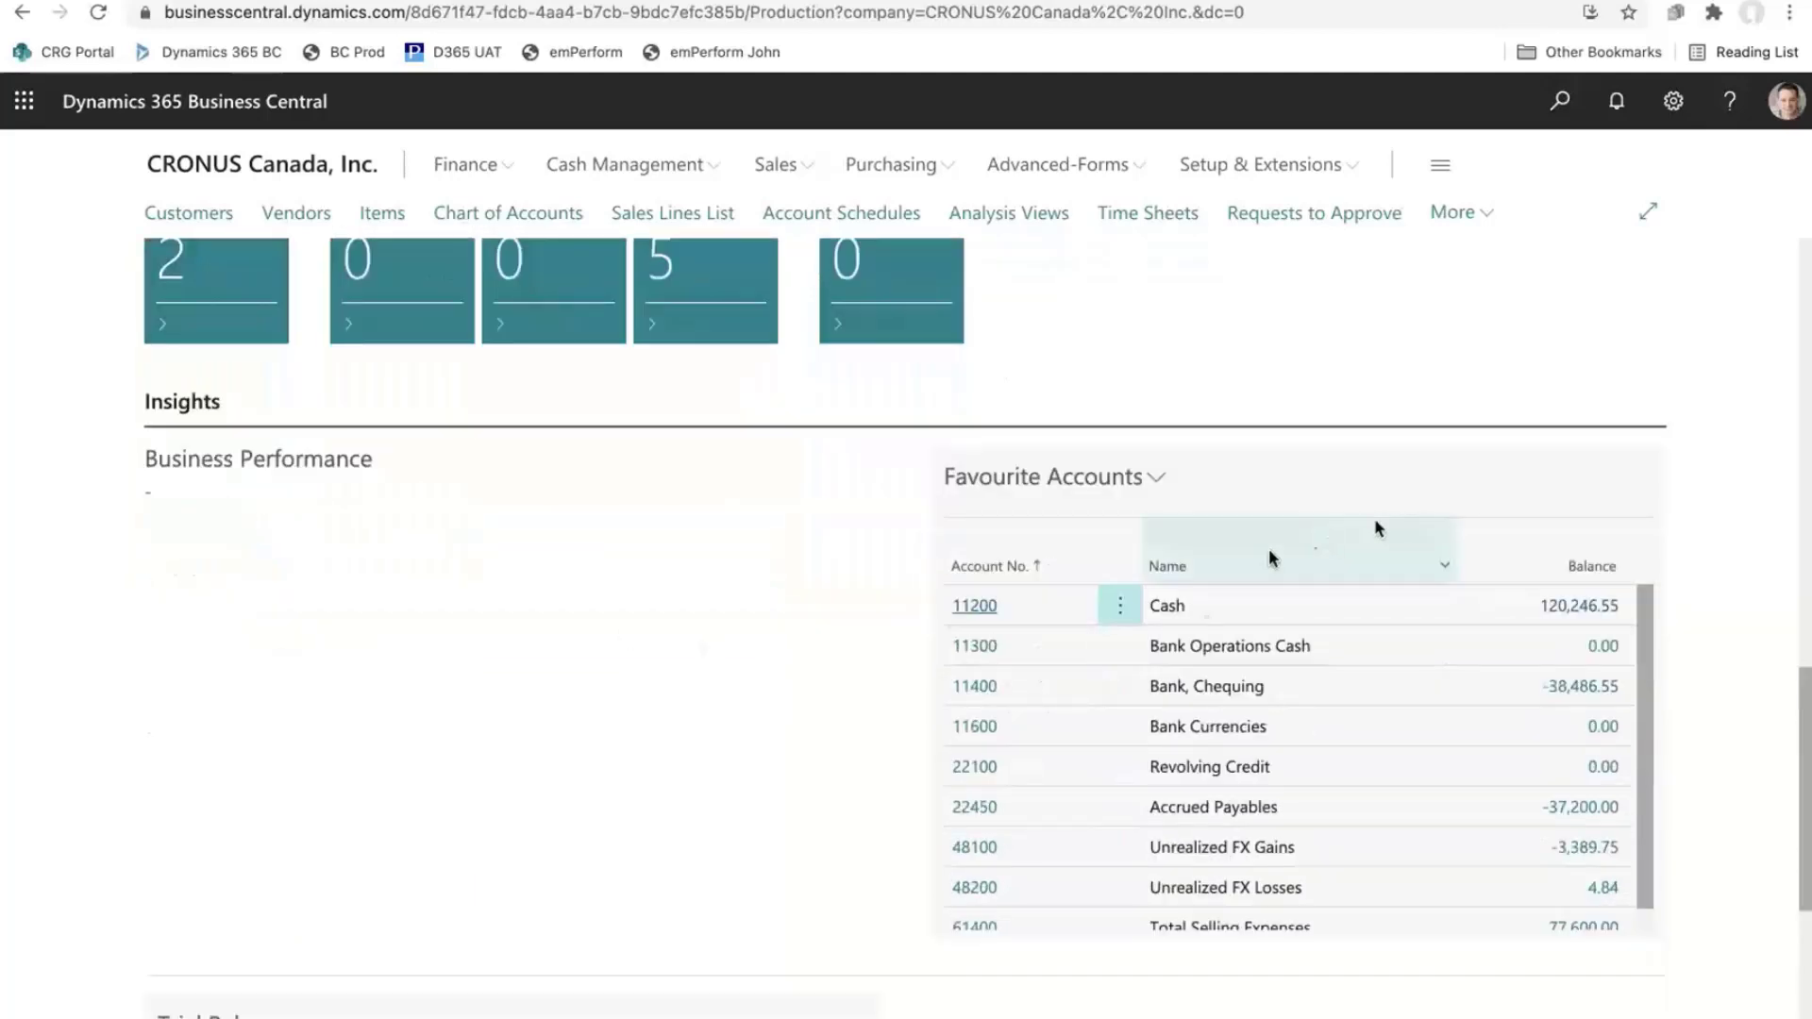
scroll(1464, 623, down, 1)
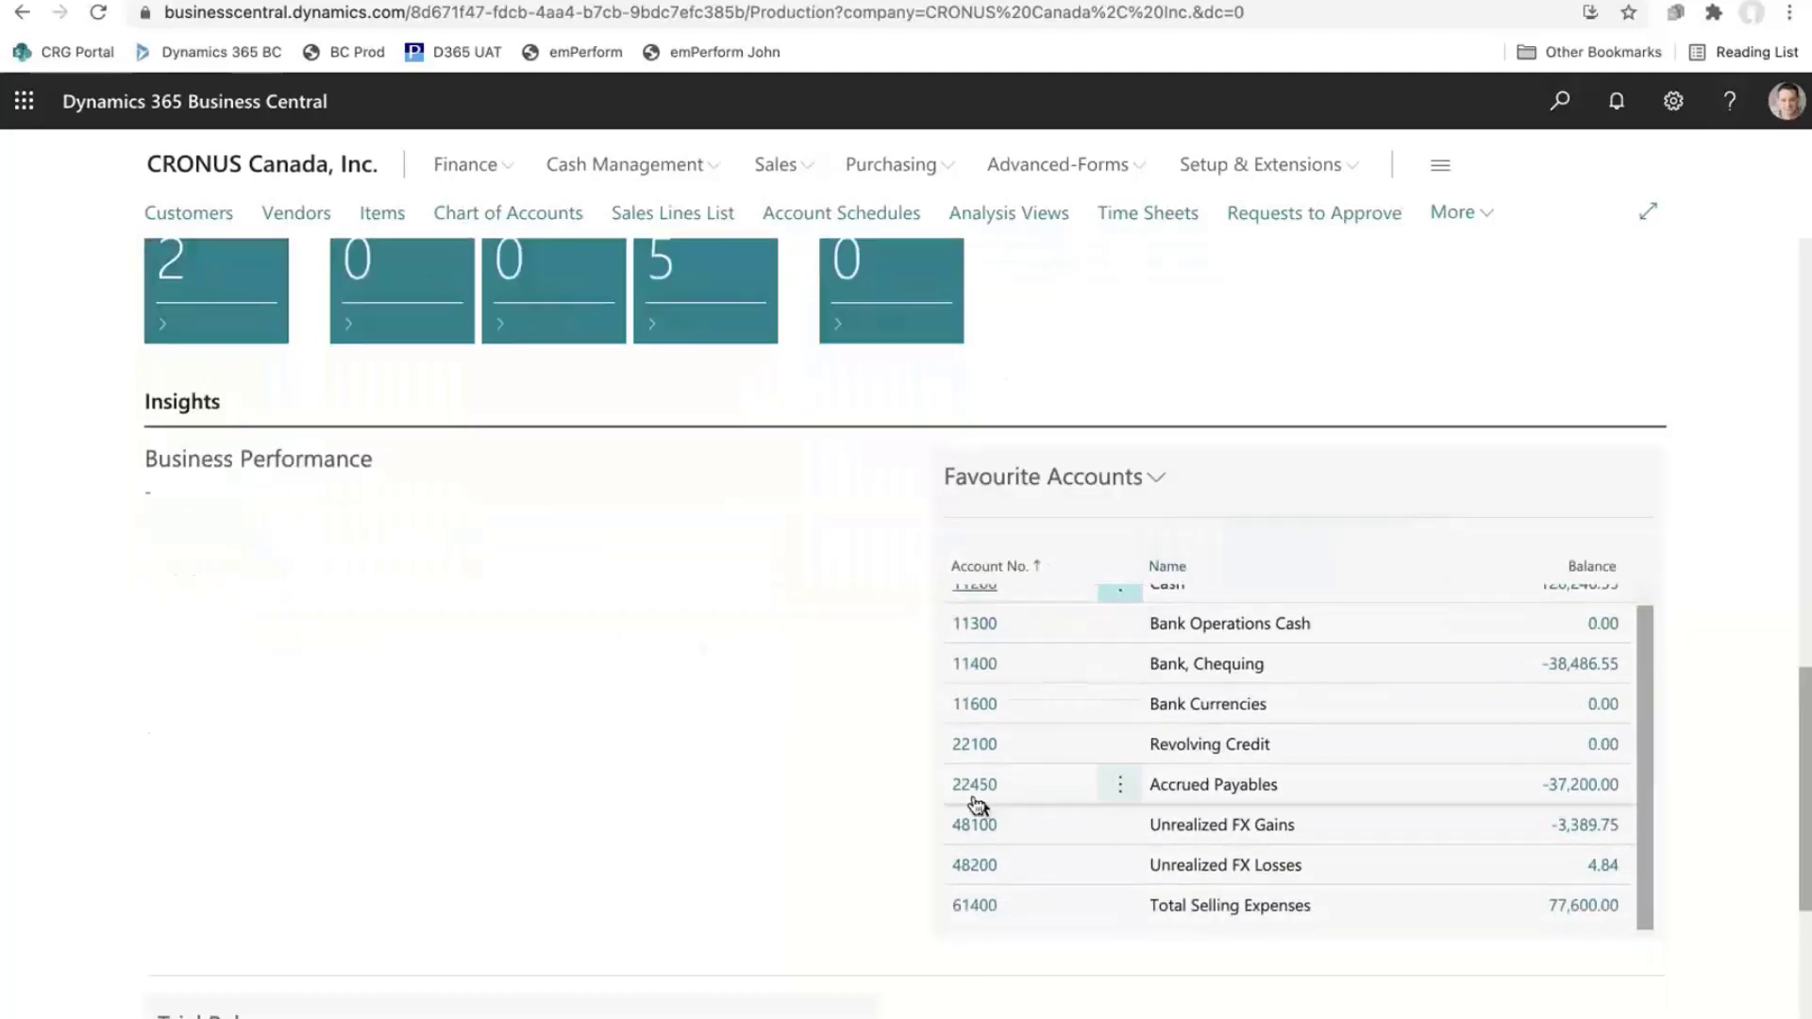
scroll(972, 805, down, 2)
scroll(973, 805, down, 2)
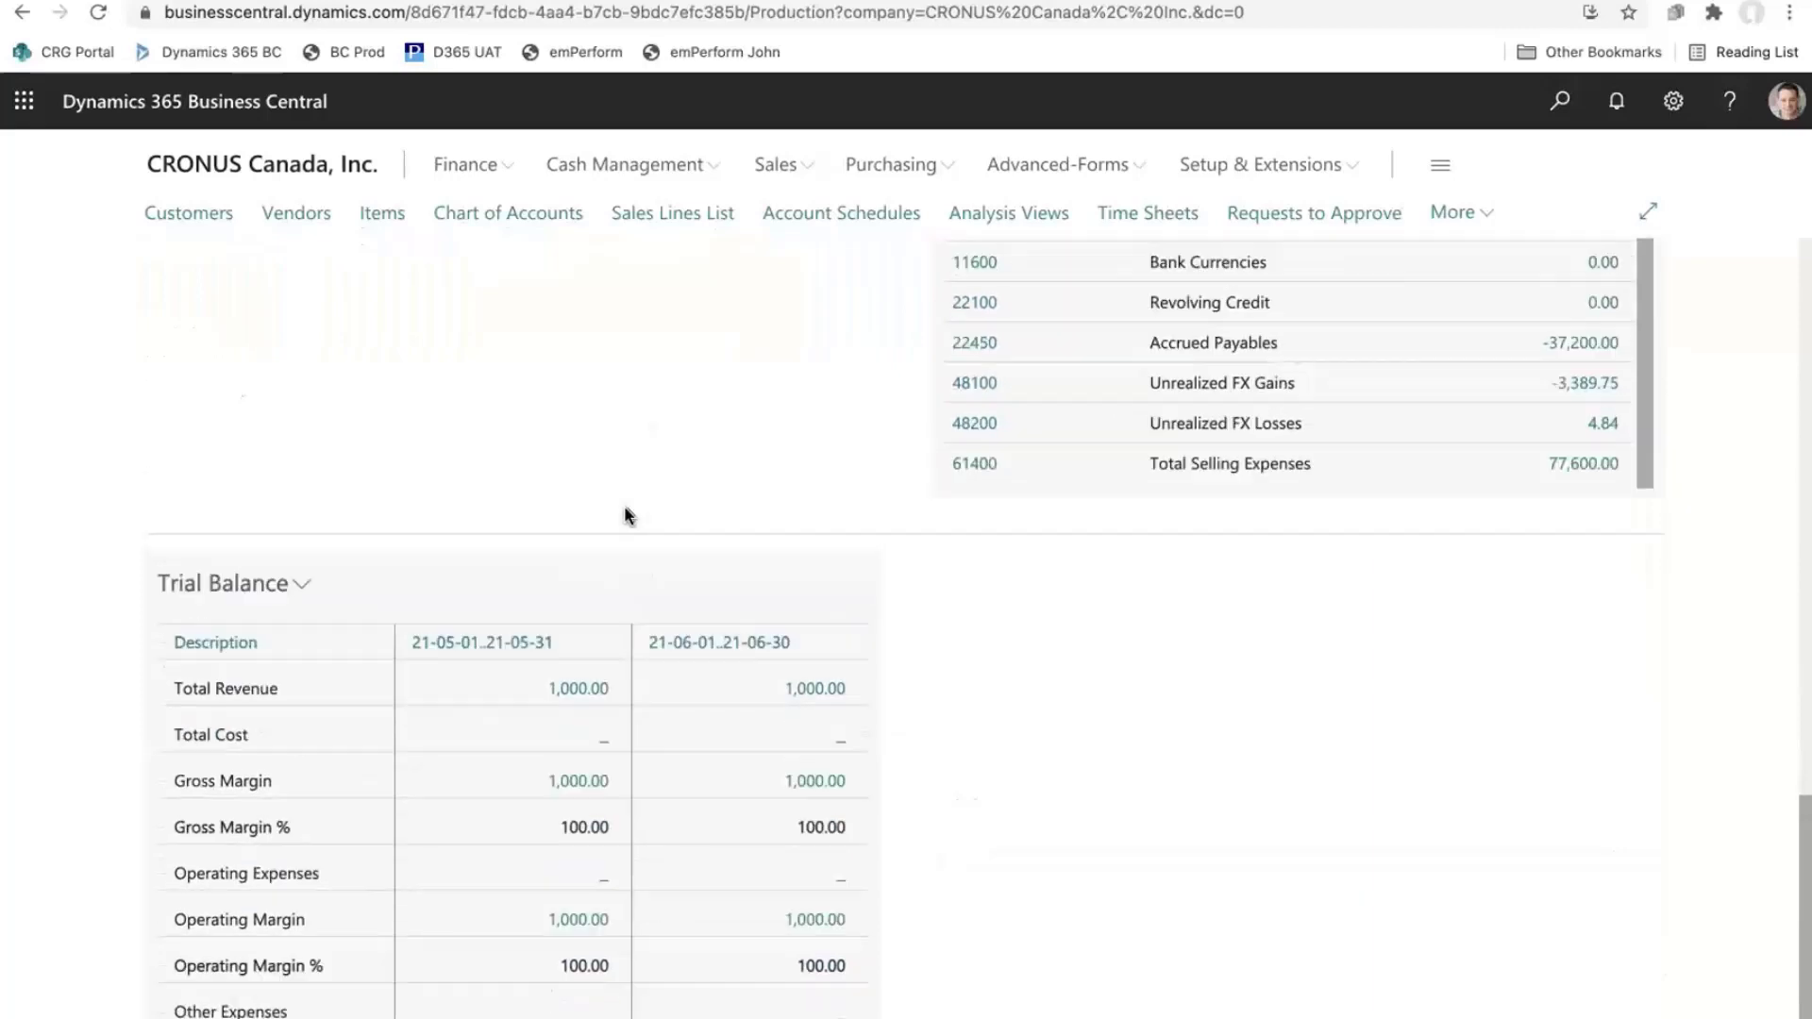
scroll(627, 513, up, 3)
scroll(600, 451, up, 6)
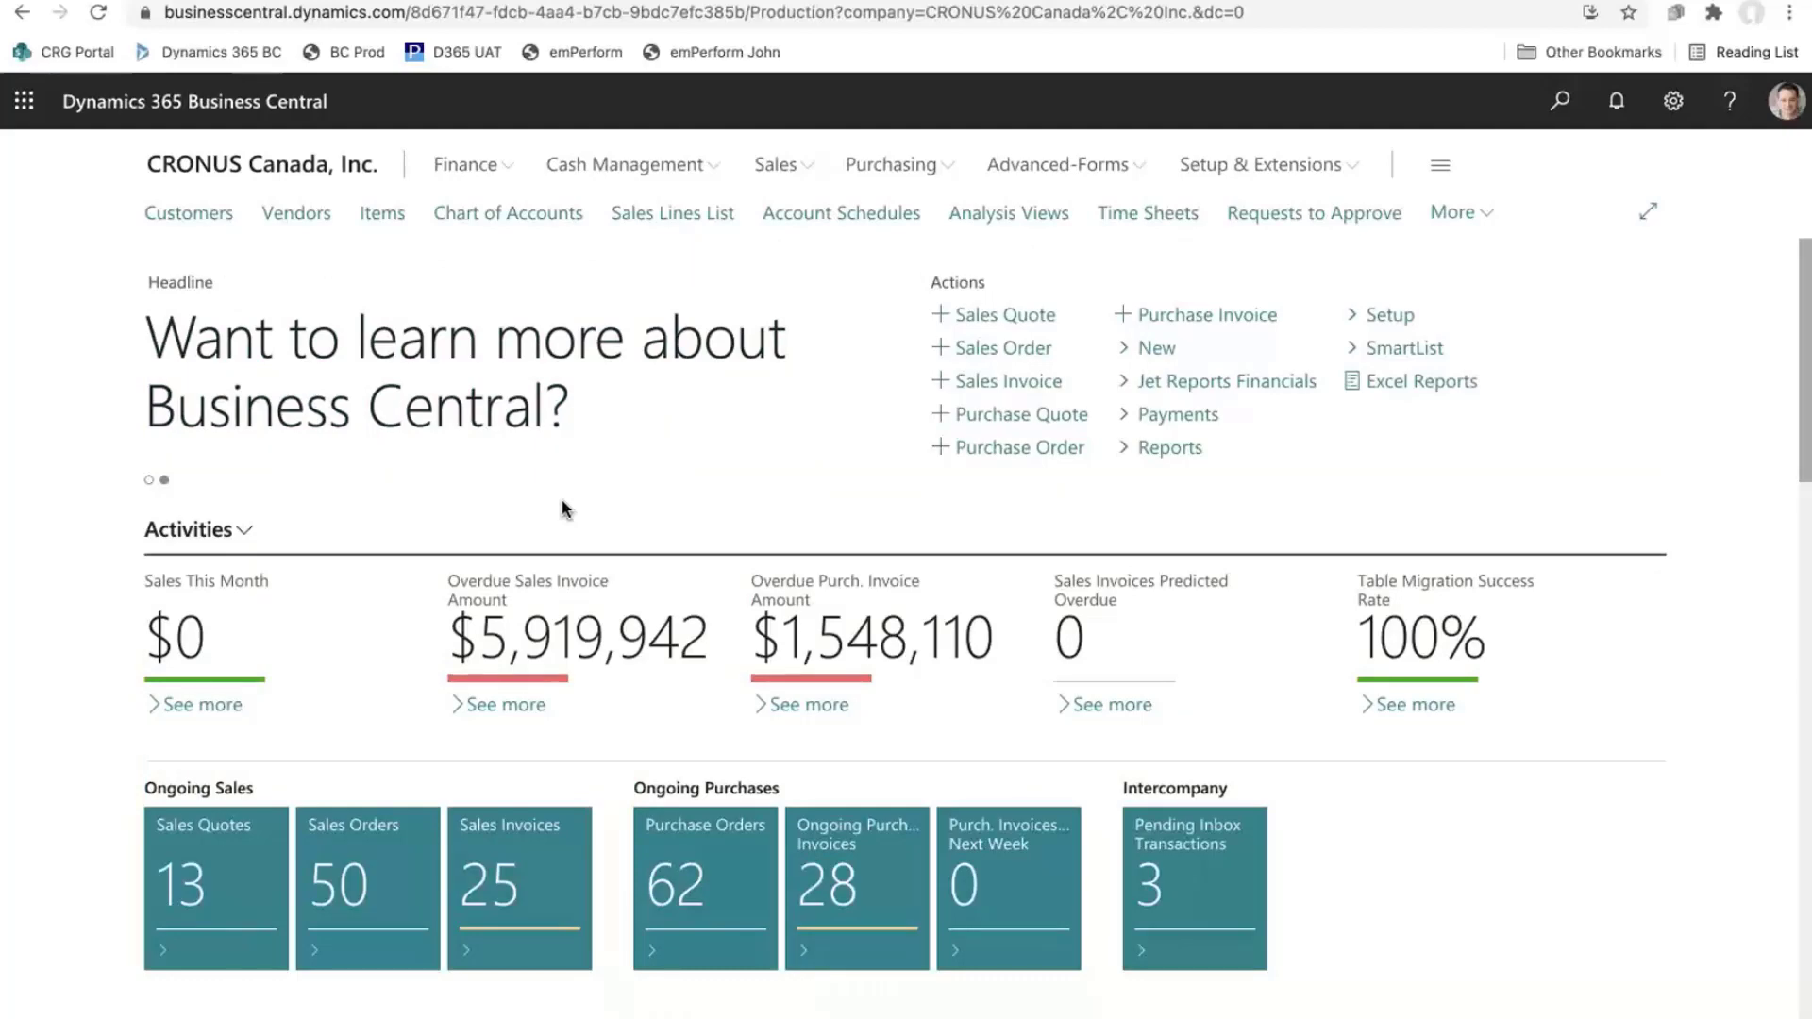
Step: Open posted sales invoice PS-INV103291 from the overdue sales invoice entries, check its attachments, and hide the details pane
click(587, 670)
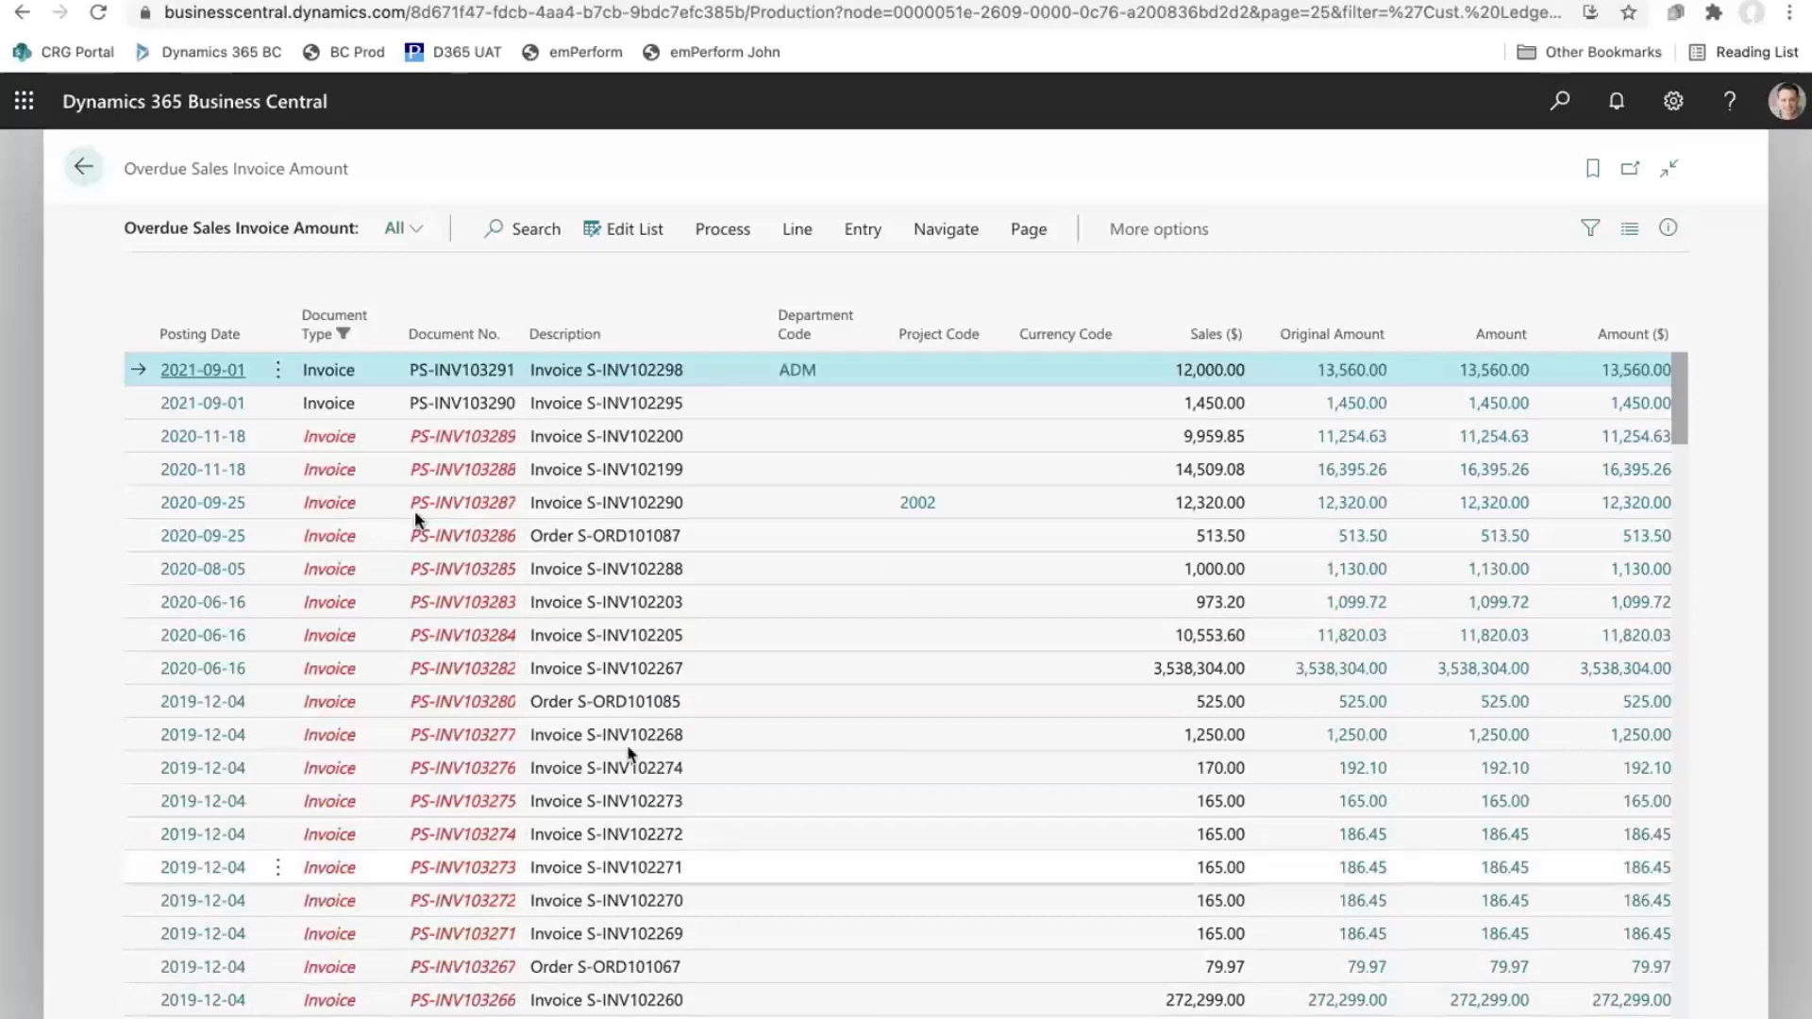
click(209, 371)
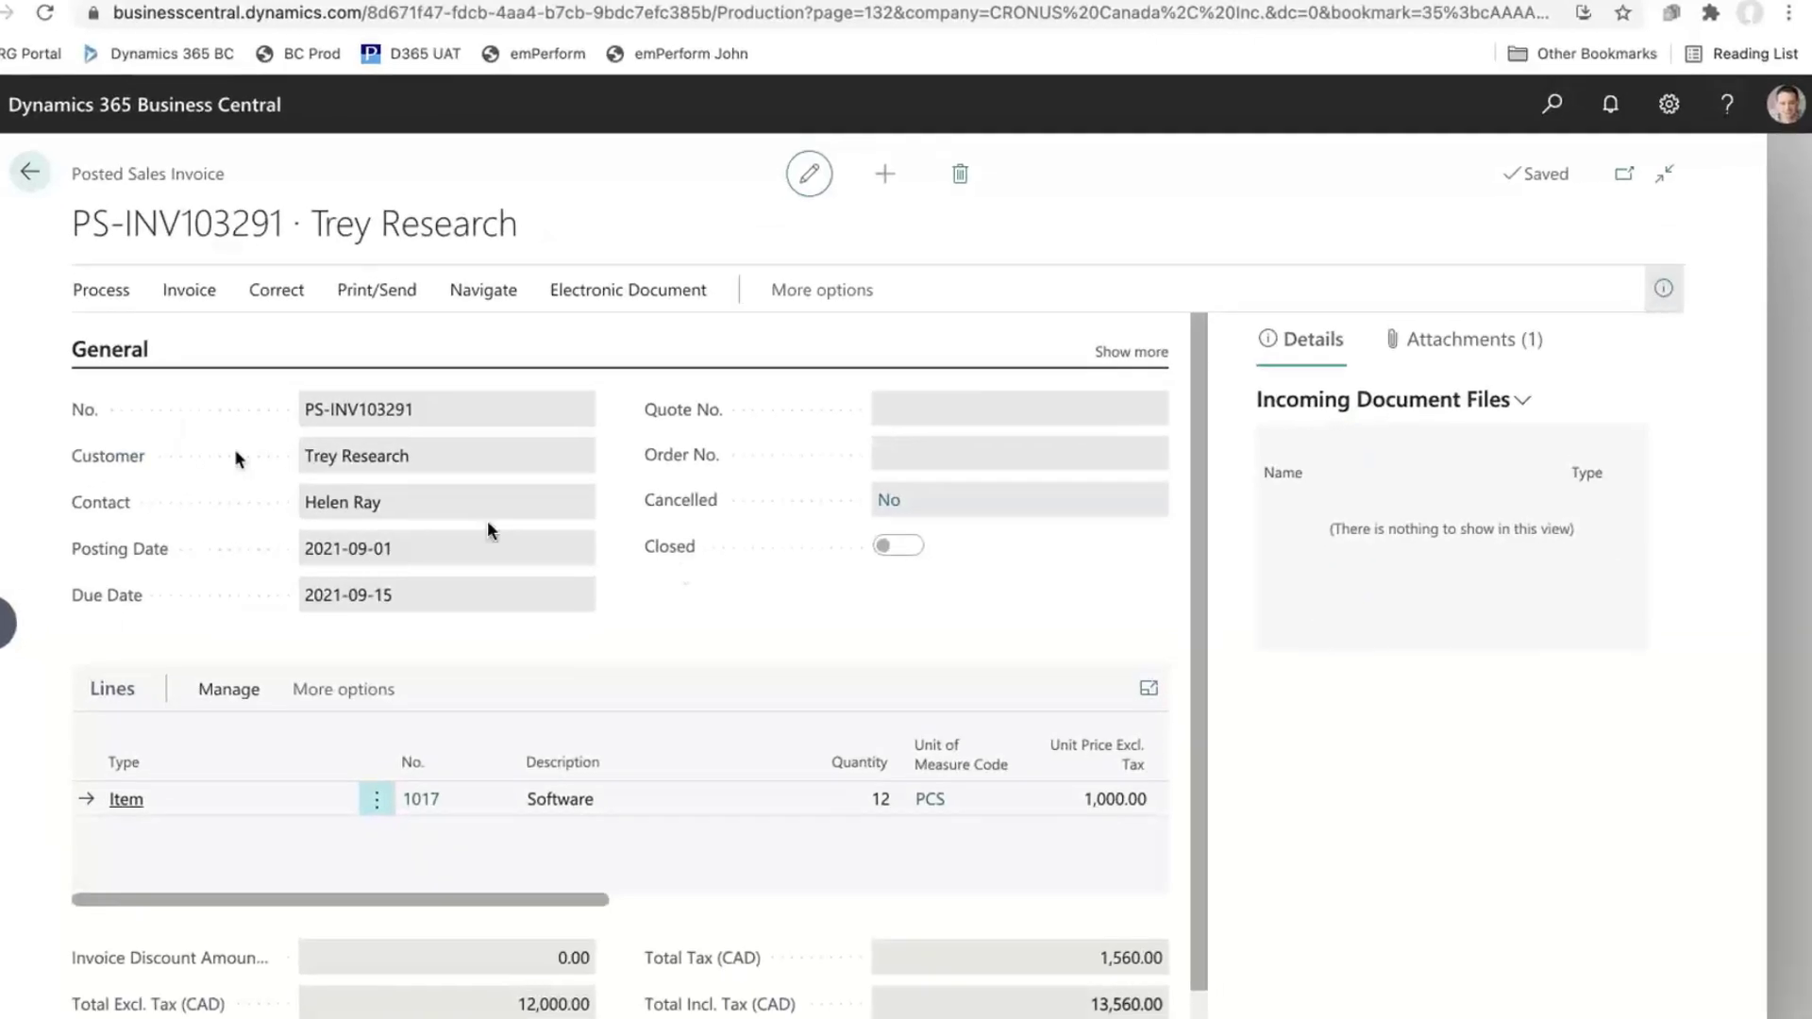
click(1399, 431)
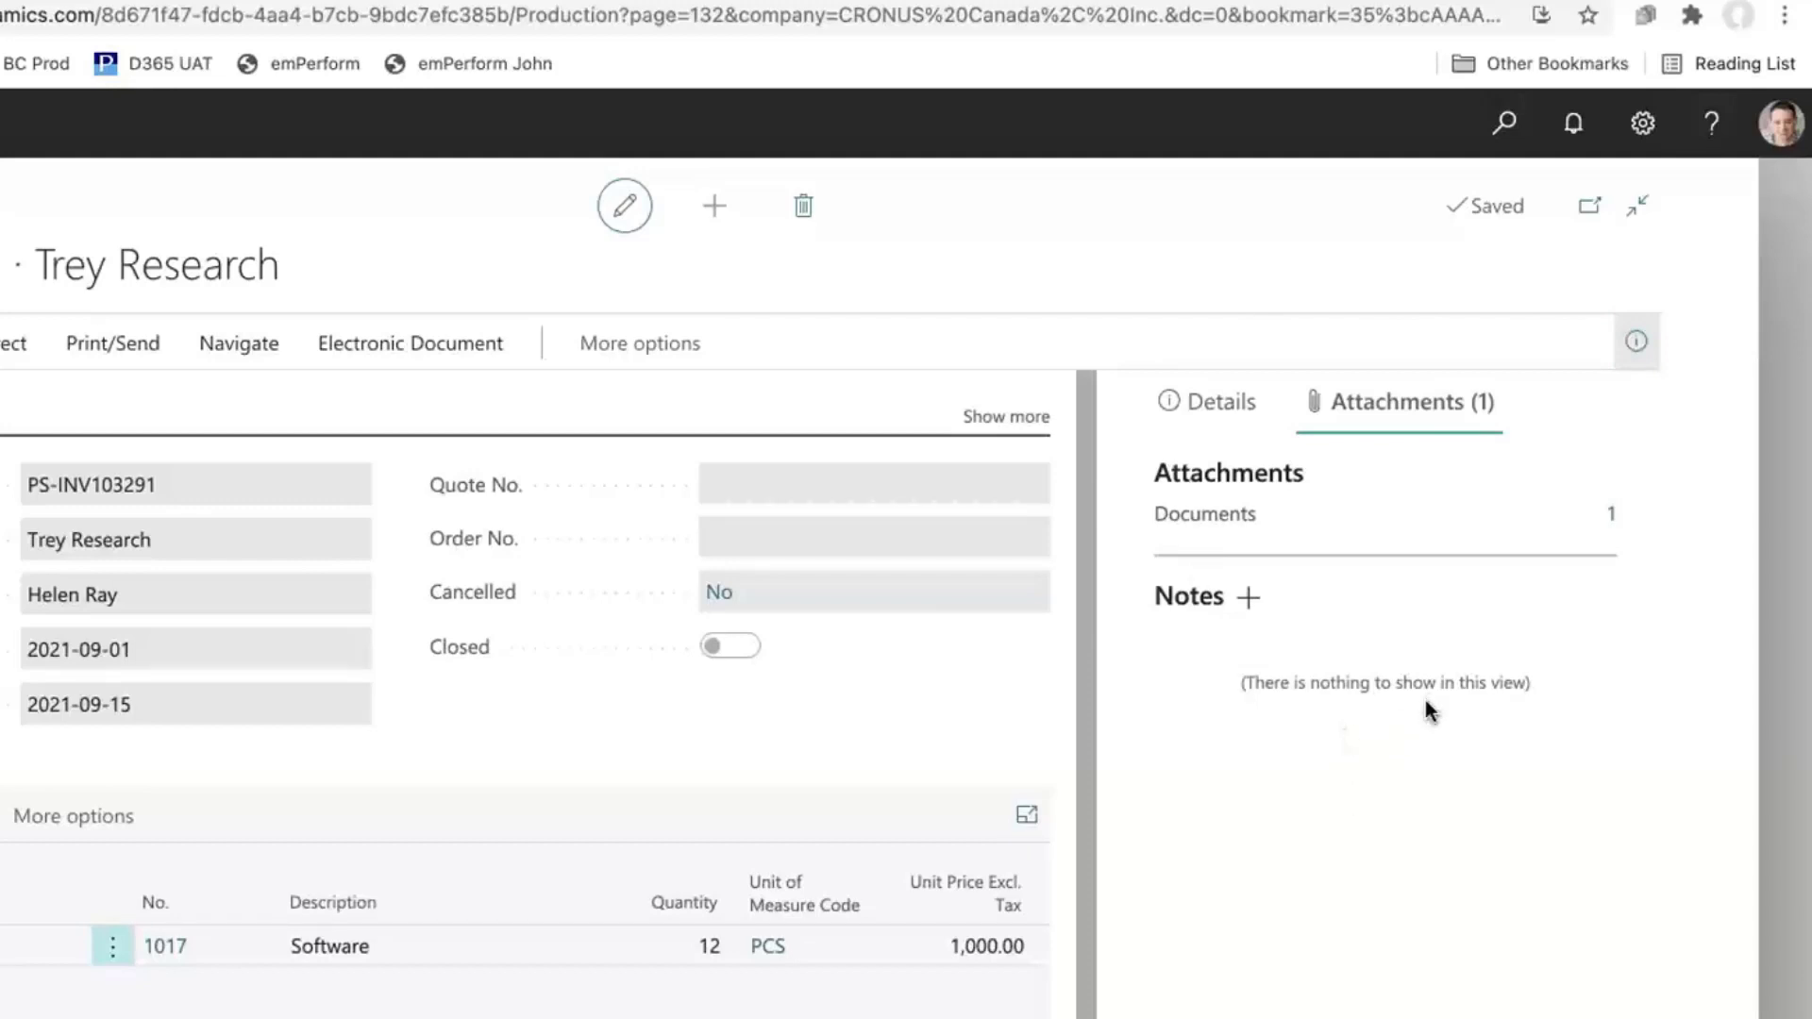
click(1636, 341)
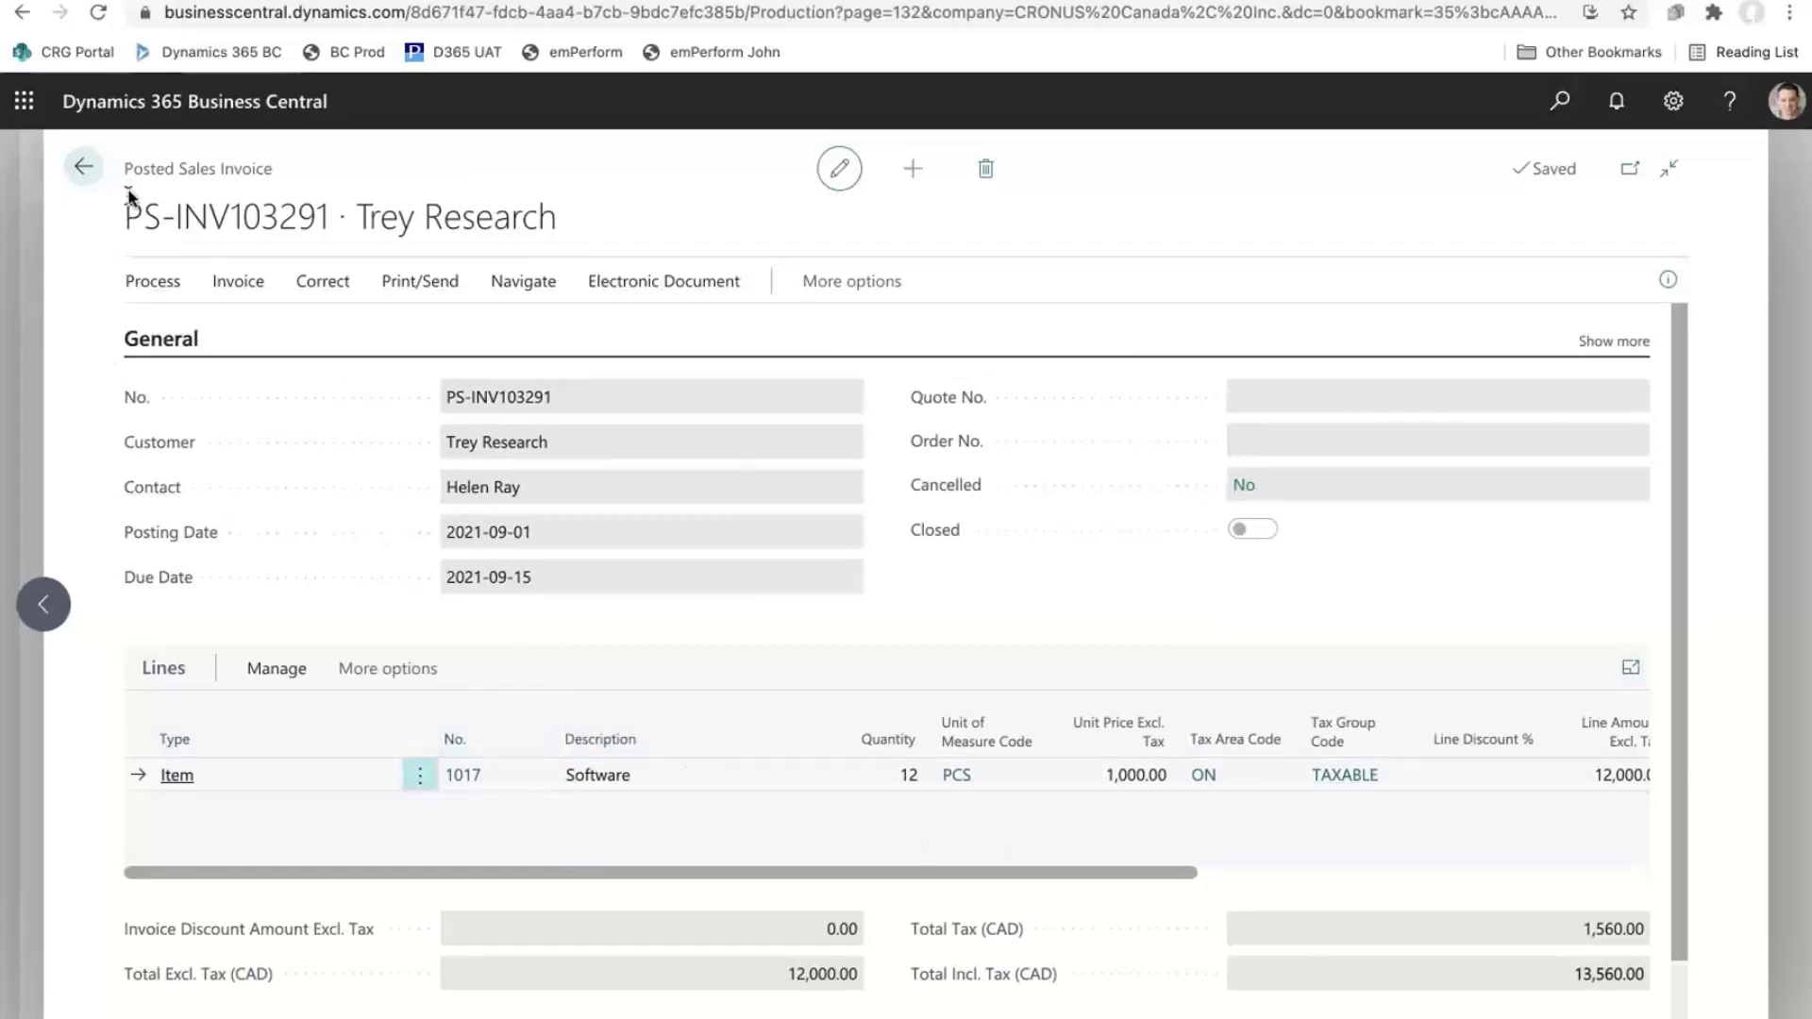
Step: Close the posted invoice and the overdue sales invoice list to return to the home page
click(94, 176)
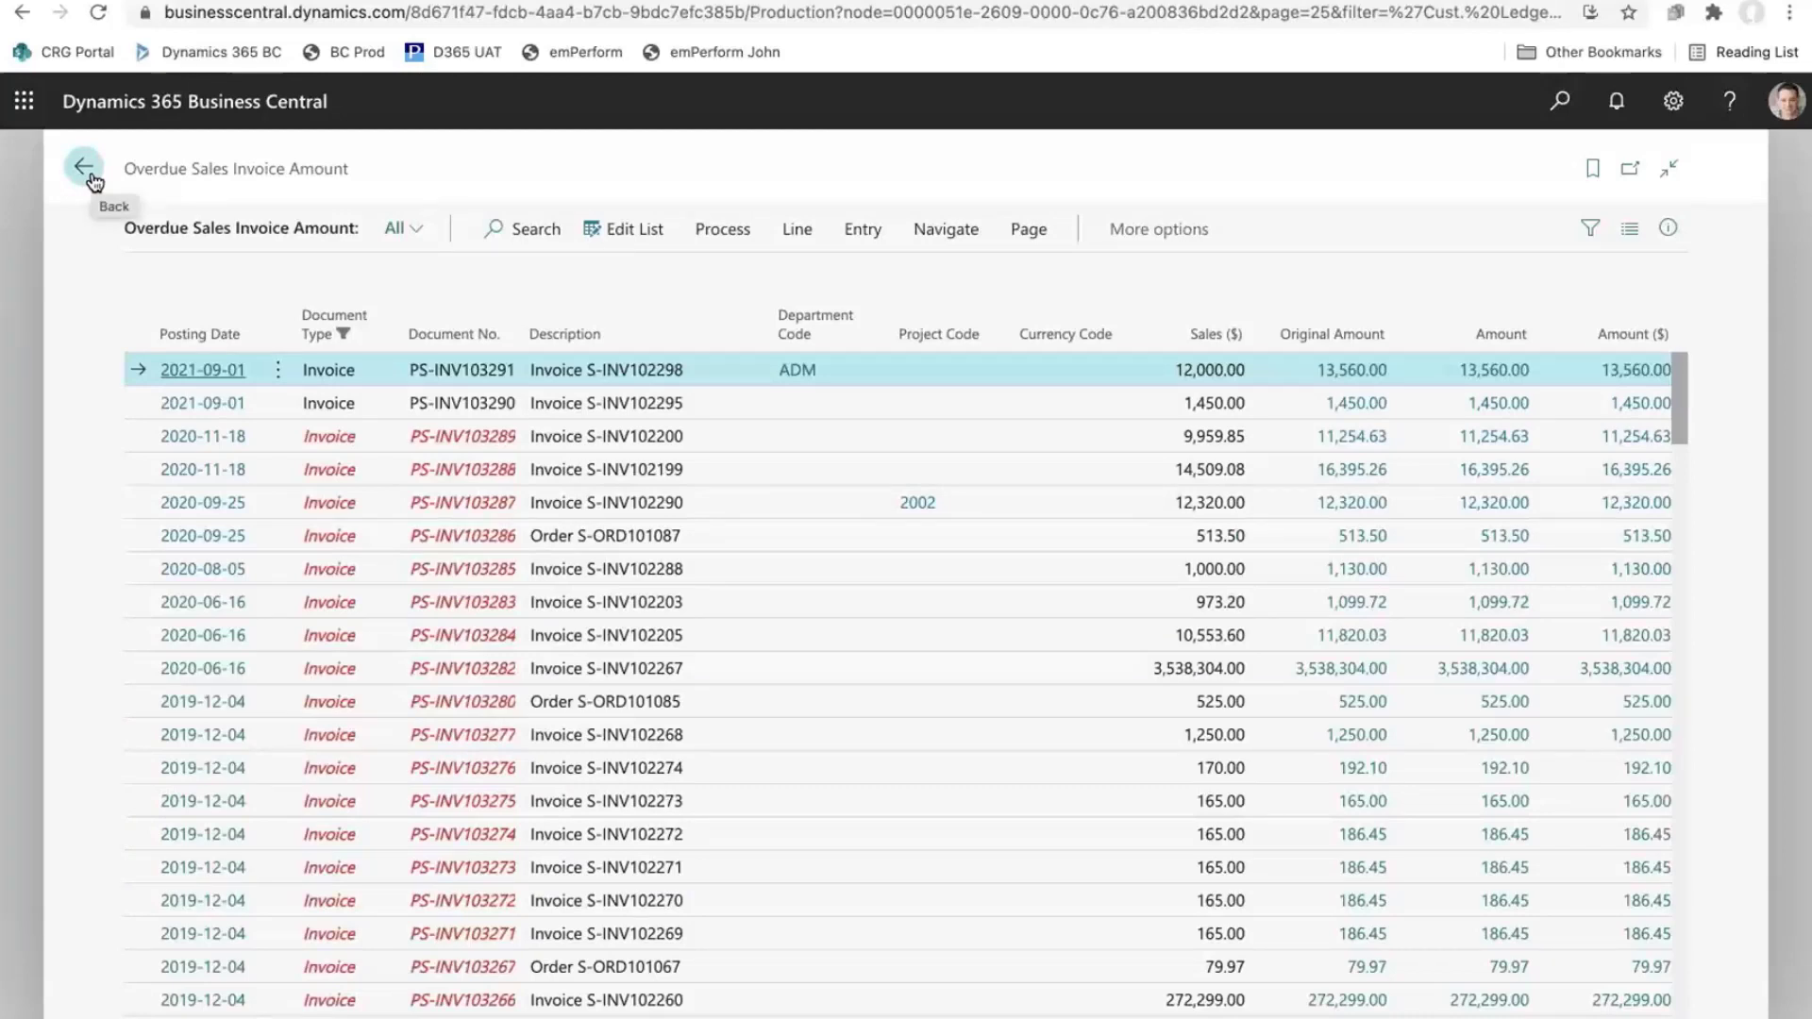
click(1024, 233)
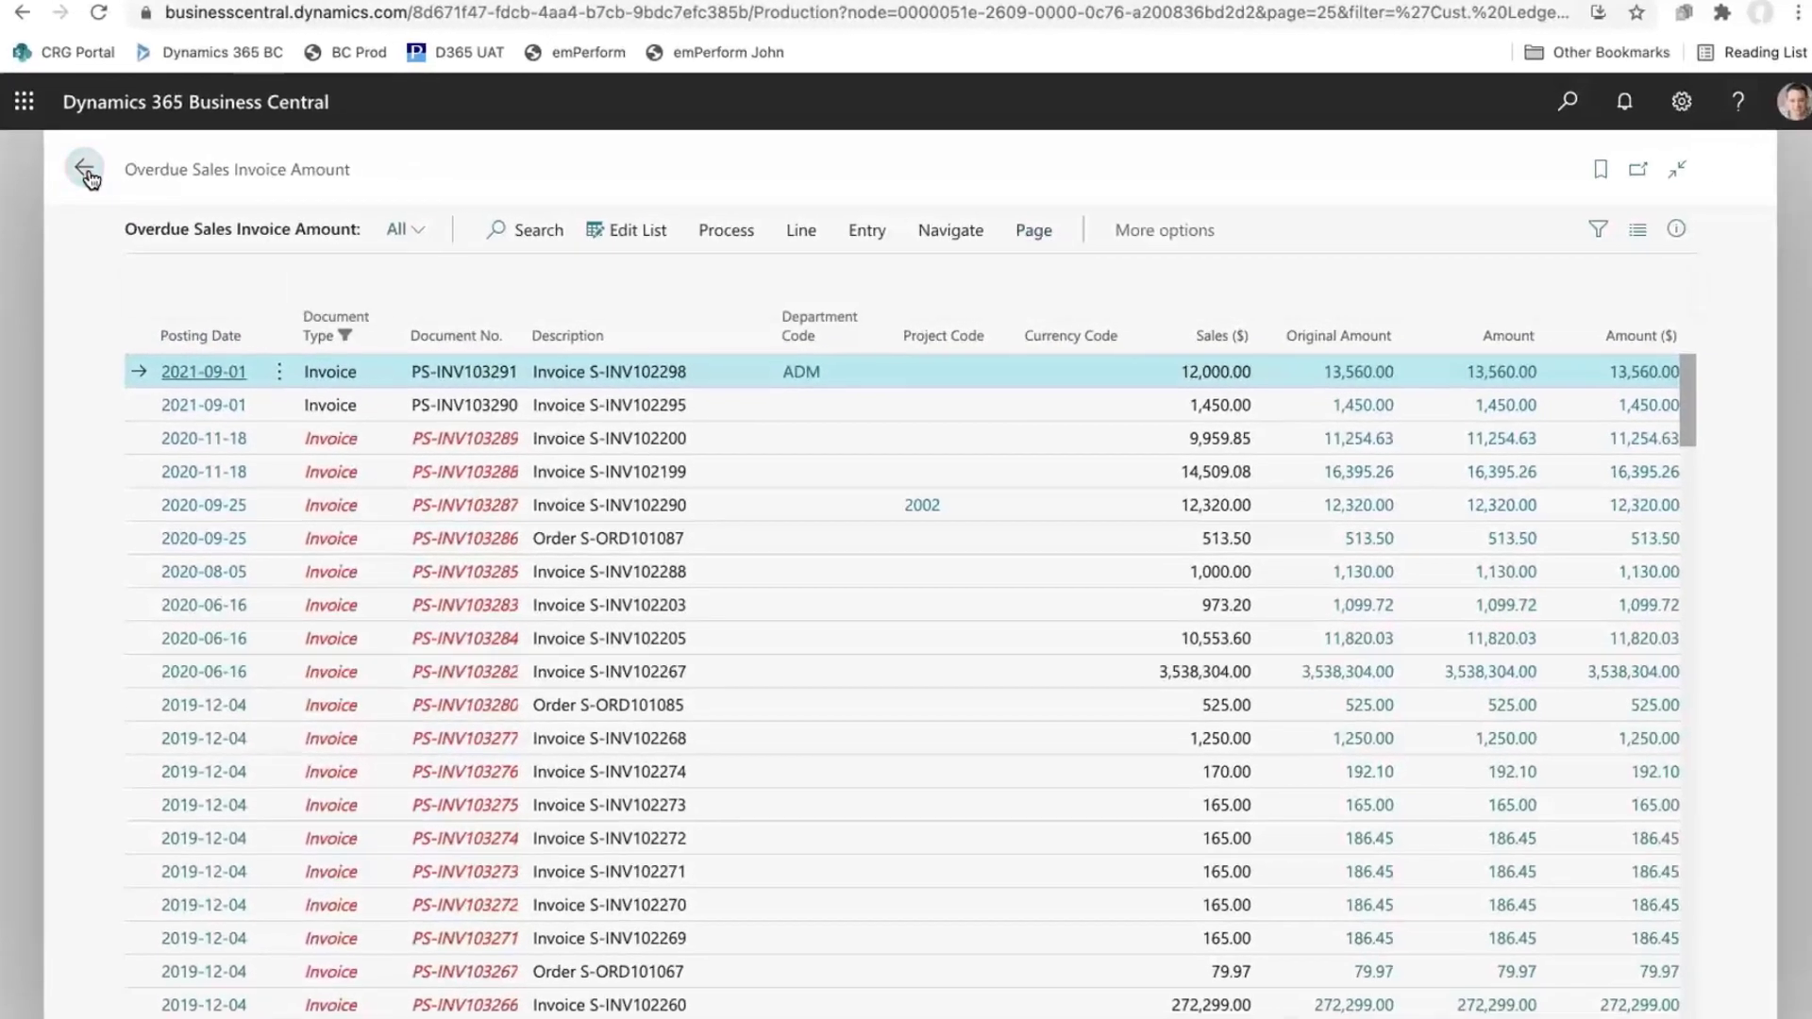
click(98, 196)
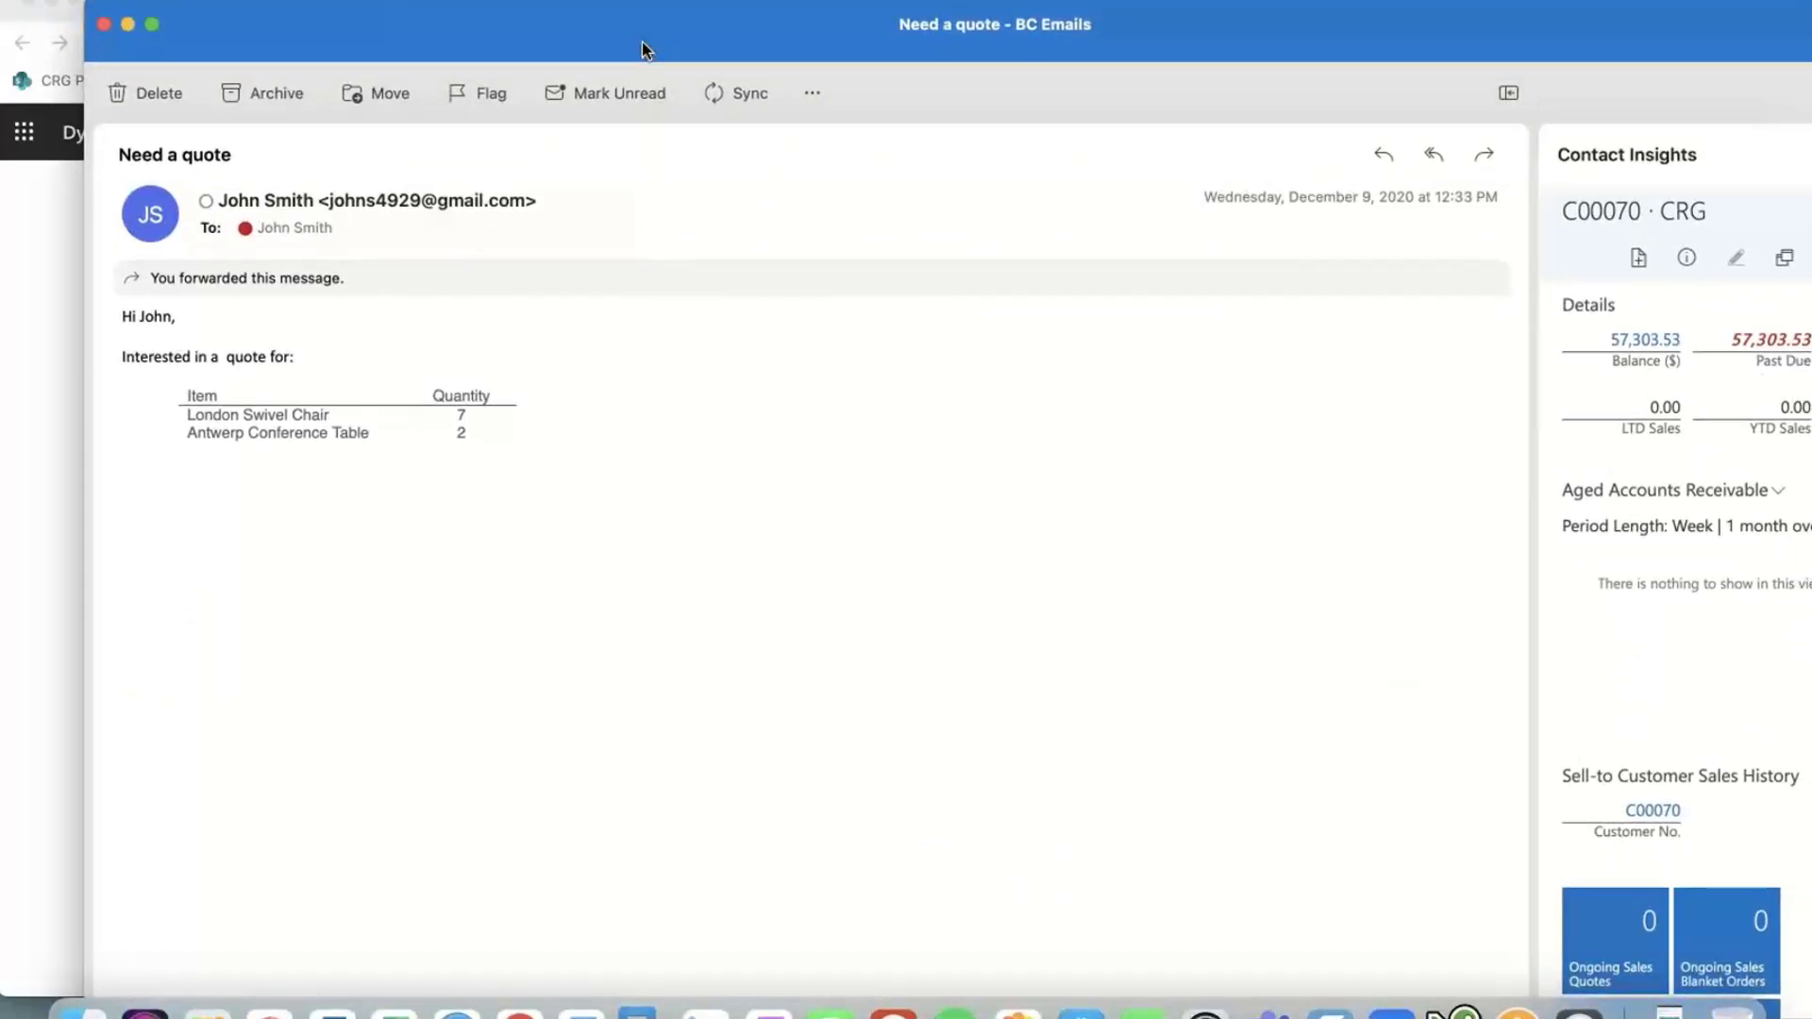
Step: From the "Need a quote" email, show the customer balance's ledger entries in an enlarged separate window and view the first invoice
drag(642, 50, 566, 29)
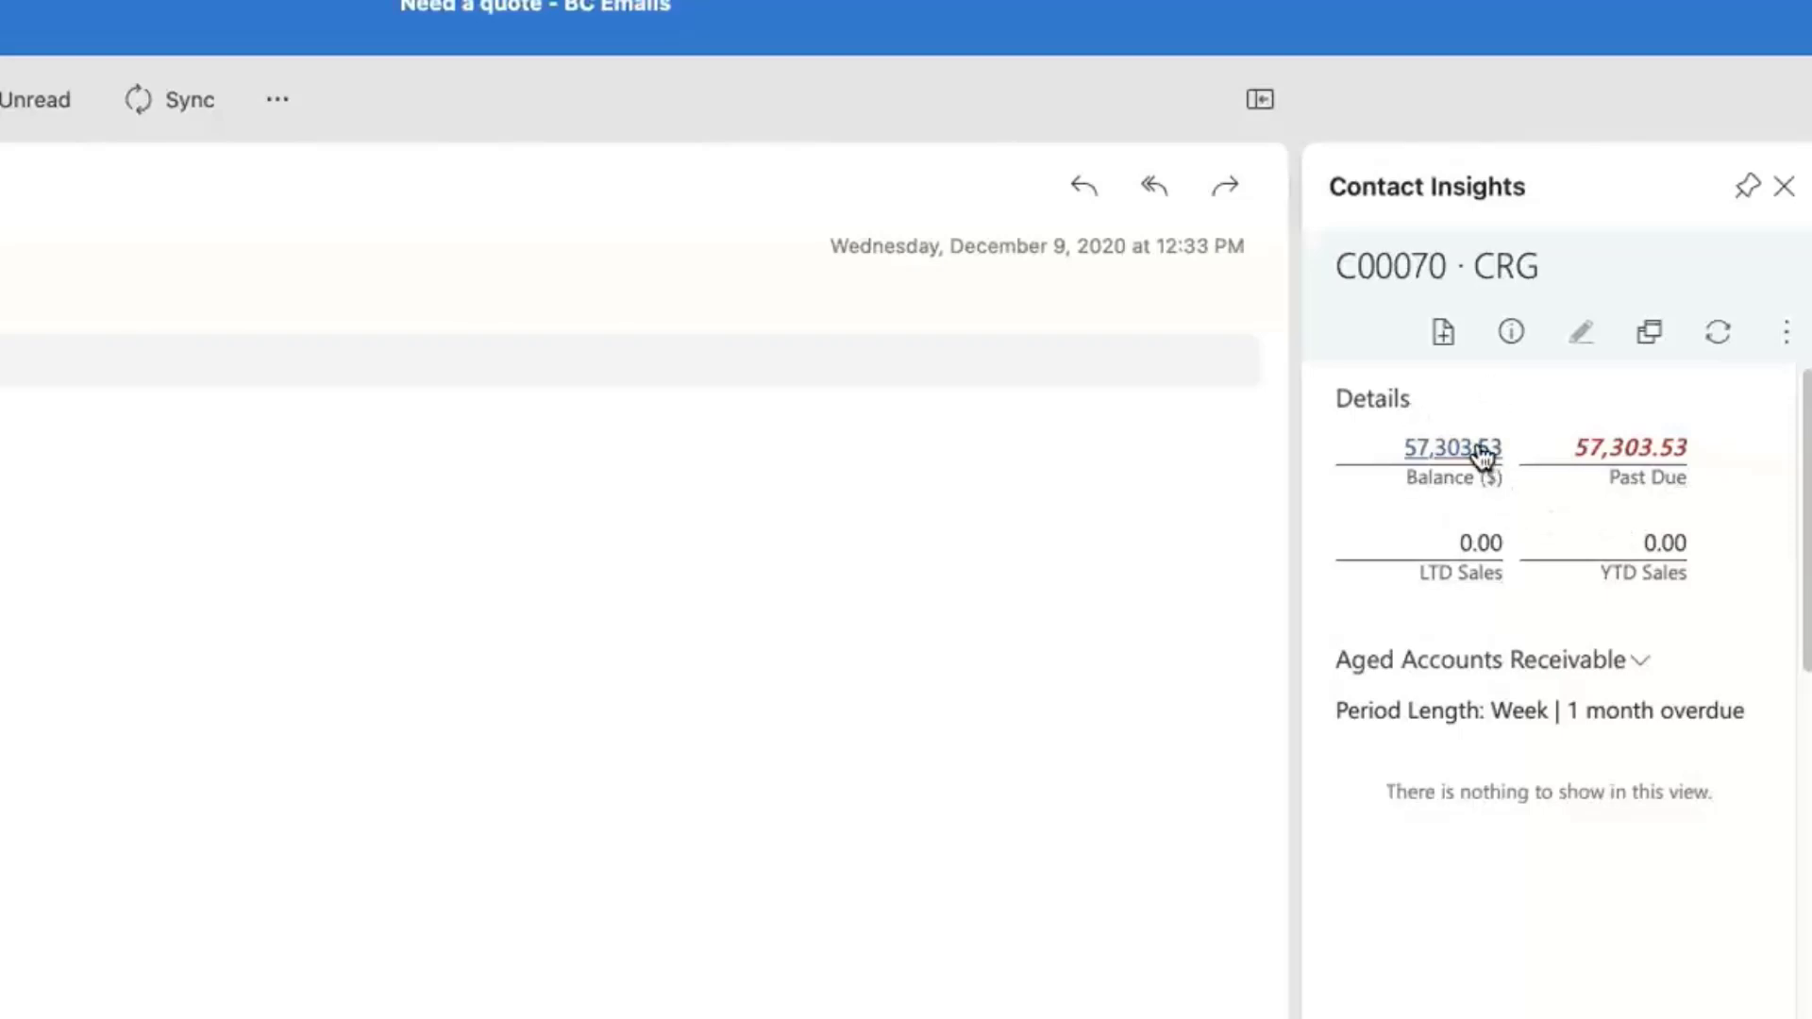
click(1481, 451)
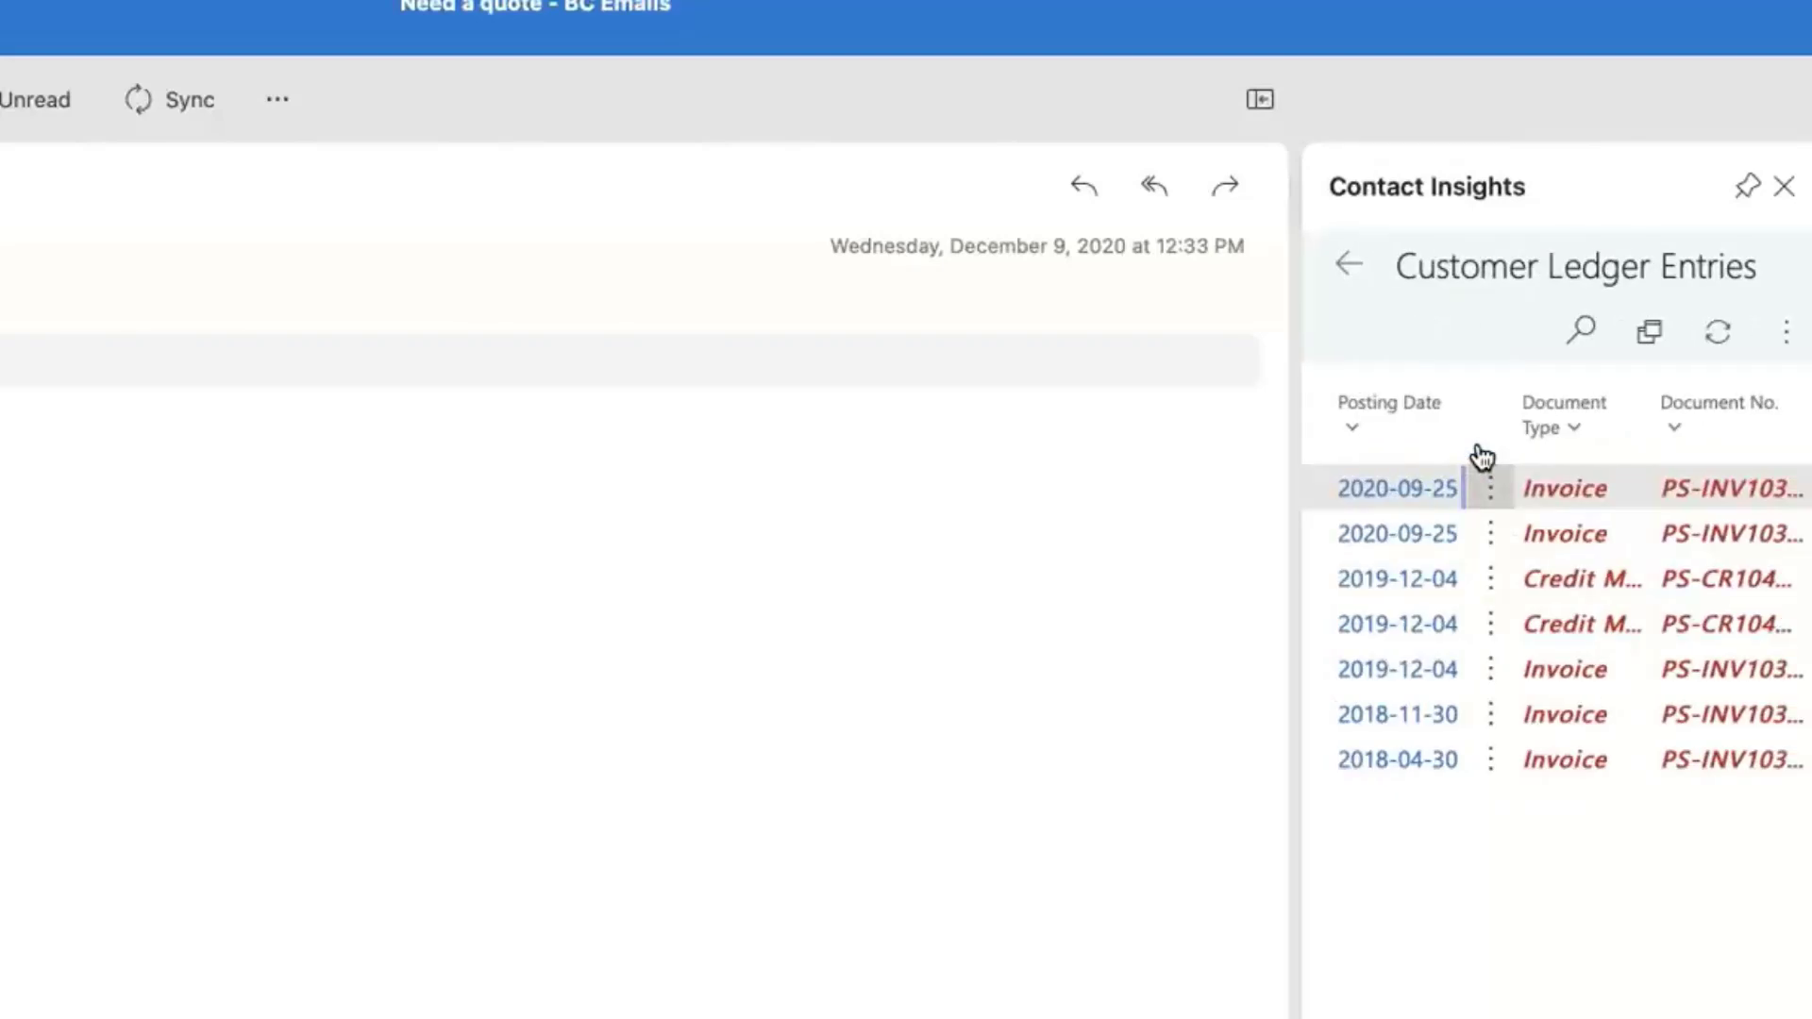
click(1650, 340)
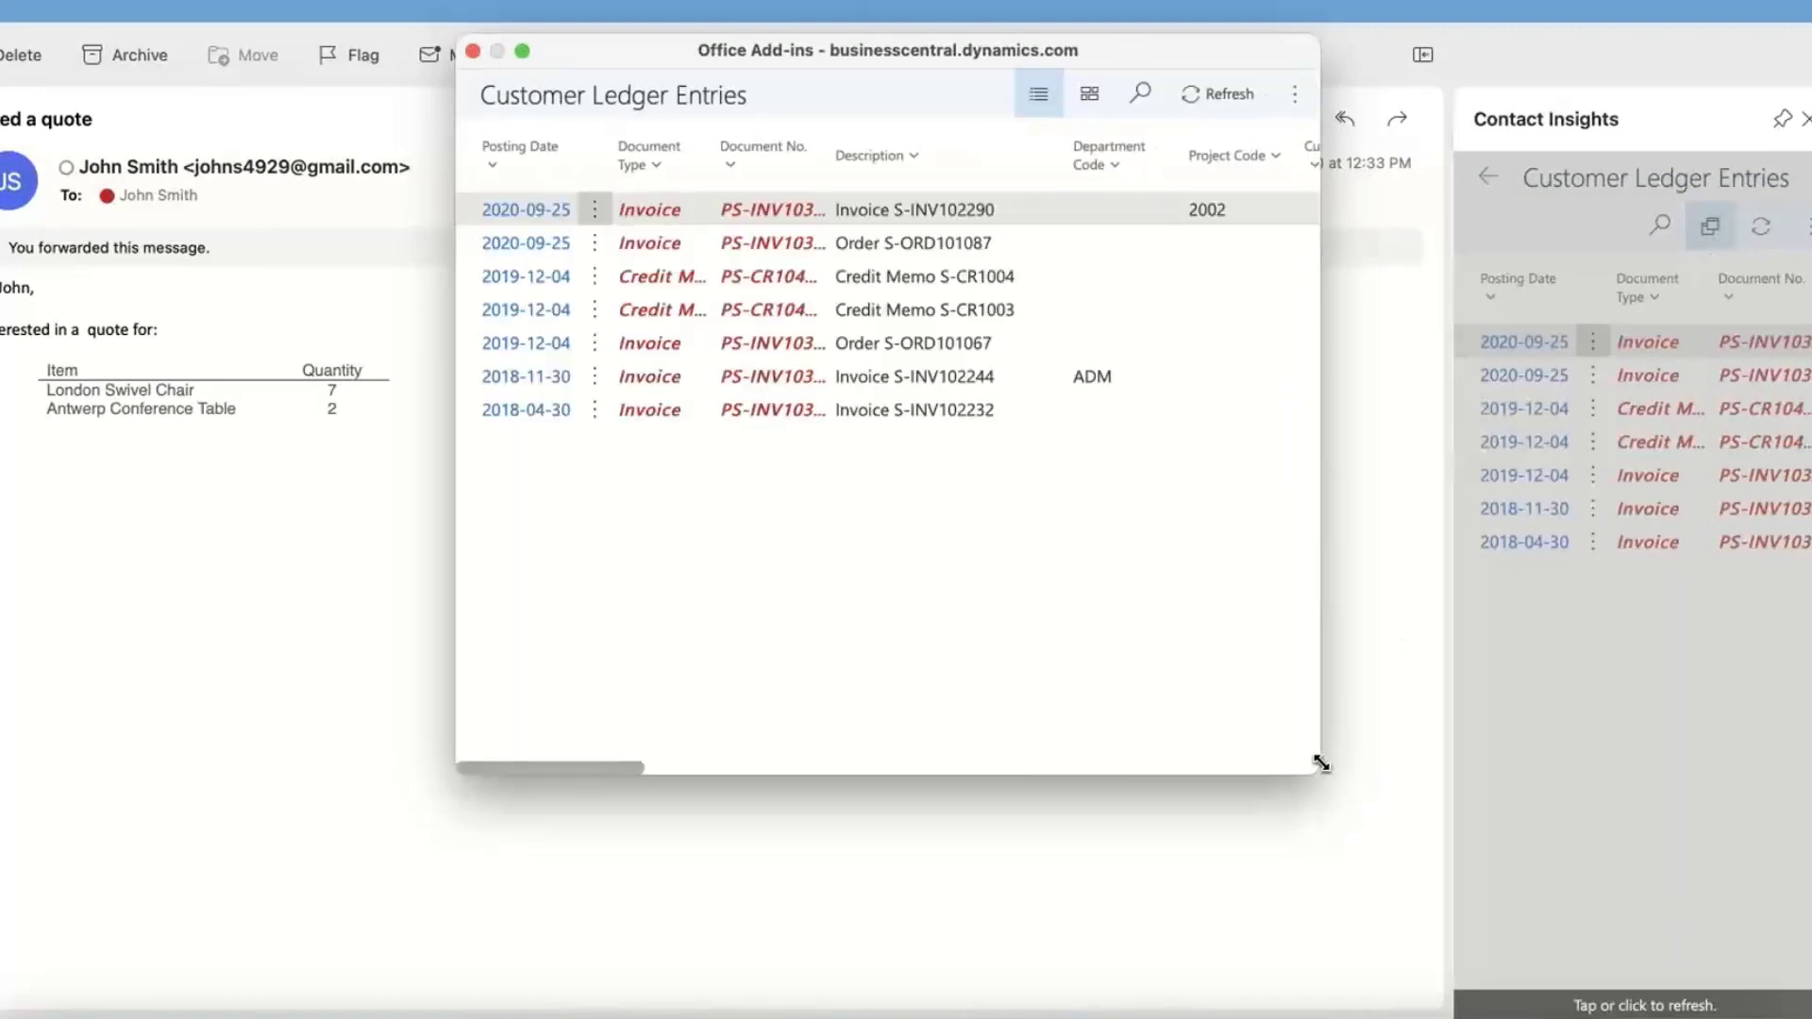
drag(1319, 765, 1745, 828)
drag(1439, 54, 1092, 69)
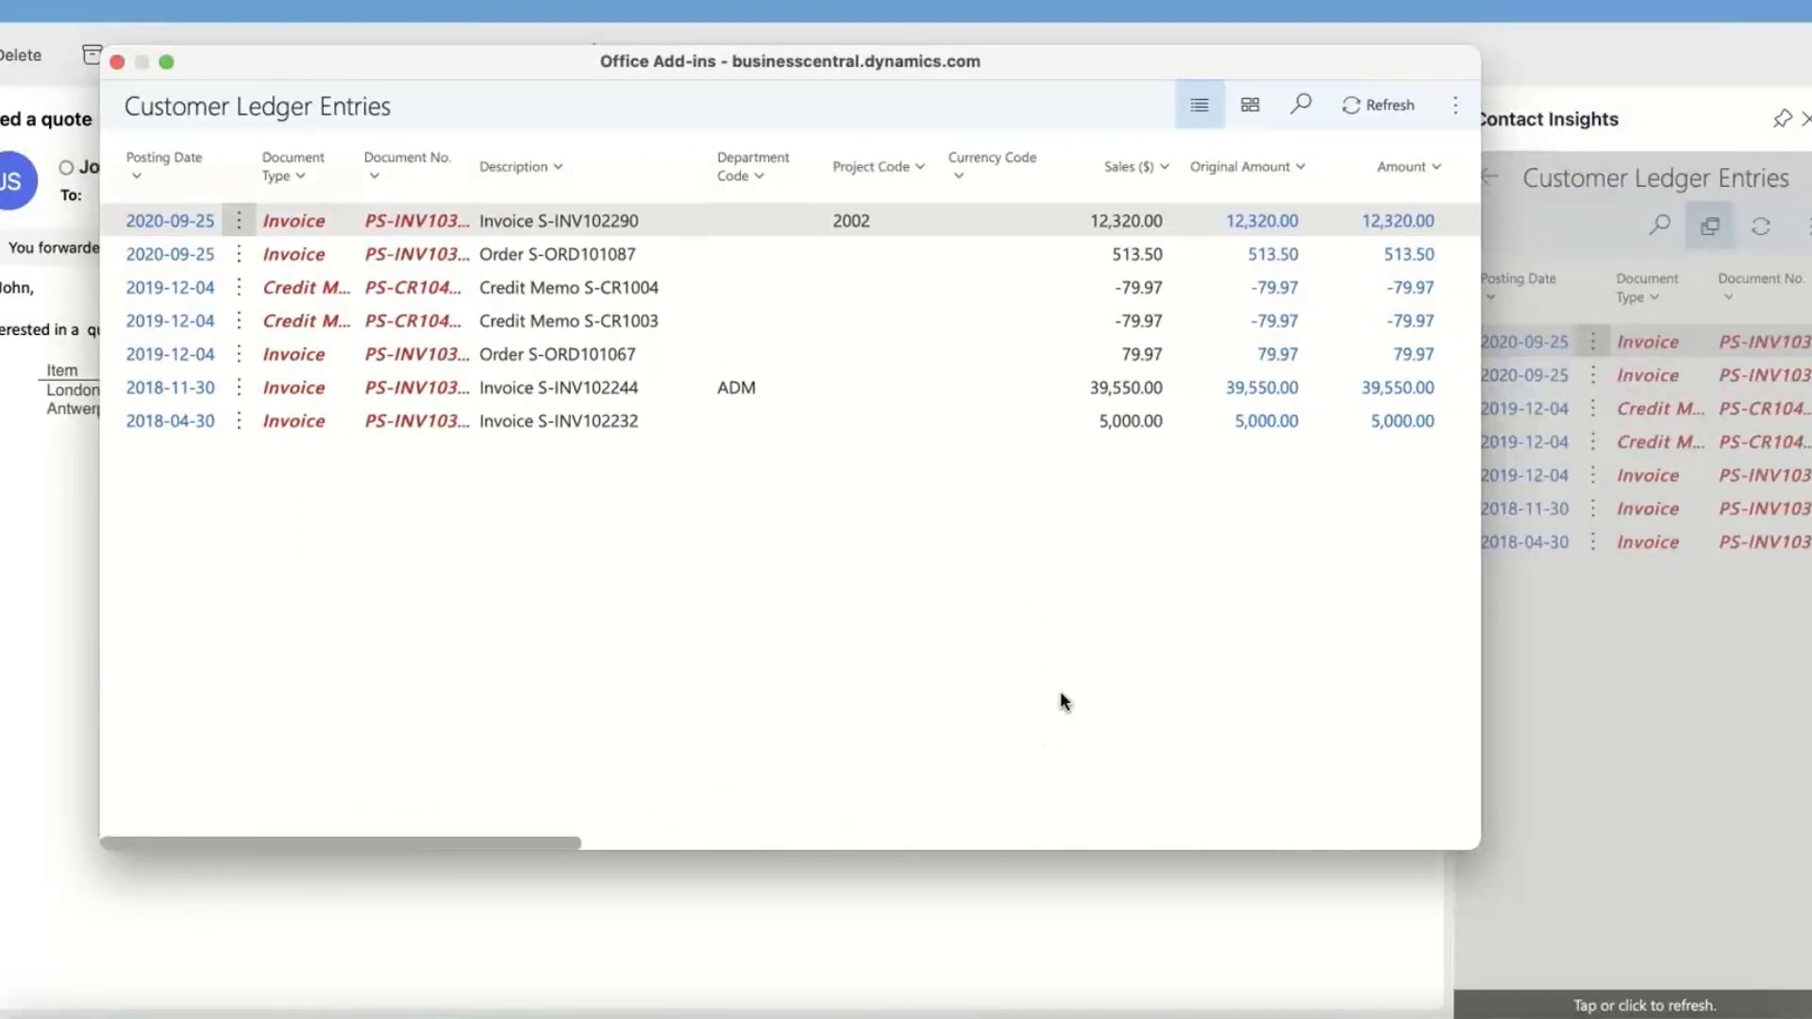
click(154, 220)
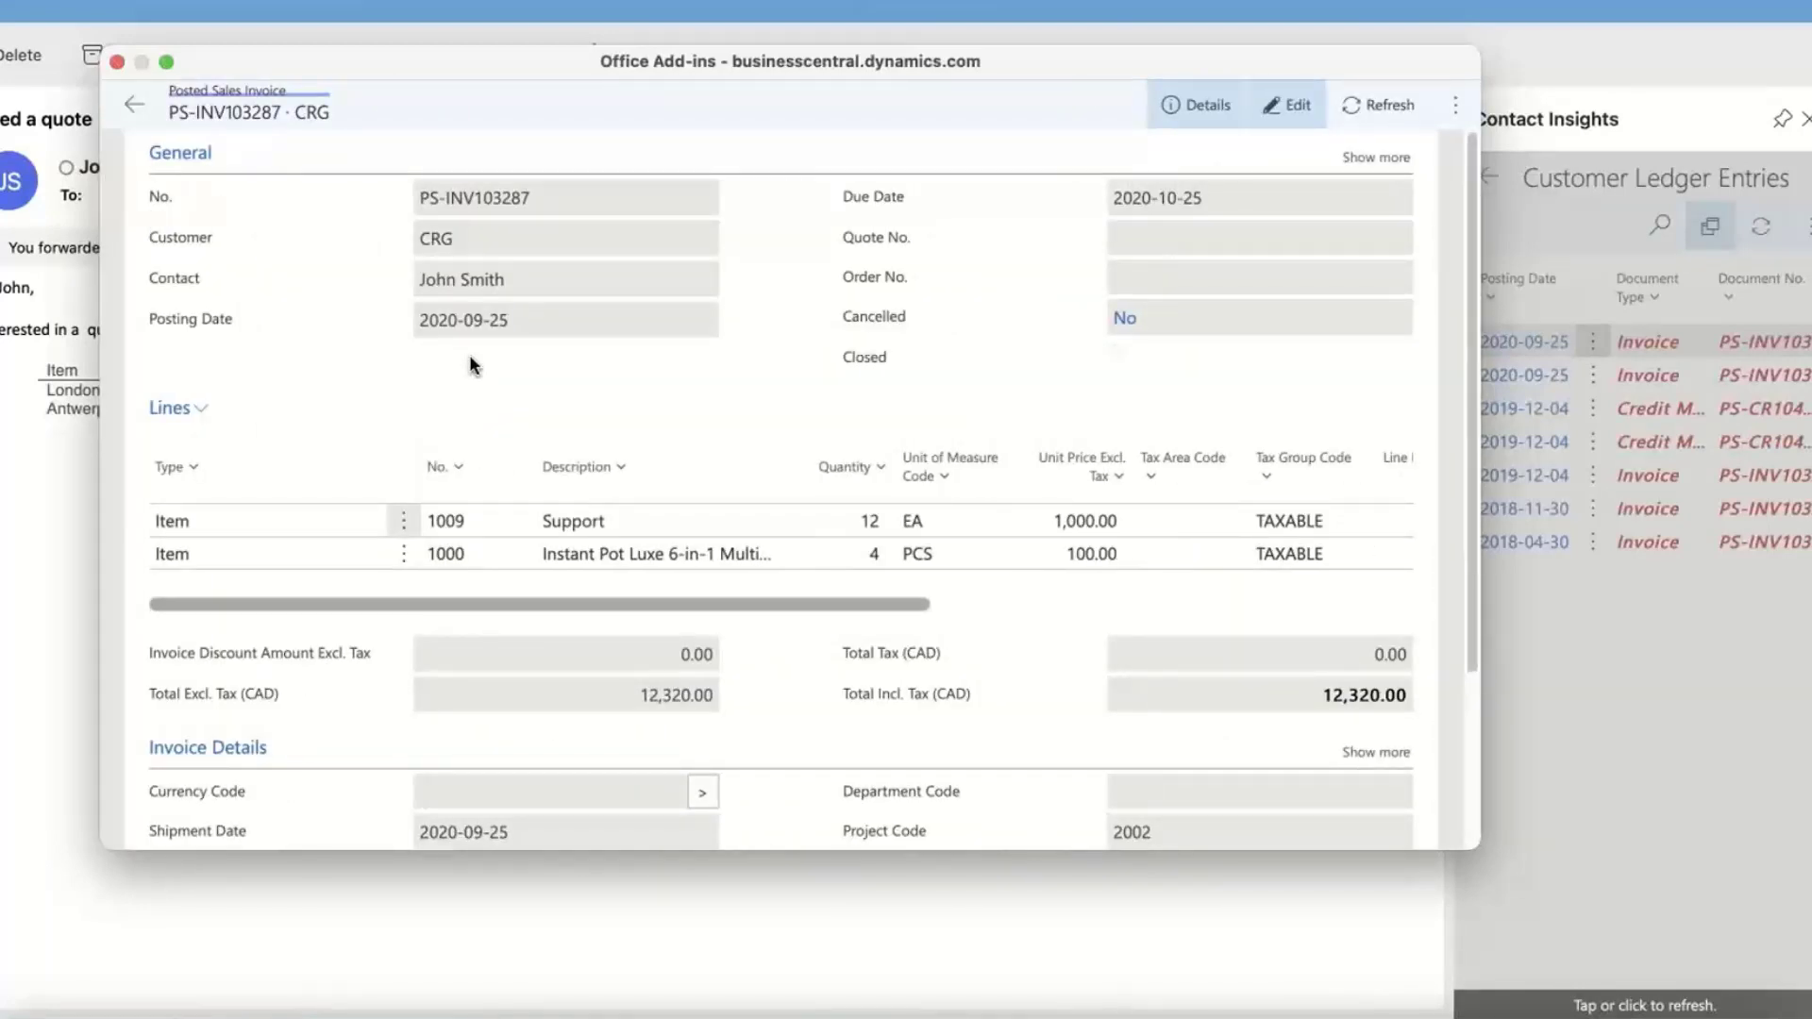
click(118, 64)
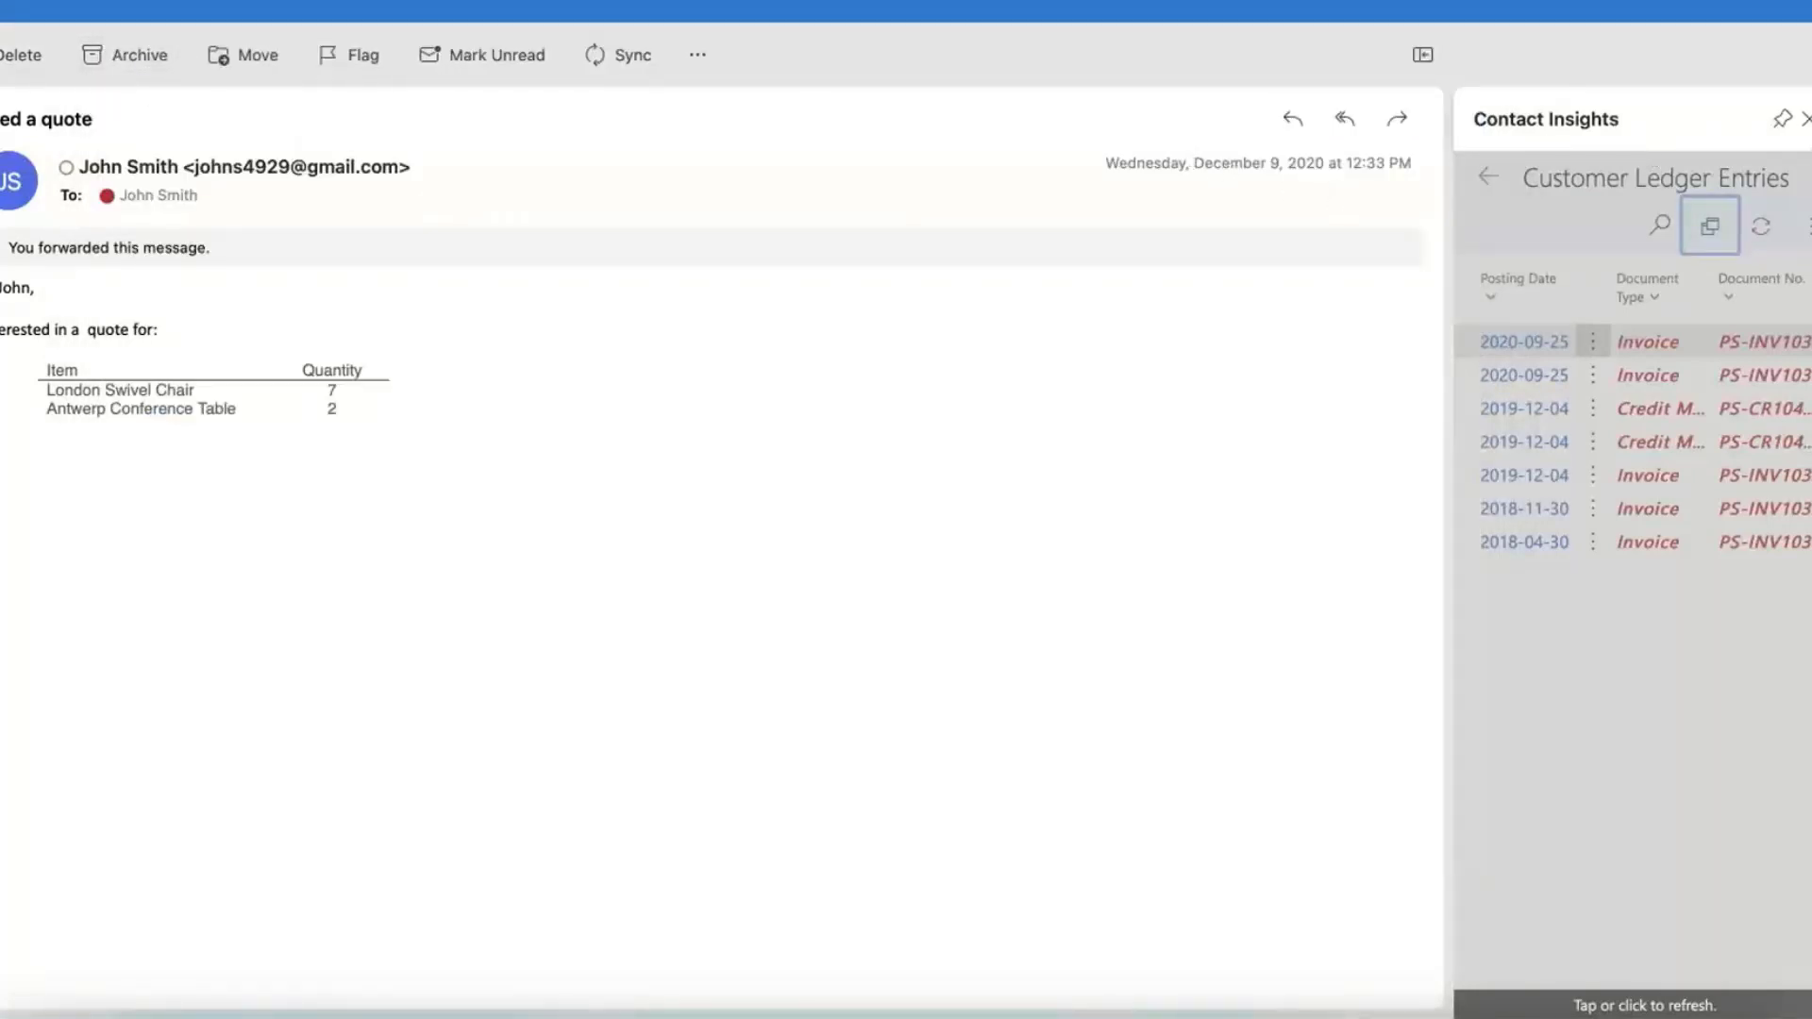
Step: Create a new Business Central sales quote from the "Need a quote" email
click(699, 55)
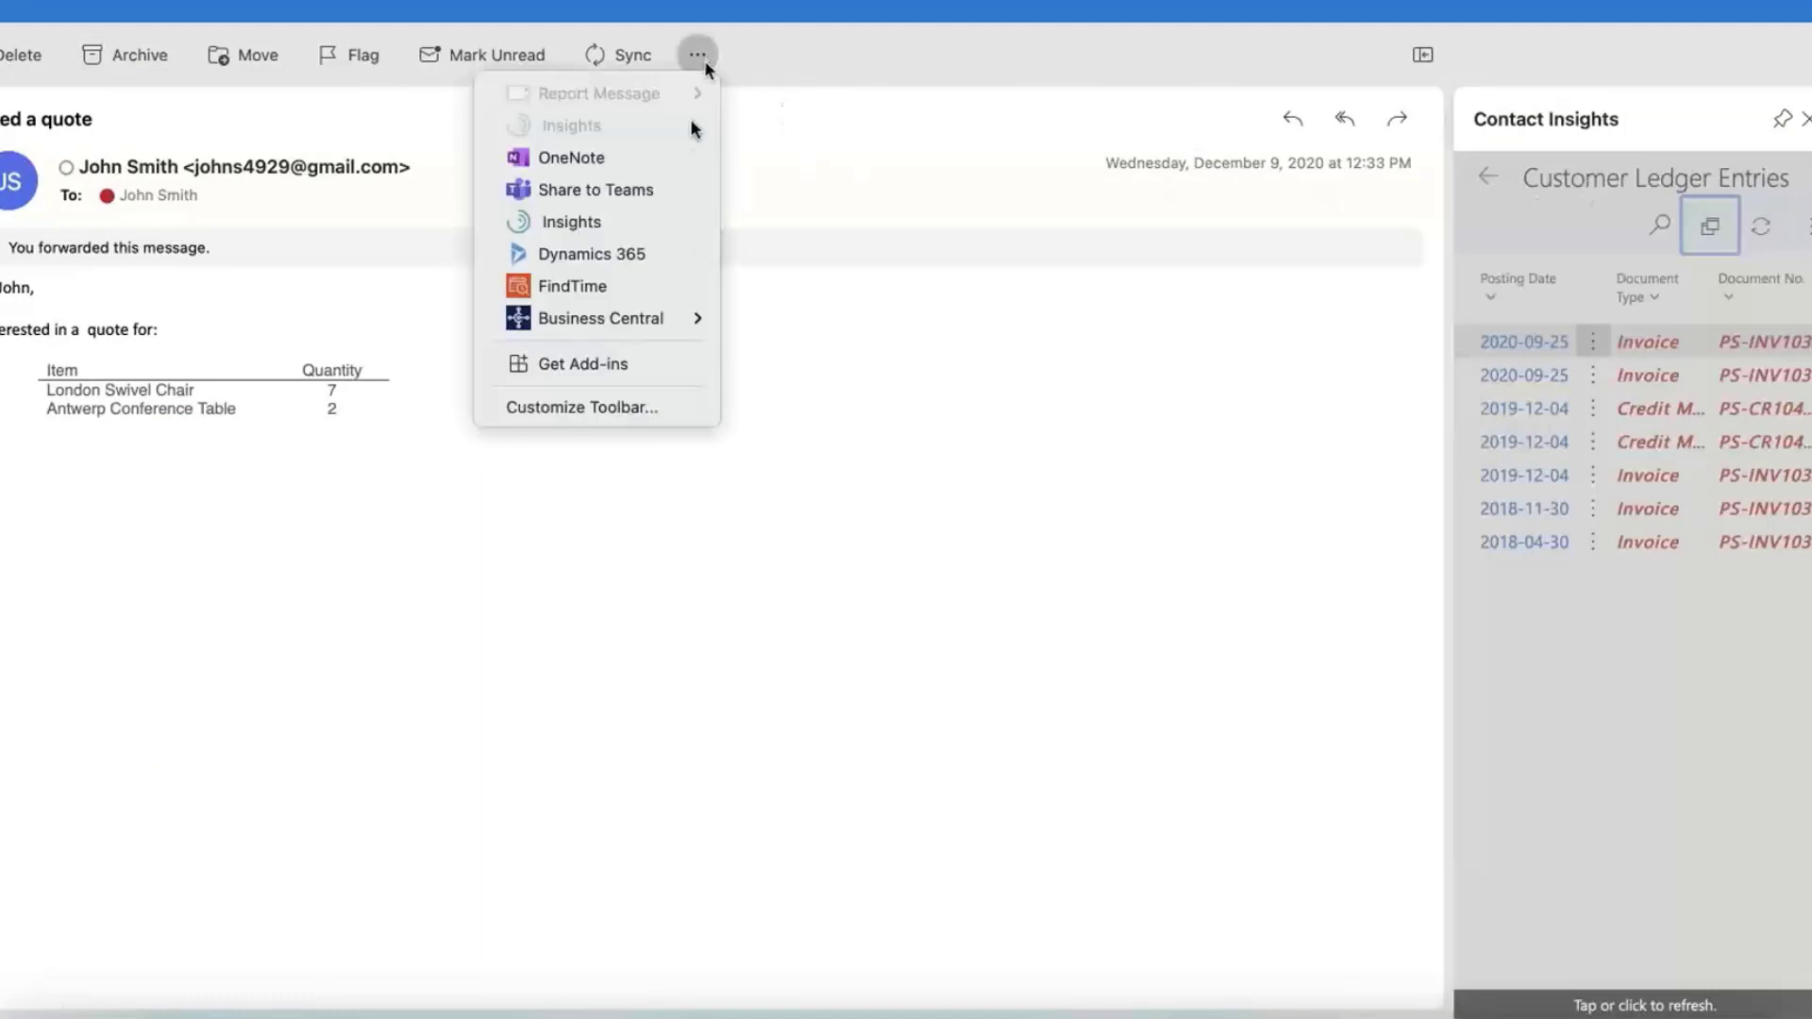
mouse_move(661, 321)
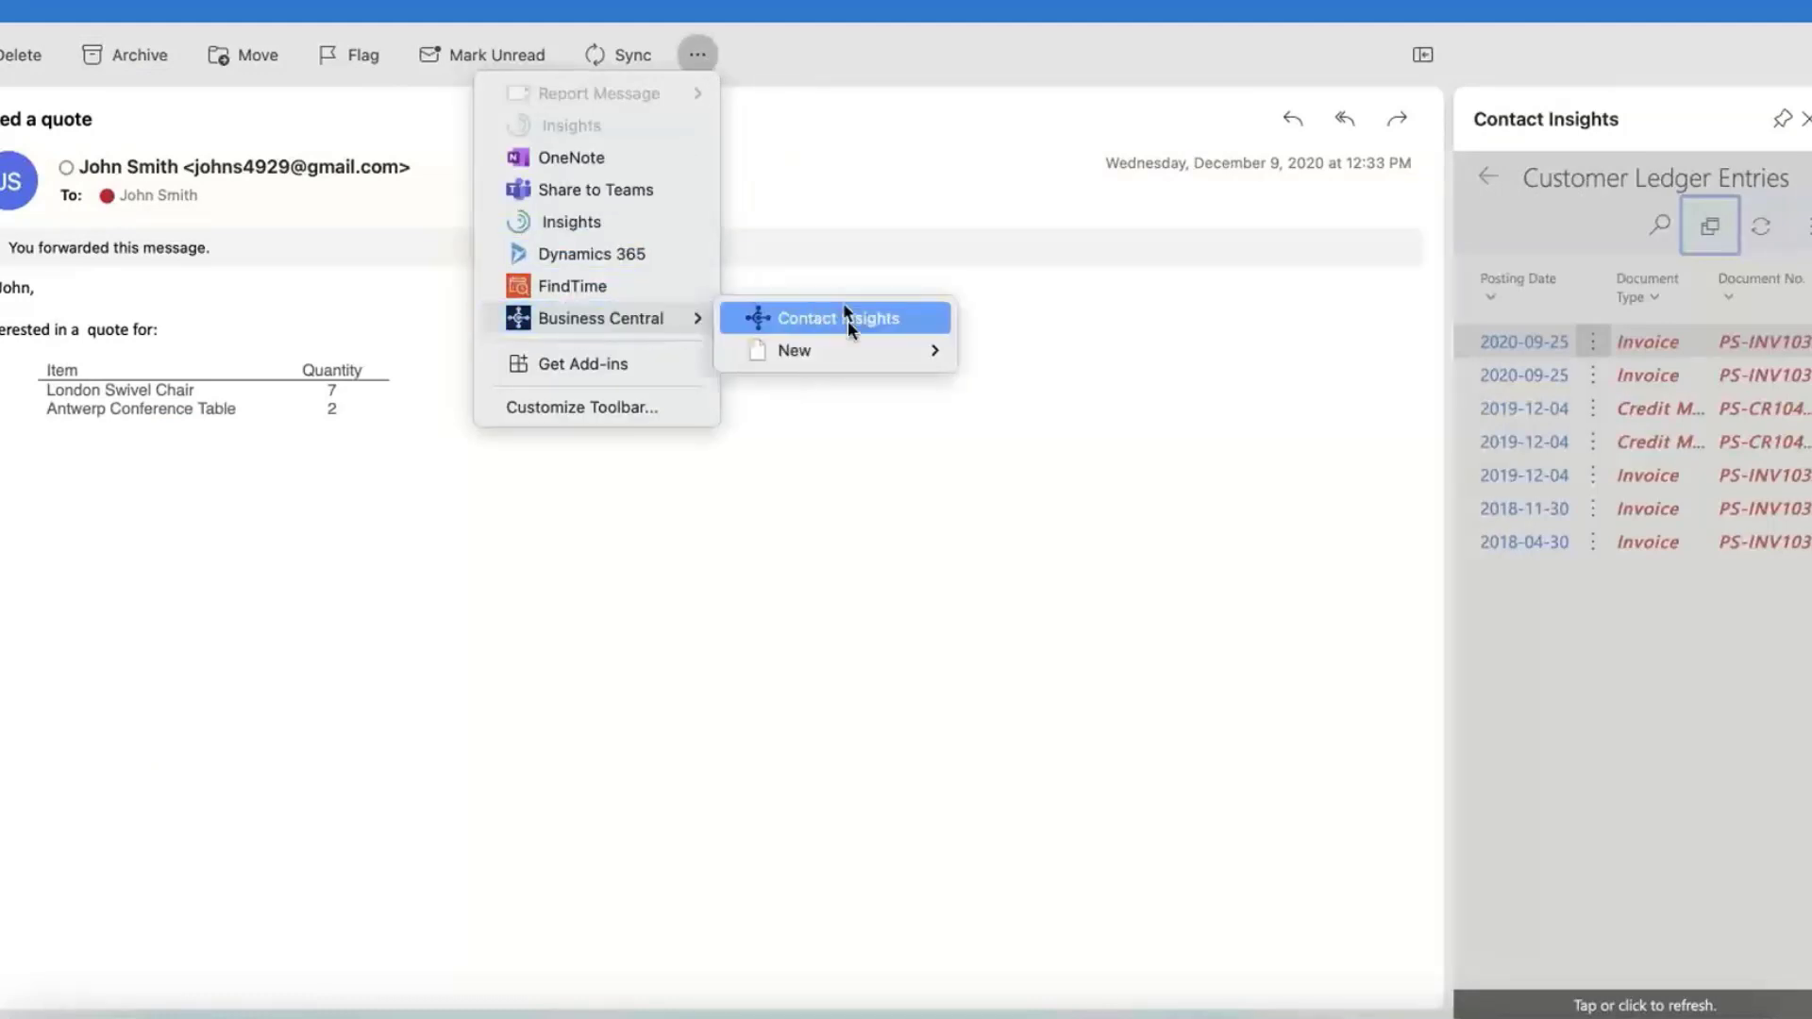
mouse_move(856, 356)
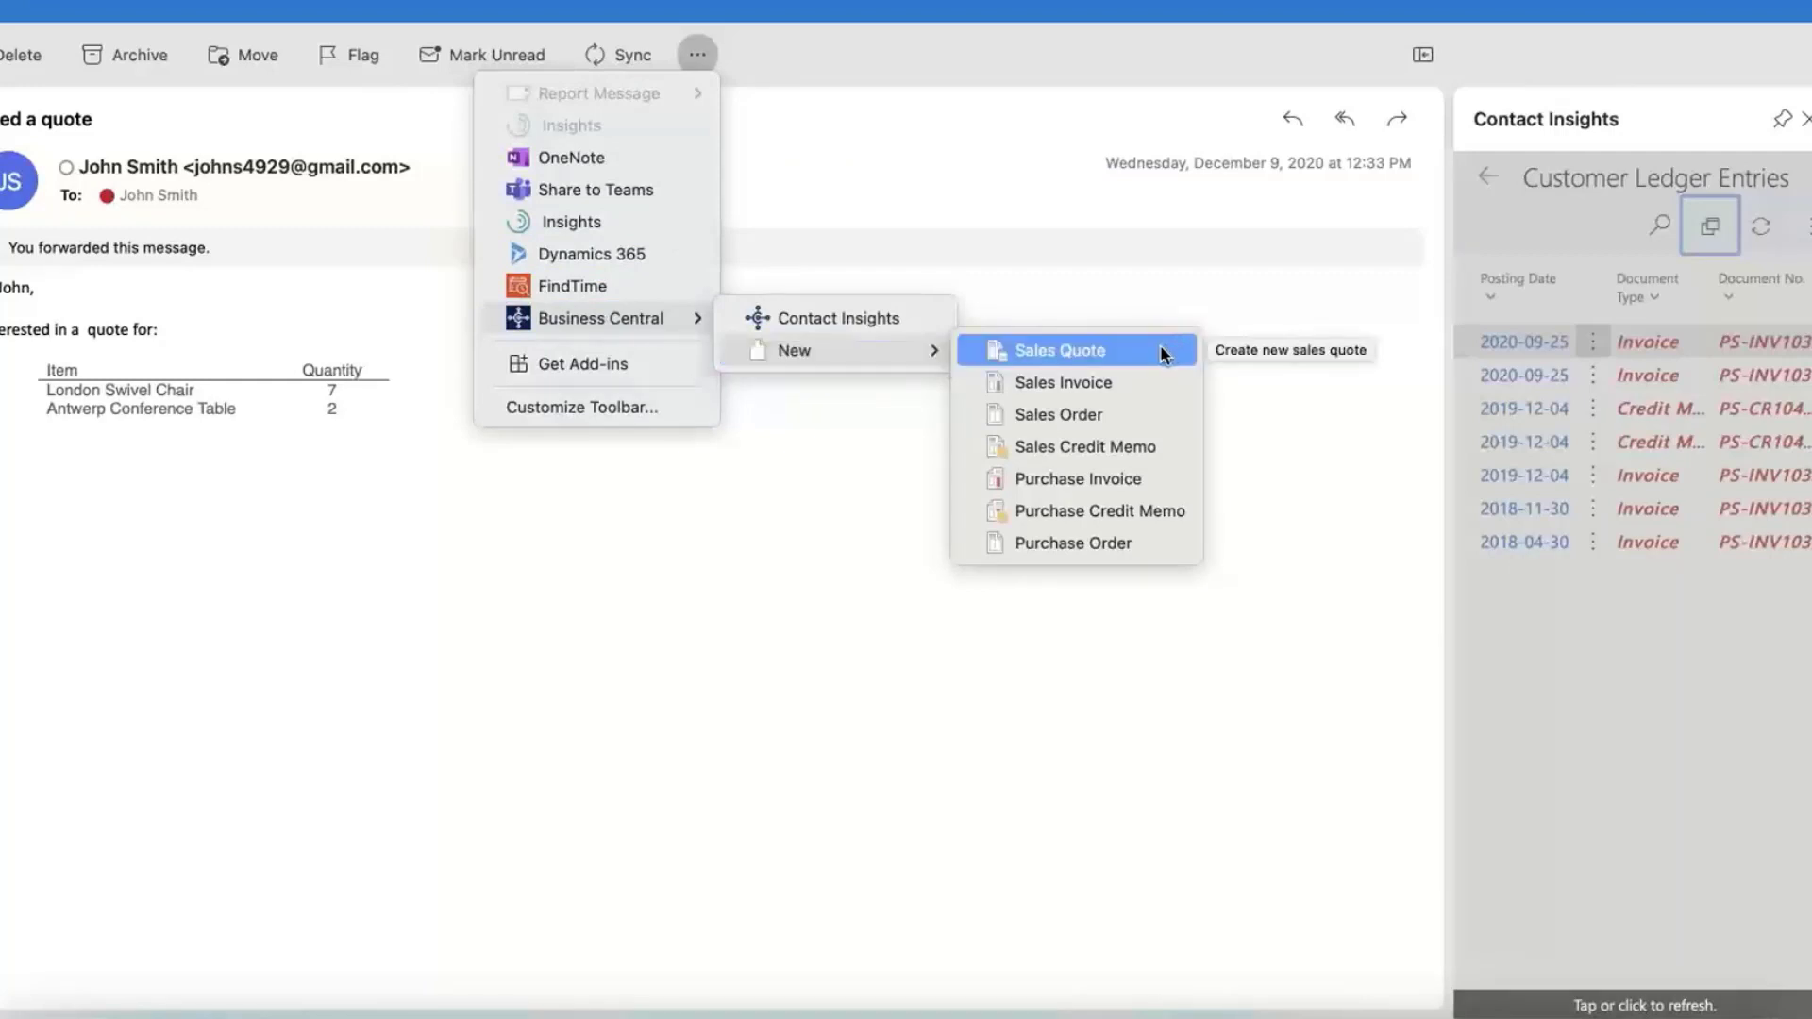
click(1163, 354)
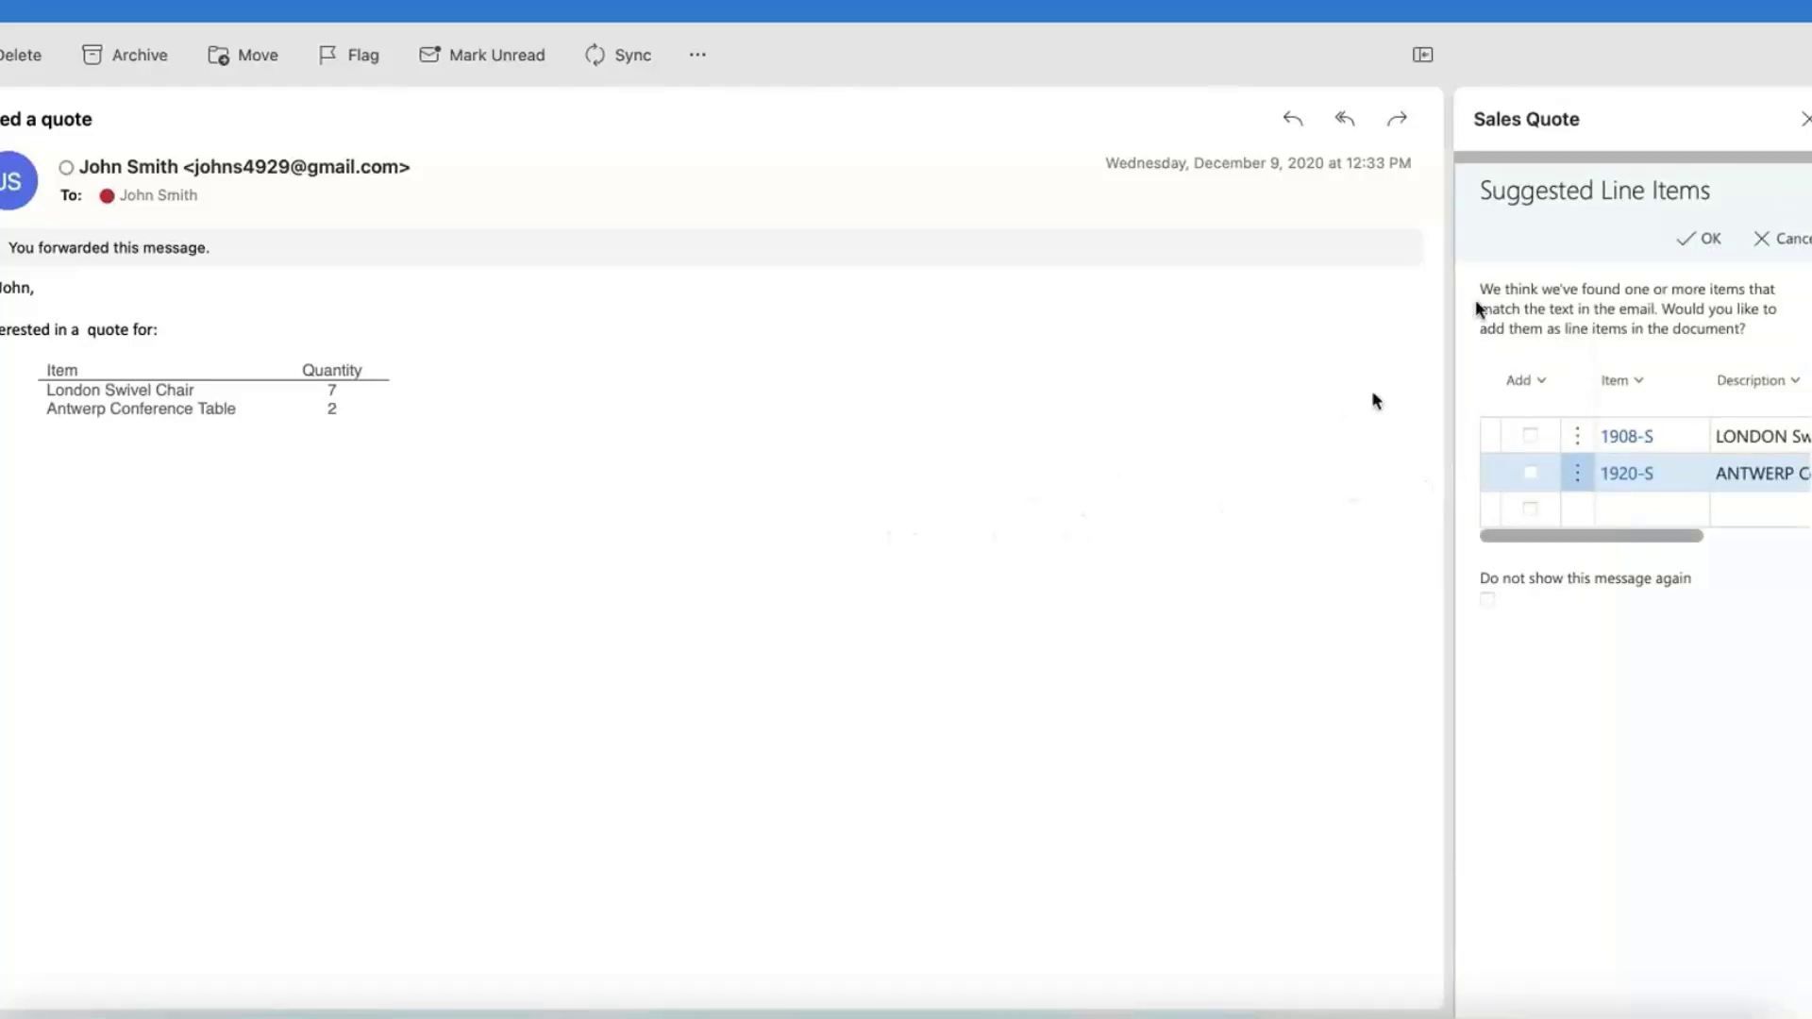
Step: Check the suggested line items' quantities and confirm the suggestions dialog, and view the sales quote in a separate window
drag(1653, 539, 1519, 552)
drag(1680, 538, 1782, 552)
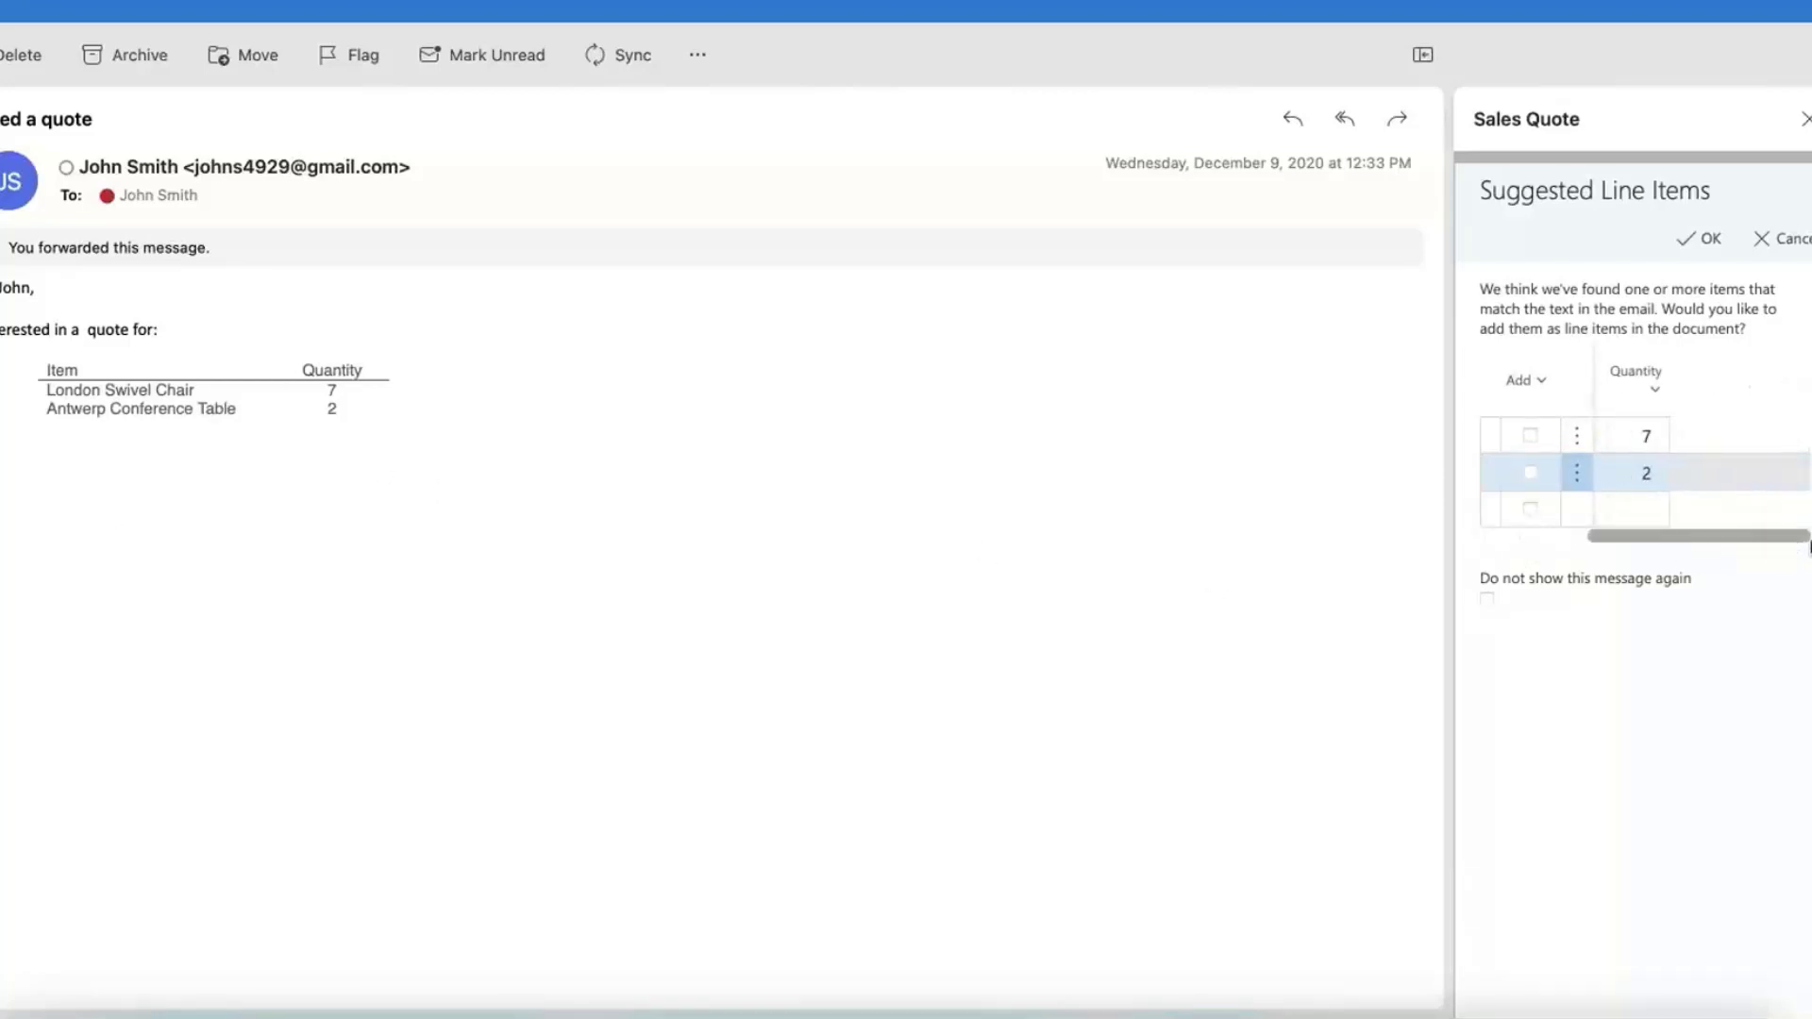
click(1710, 255)
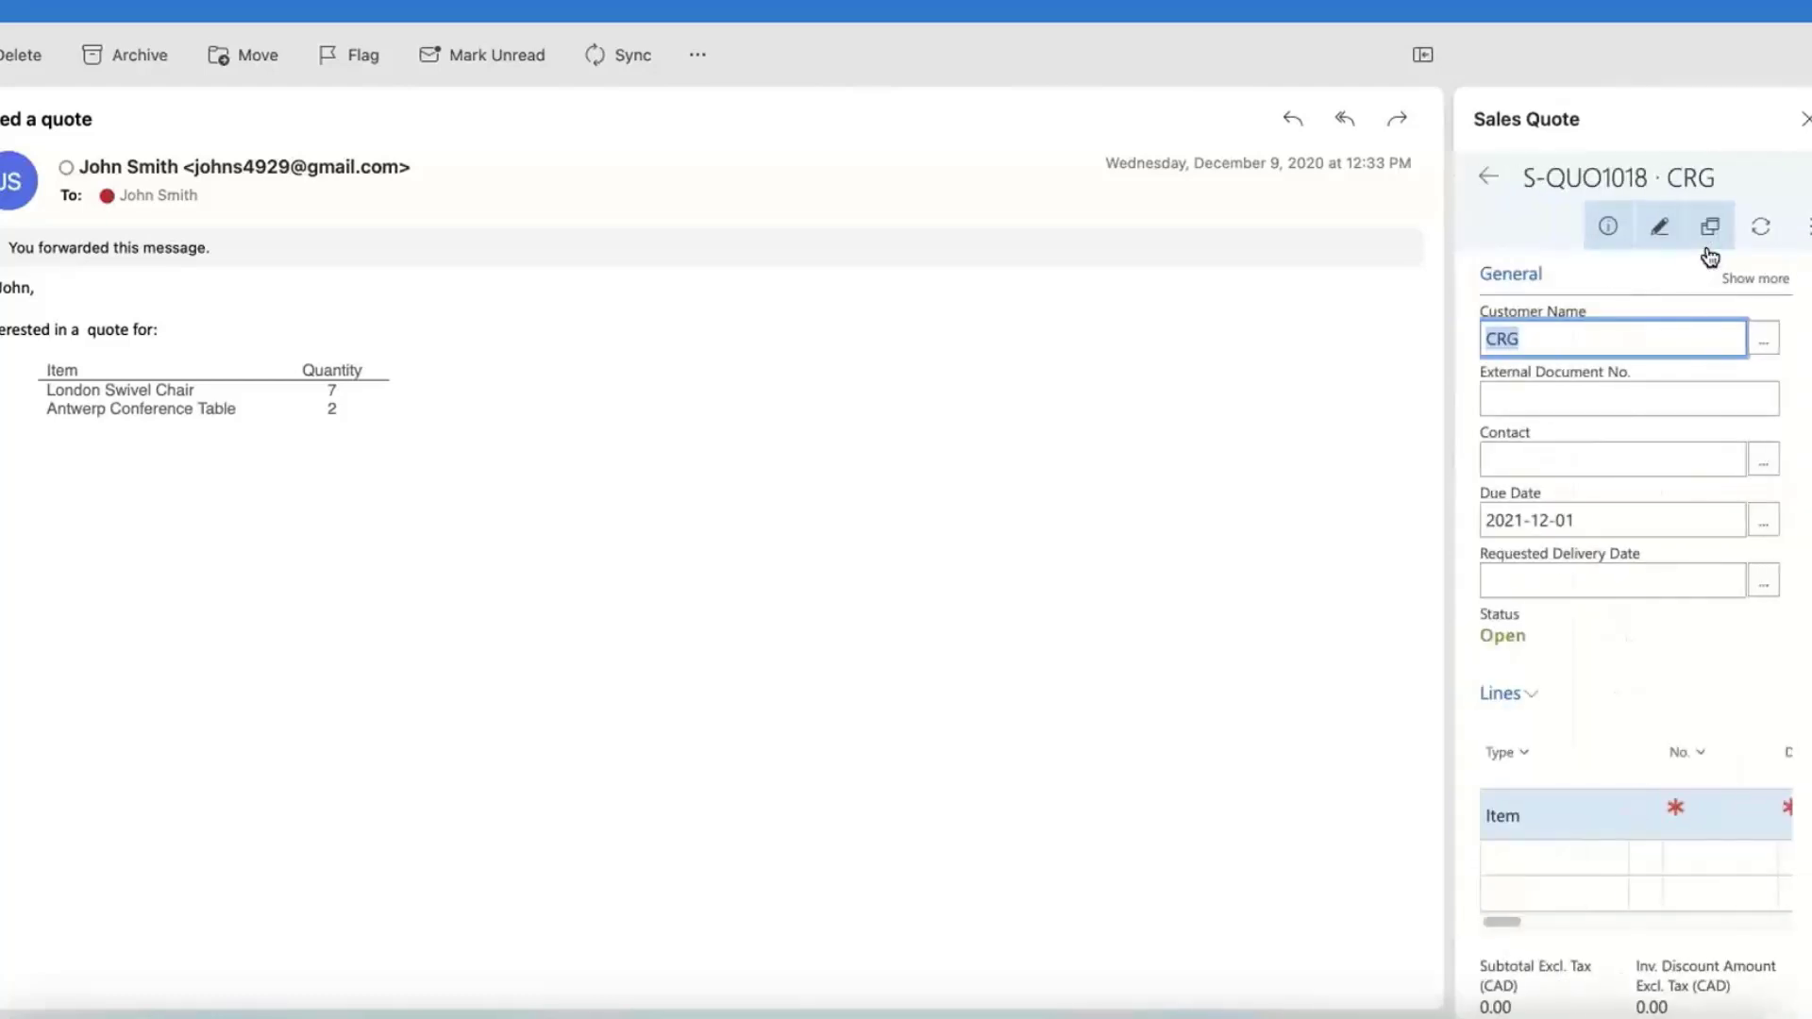
click(1711, 238)
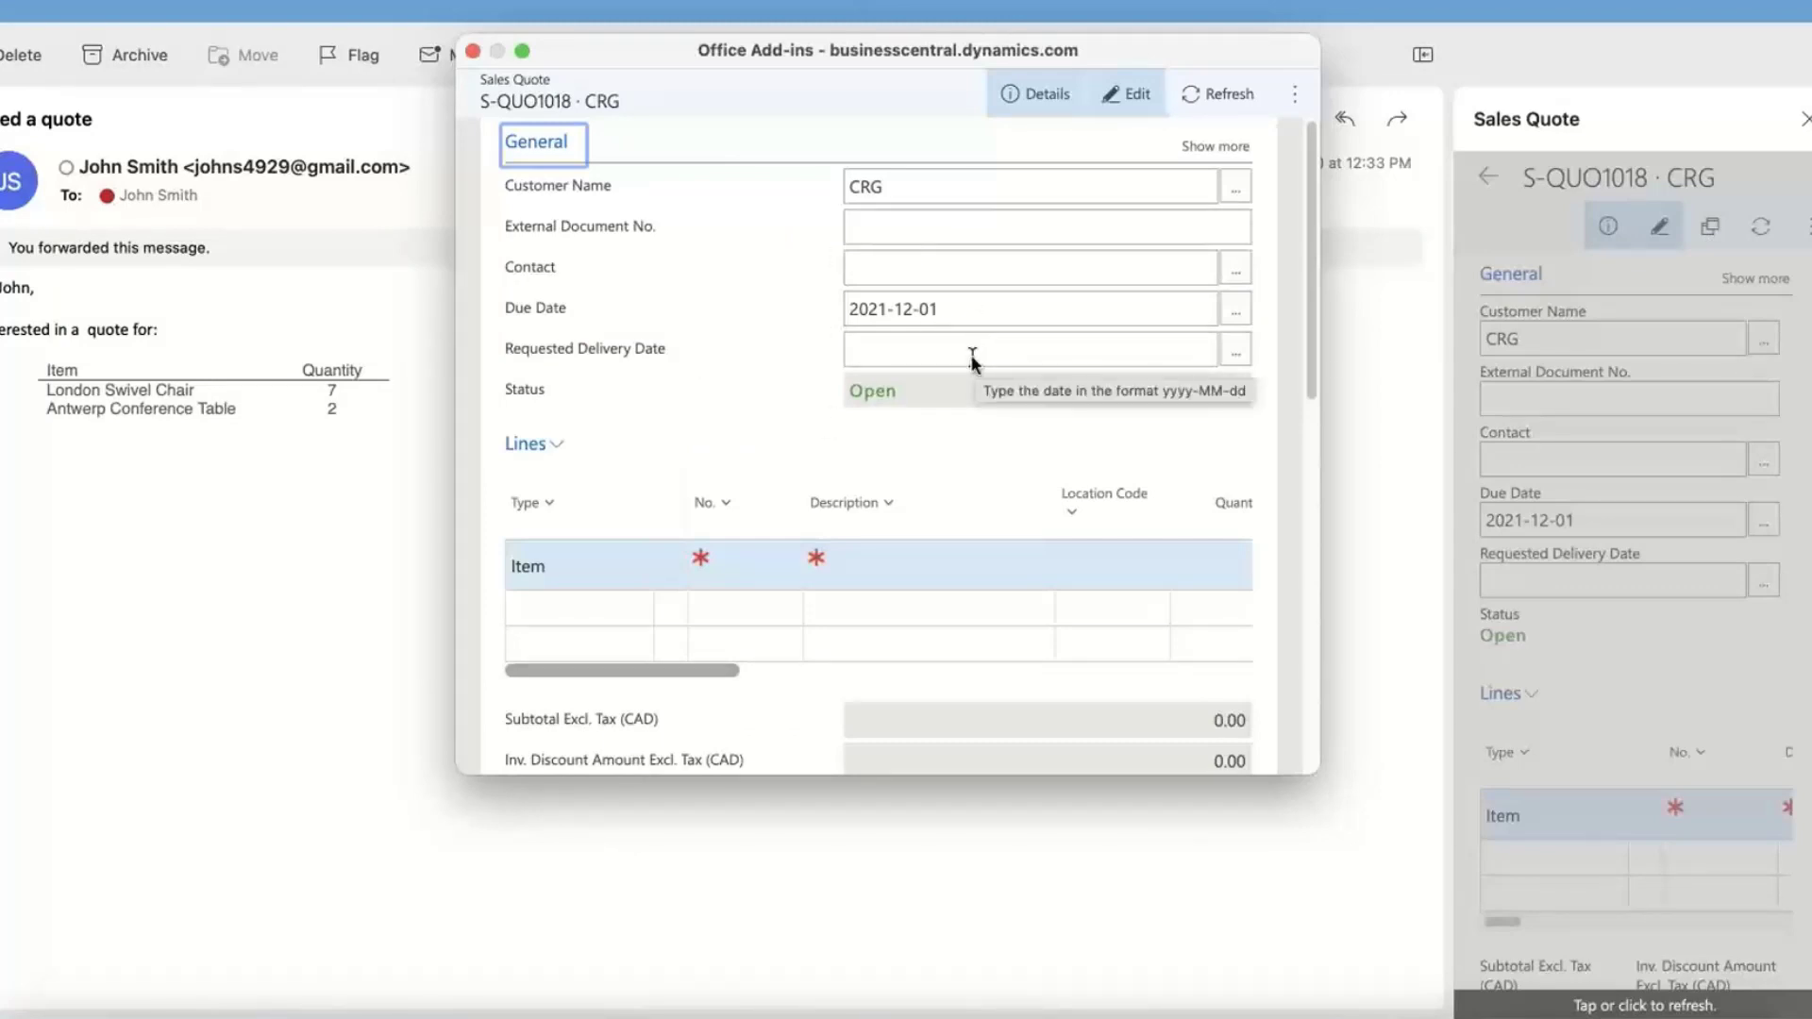
click(473, 51)
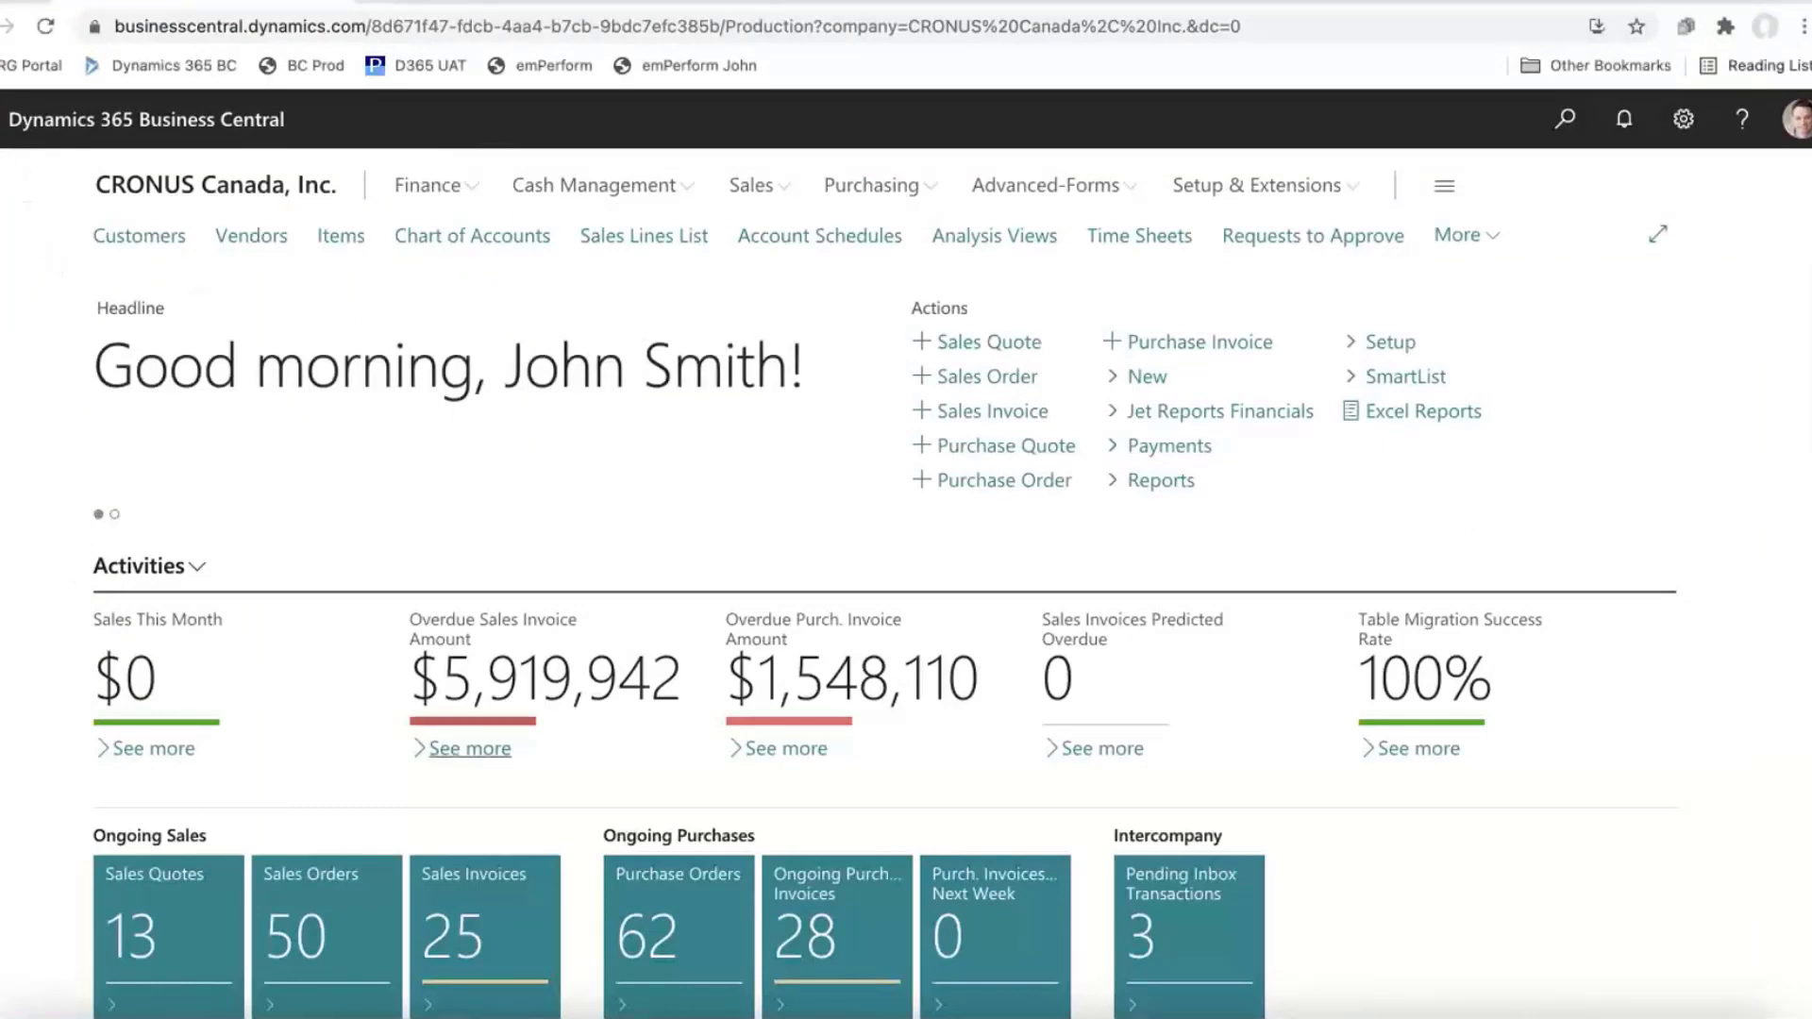
Step: Switch from Business Central to Power BI and open the Business Central Actual Net Margins report
click(2, 119)
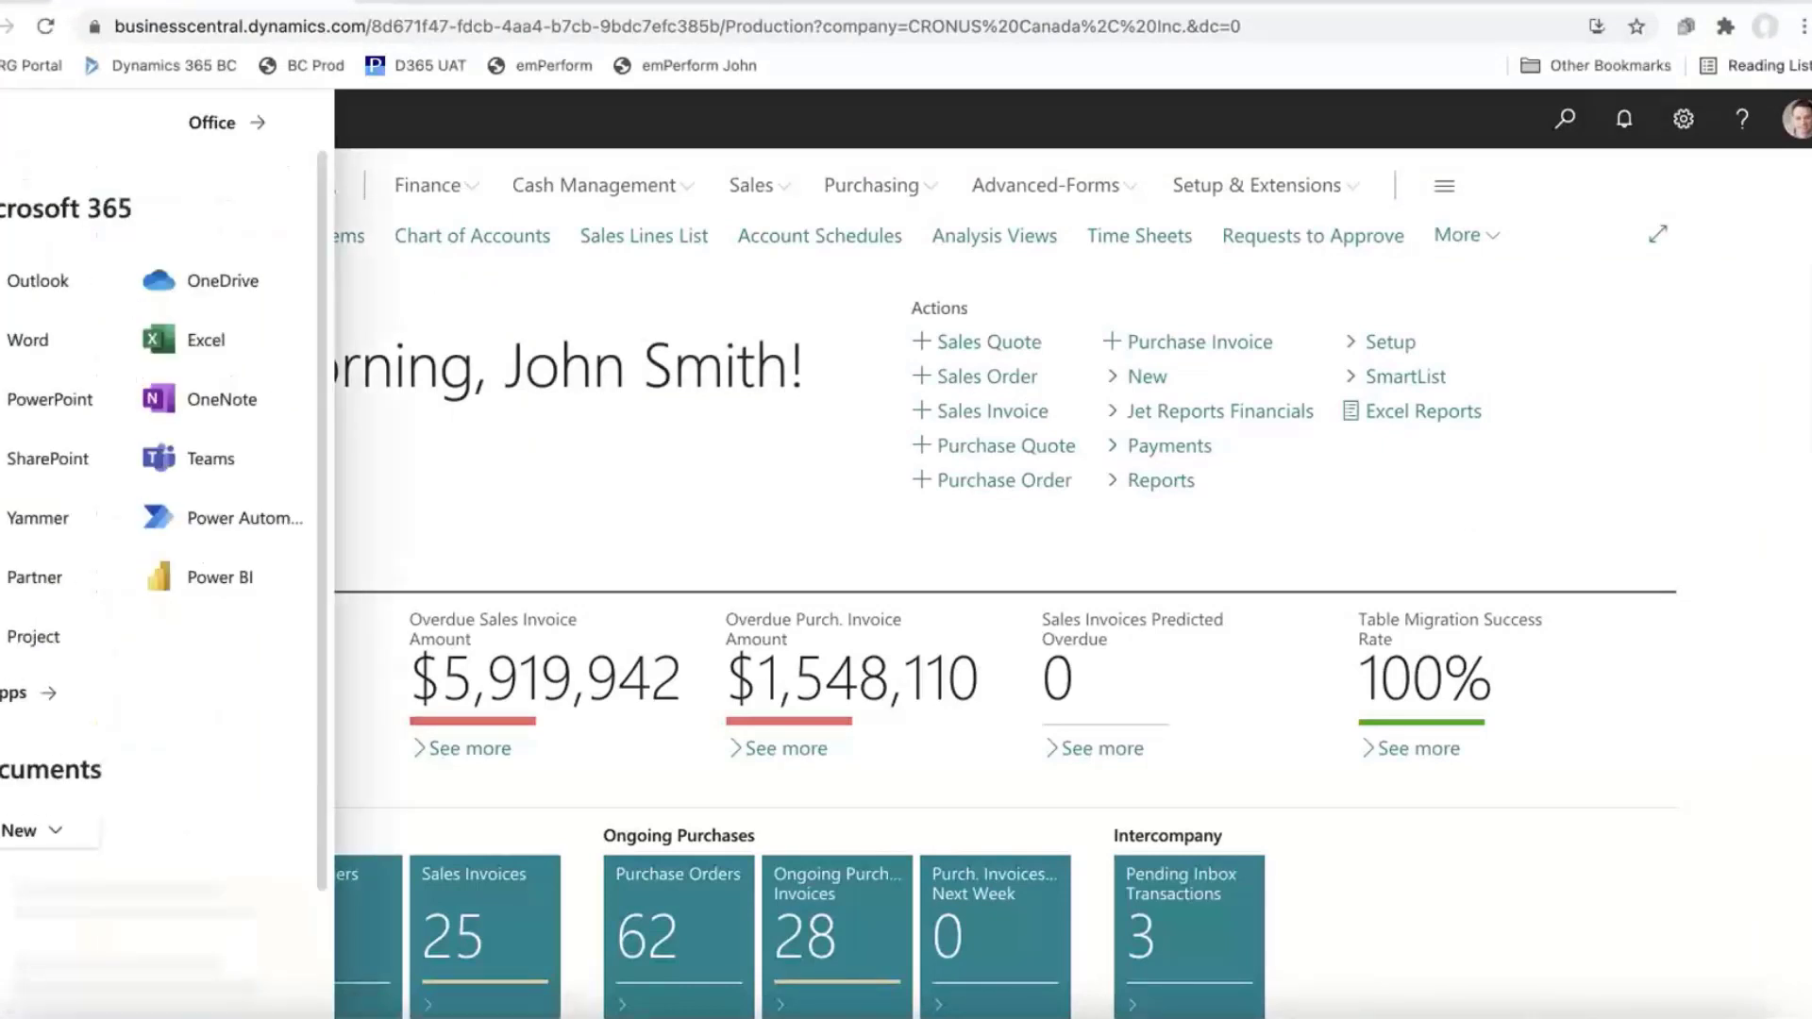
click(189, 580)
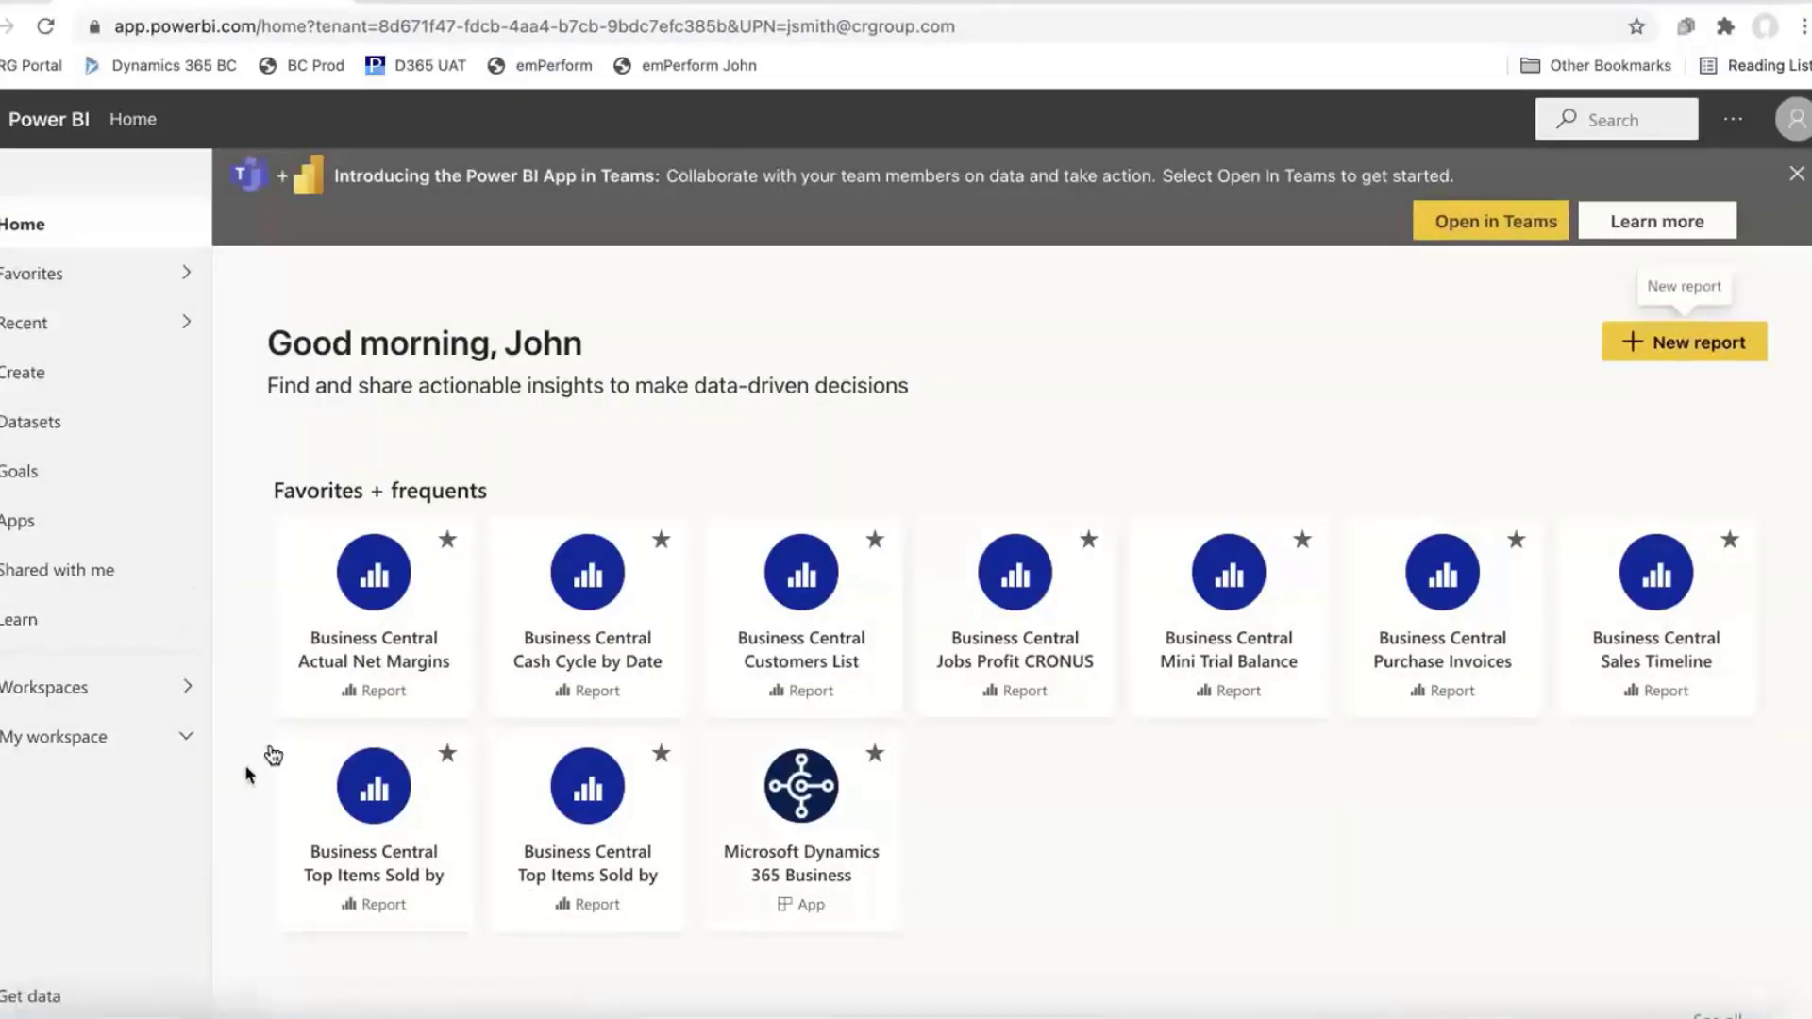
click(357, 639)
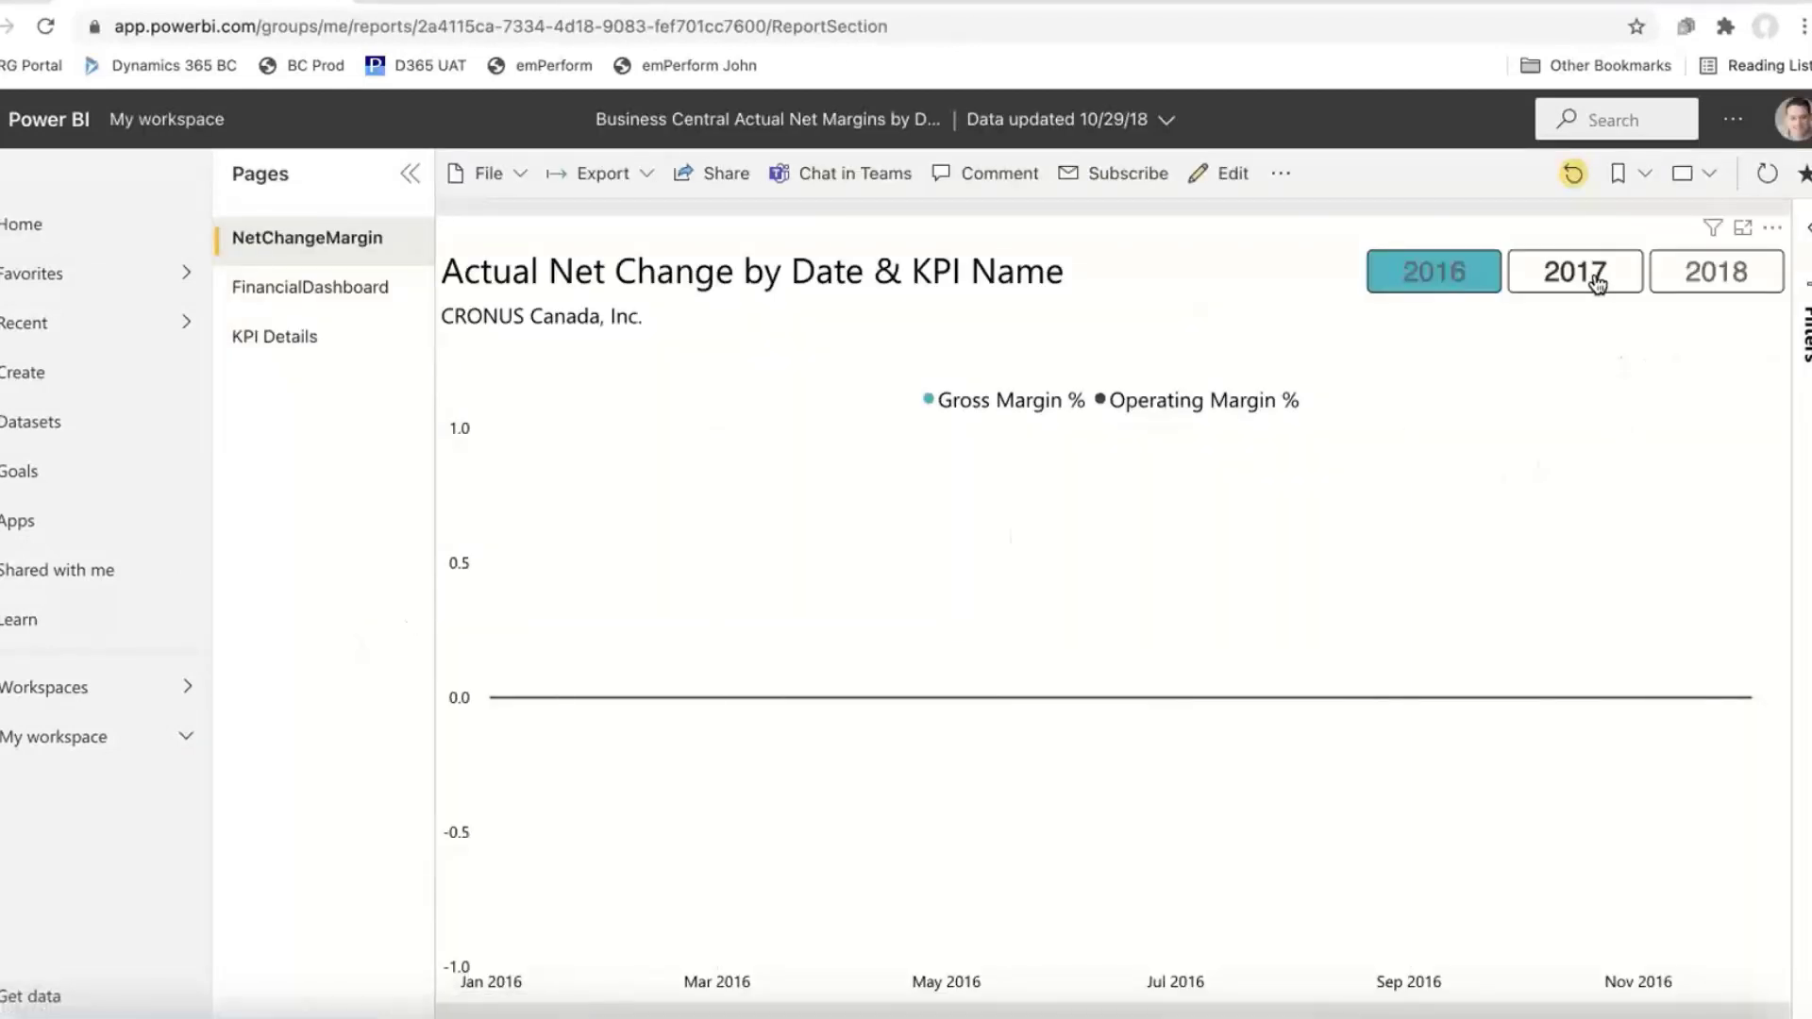
Step: Select 2017 for the net change chart, and show the report's FinancialDashboard page with the page list collapsed
ctrl+click(1595, 283)
click(335, 300)
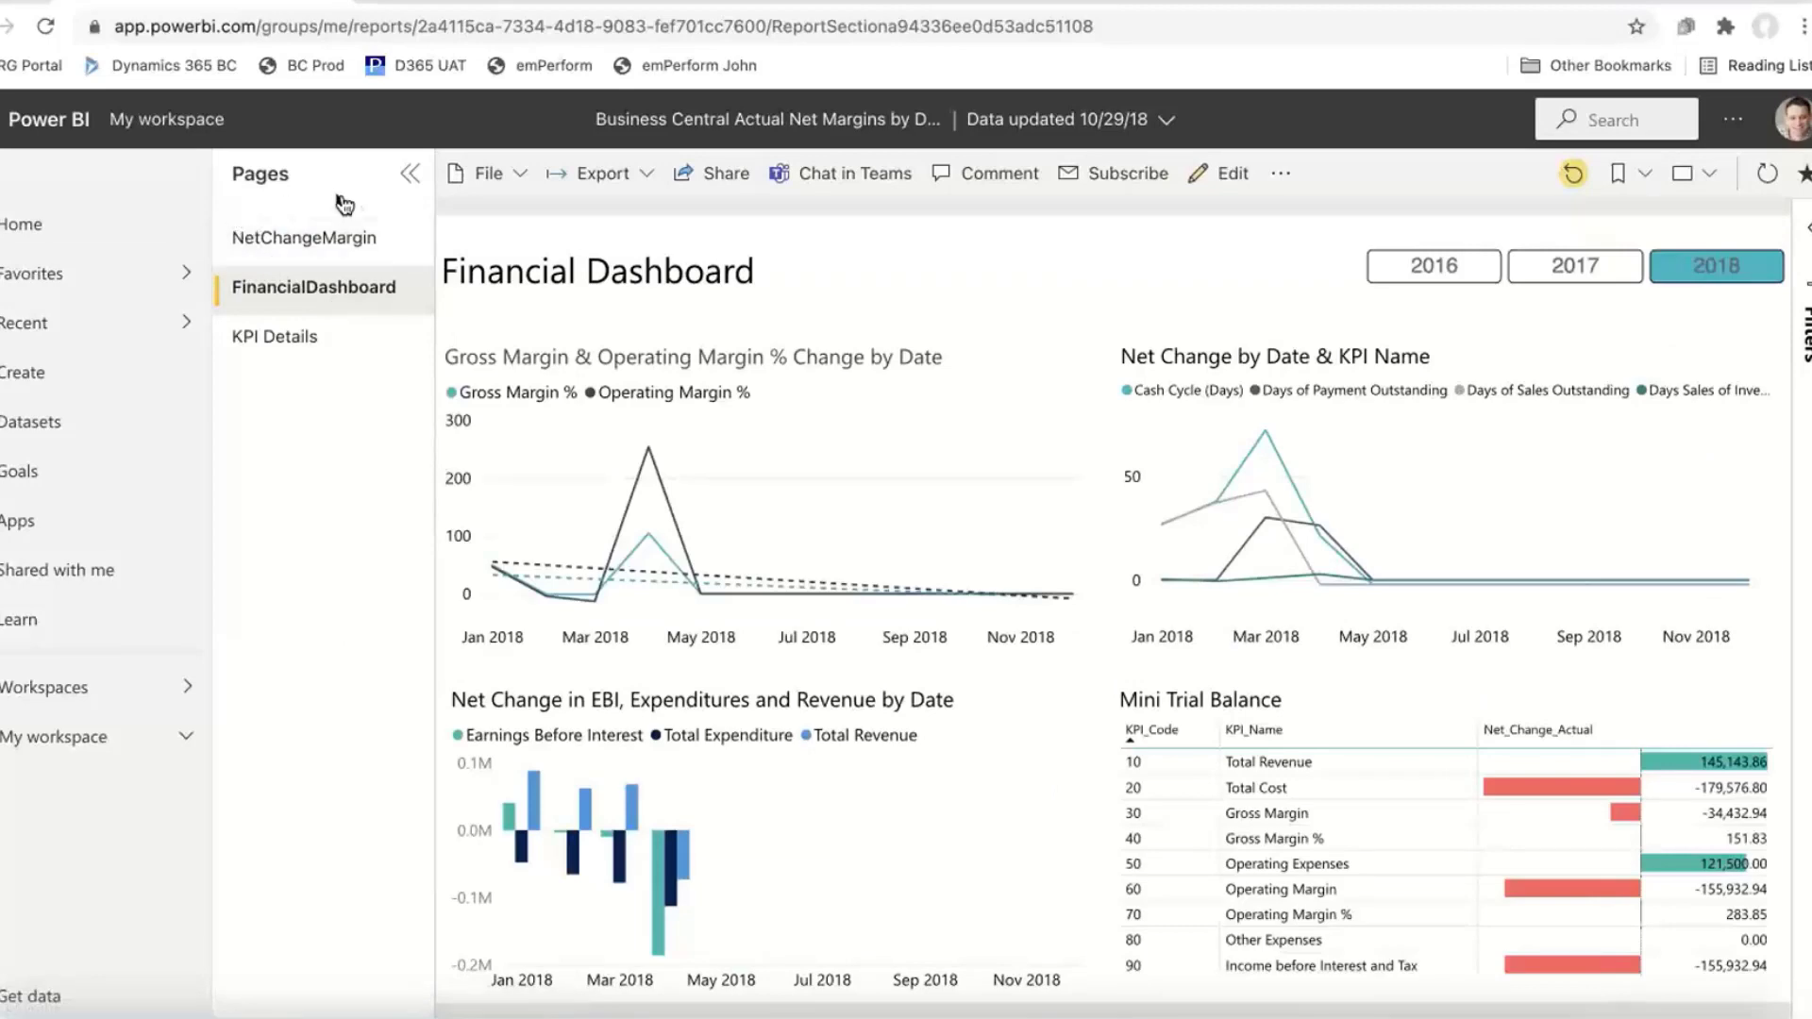
click(407, 176)
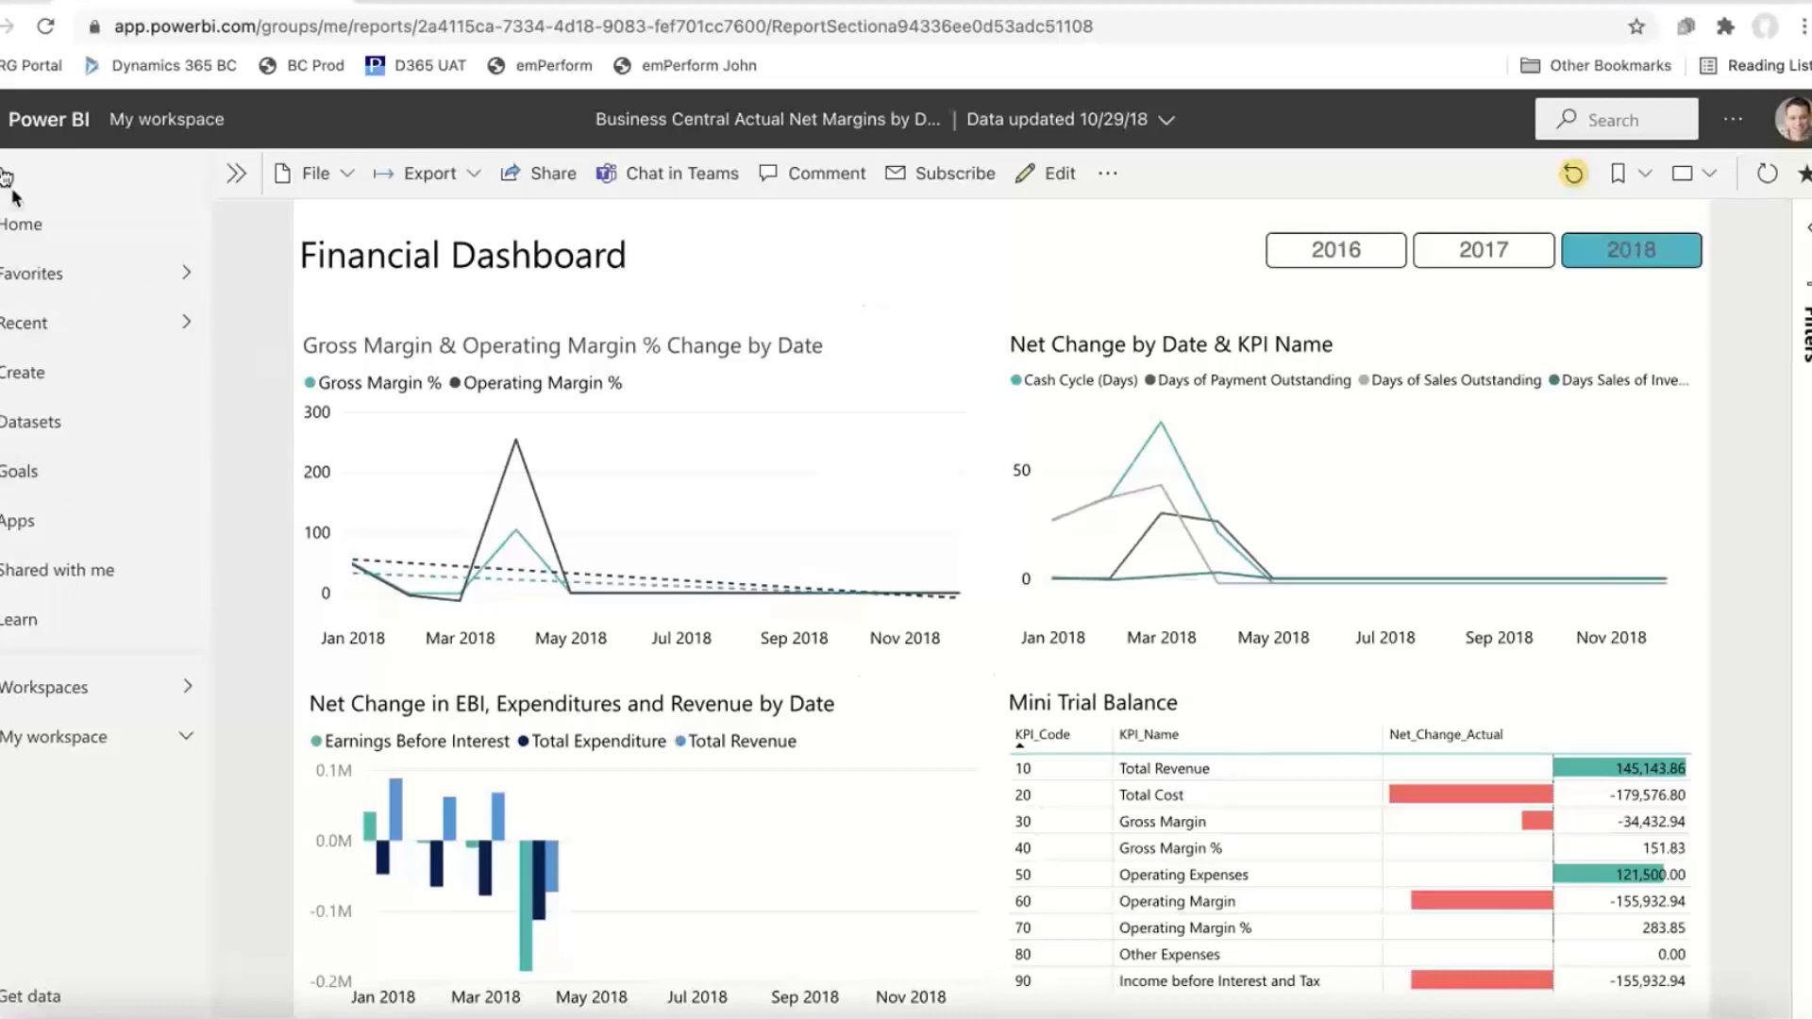
Step: Switch from Power BI back to Business Central and open the Production environment
click(157, 64)
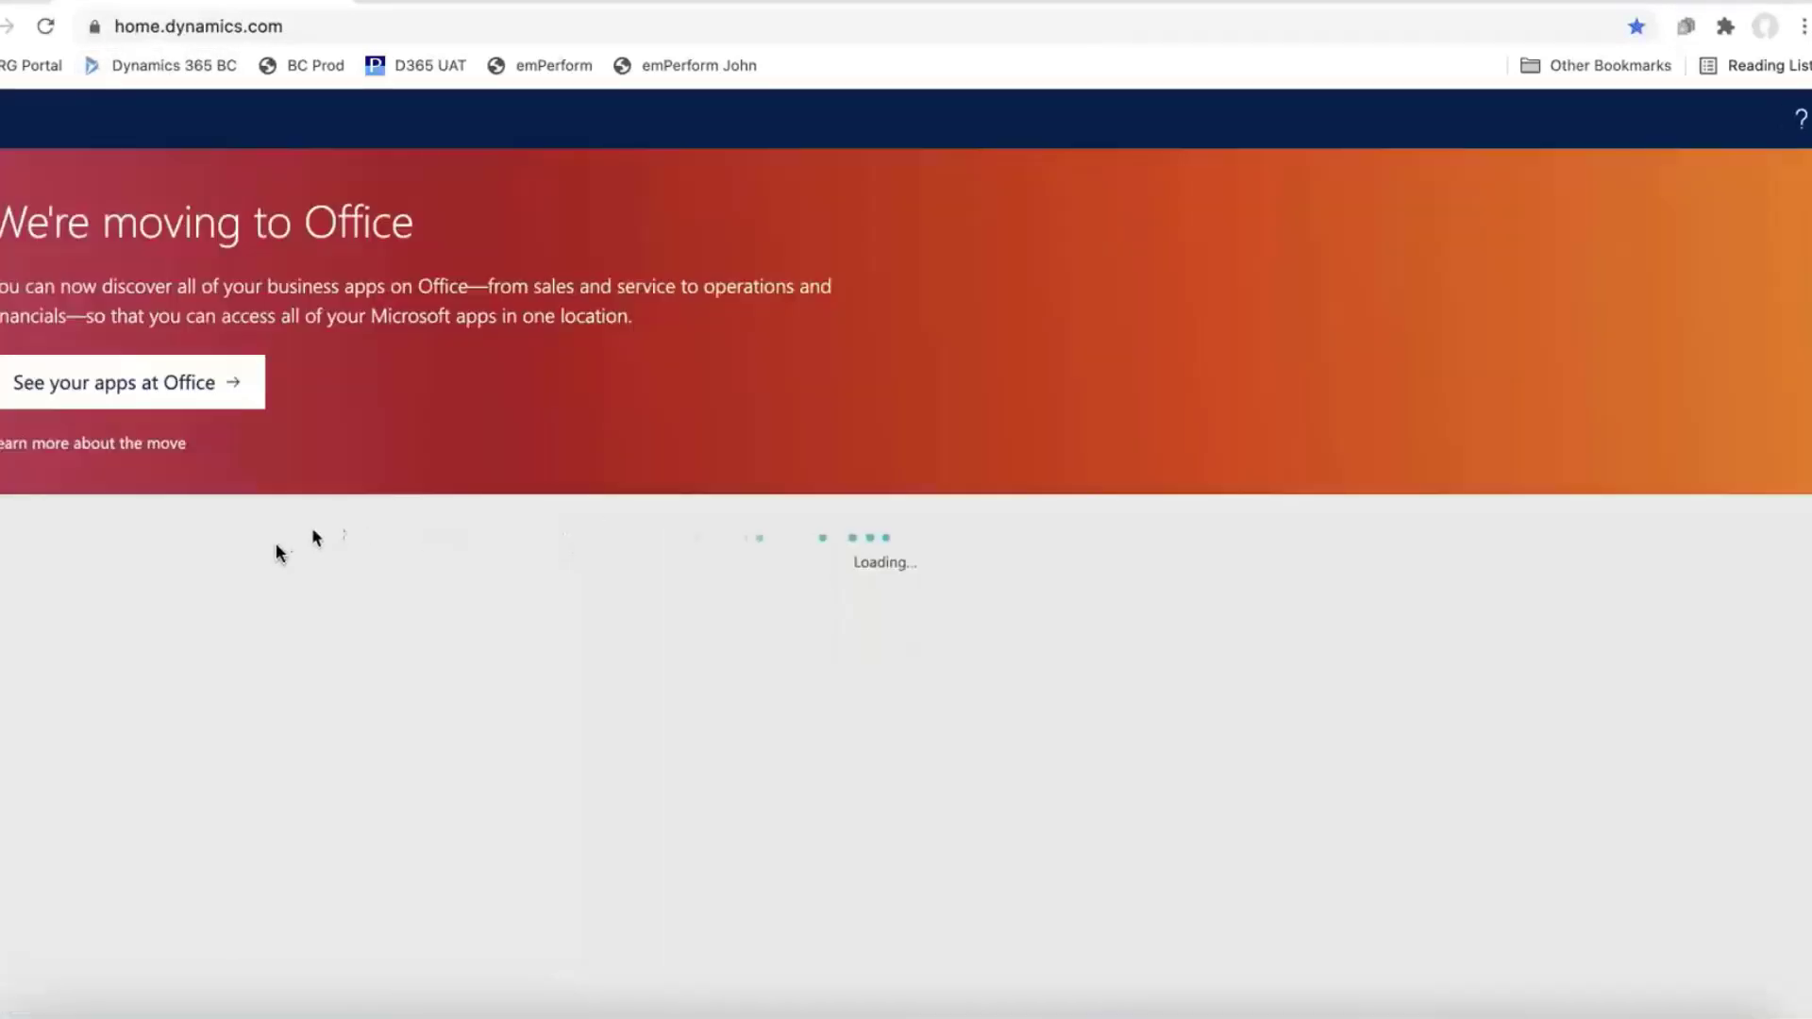
click(188, 728)
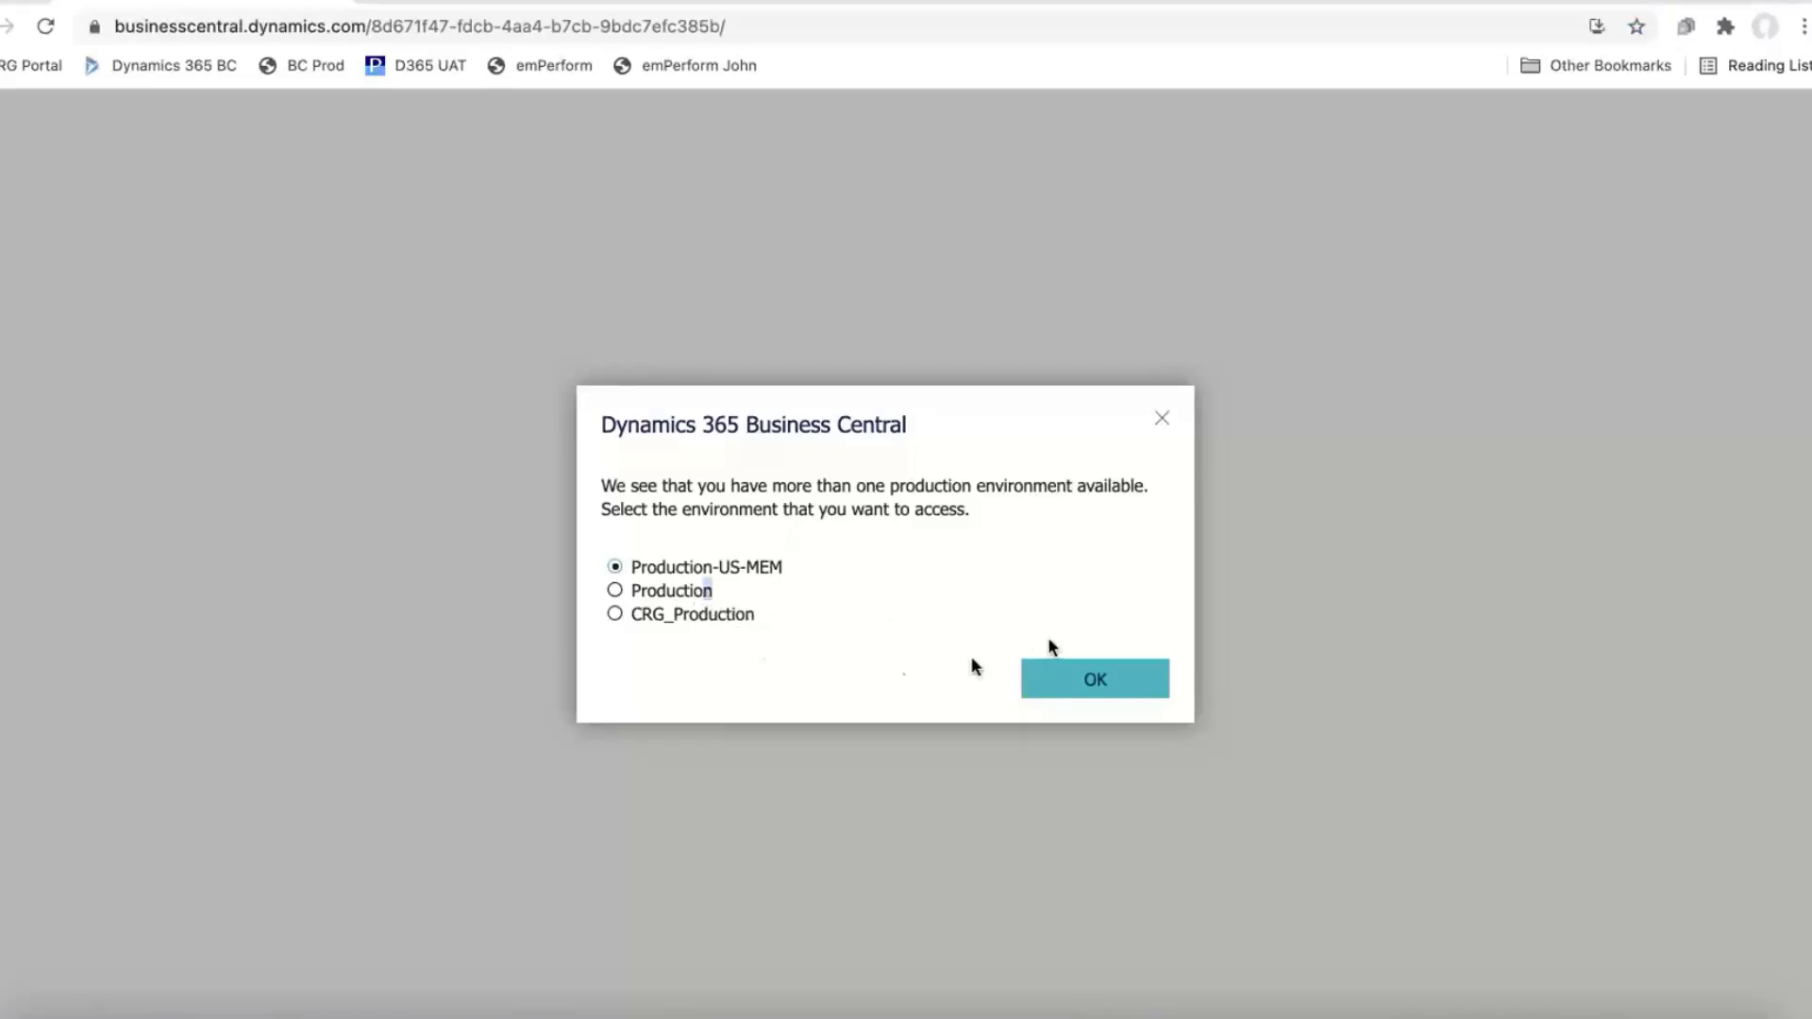
click(658, 595)
click(1044, 674)
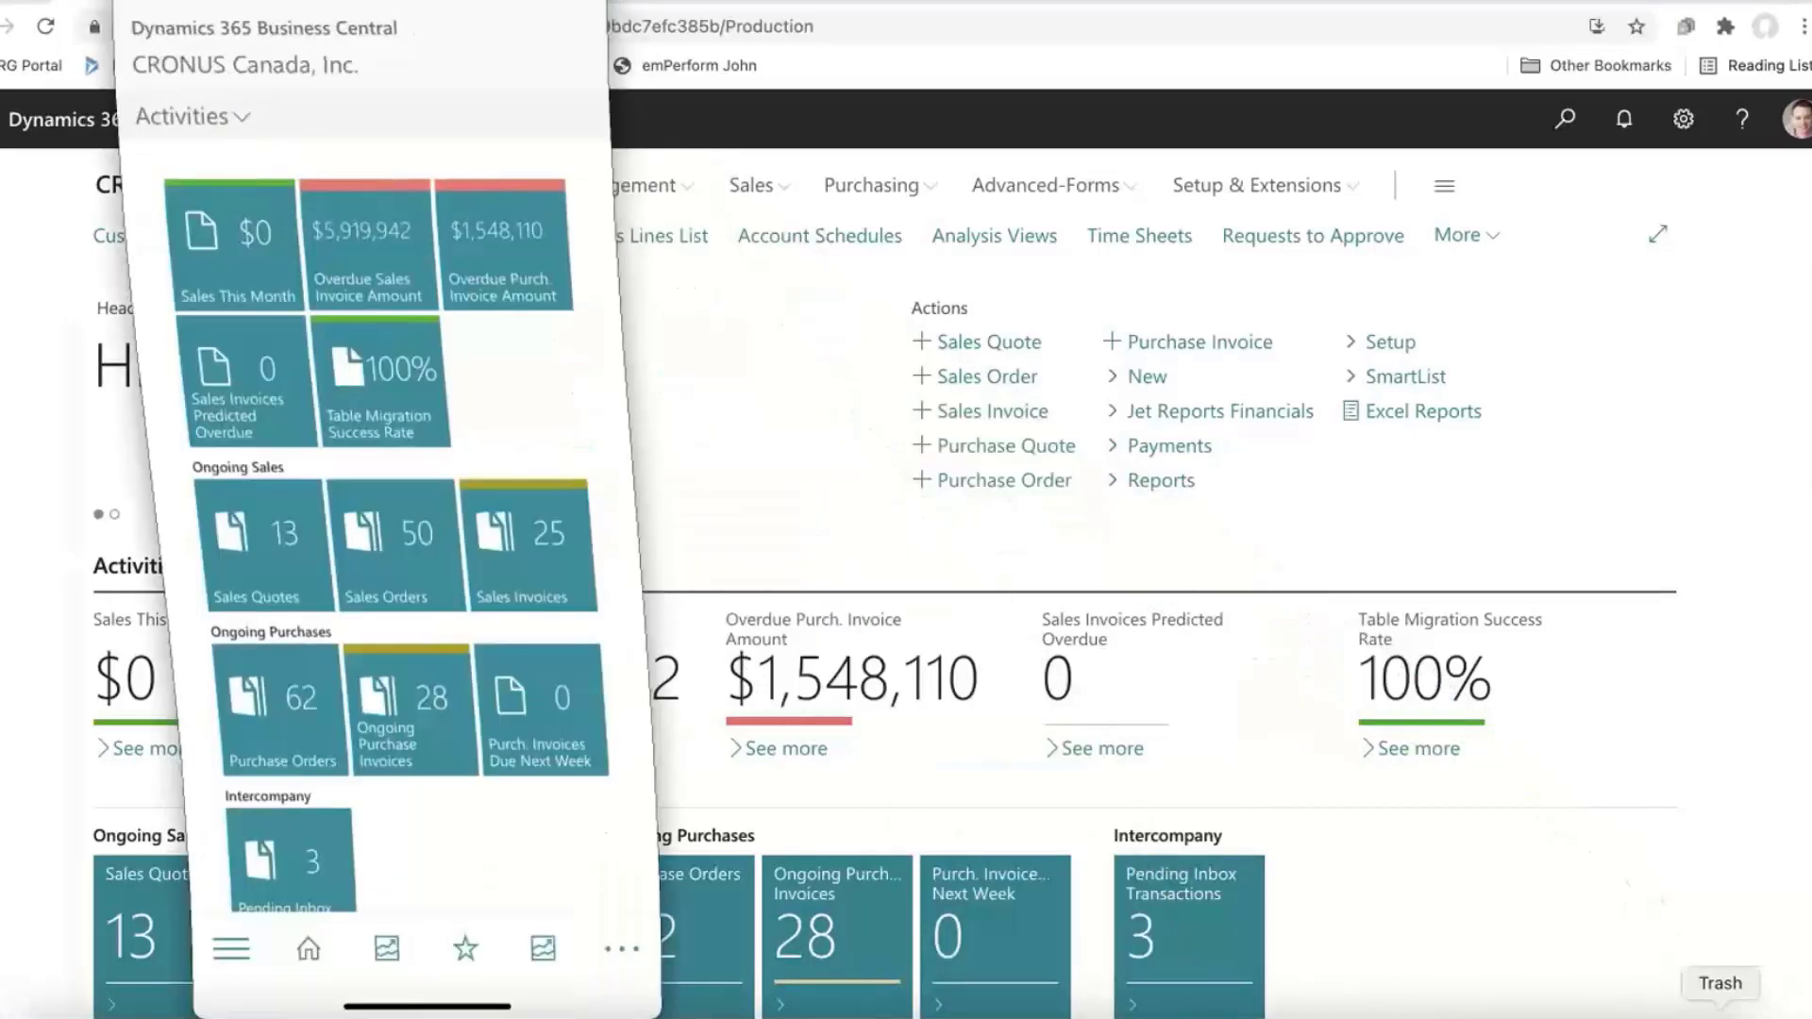
Step: In the mirrored Business Central phone app, preview the Income Statement from the Financial Statements reports, and close the report
drag(474, 19, 1413, 9)
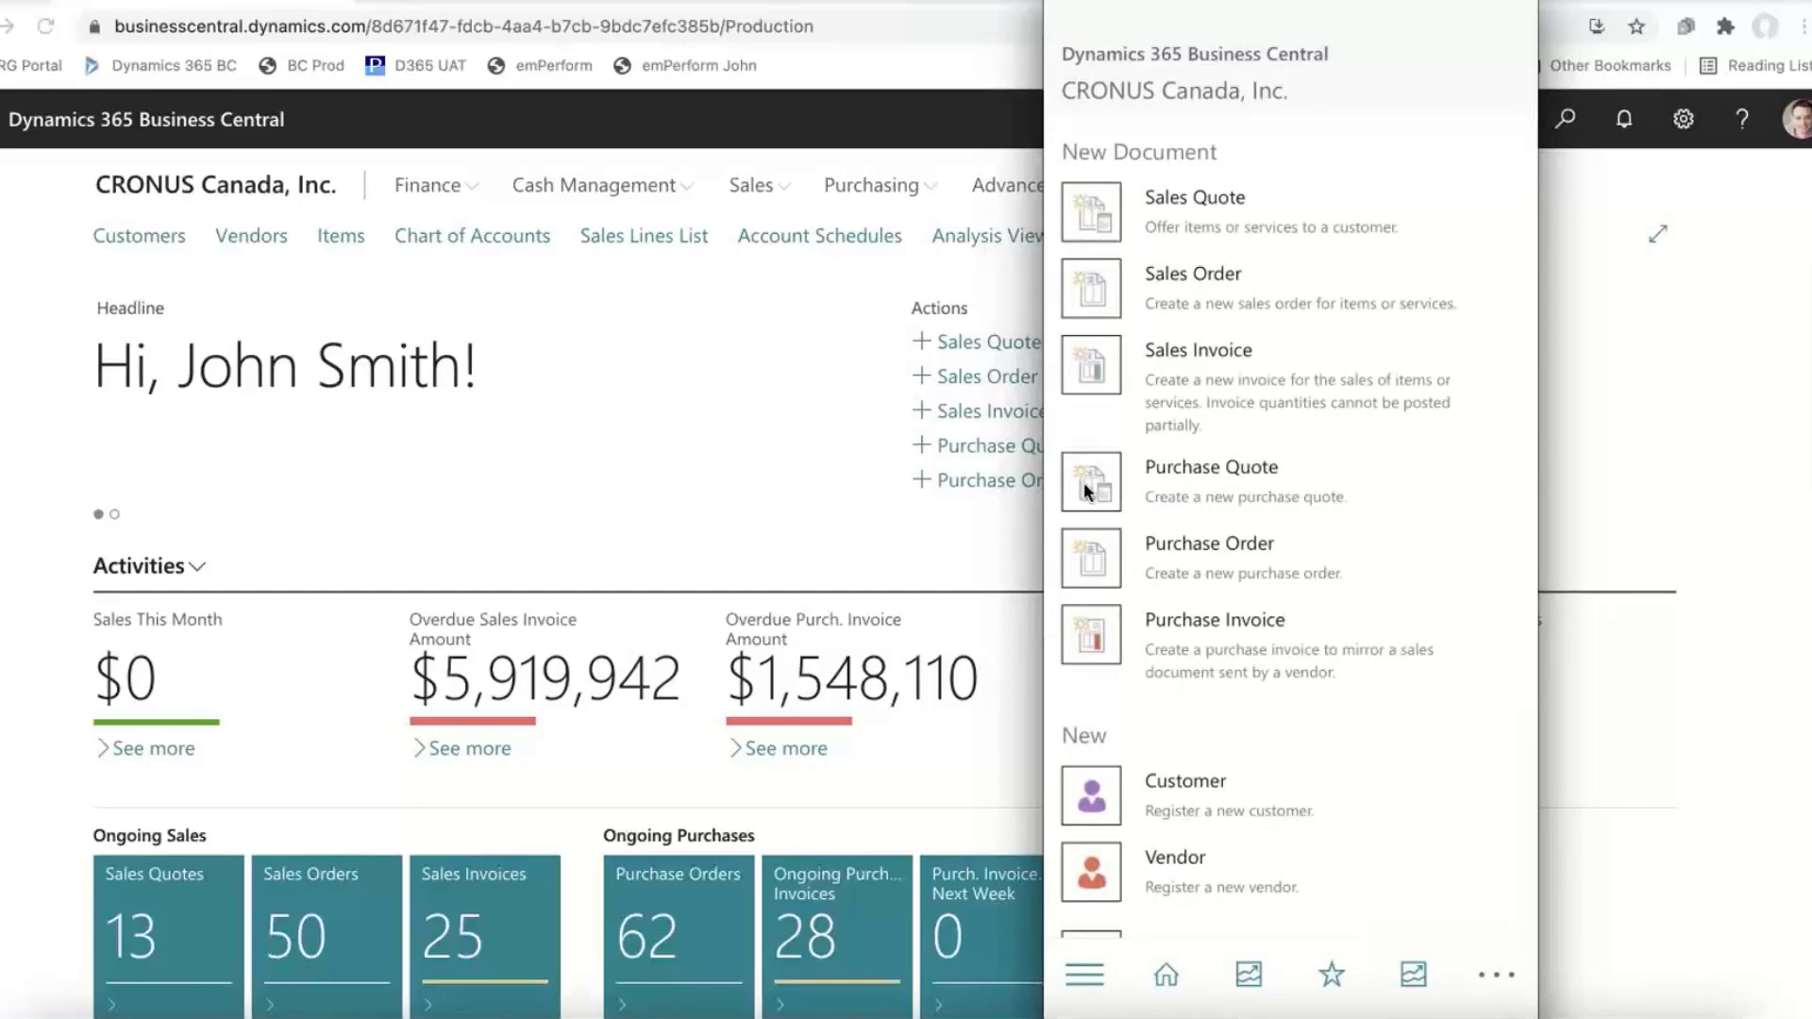
scroll(1083, 483, down, 4)
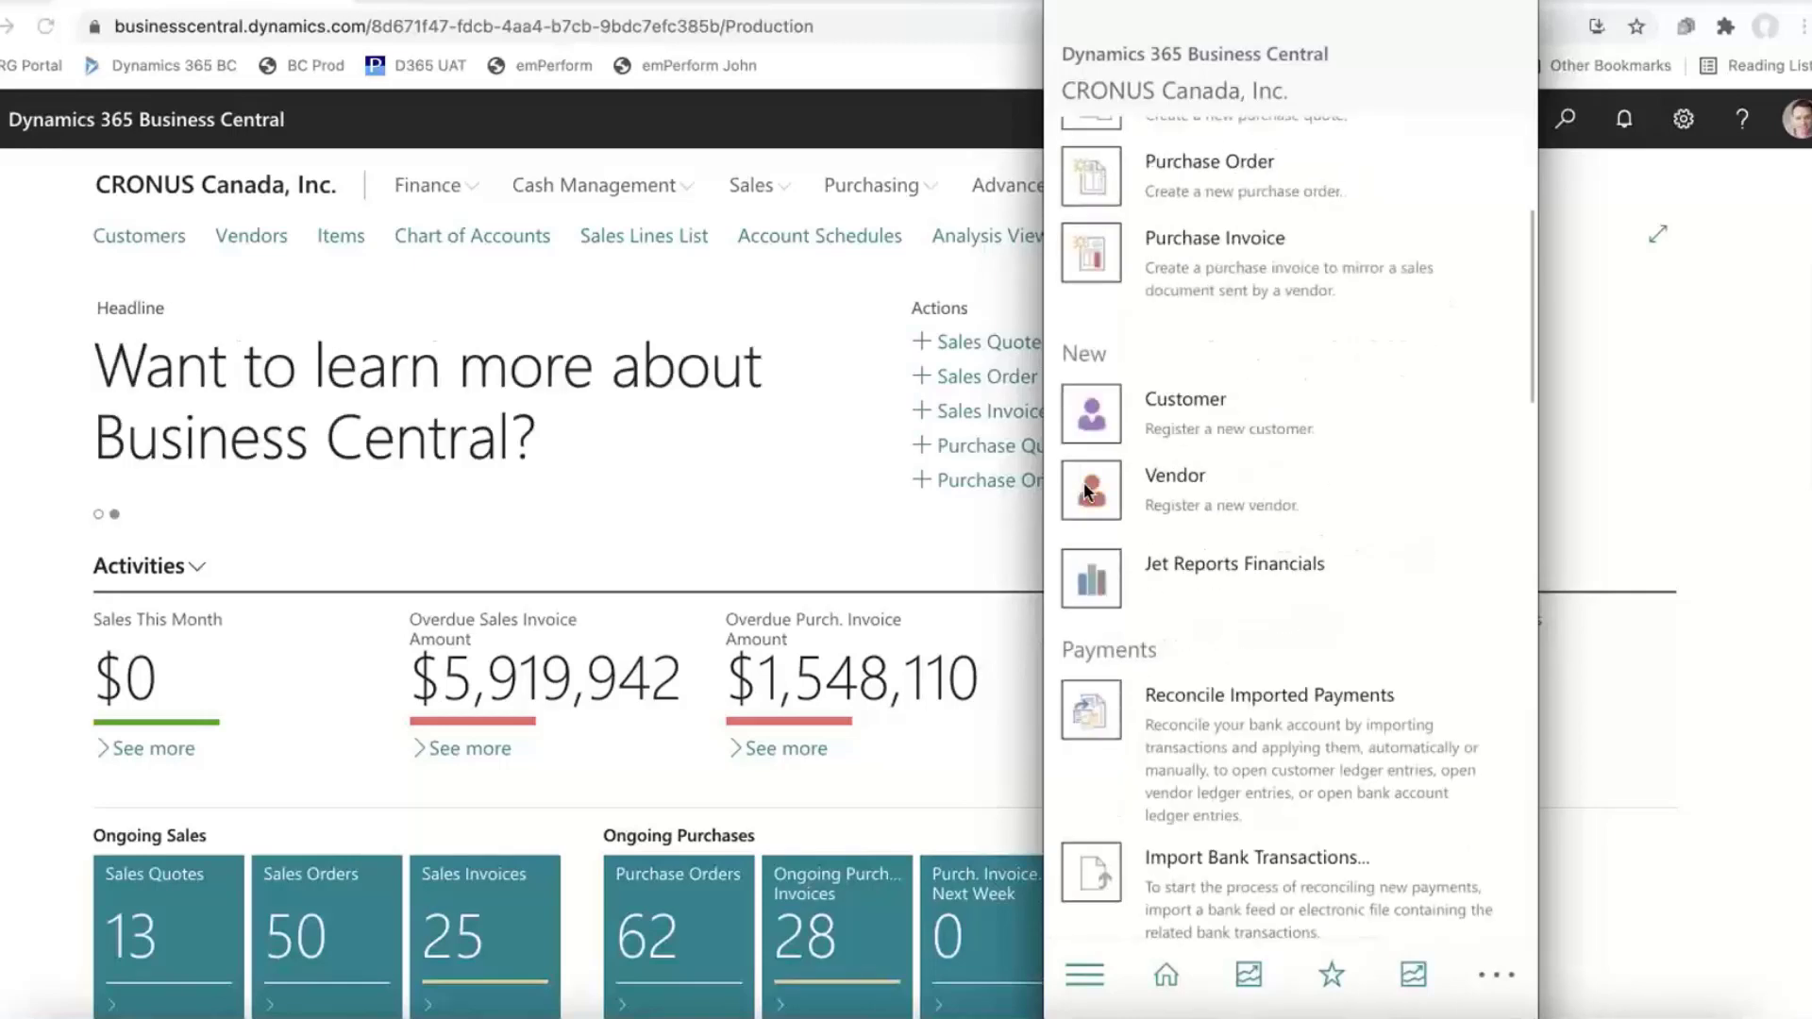
scroll(1083, 488, down, 8)
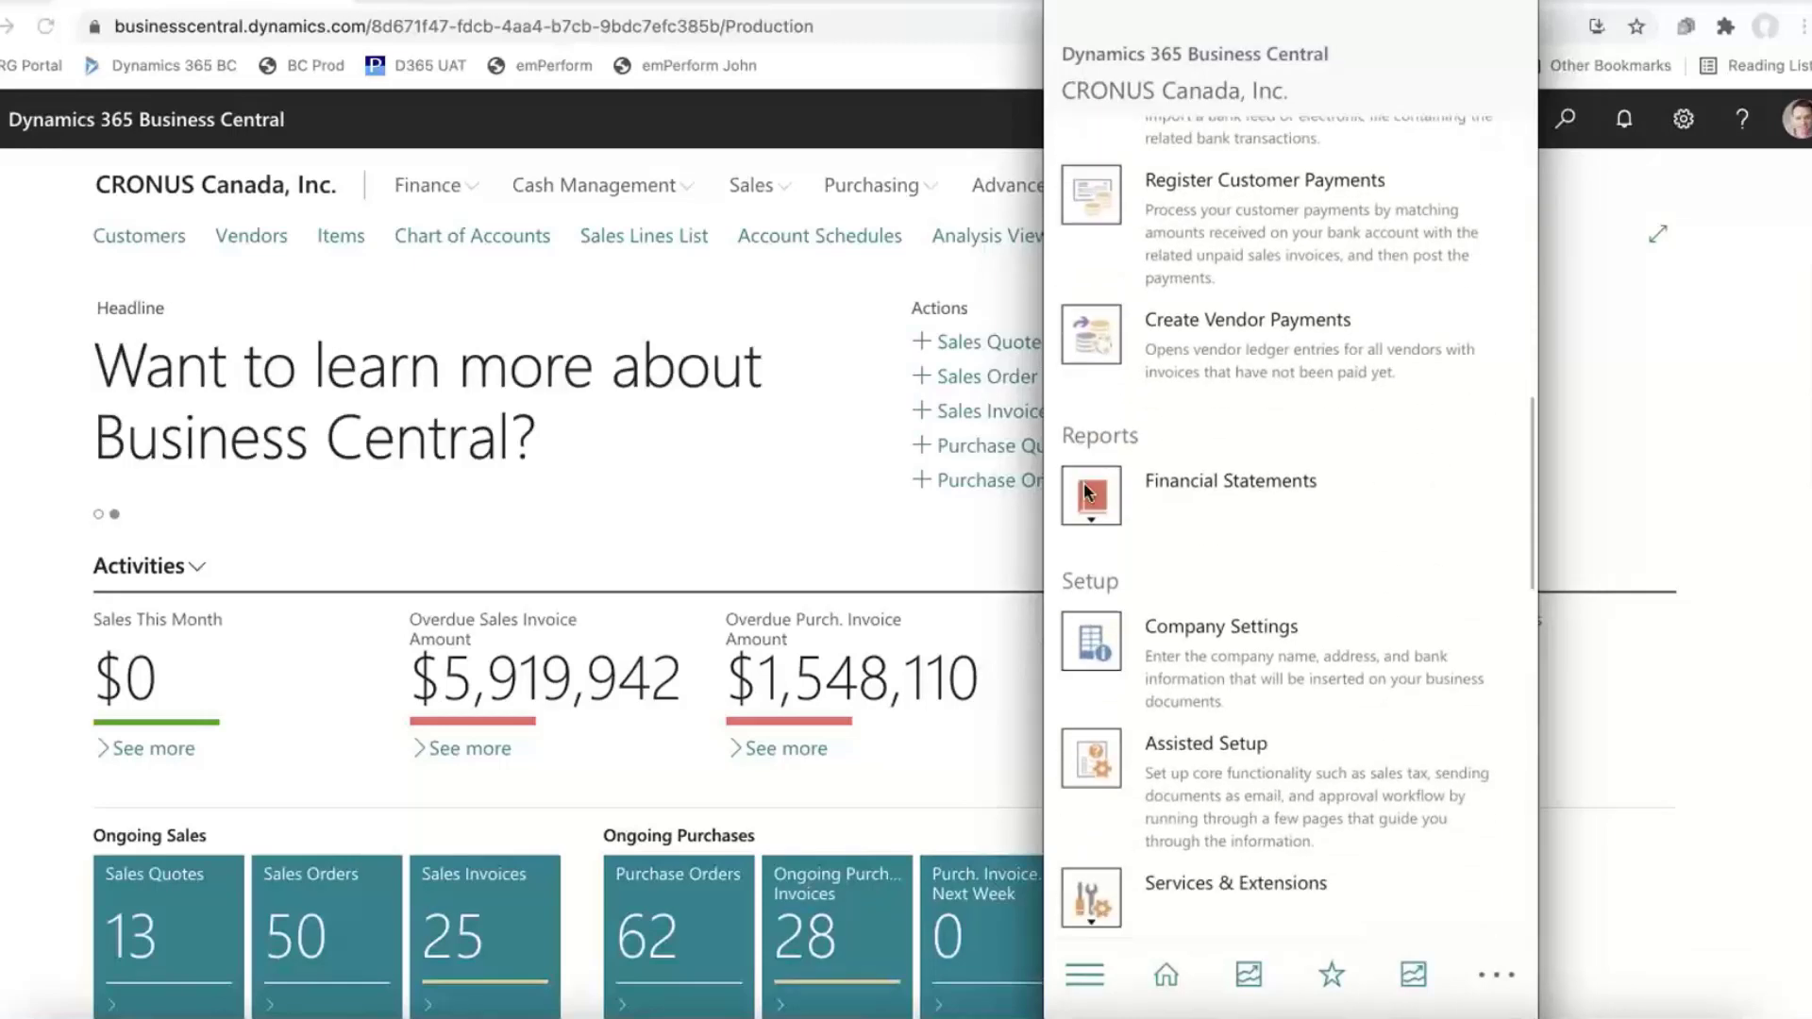
click(1085, 491)
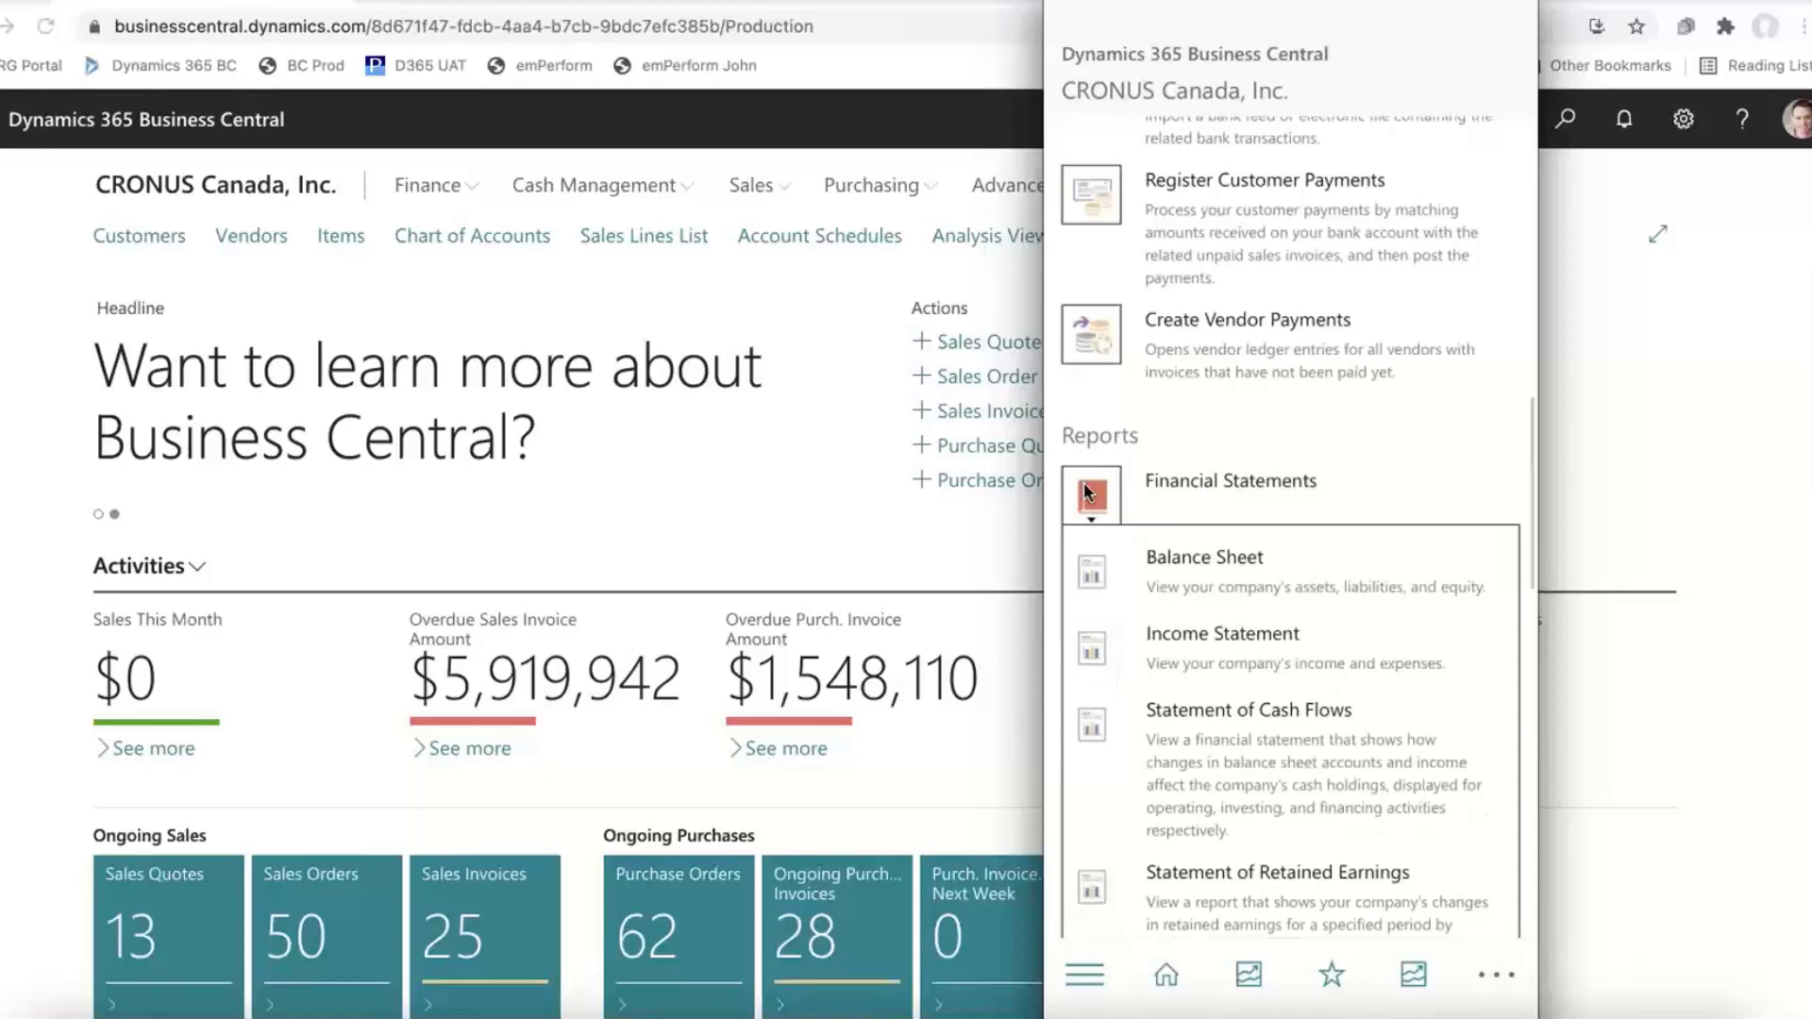
key(Down)
key(Down)
key(Return)
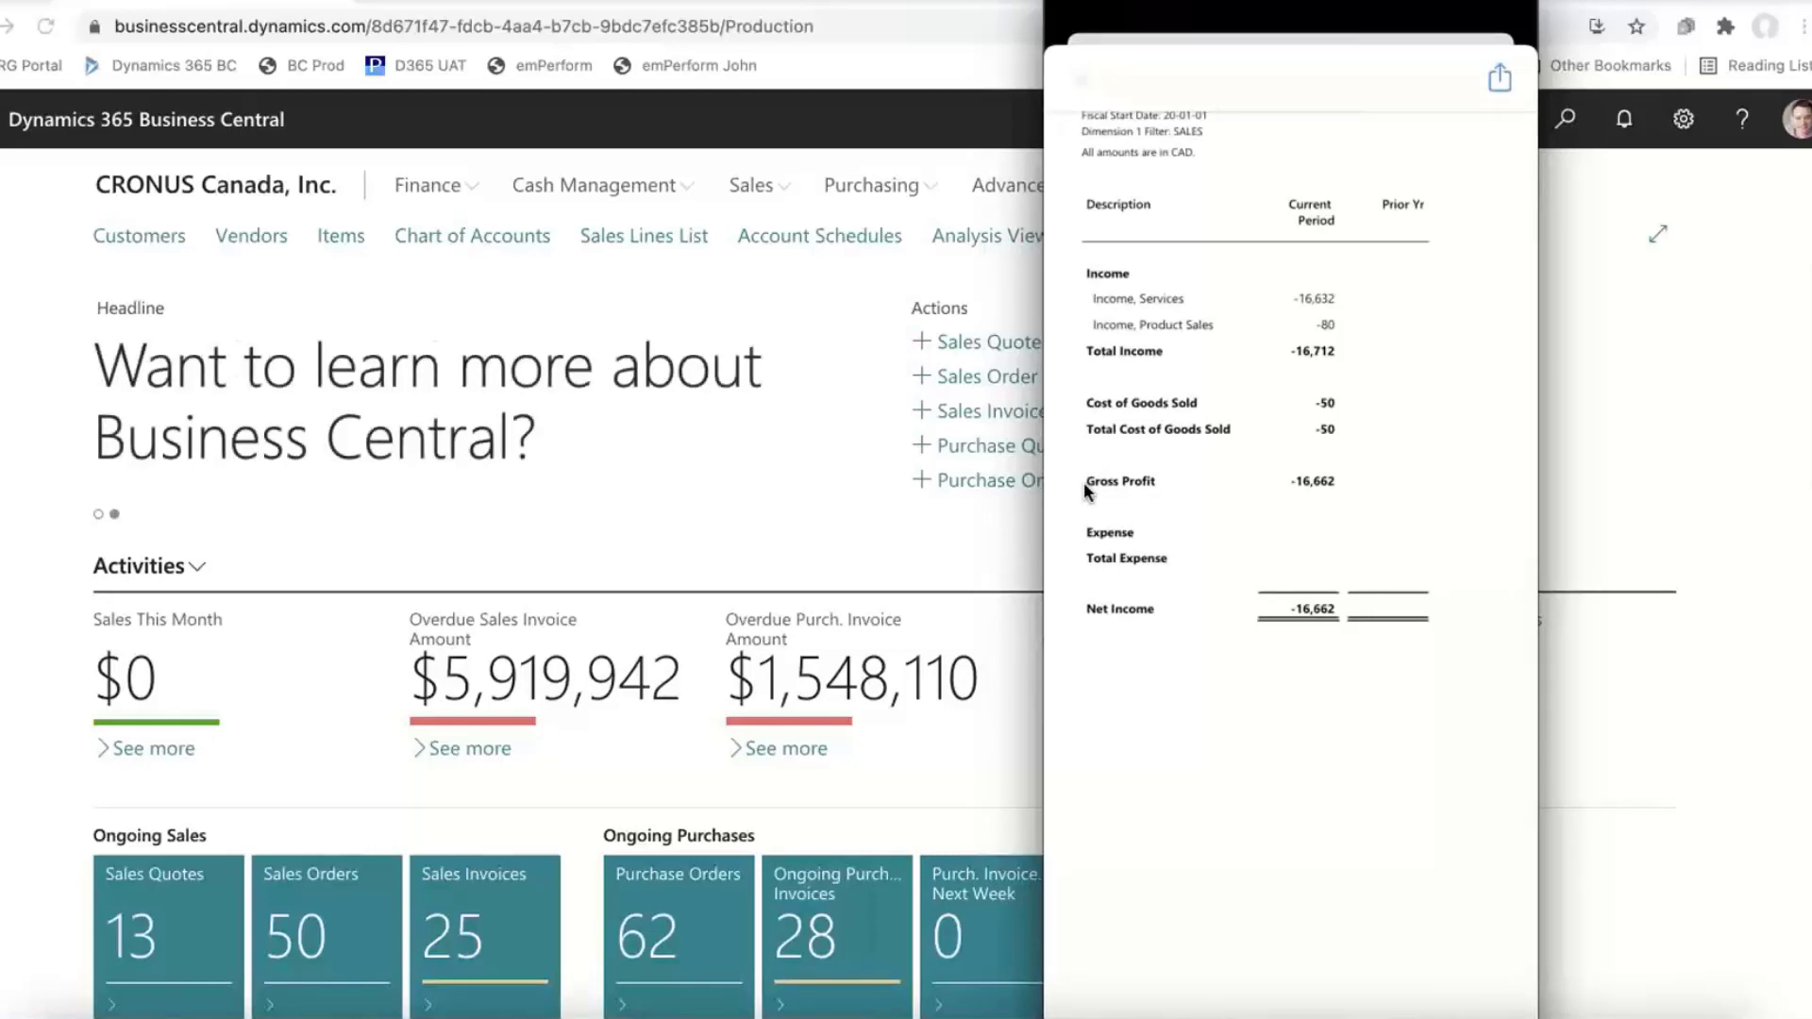
key(Escape)
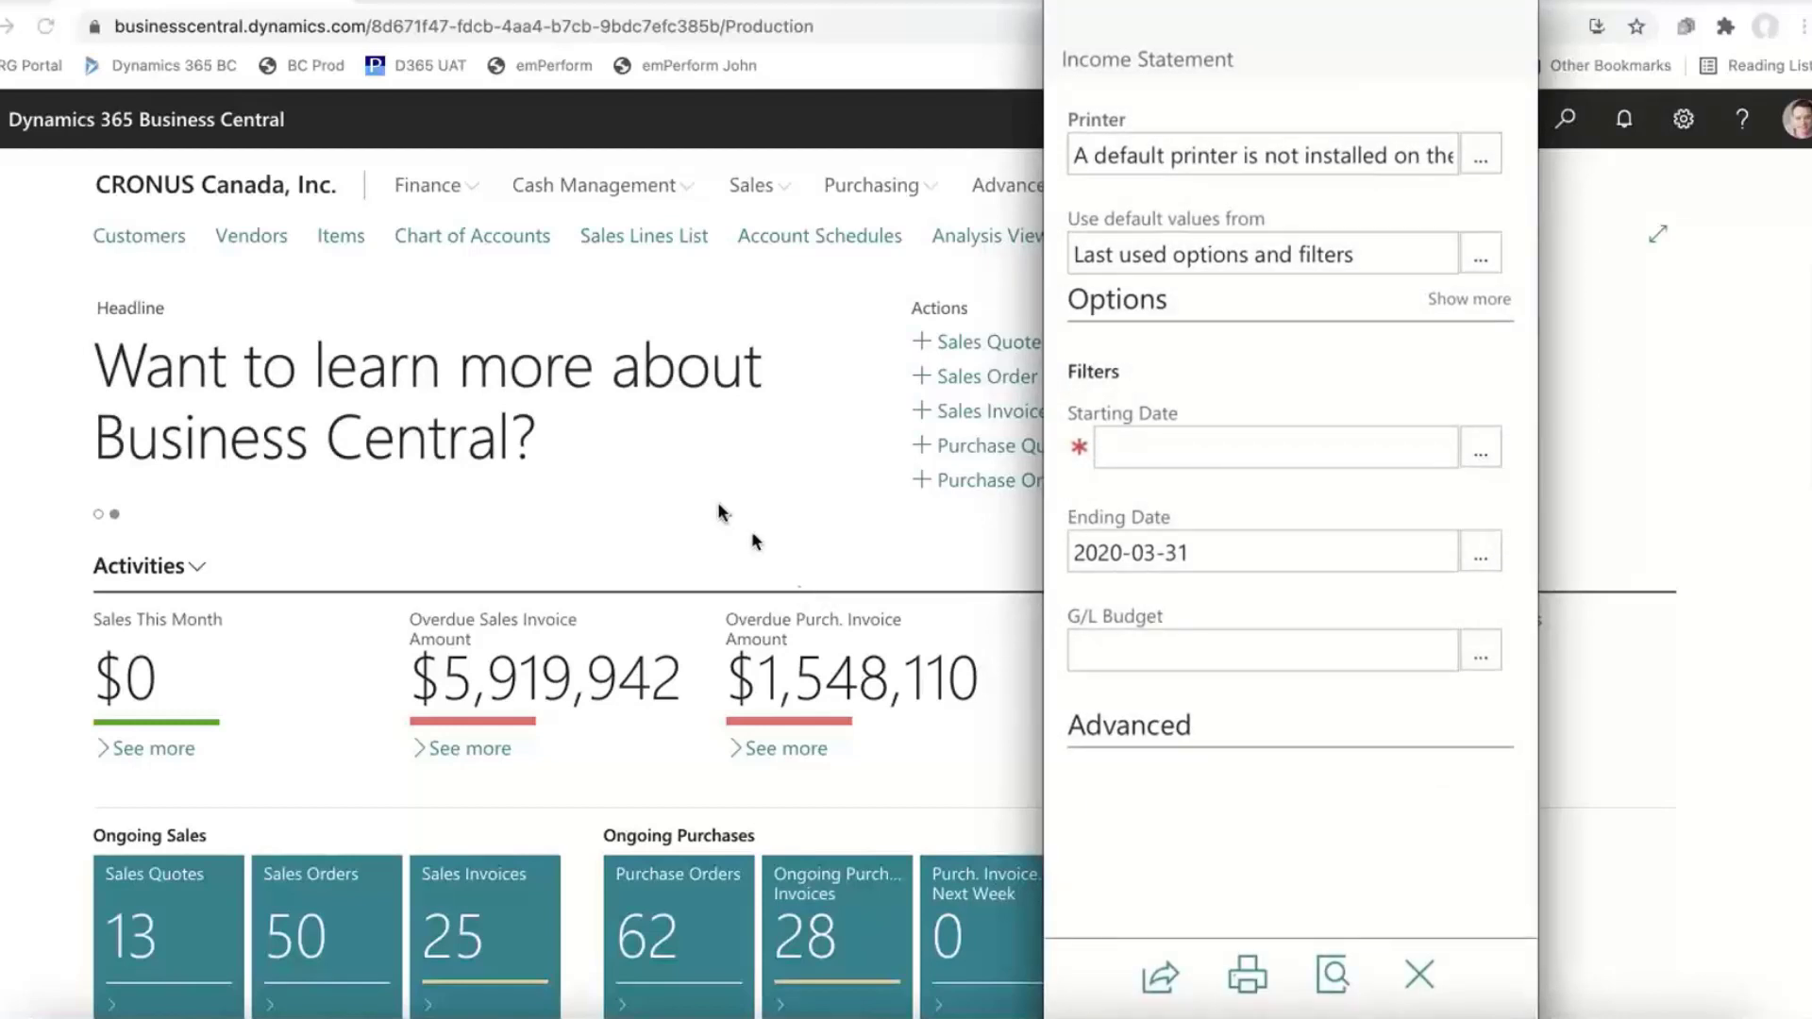
key(Escape)
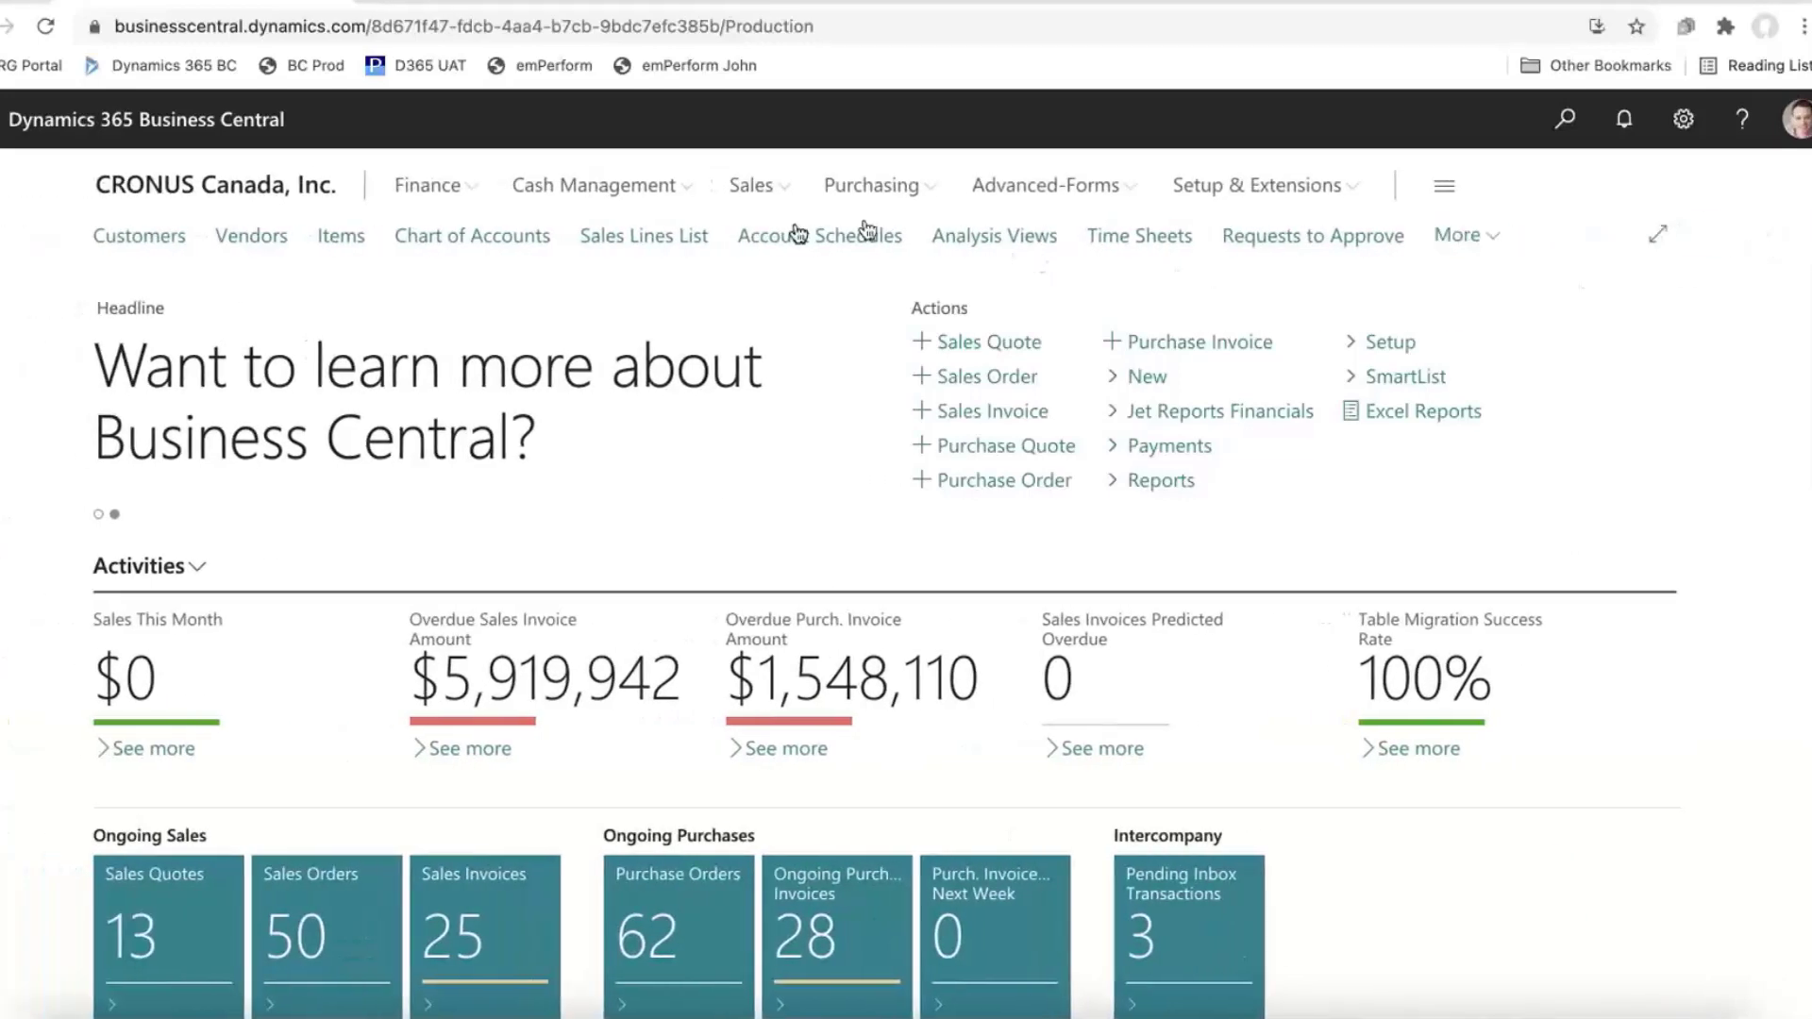
Step: Open the Customers list from the Sales area and review the Trey Research customer's sales history, links and notes
click(750, 186)
click(162, 244)
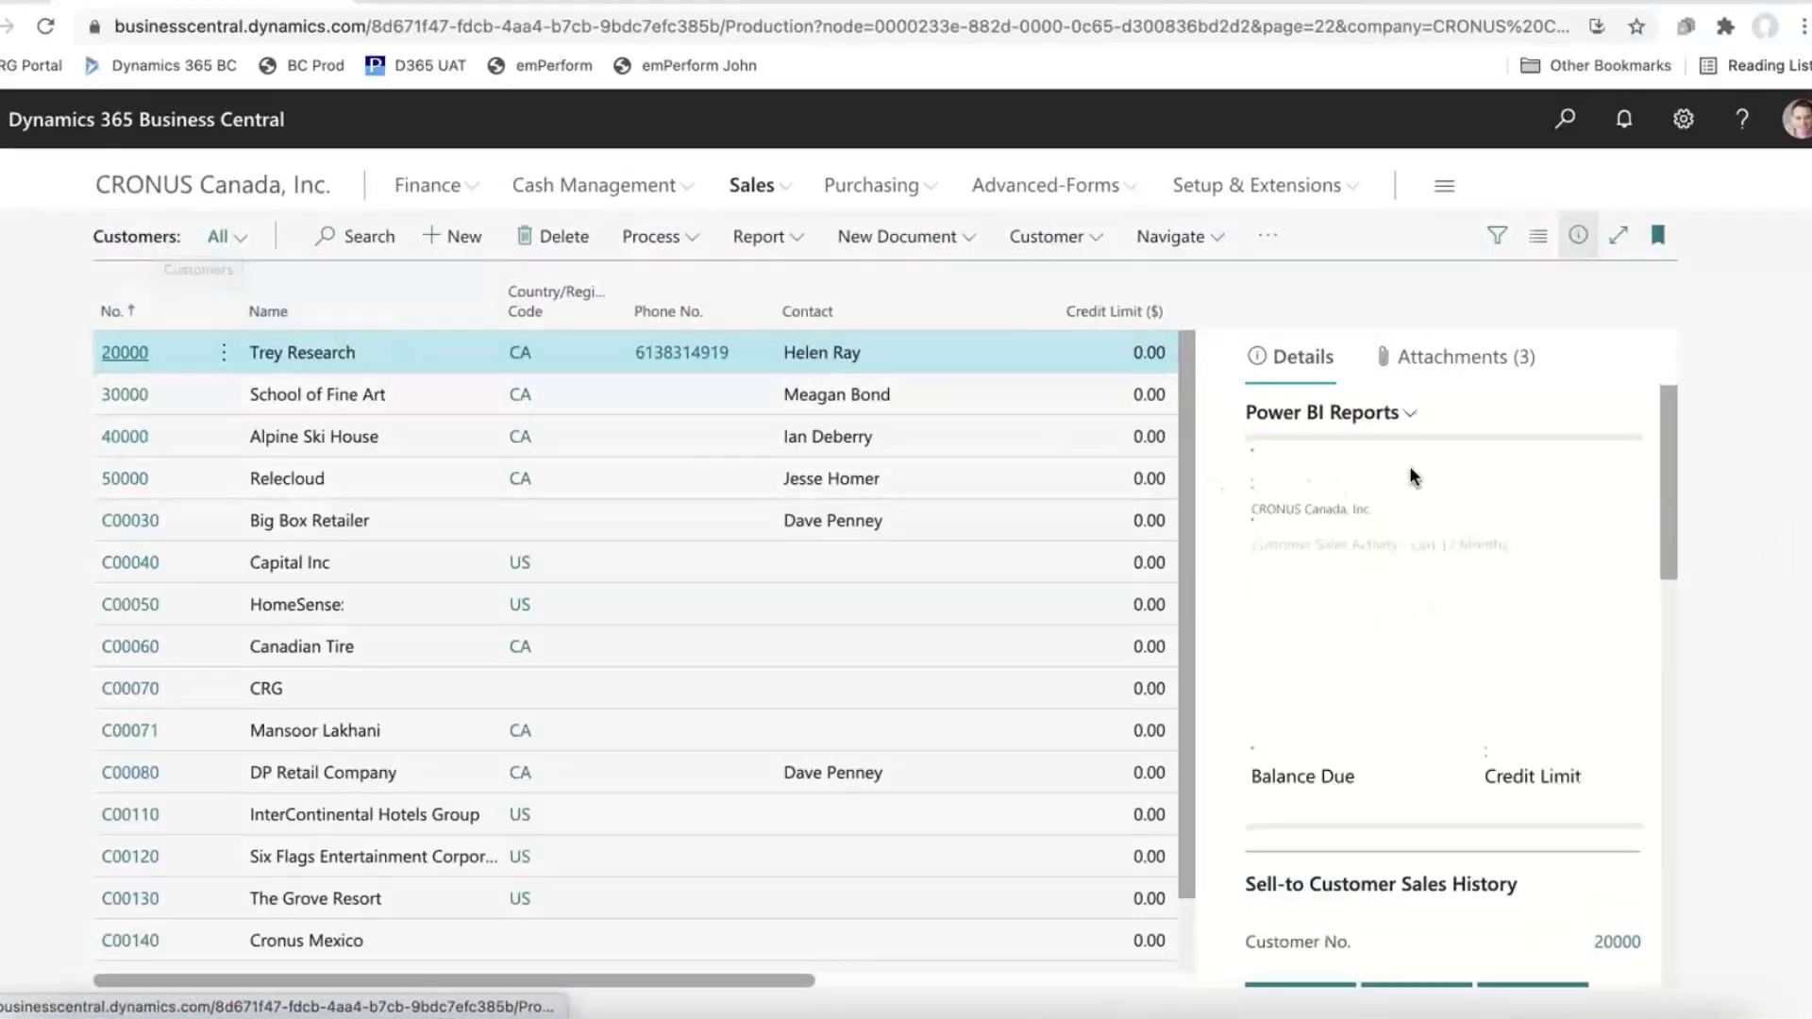
scroll(1411, 467, down, 5)
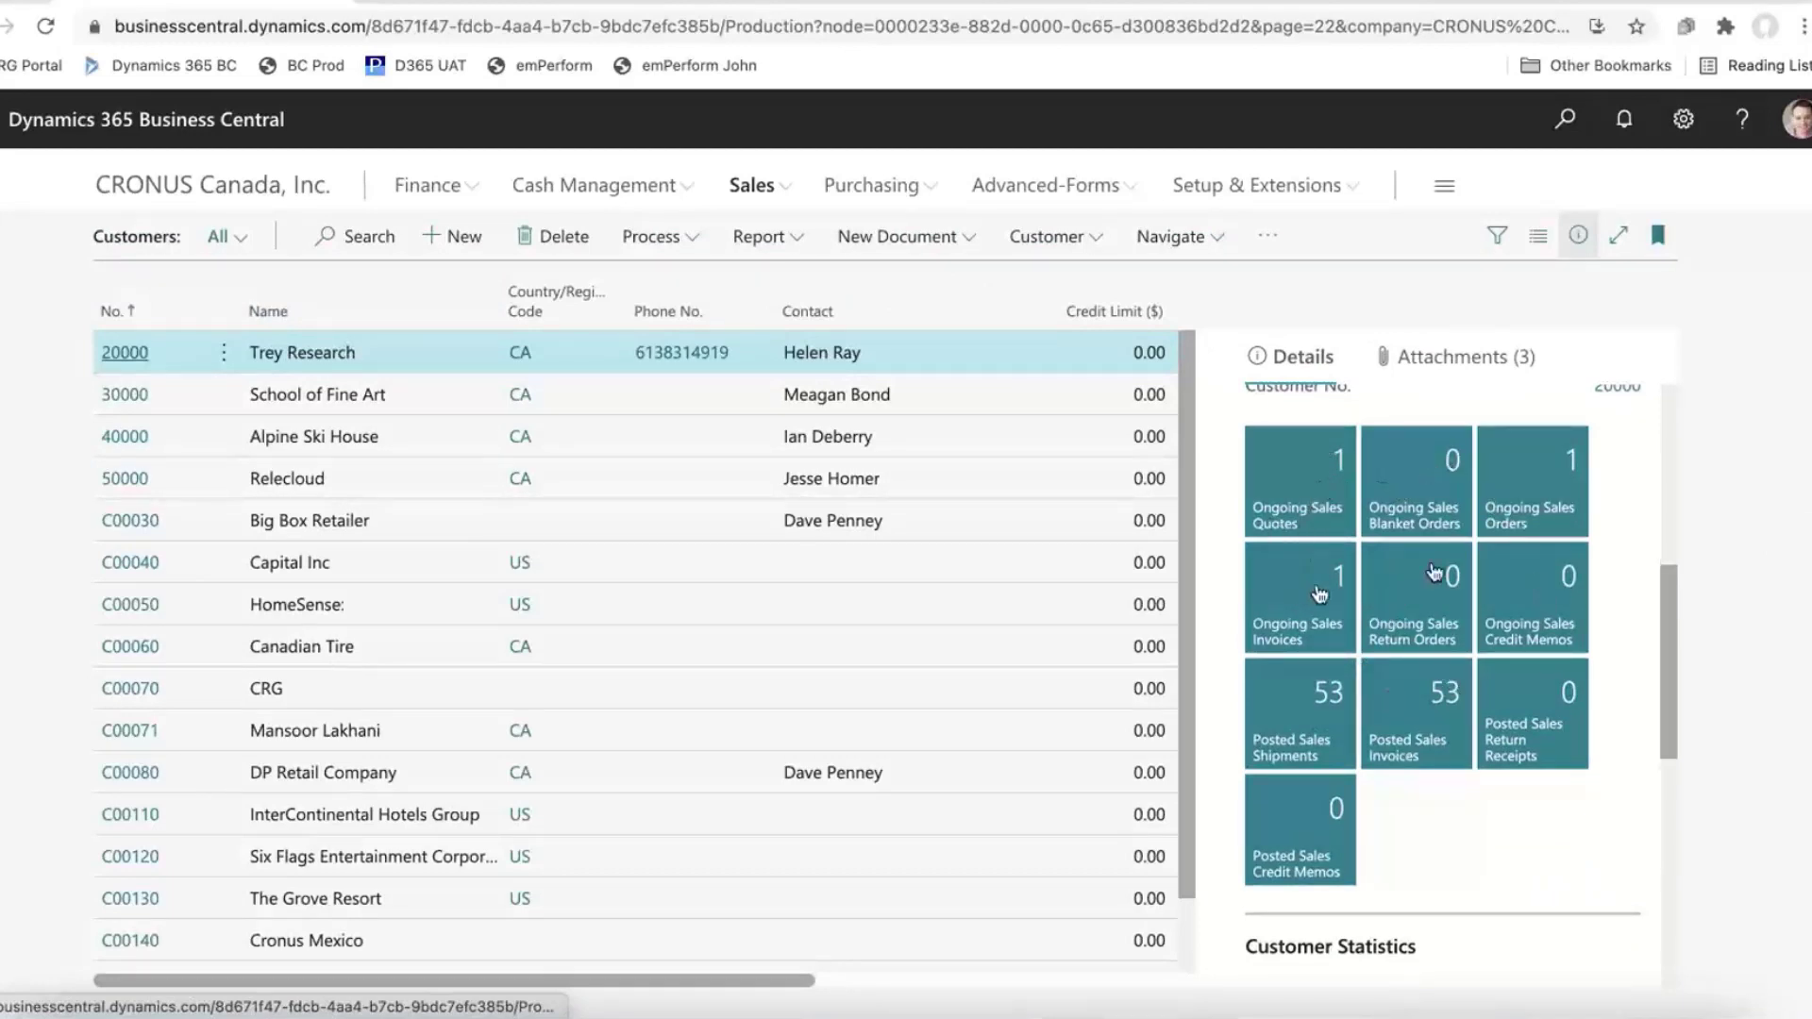
click(1503, 357)
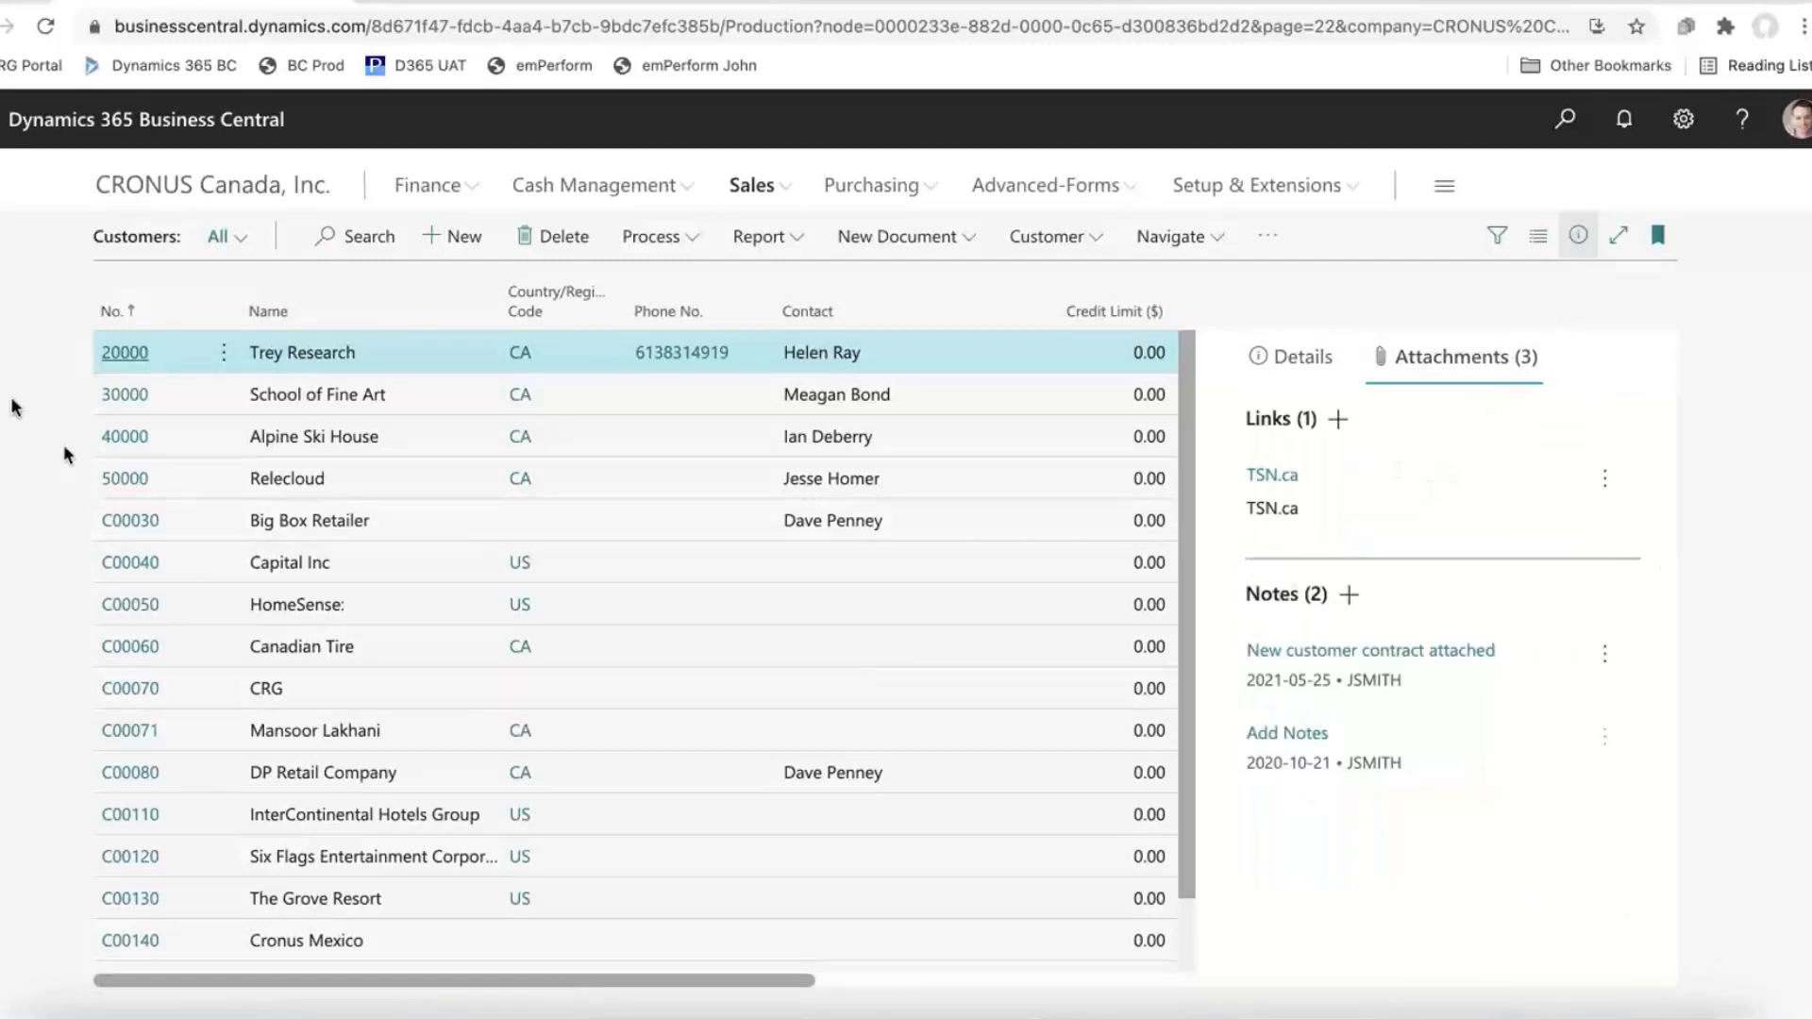
Step: Open the Trey Research customer card, view its attachments, and hide the details pane
click(109, 361)
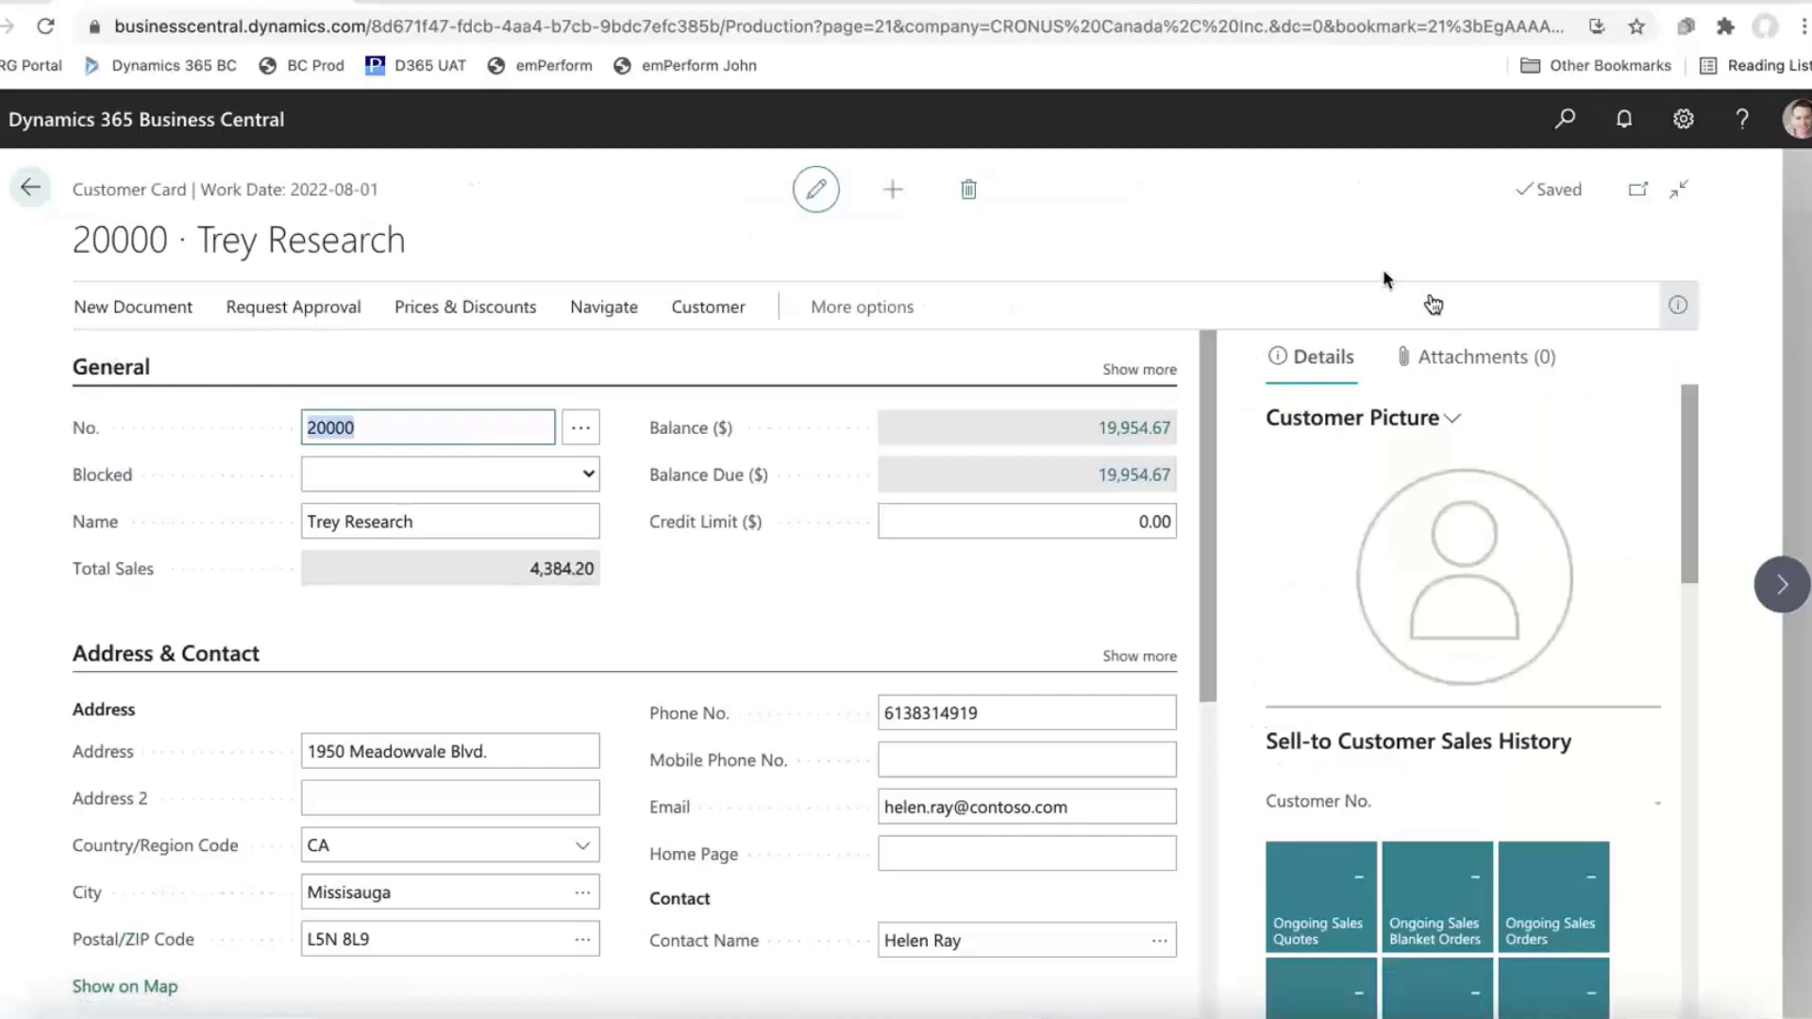
click(1523, 375)
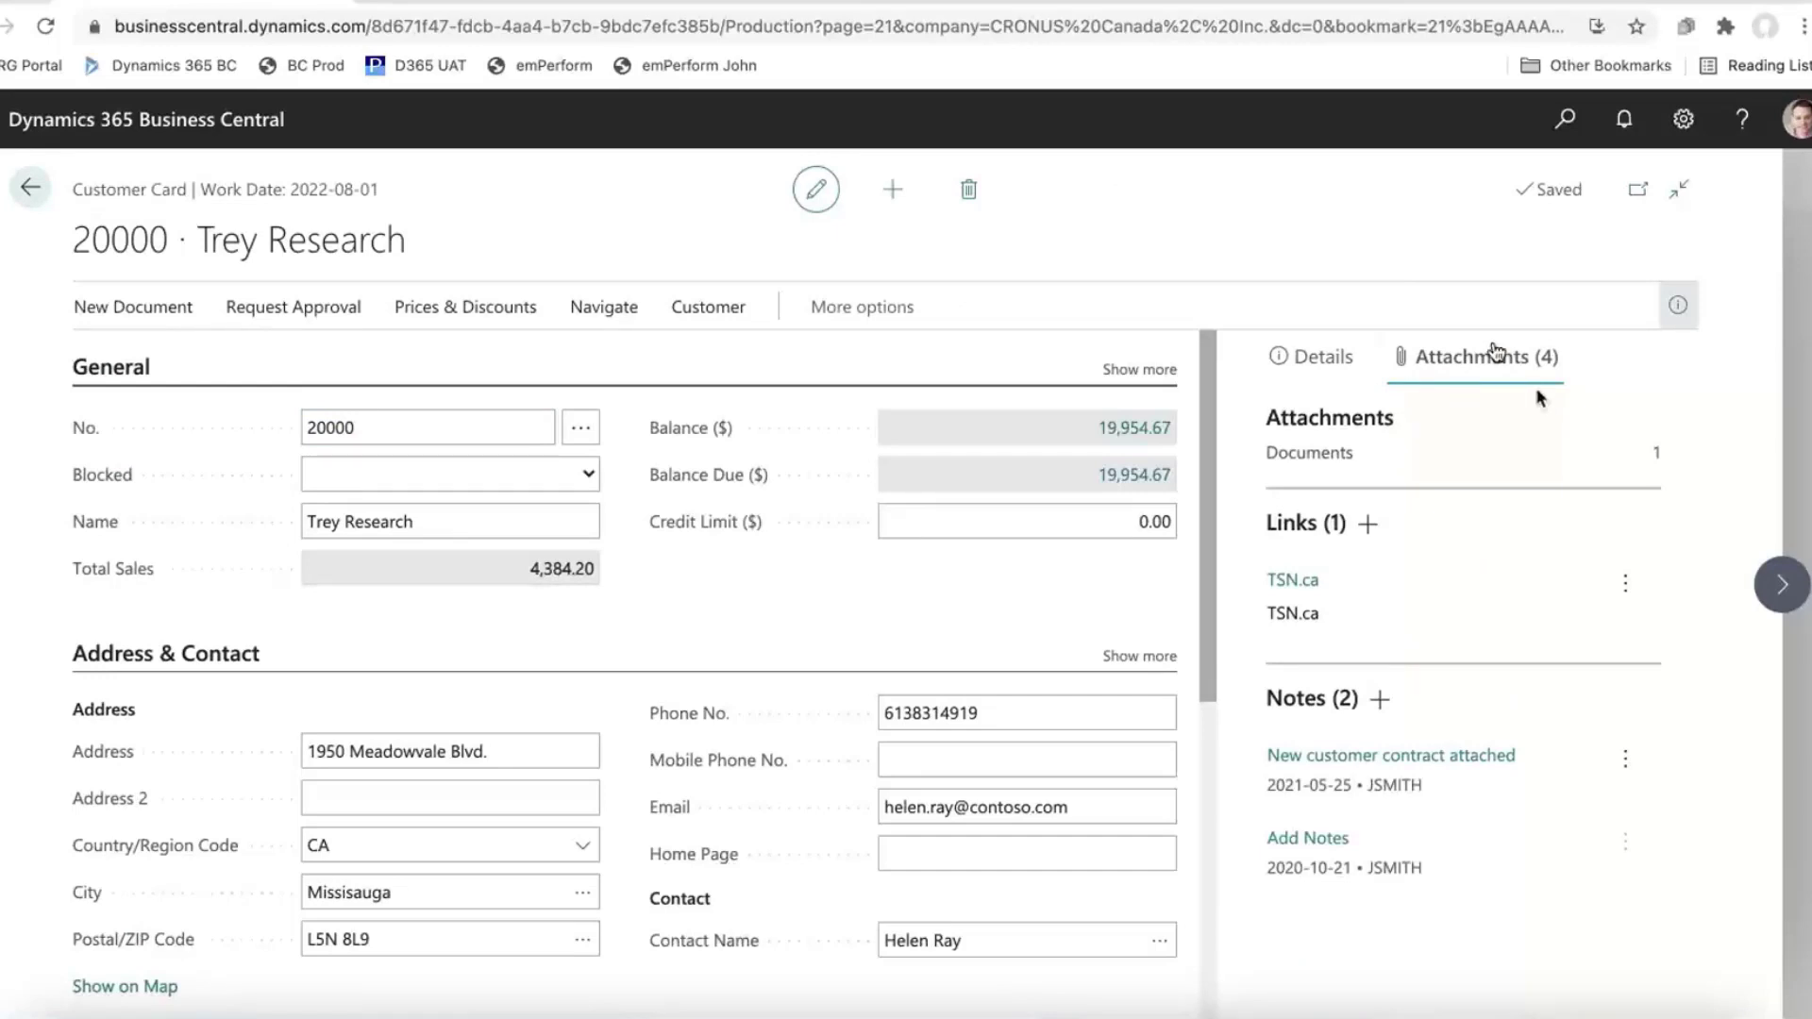
click(1672, 307)
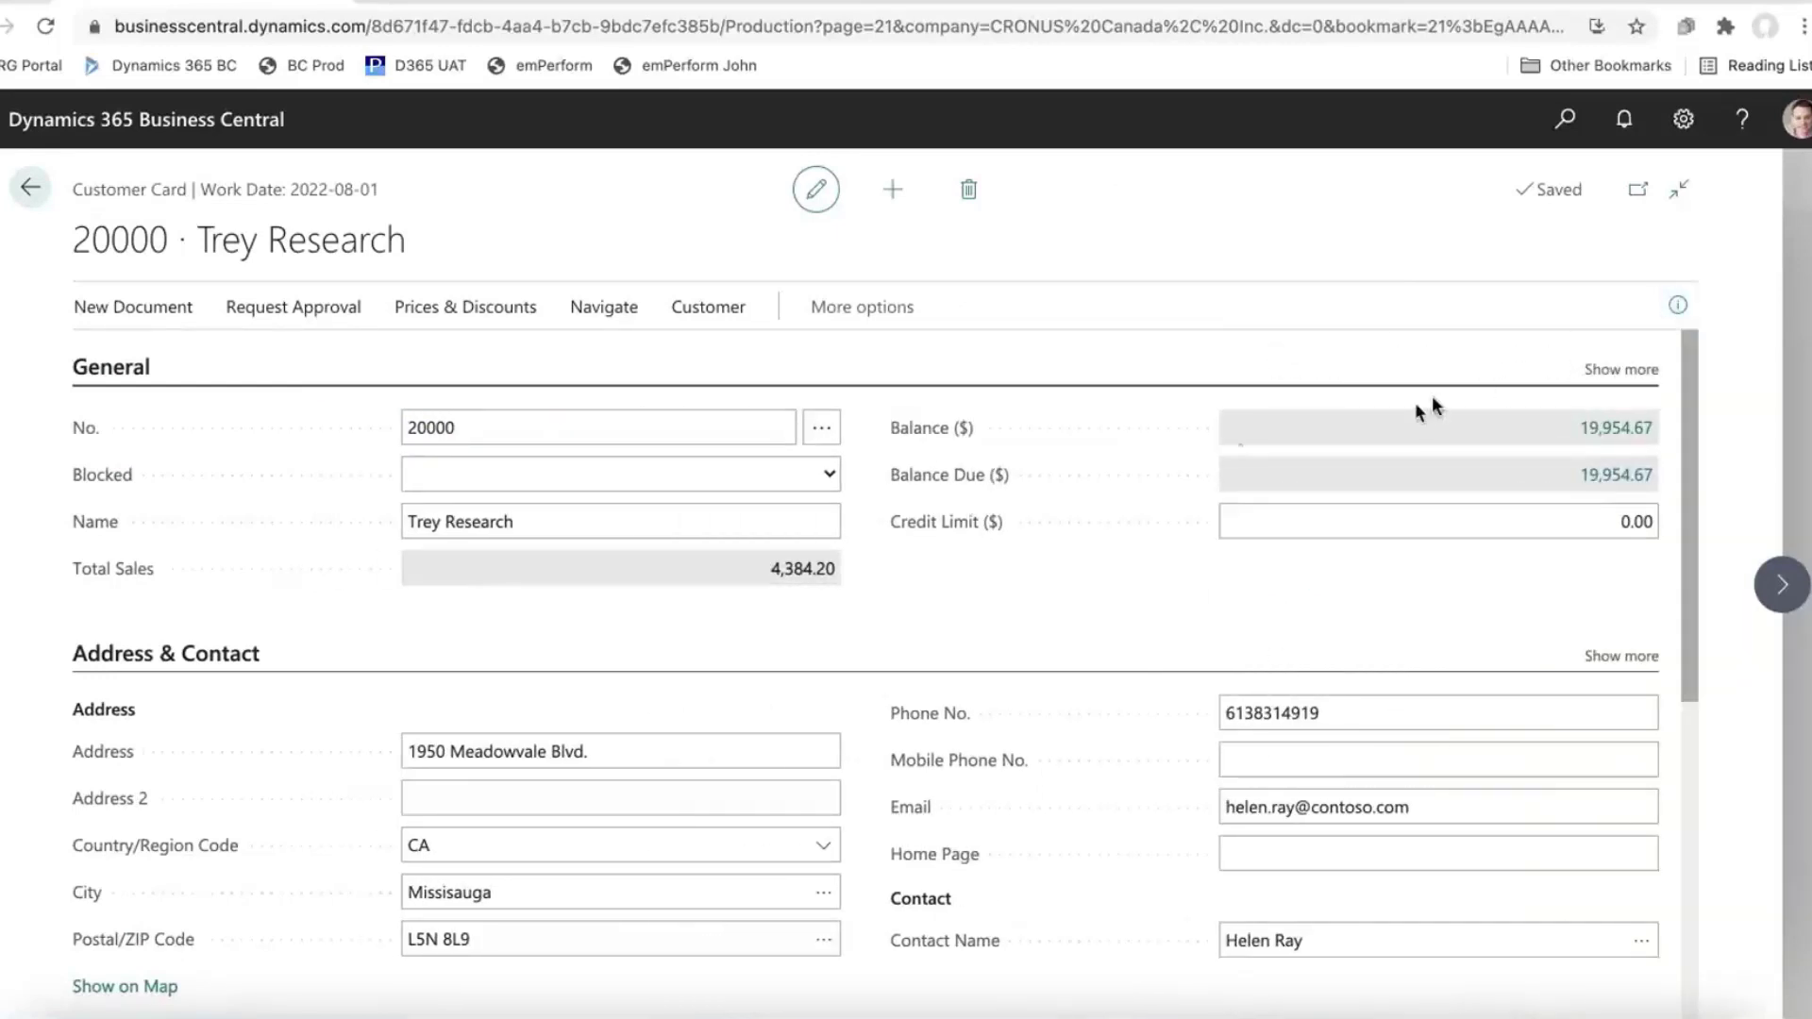
Step: Collapse the card's General and Address & Contact sections, and view the card in narrow layout before restoring the wide layout
click(104, 377)
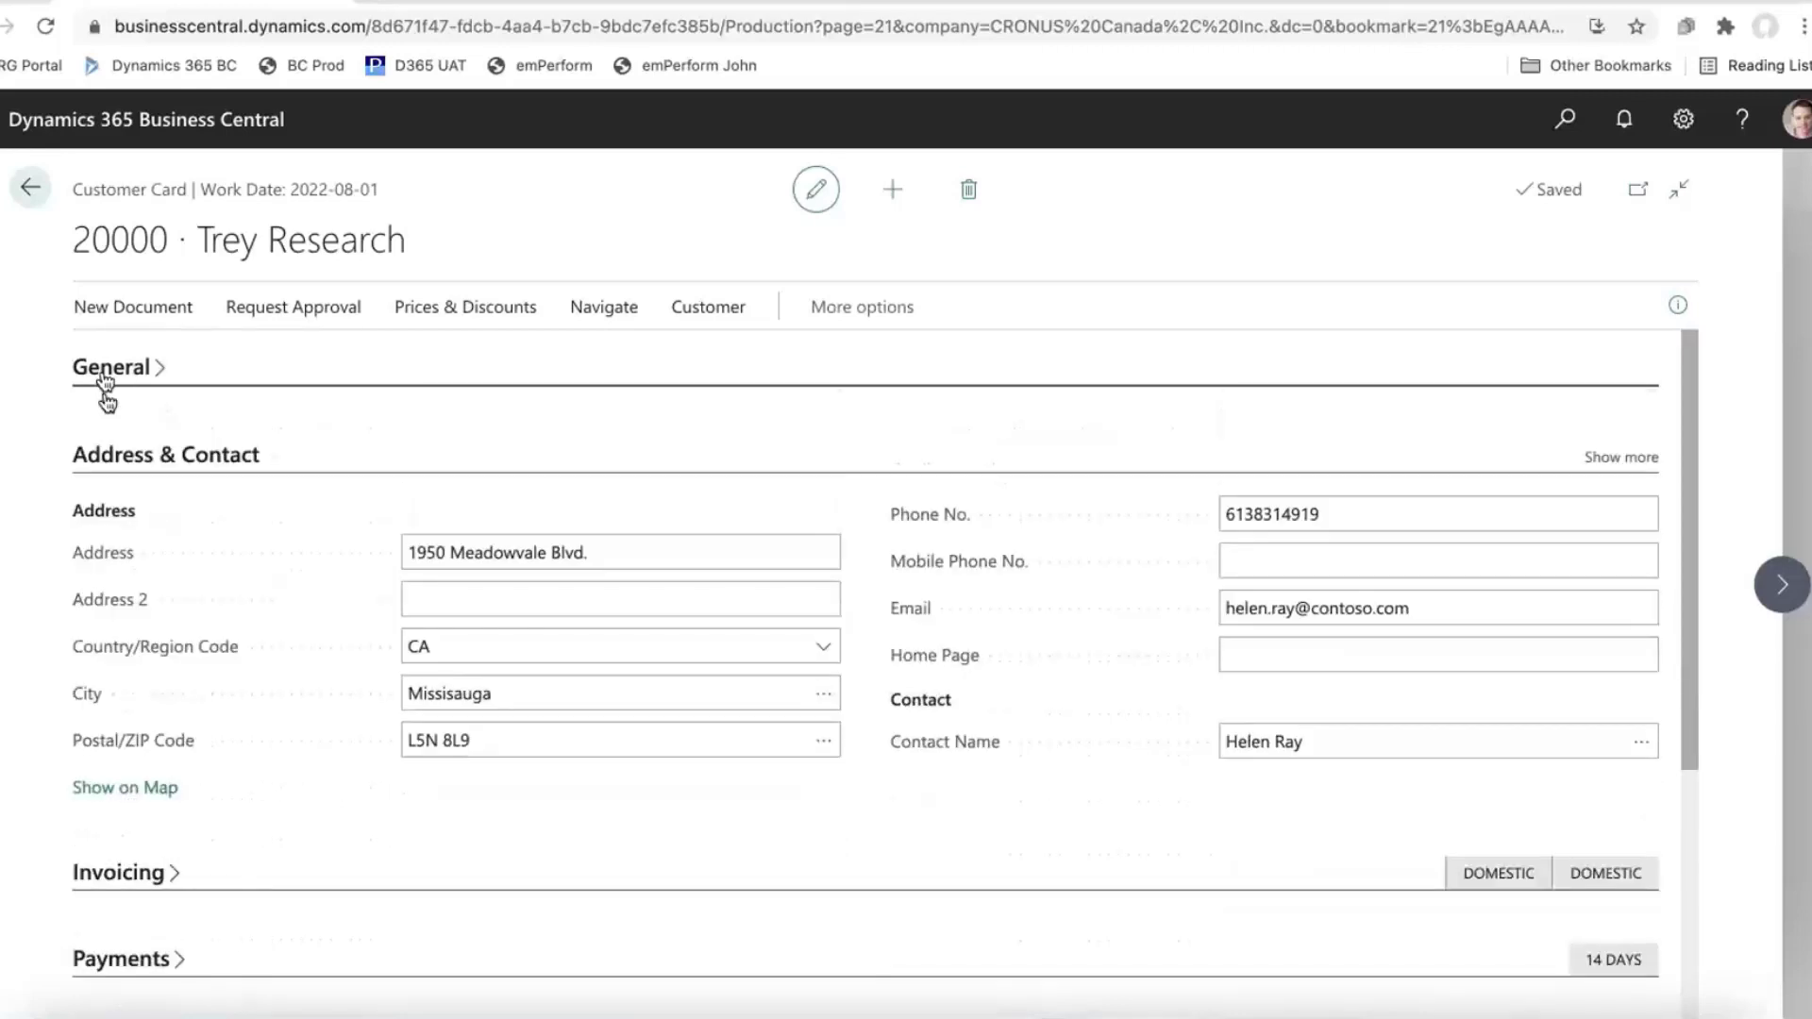
click(126, 457)
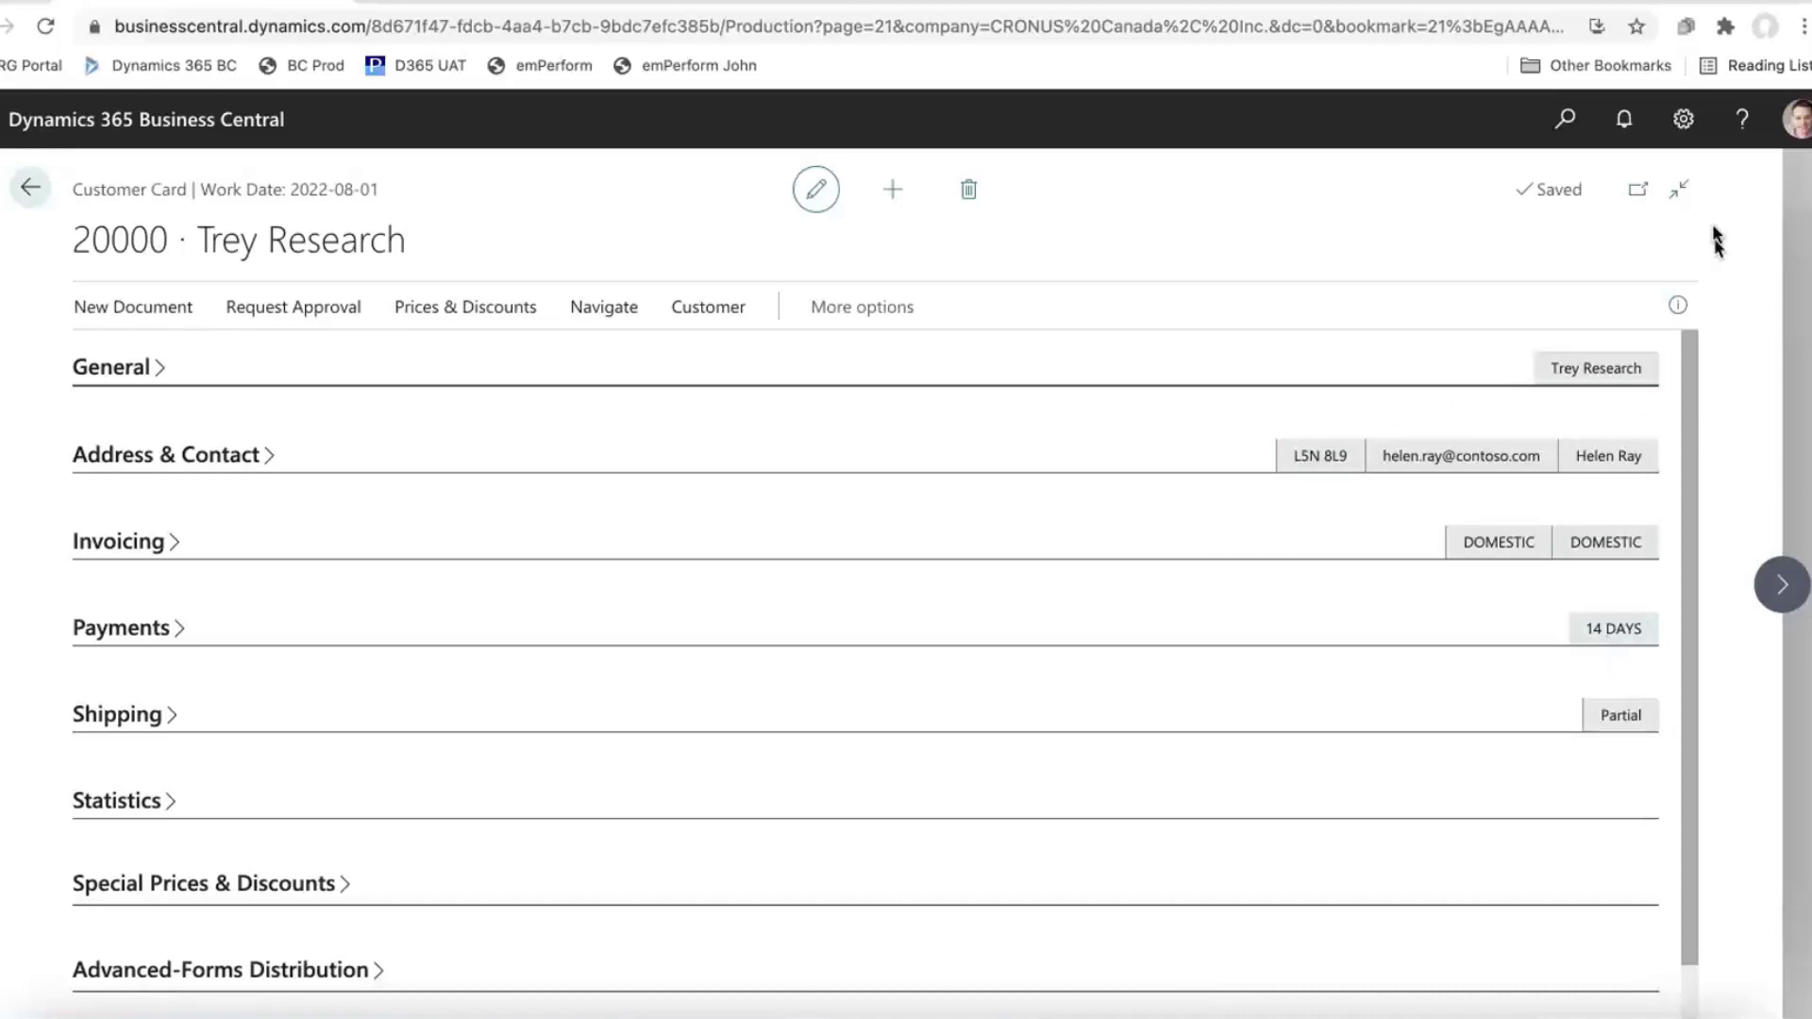
click(1682, 198)
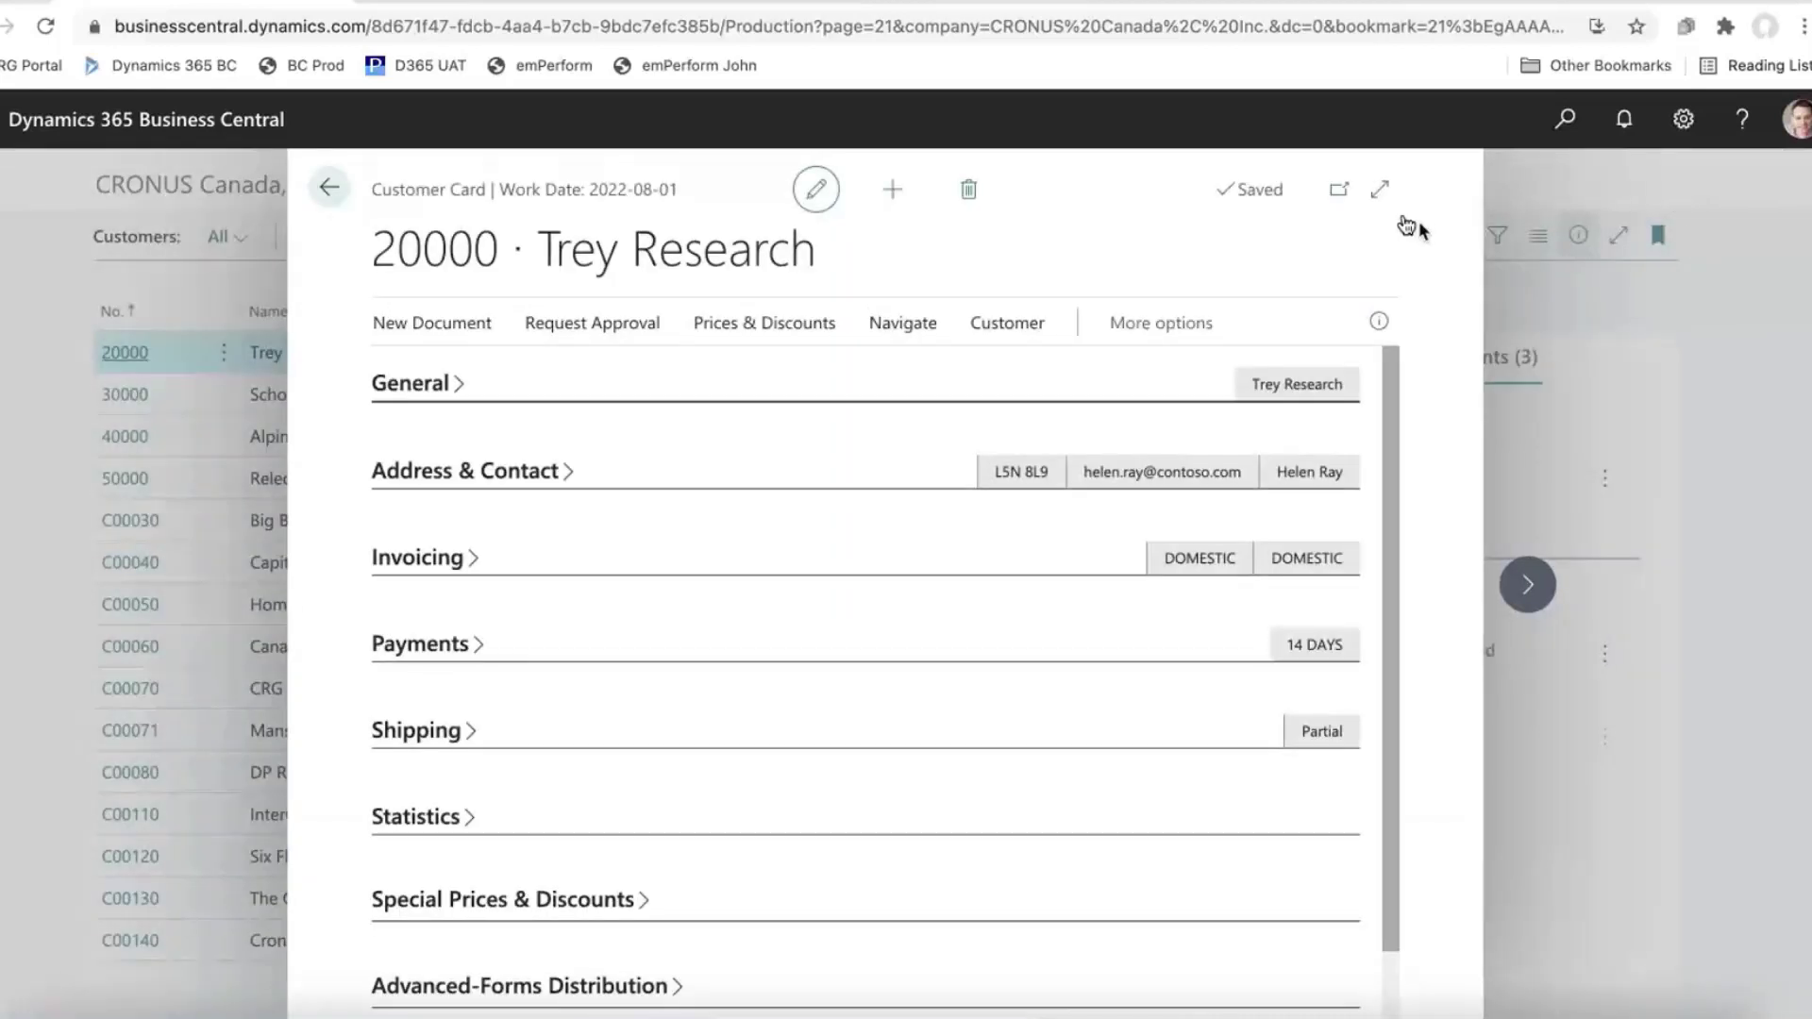
click(1382, 193)
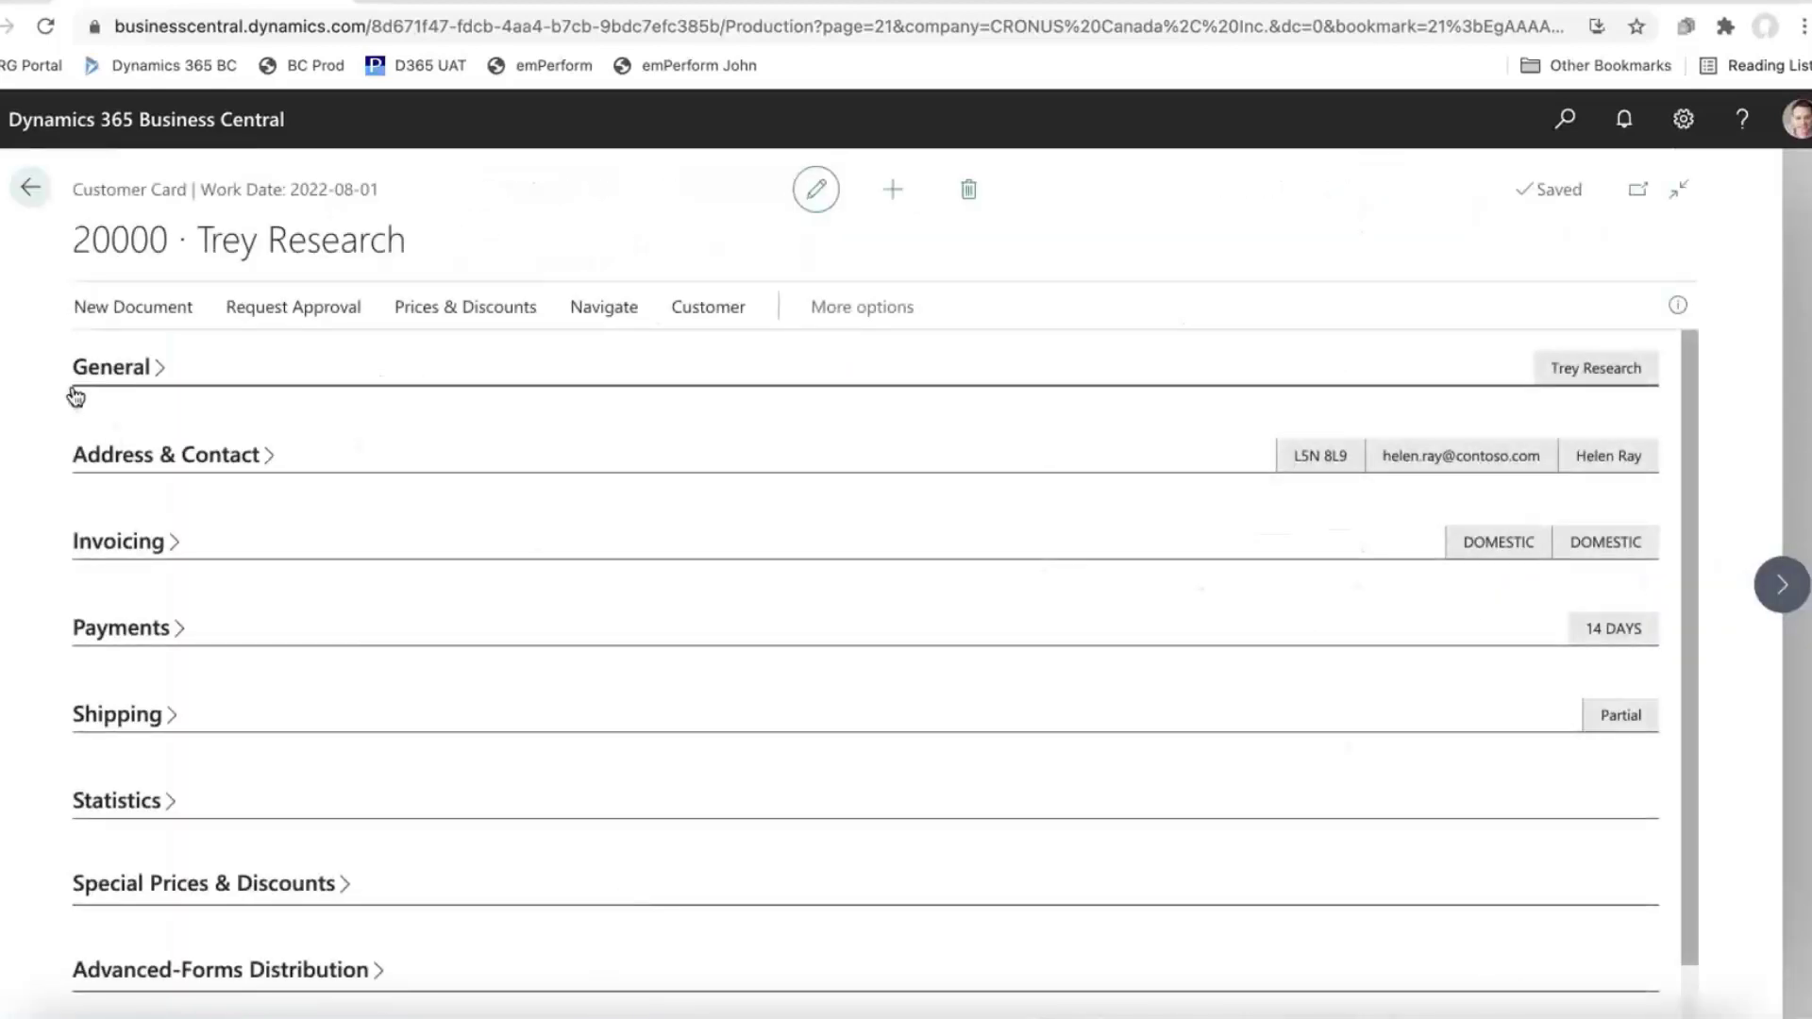
Step: Expand the General section, move to the School of Fine Art customer card, and show the section's additional fields
click(92, 371)
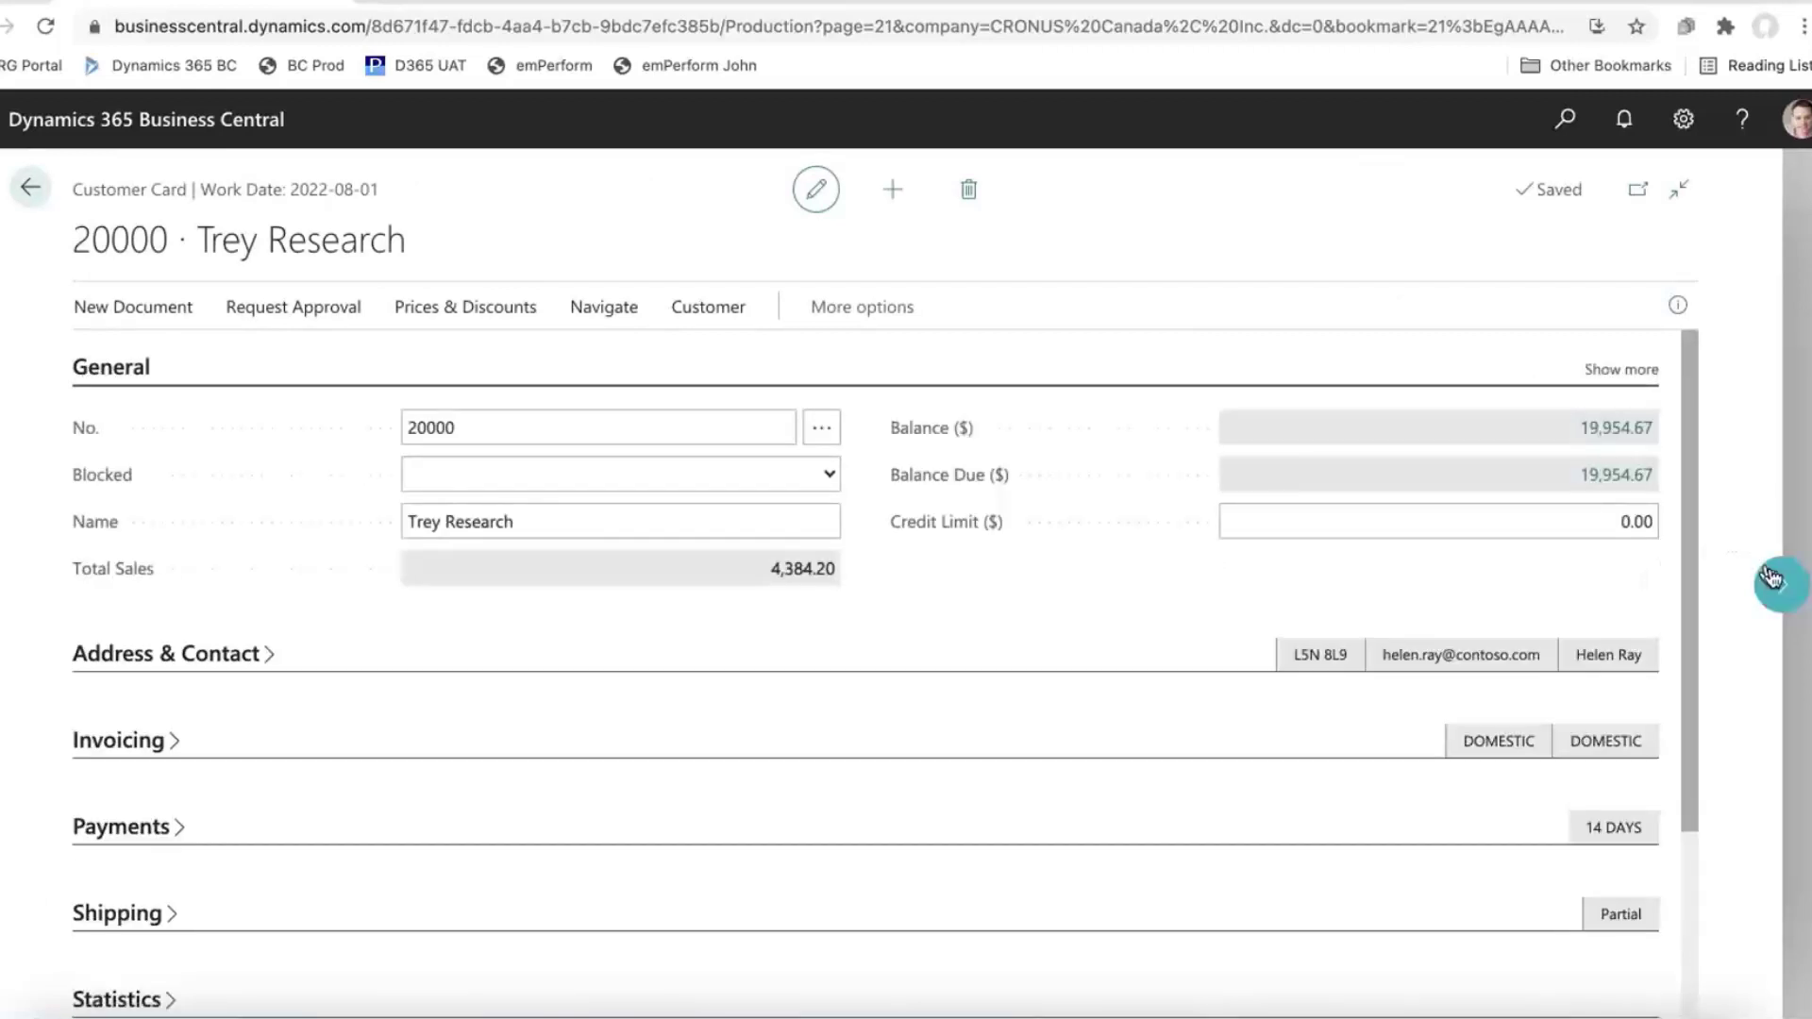
click(1774, 579)
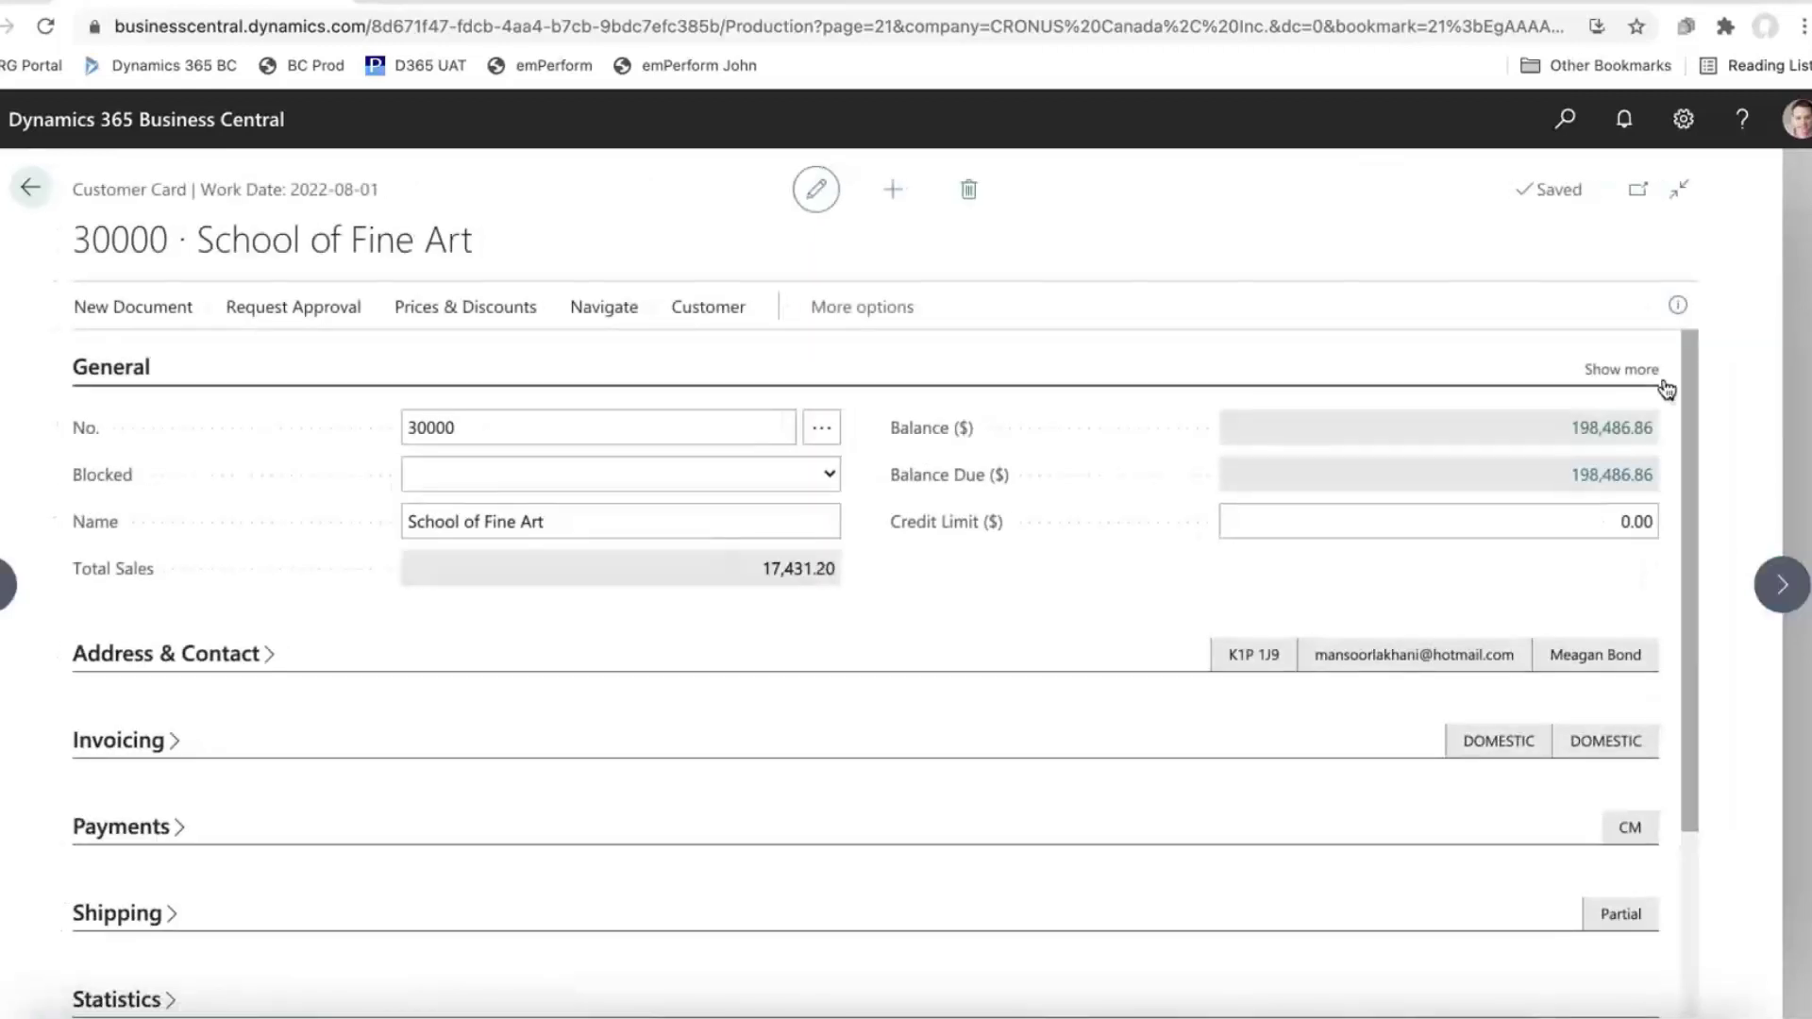
click(1639, 371)
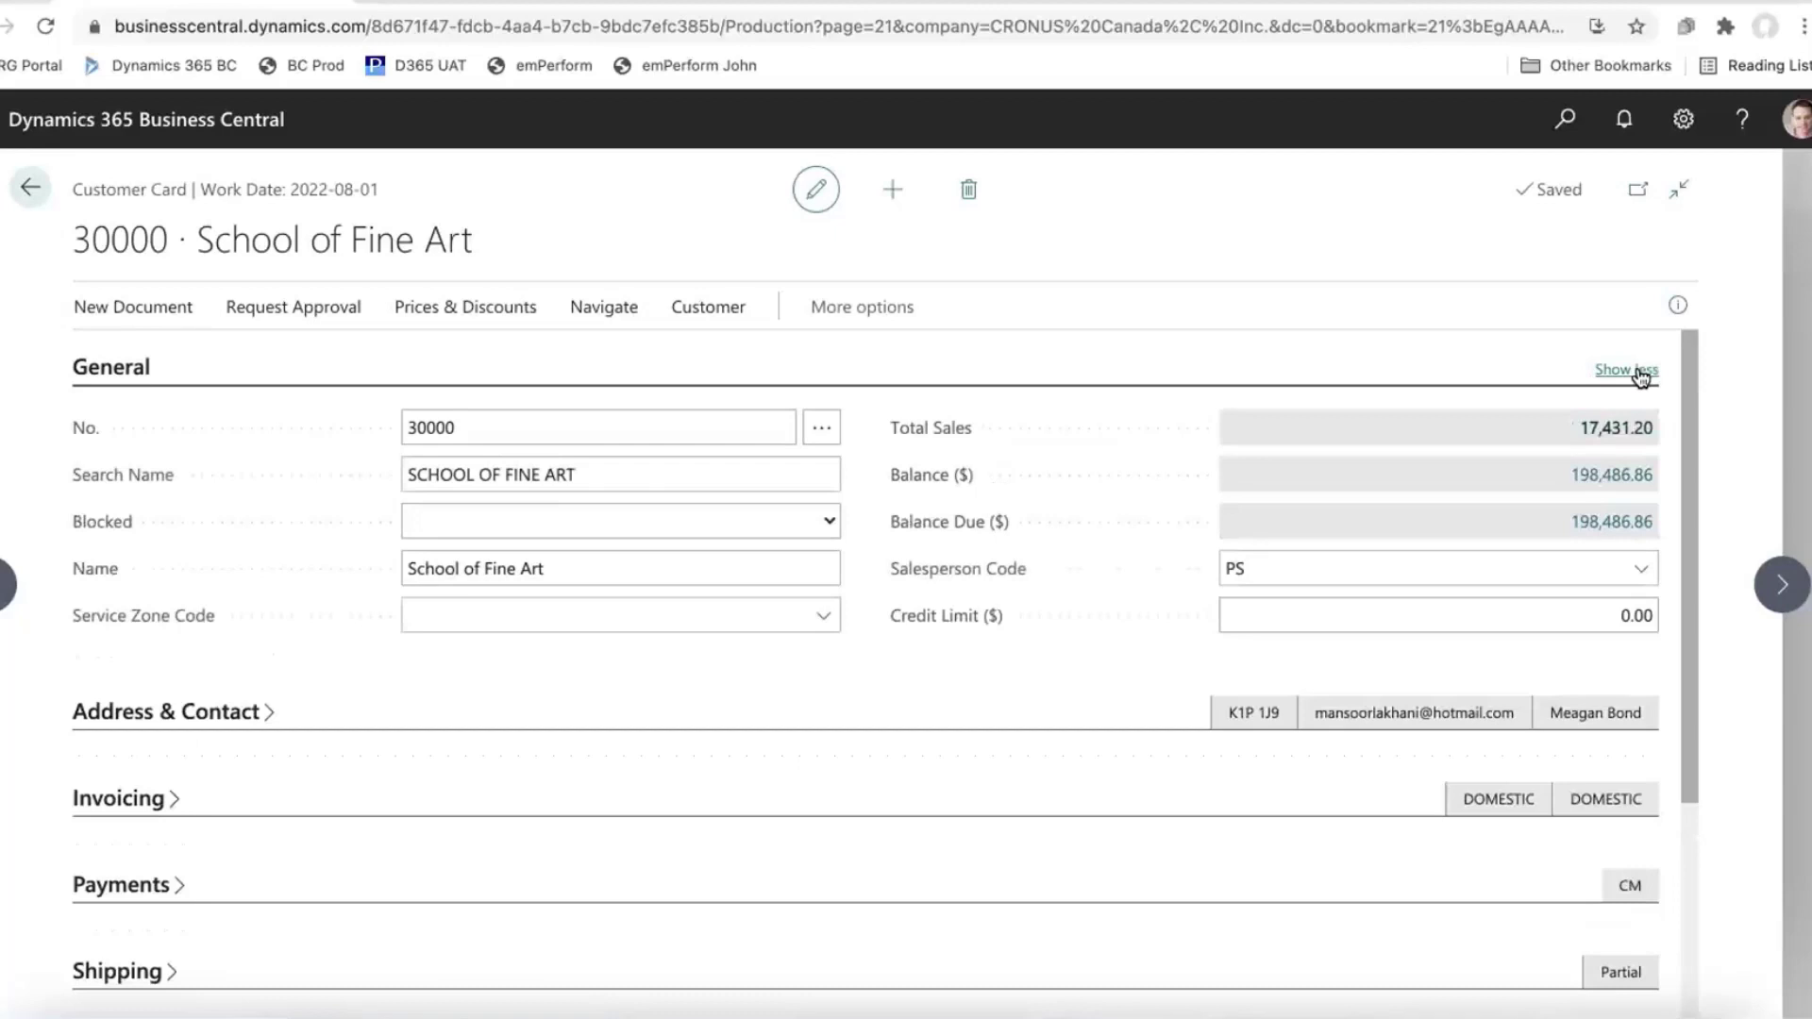
Step: Start personalizing the Customer Card and hide the Service Zone Code field
click(1684, 120)
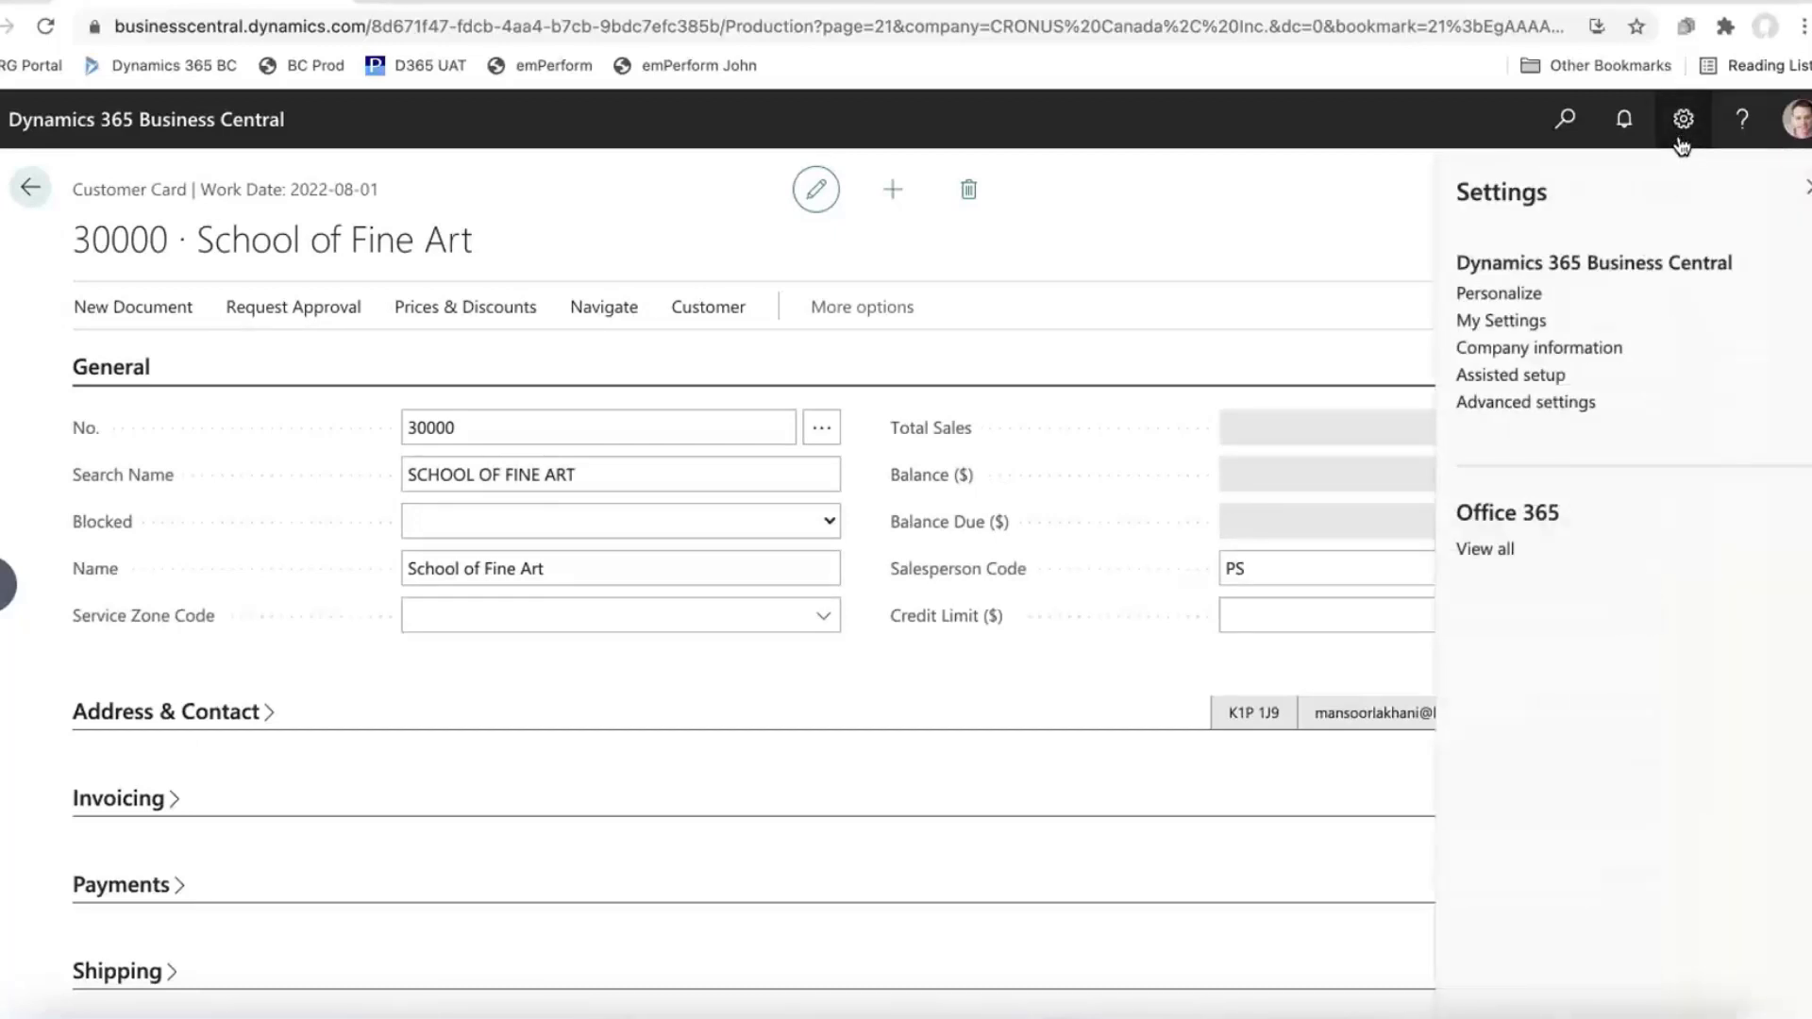
click(1527, 296)
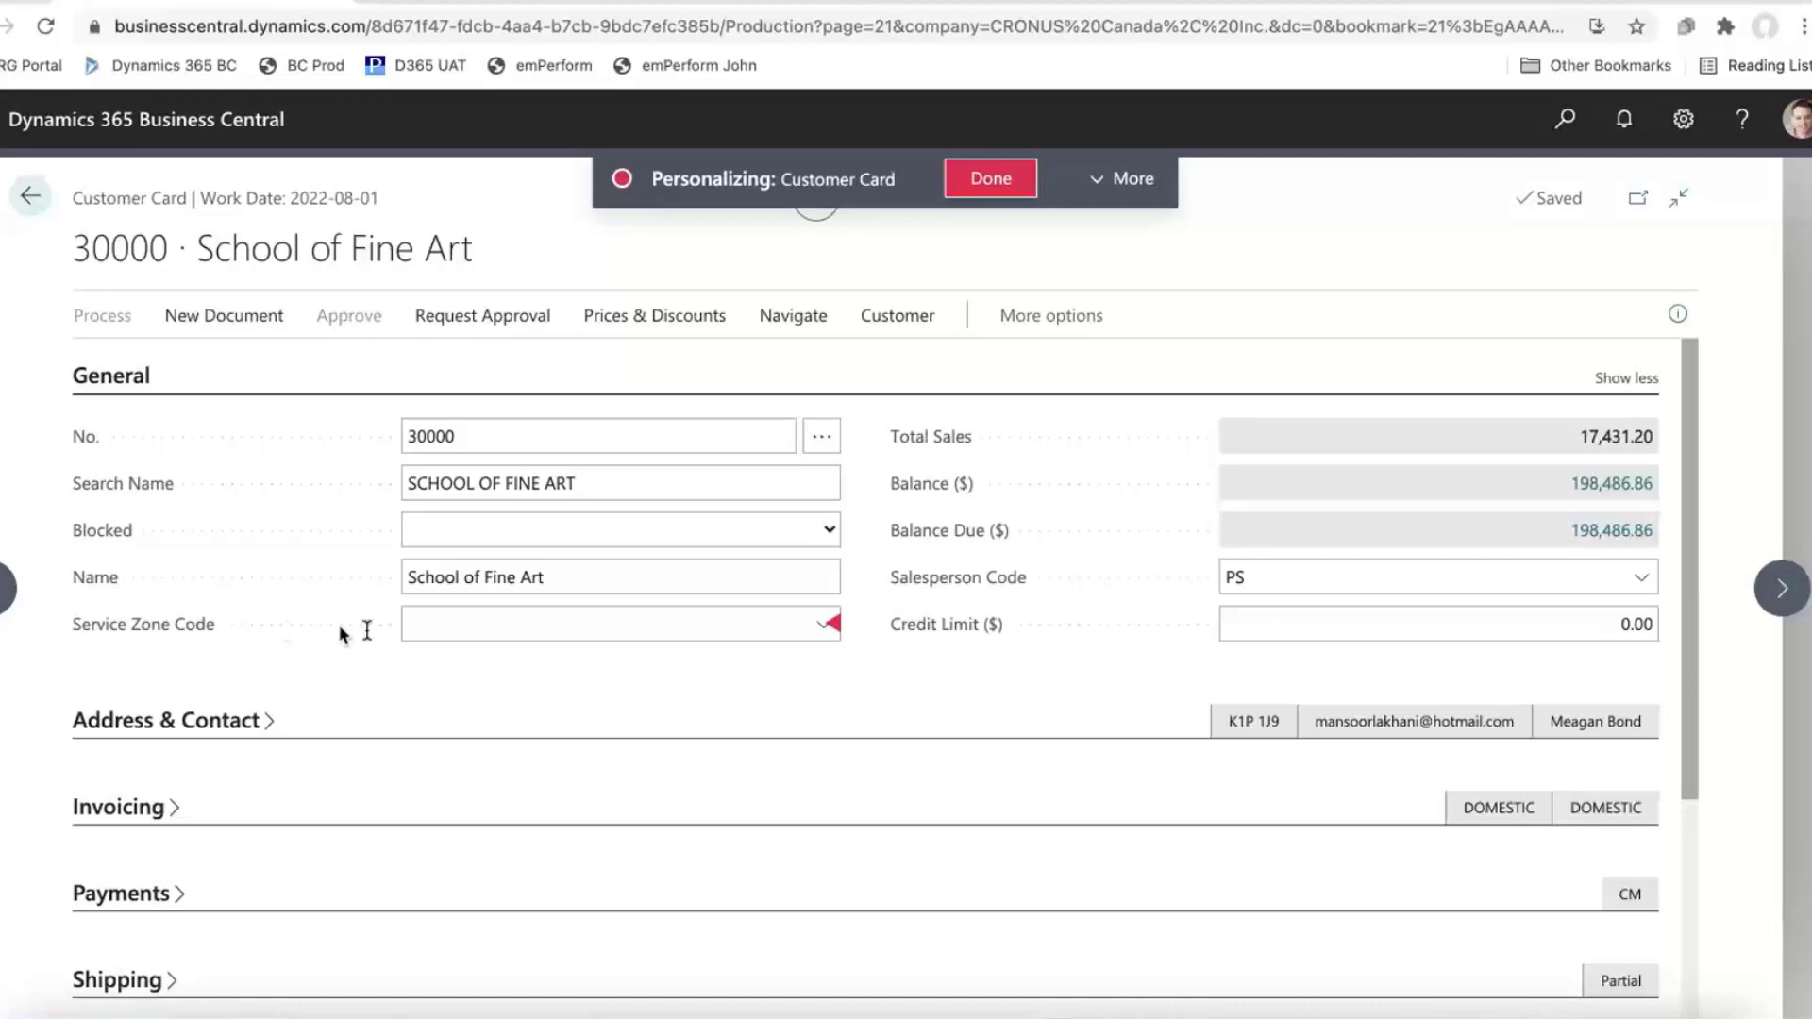
click(834, 629)
click(898, 697)
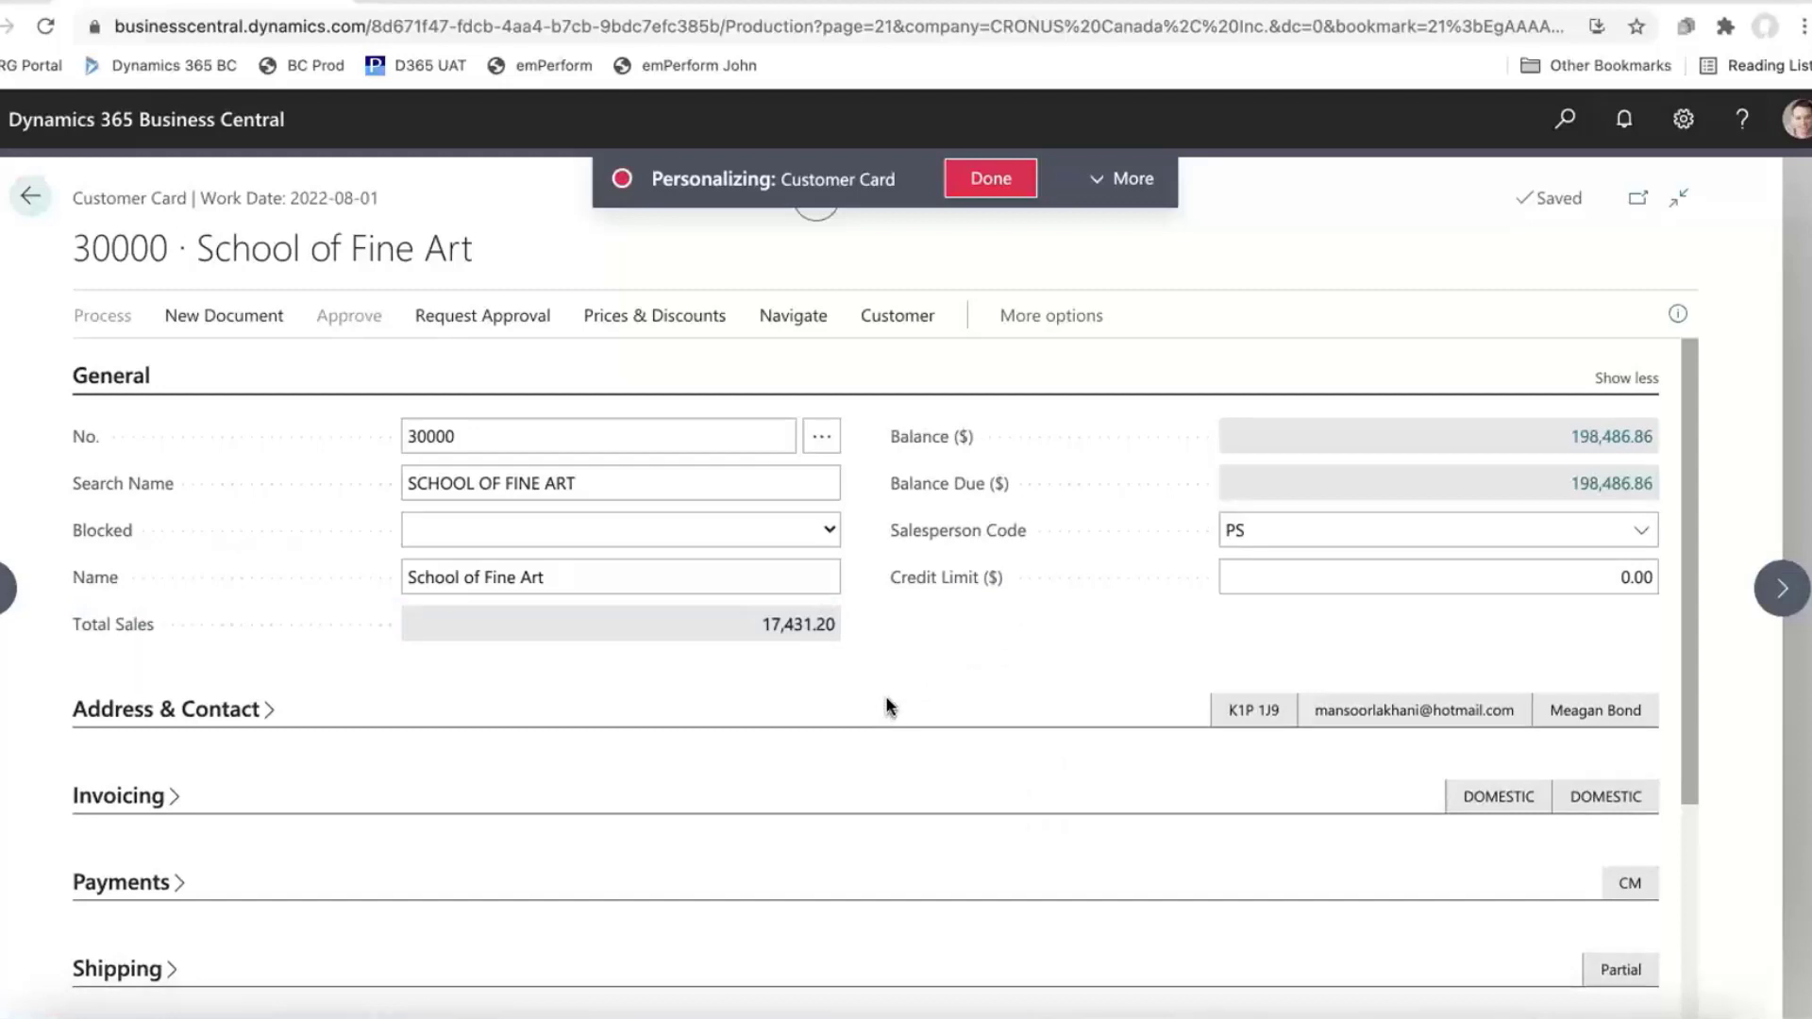
Step: Add the Name 2 field between Search Name and Blocked in the General section, and finish personalizing the page
click(1123, 184)
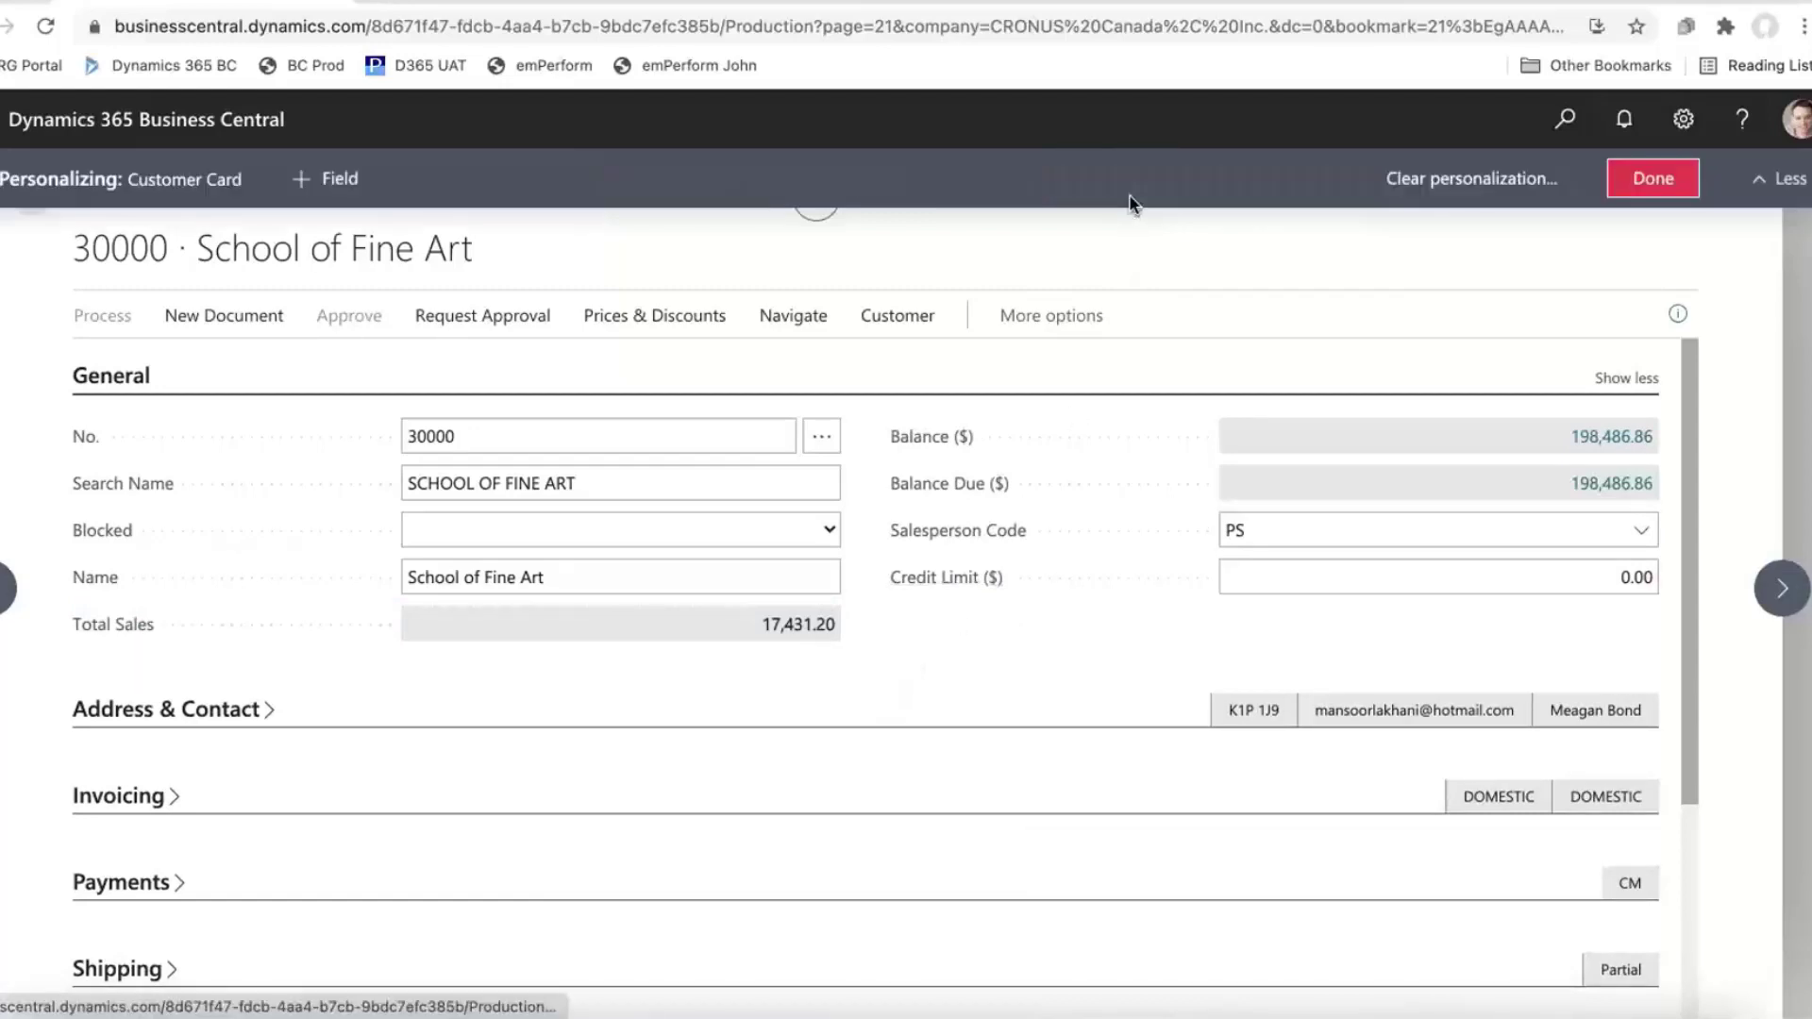
click(355, 176)
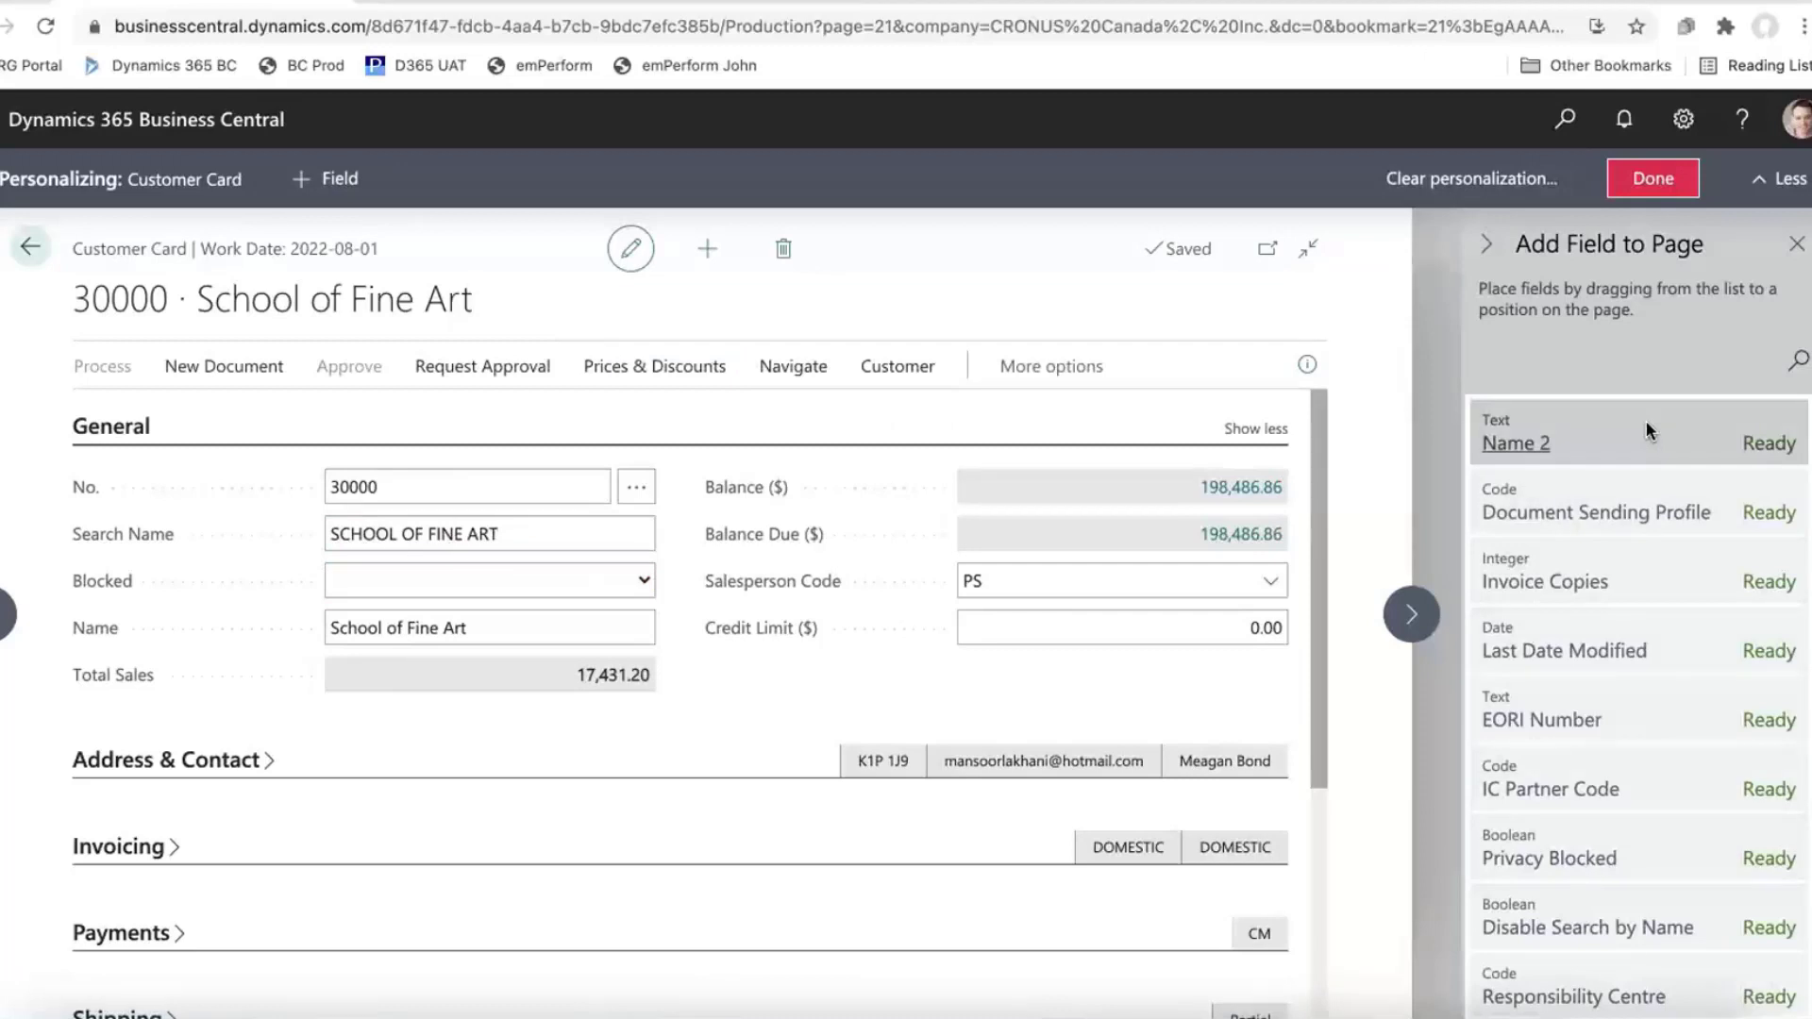
drag(1646, 425, 505, 554)
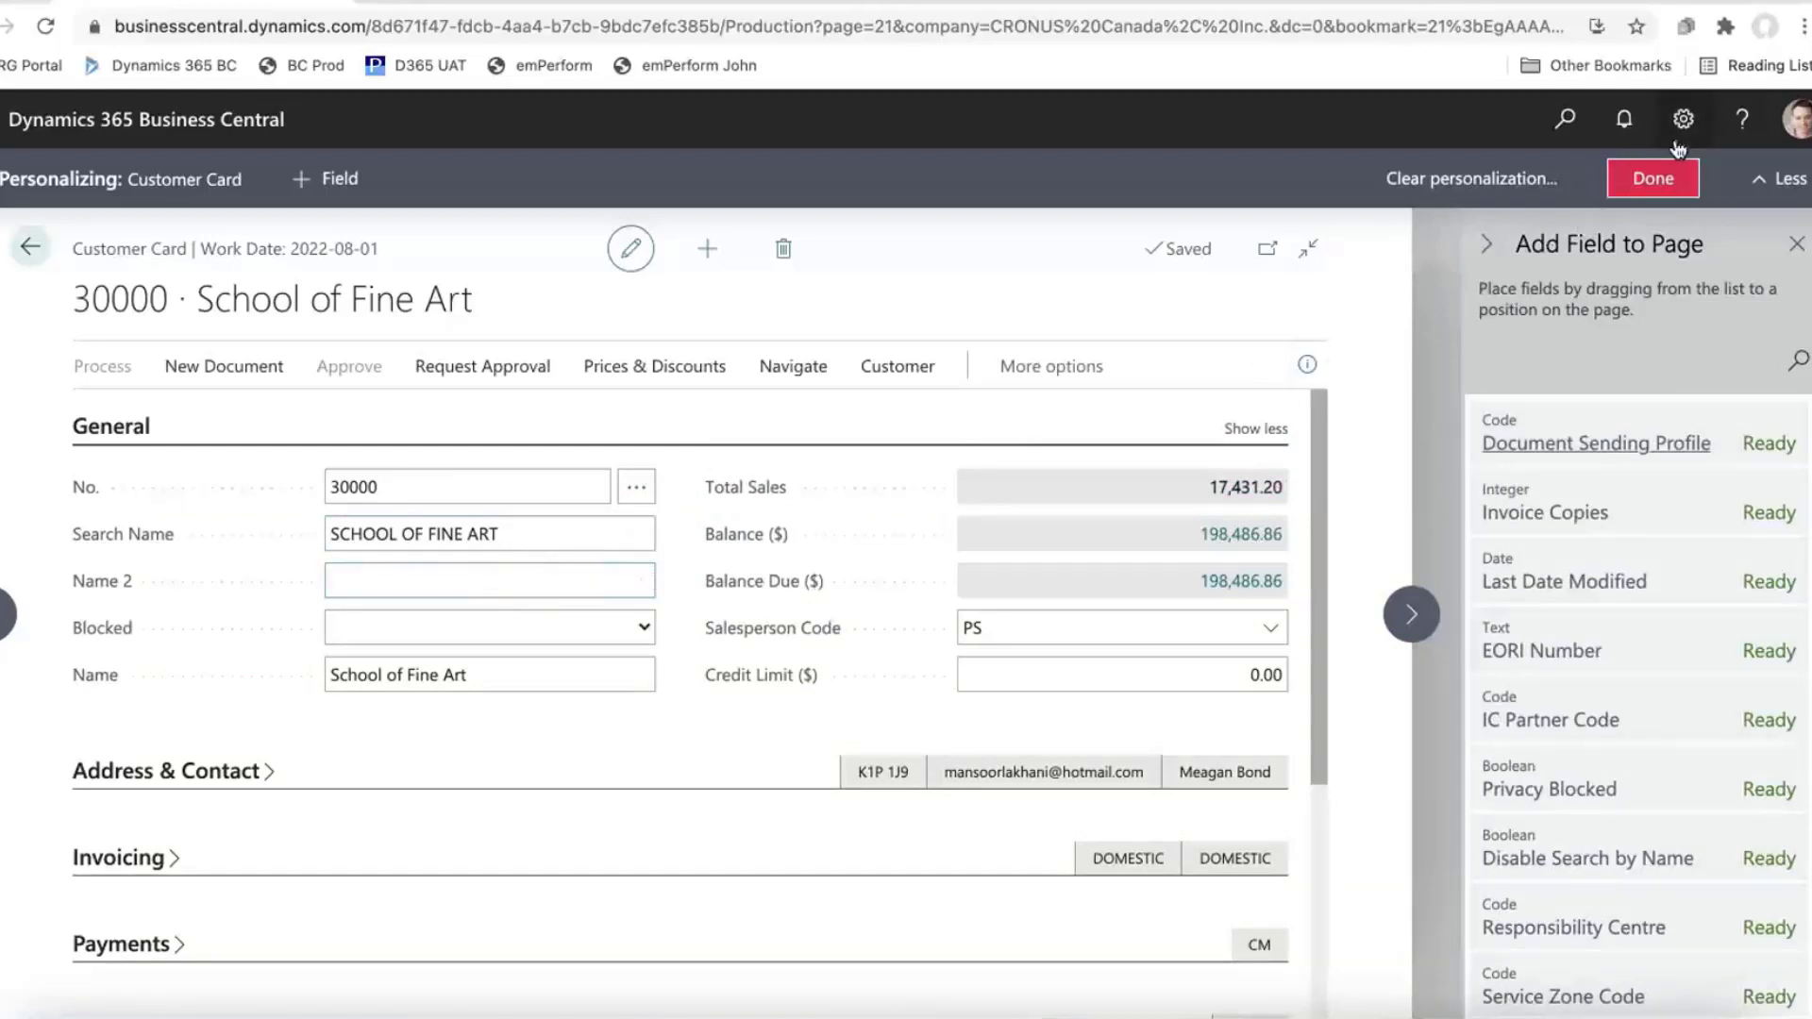
click(1663, 192)
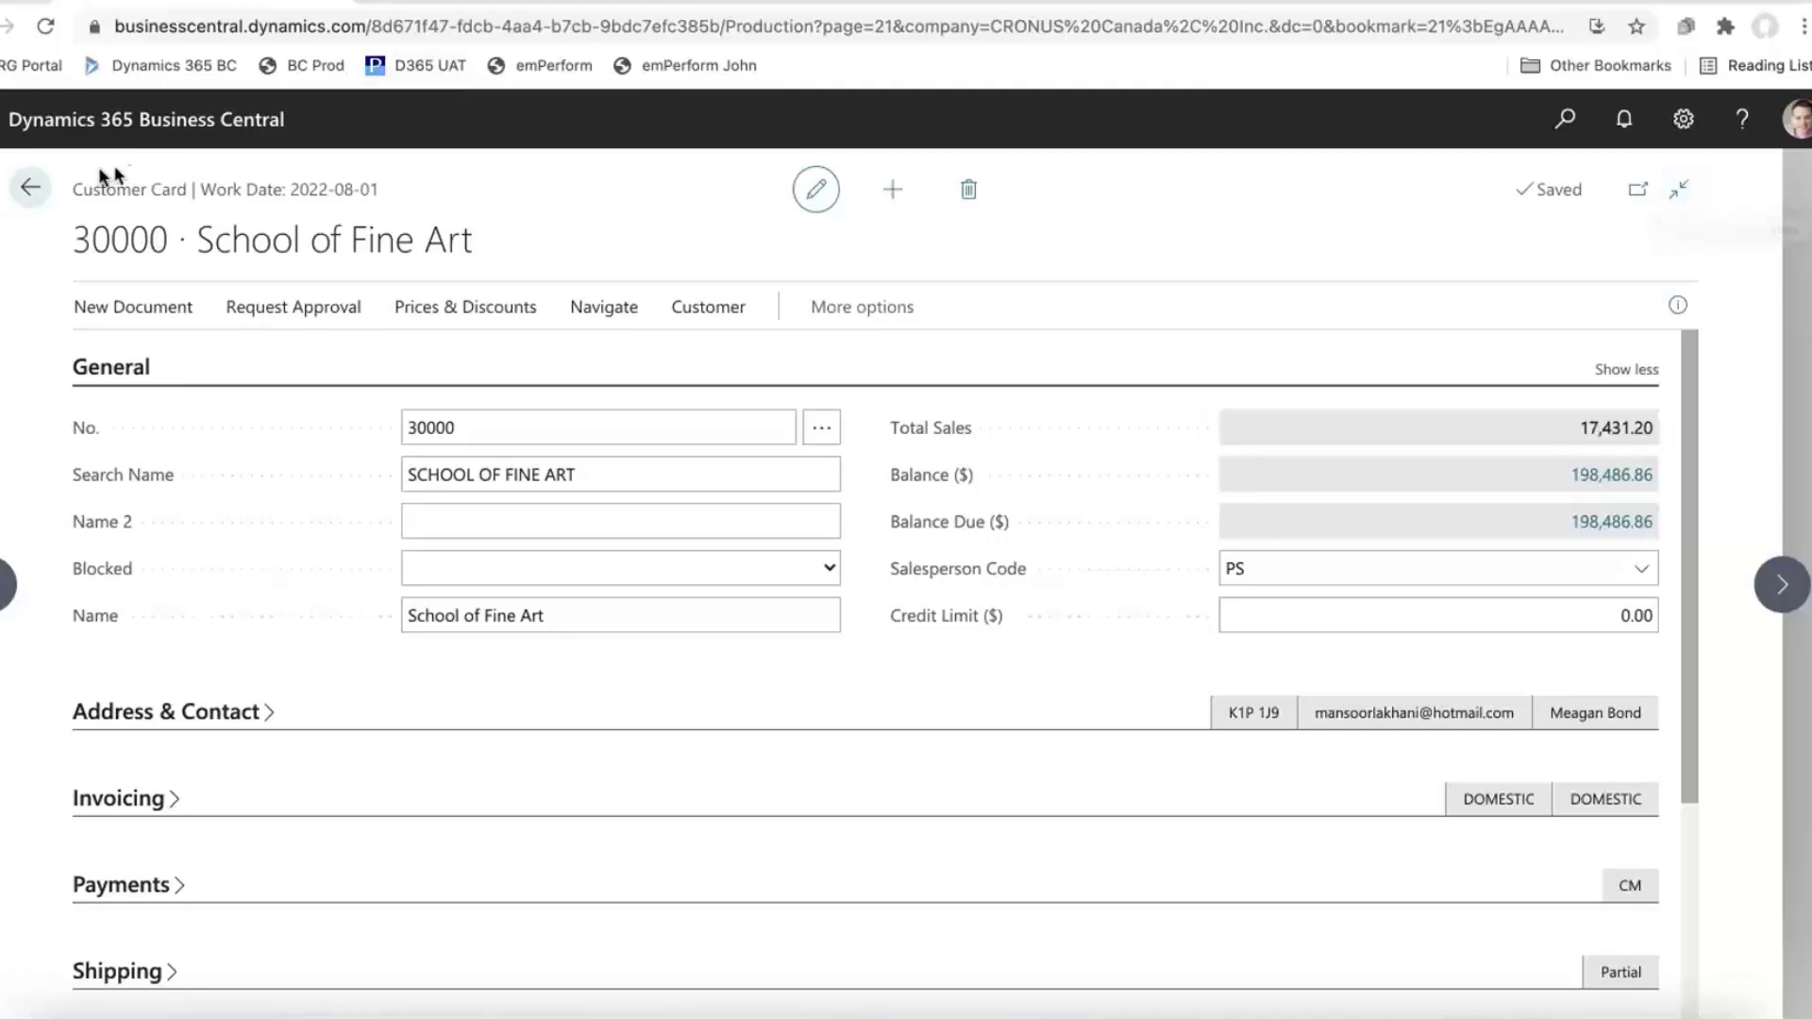
Step: Leave the customer card, open the Chart of Accounts, and browse its accounts with the details pane hidden
click(44, 190)
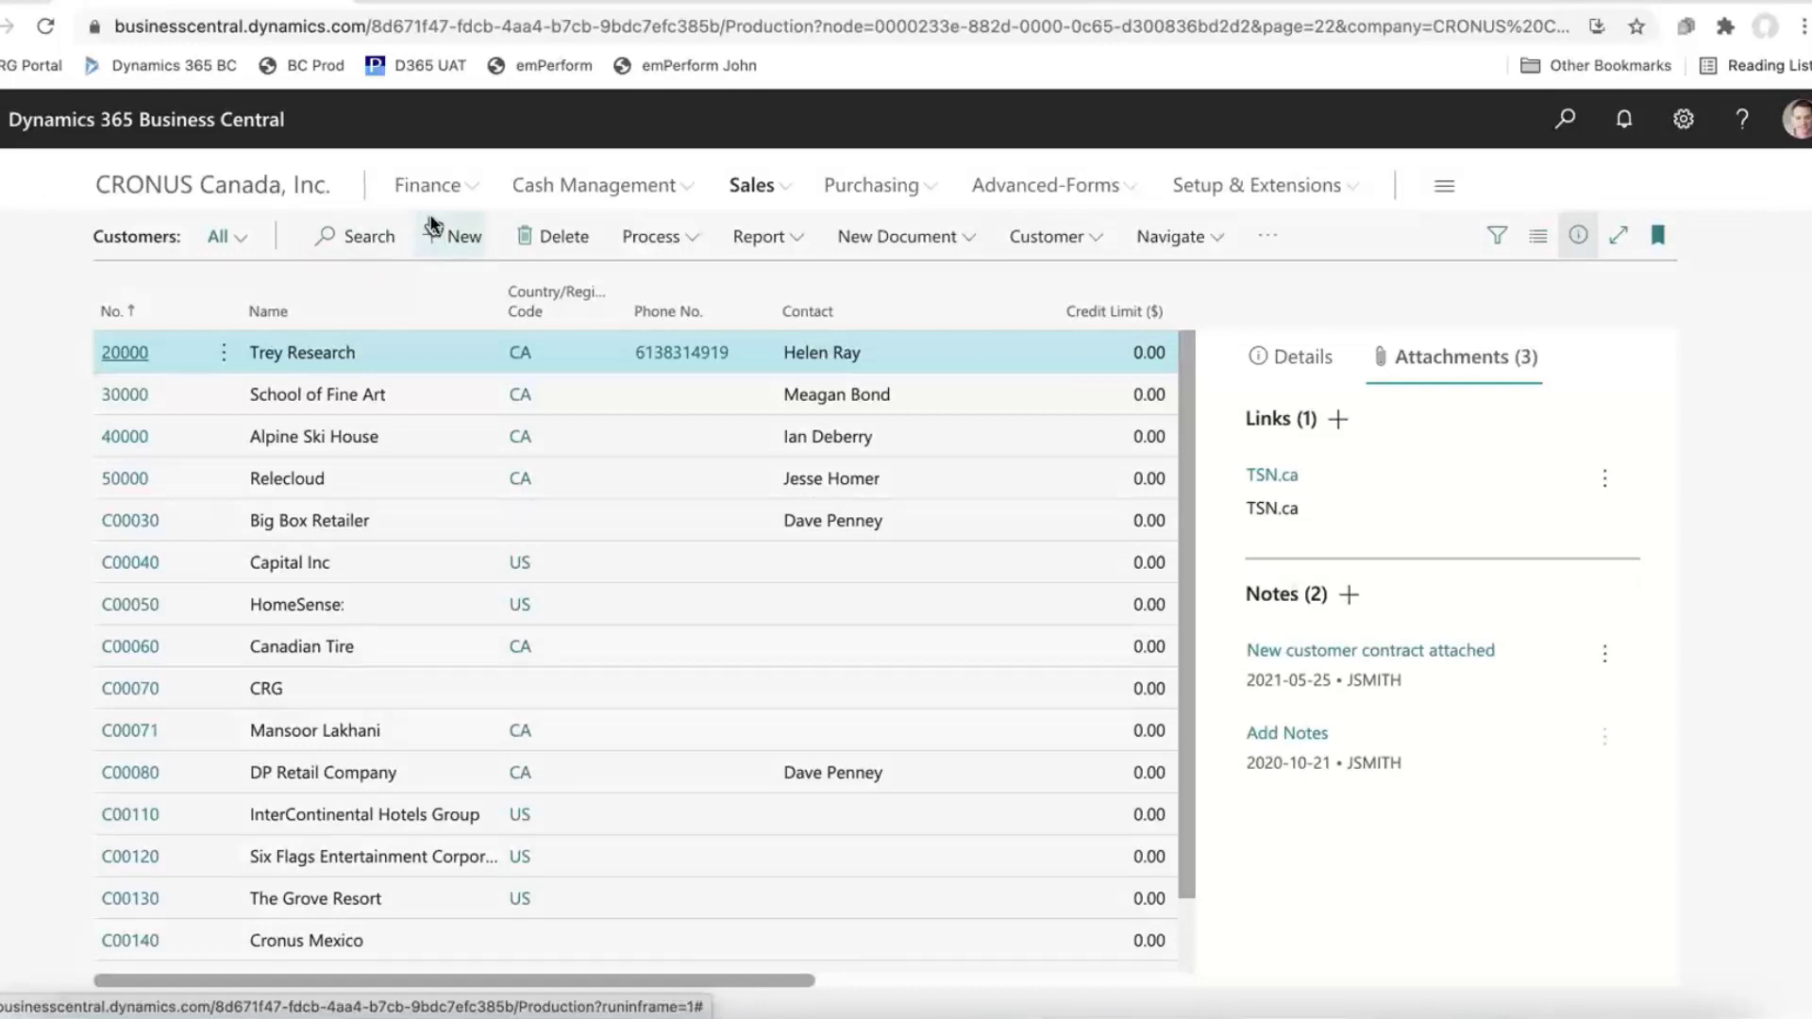
click(427, 185)
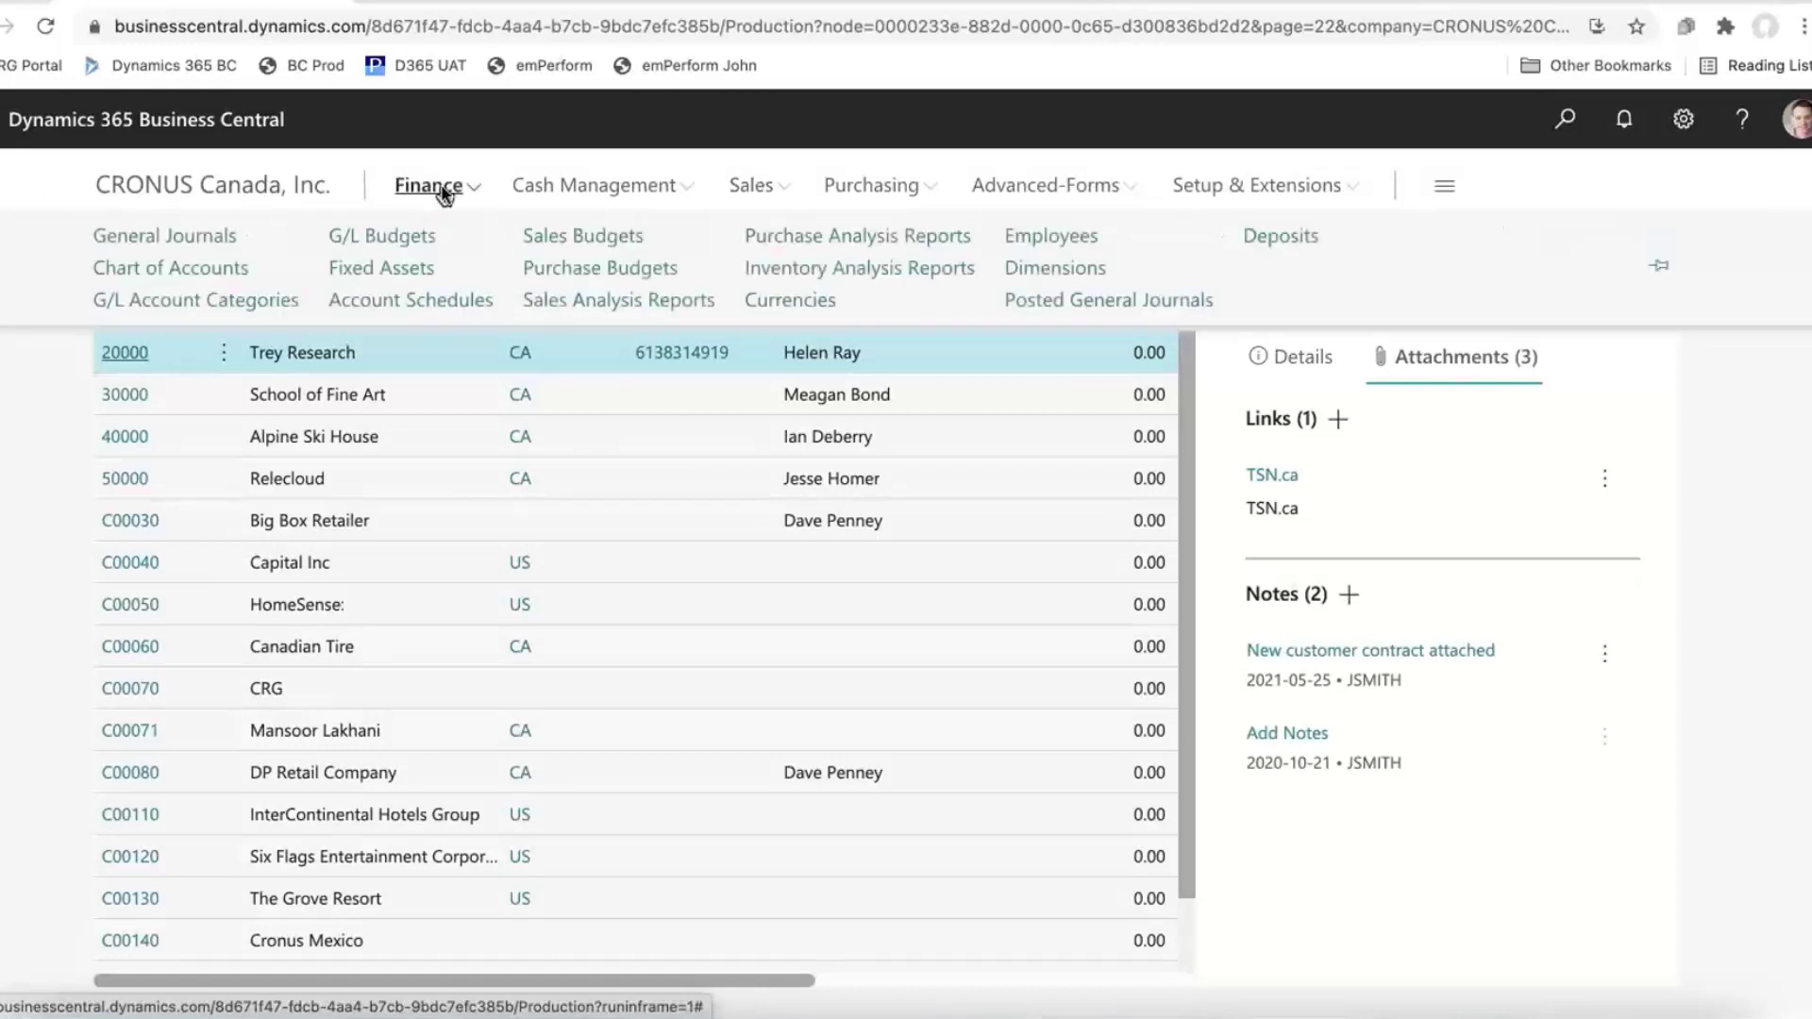
click(227, 269)
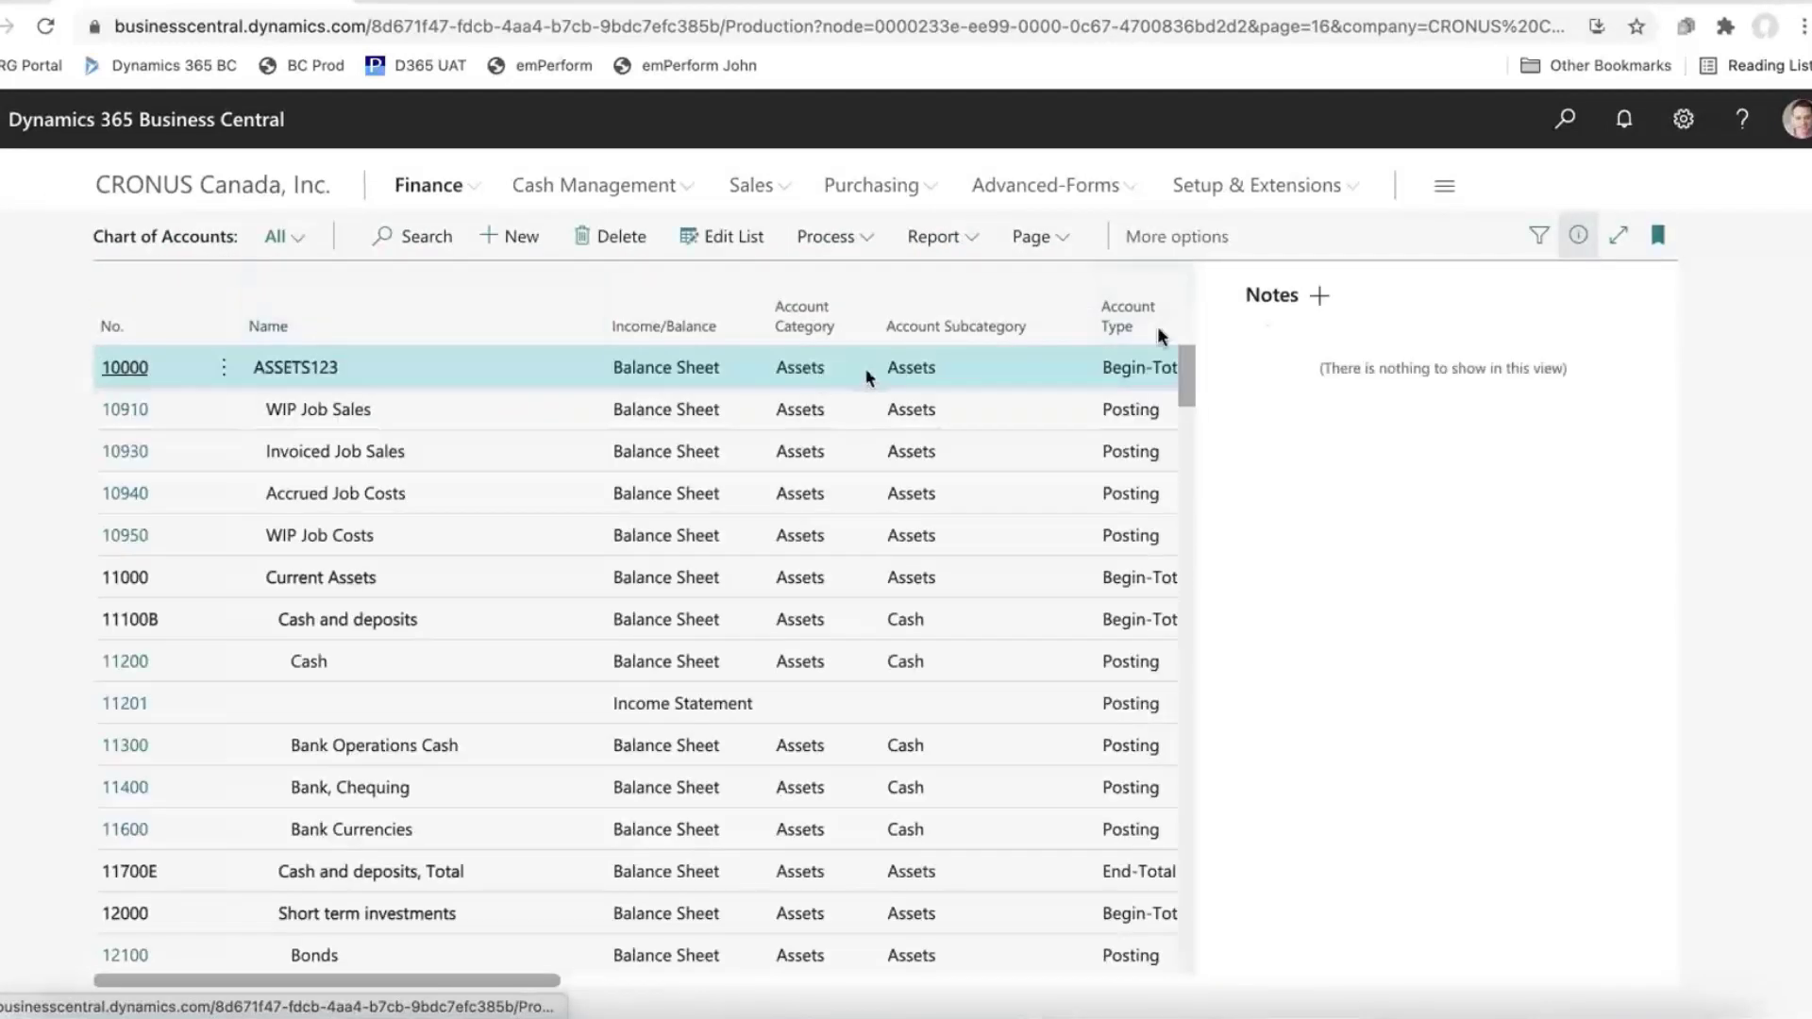
click(1577, 238)
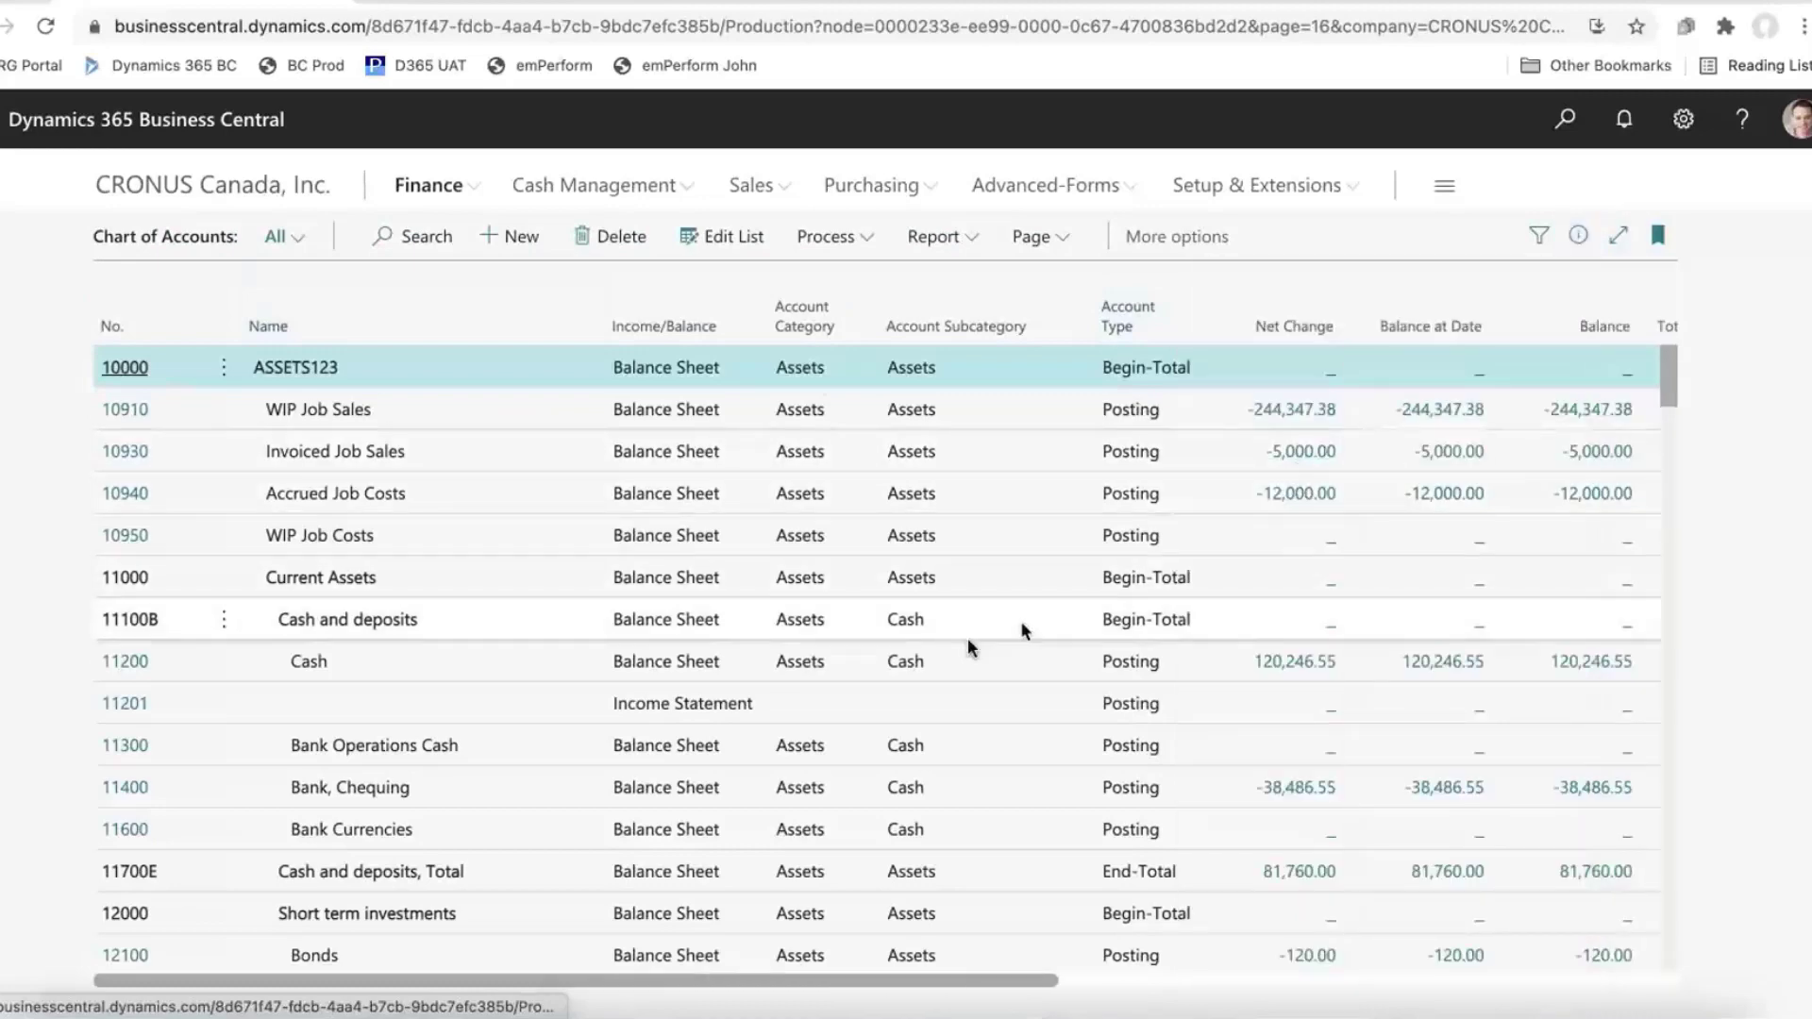
scroll(937, 658, down, 5)
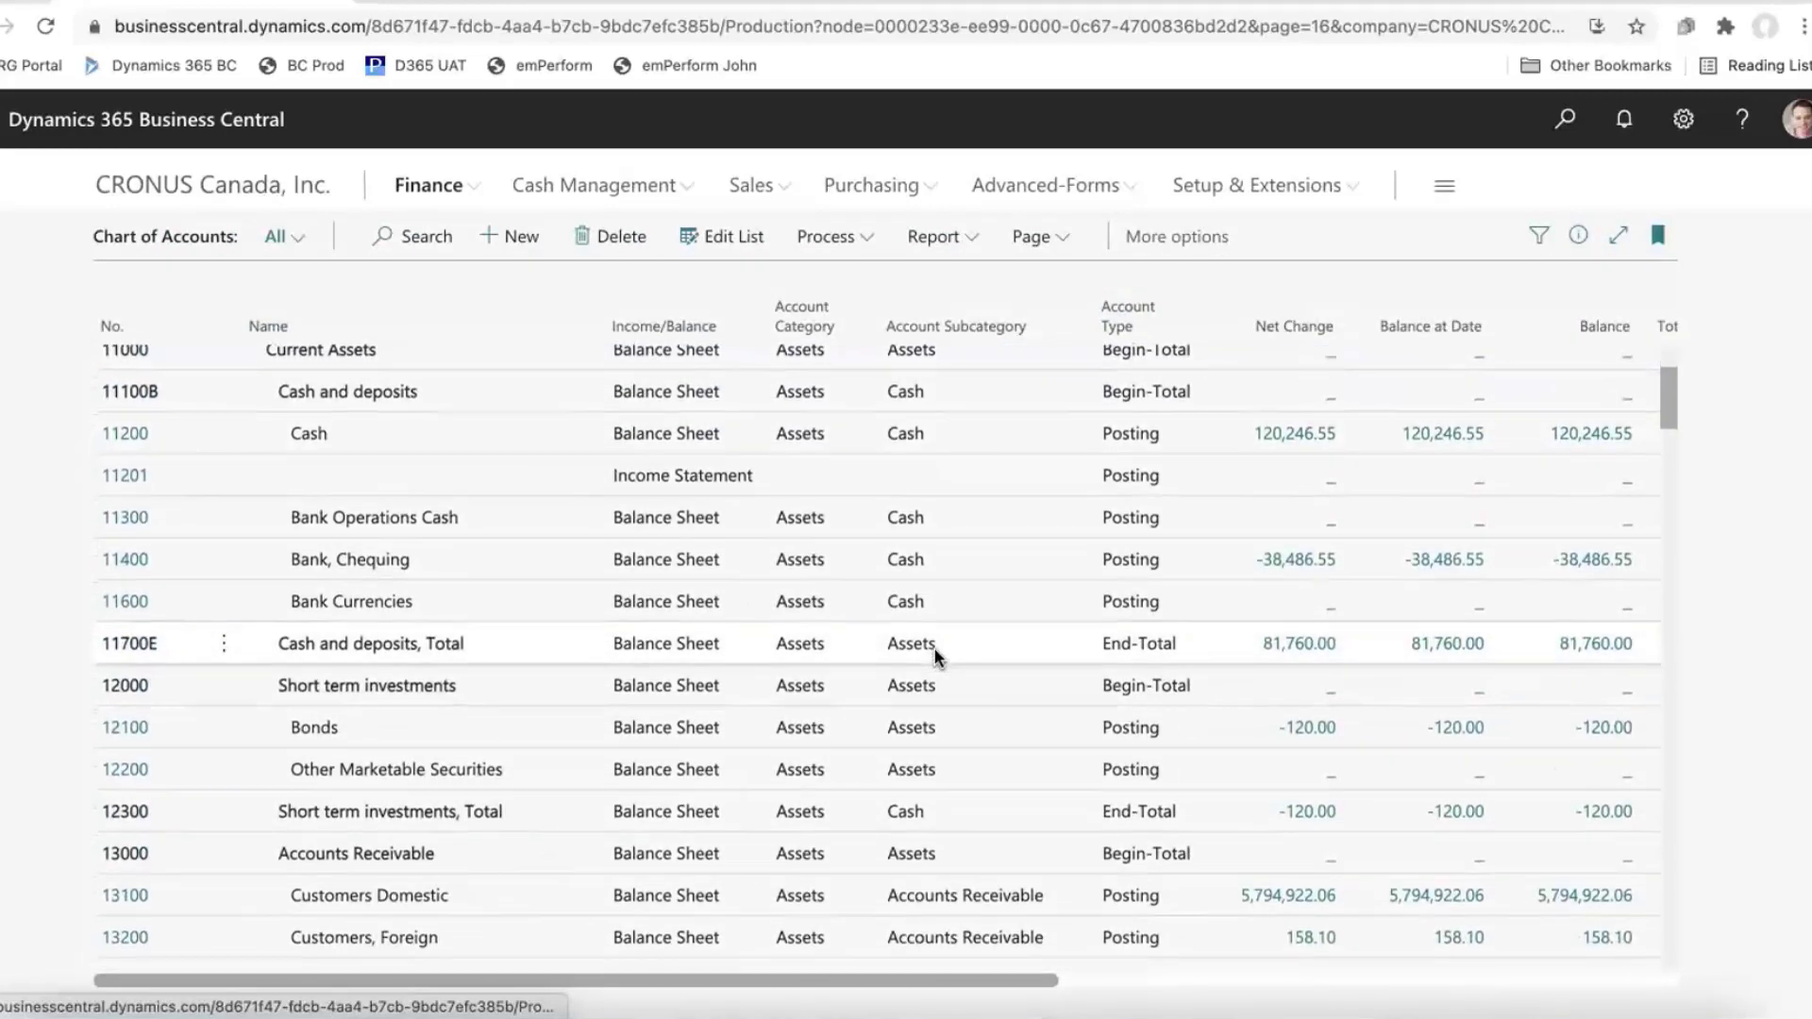
Step: Locate the Accounts Receivable group in the chart of accounts and highlight its heading 13000 and total 13400
scroll(938, 657, down, 3)
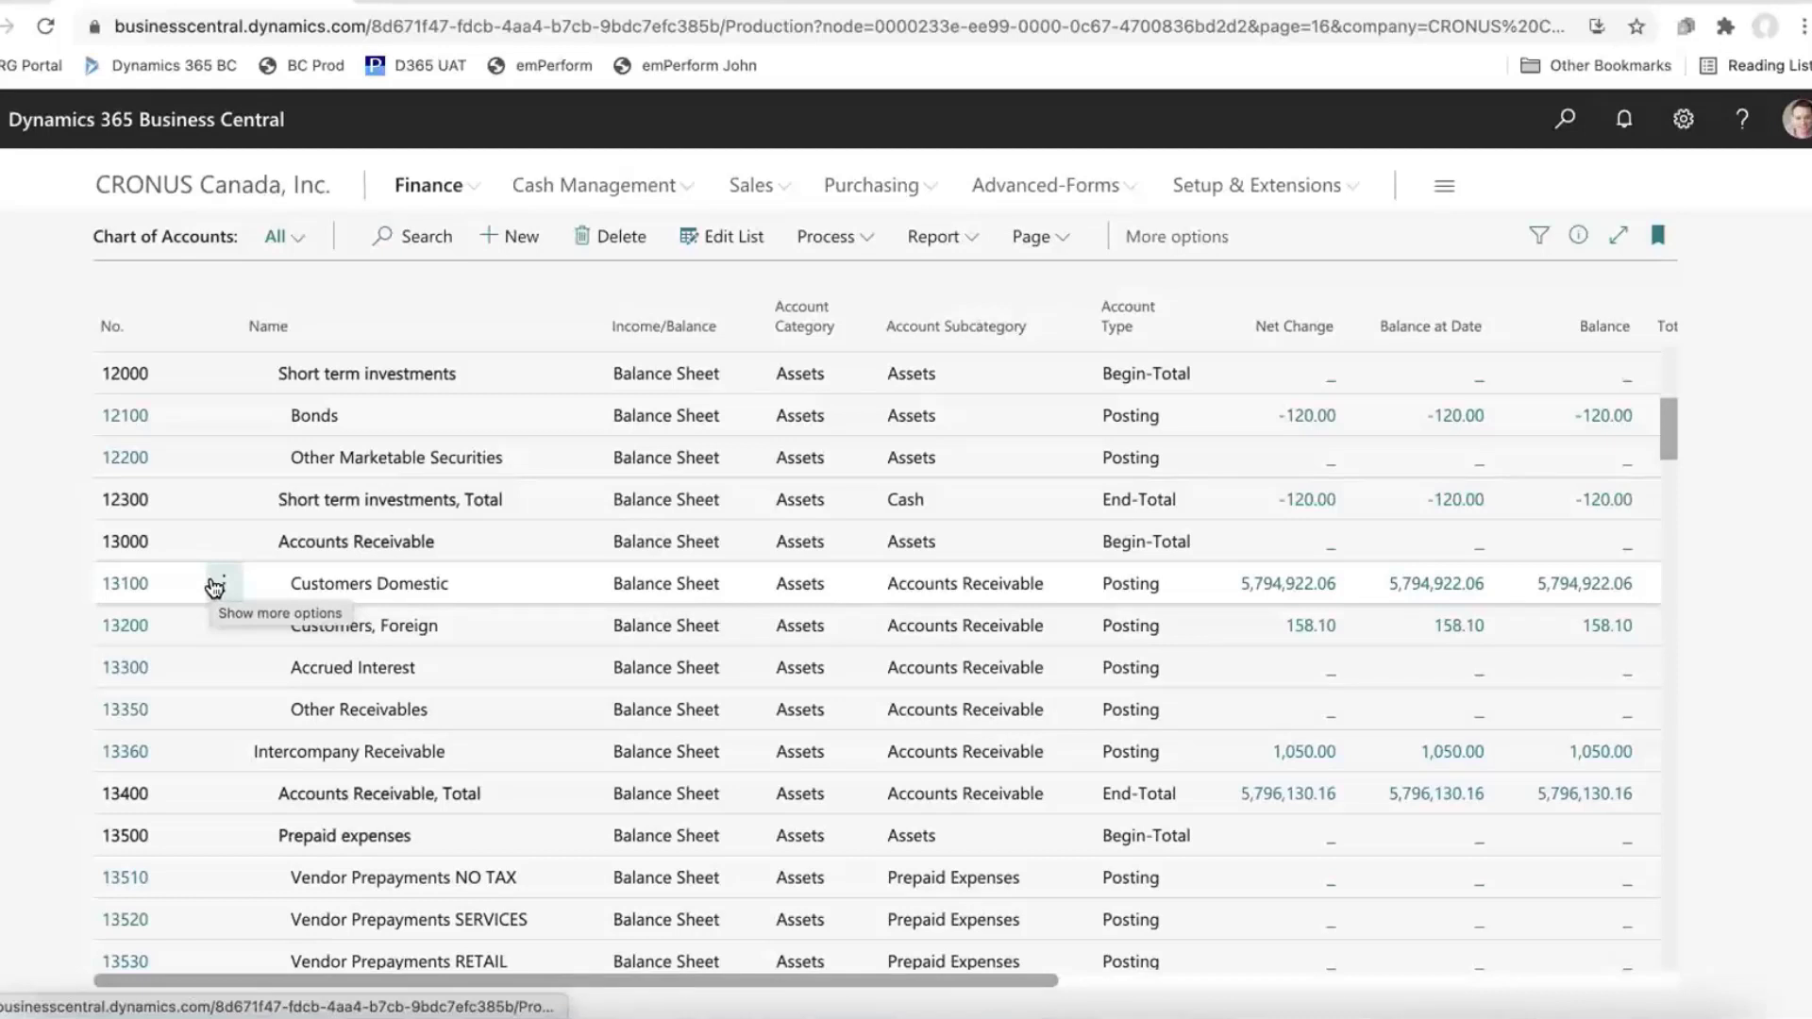
click(485, 541)
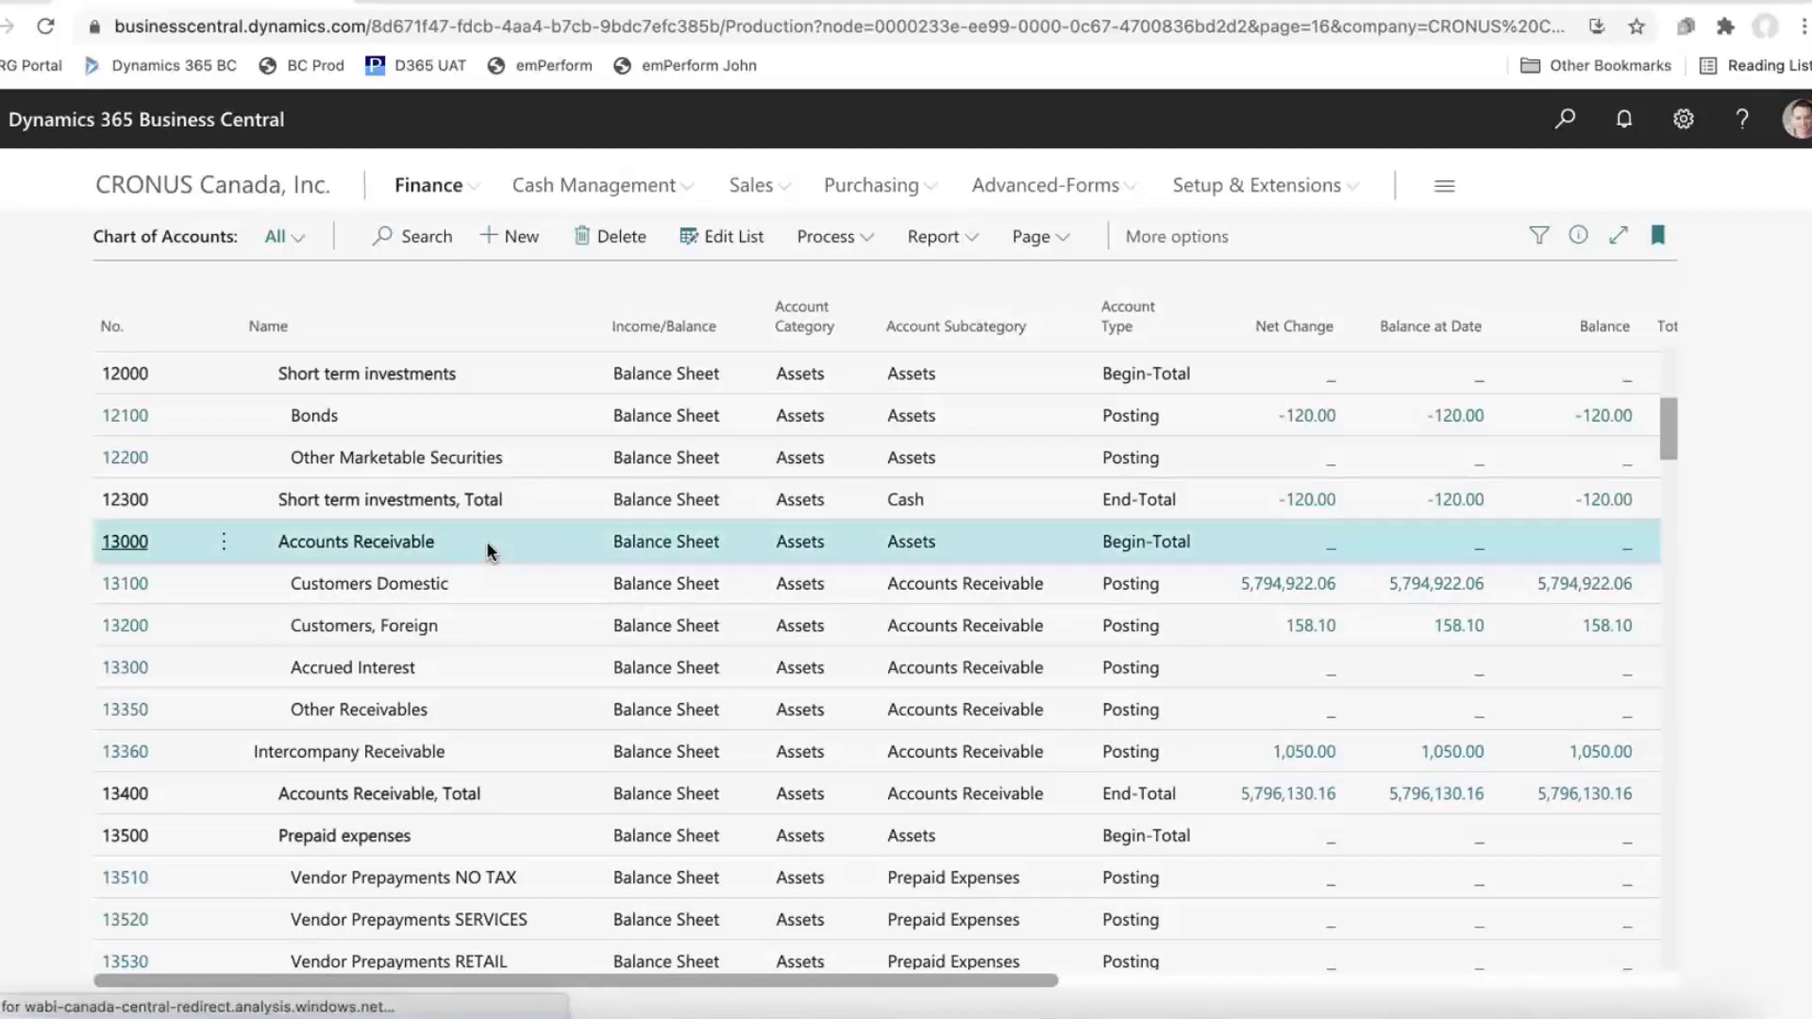
click(494, 789)
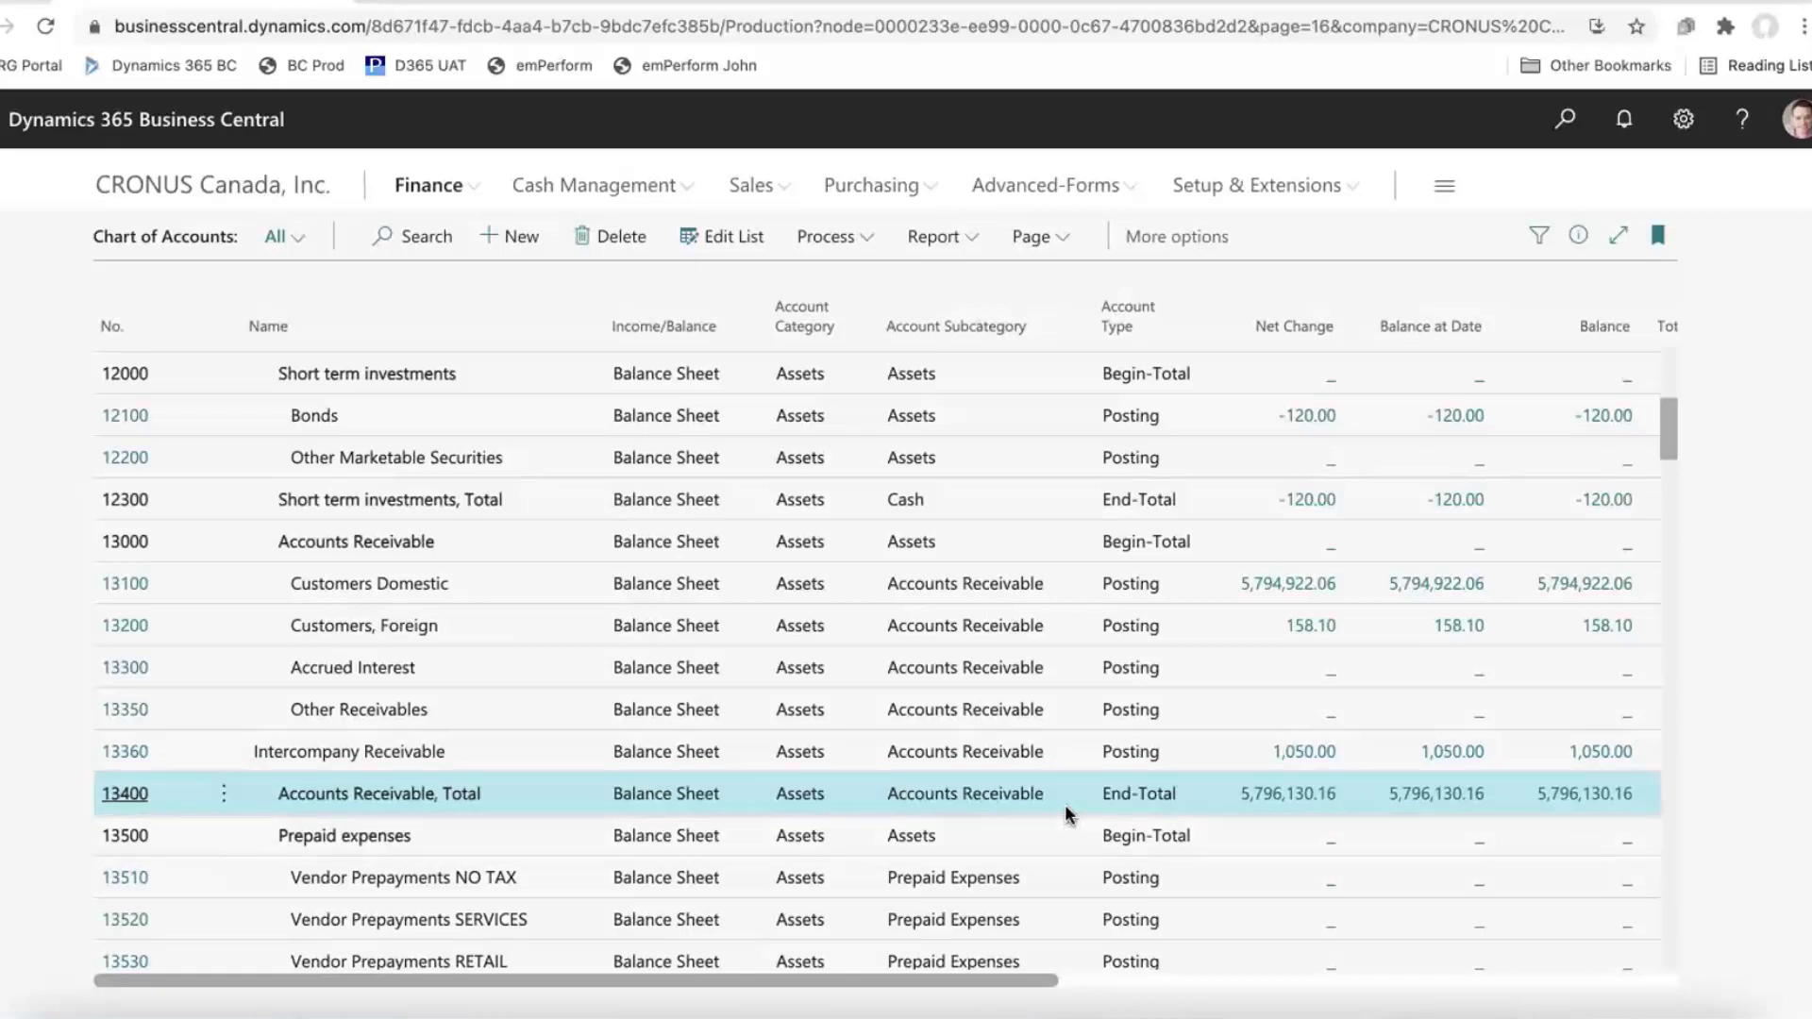
Step: Open the G/L account card for 13100 Customers Domestic, hide its details pane, and inspect the Account Type
click(126, 583)
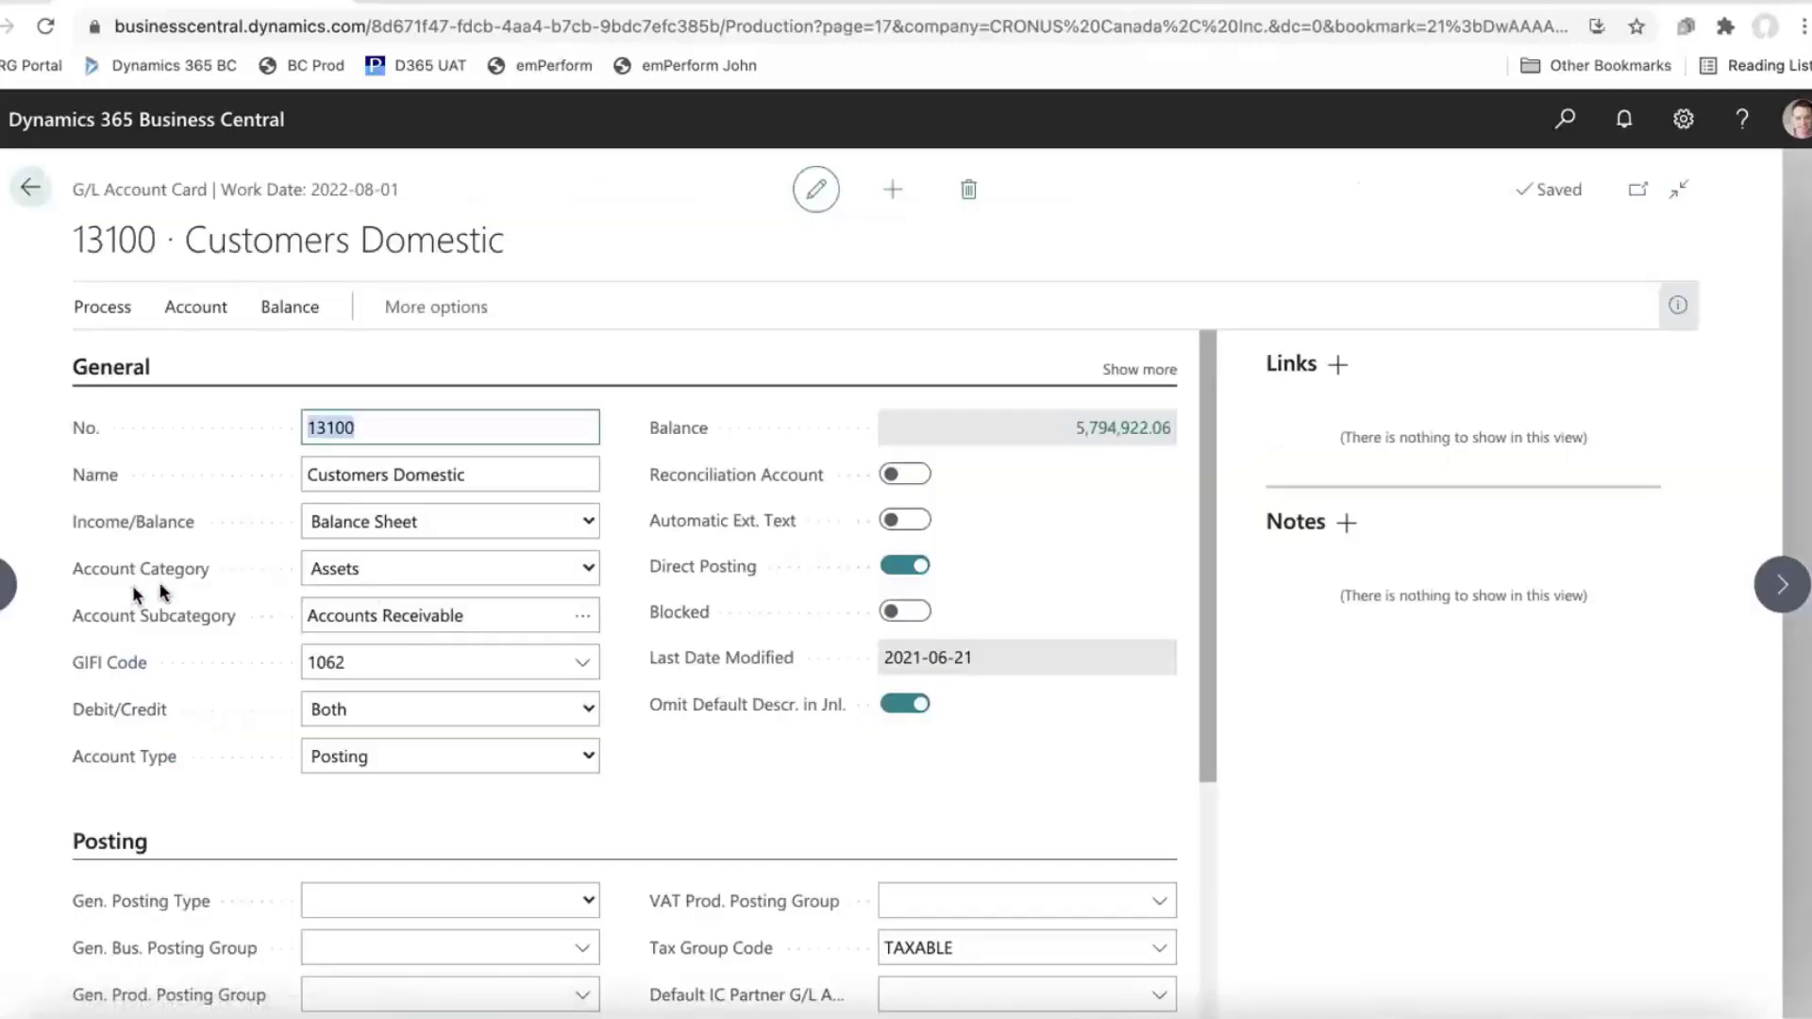
click(1677, 305)
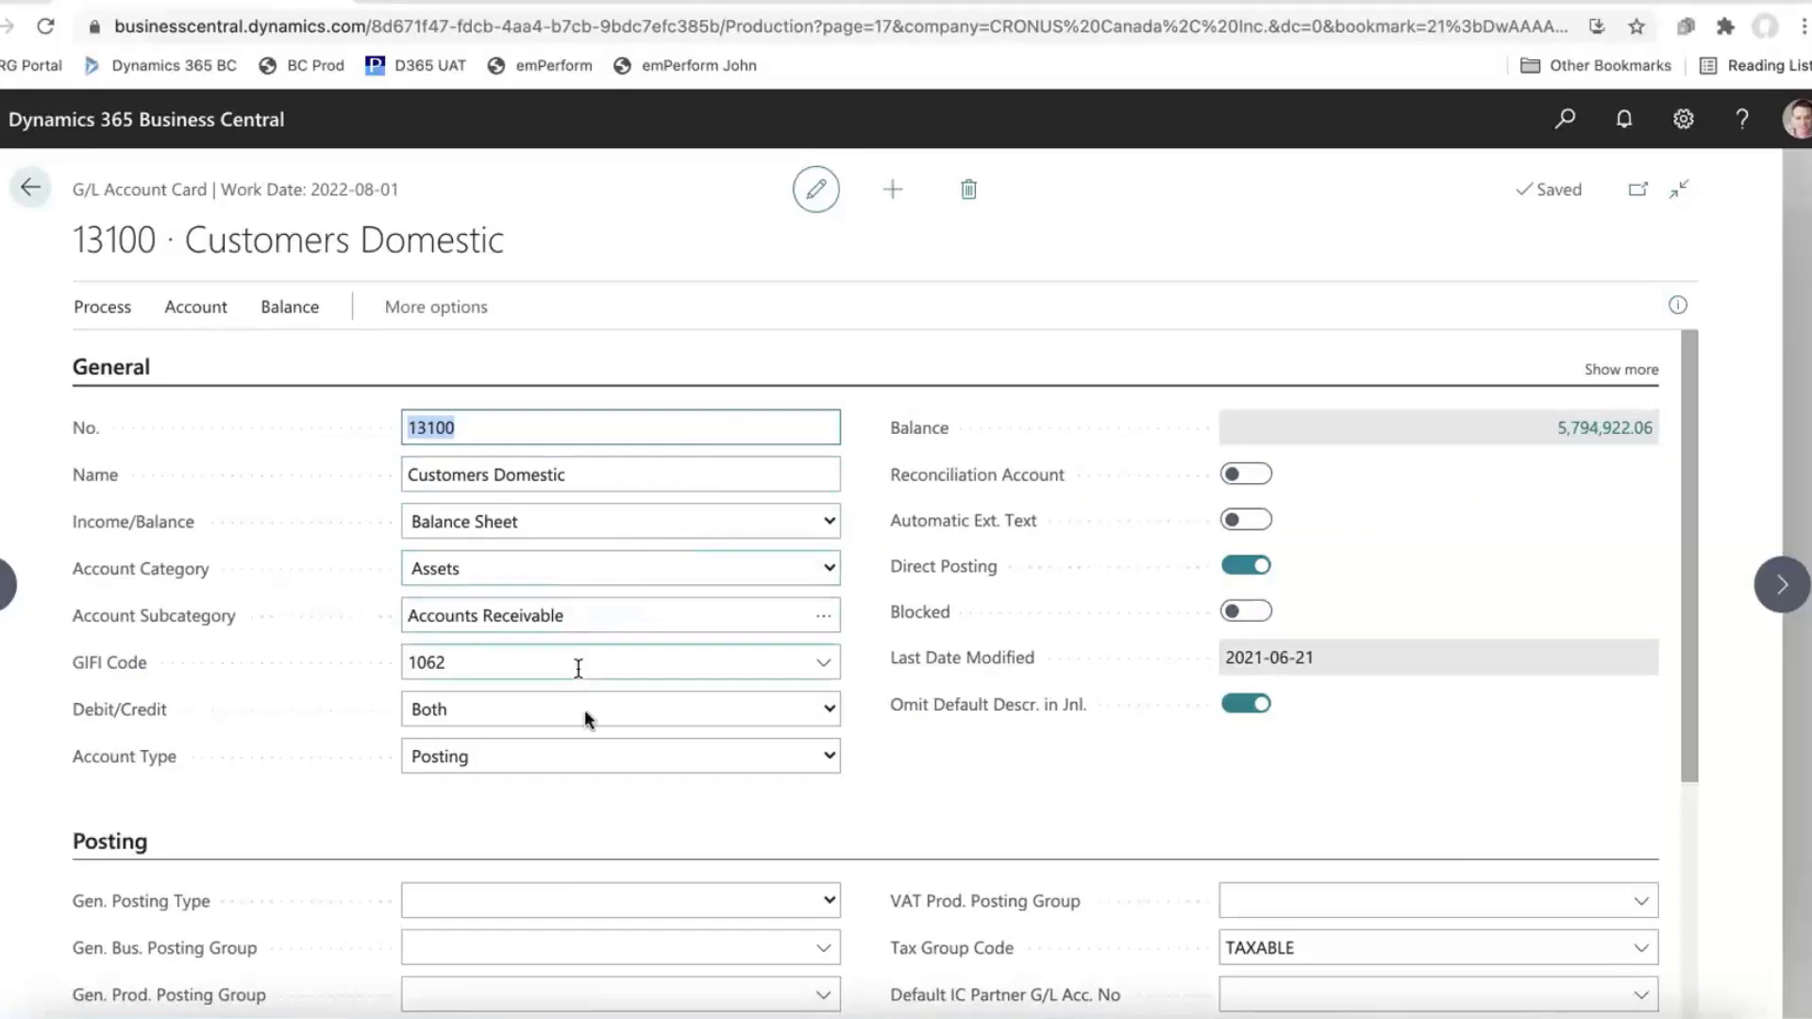
click(568, 756)
click(564, 757)
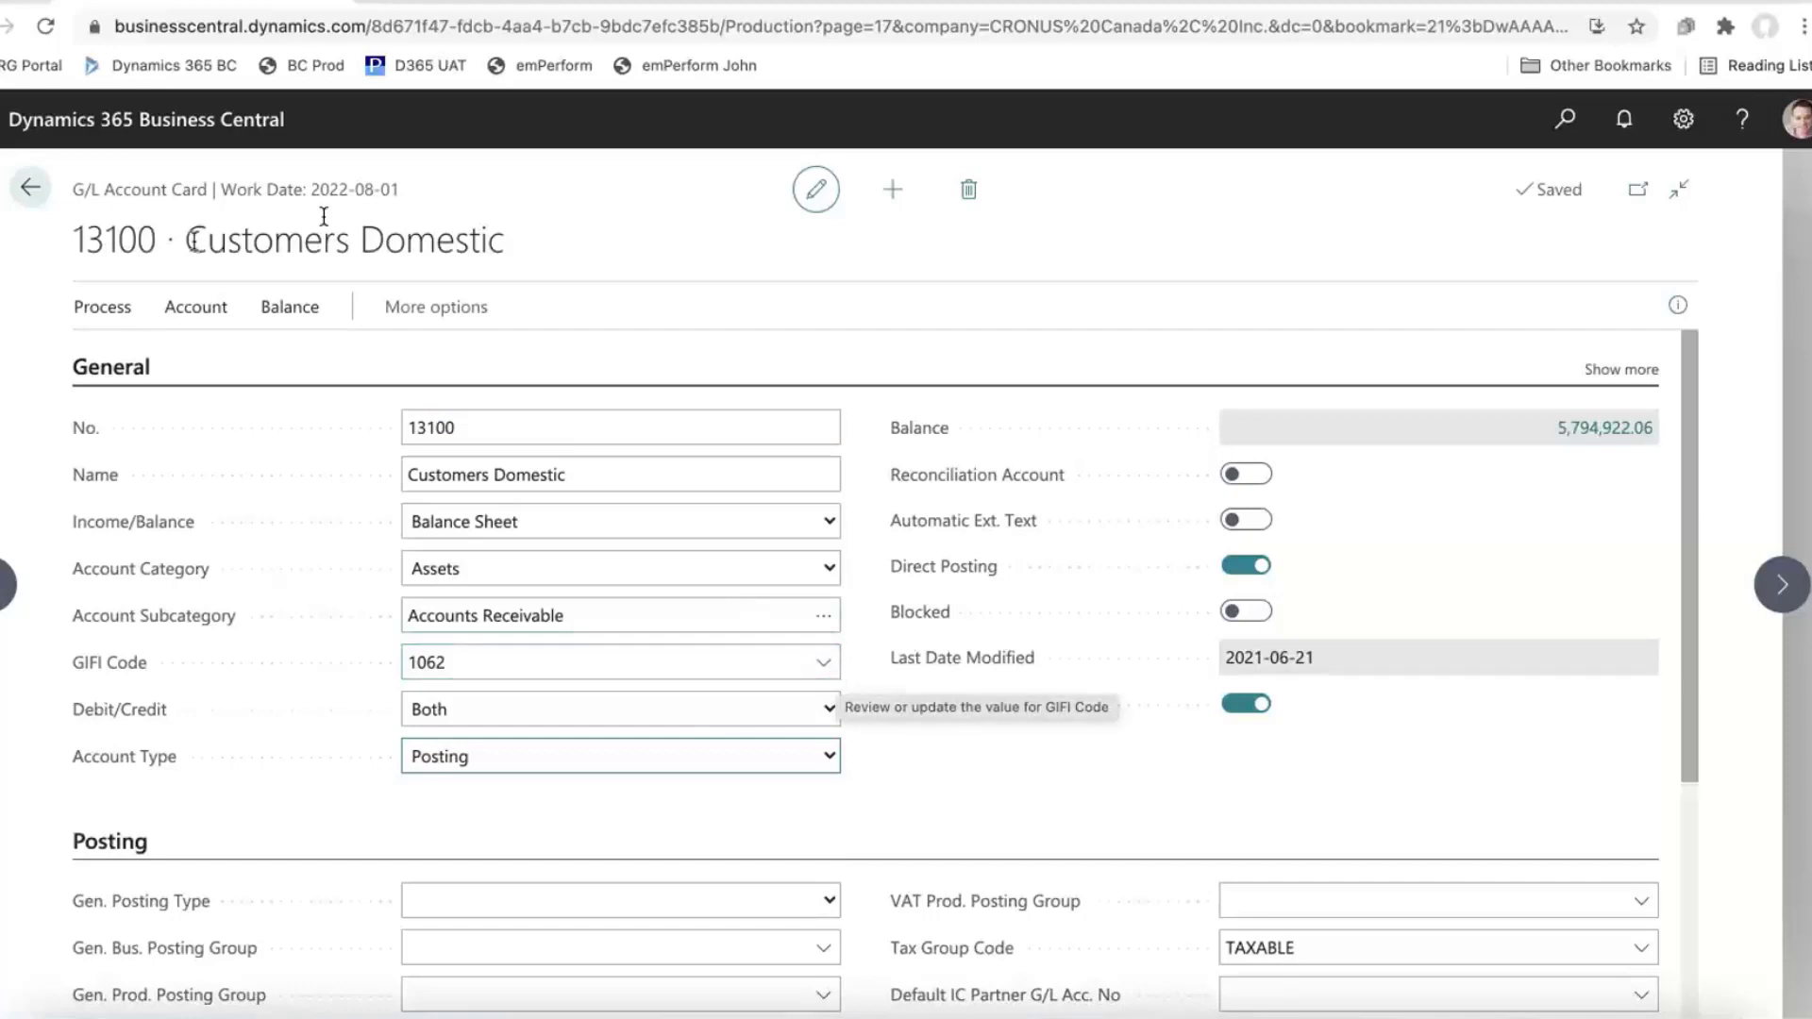
Step: Leave the G/L account card and open the Dimensions list from the Finance area
click(31, 187)
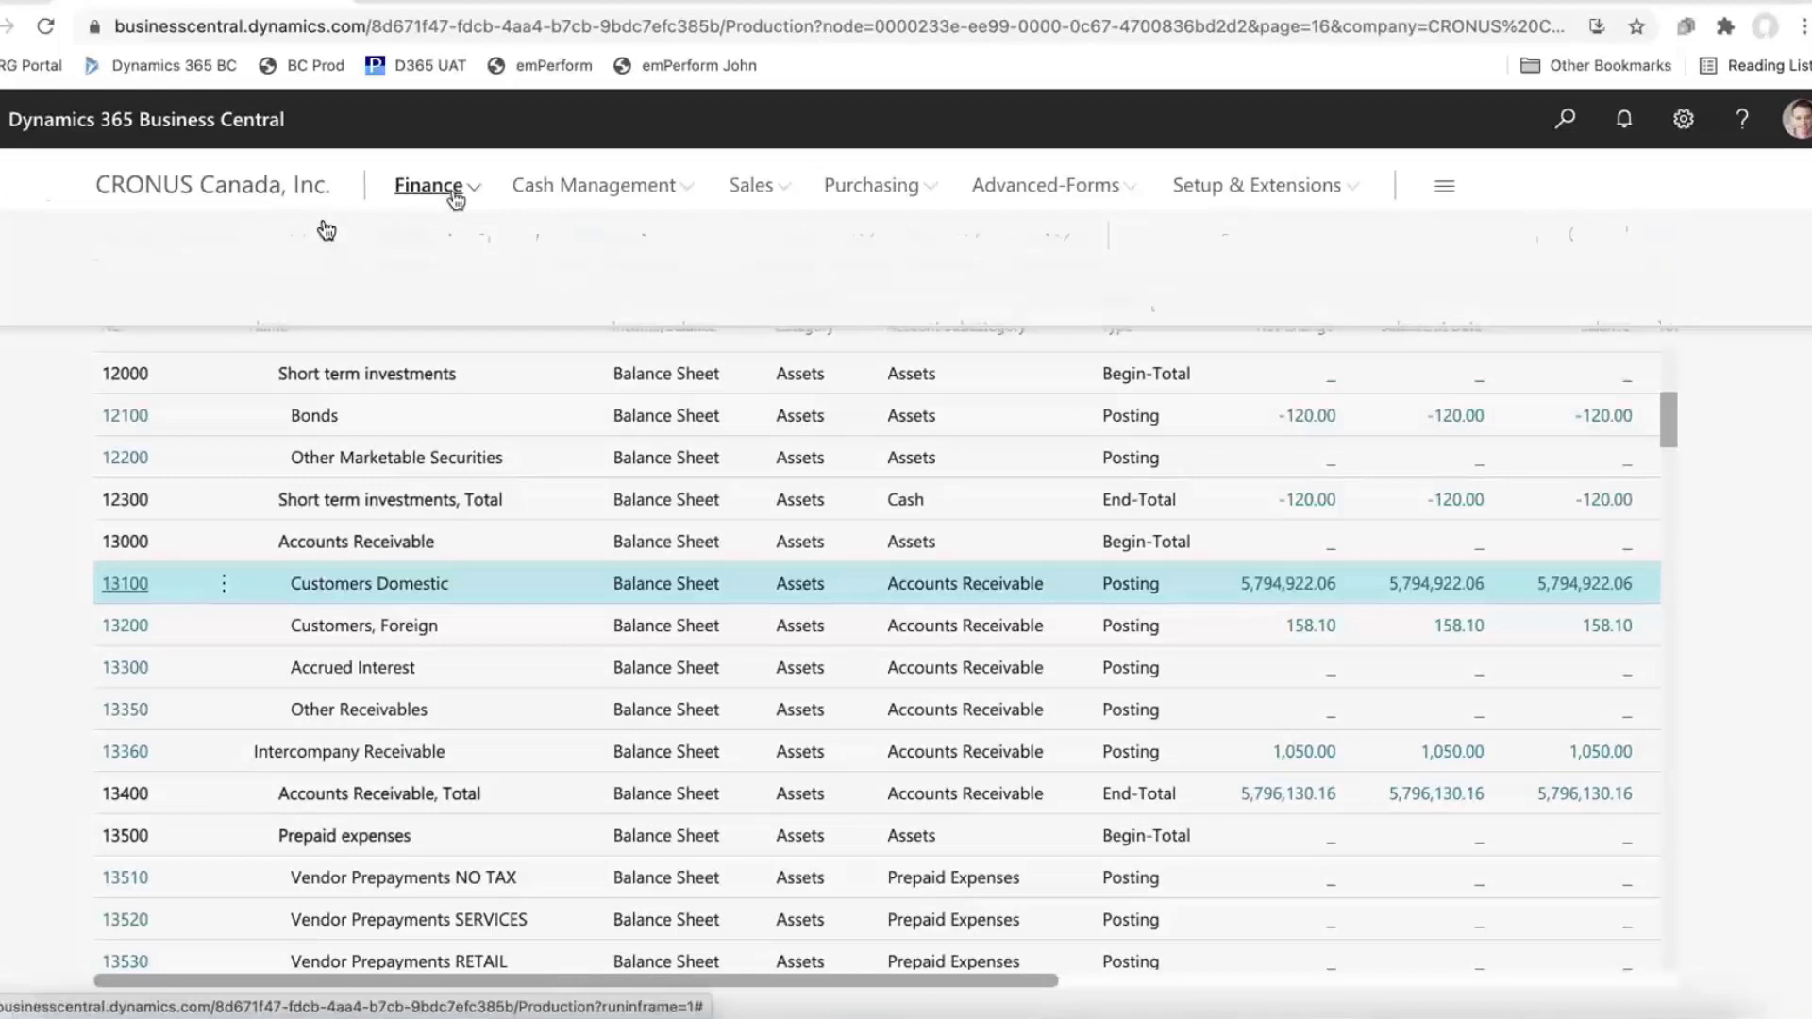
click(454, 193)
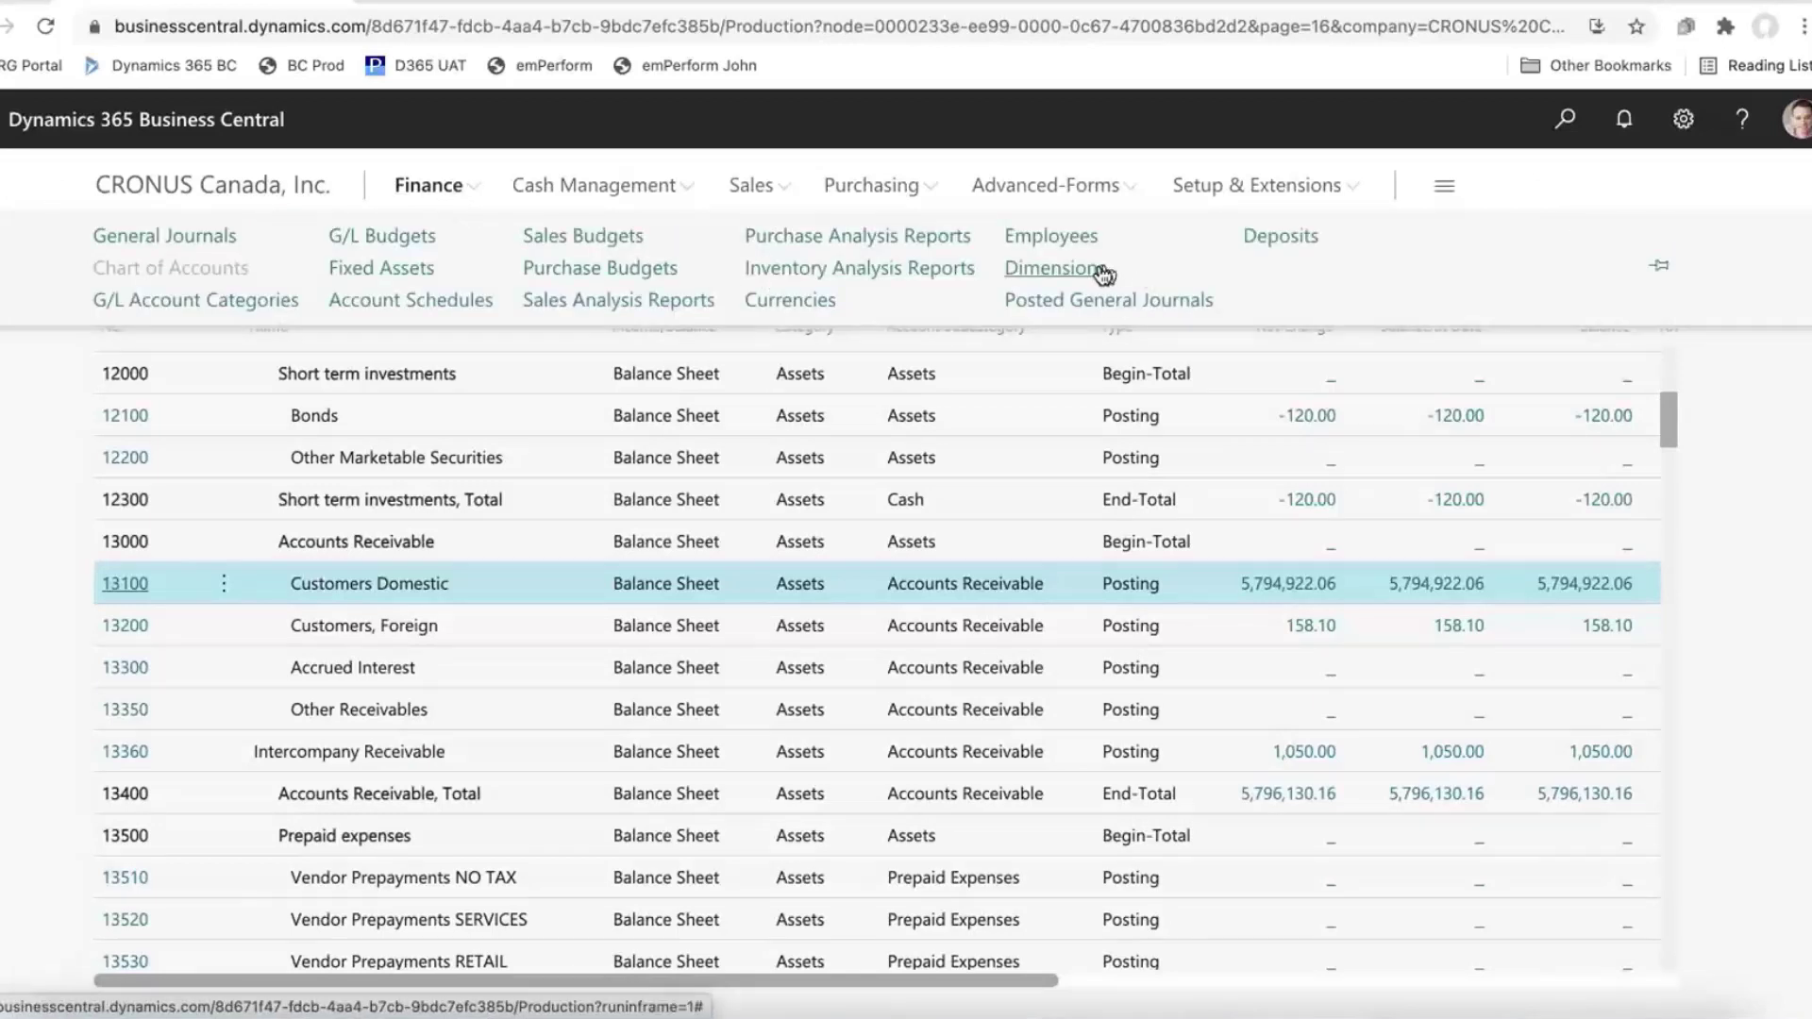
click(1052, 268)
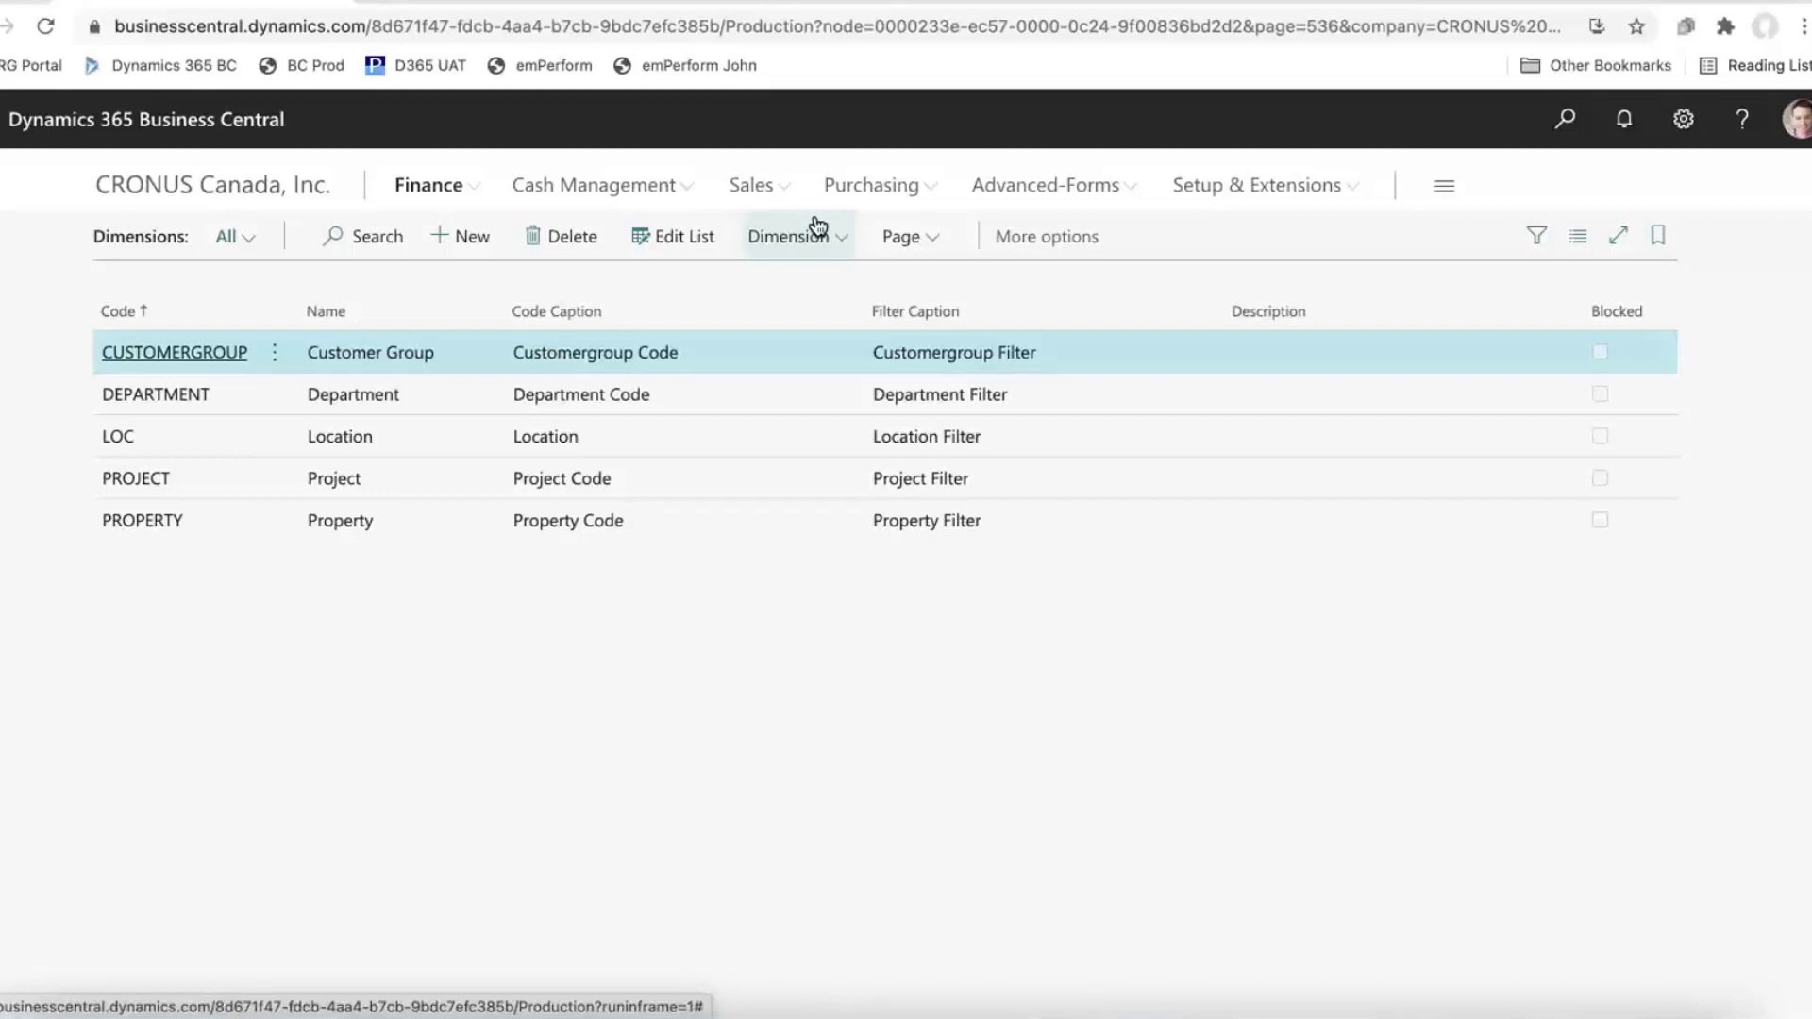
Step: Open the Trey Research customer card and show its default dimensions
click(782, 188)
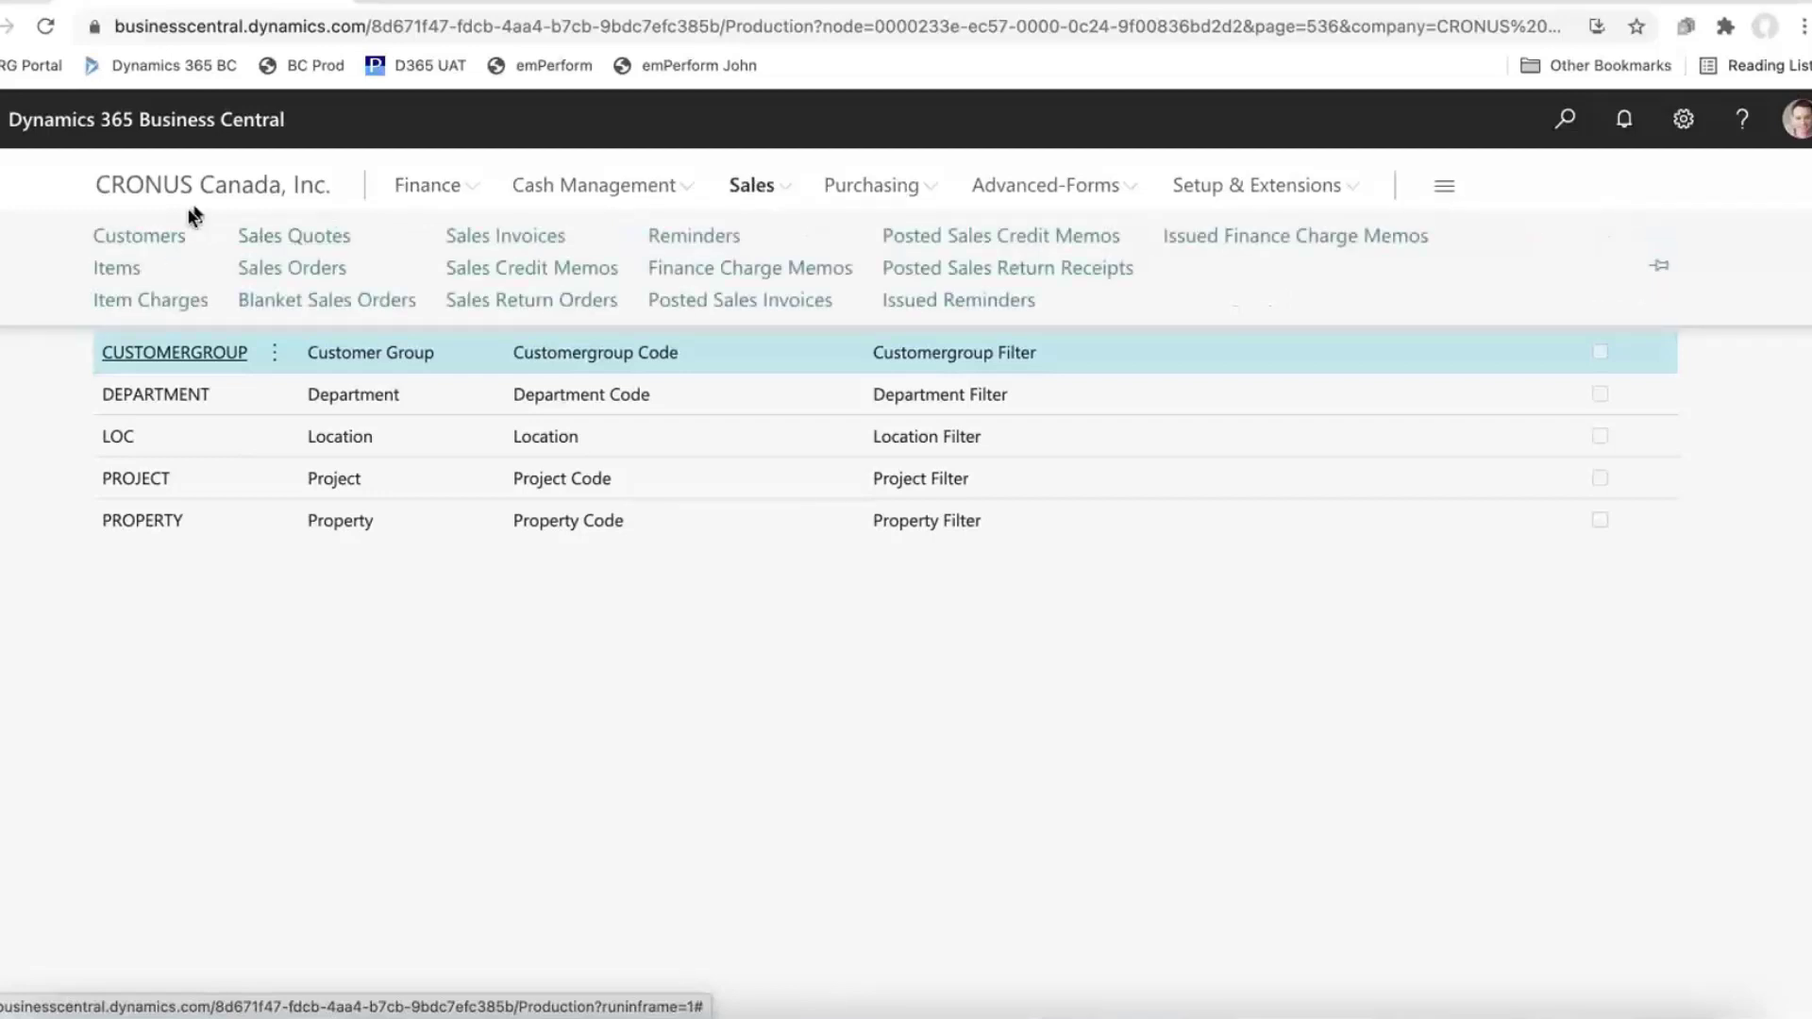
click(170, 238)
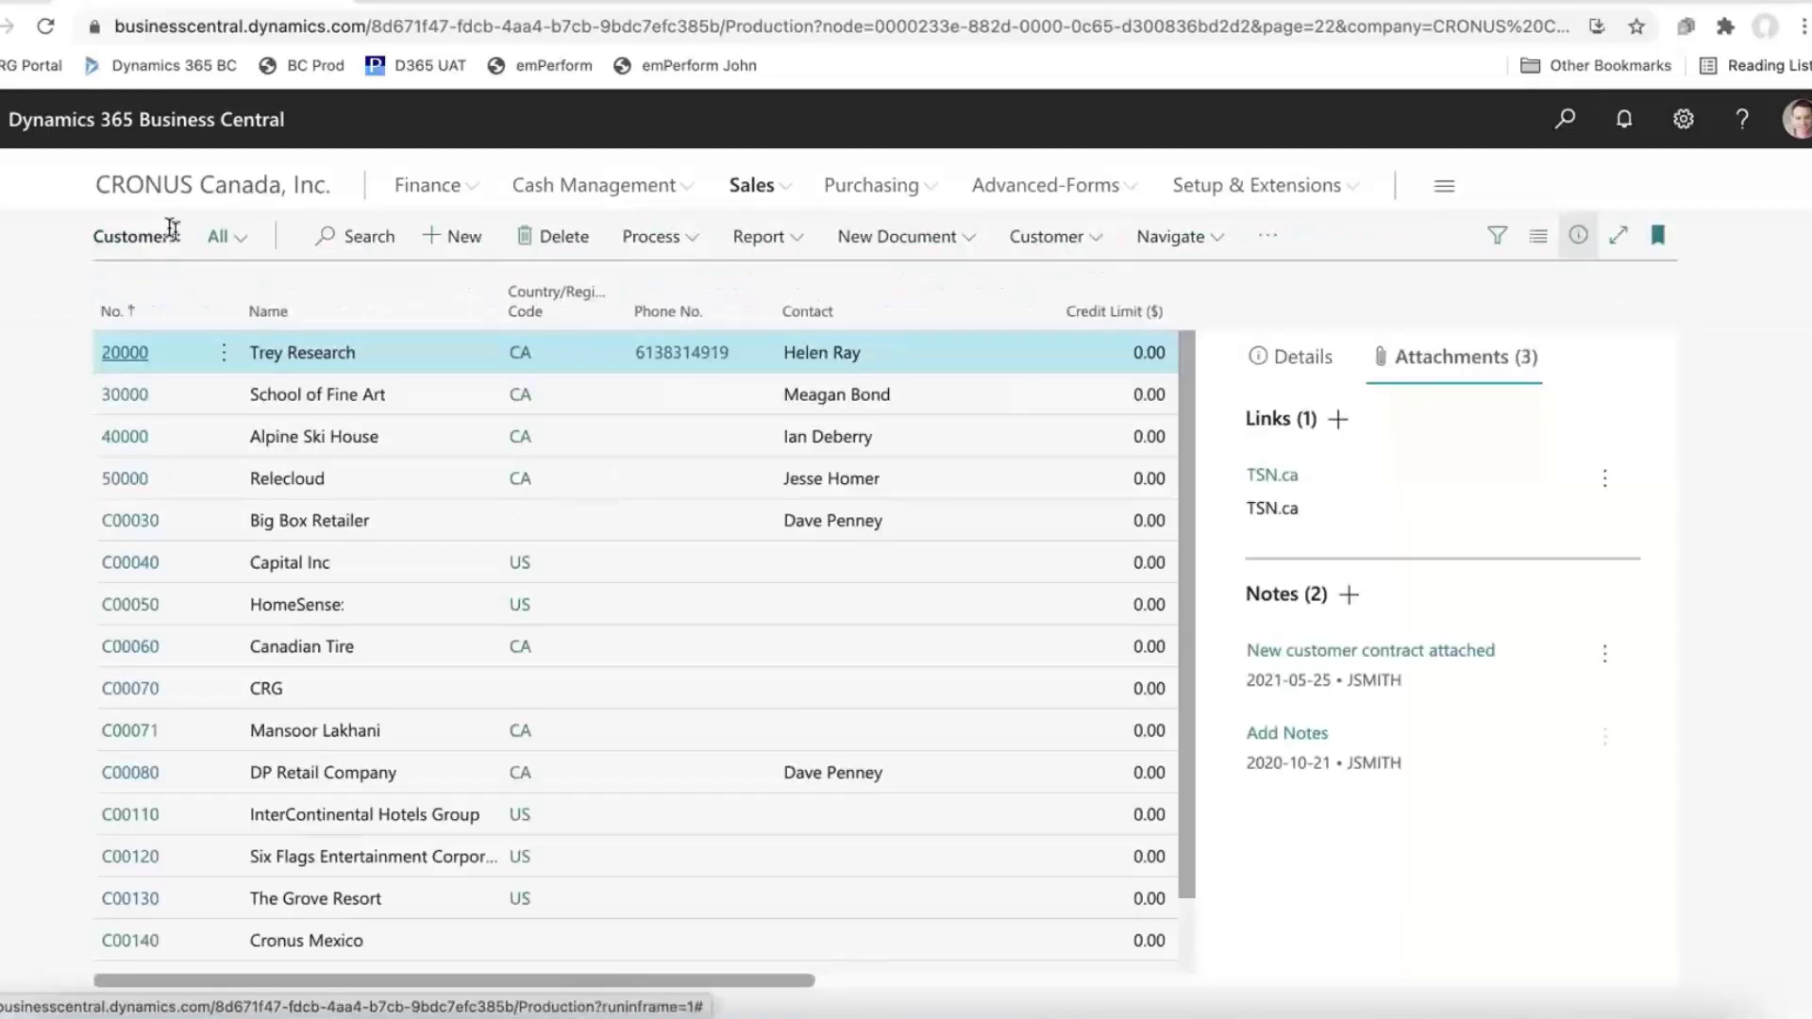
click(125, 353)
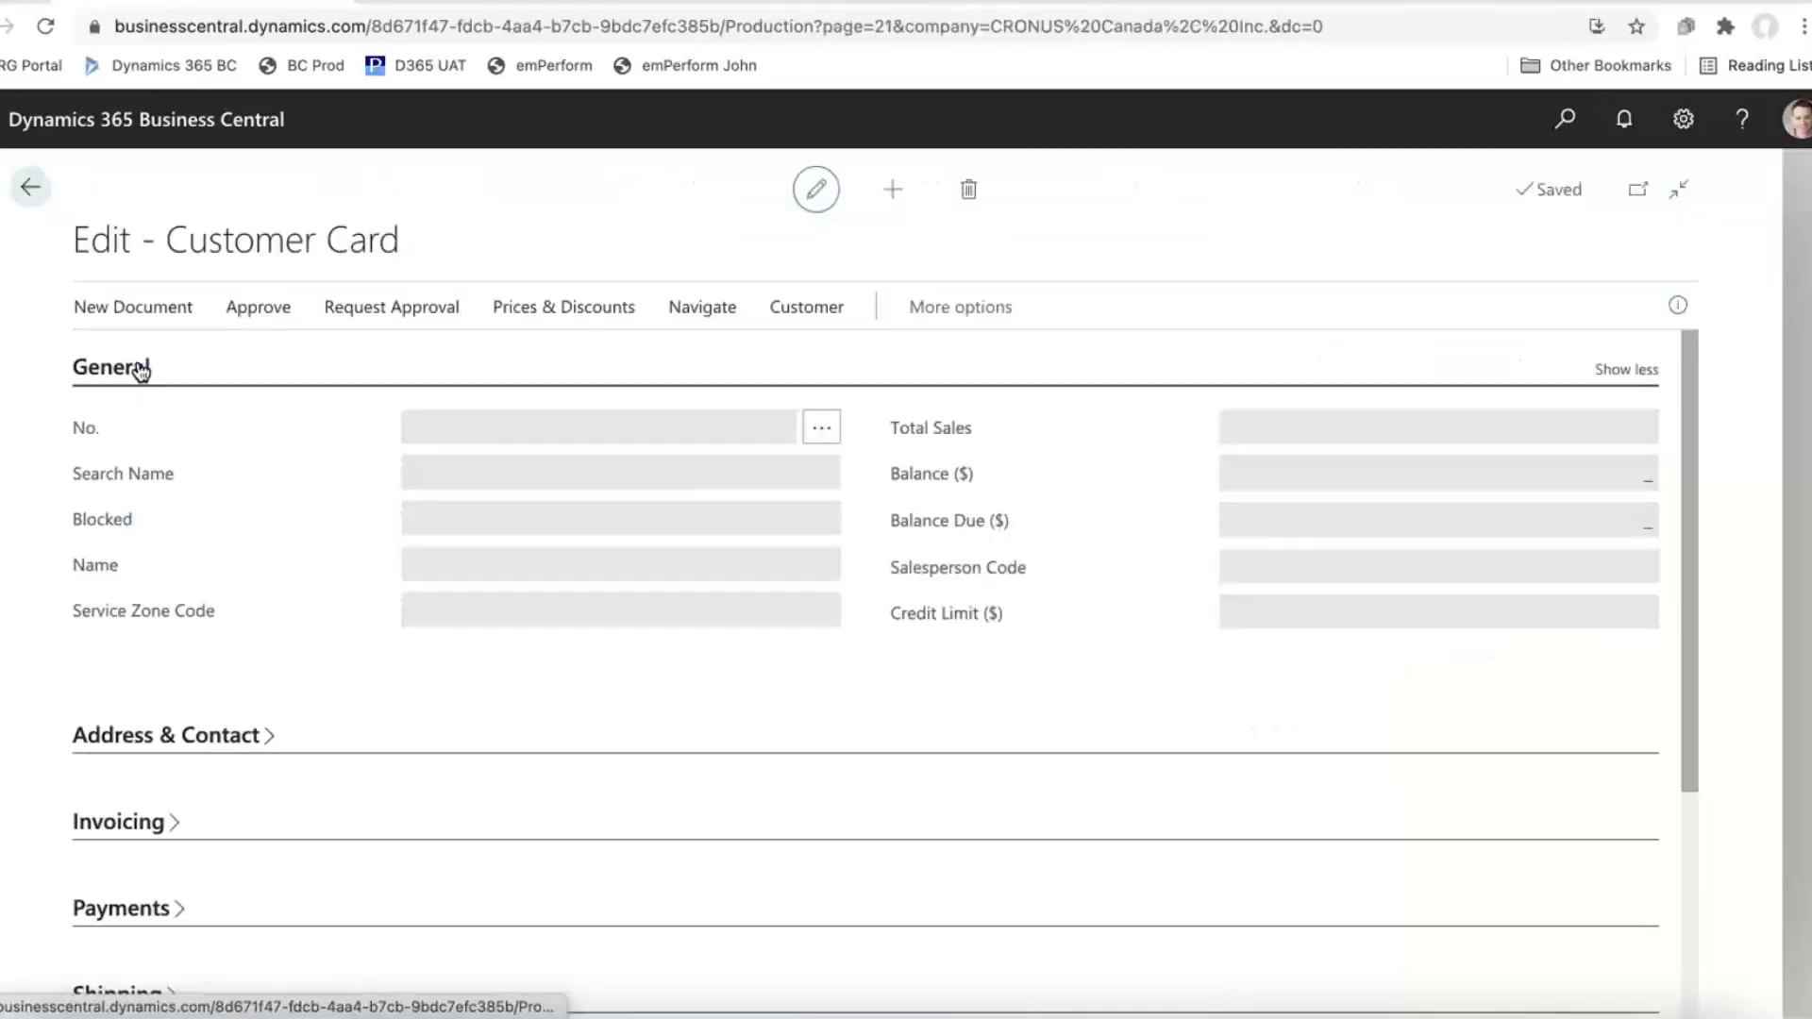
click(710, 307)
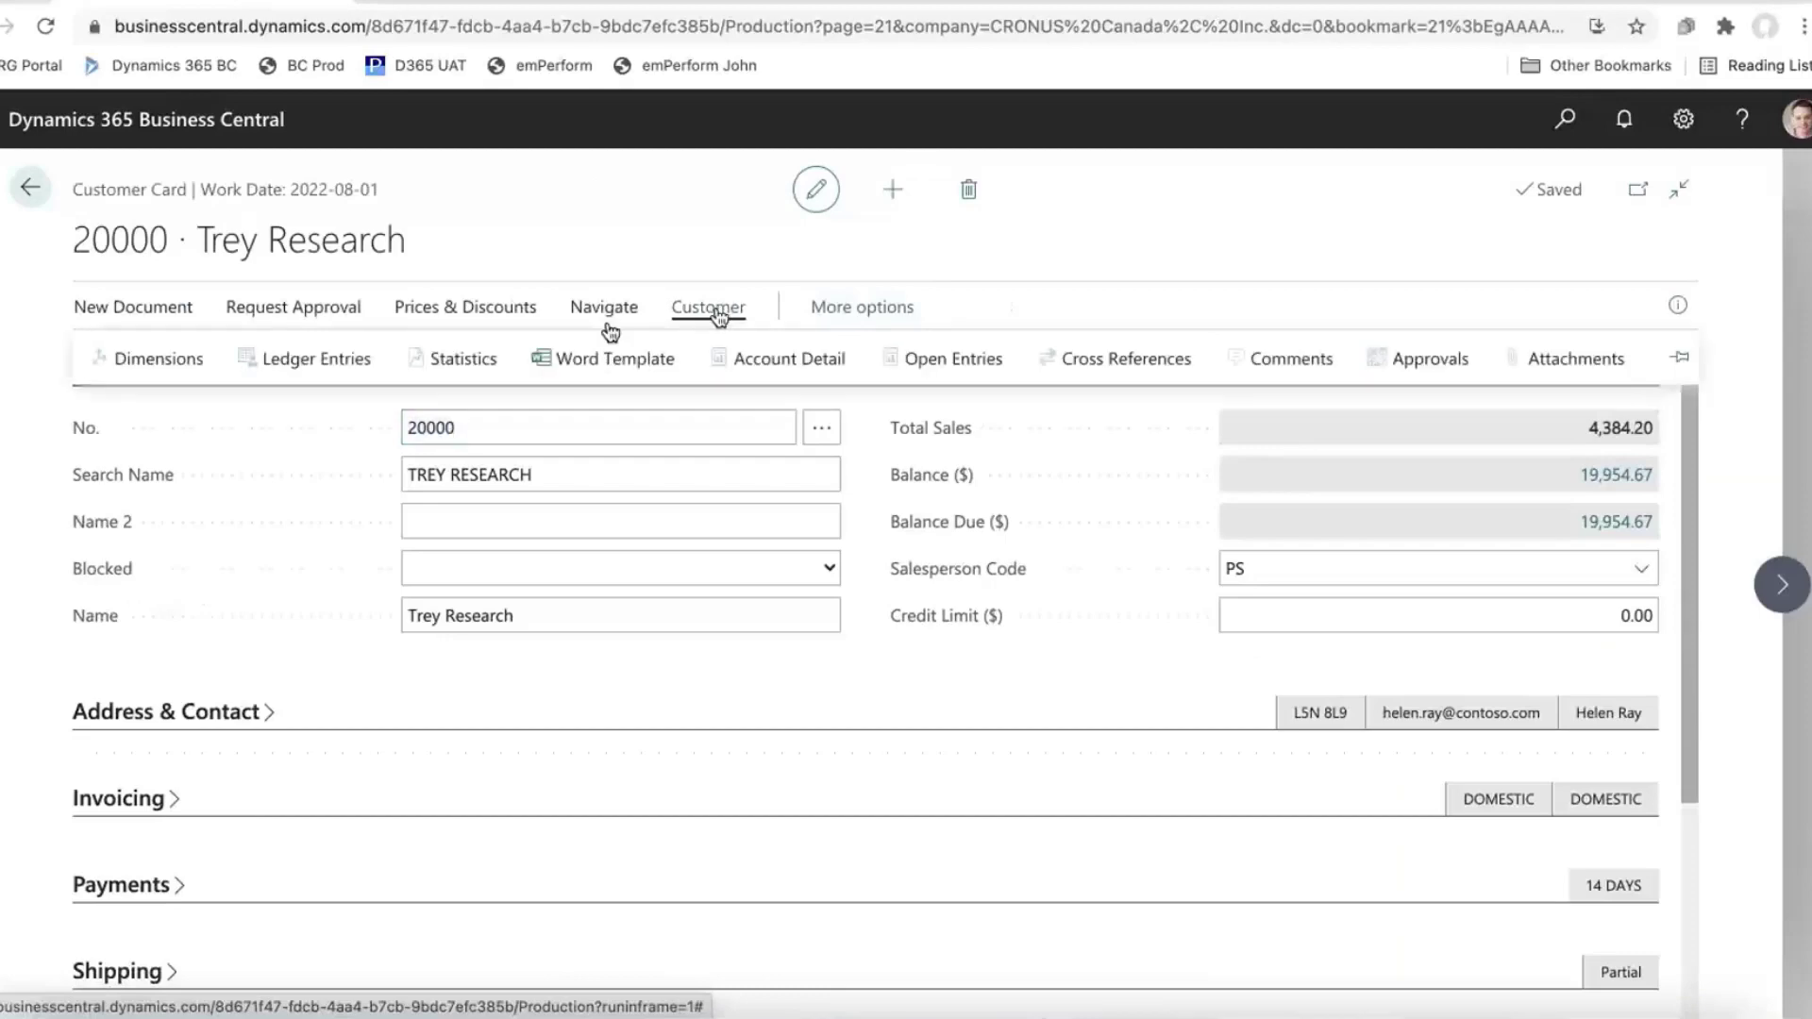
click(166, 377)
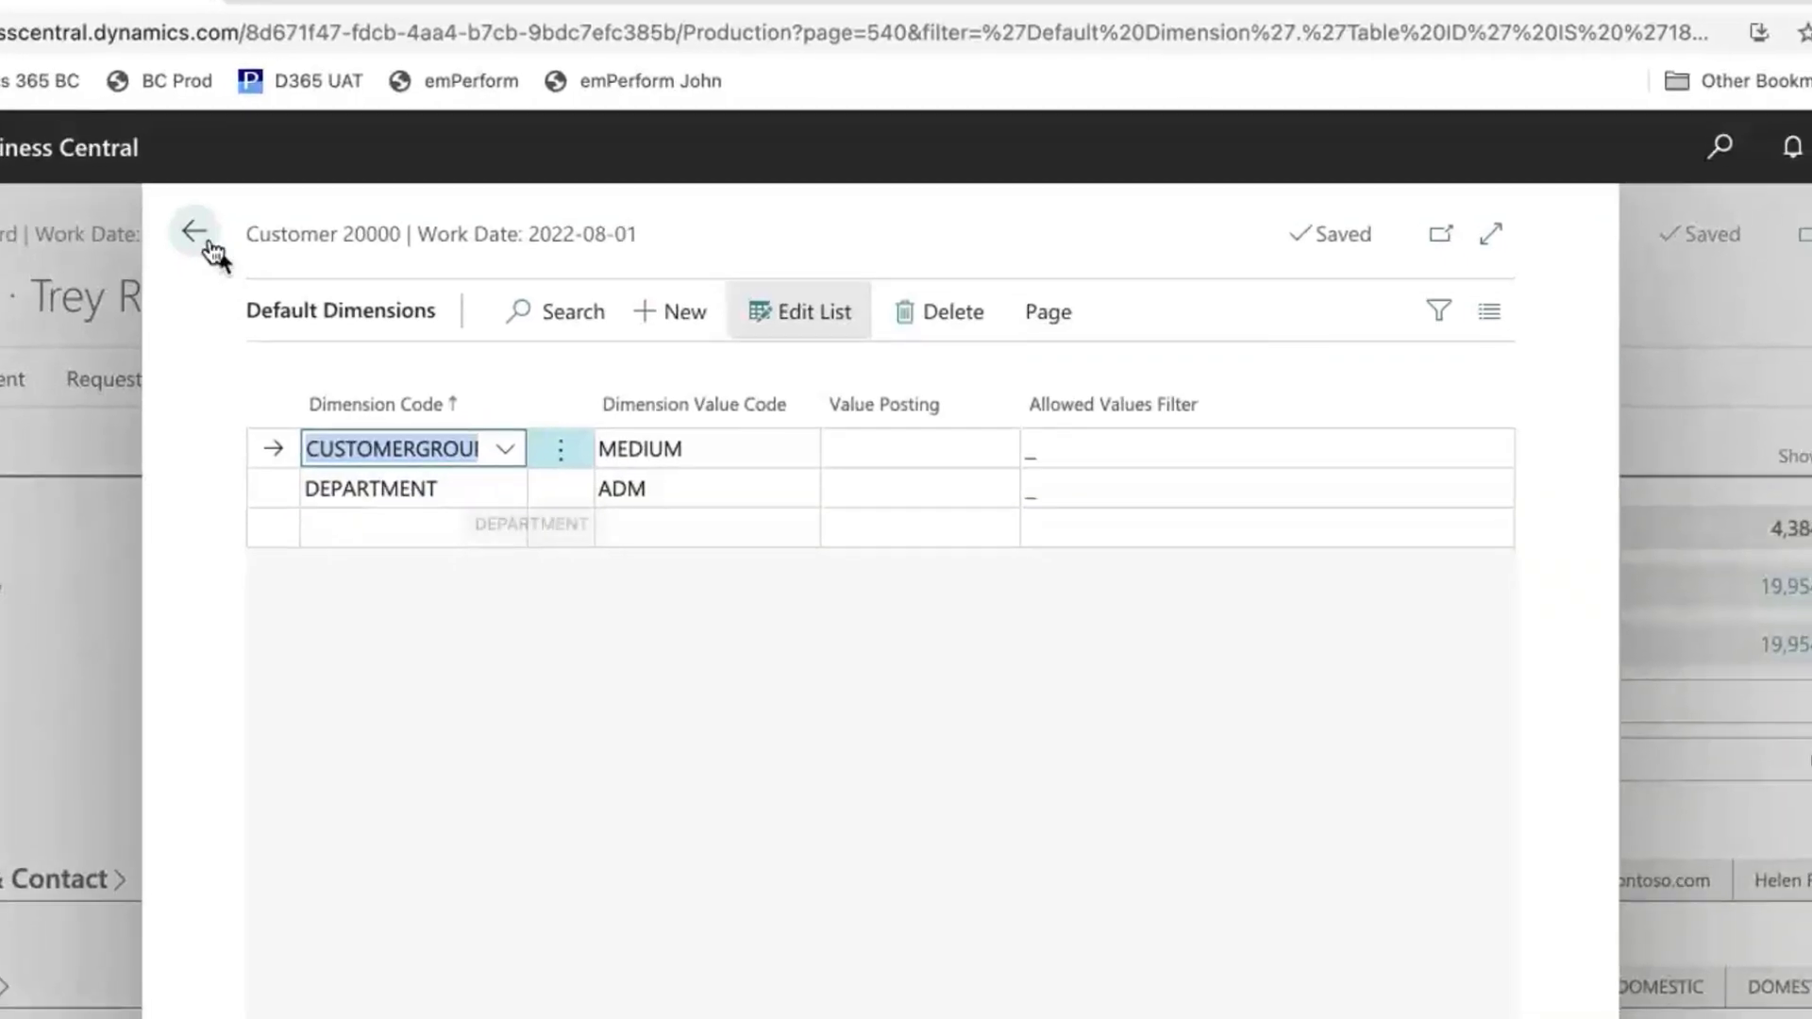
Step: Close the default dimensions and the customer card, and return to the CRONUS Canada, Inc. home page
click(173, 238)
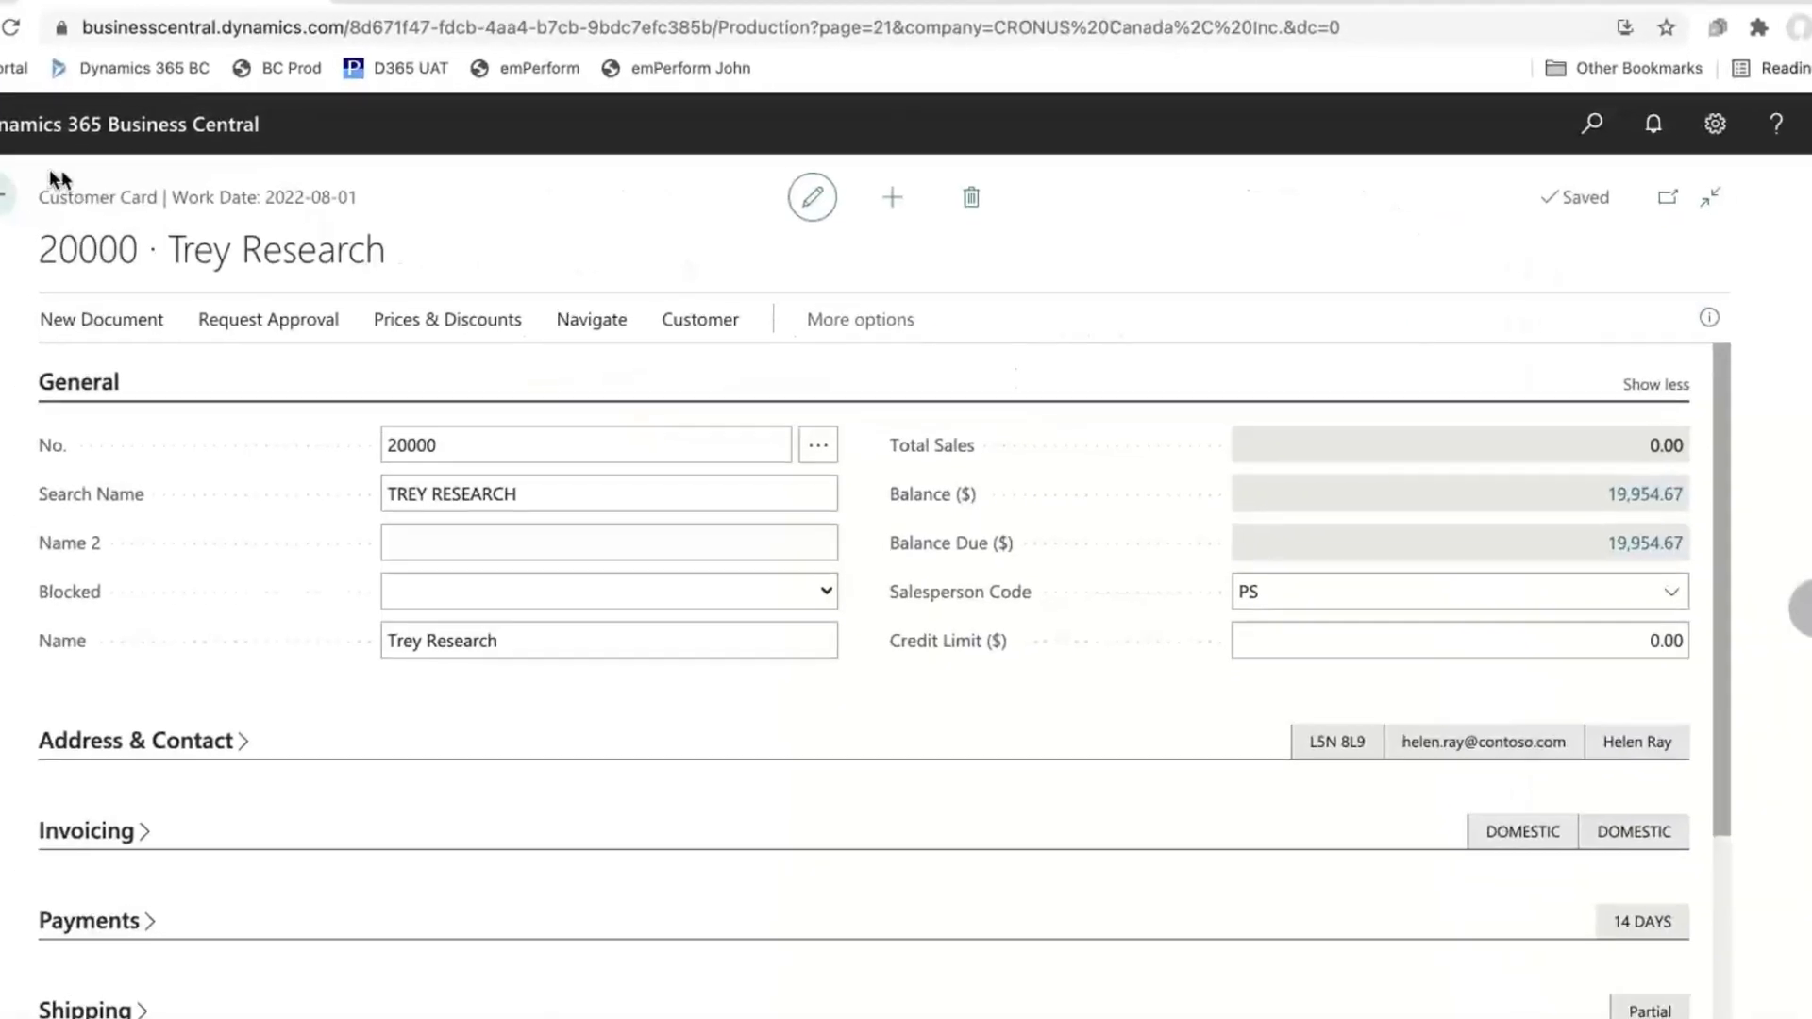
click(7, 197)
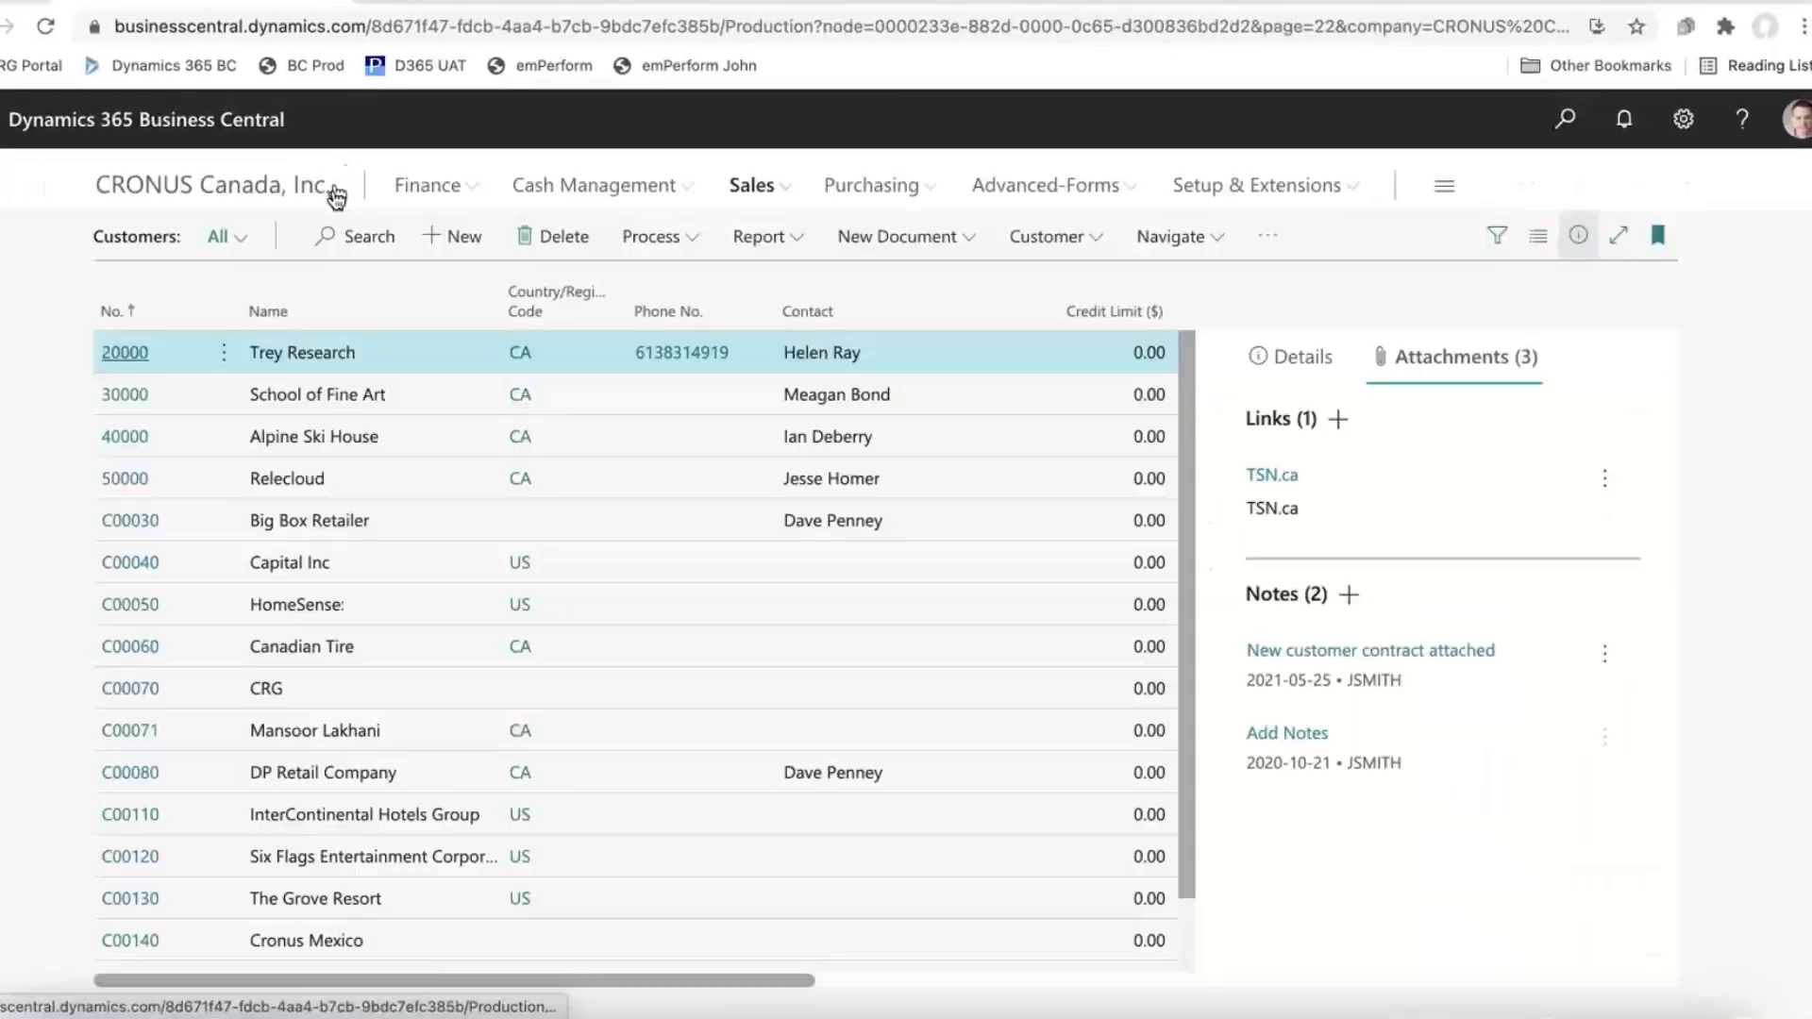
click(261, 193)
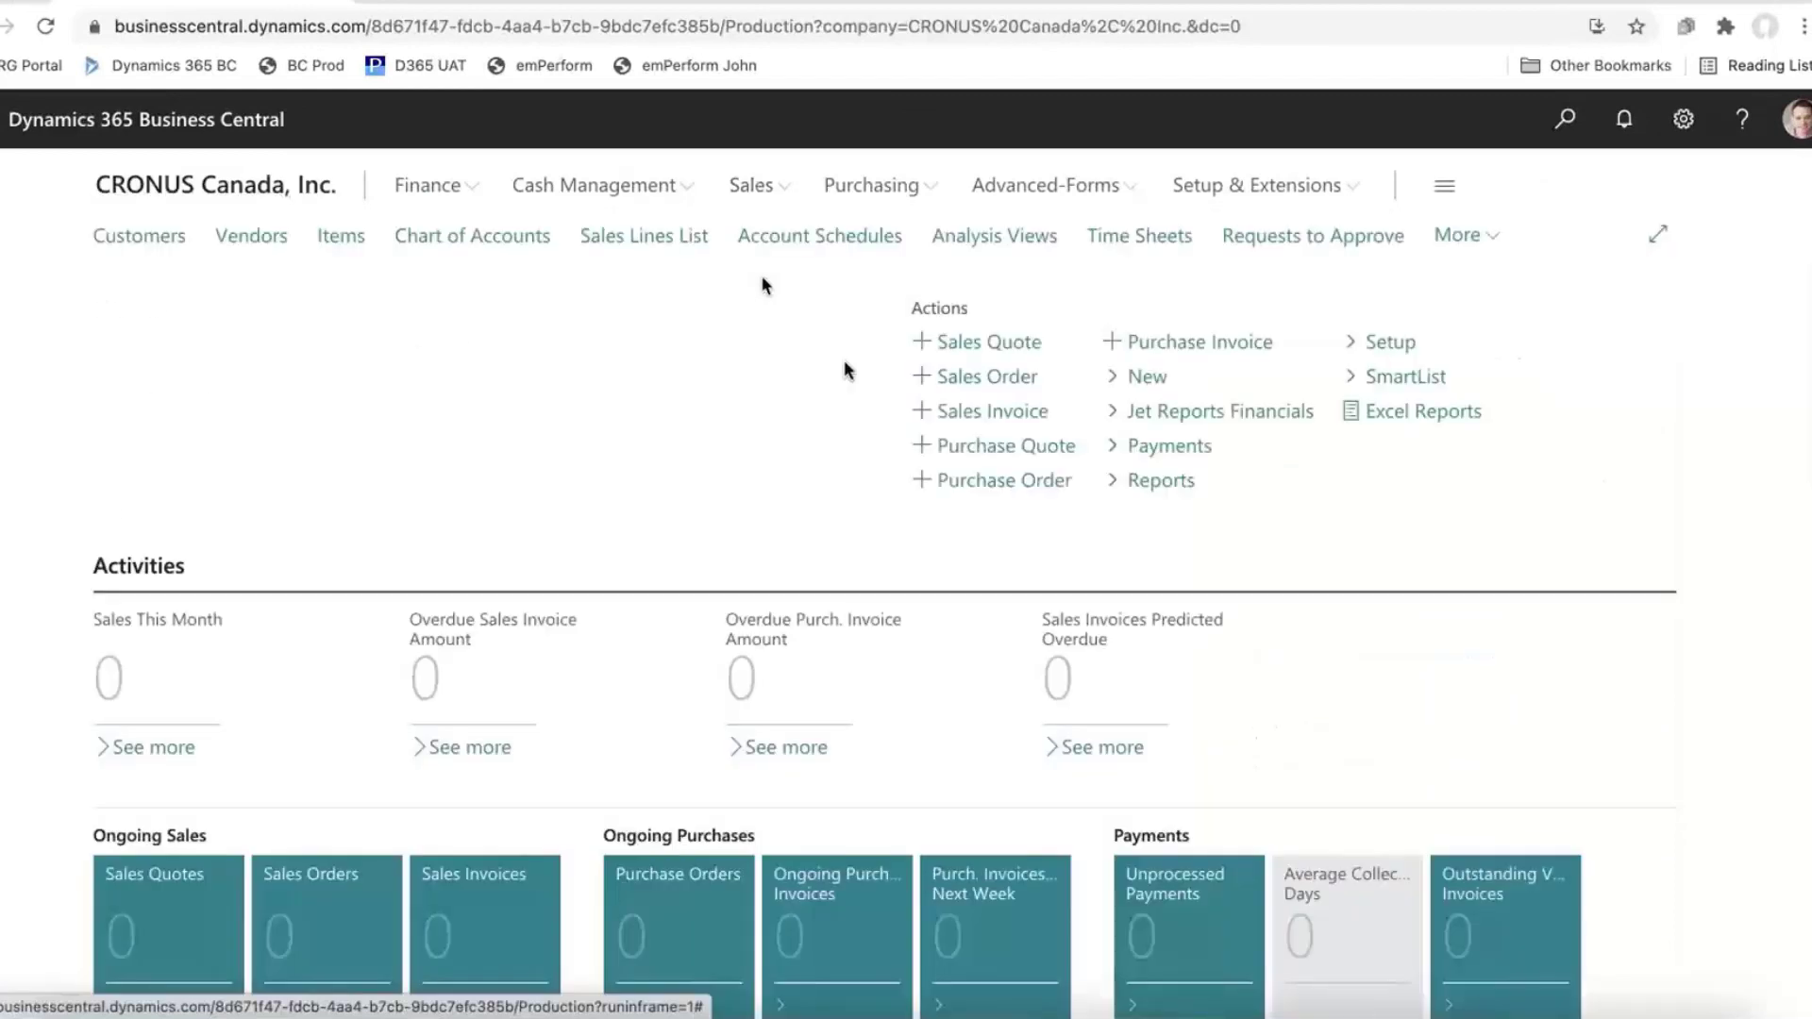
Step: Open the Income Statement report from the home page, clear its Department Filter, and preview the report
click(1170, 481)
mouse_move(1132, 520)
click(1301, 564)
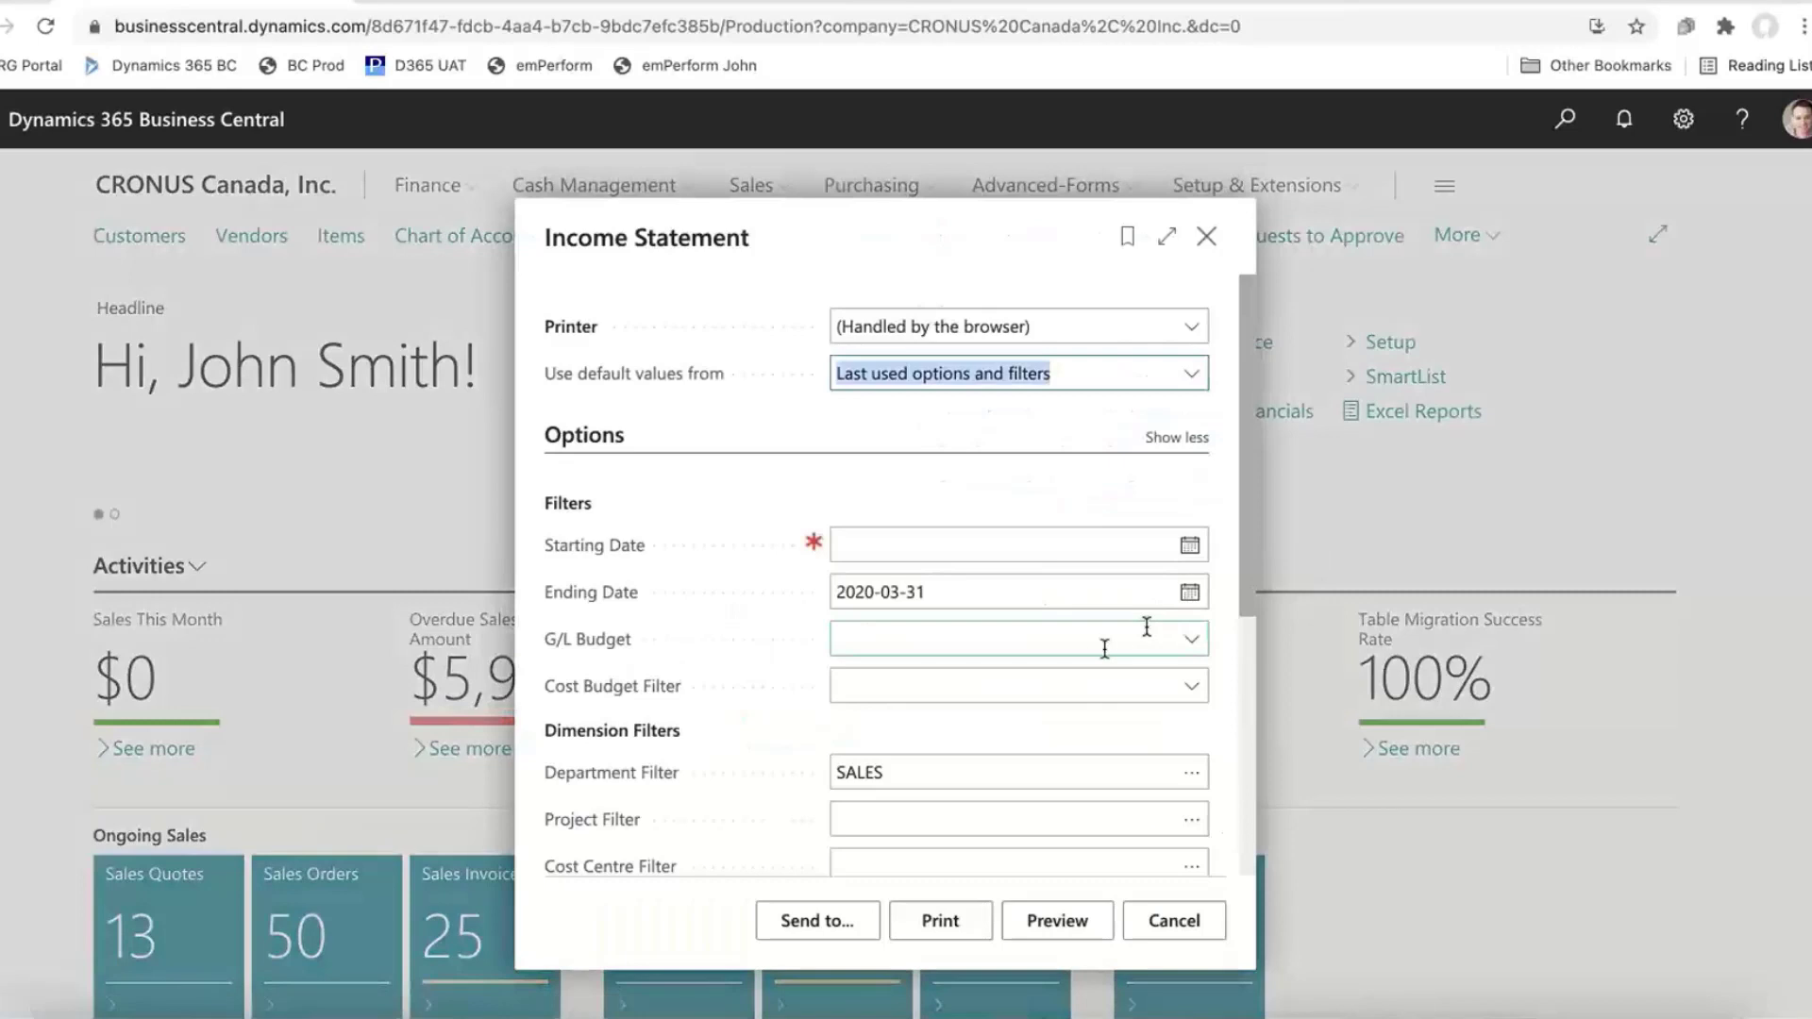
click(1000, 767)
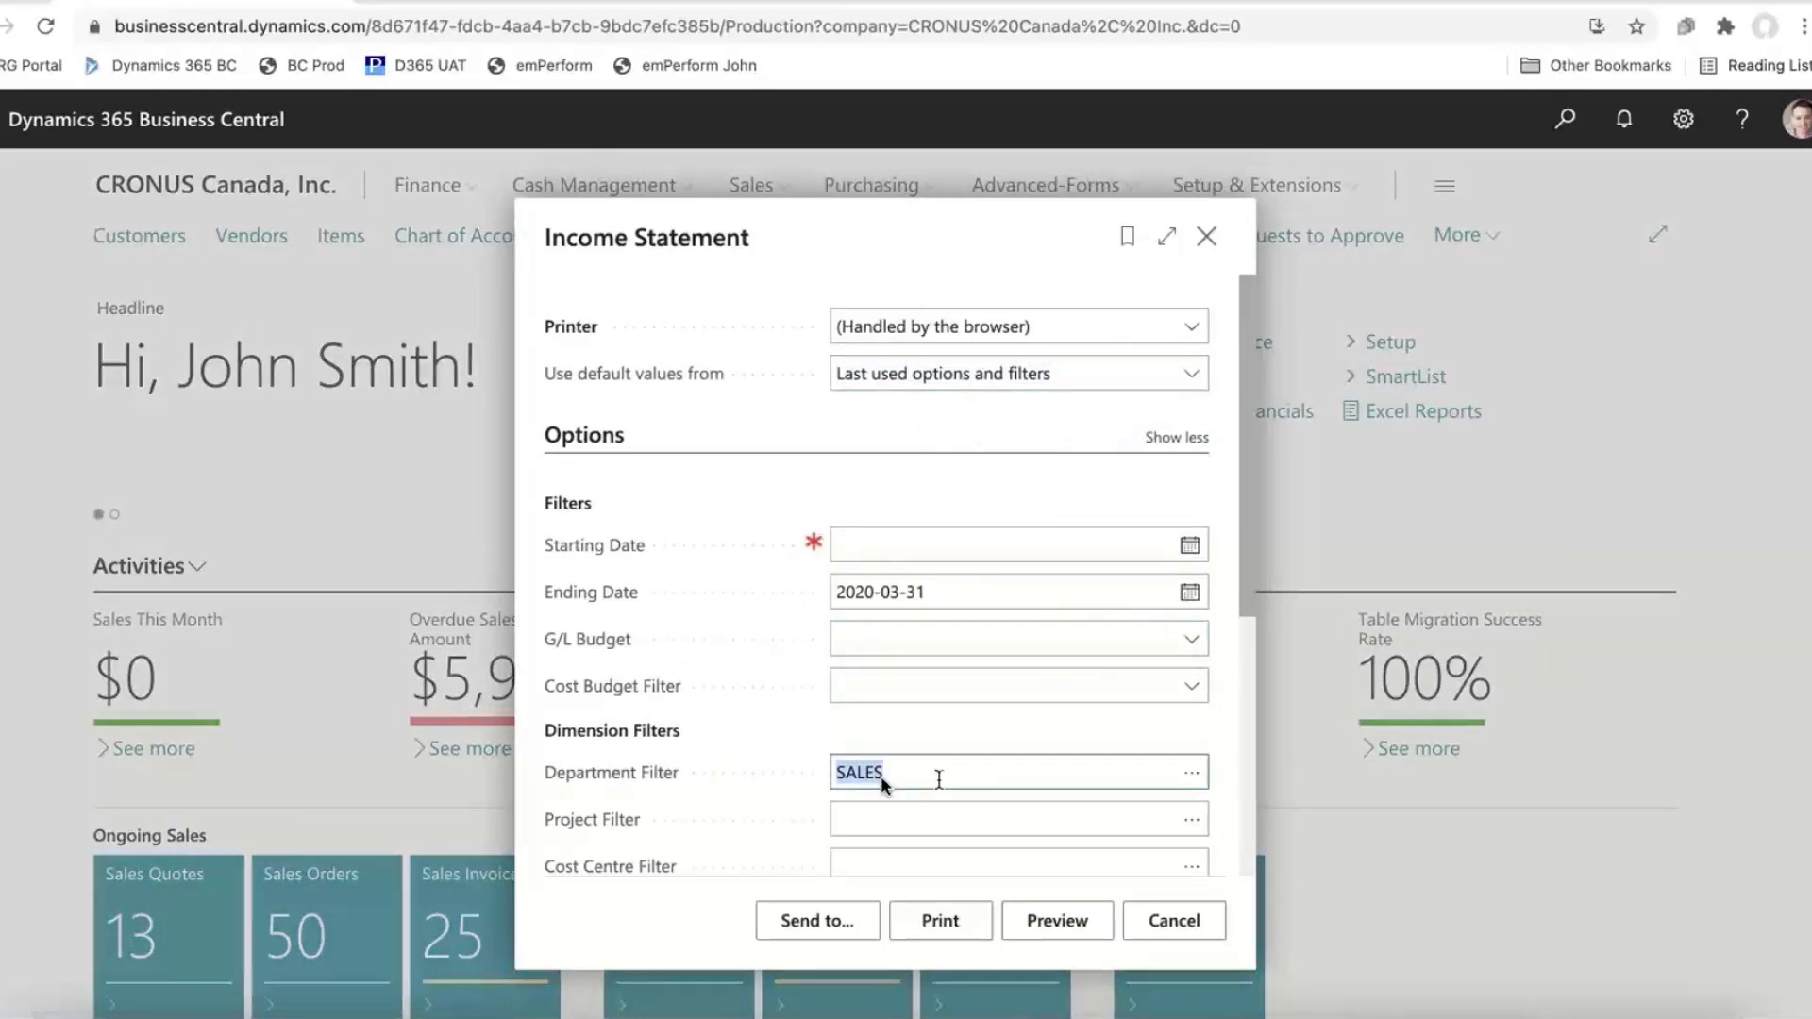
key(BackSpace)
click(1053, 918)
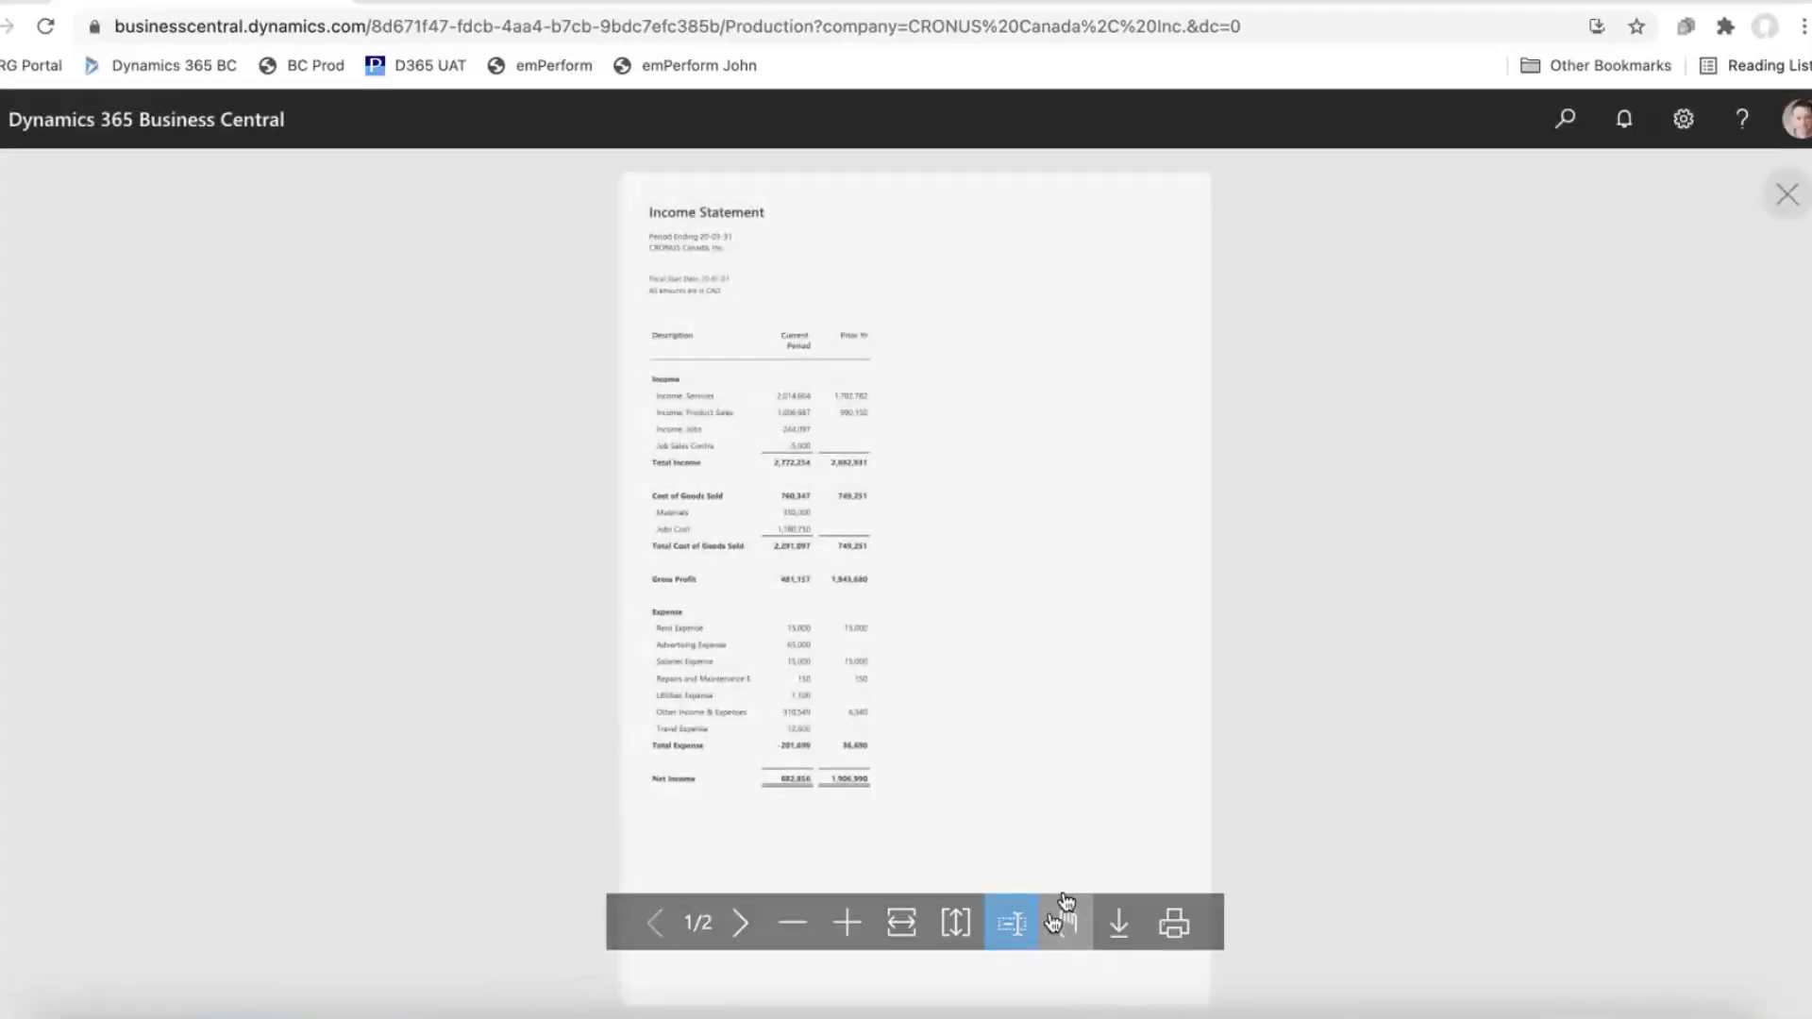
Step: Enlarge the unfiltered income statement, review its income, costs, expenses and net income, and close the preview
click(846, 923)
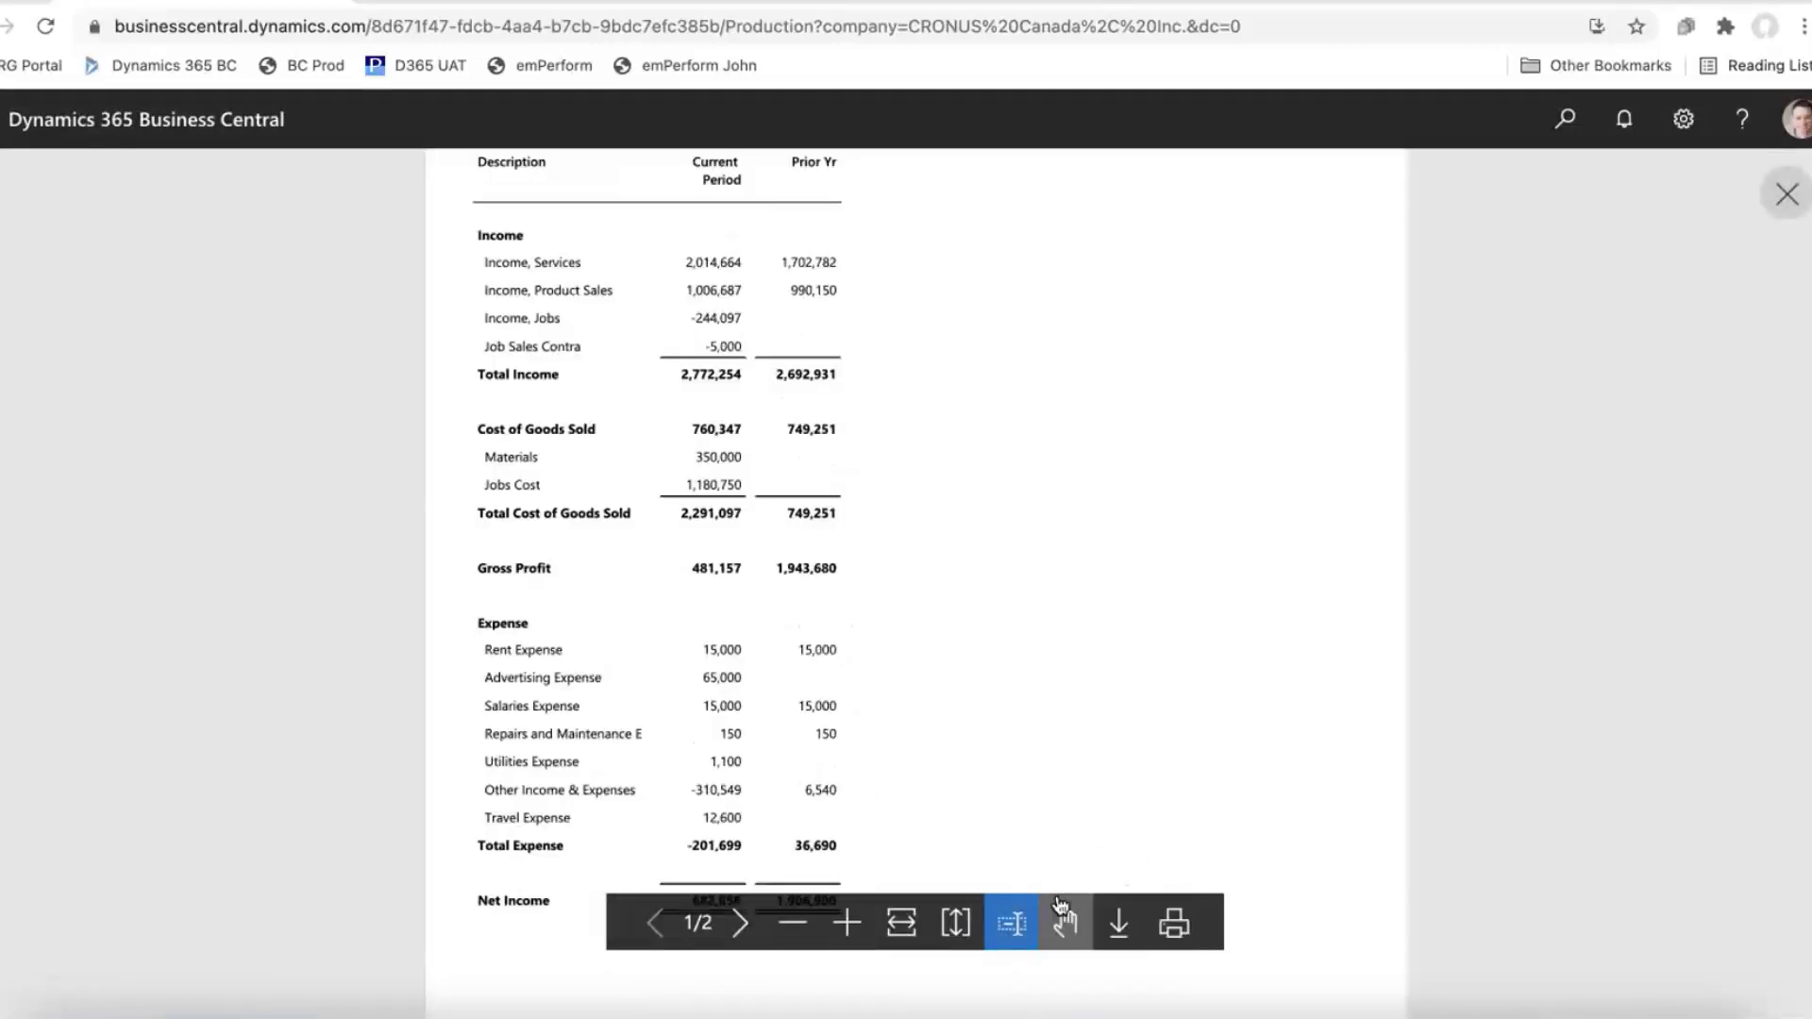
scroll(1106, 777, up, 2)
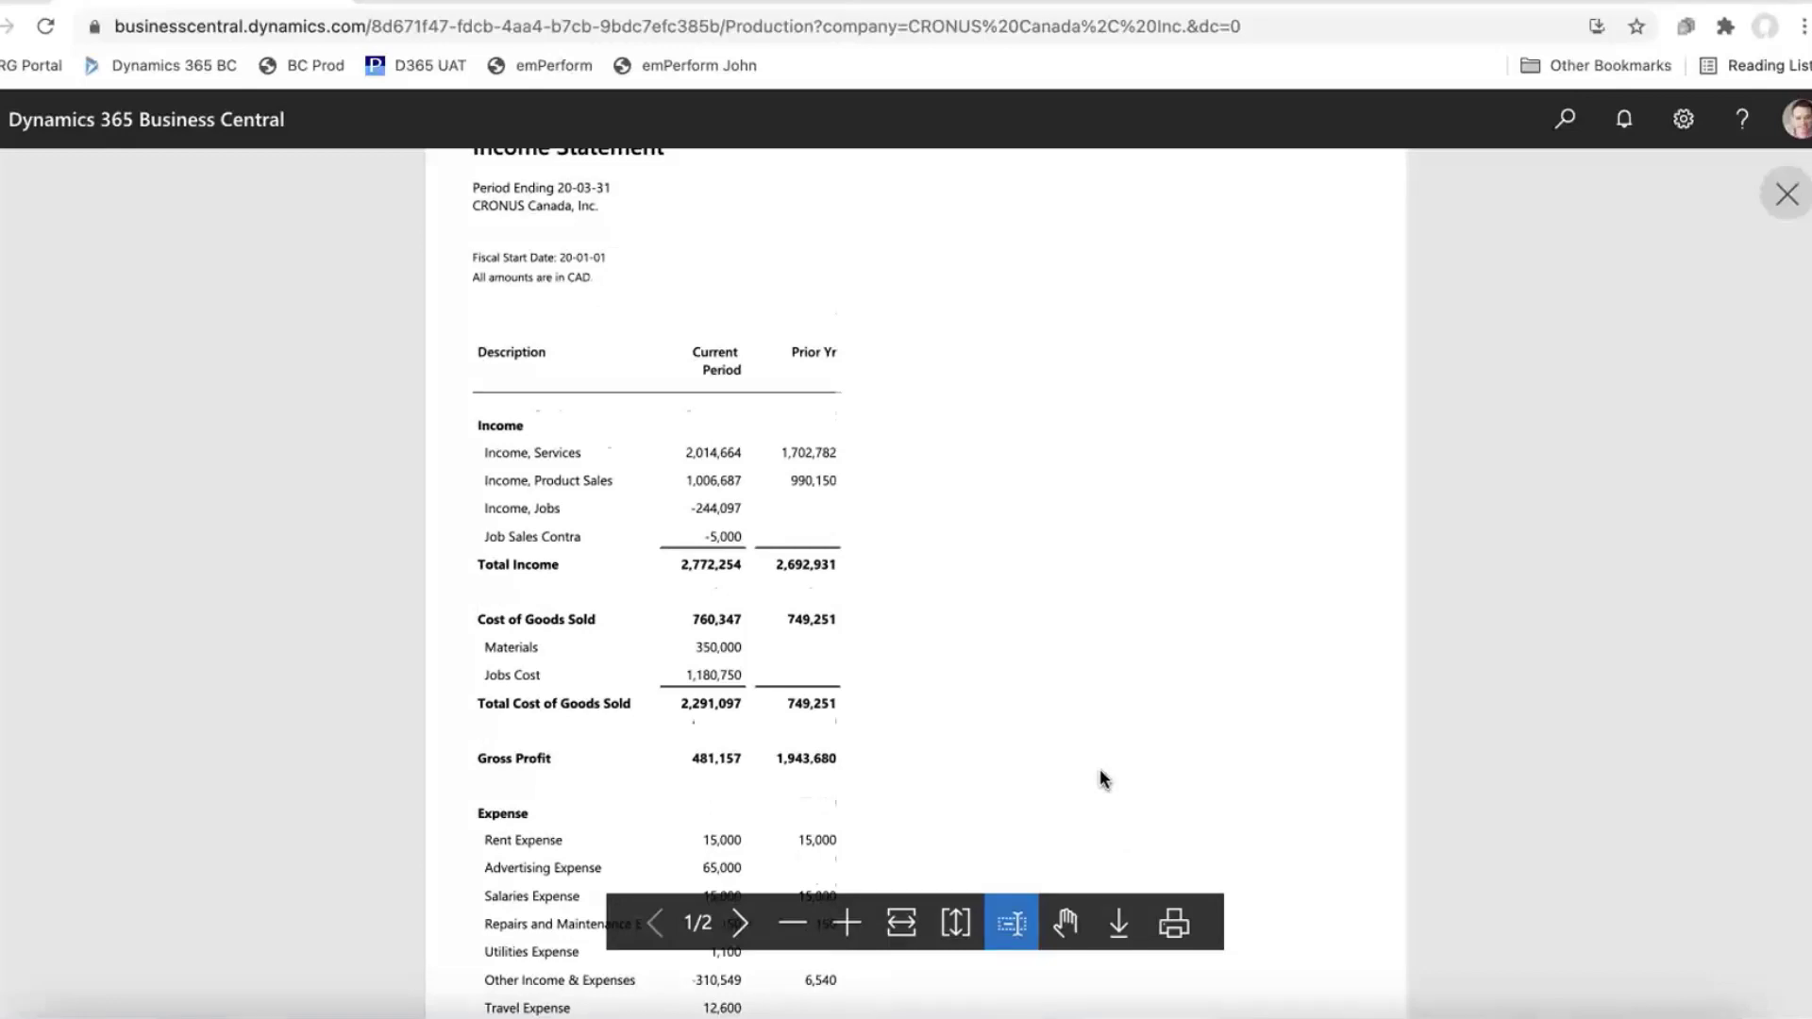
scroll(1101, 769, down, 1)
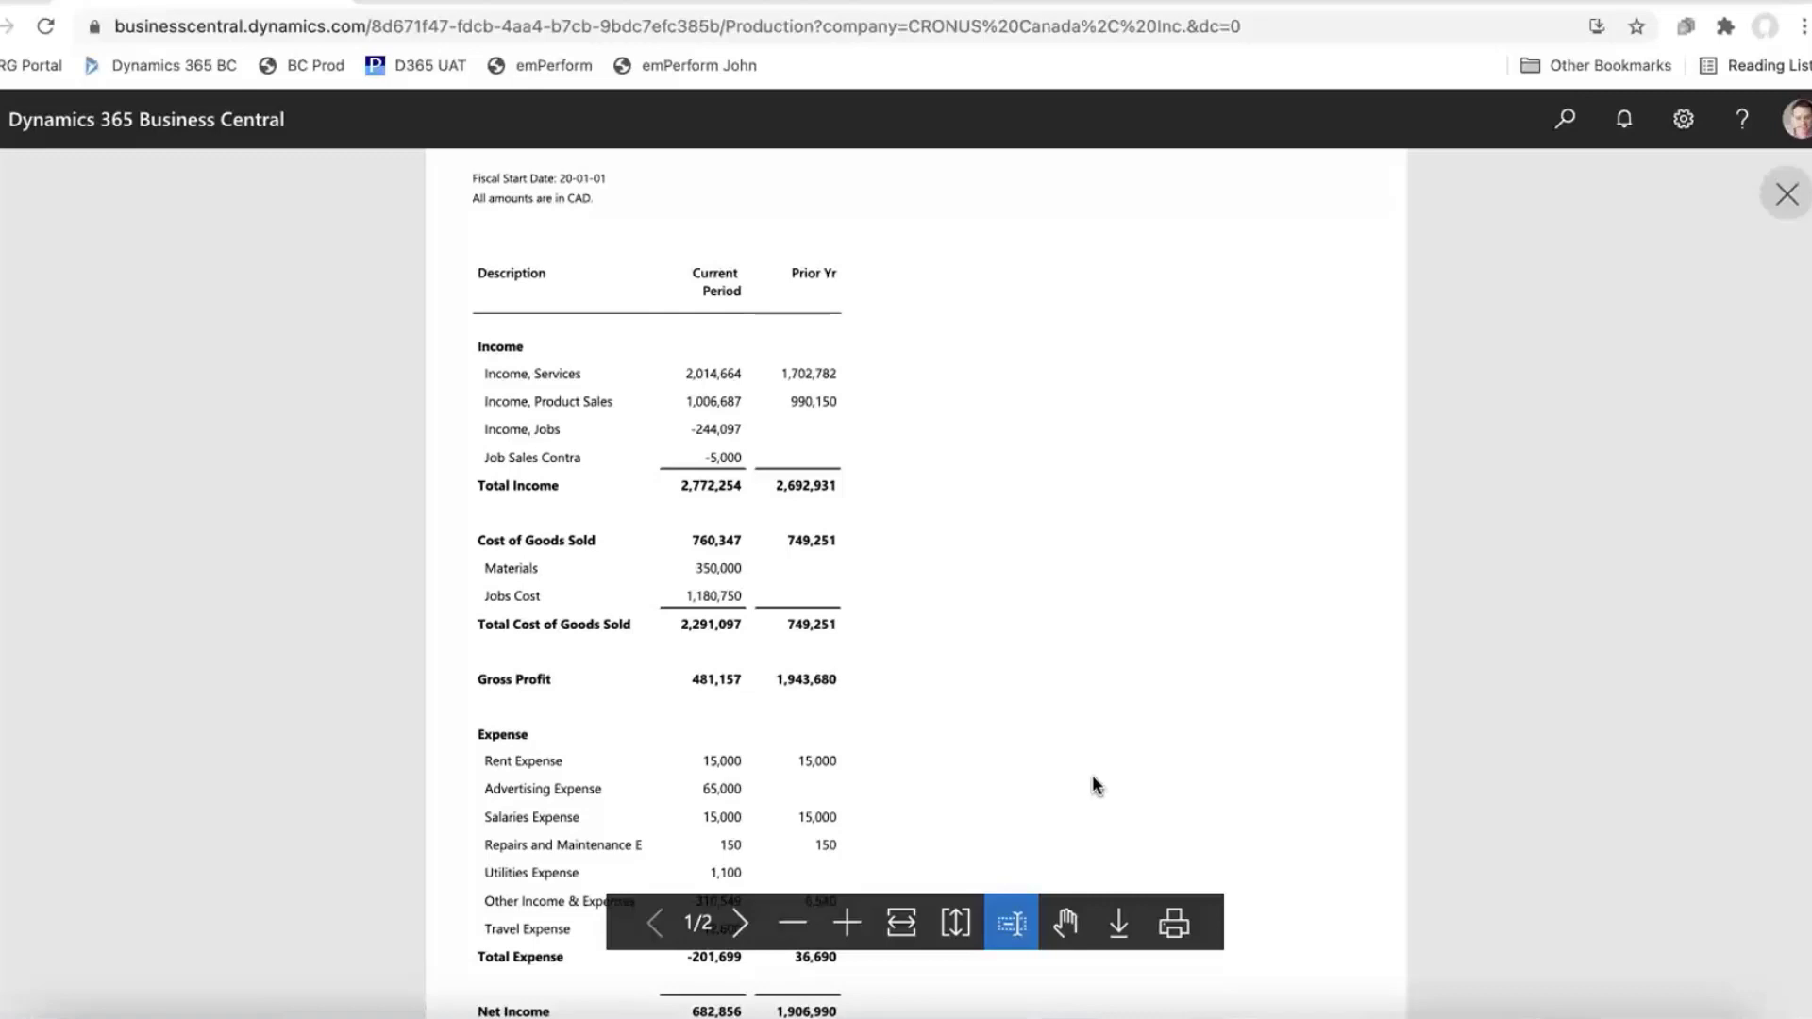
scroll(1095, 784, down, 5)
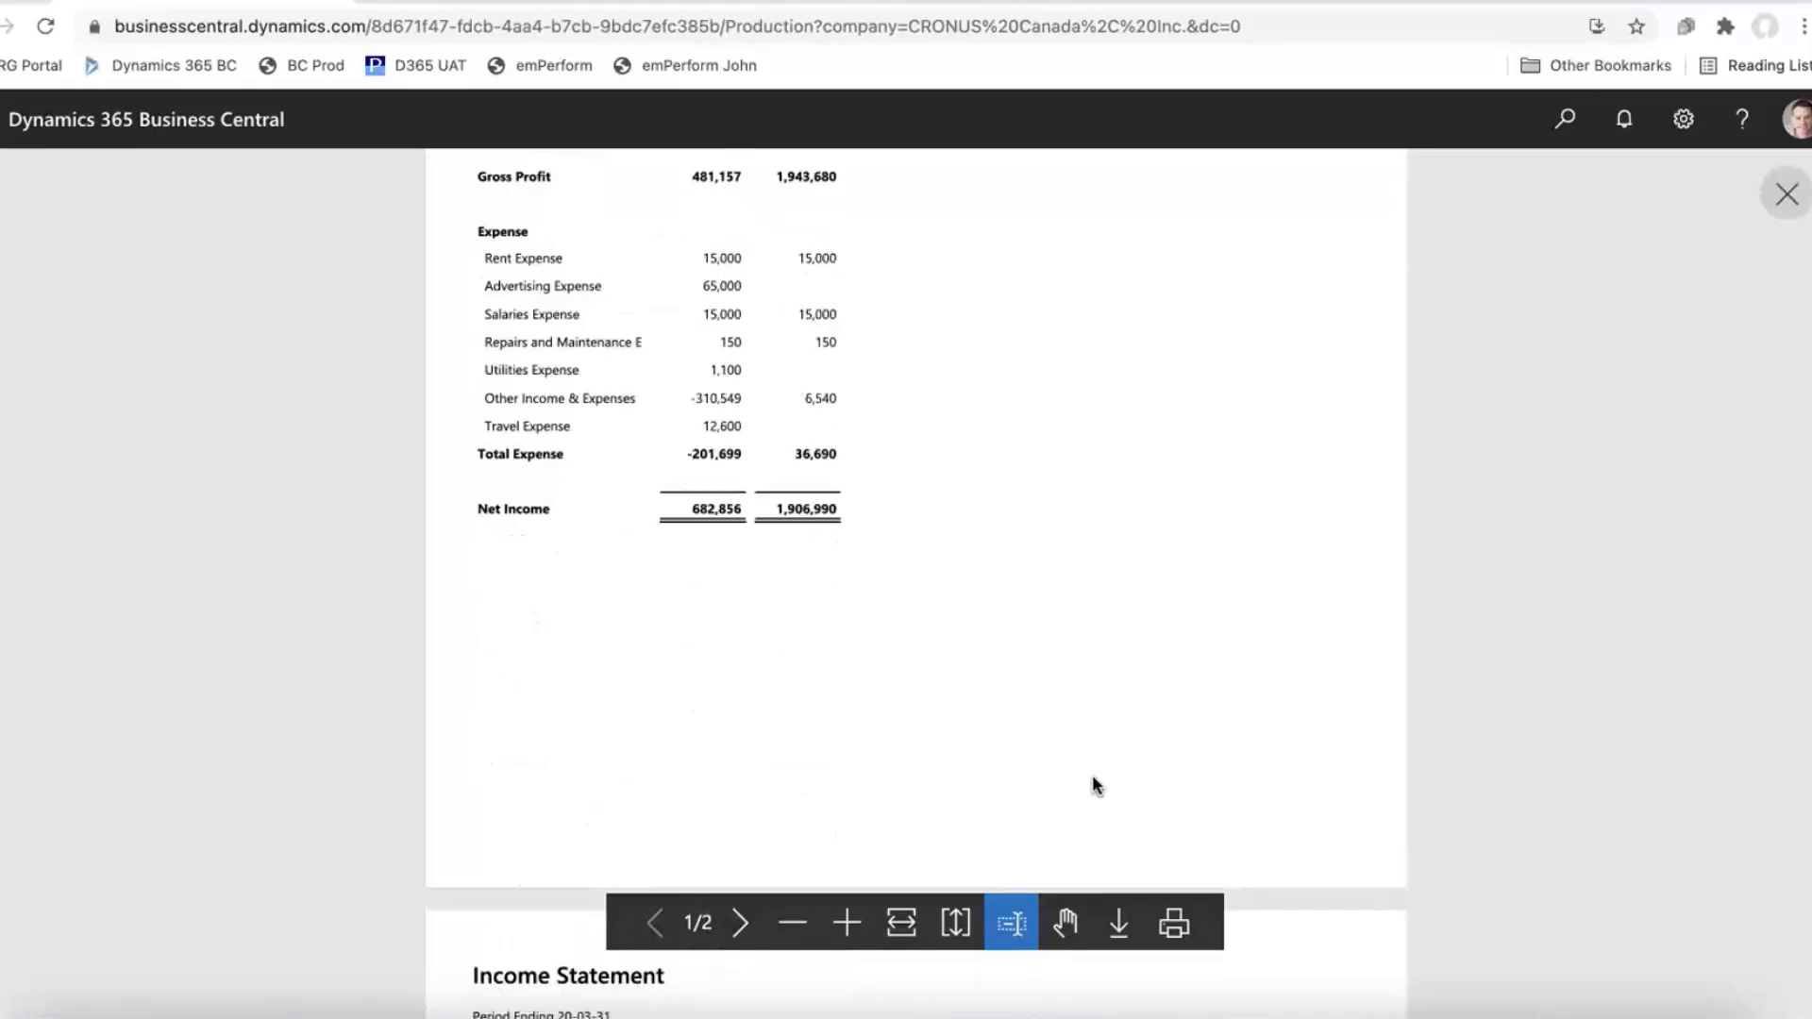
scroll(1095, 786, down, 8)
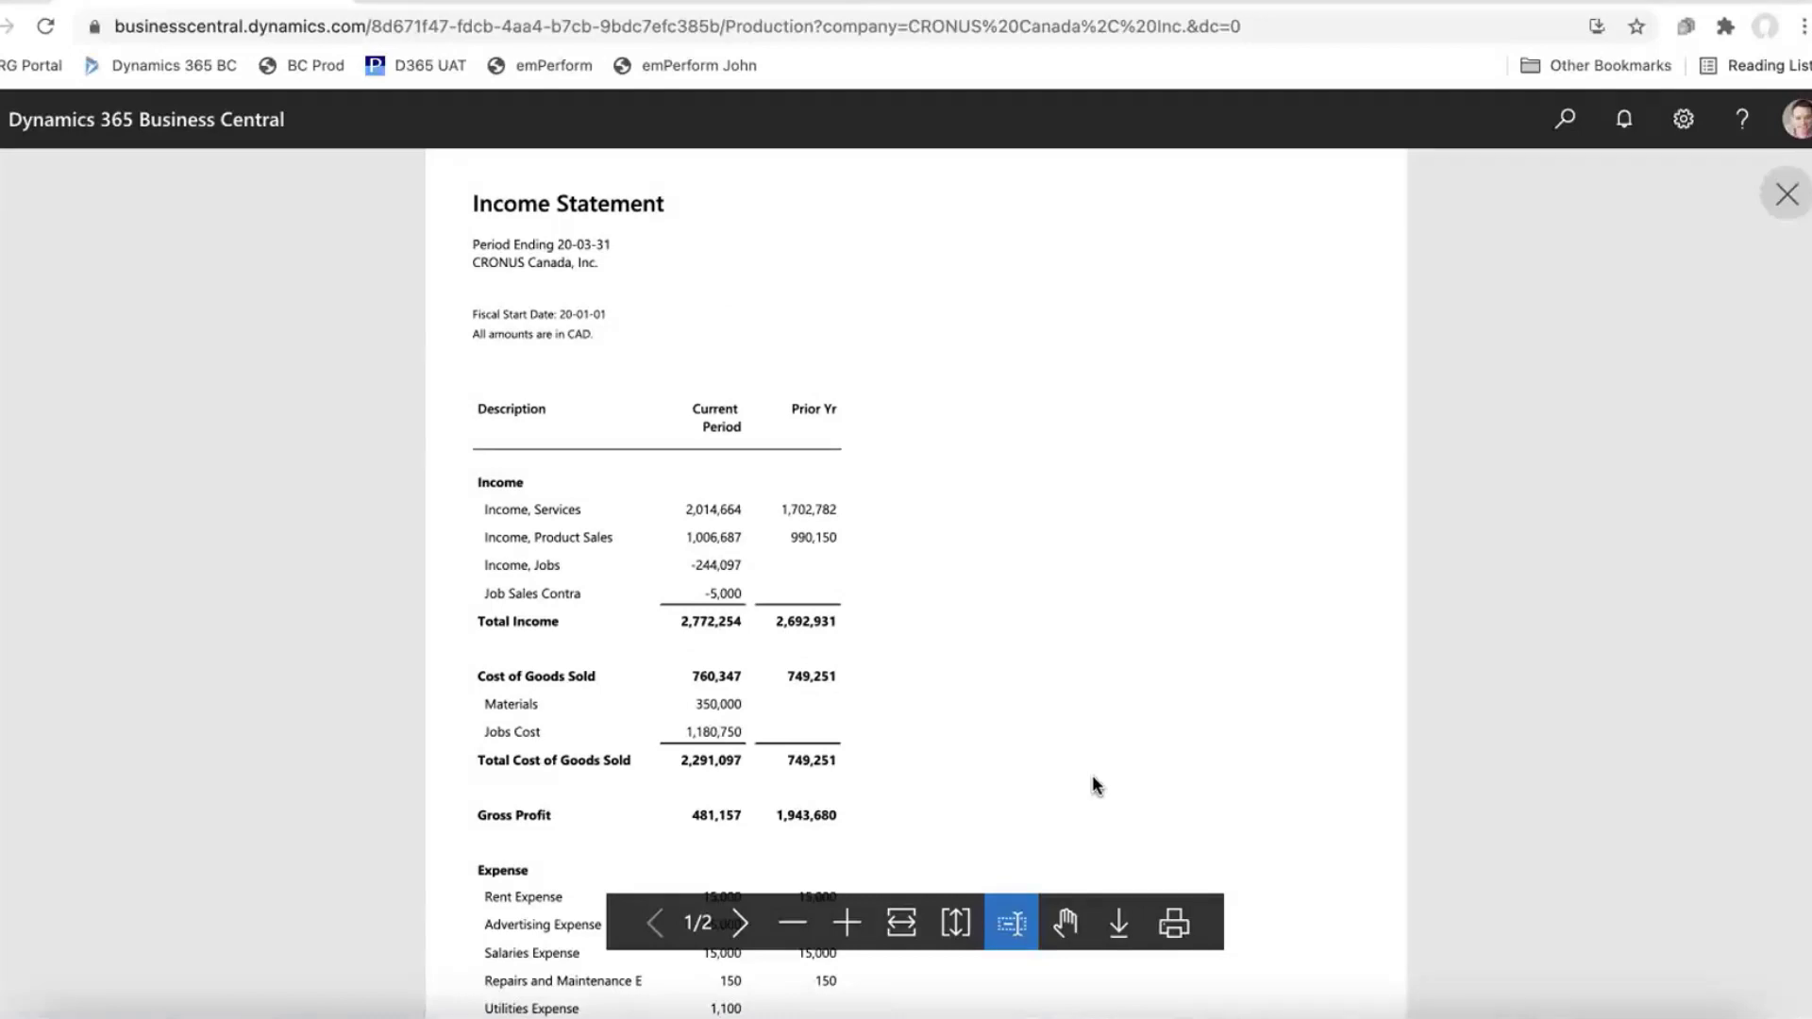
click(1786, 195)
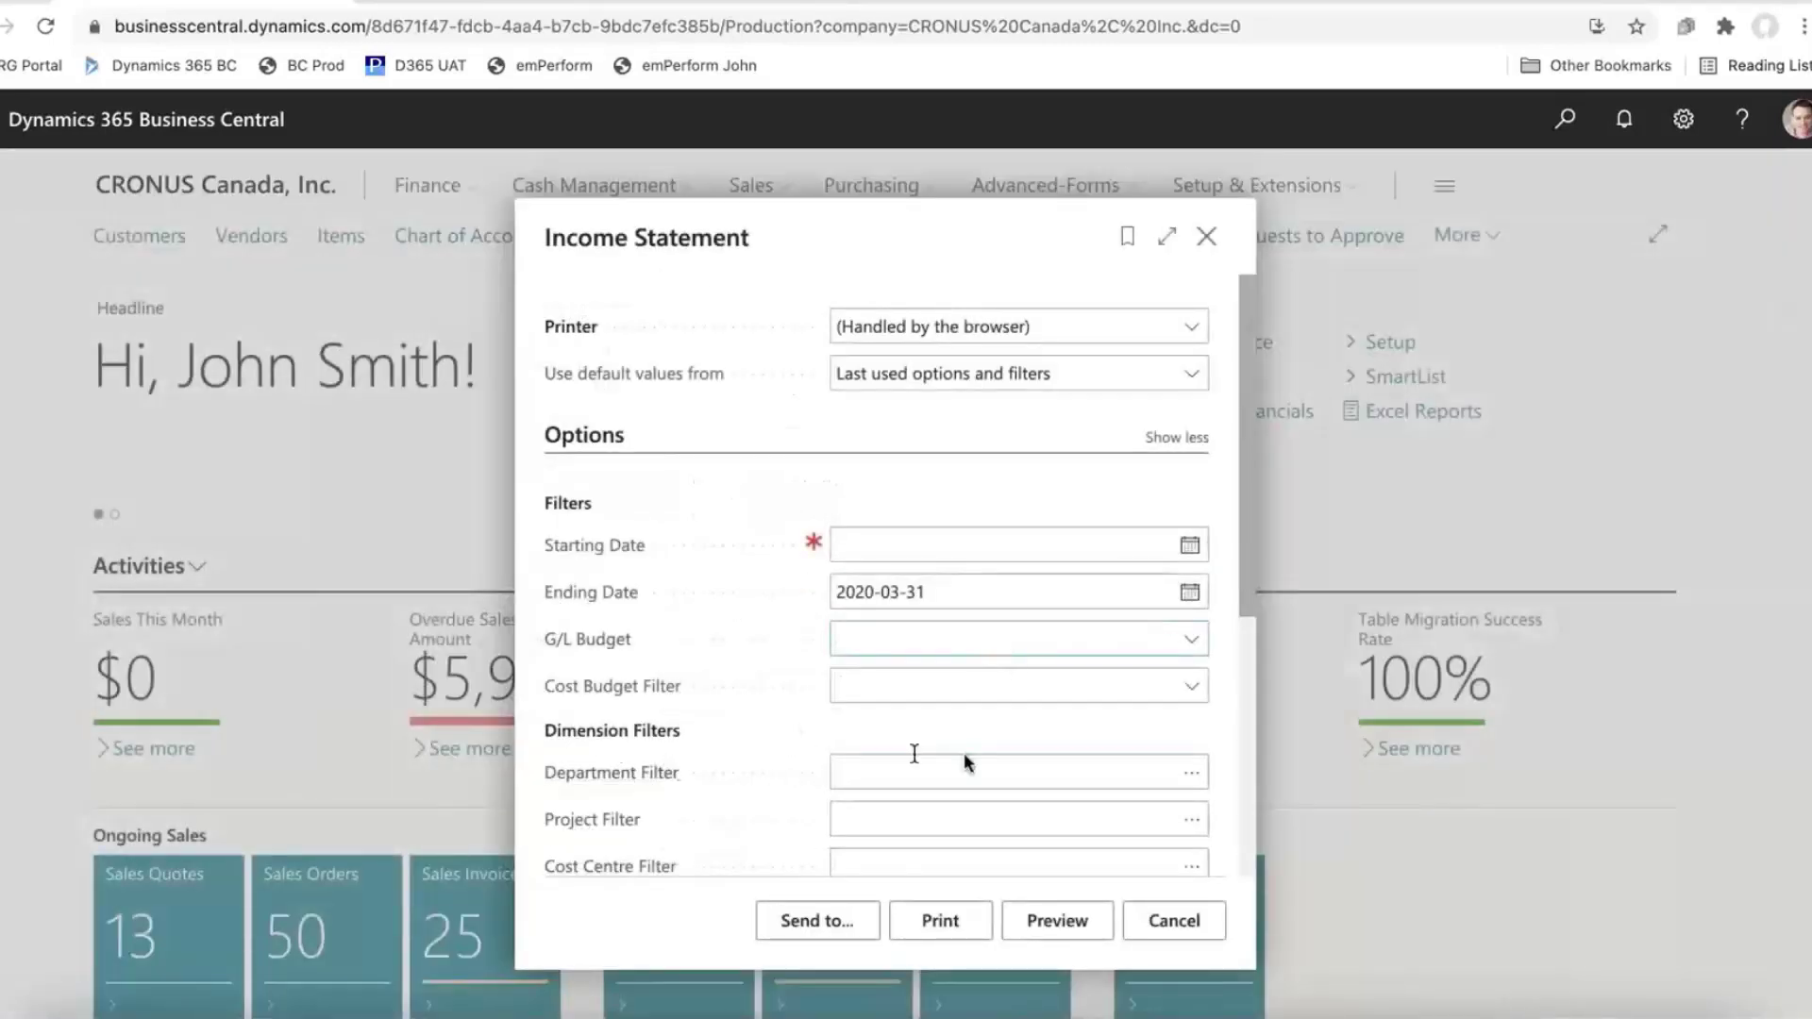
Step: Set the Income Statement's Department Filter to ADM (Administration) and preview the report
click(1193, 774)
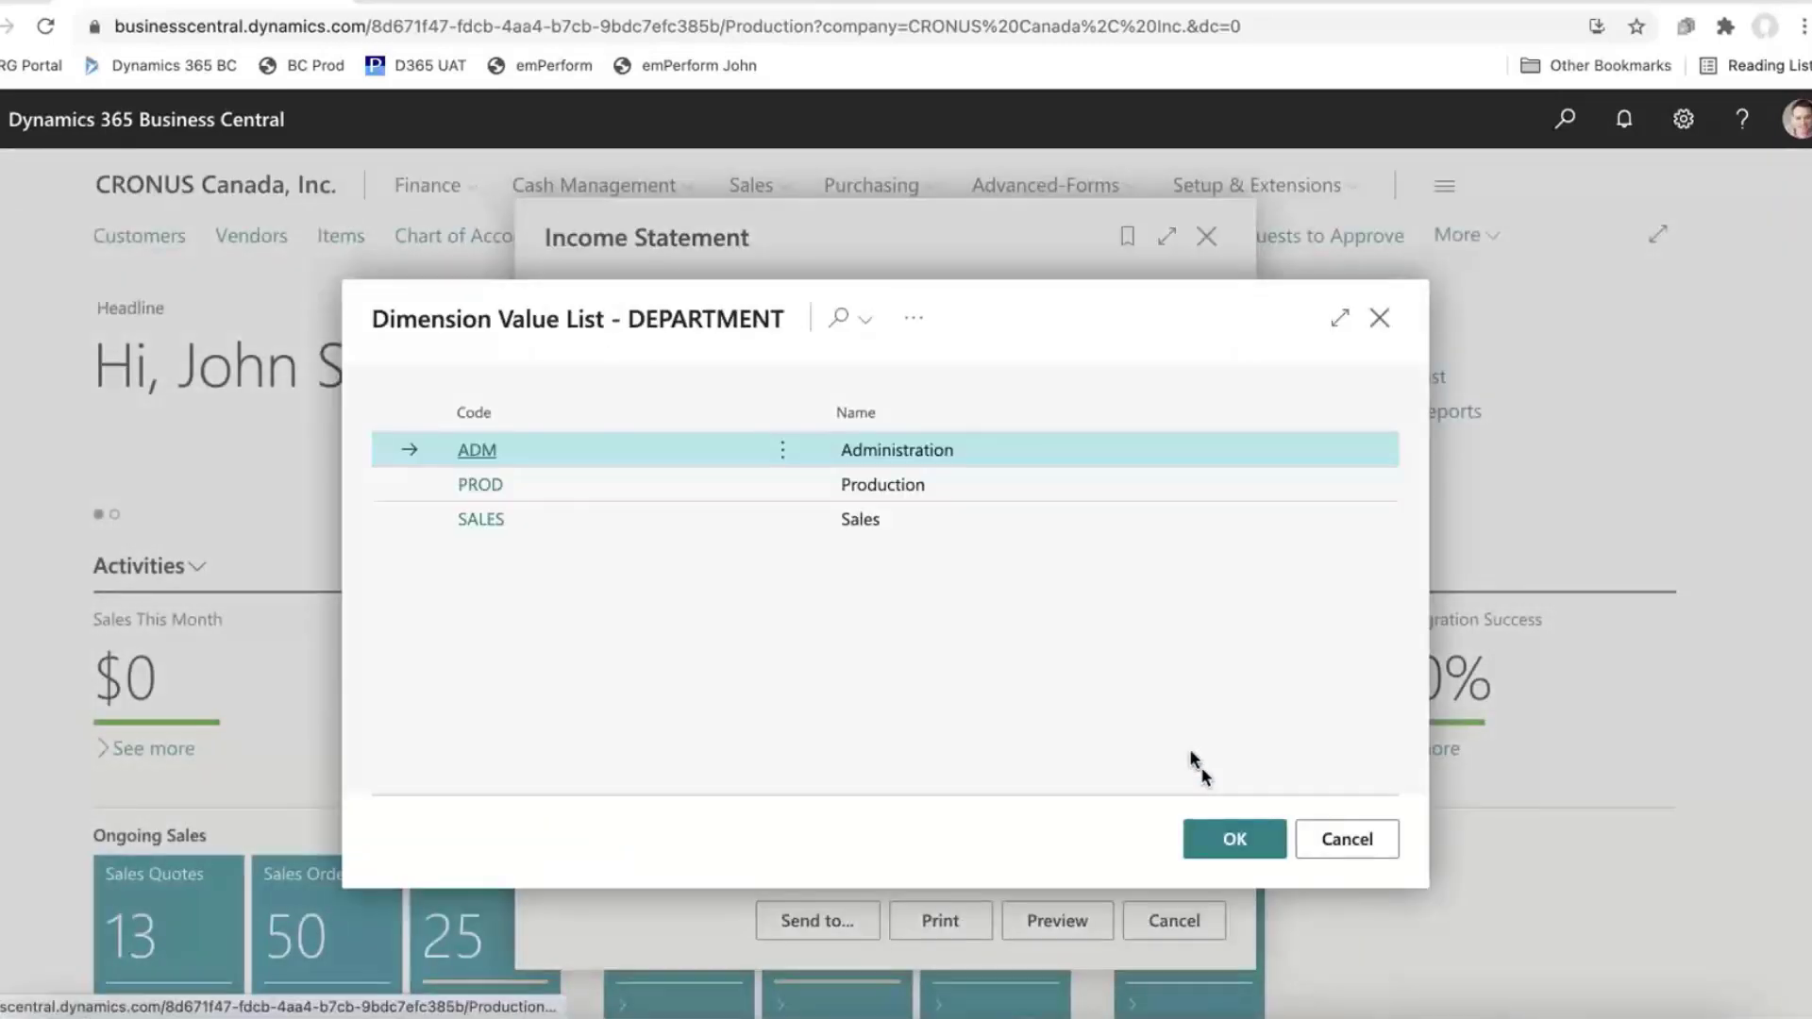
click(1225, 838)
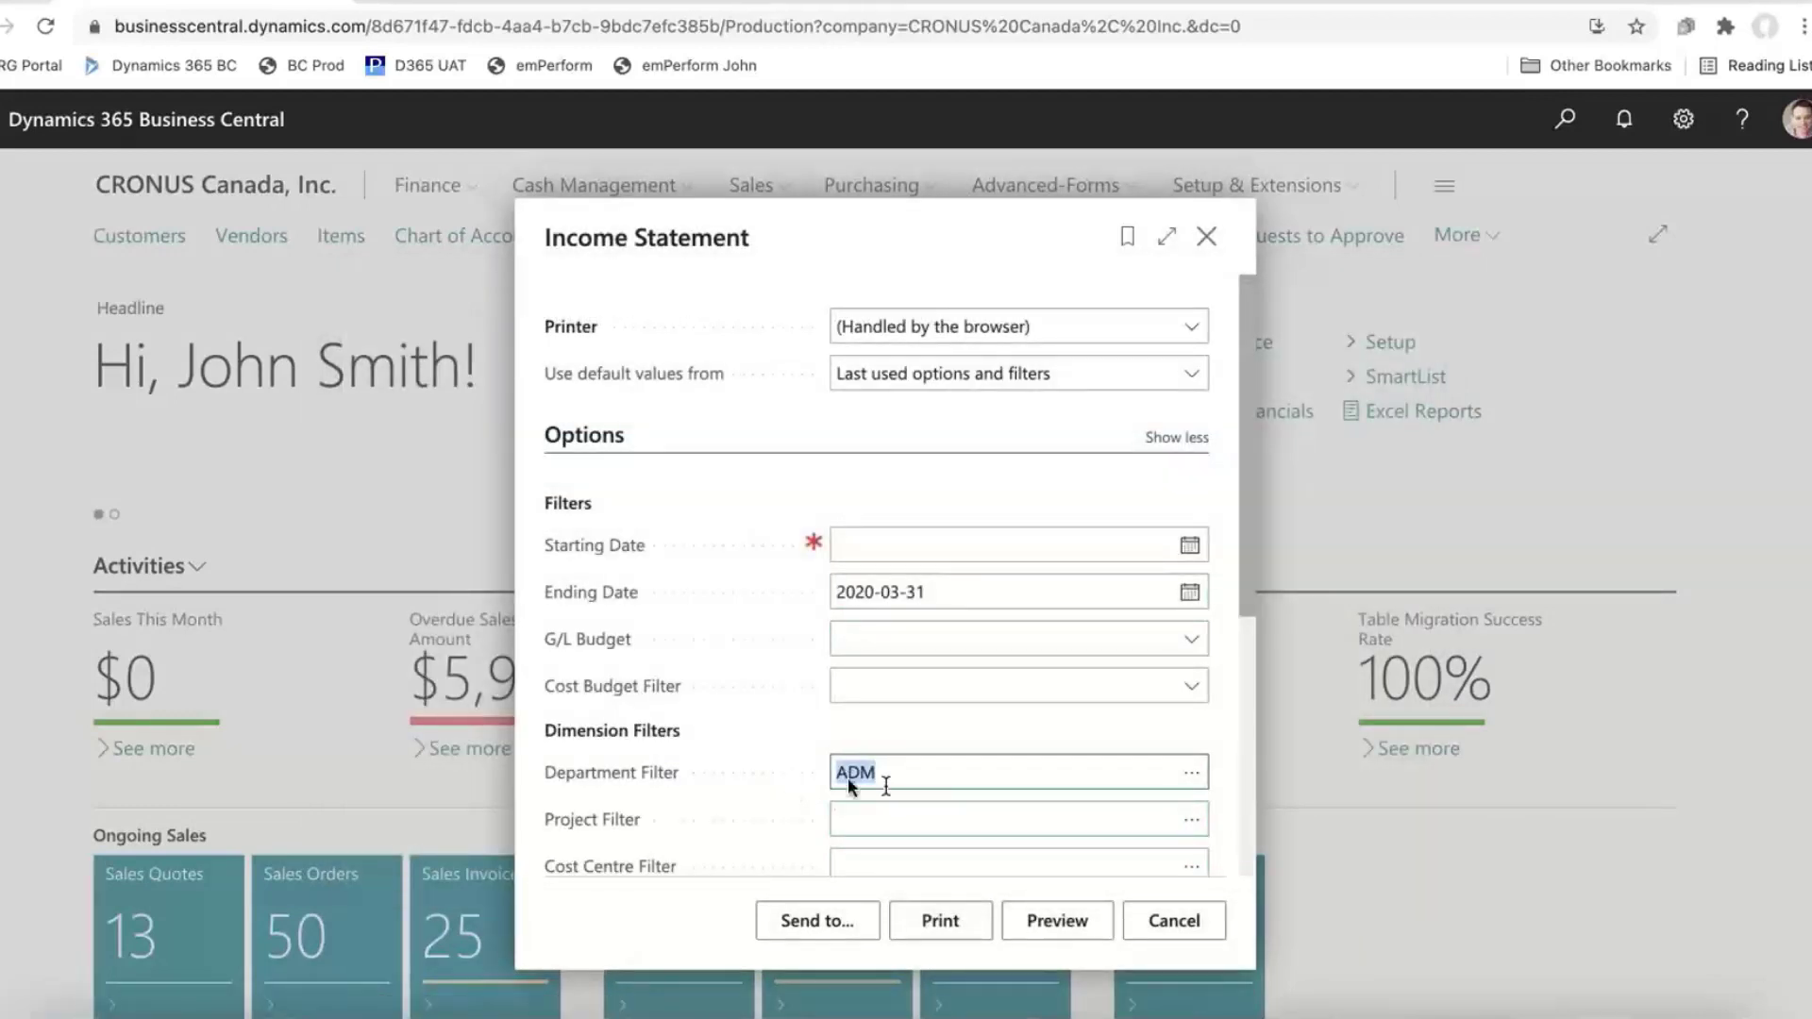
click(1064, 913)
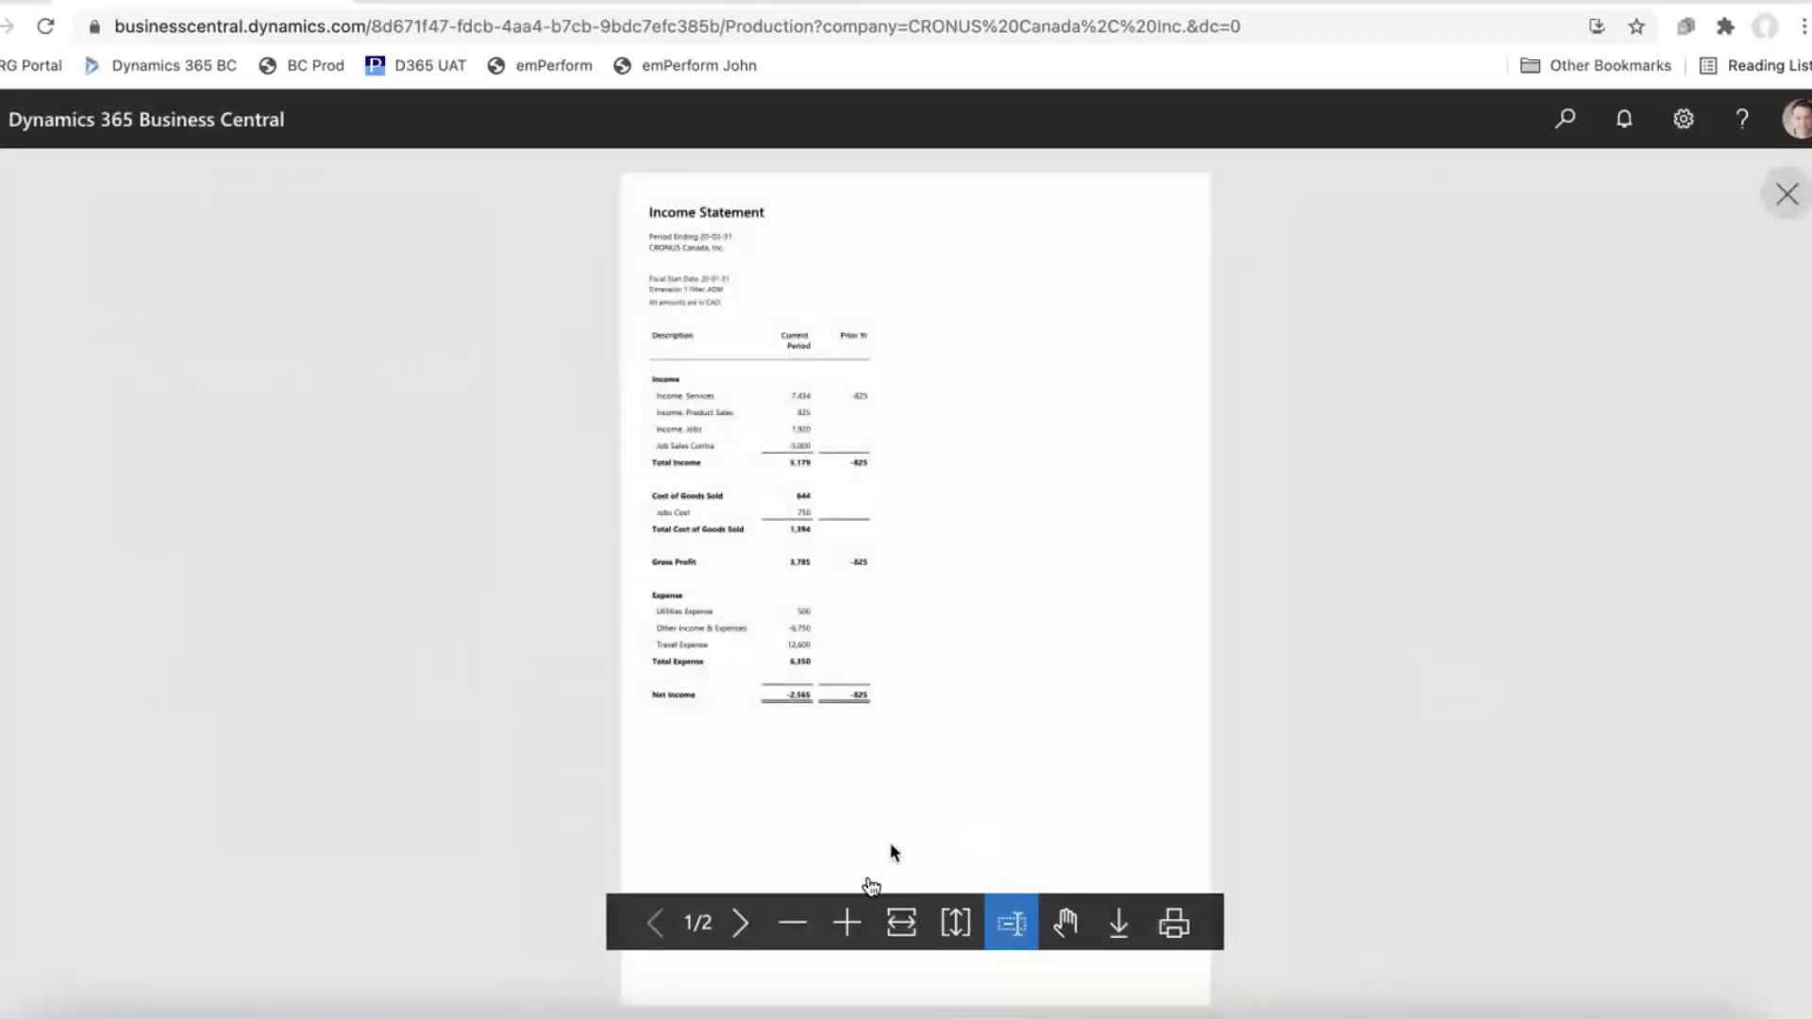
Step: Enlarge and review the income statement for the ADM department, and close the preview and the report options
click(846, 922)
scroll(1023, 757, up, 3)
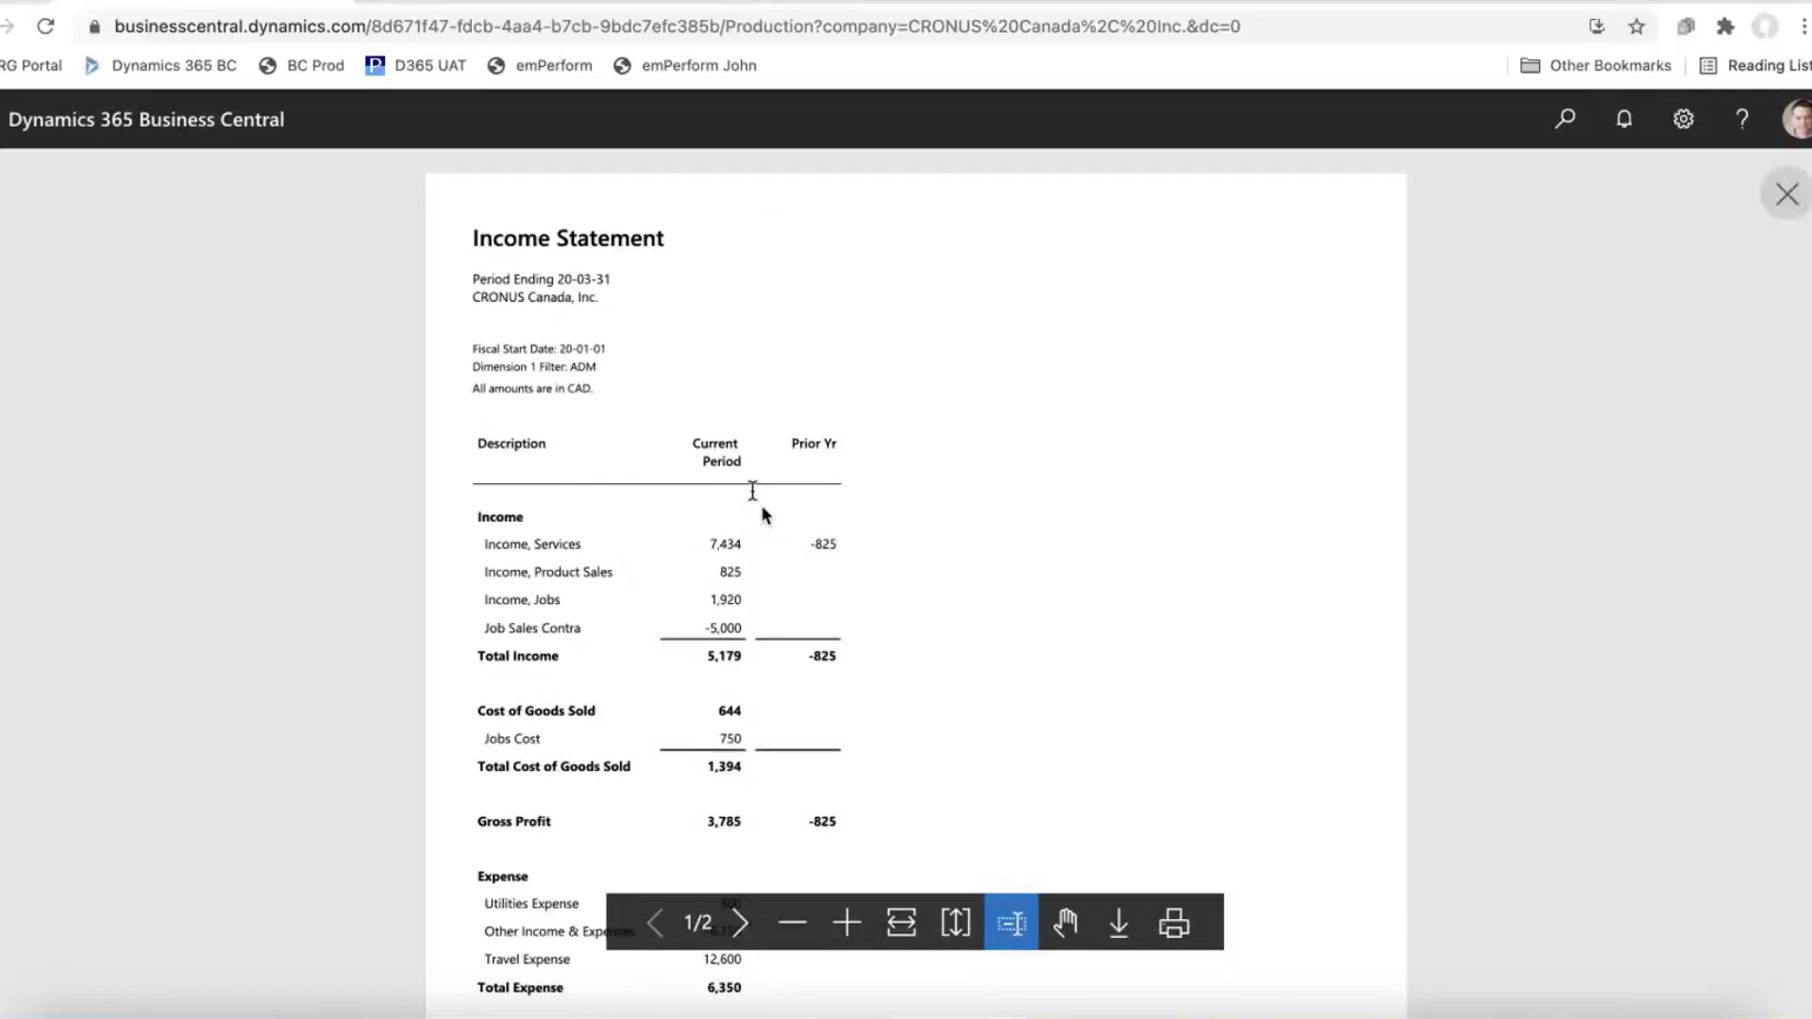
scroll(925, 550, down, 2)
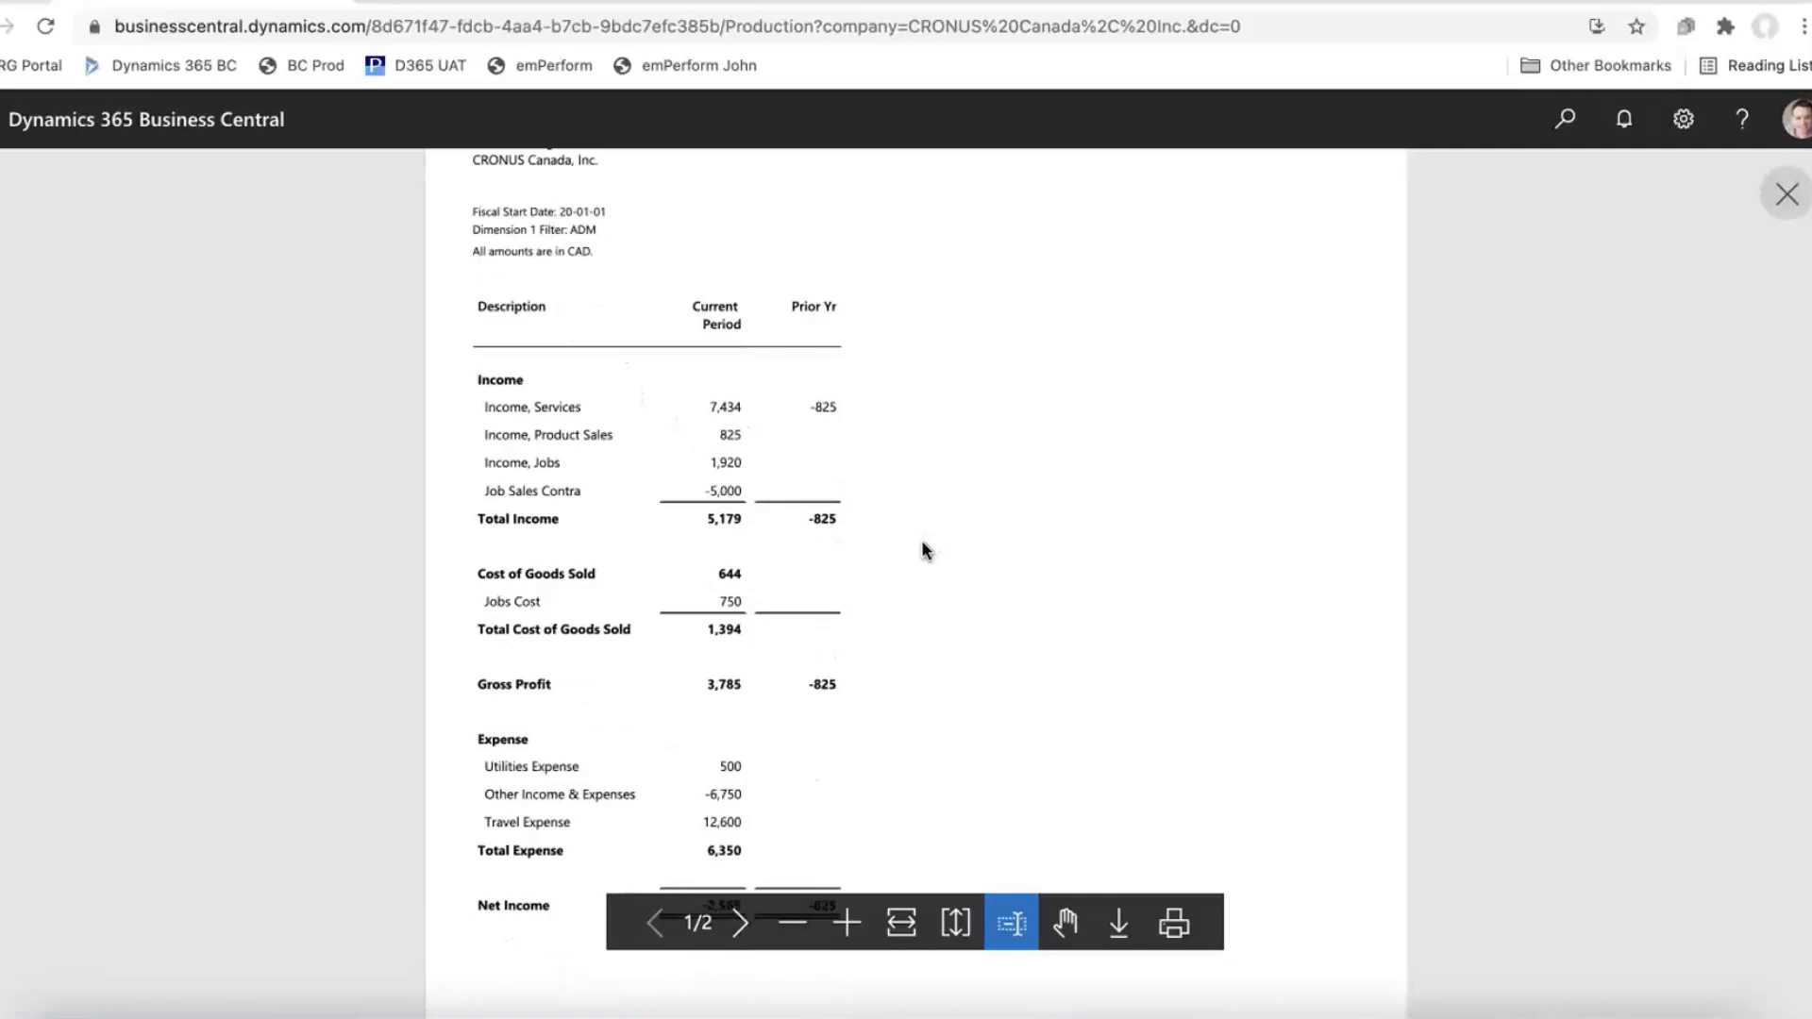
click(1774, 209)
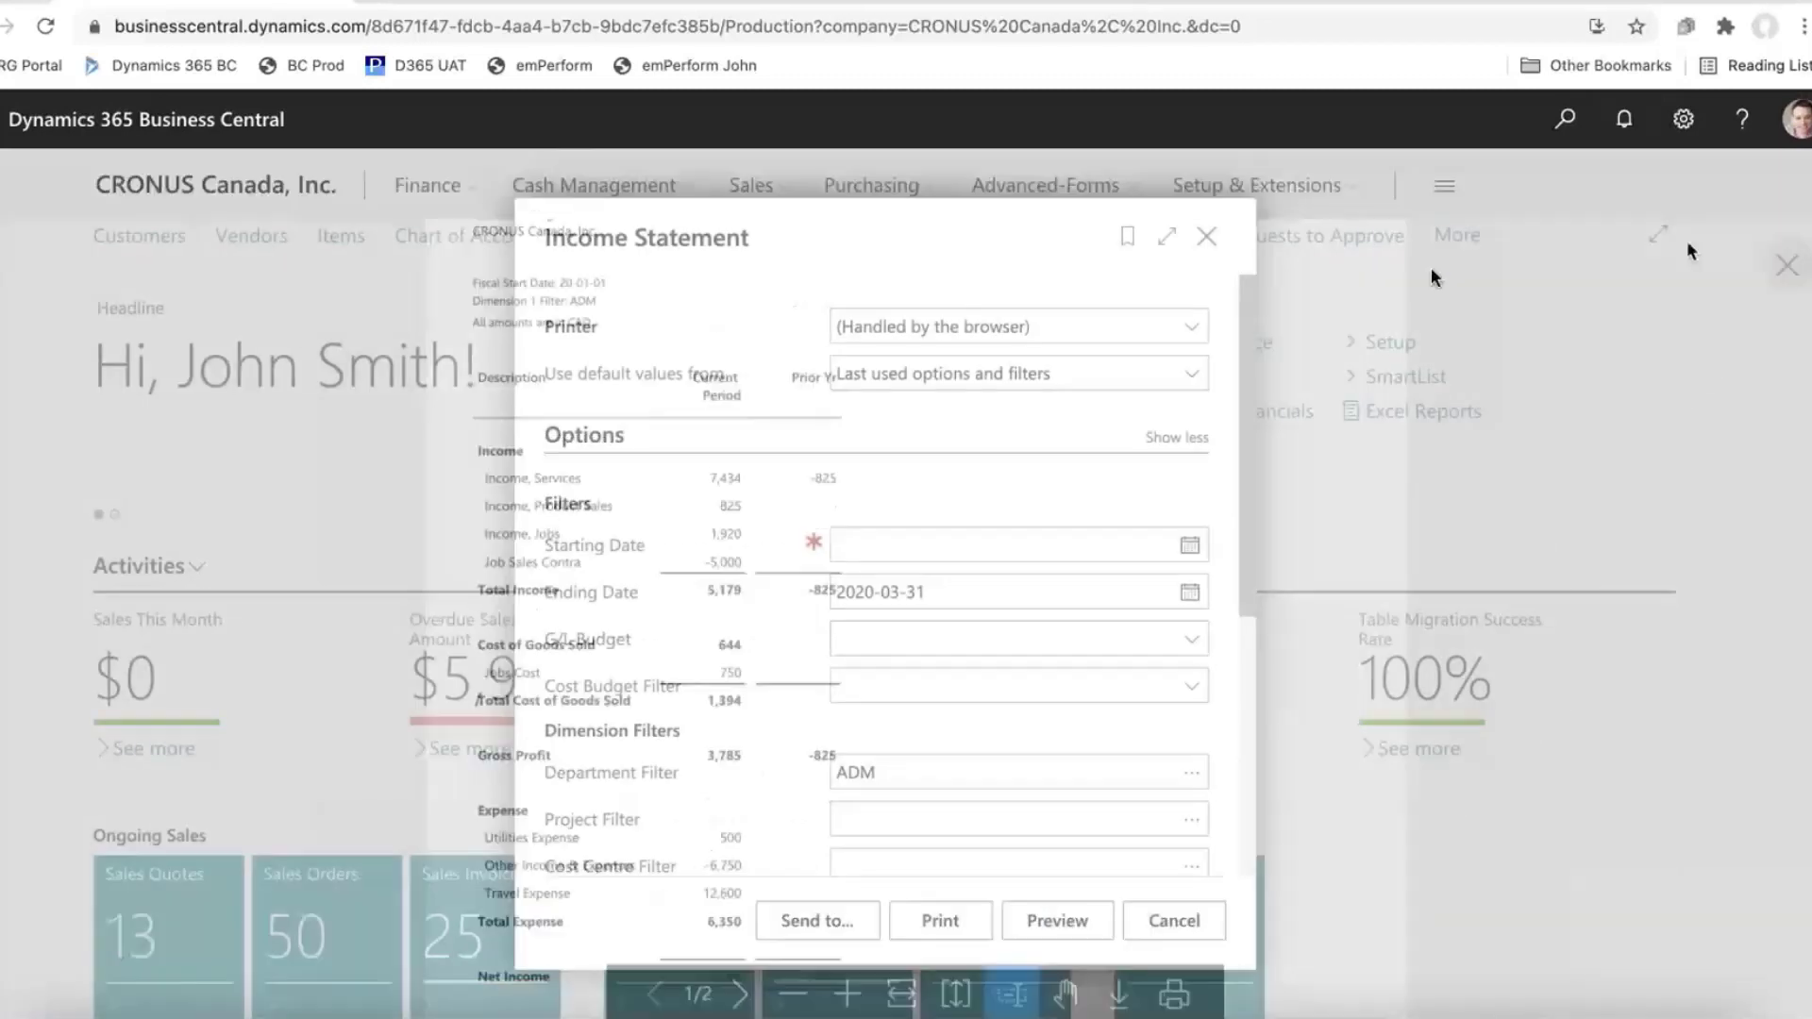
click(1205, 237)
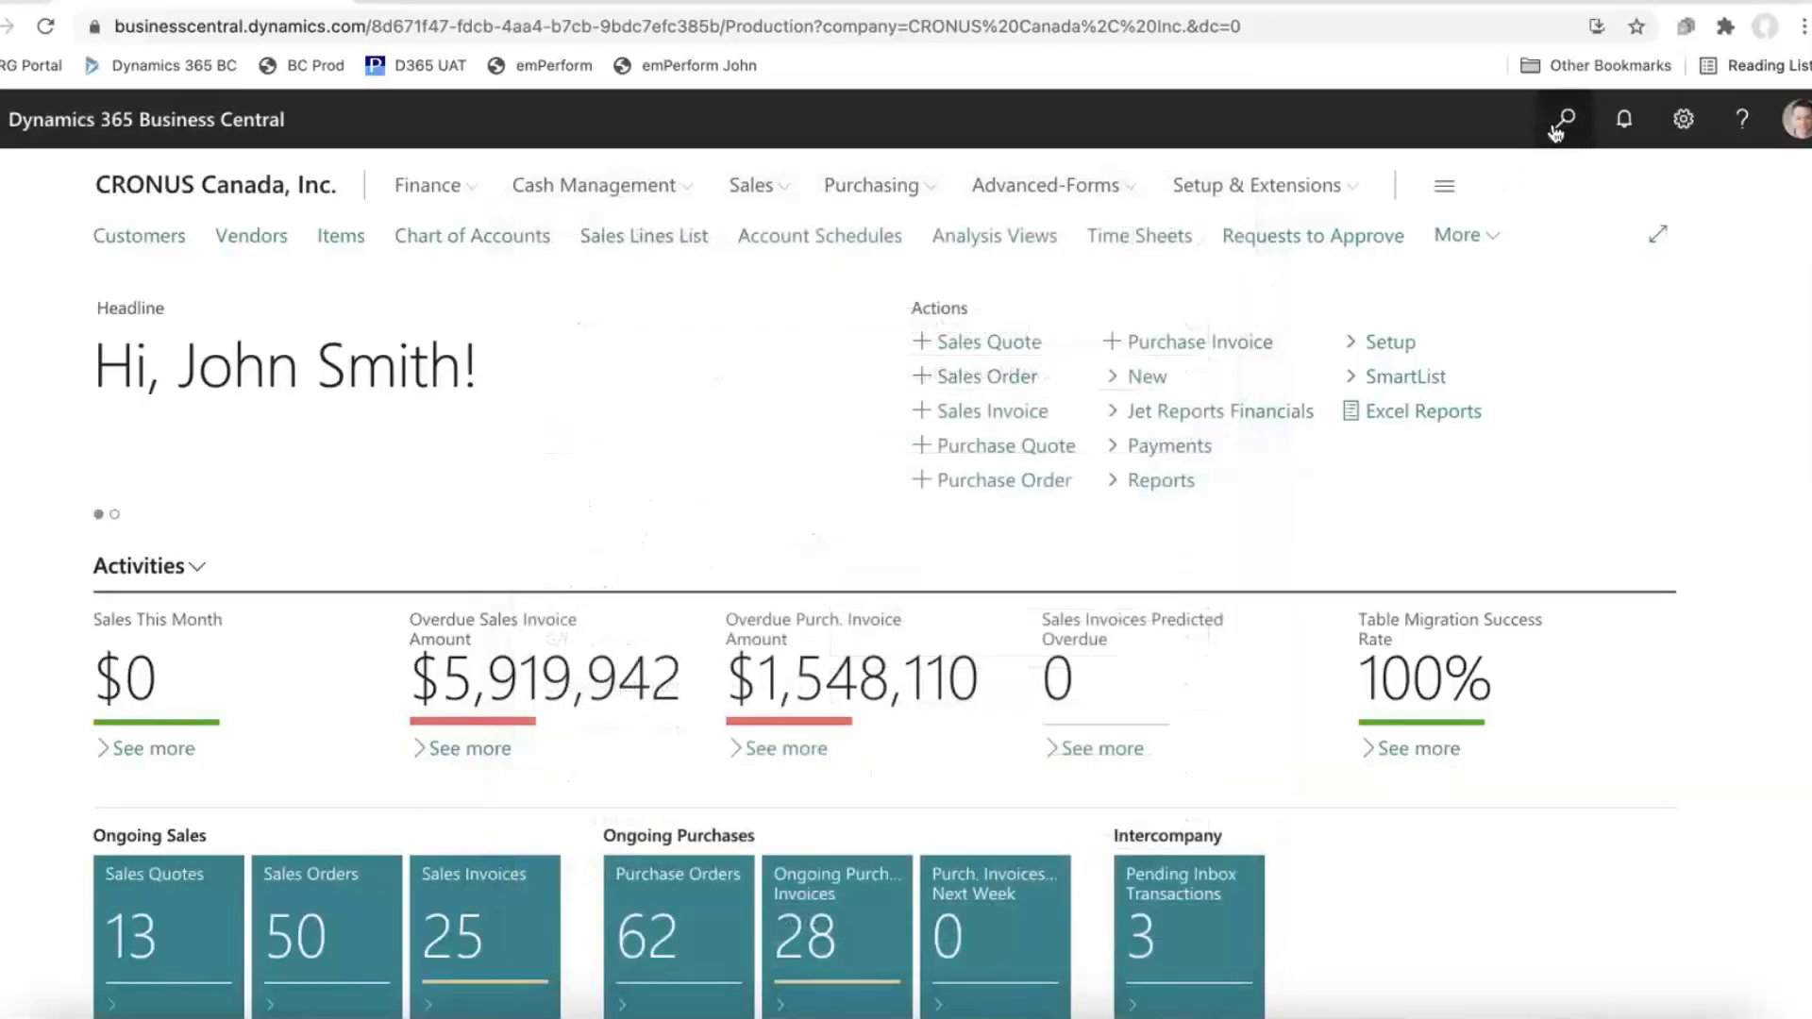
Step: Search for "account sch" and open the Account Schedules list
click(1543, 138)
text(ac)
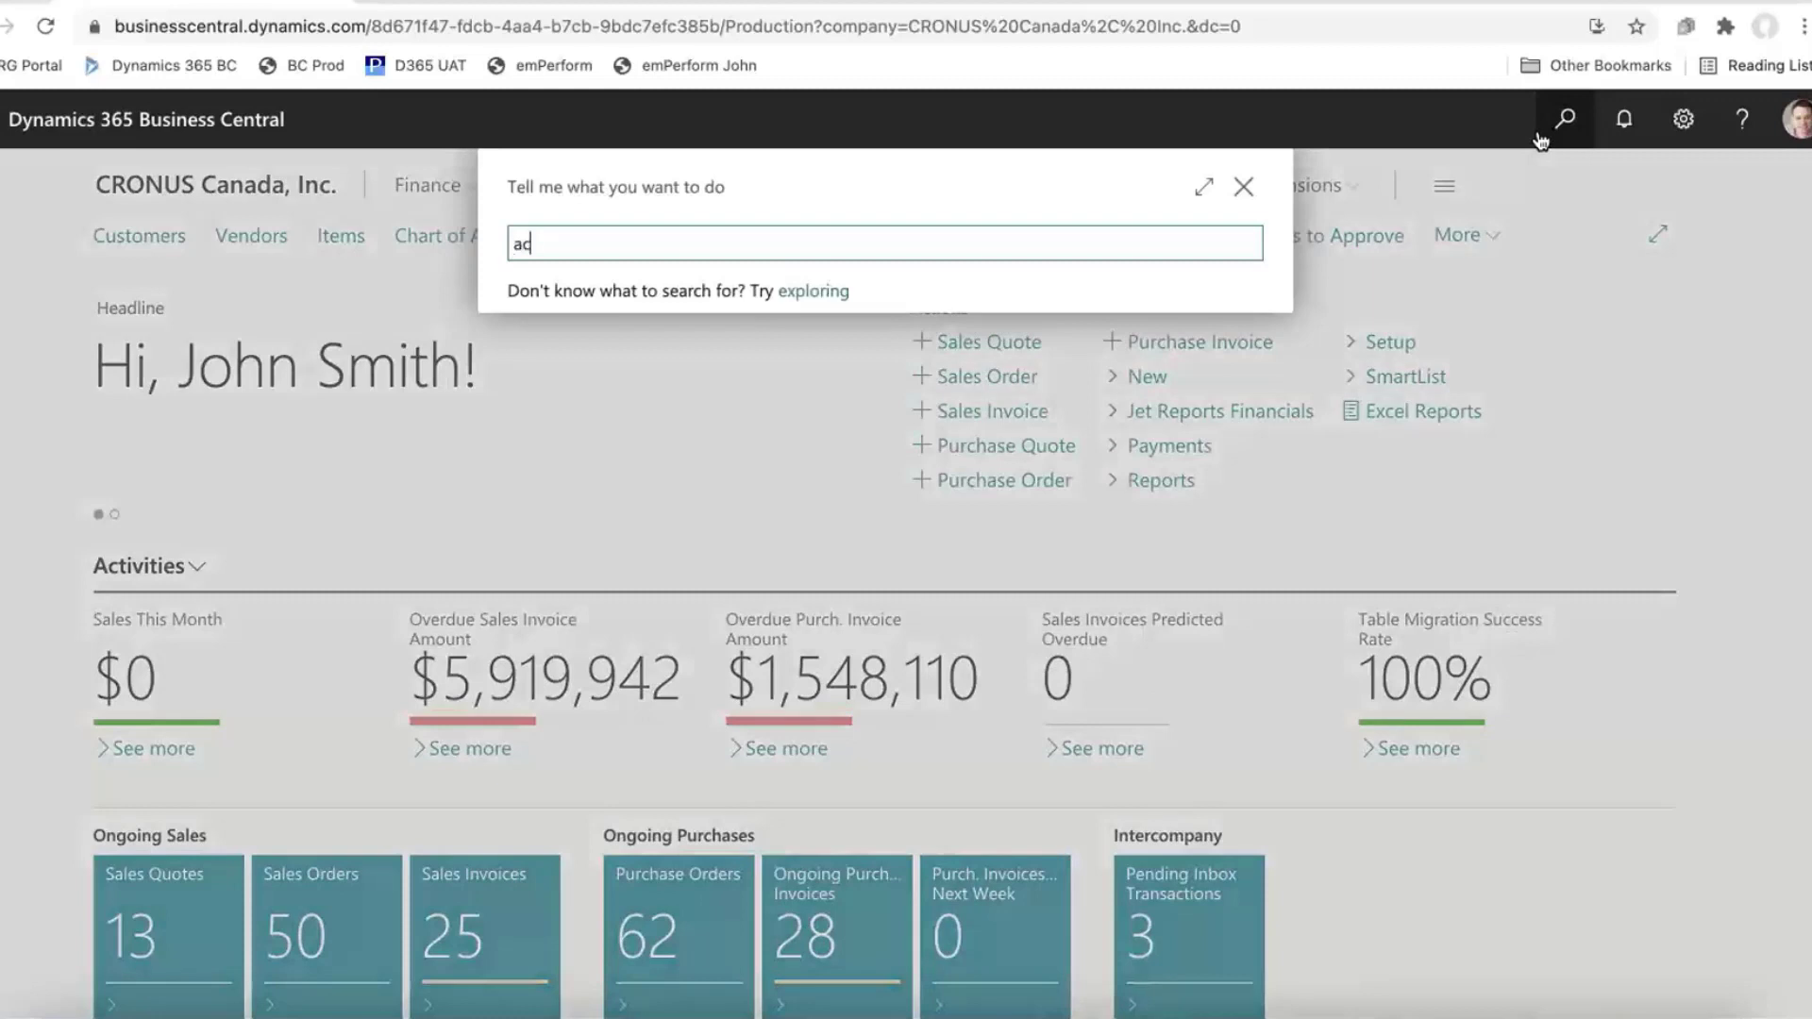
text(count sch)
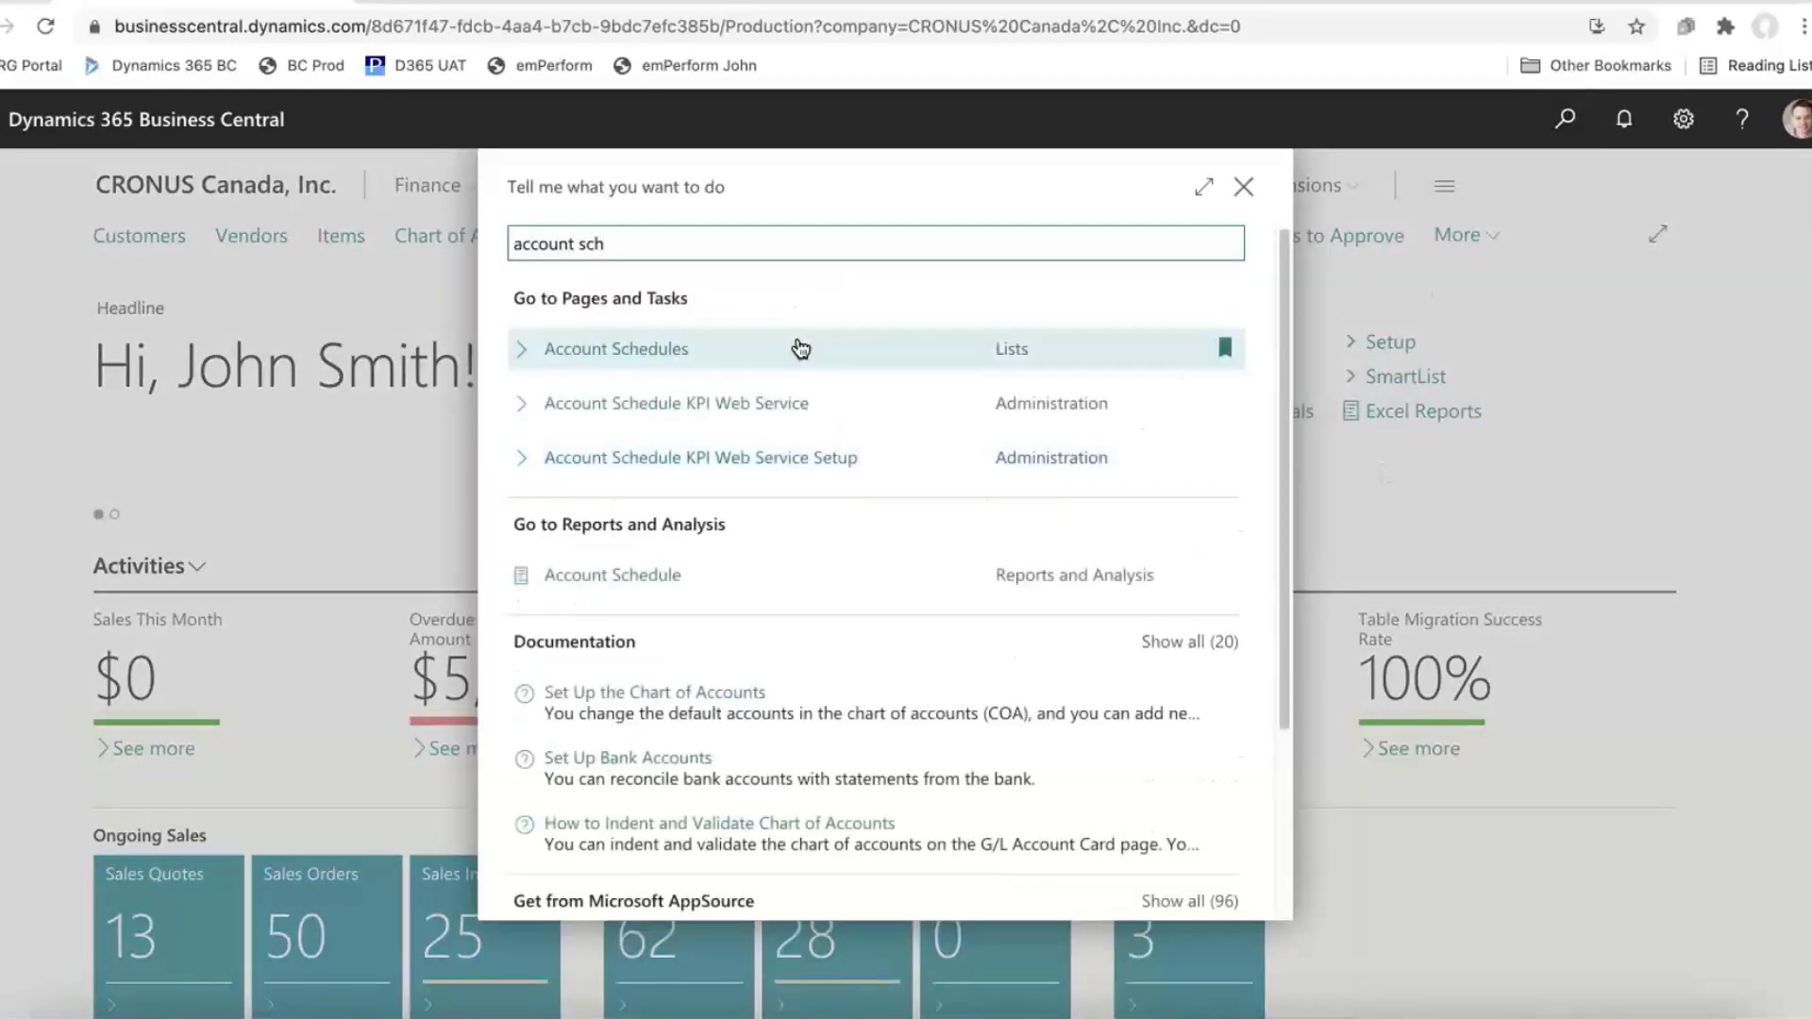
click(797, 348)
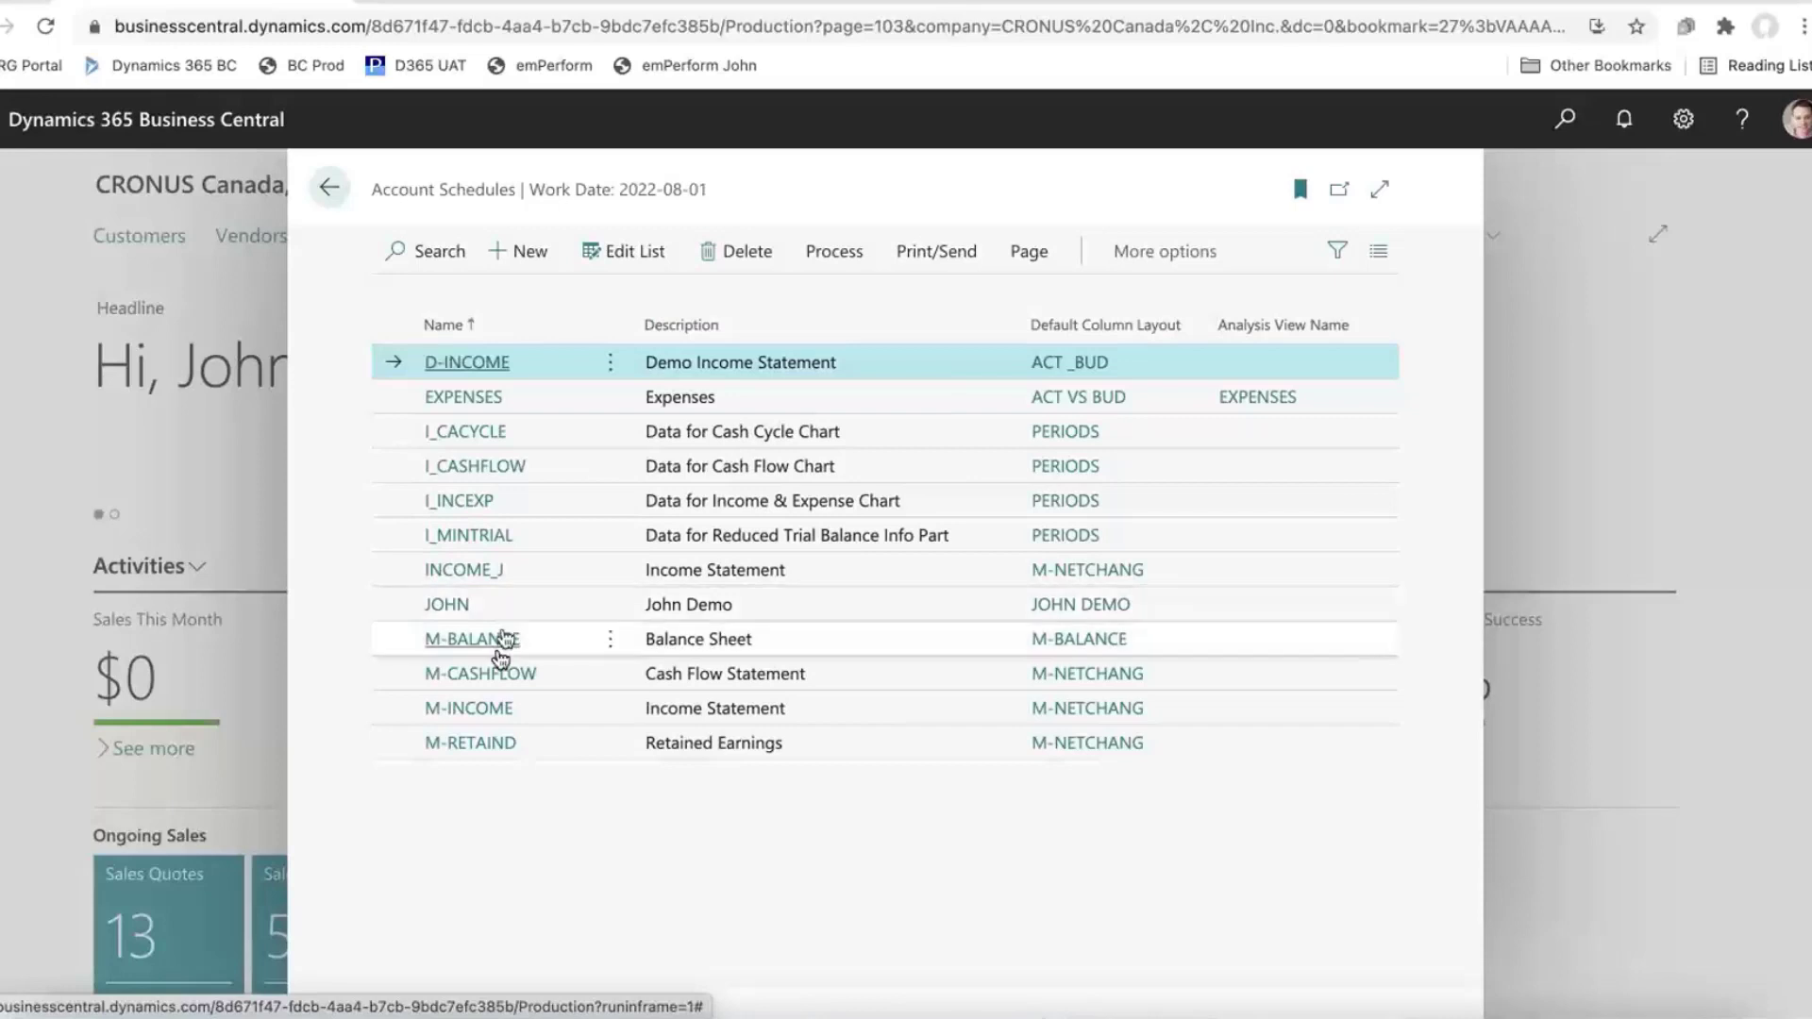
Step: Open the overview of the M-INCOME account schedule, enlarge it, and collapse its General and Dimension Filters sections to review the lines
click(548, 712)
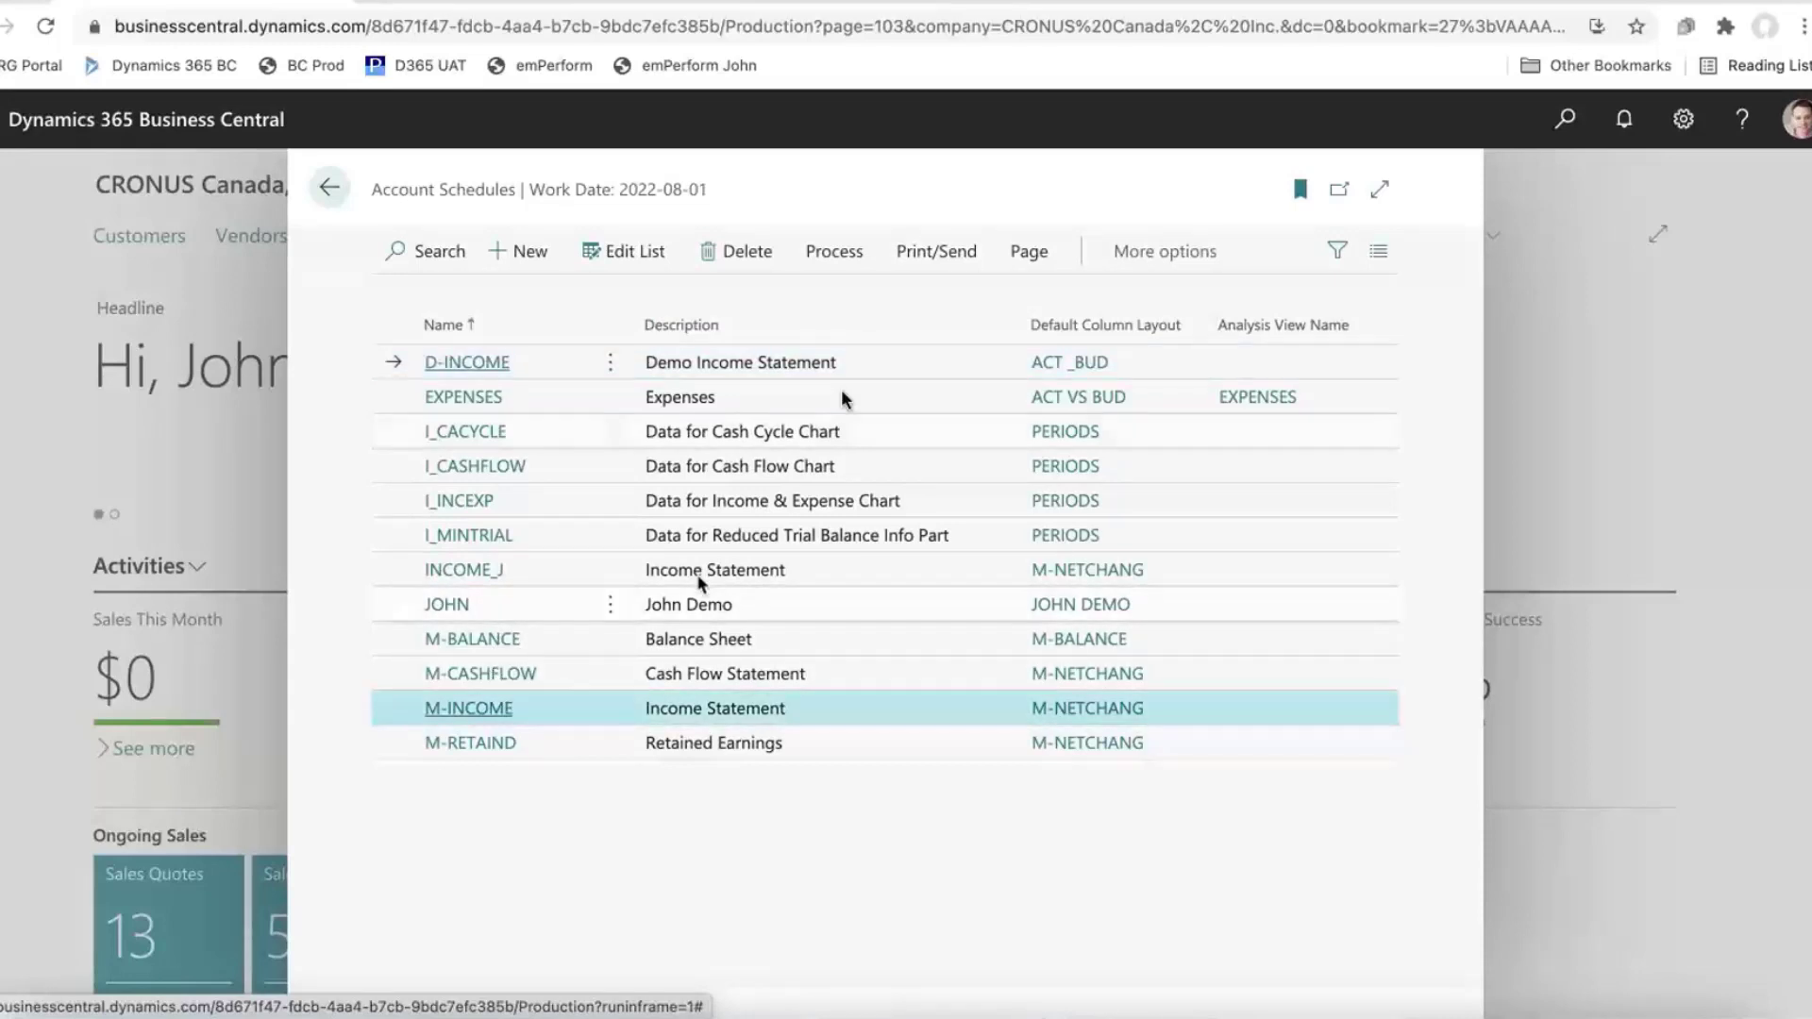
click(834, 251)
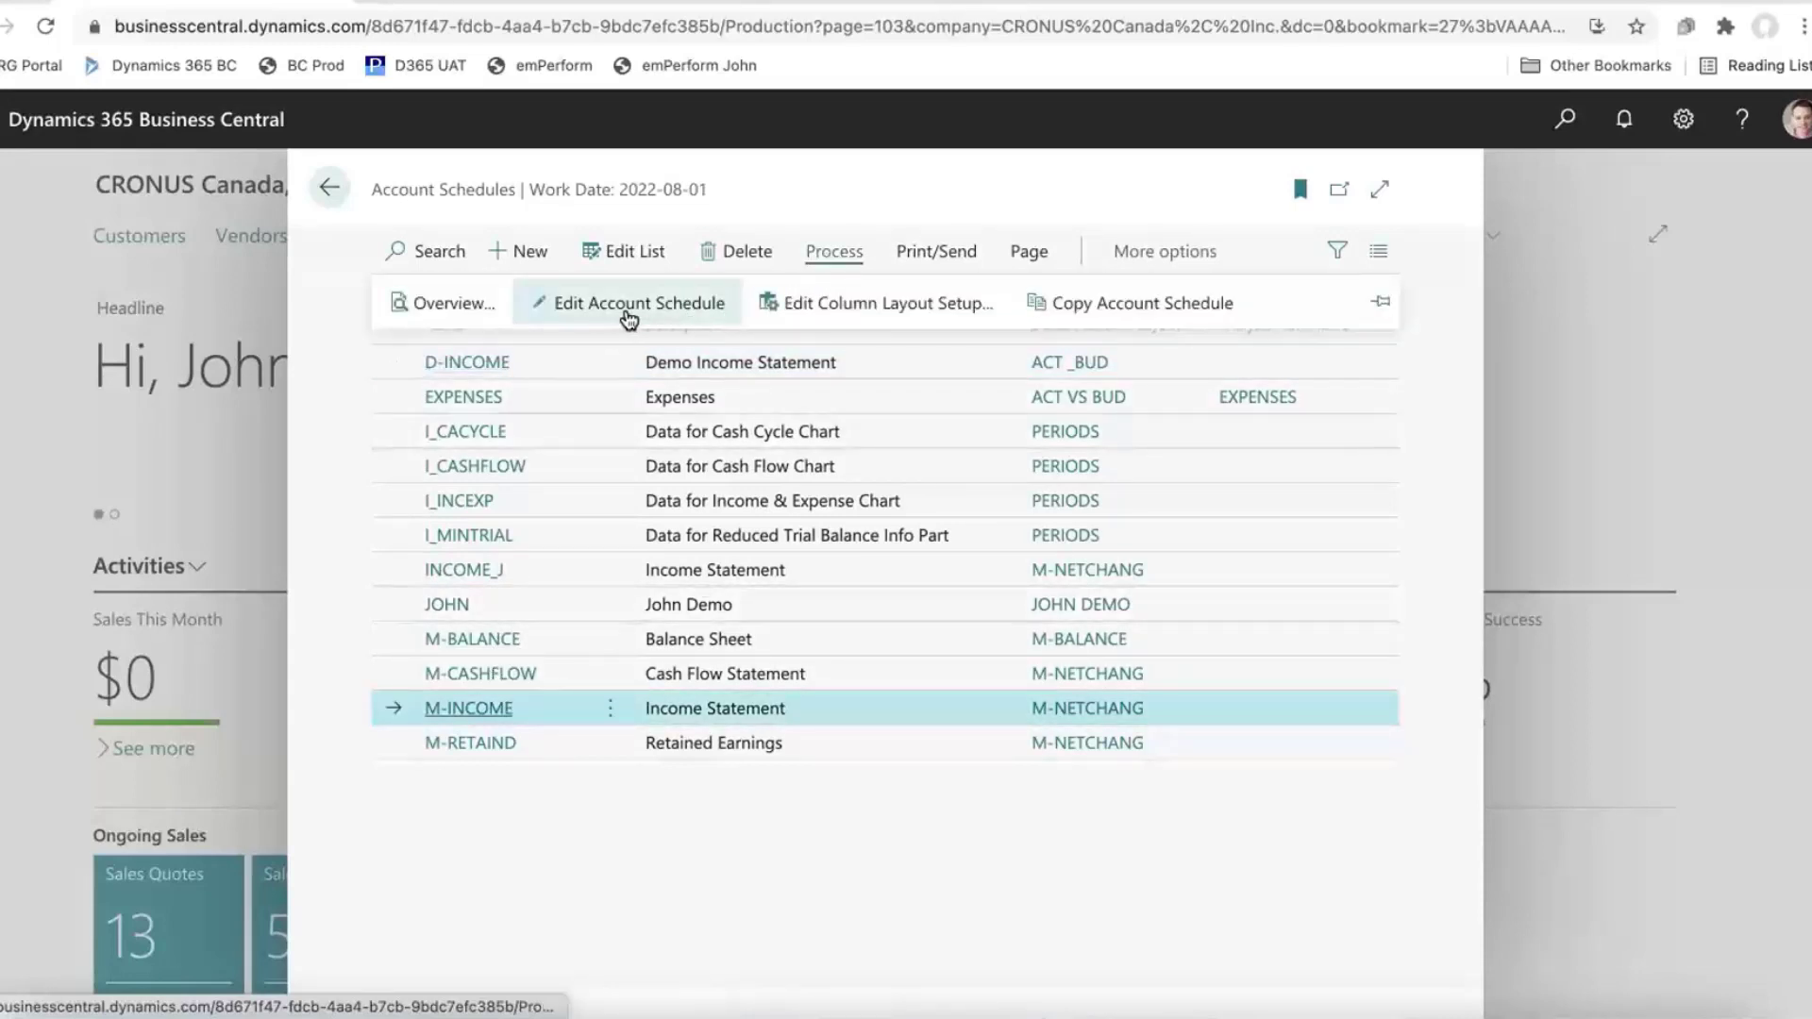
click(444, 315)
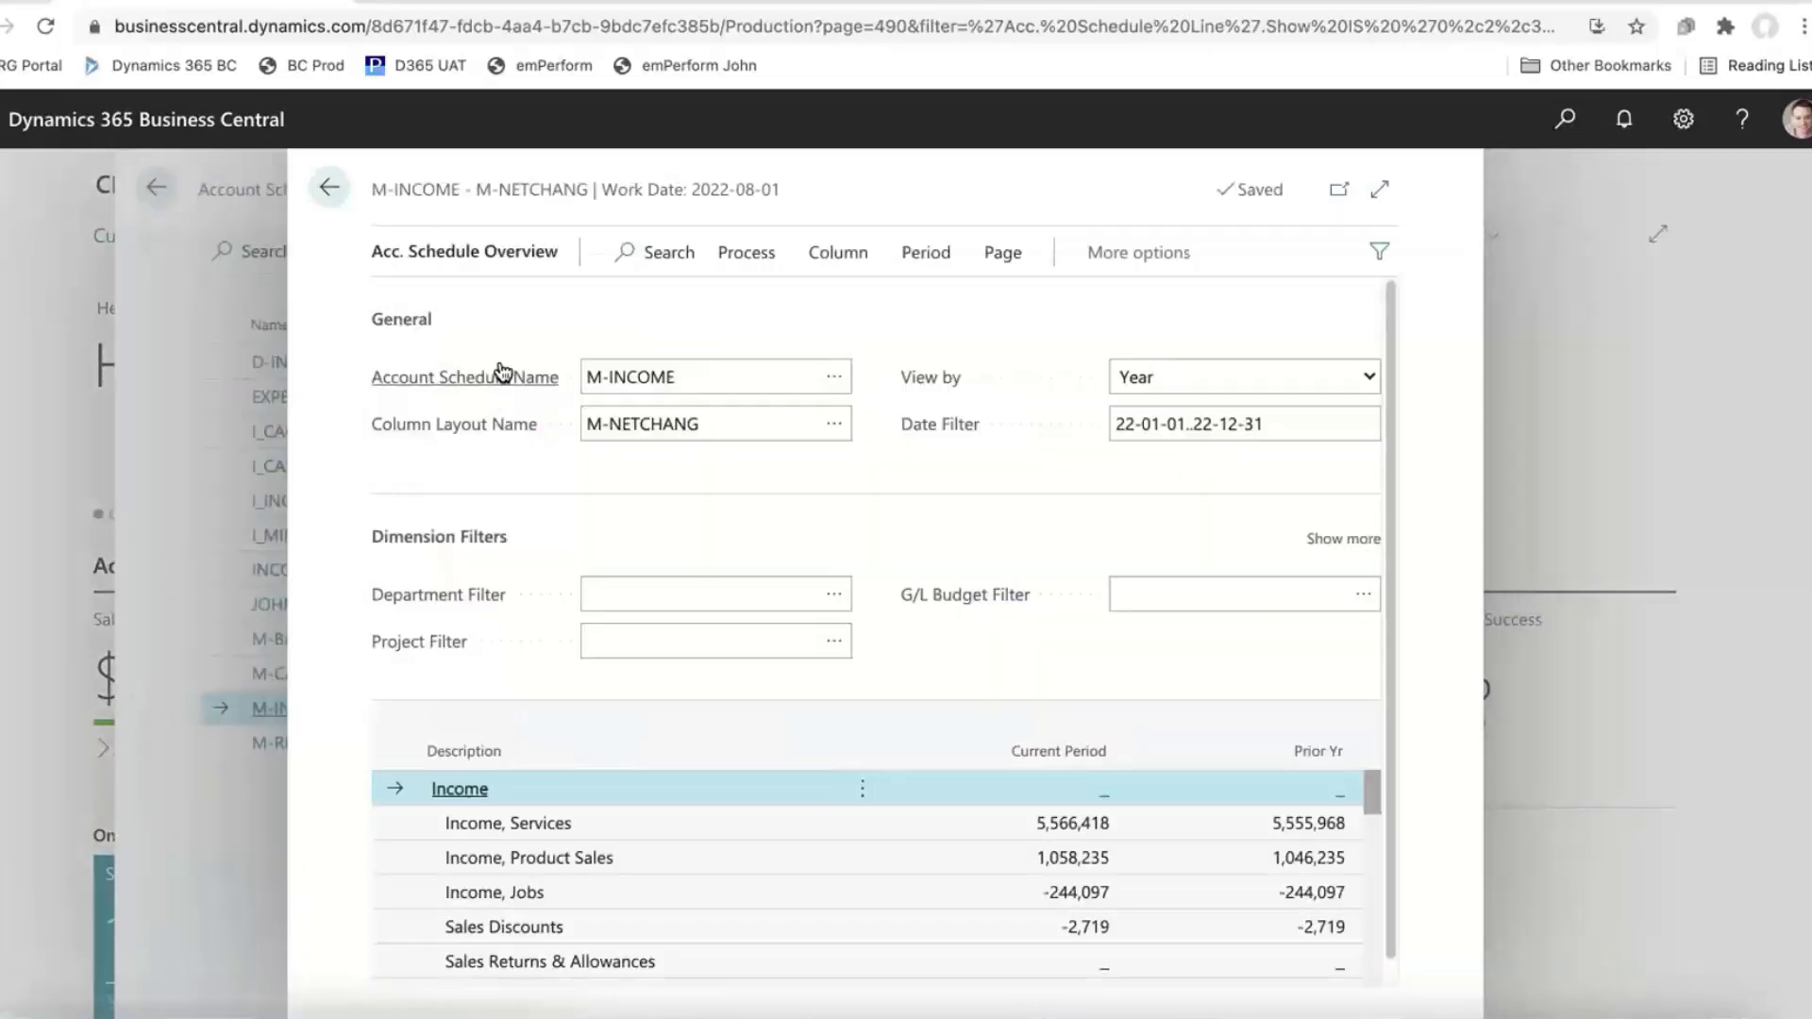
click(1370, 194)
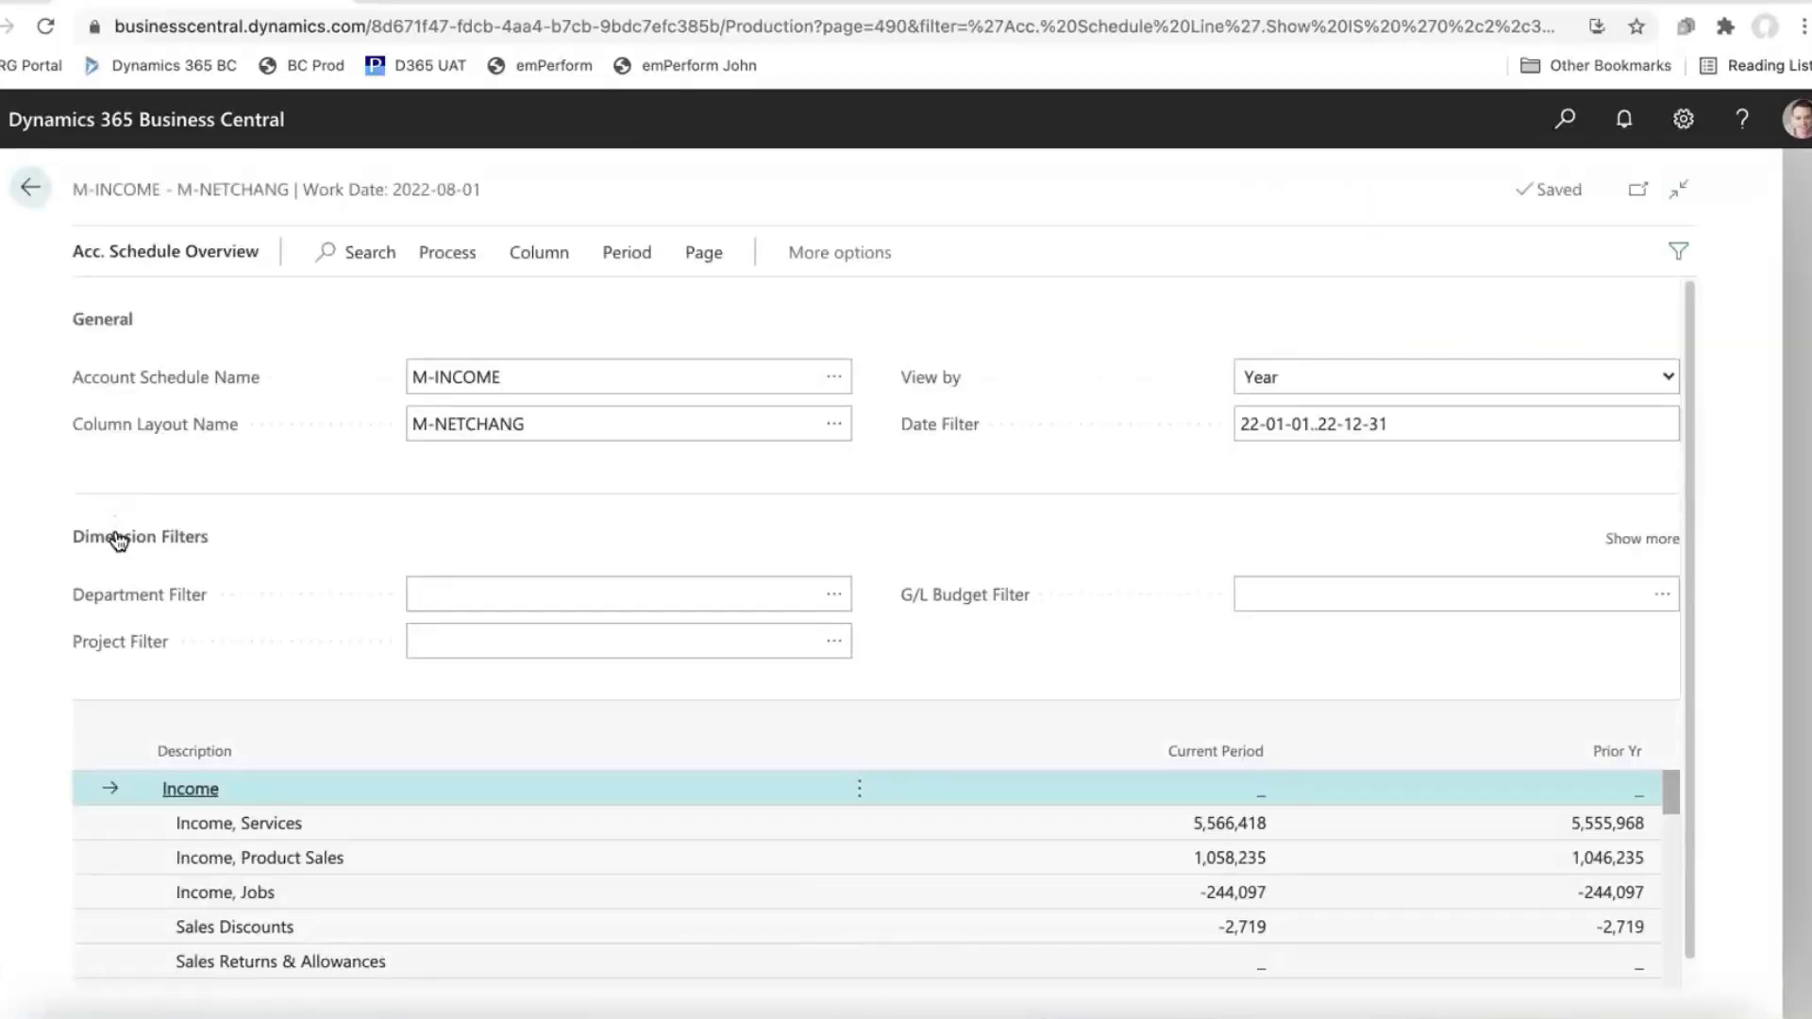
click(114, 535)
click(110, 321)
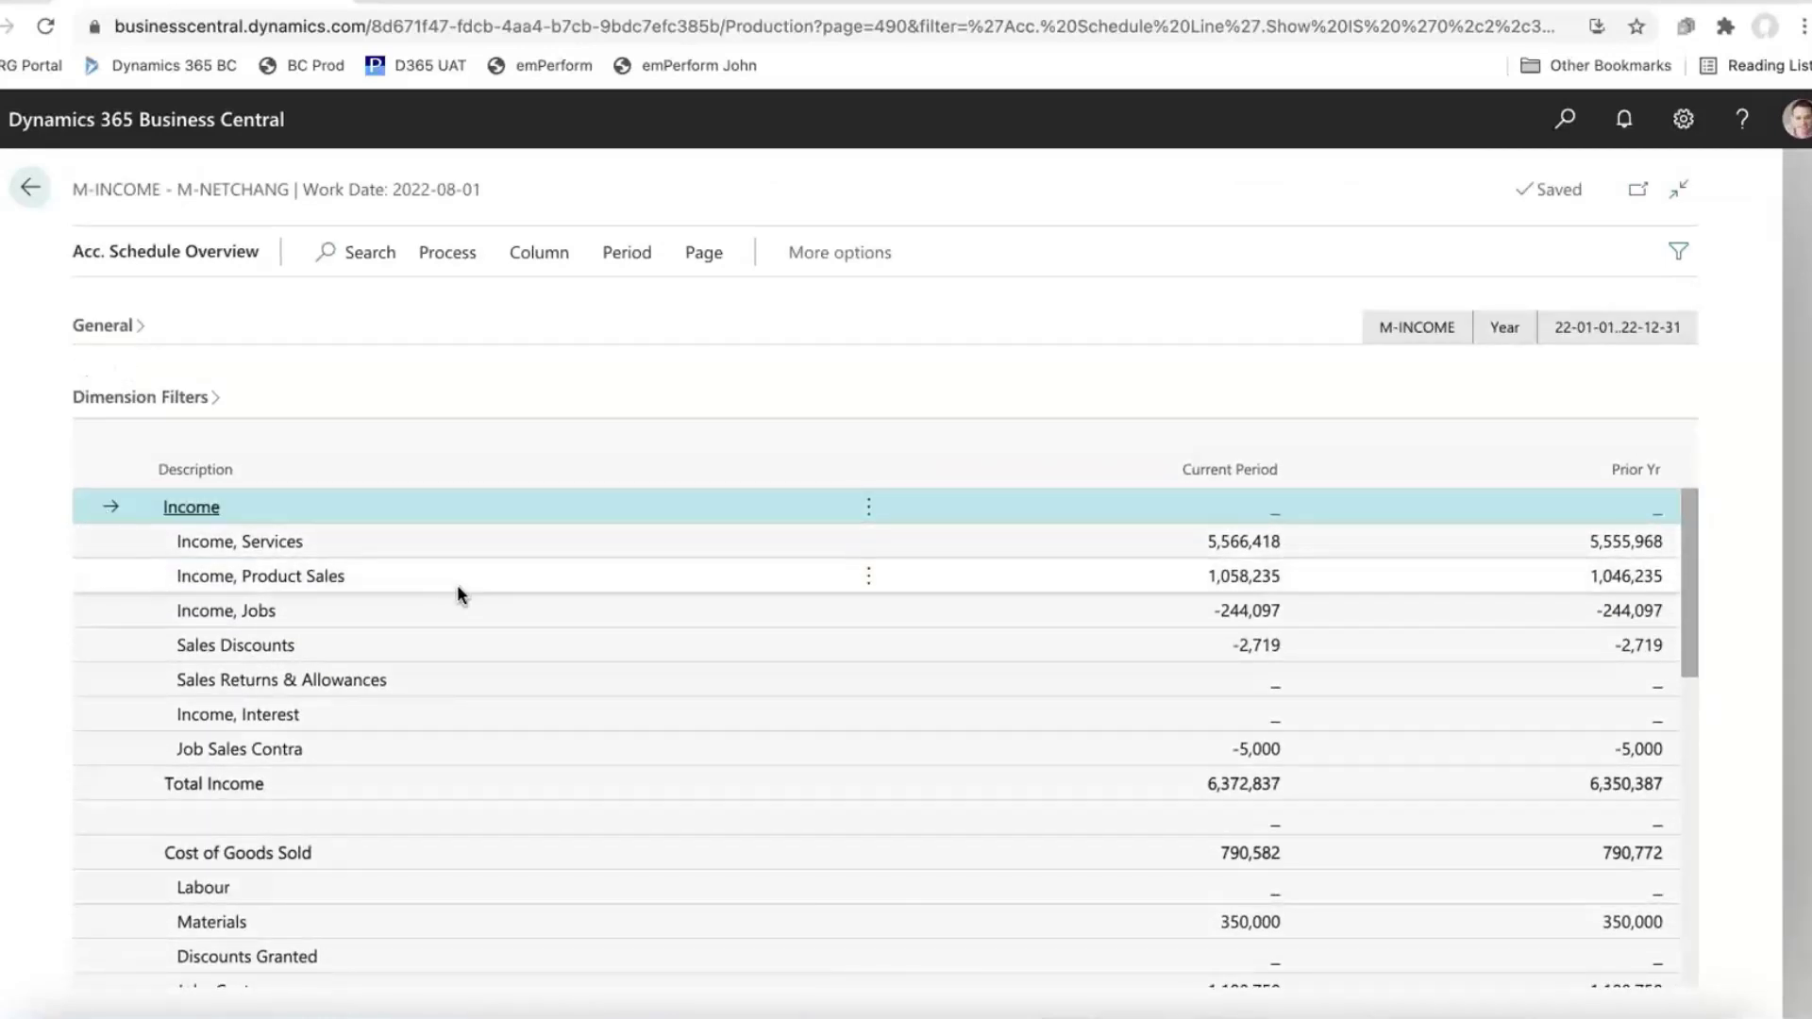
scroll(457, 593, down, 2)
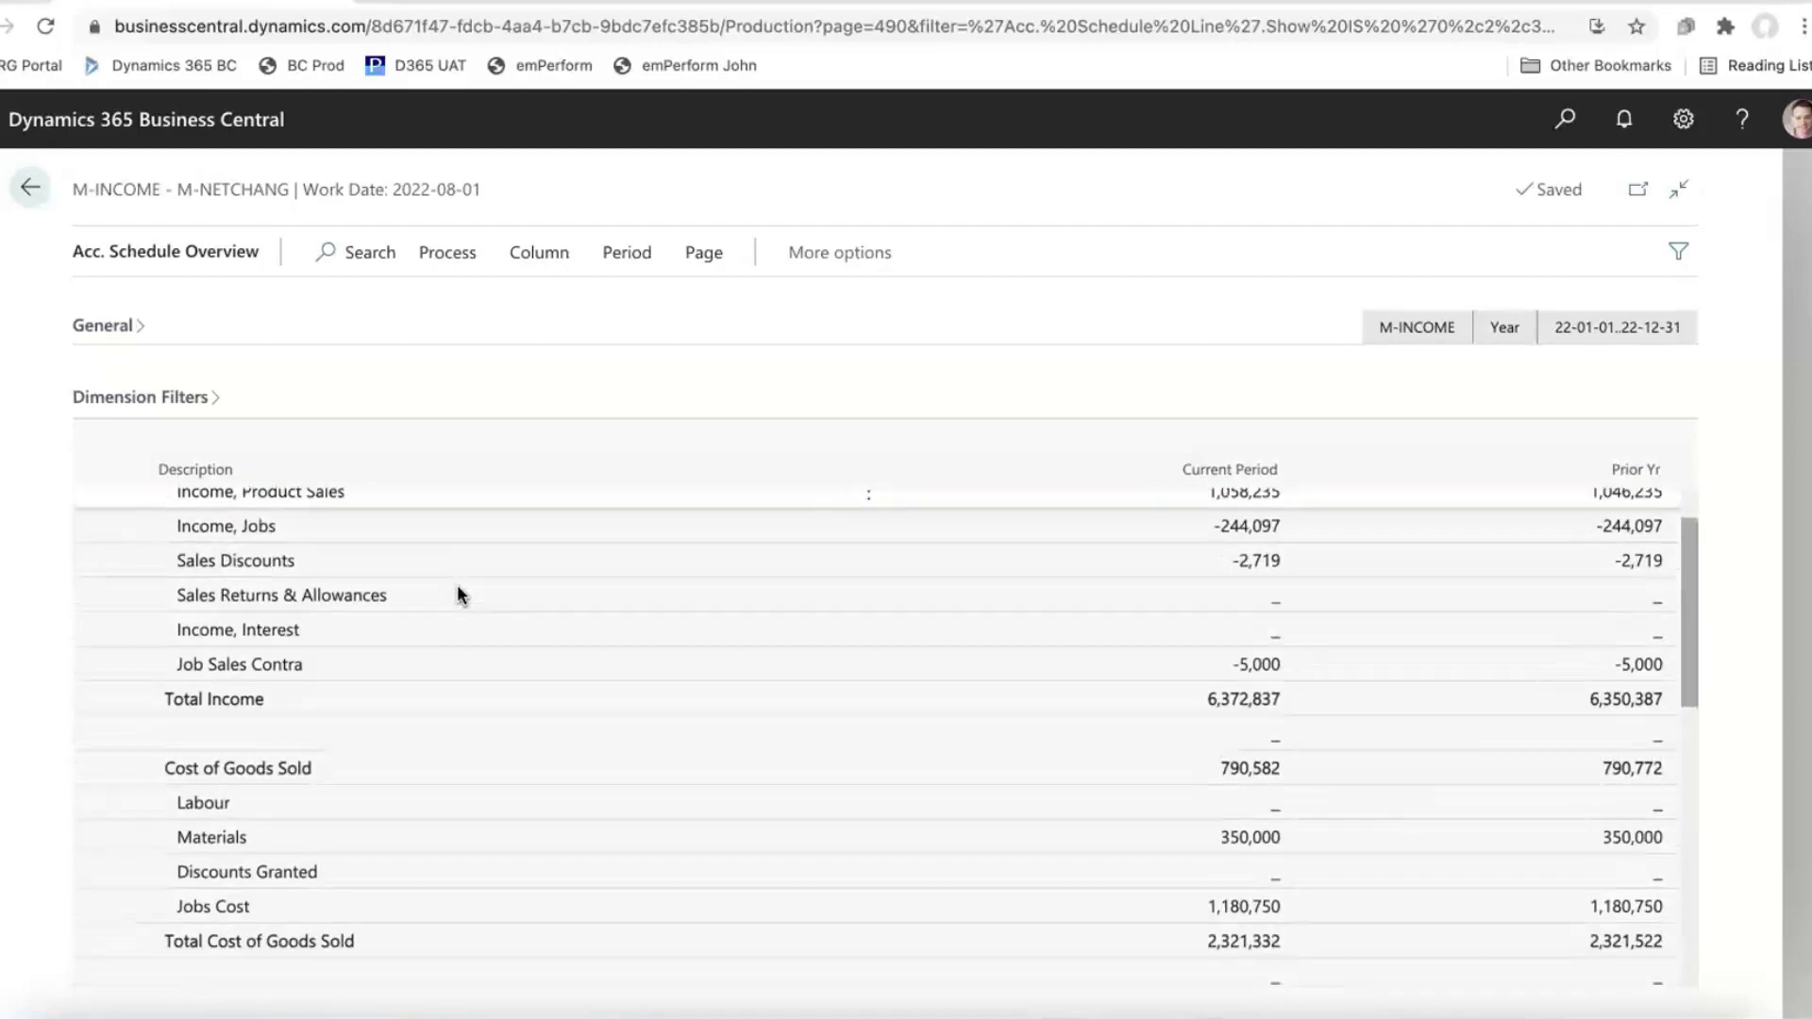
Step: Drill into the current-period Materials amount and on to the ledger entries behind the Purch., Raw Materials - Dom. net change
click(1239, 834)
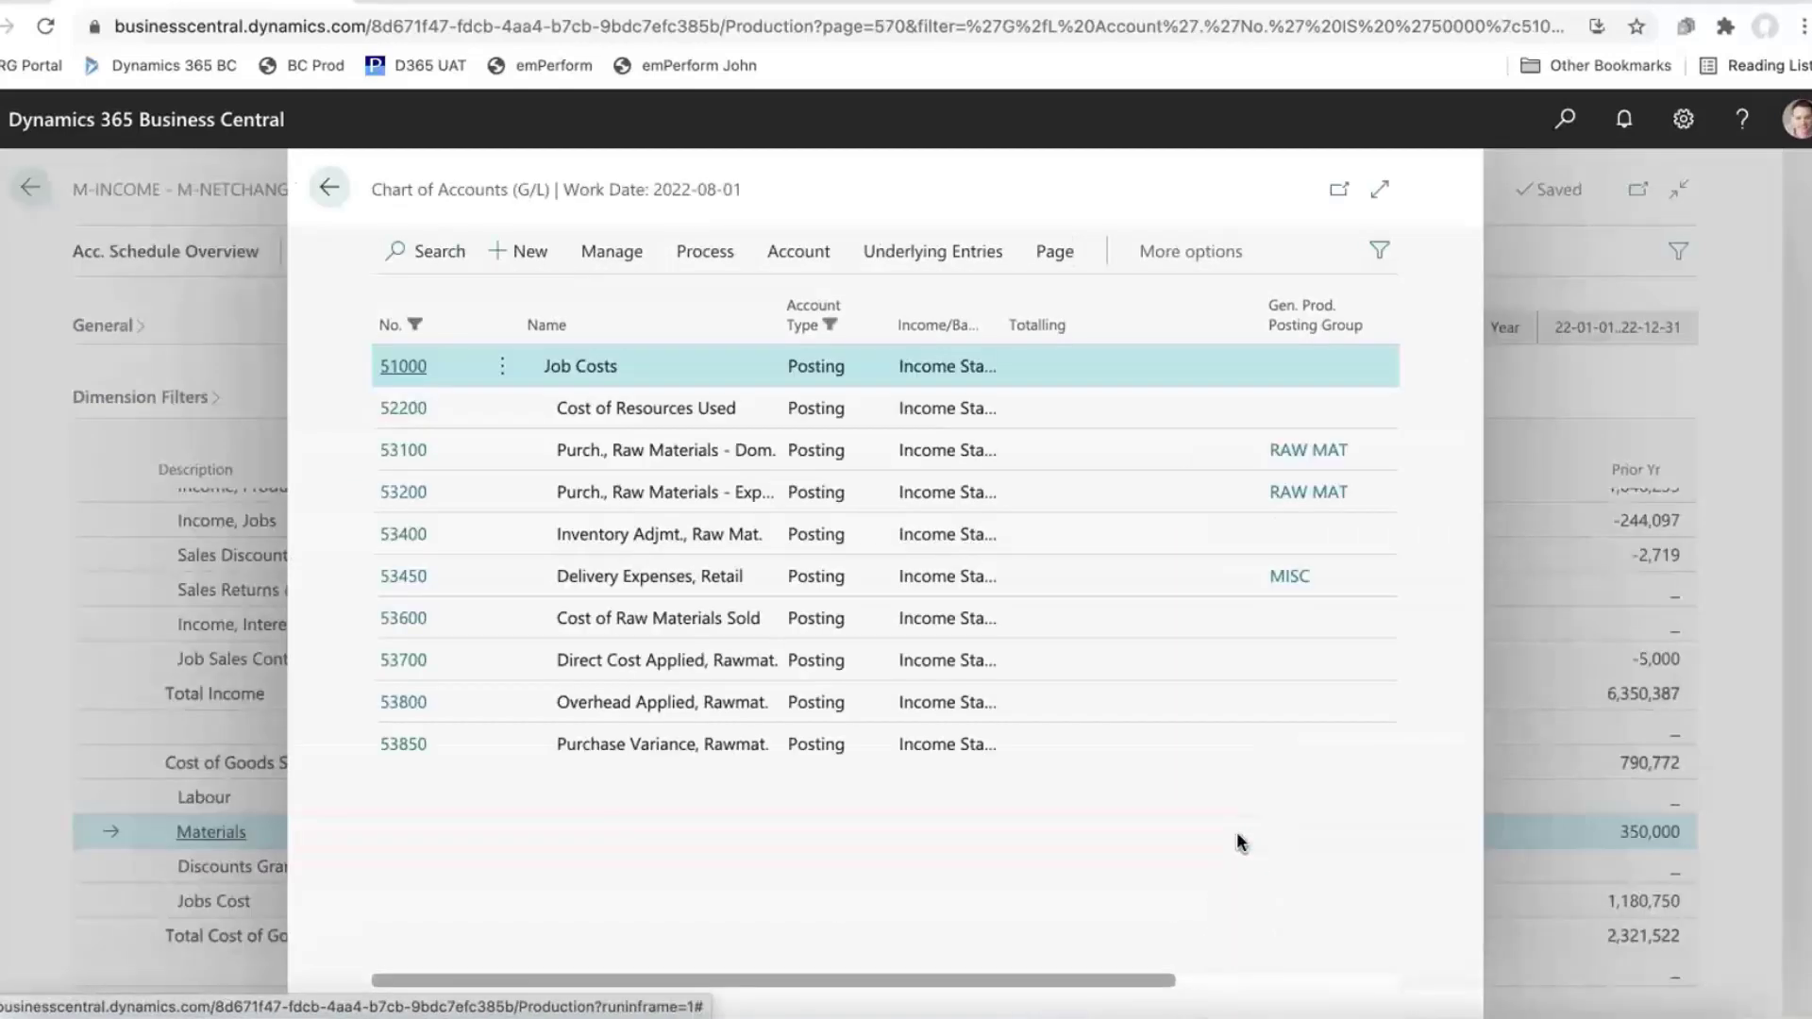
click(1380, 189)
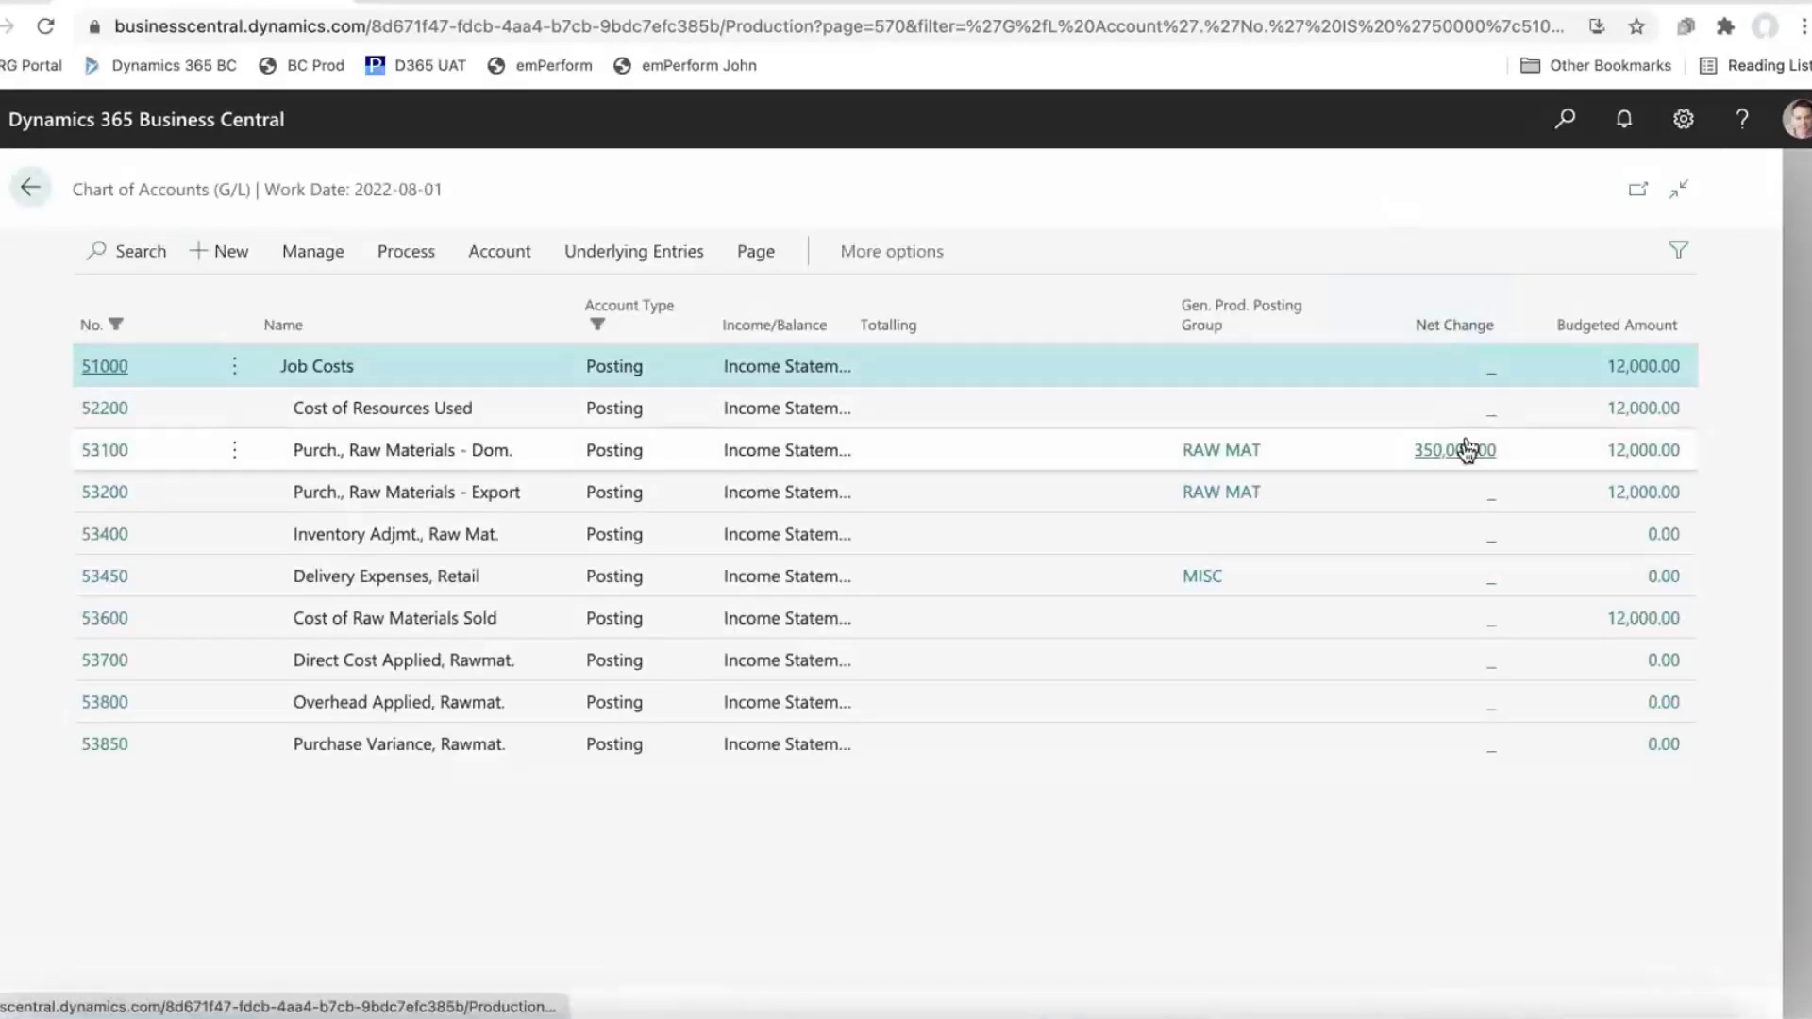
click(1464, 453)
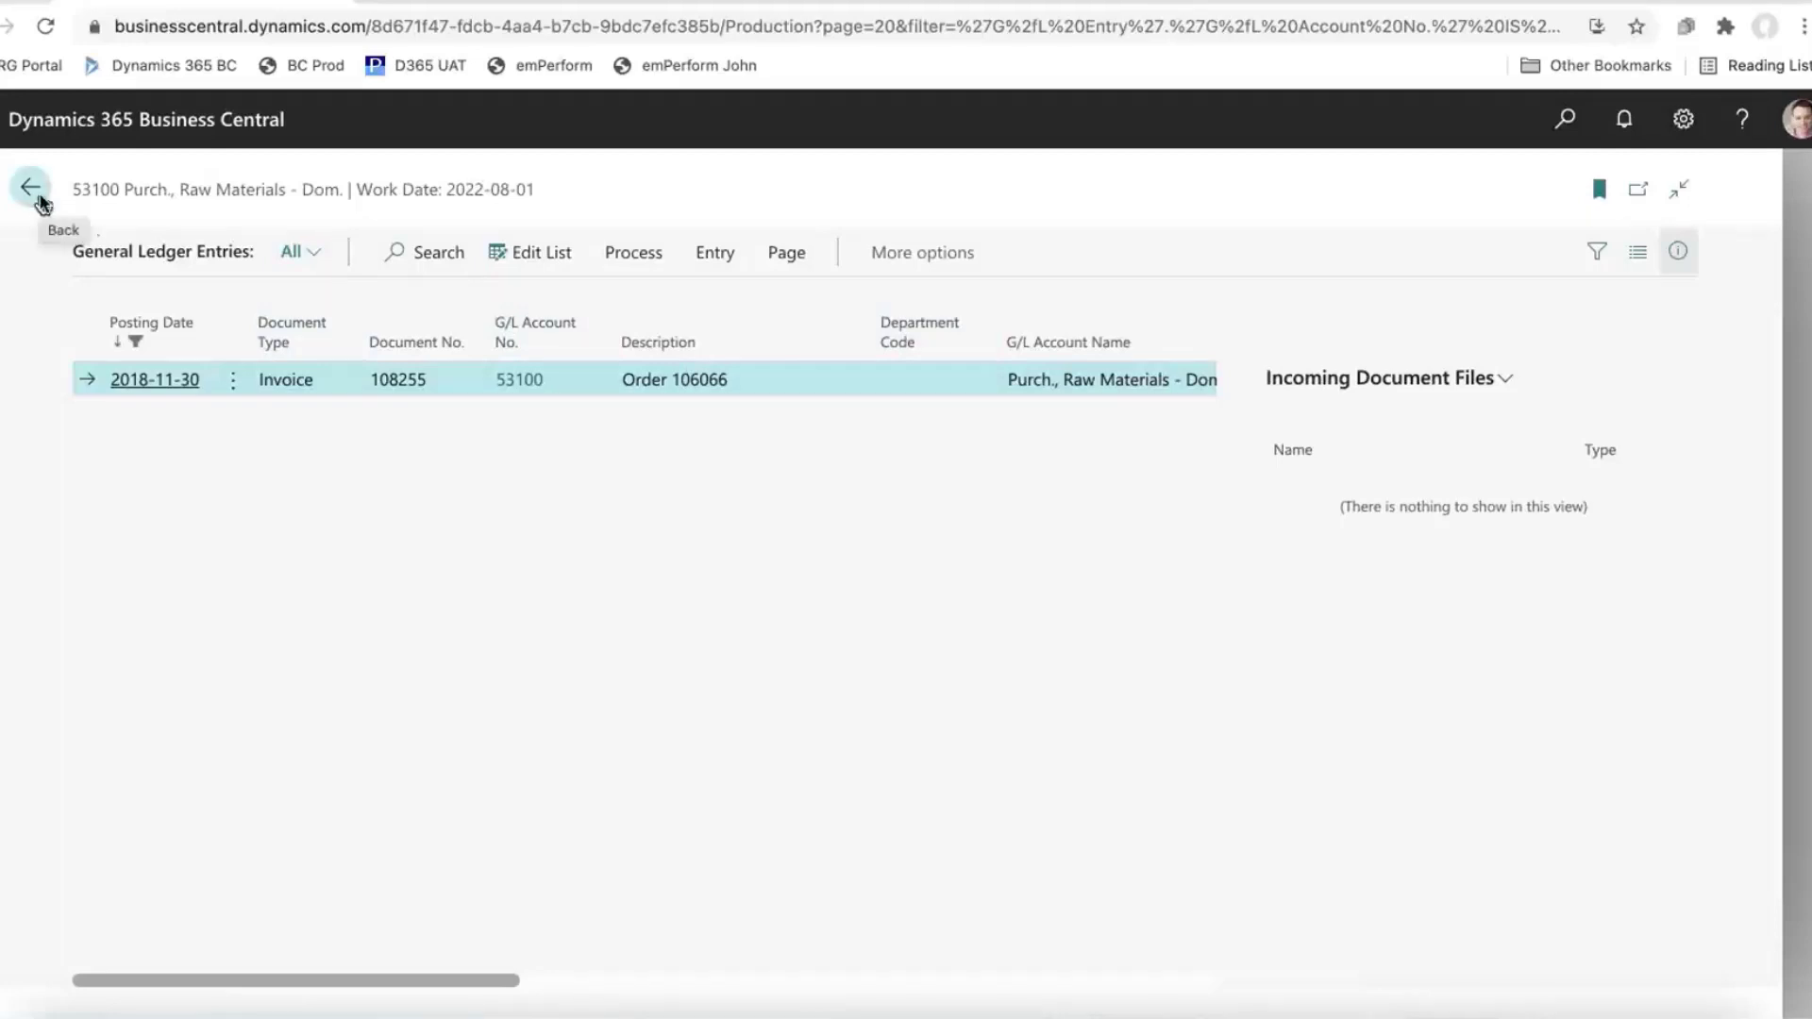
Step: Find the entries related to the invoice ledger entry, and open its posted purchase invoice with the details pane hidden
click(721, 261)
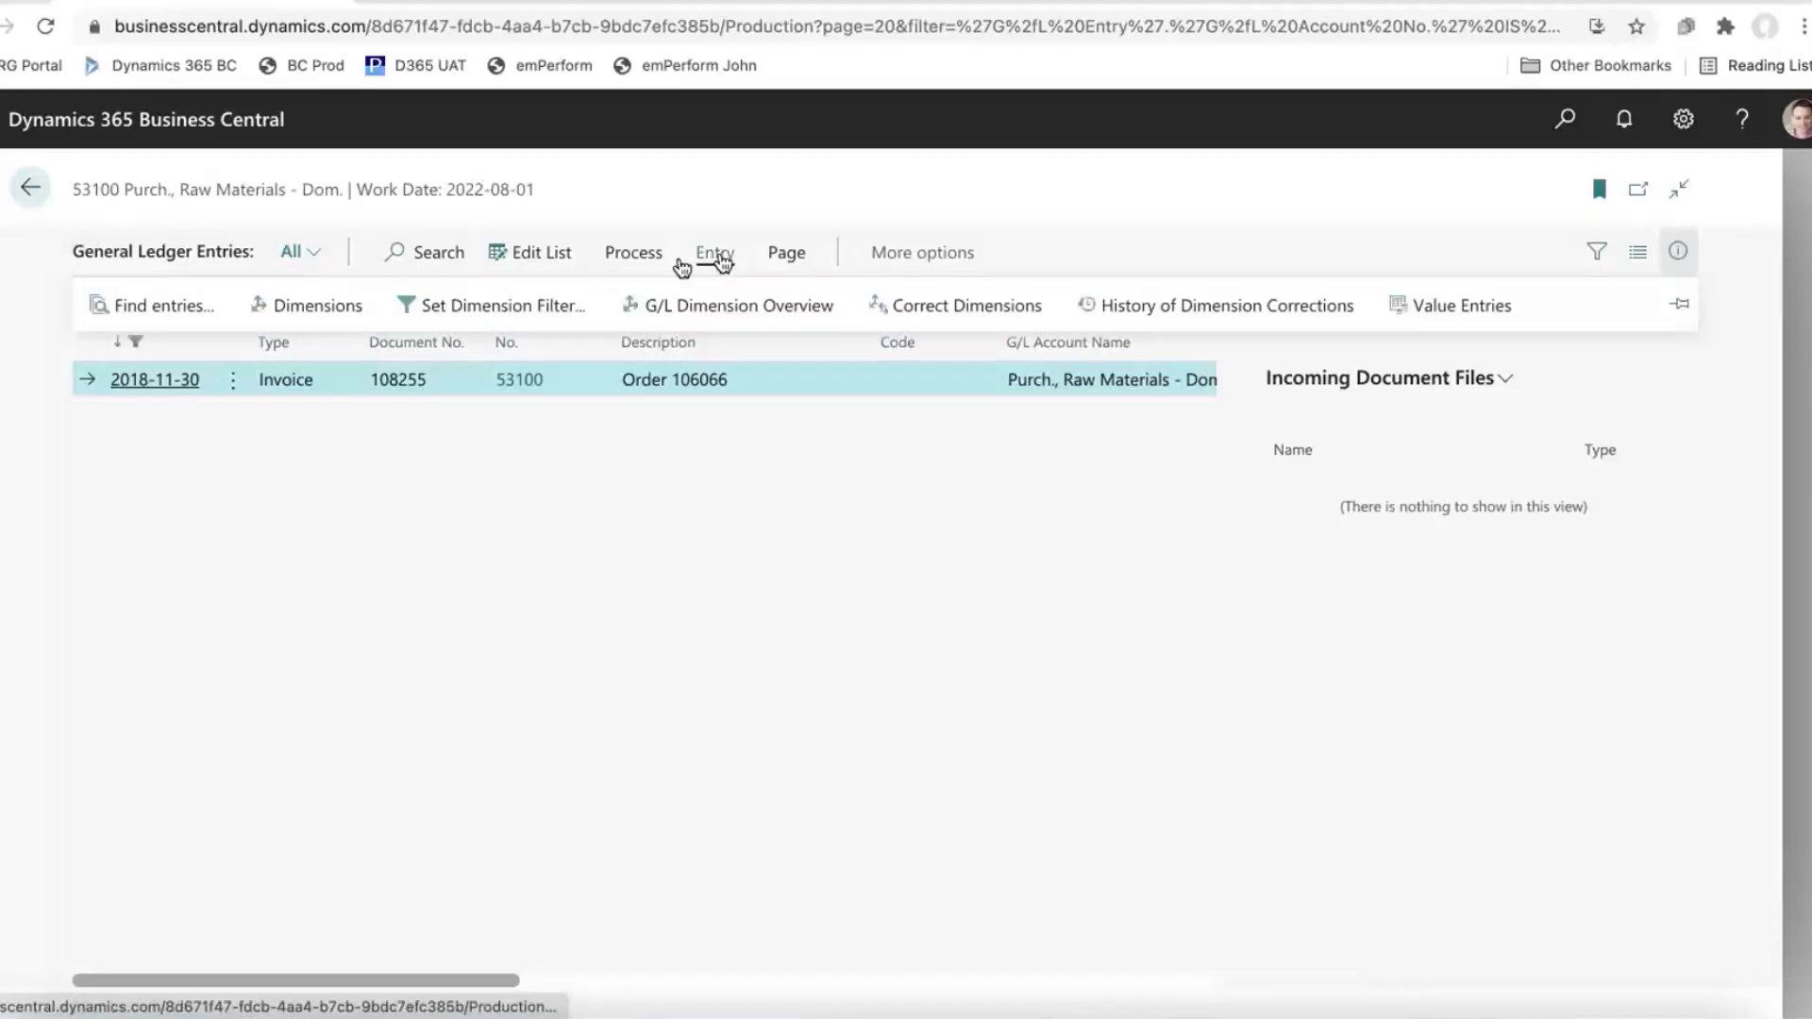
click(162, 306)
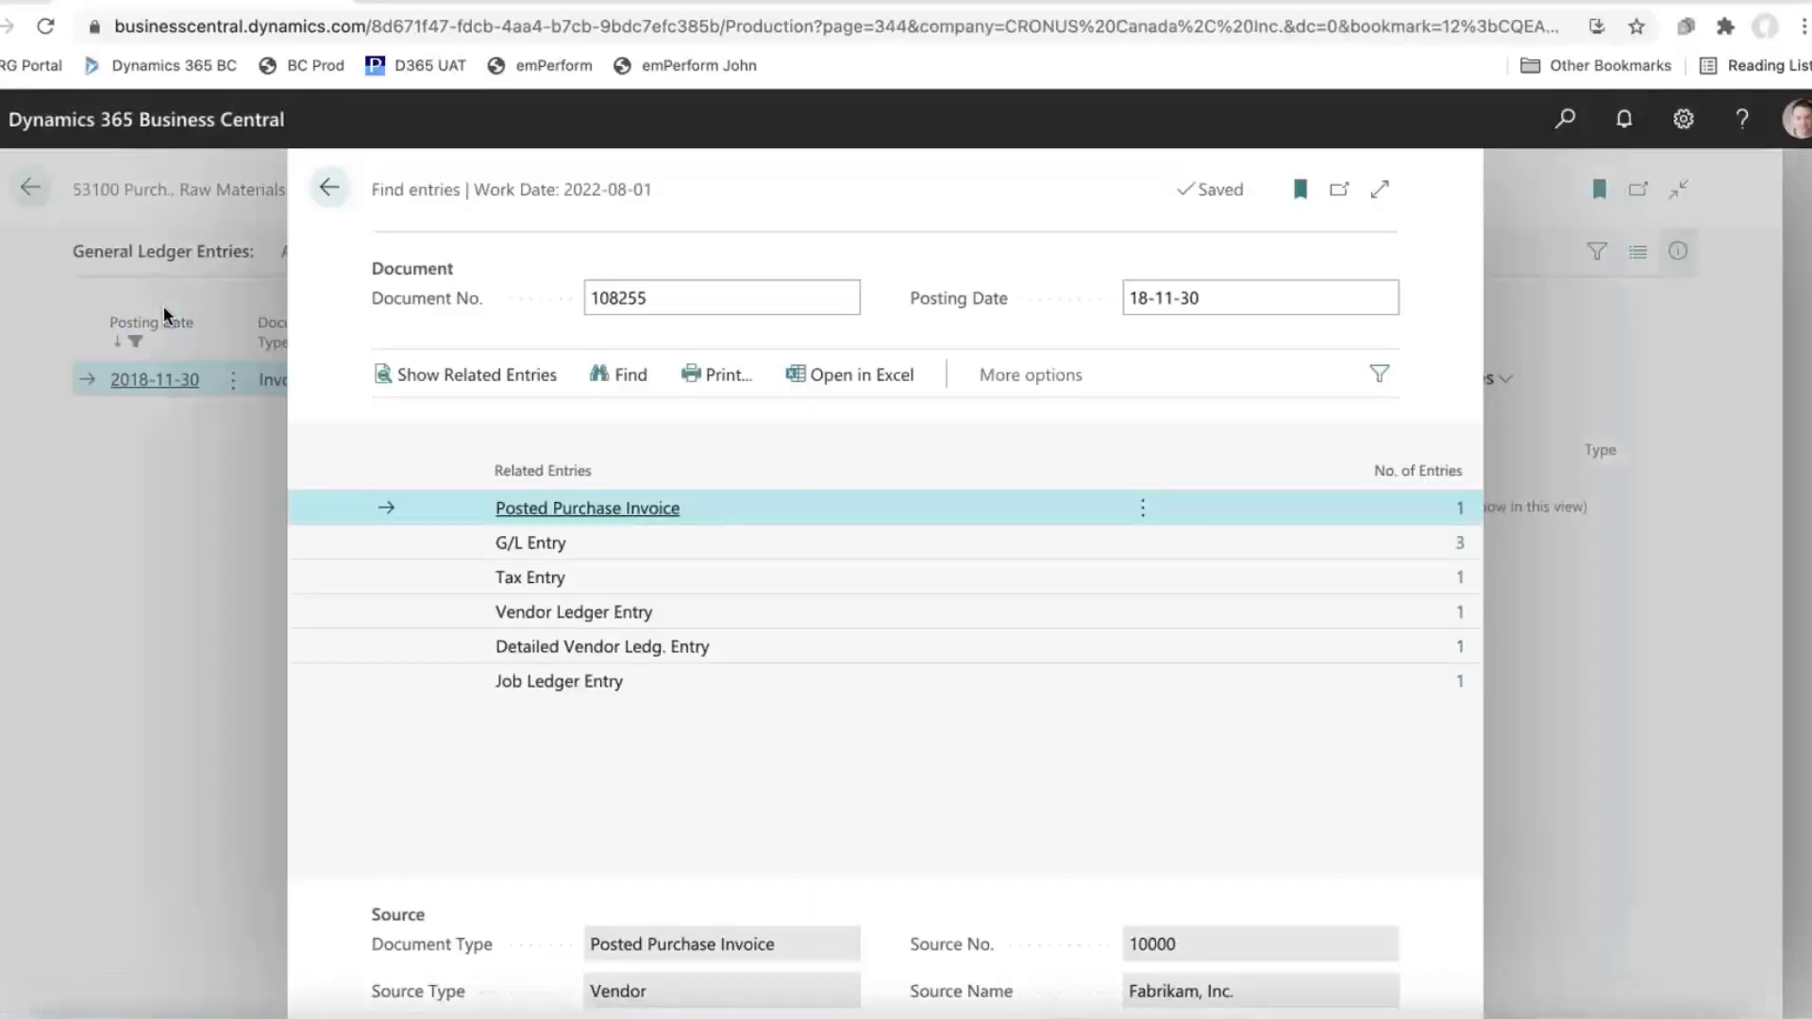
click(1473, 511)
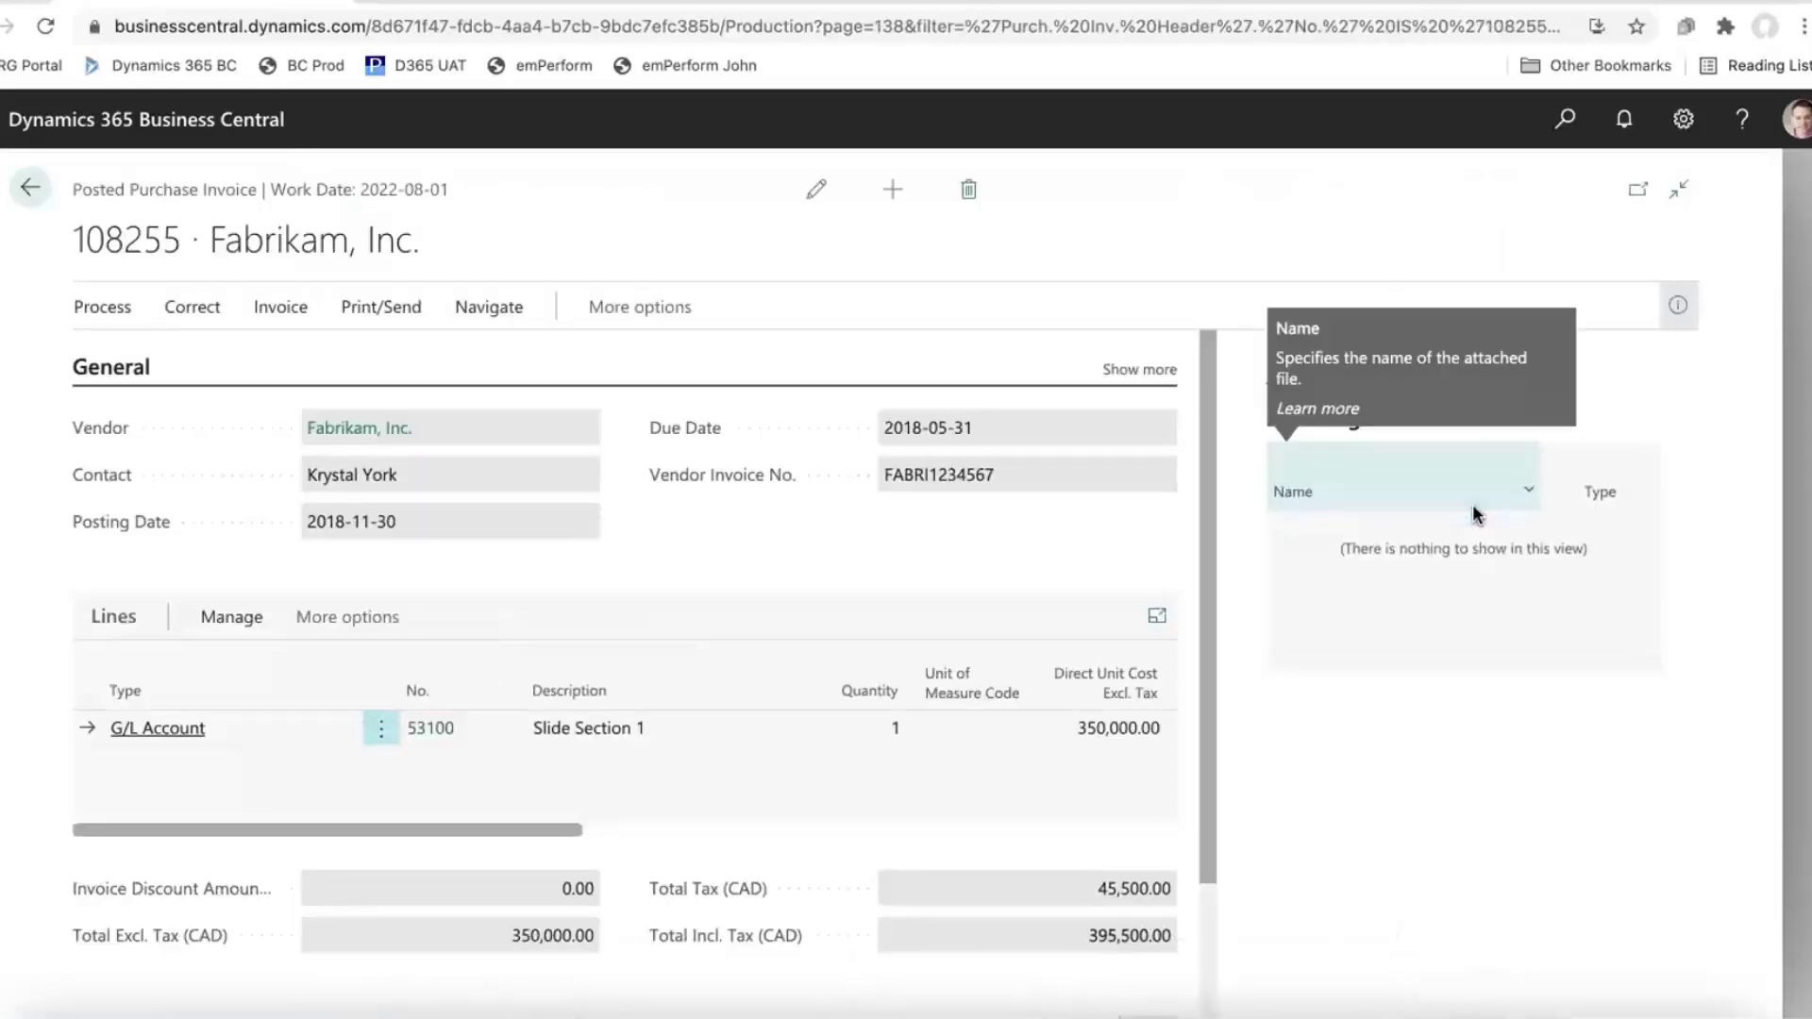
click(1679, 305)
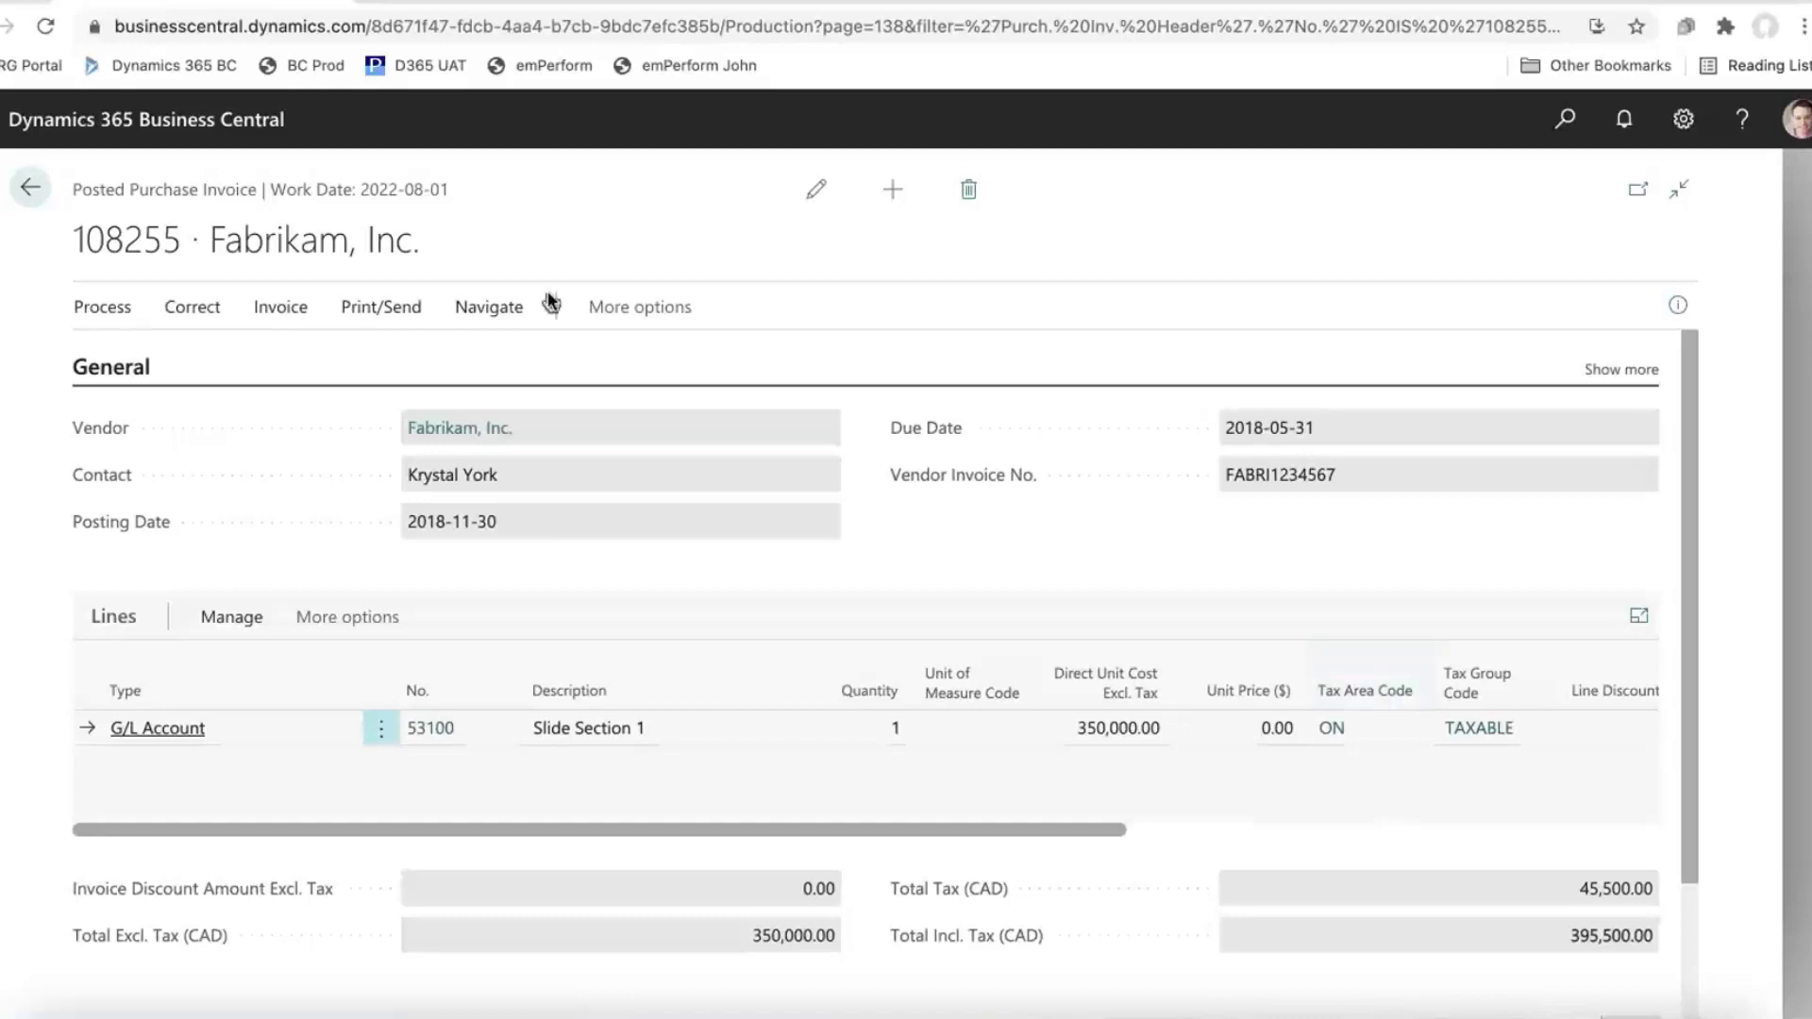
Step: Close the posted invoice and all underlying drill-down pages and account schedules to return to the home page
click(33, 194)
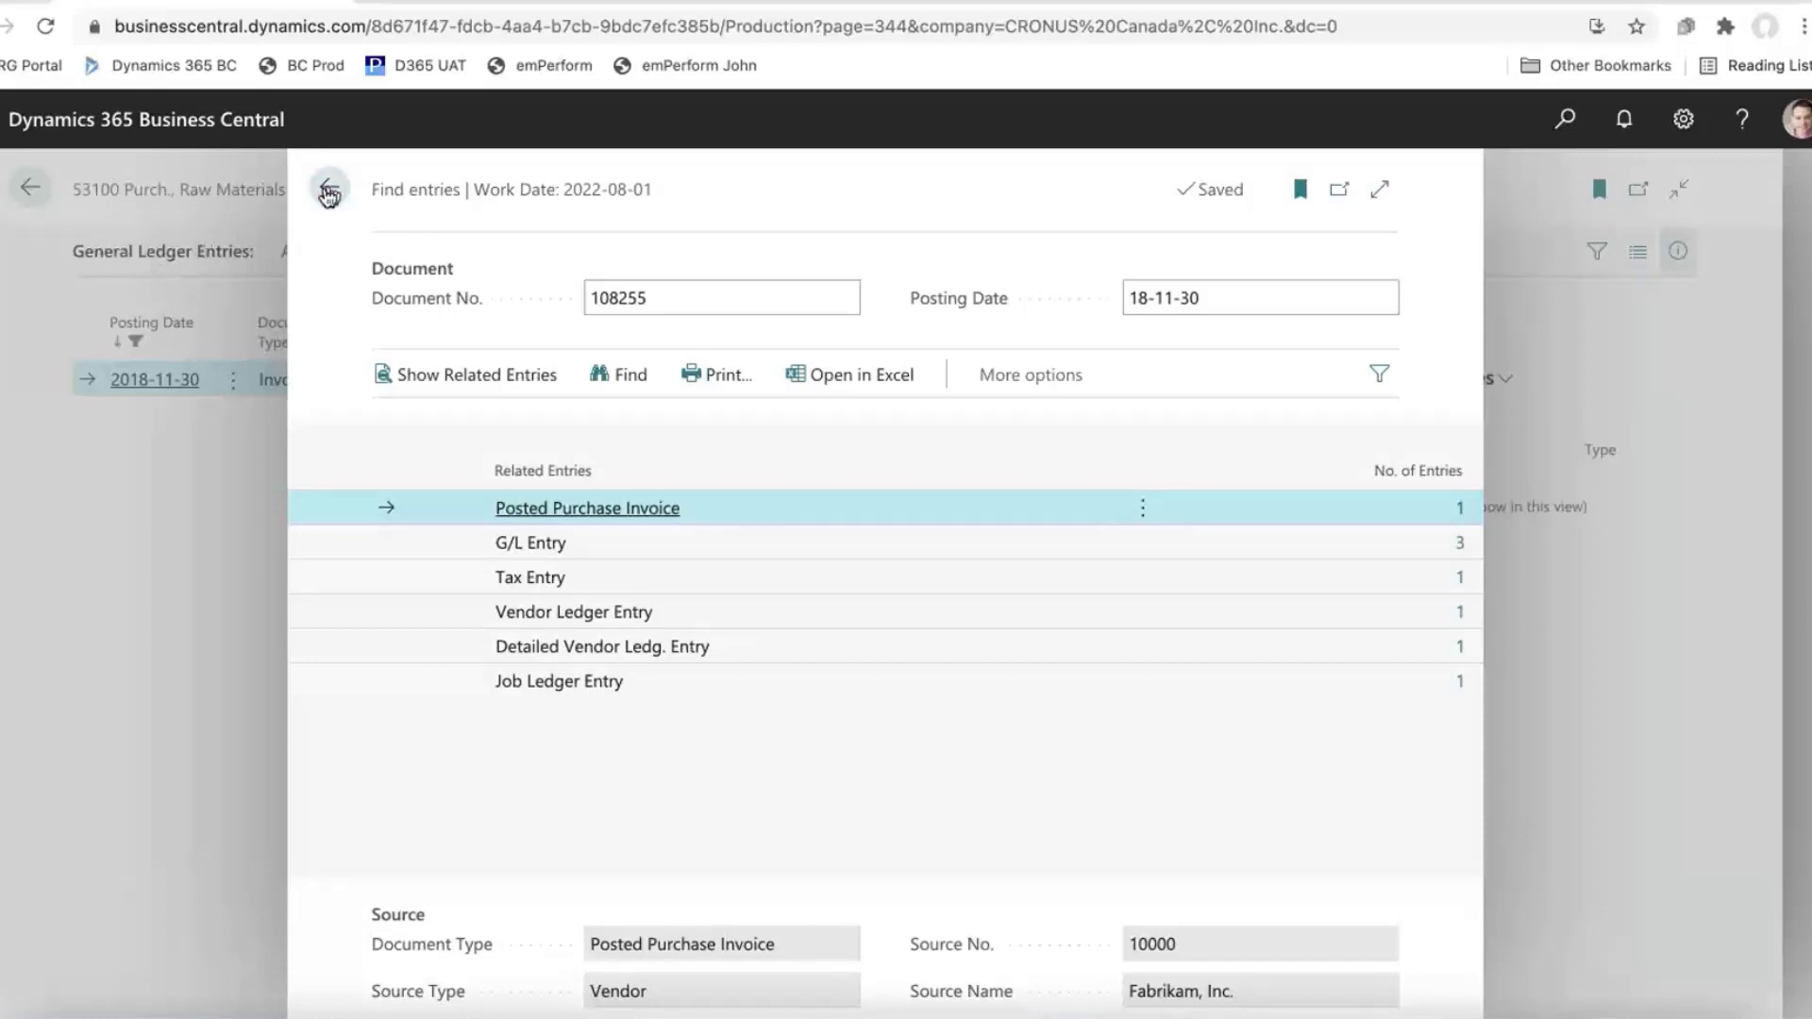
click(39, 187)
click(38, 188)
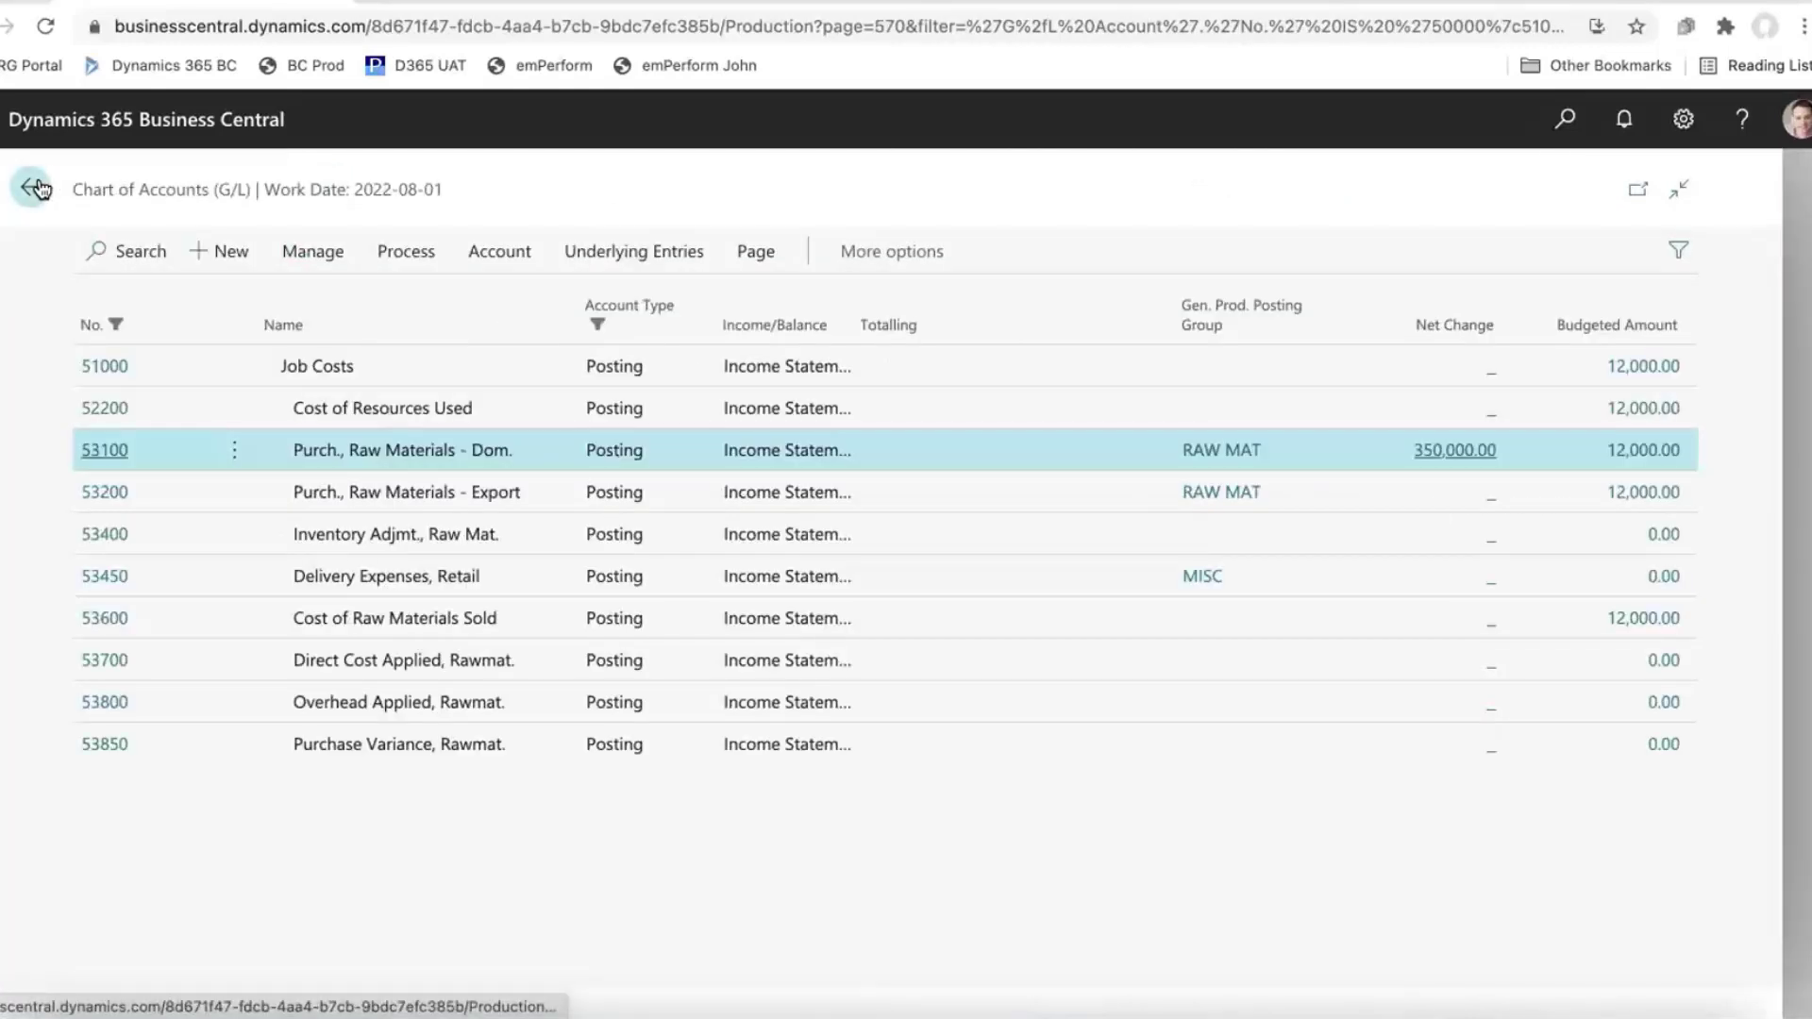
click(39, 187)
click(39, 188)
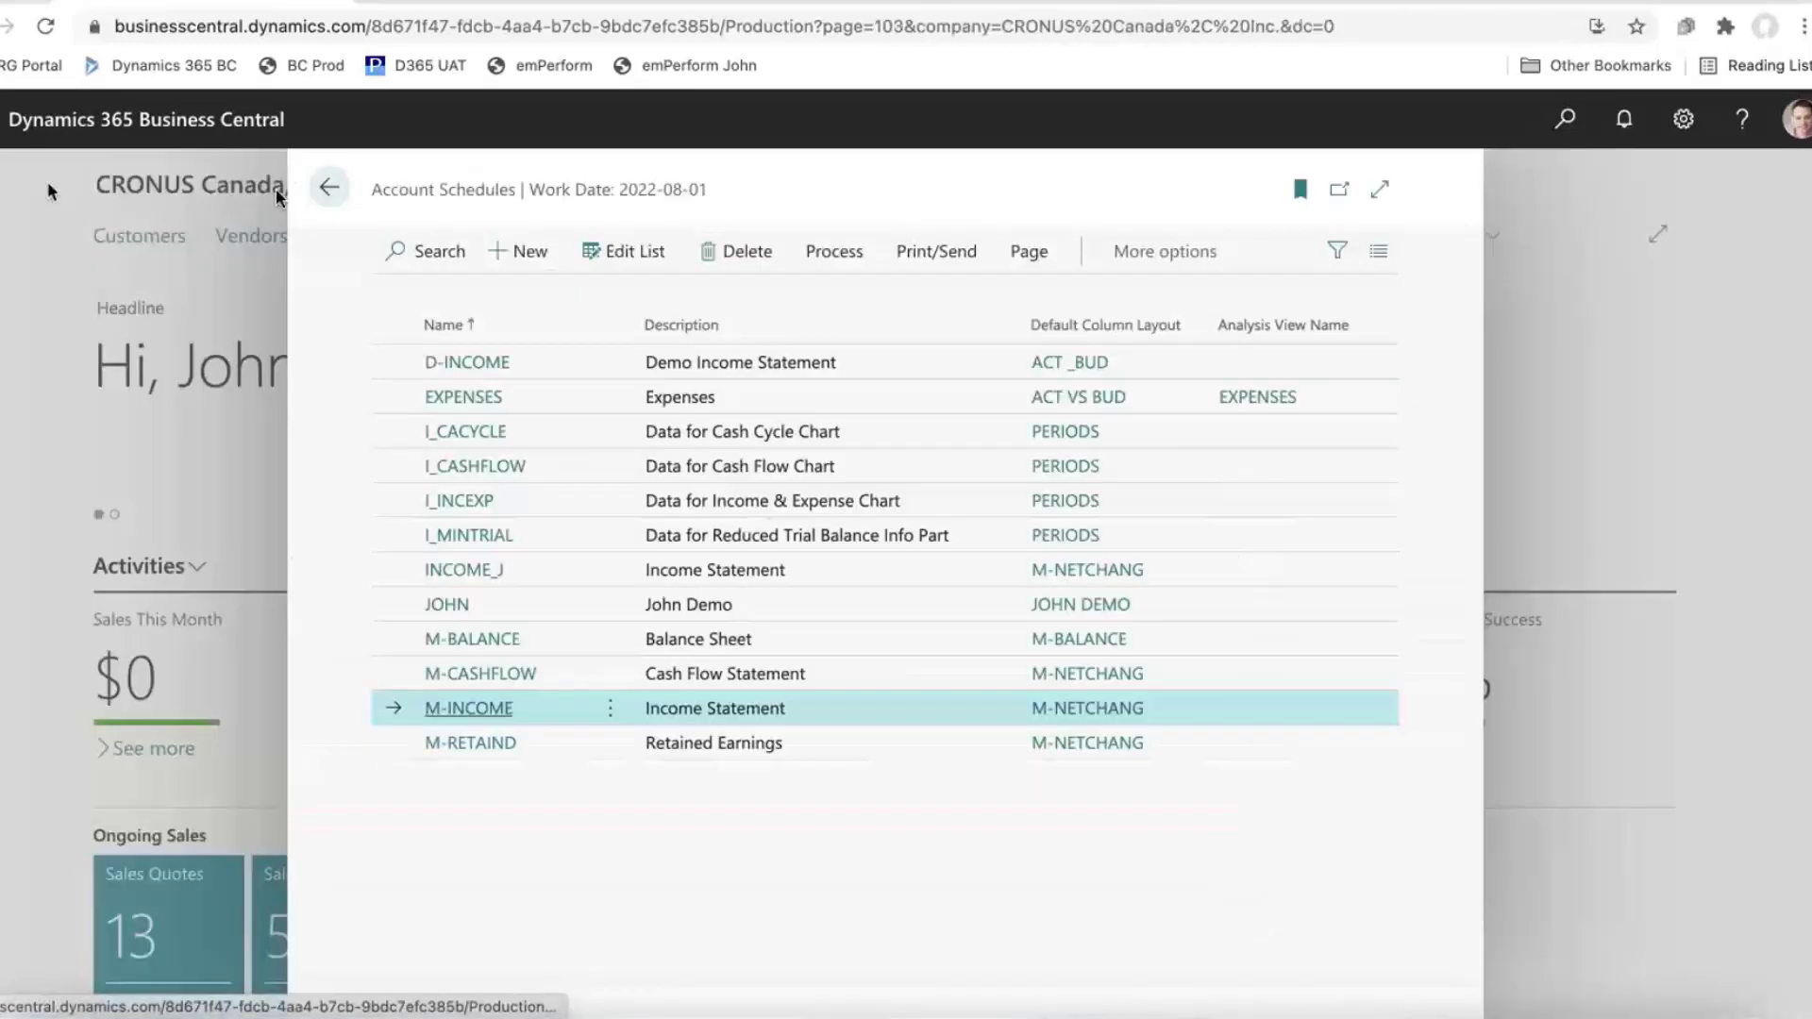
click(321, 189)
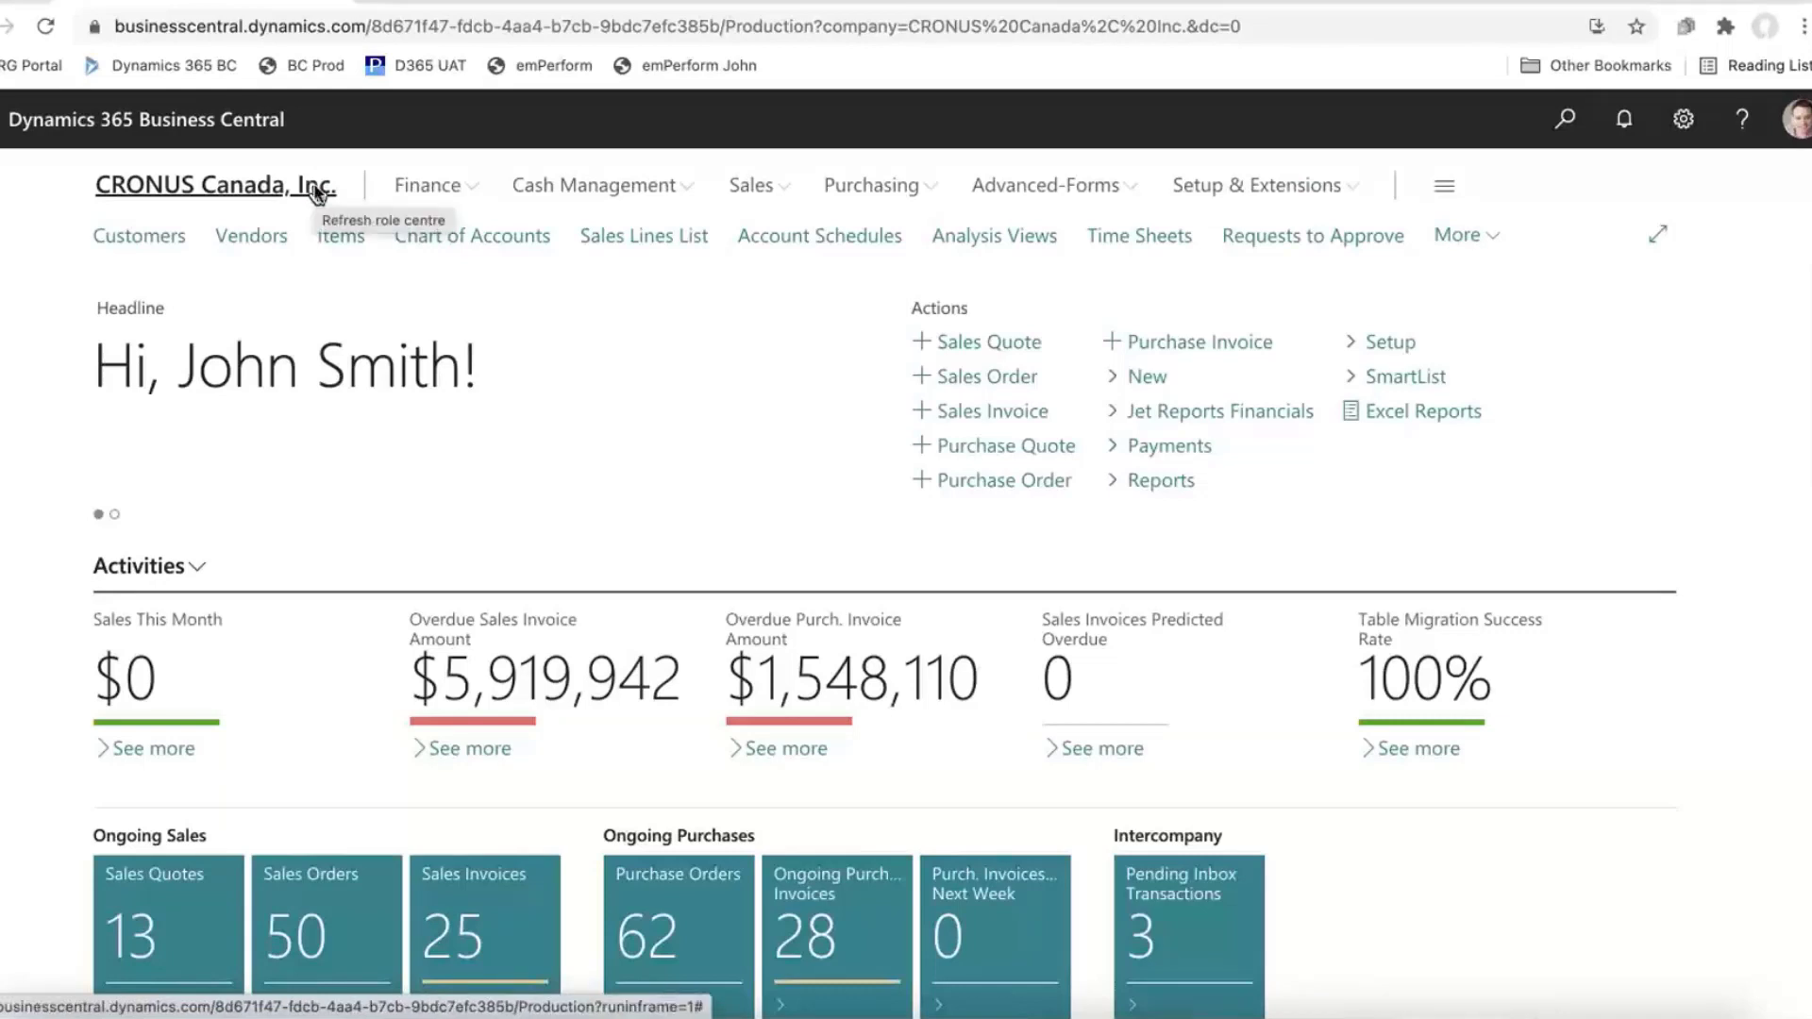
click(772, 191)
click(776, 195)
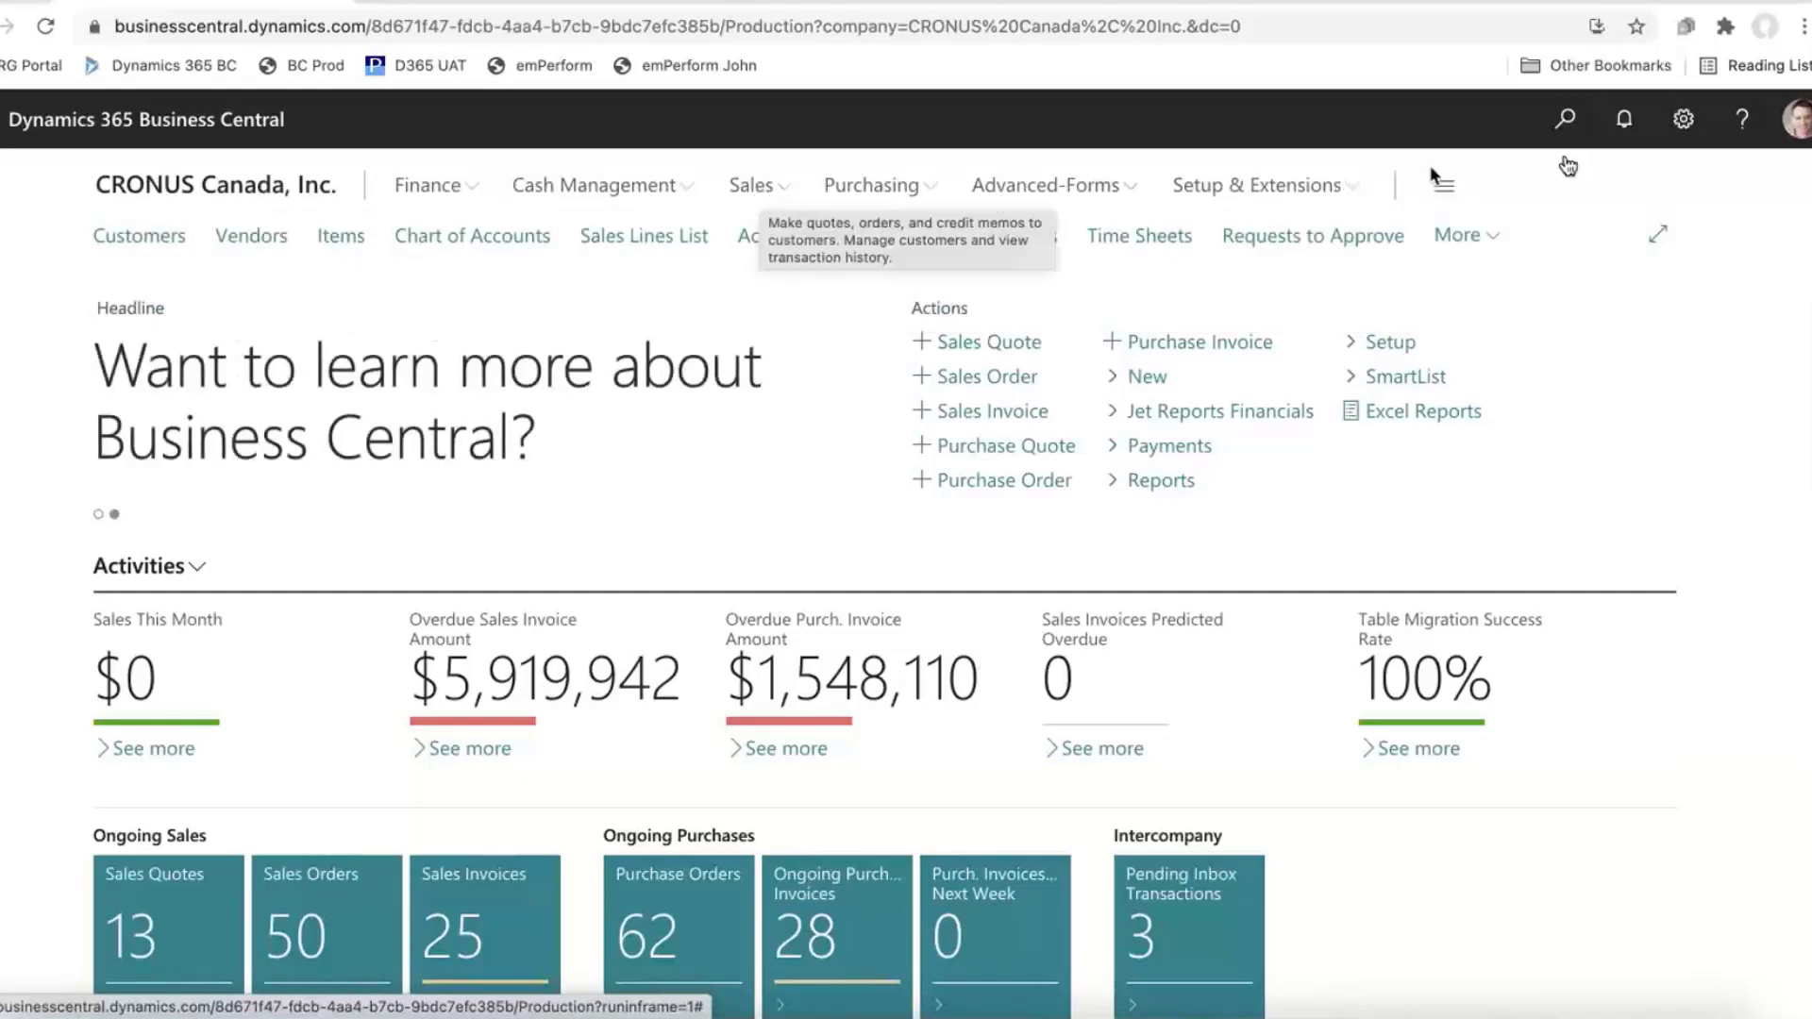
Step: Search for "purchase inv" and review the matching pages, reports, documentation and AppSource offers
click(1566, 121)
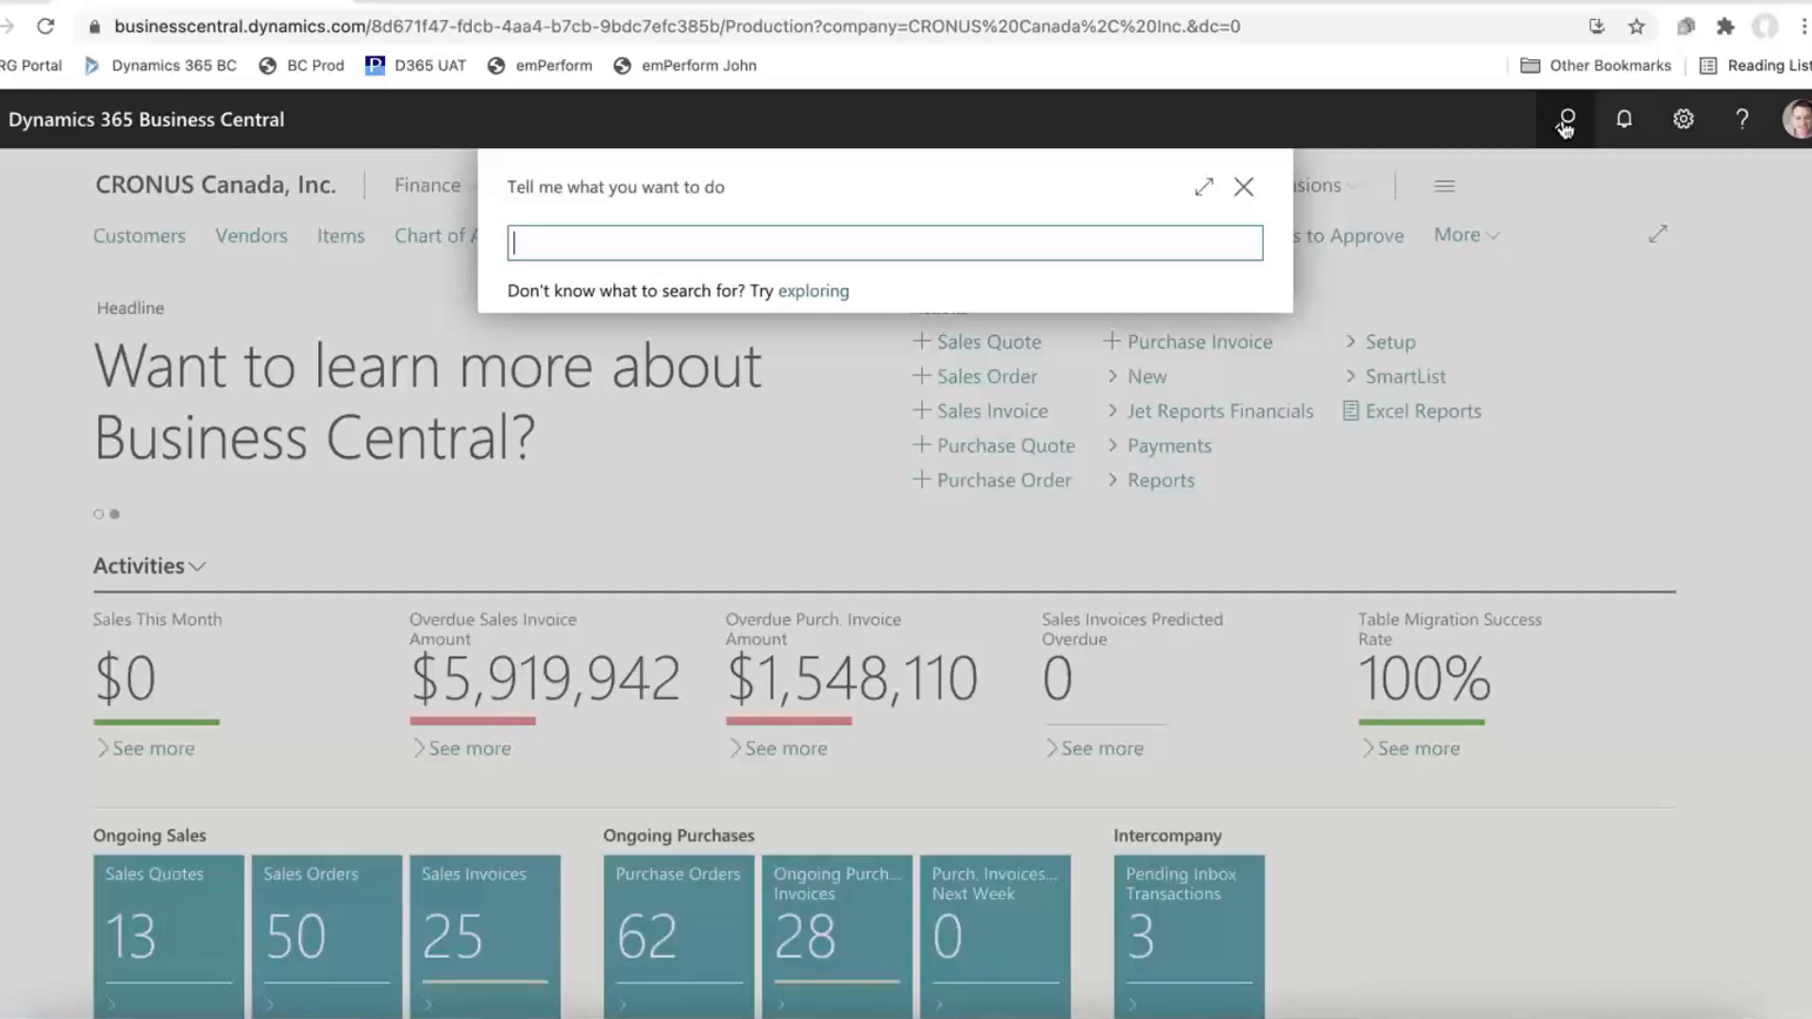
text(purchase inv)
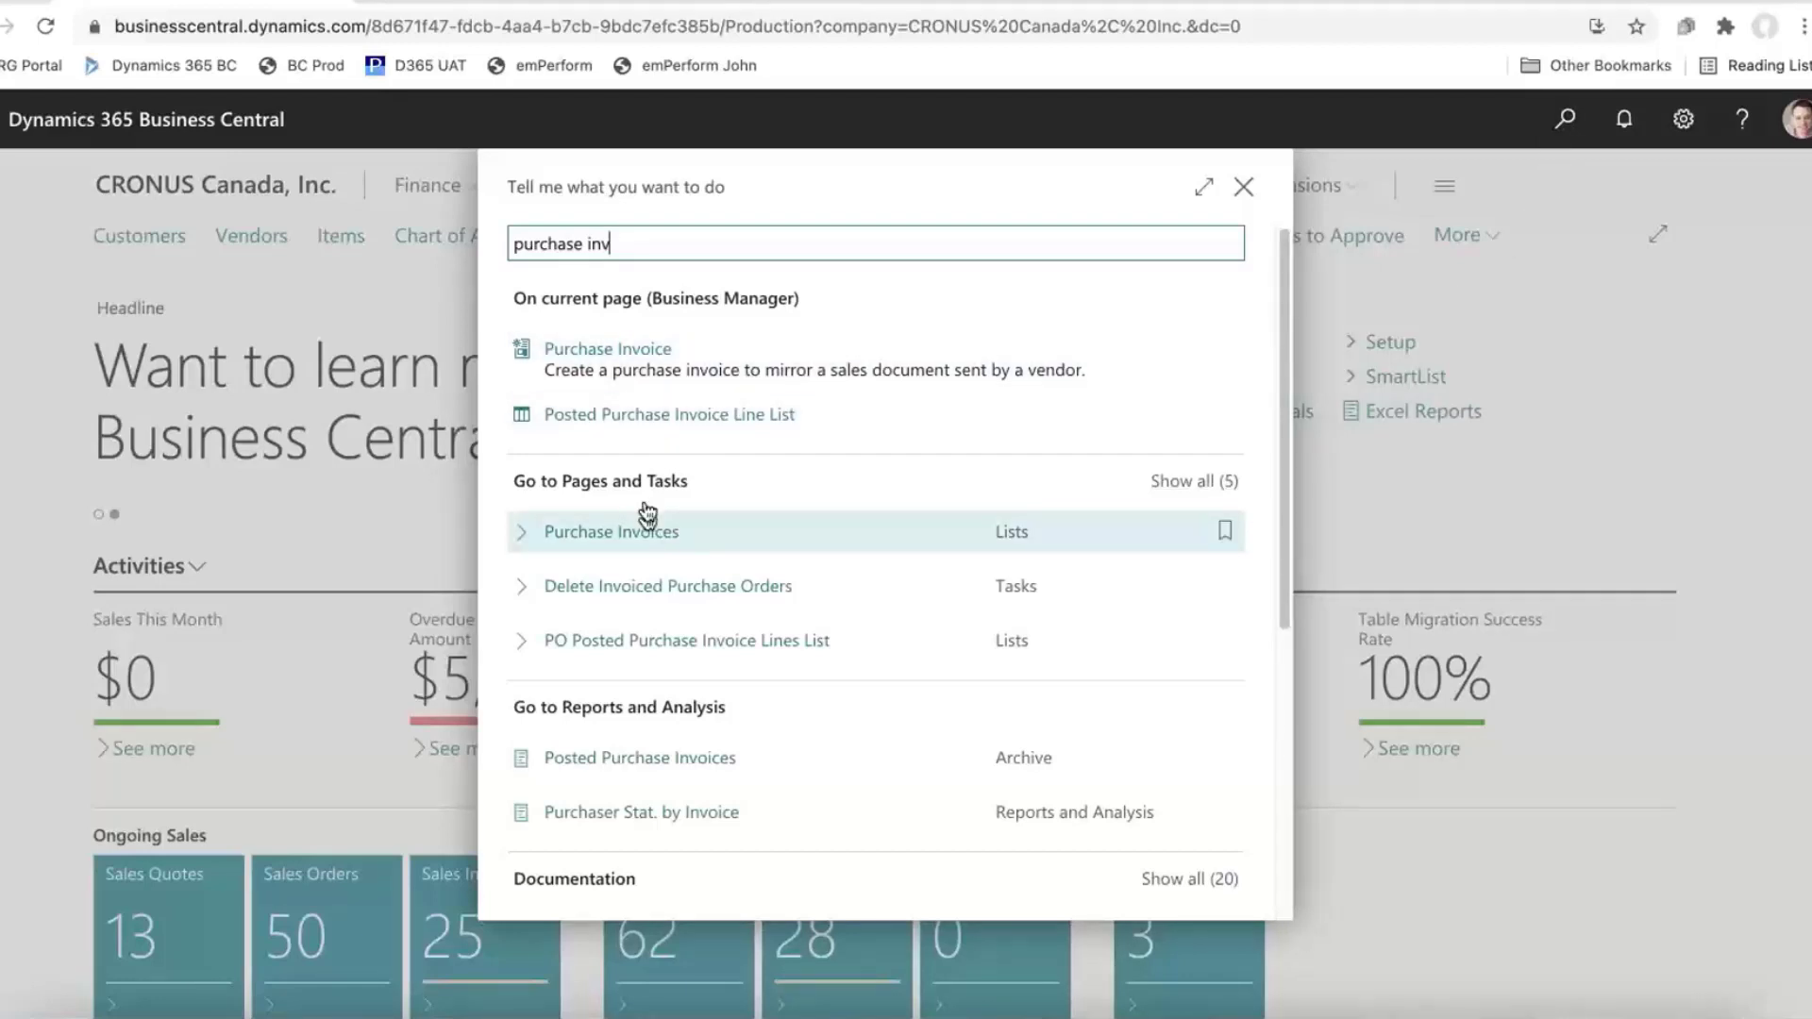
scroll(782, 566, down, 1)
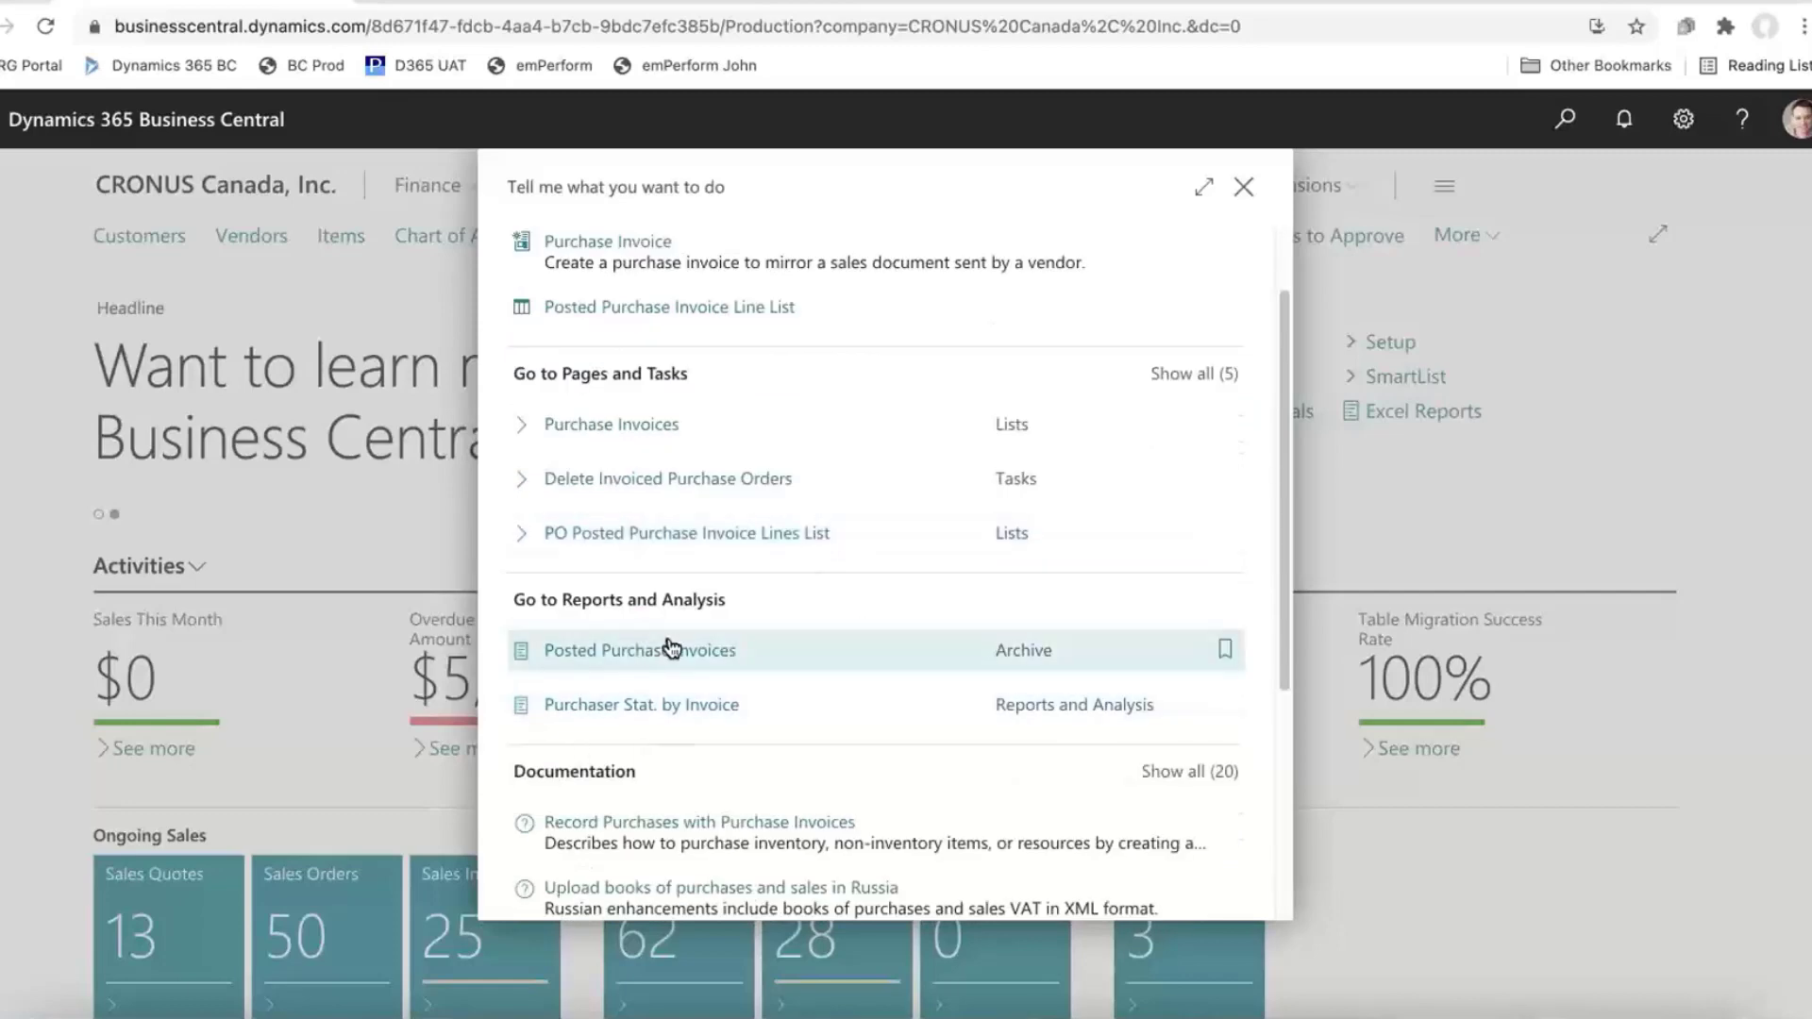
scroll(670, 651, down, 2)
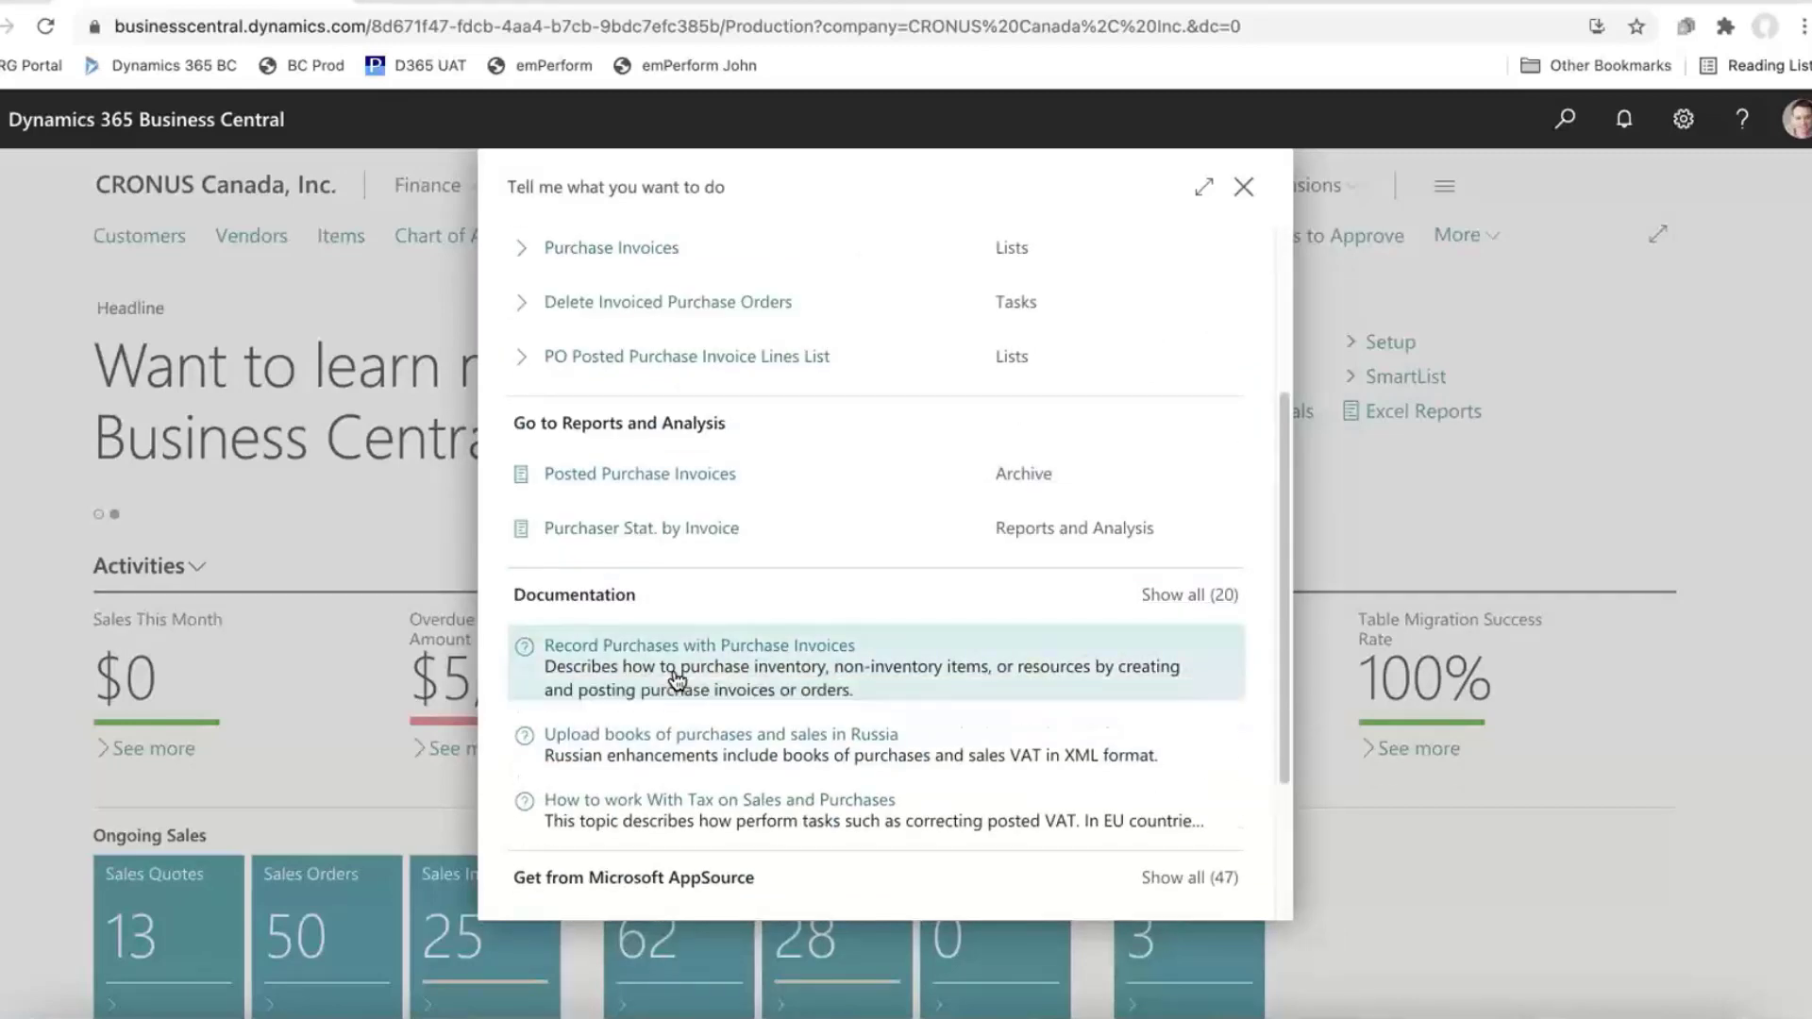
scroll(676, 680, down, 2)
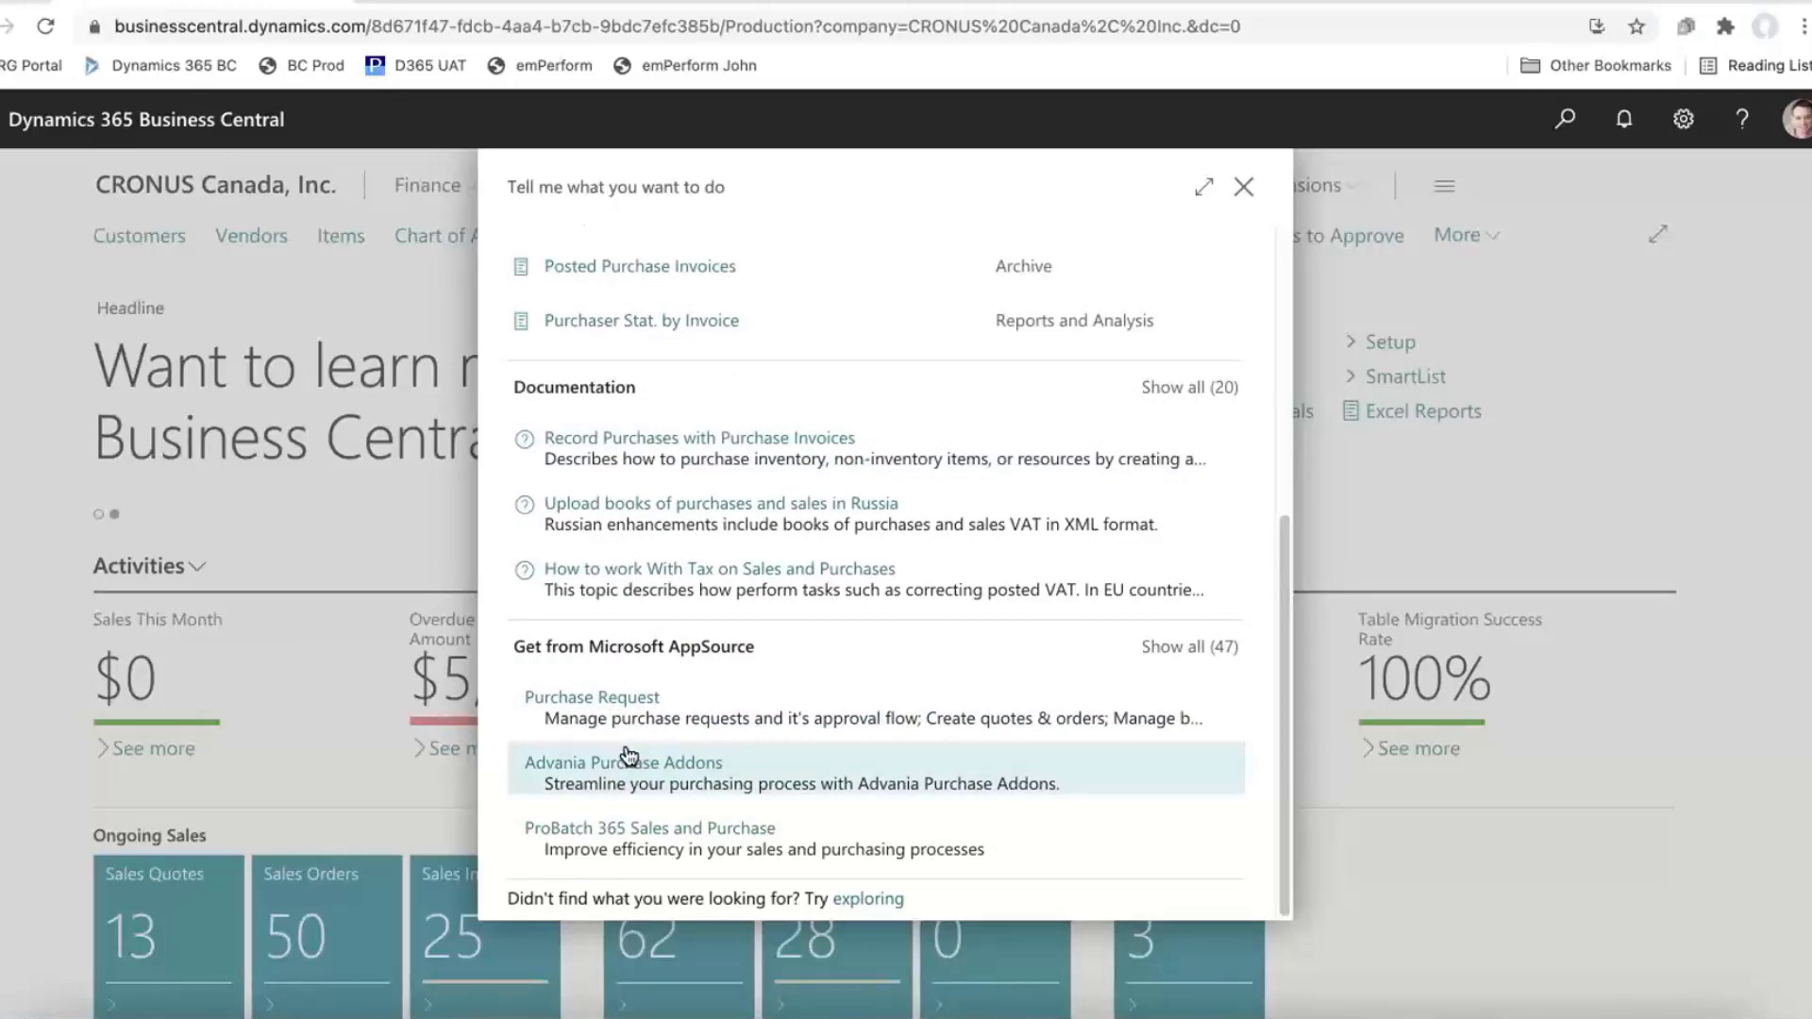
scroll(628, 755, up, 5)
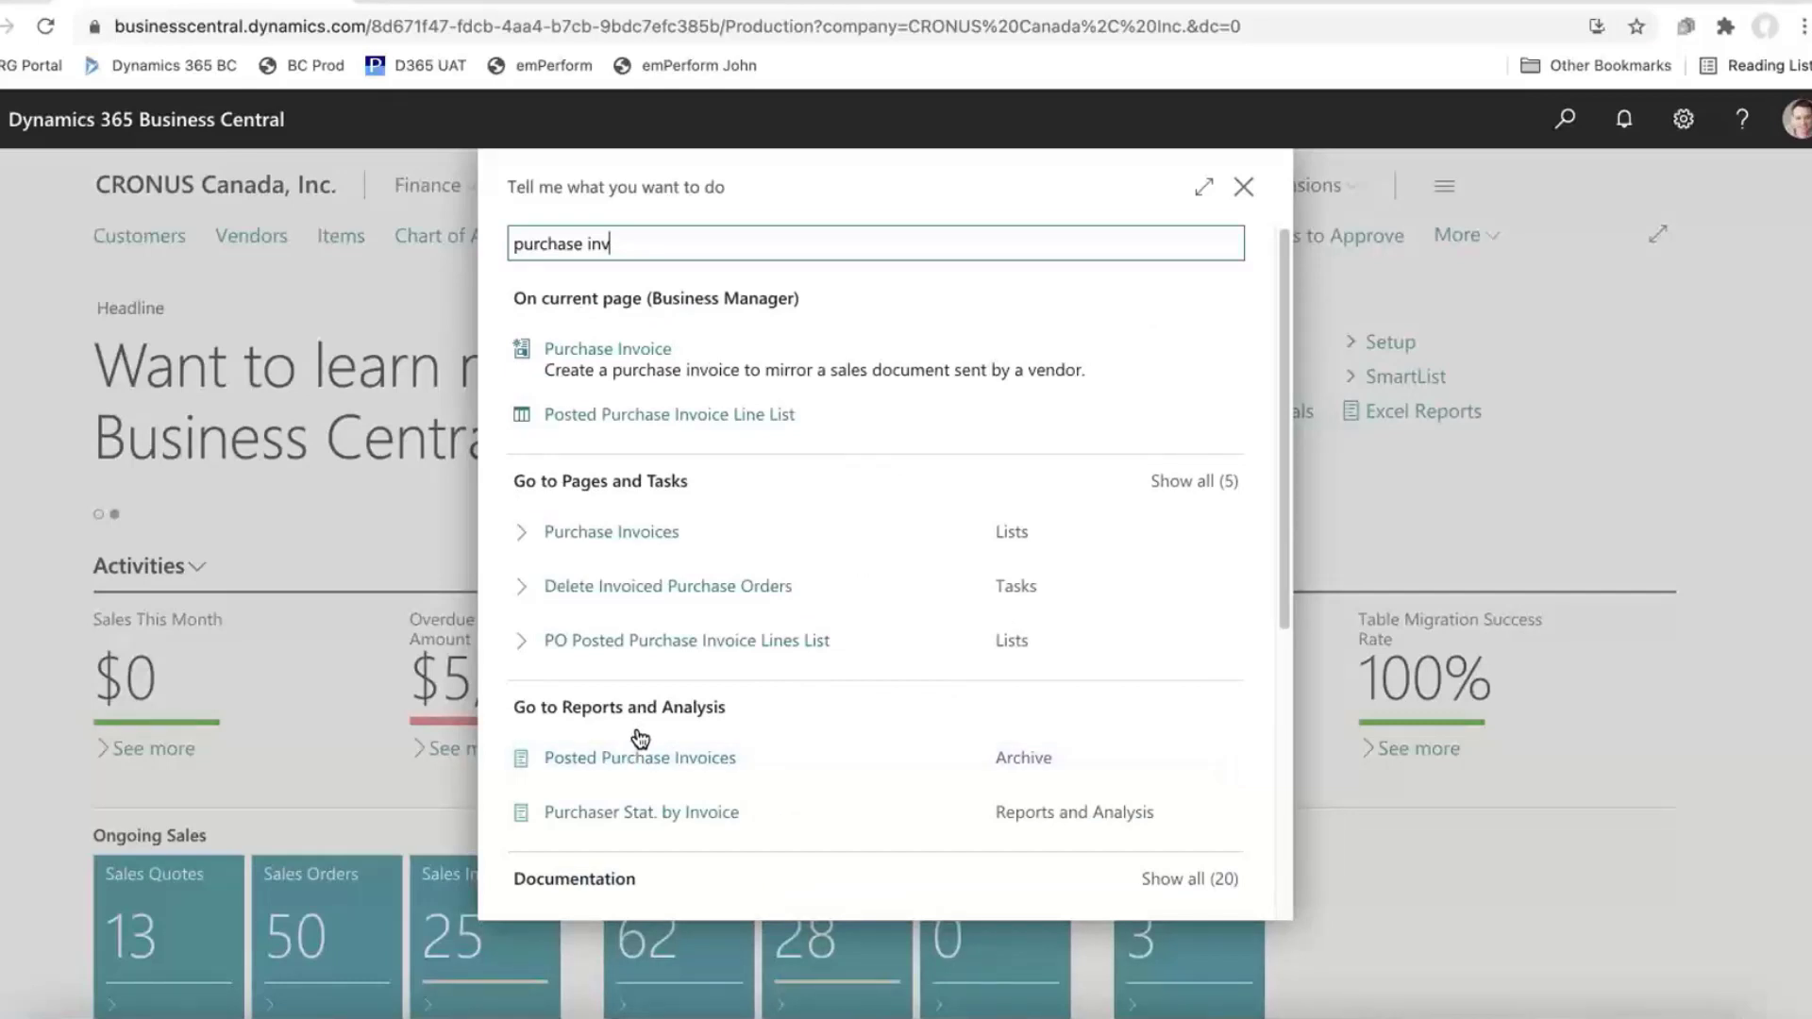
Step: Bookmark the Purchase Invoices list from the search results and close the search
mouse_move(1227, 536)
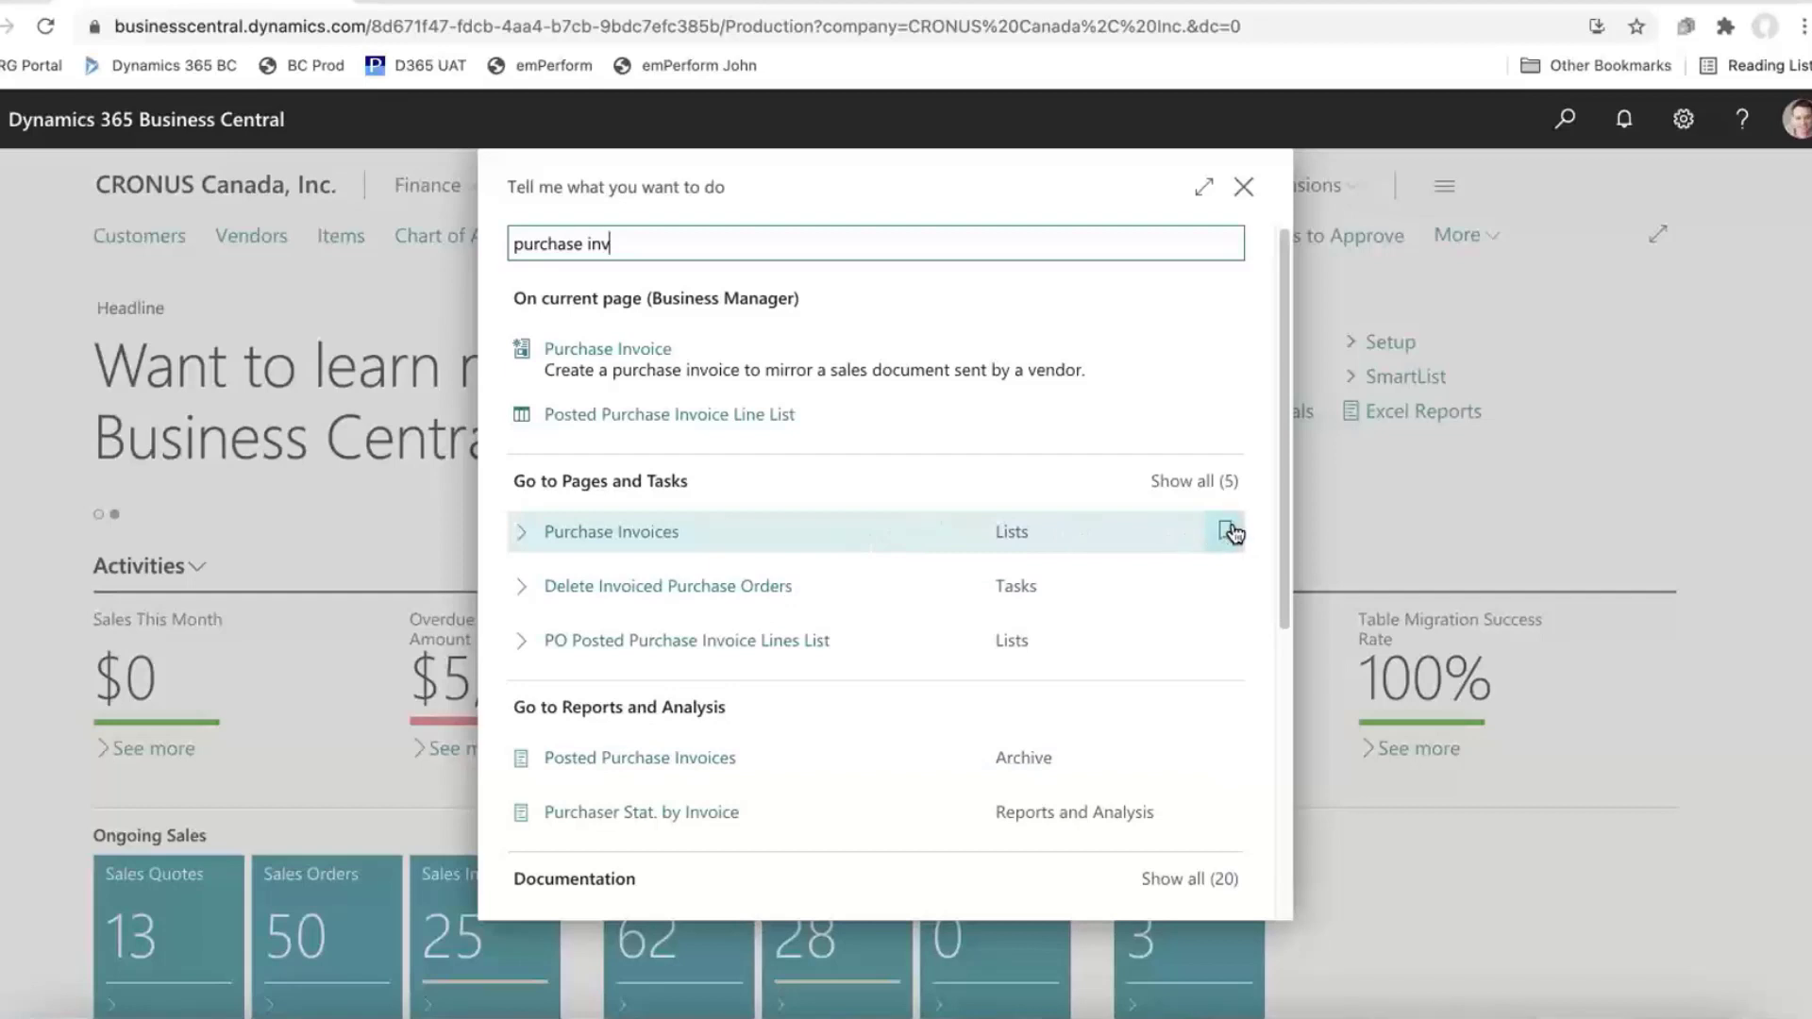
click(1232, 533)
click(1229, 534)
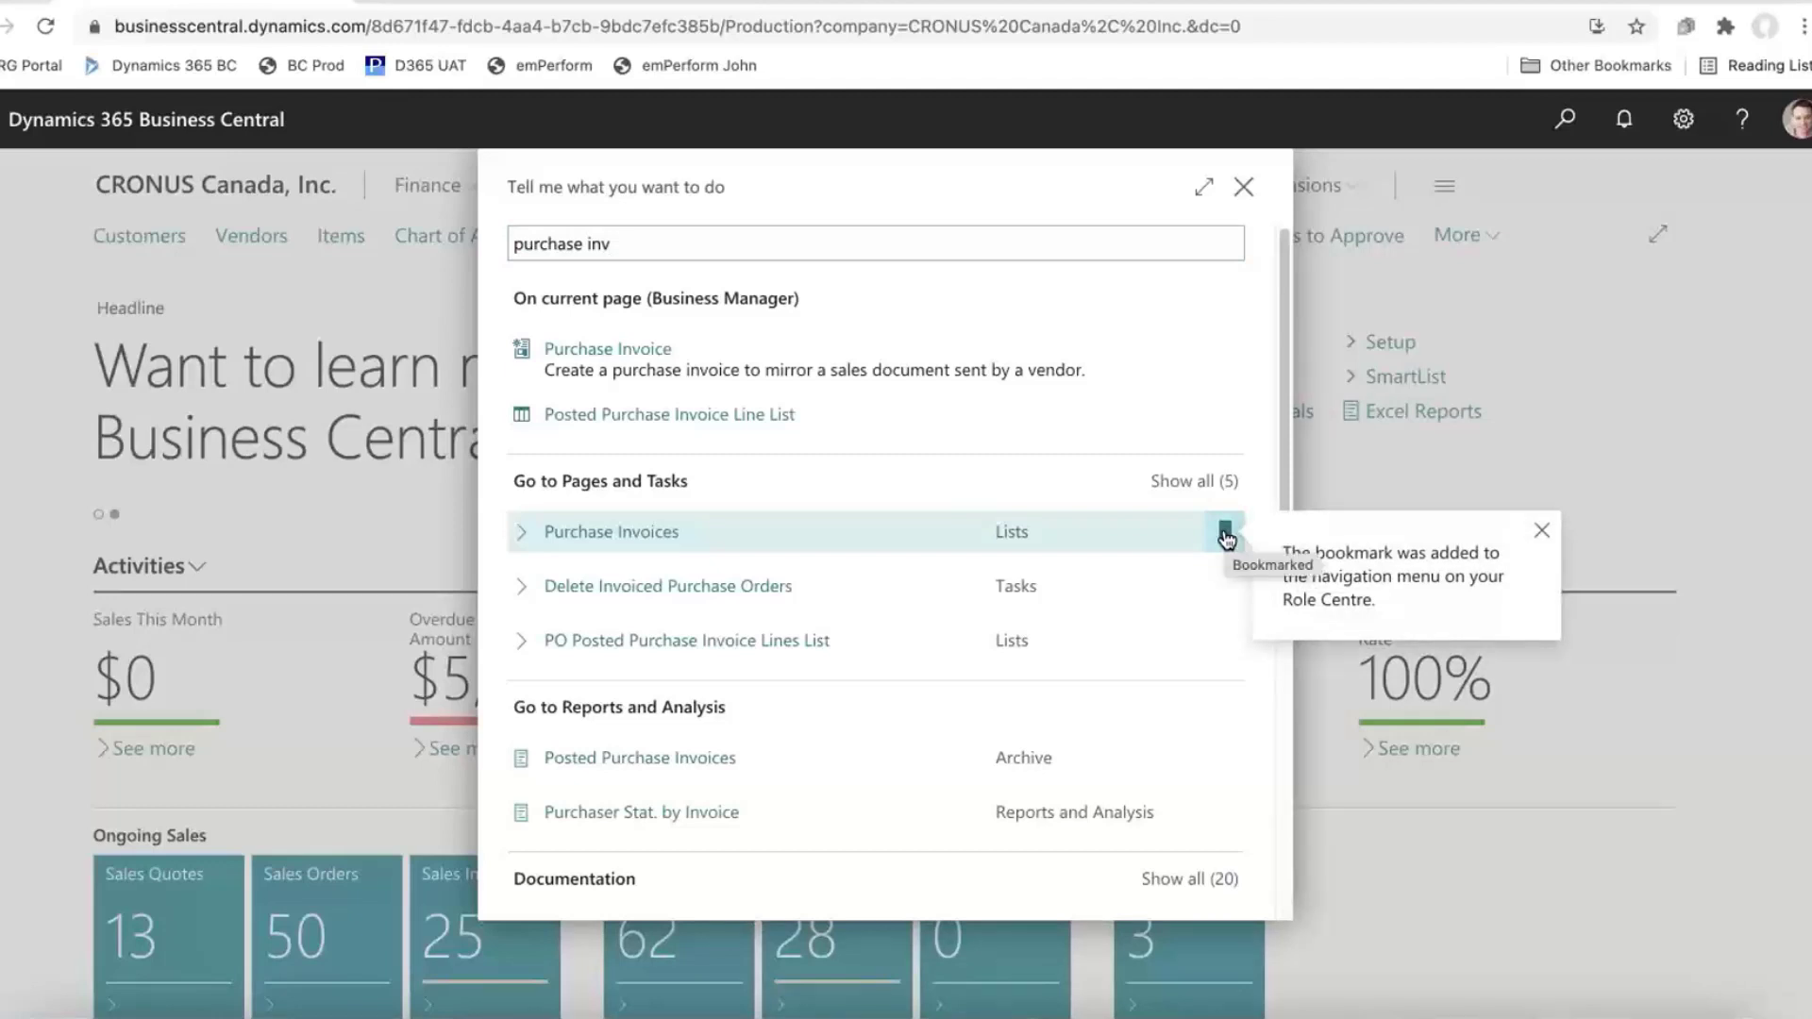
click(1244, 187)
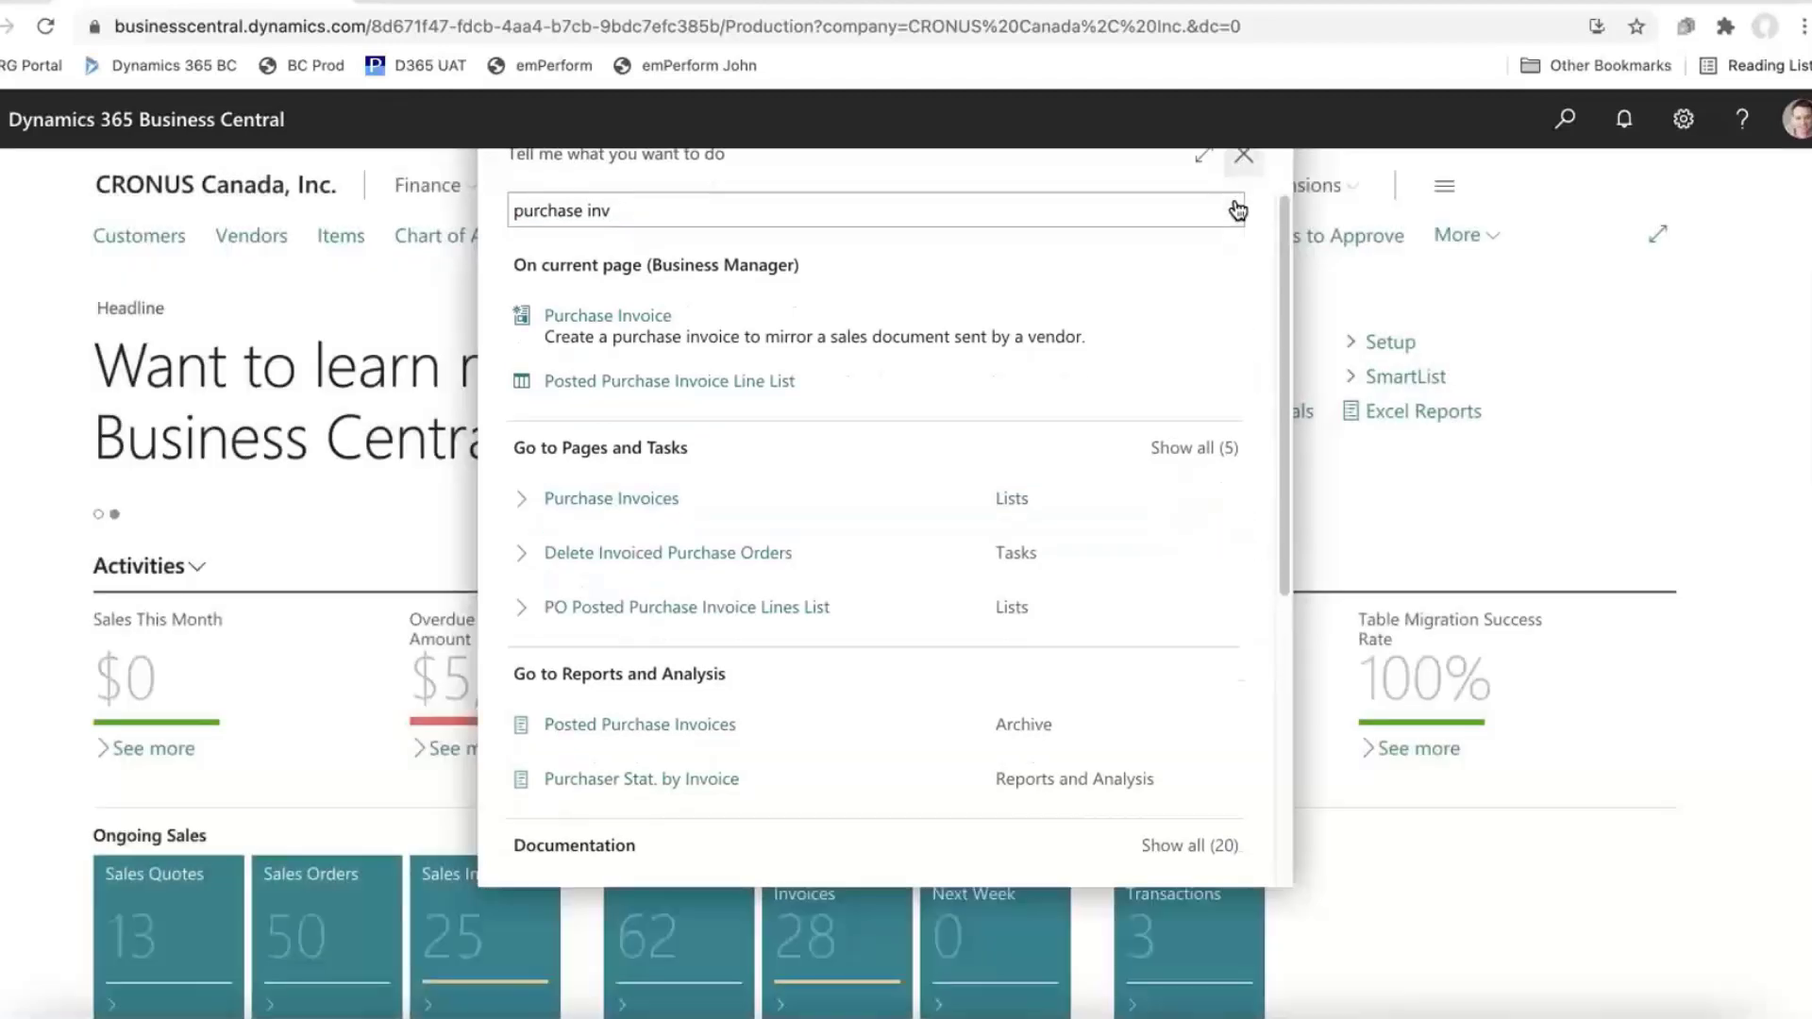
Step: Expand the home page's navigation links and open the Purchase Invoices list from its bookmark
click(1484, 241)
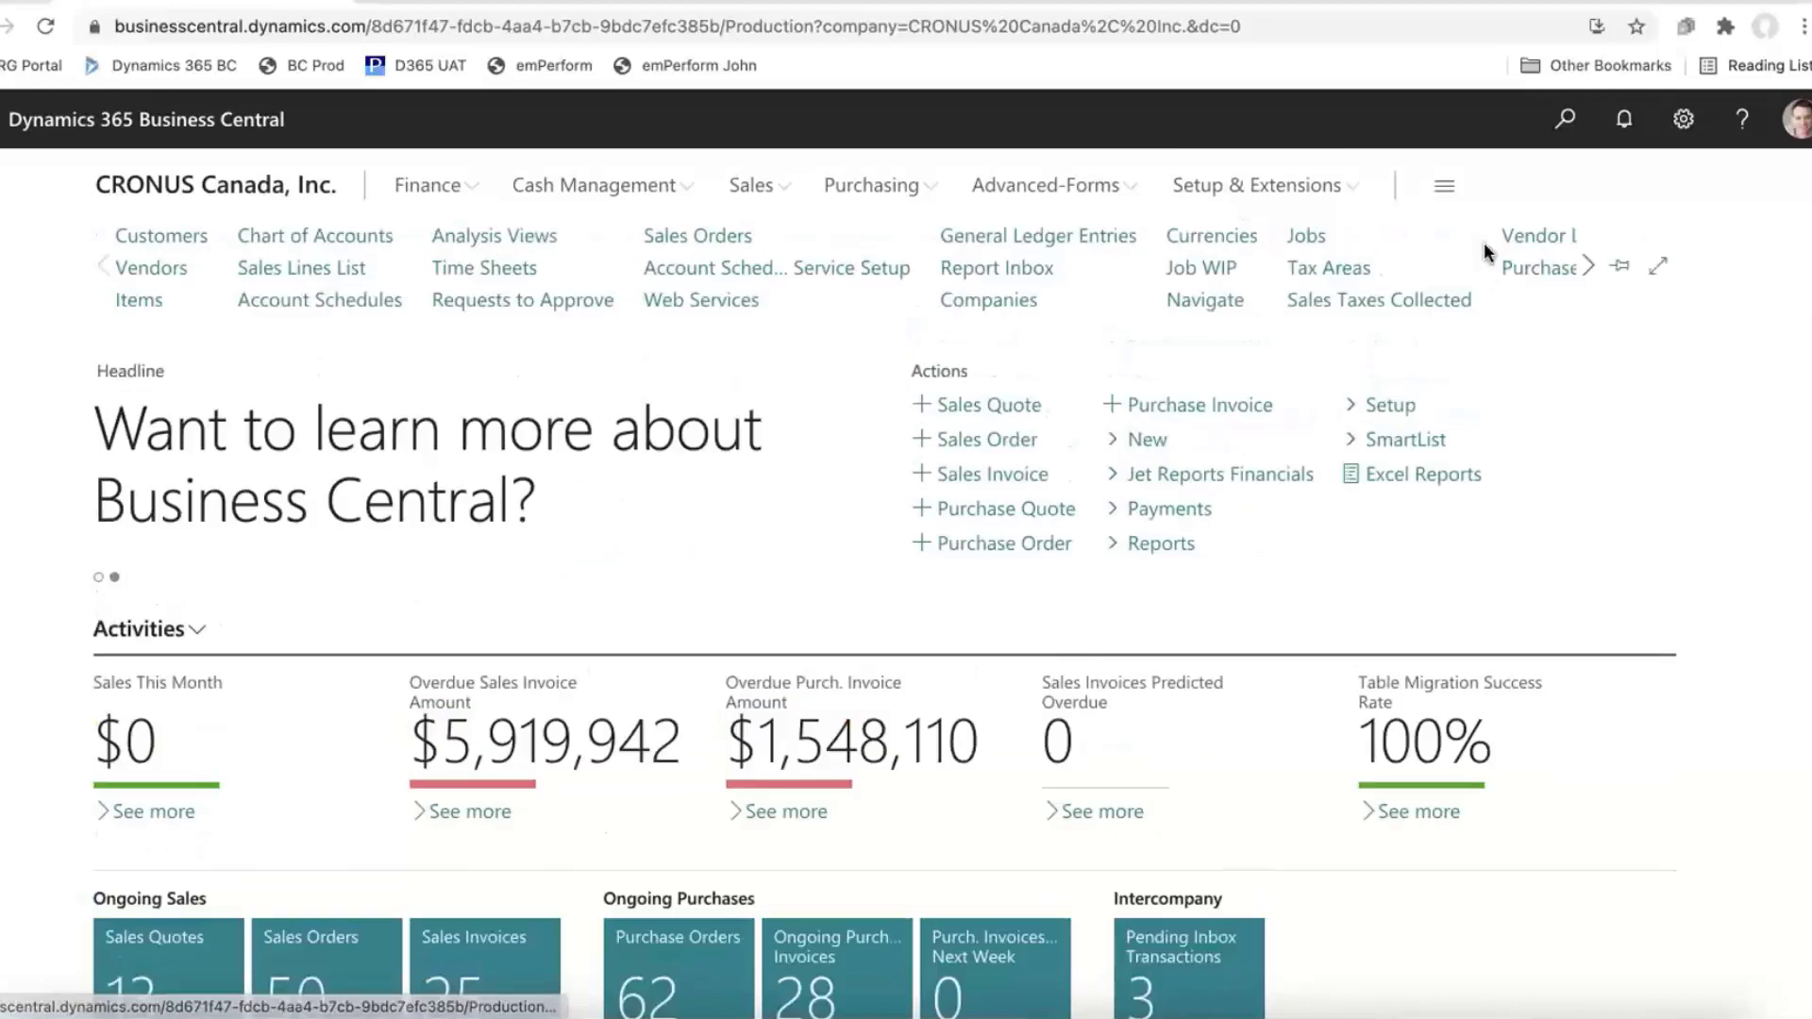
click(1592, 270)
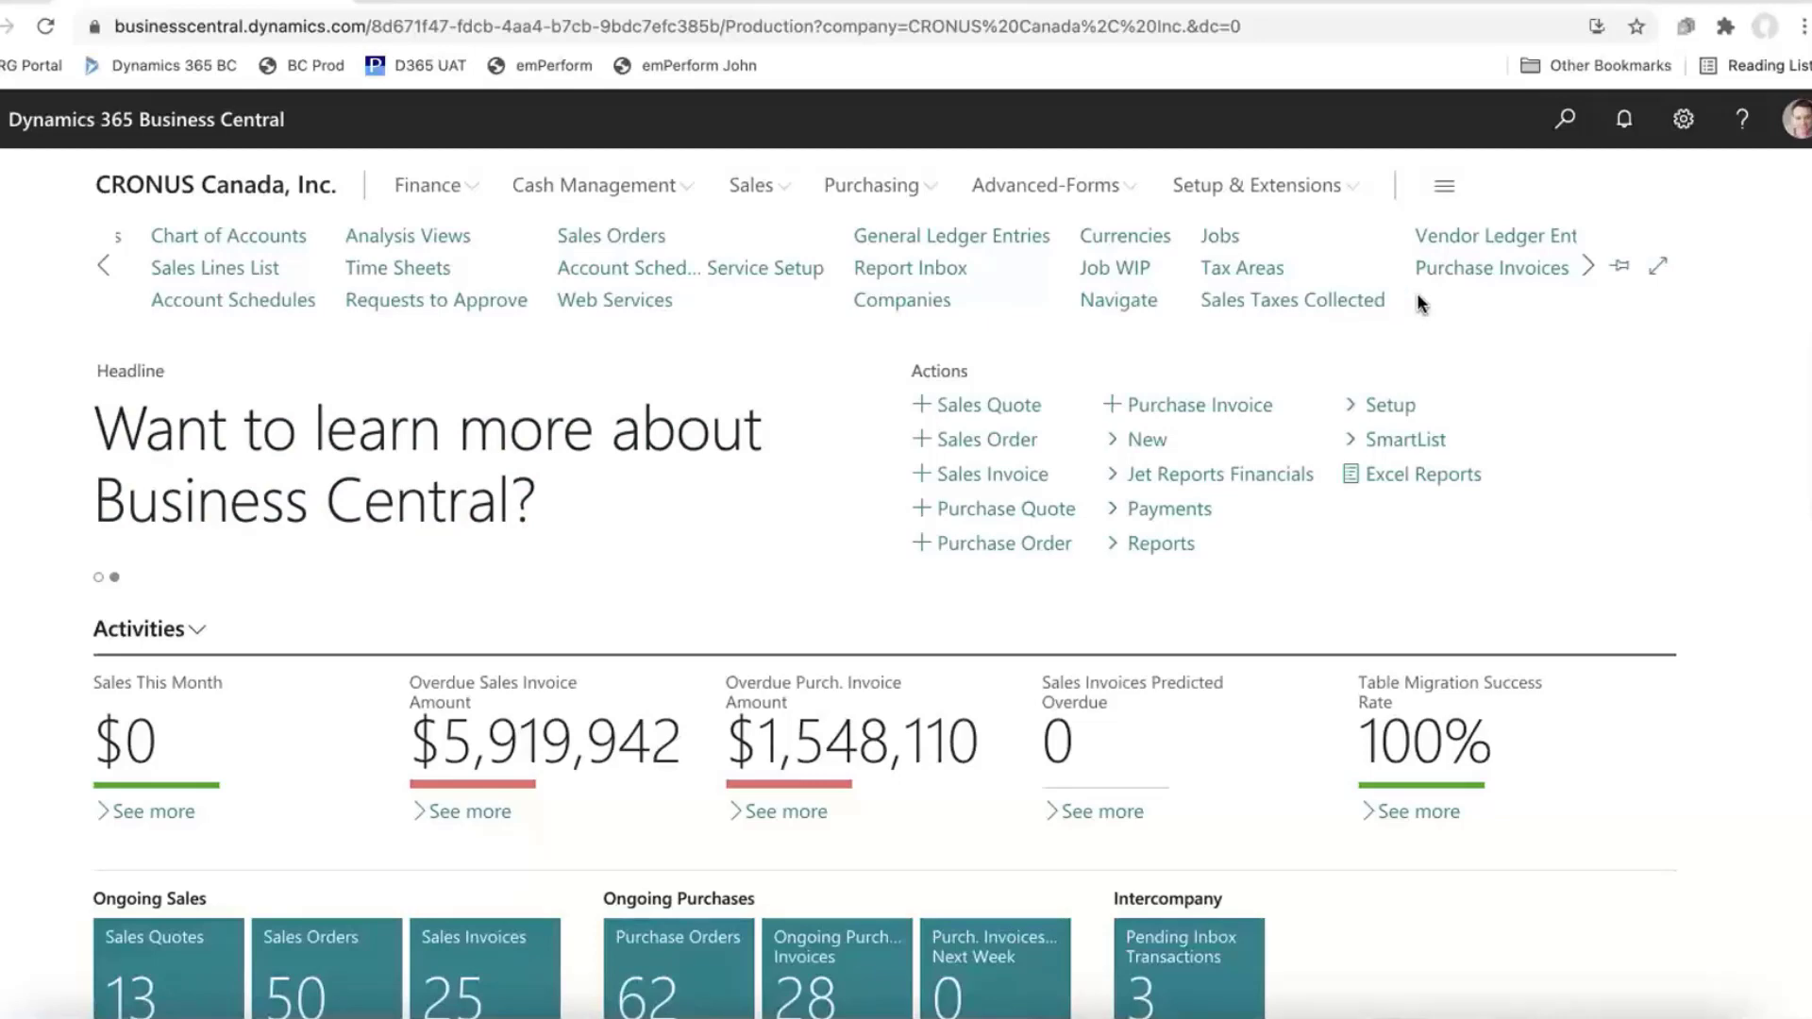
click(1468, 274)
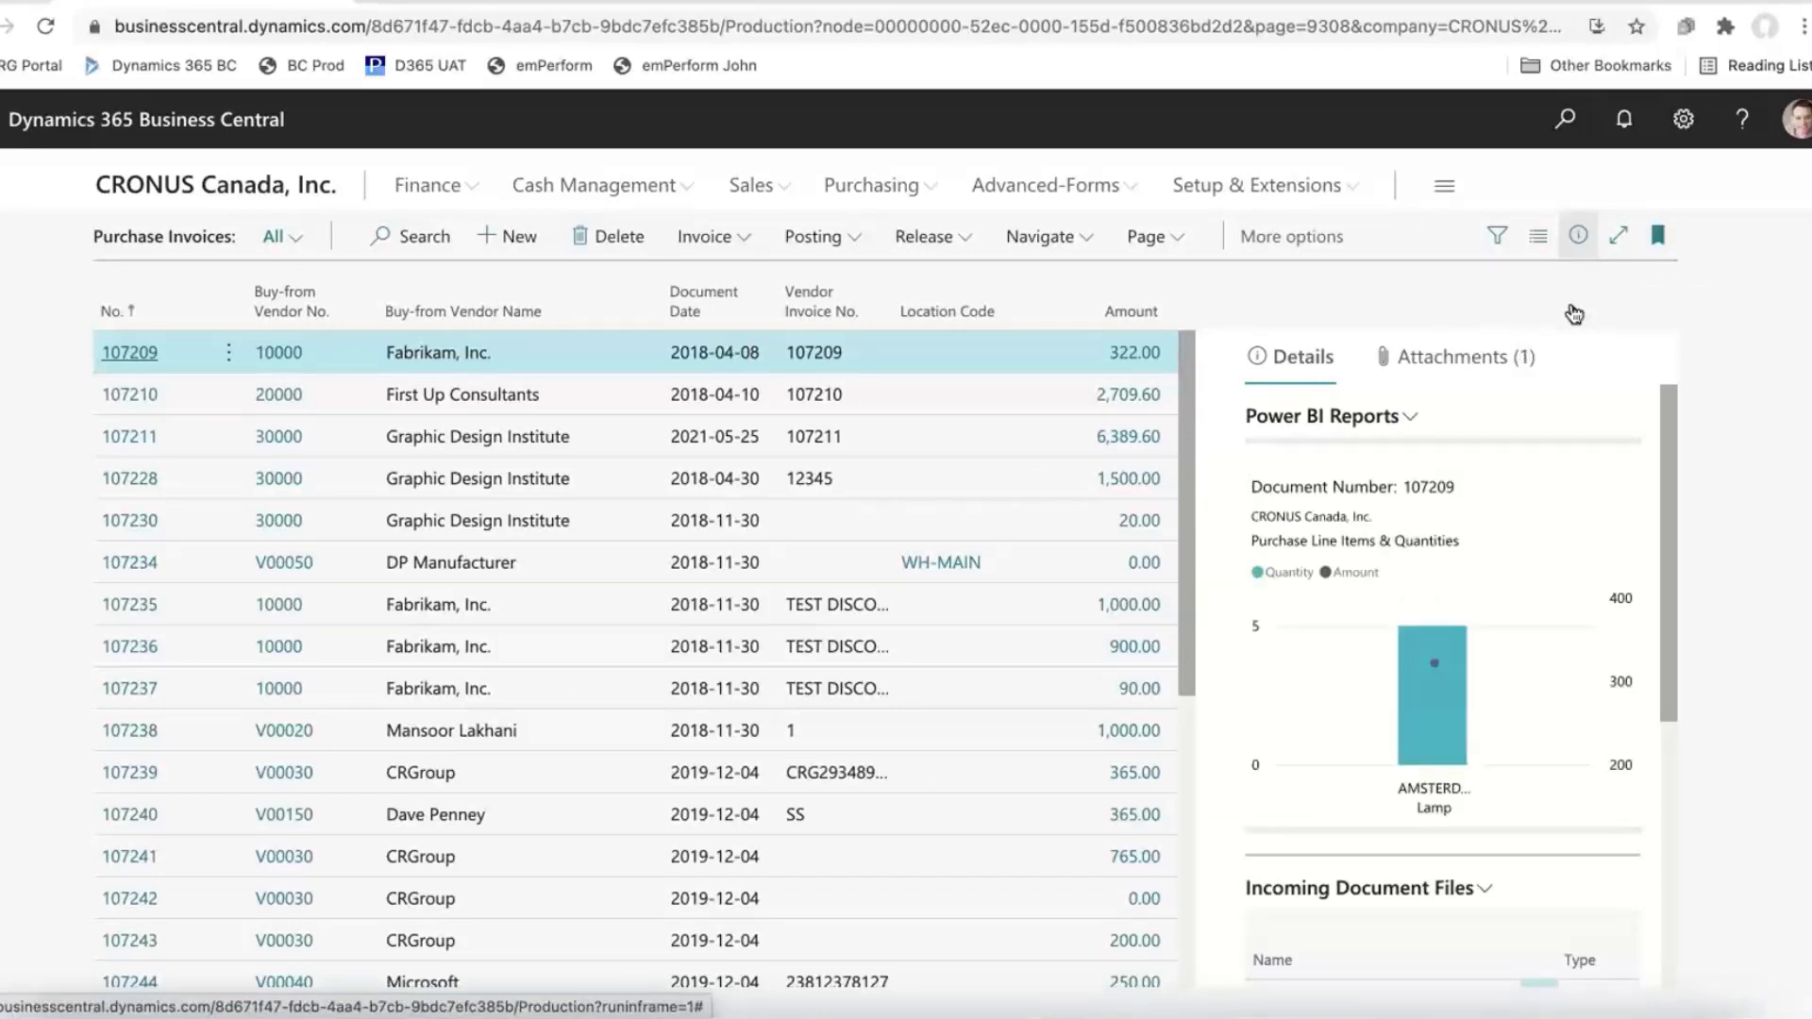
Step: Open the first Fabrikam, Inc. purchase invoice in the list and show its attachments and notes
click(130, 353)
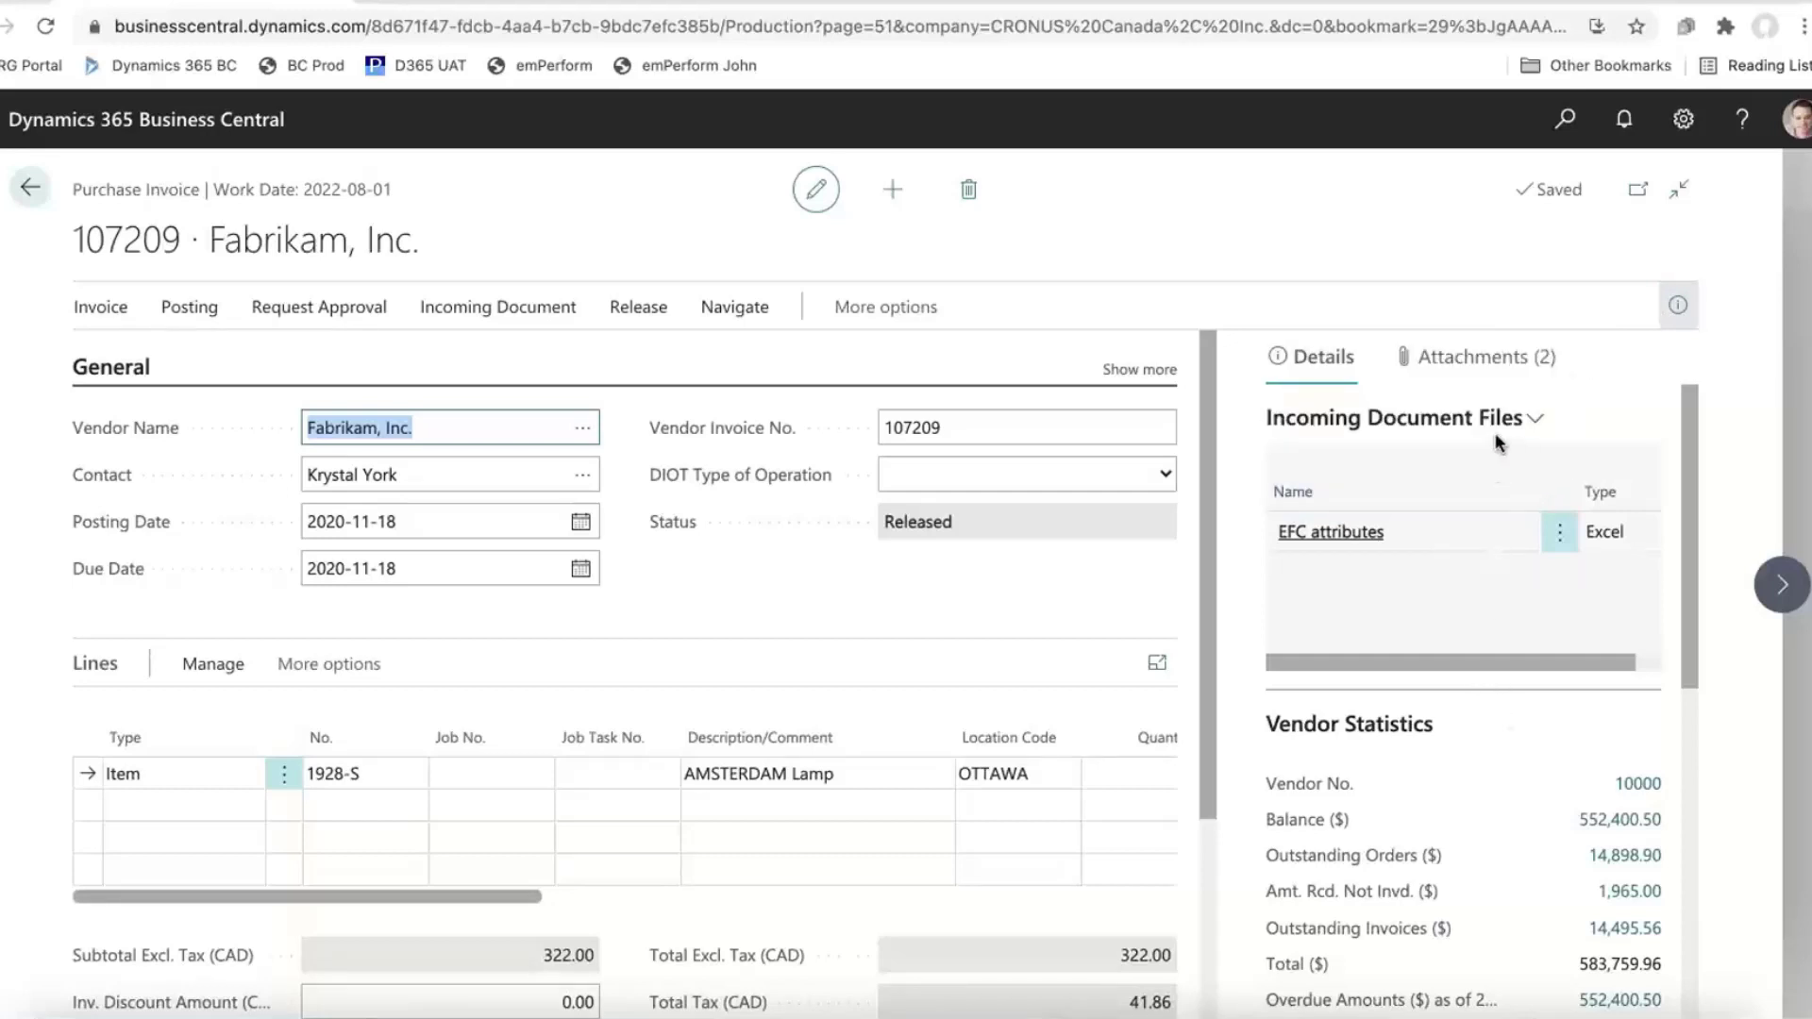
click(1482, 364)
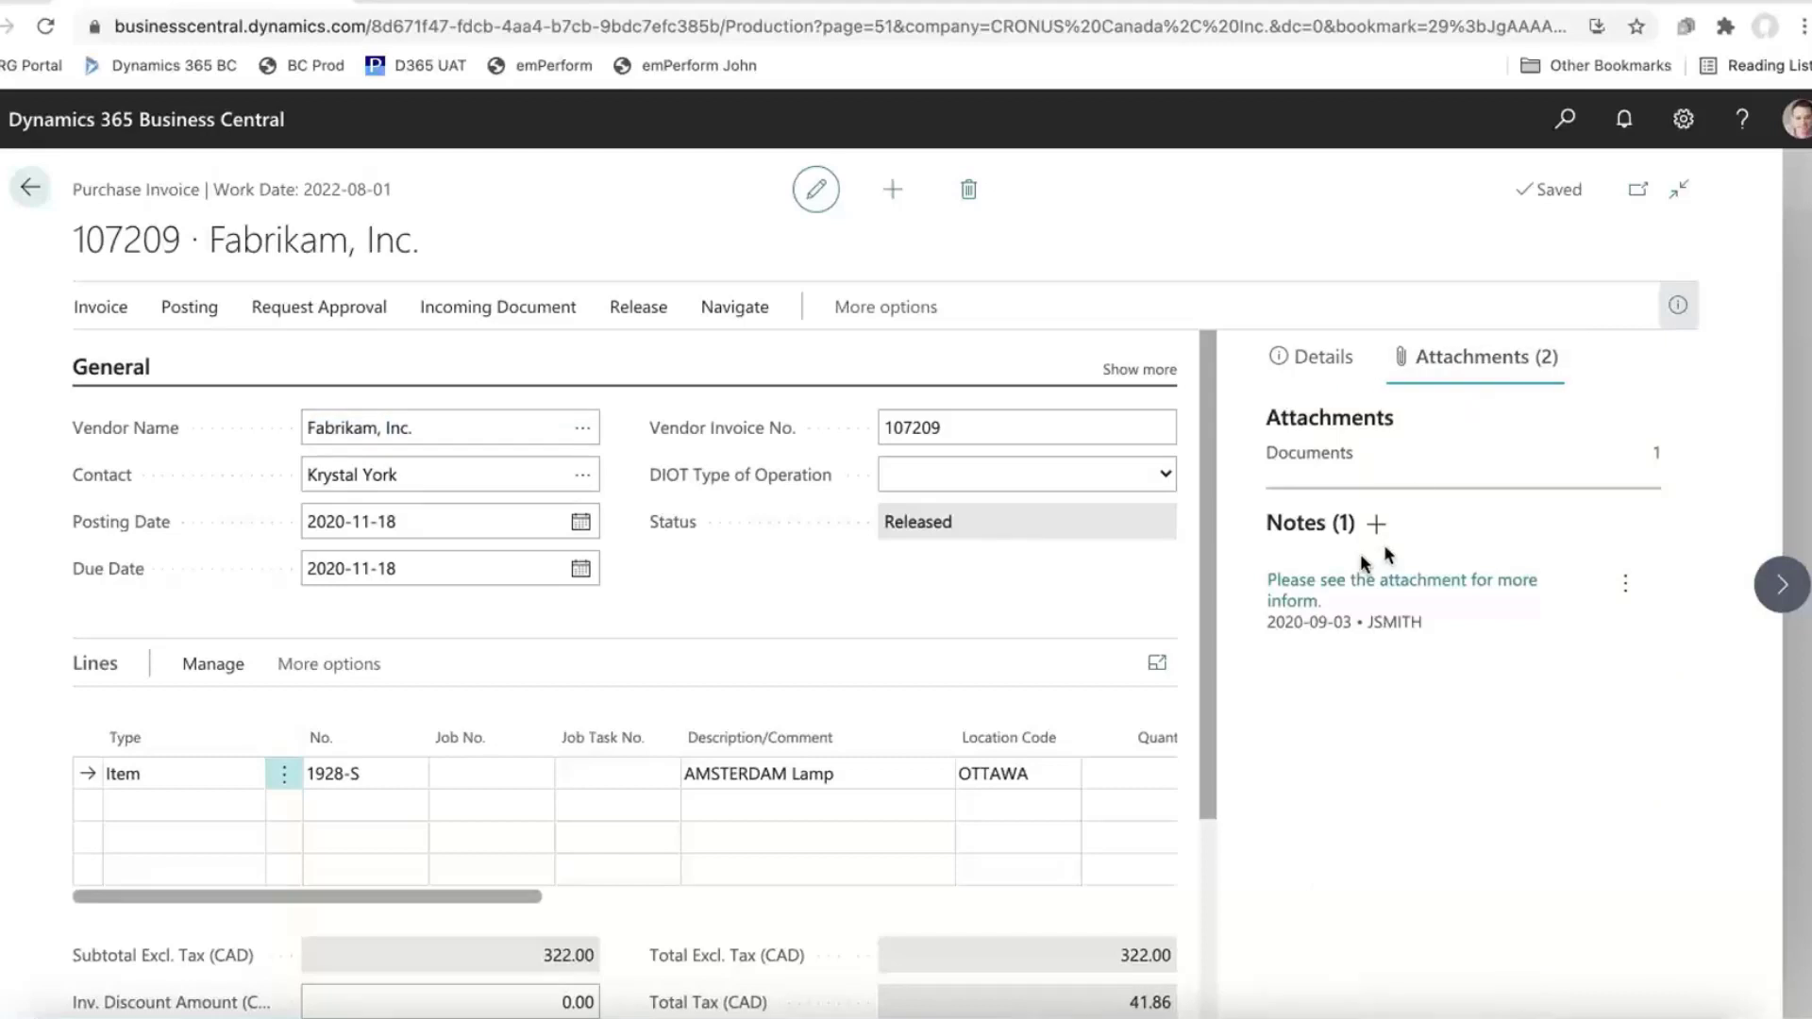
Step: Review the purchase invoice's attached documents, close them, and examine its incoming document files and vendor statistics
click(1655, 457)
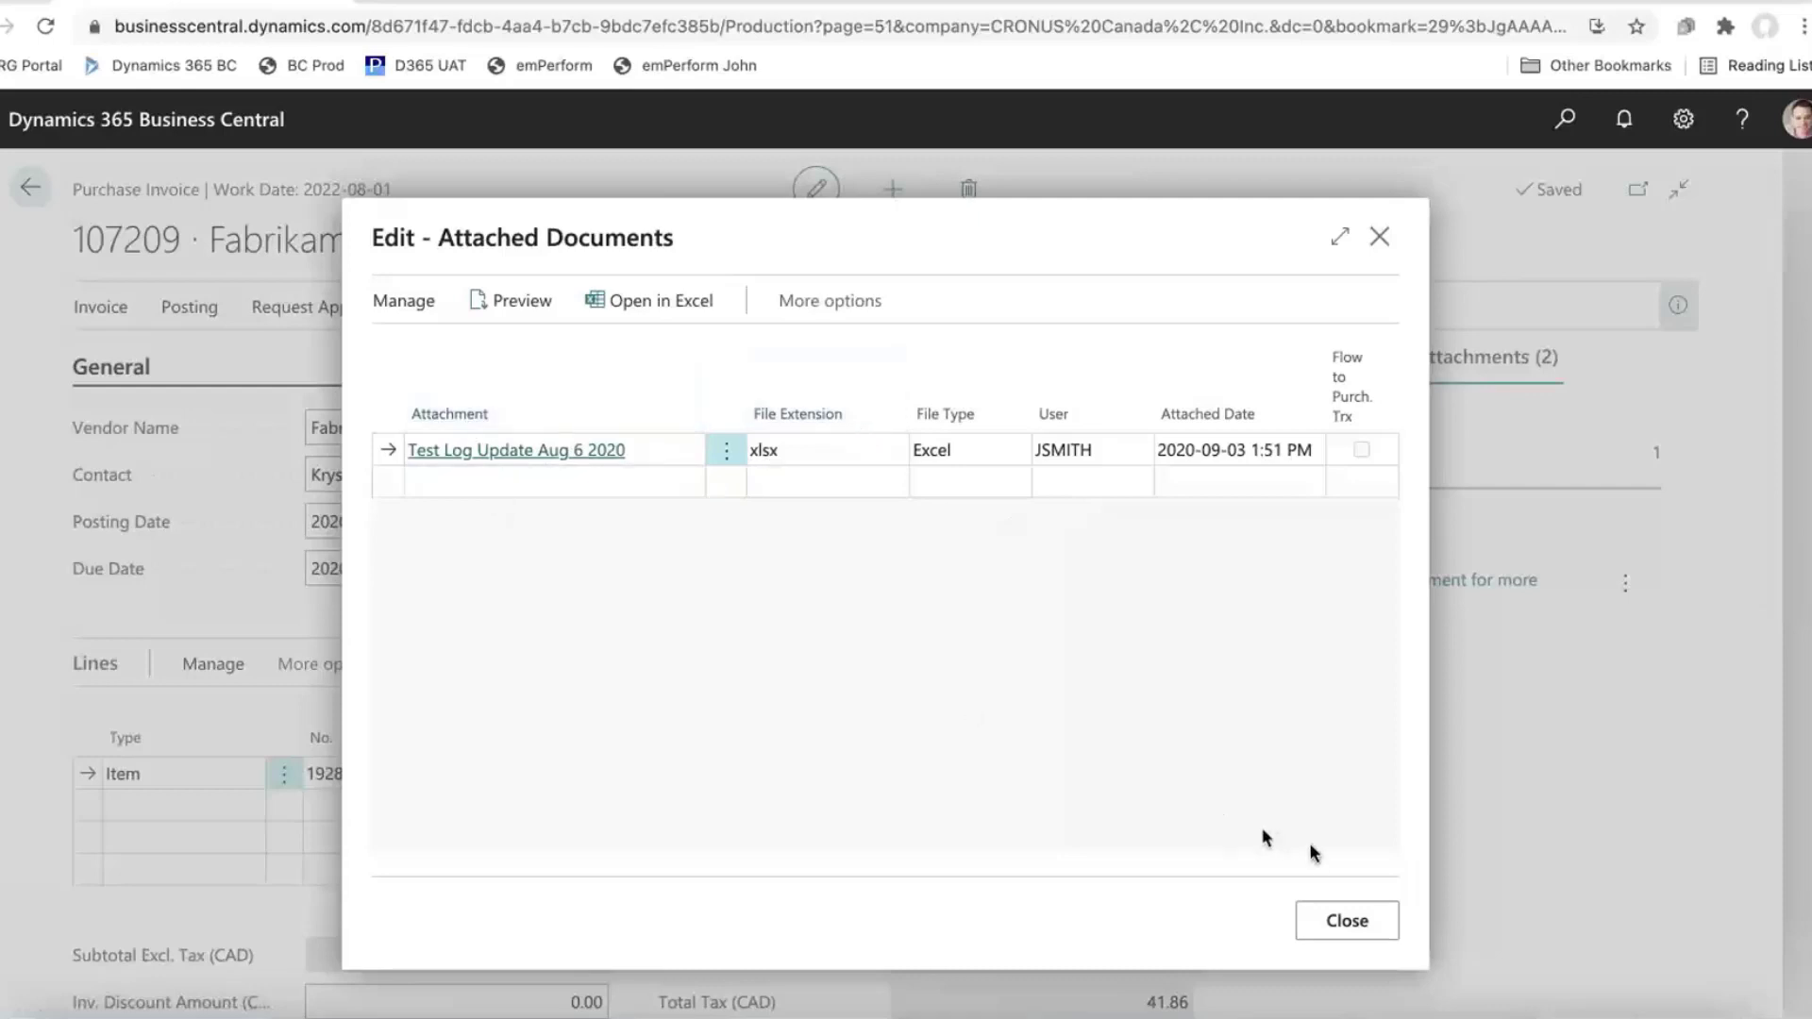
click(1334, 925)
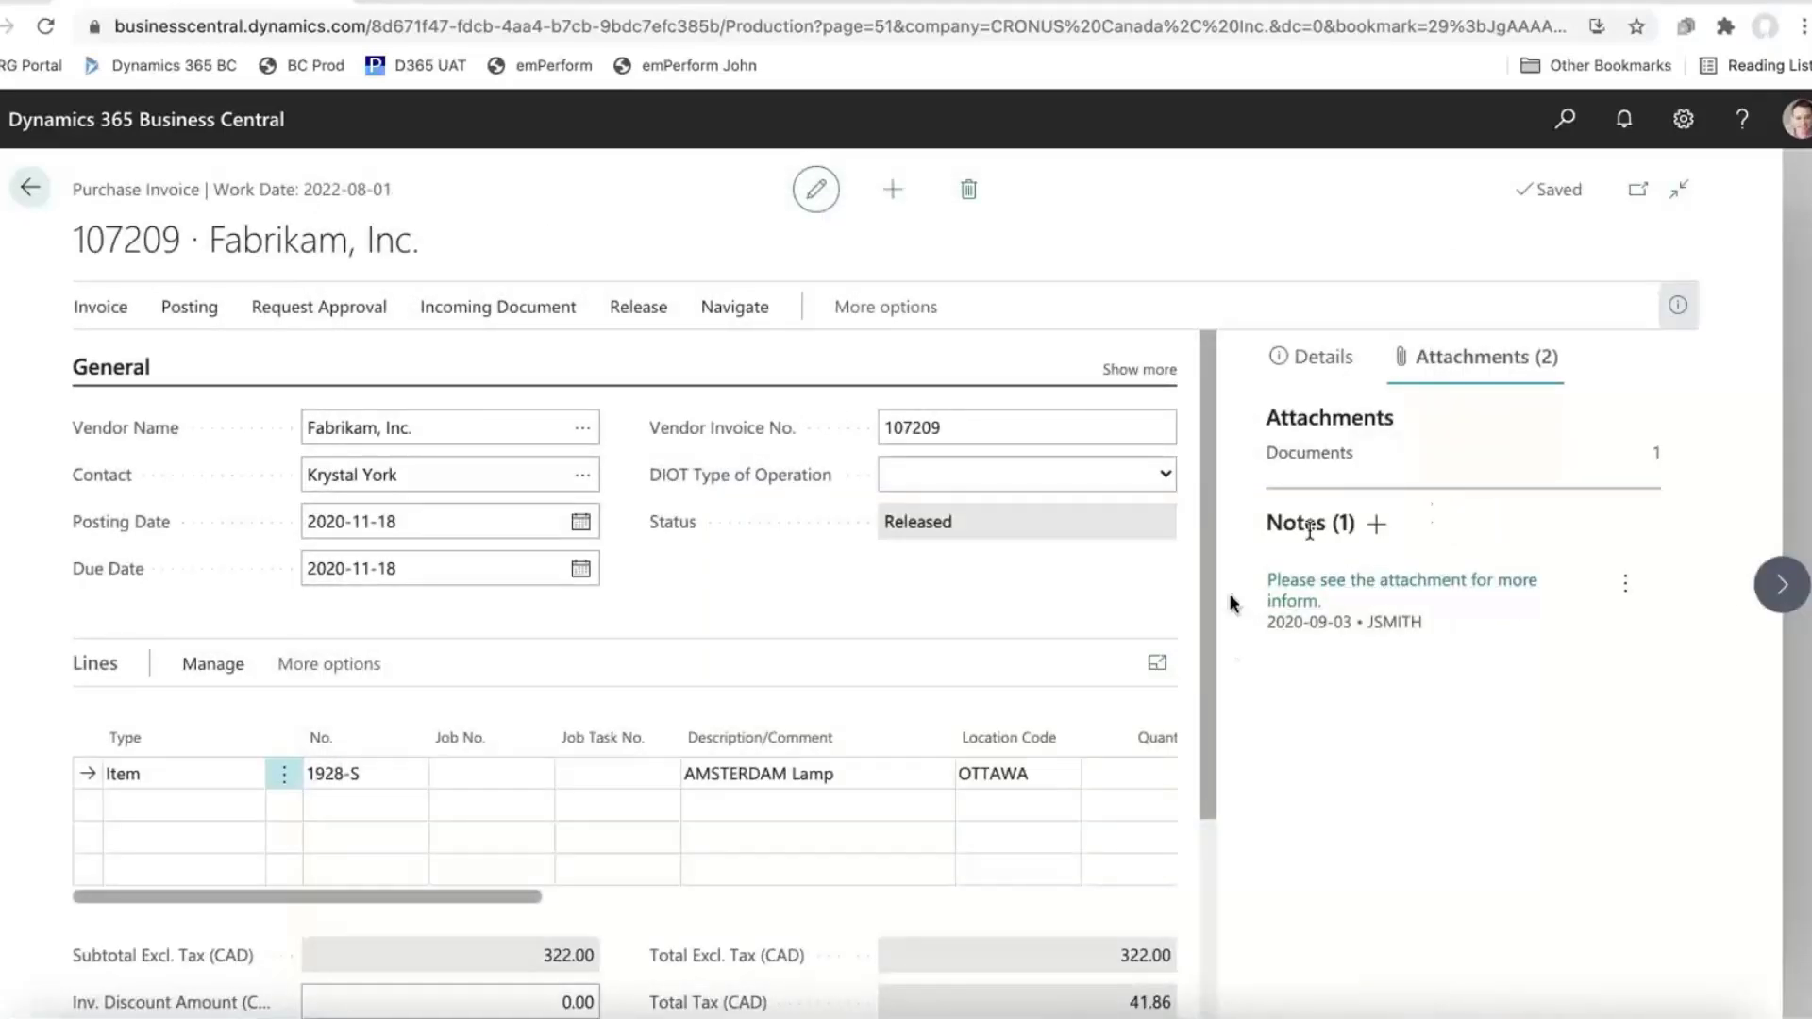
click(1307, 359)
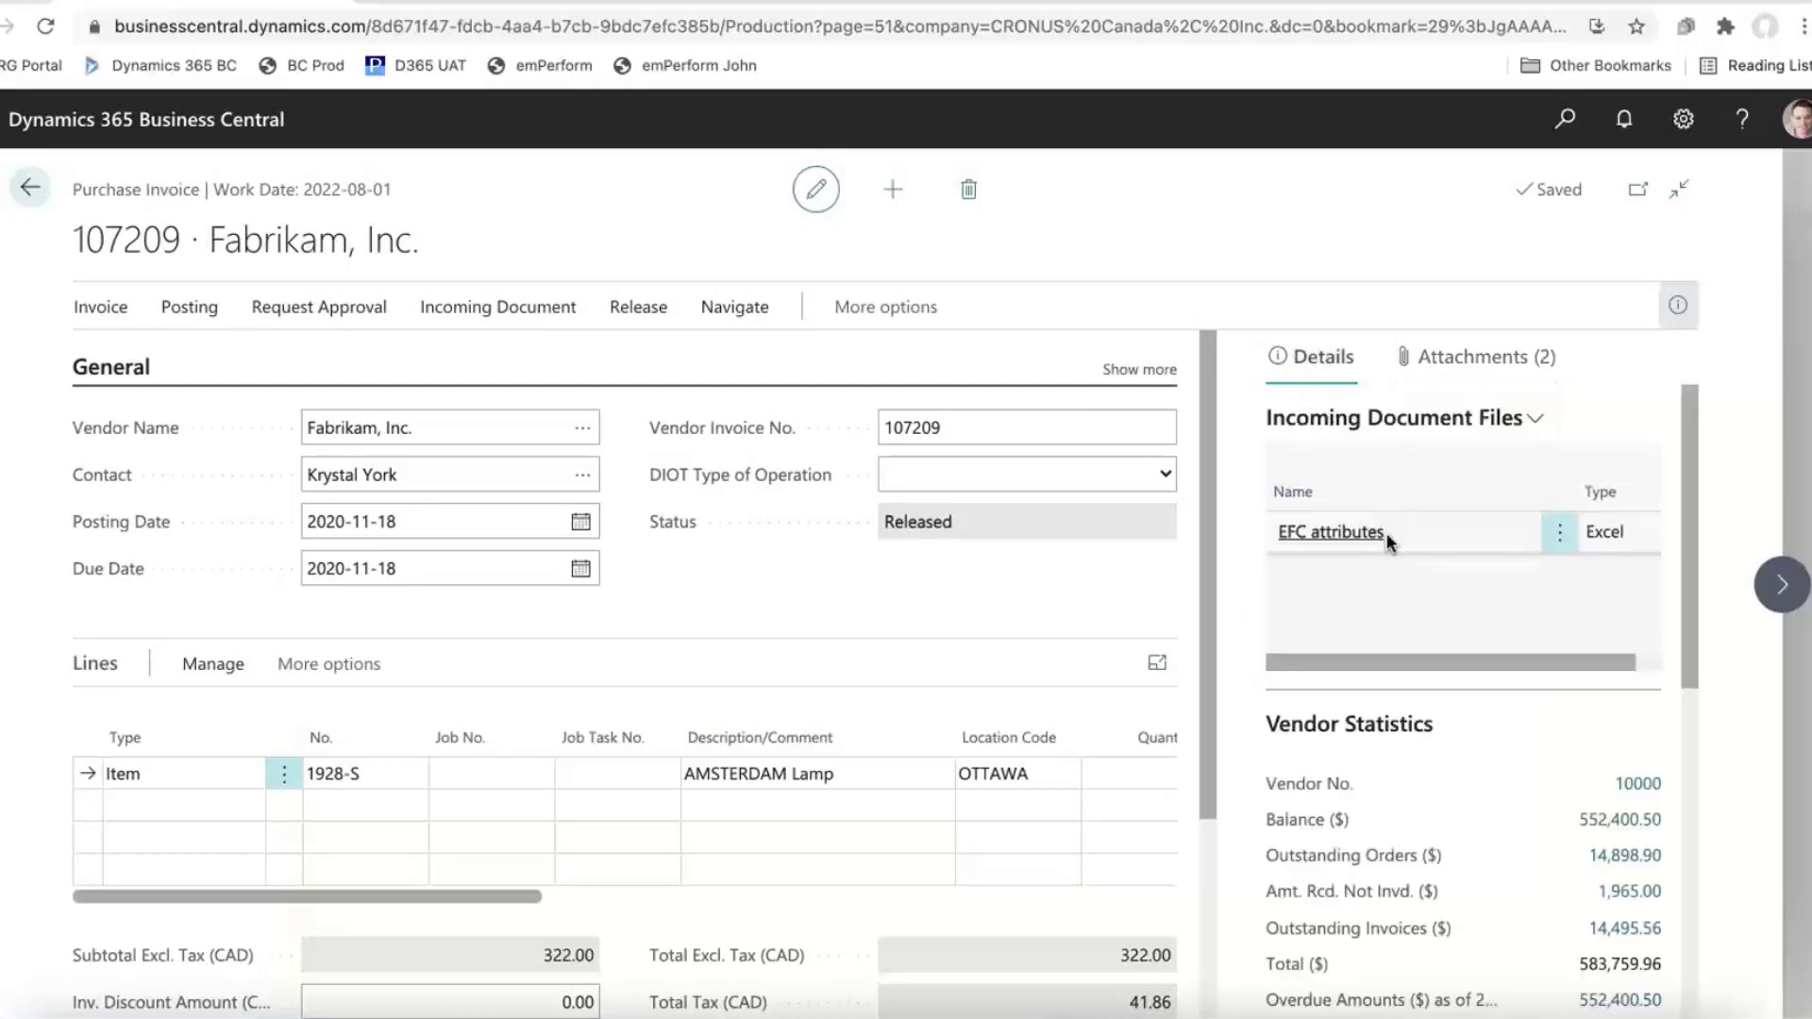
scroll(1391, 542, down, 2)
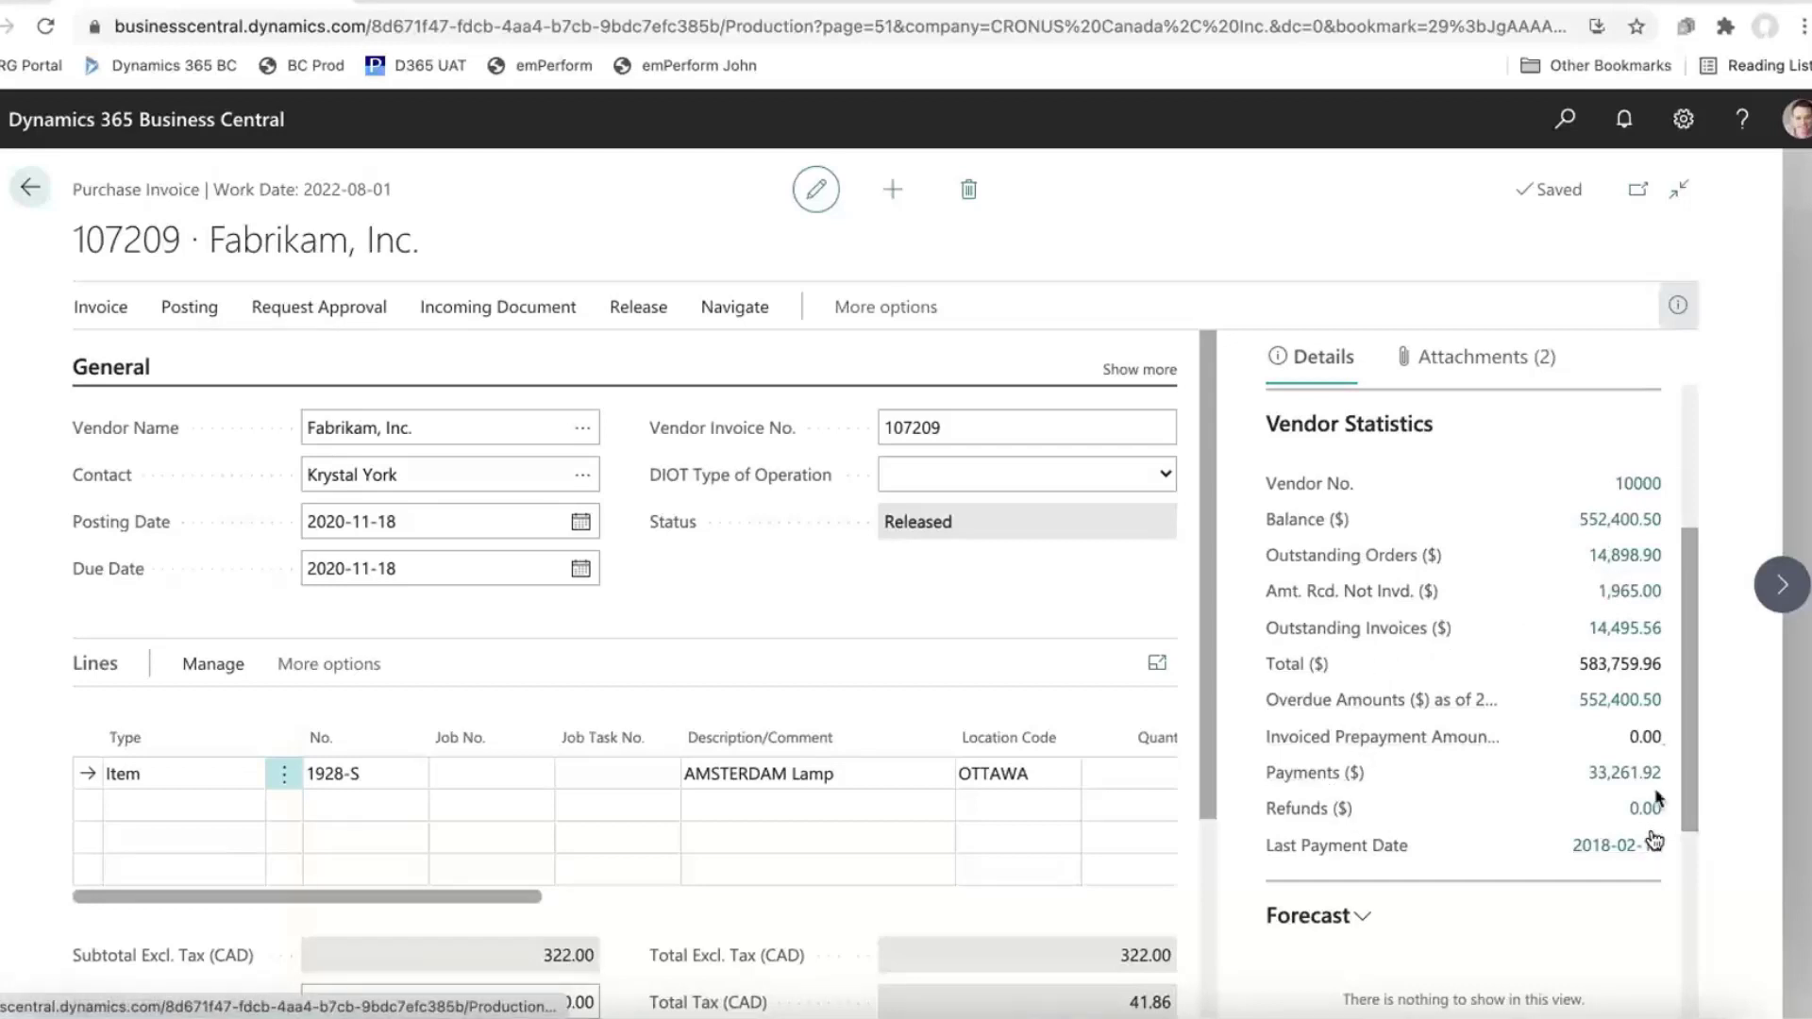
Step: Hide the purchase invoice's details pane and review its lines, totals and posting options
click(1682, 307)
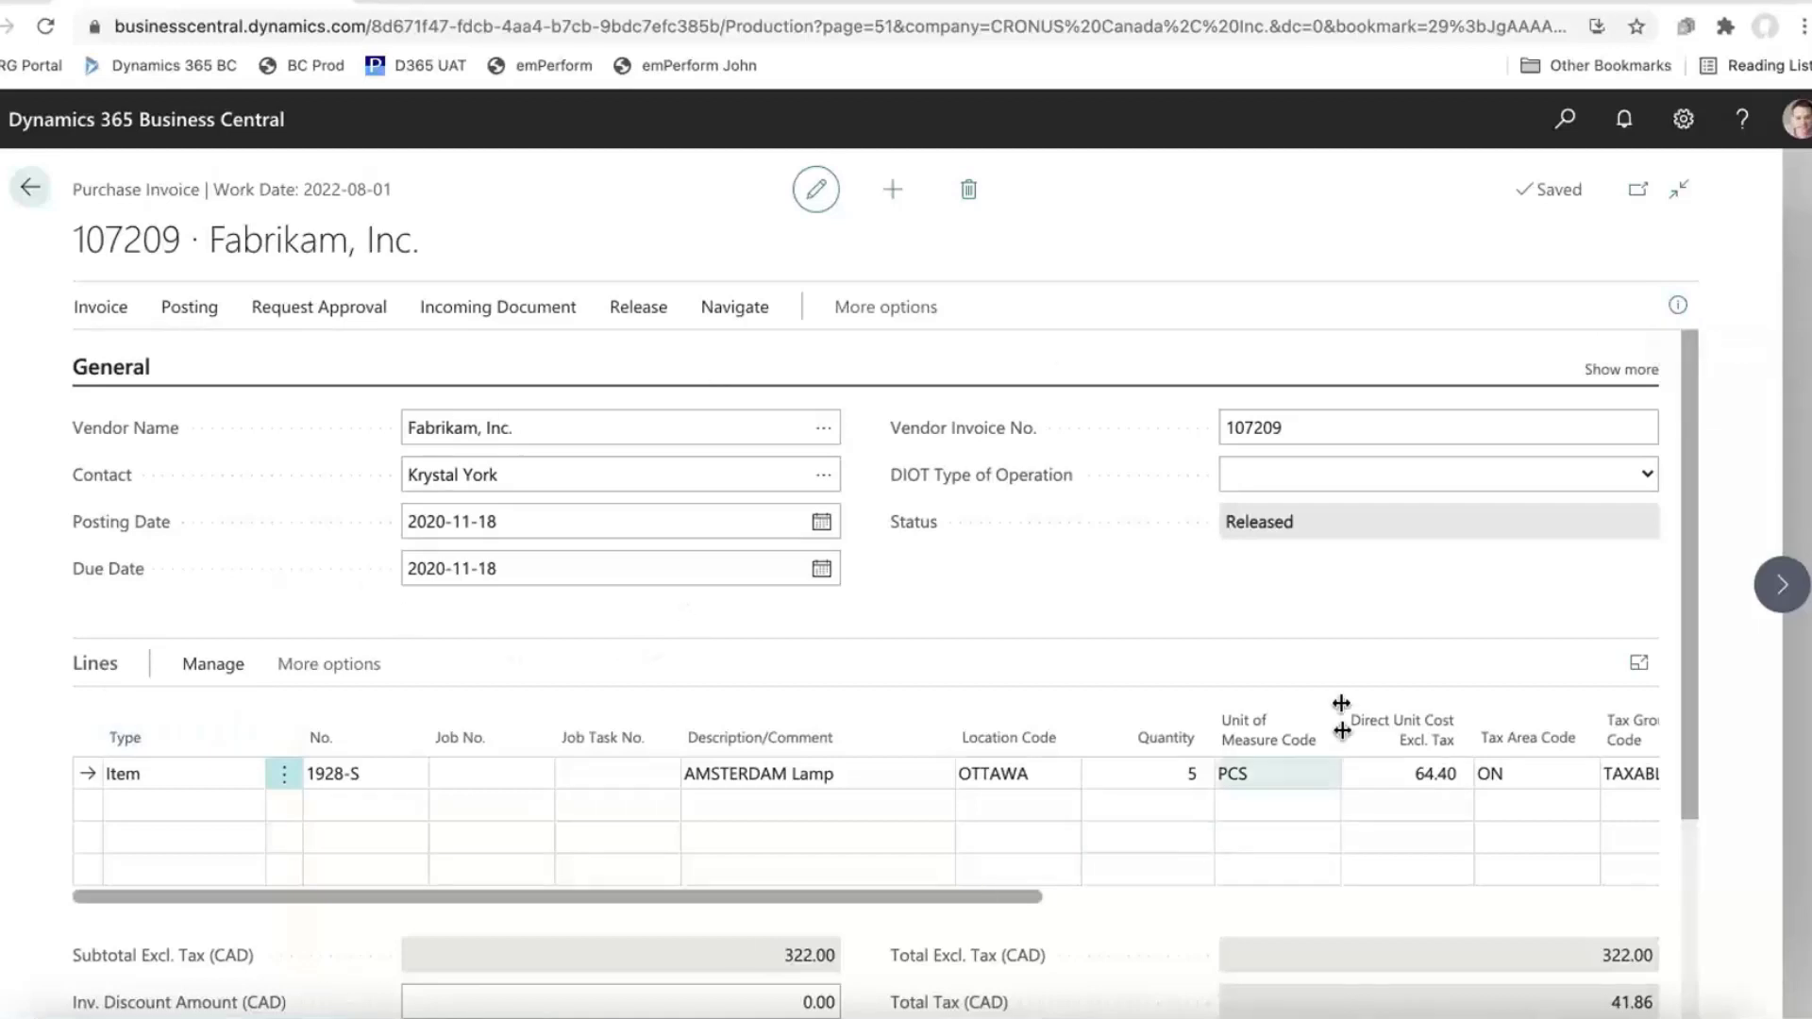
scroll(1248, 708, down, 3)
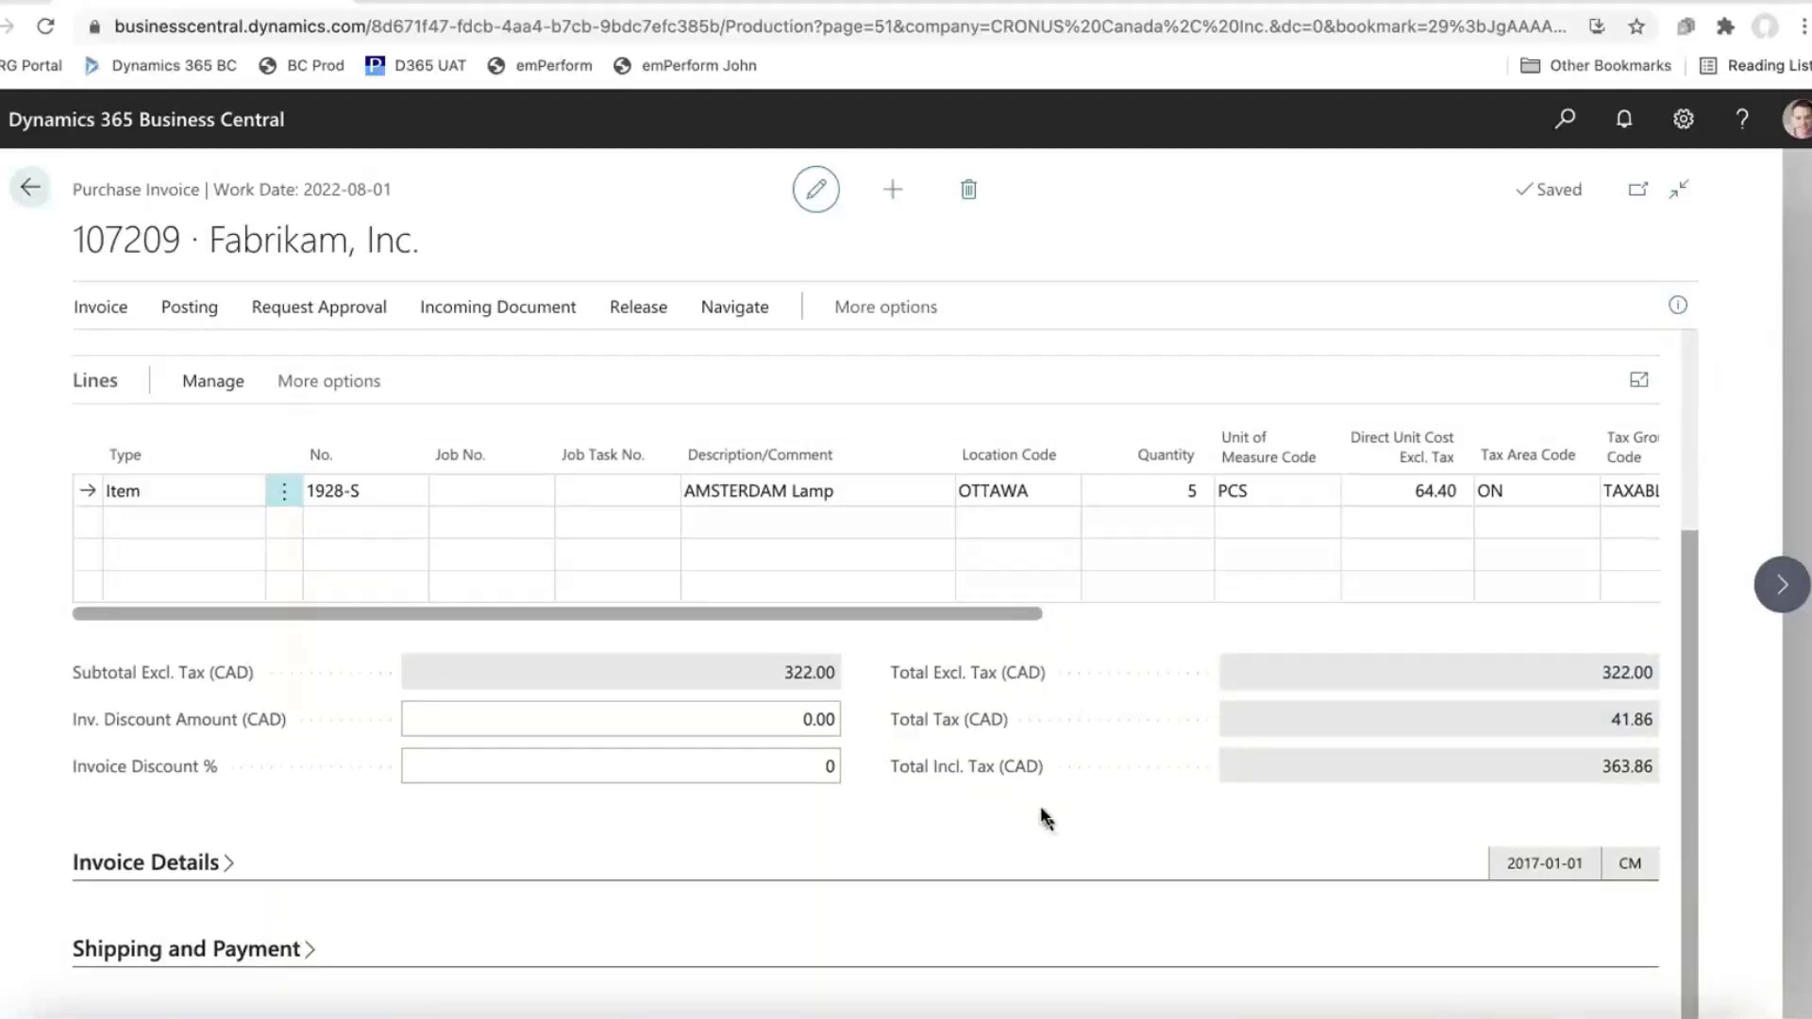
click(200, 310)
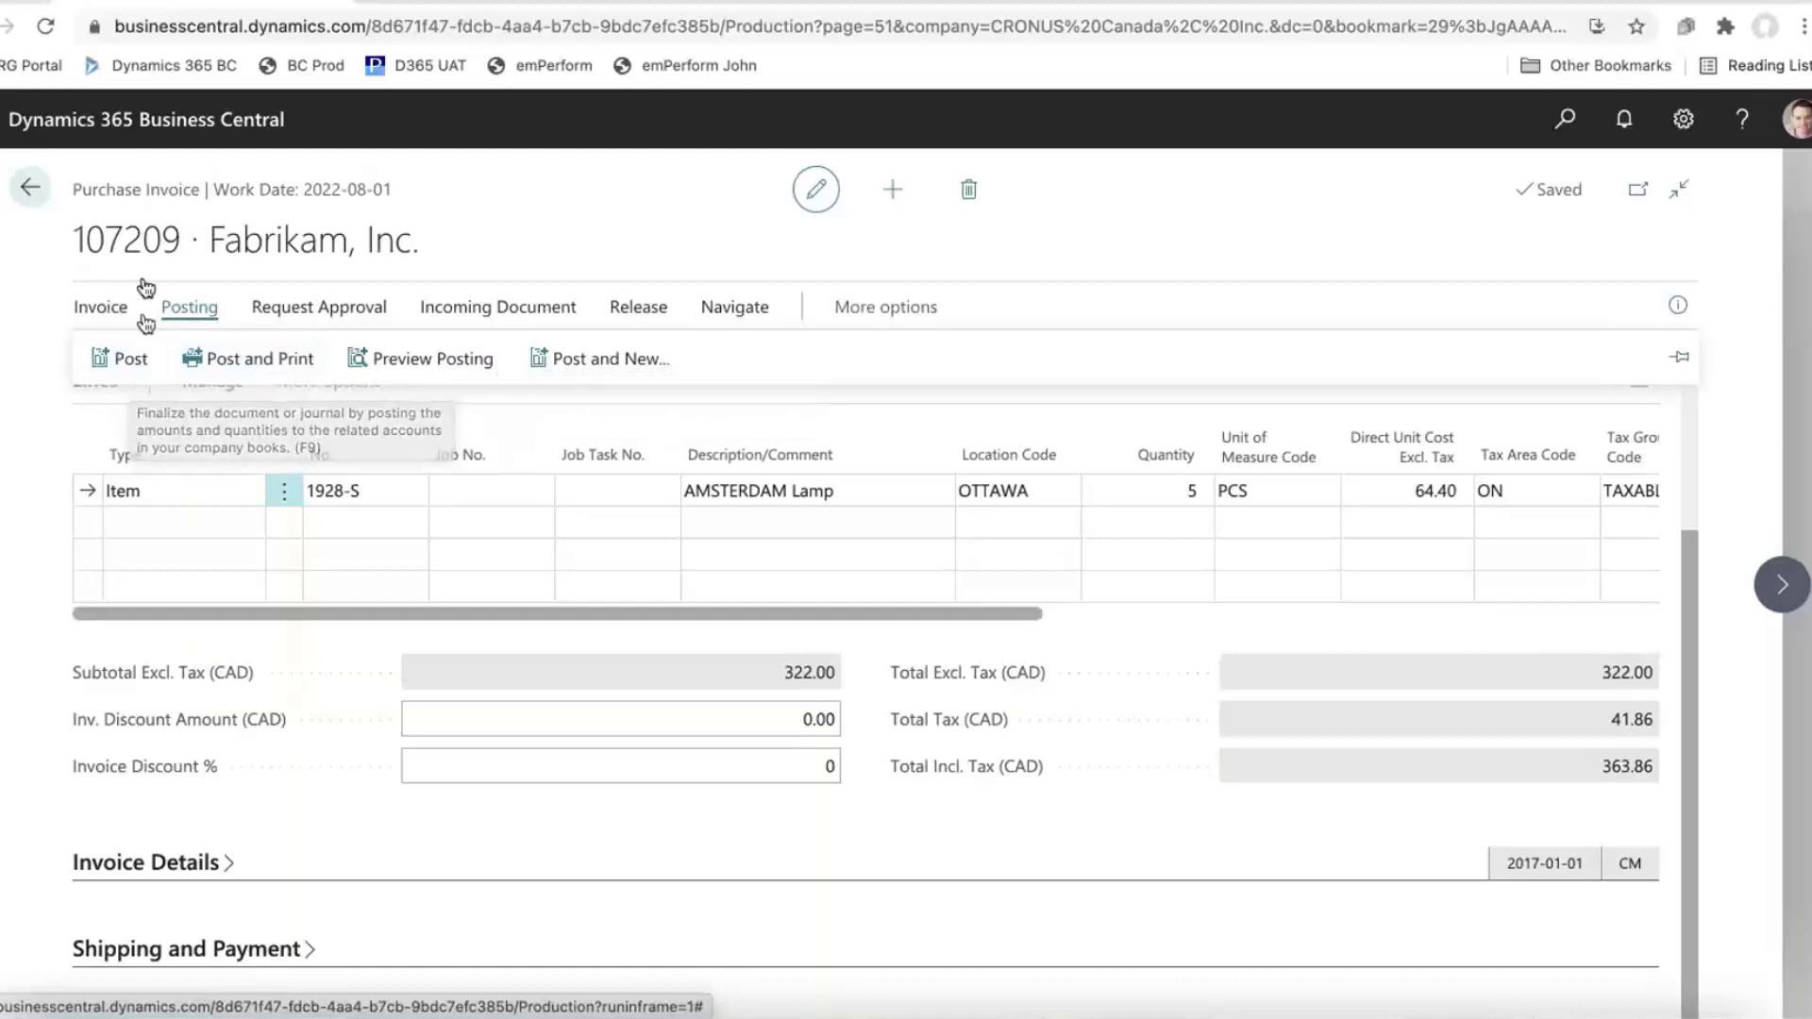
Step: Return to the Purchase Invoices list, review the batch posting options, and cancel without posting
click(33, 193)
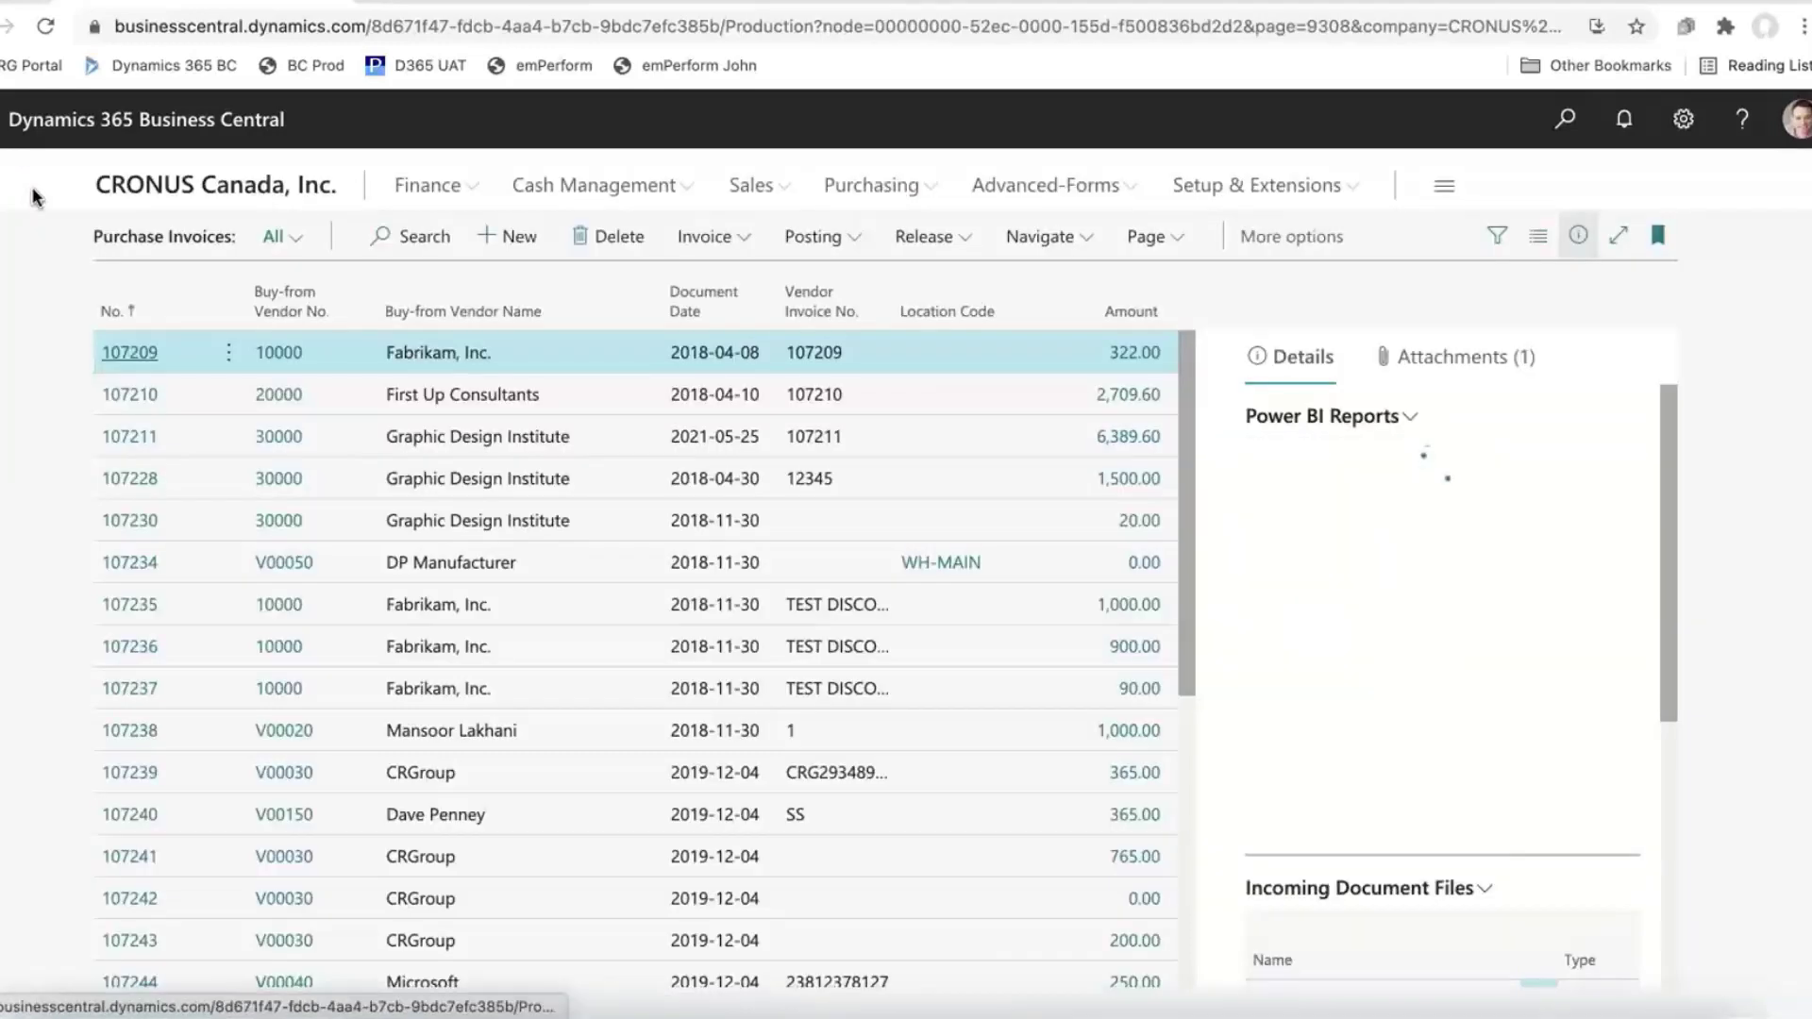
click(848, 238)
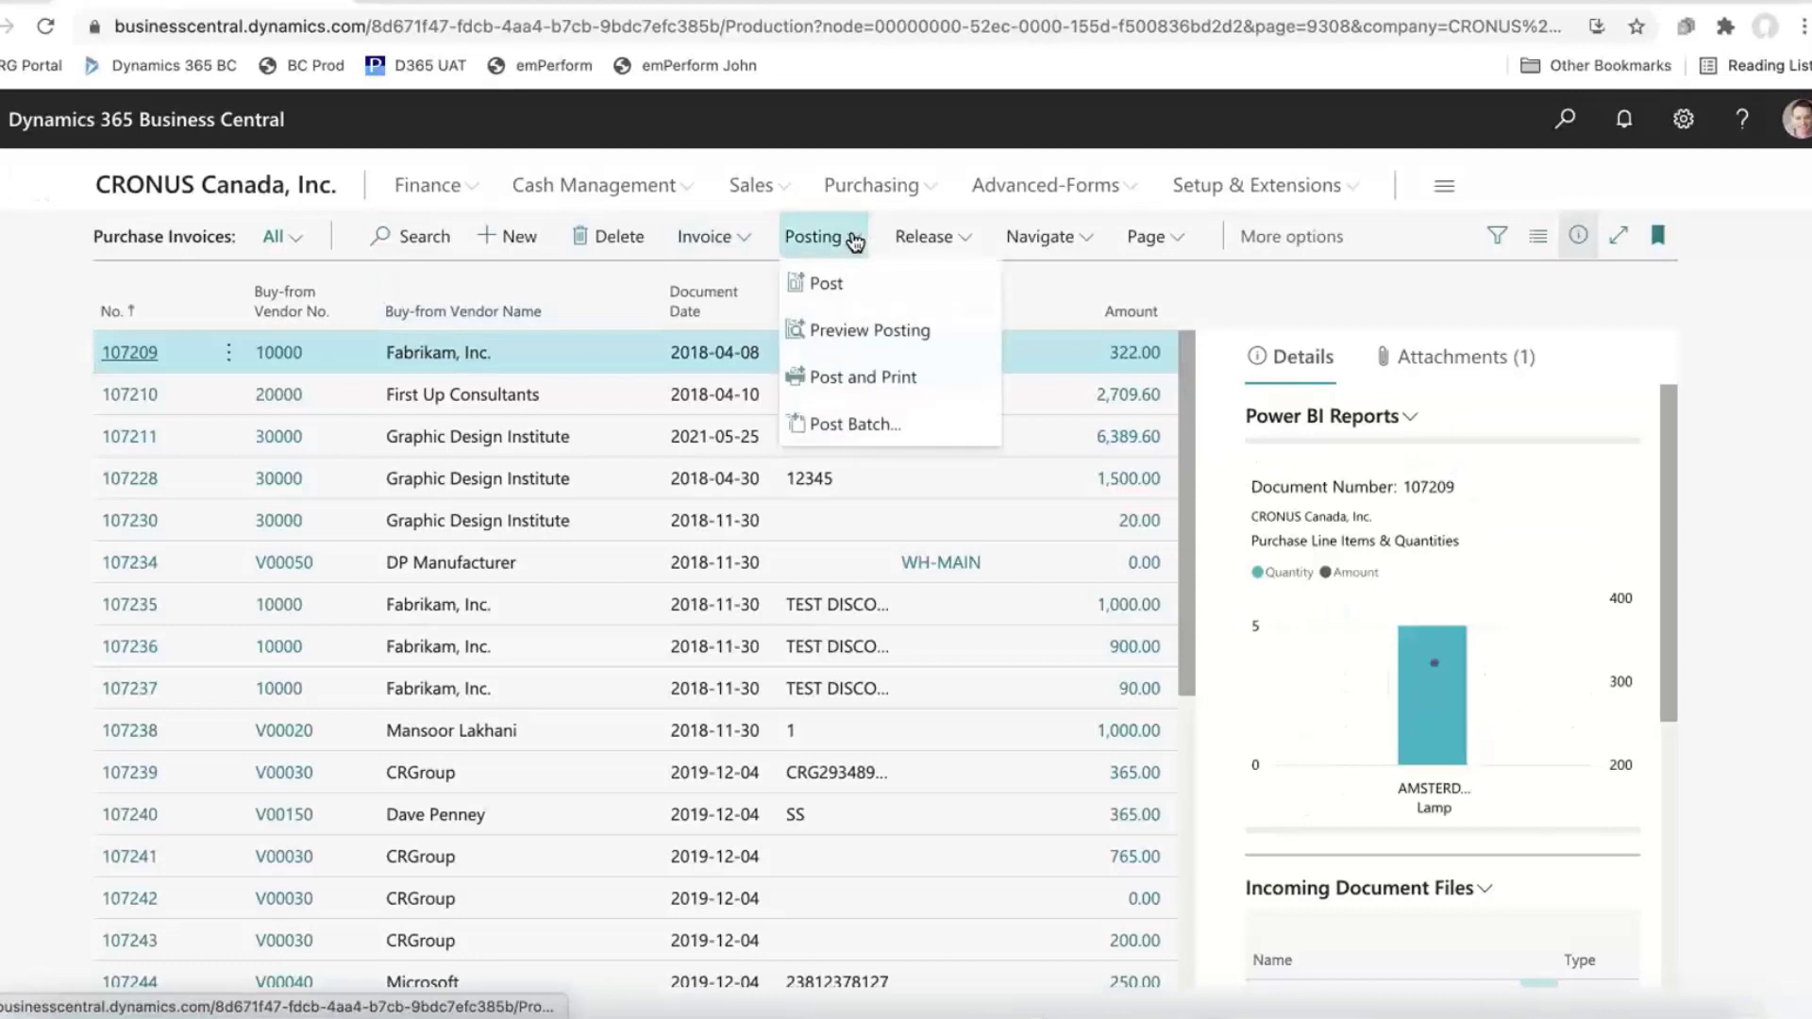
click(925, 434)
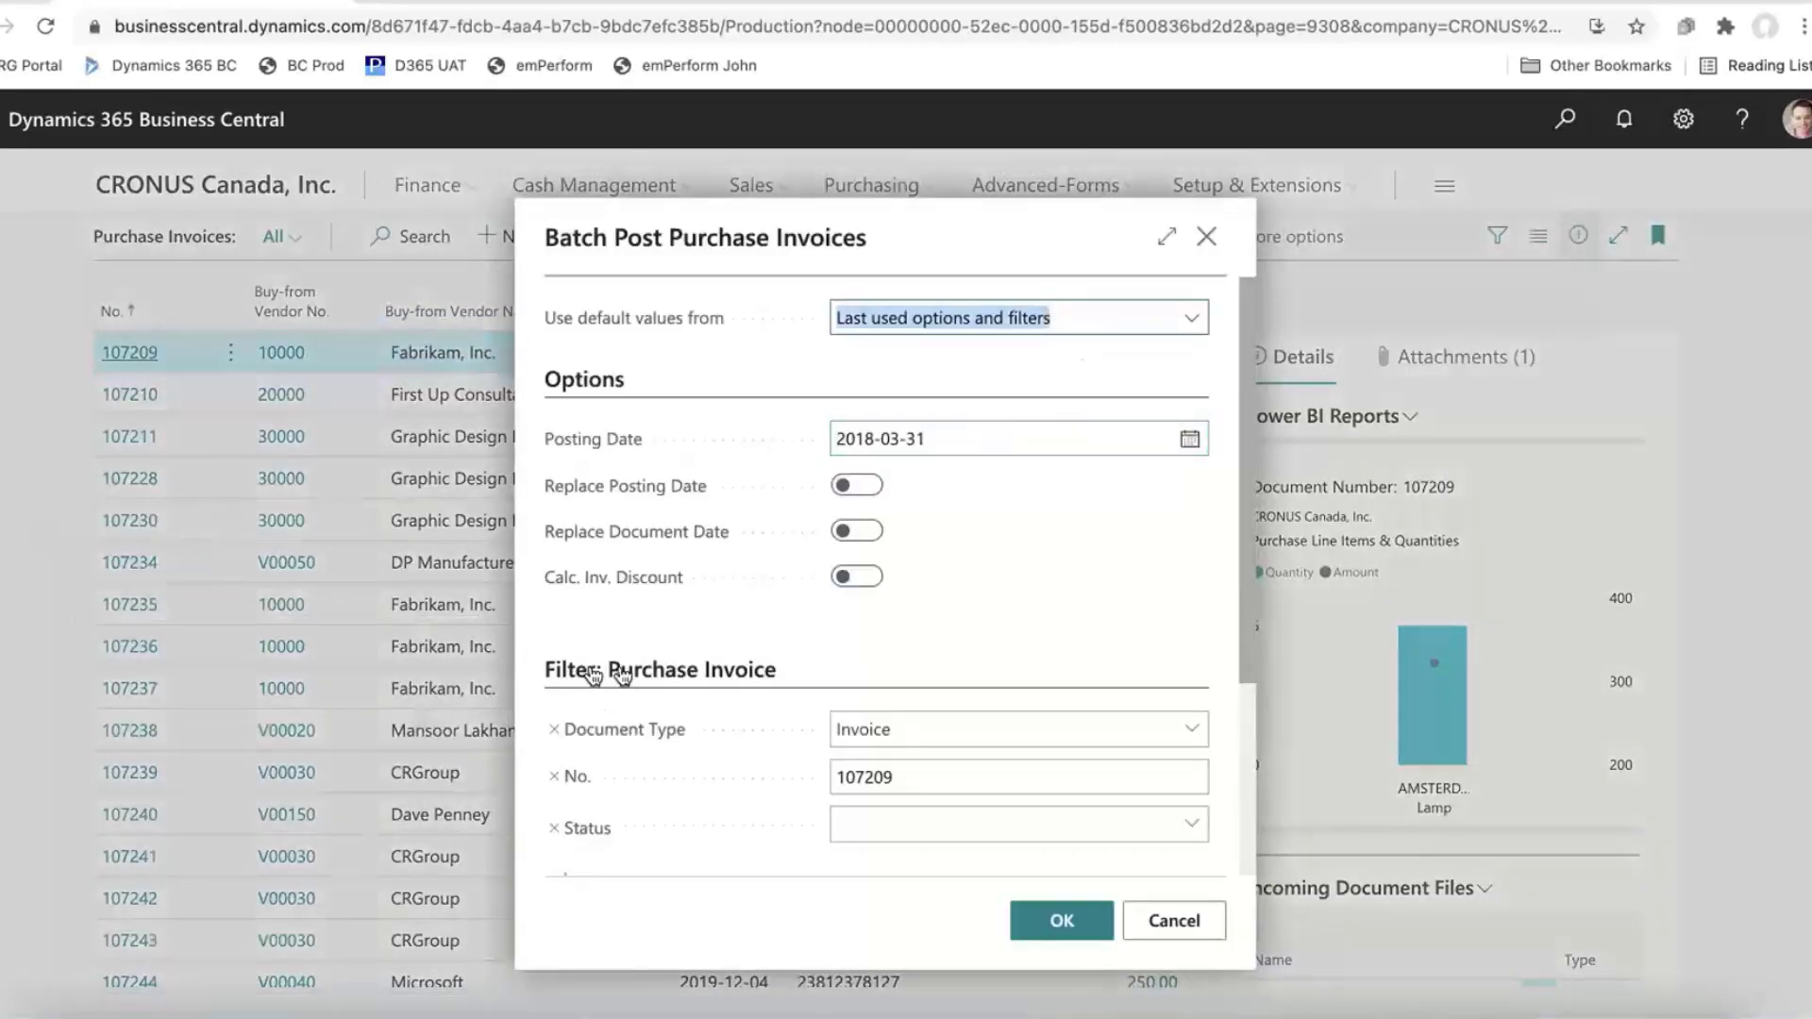
click(1170, 921)
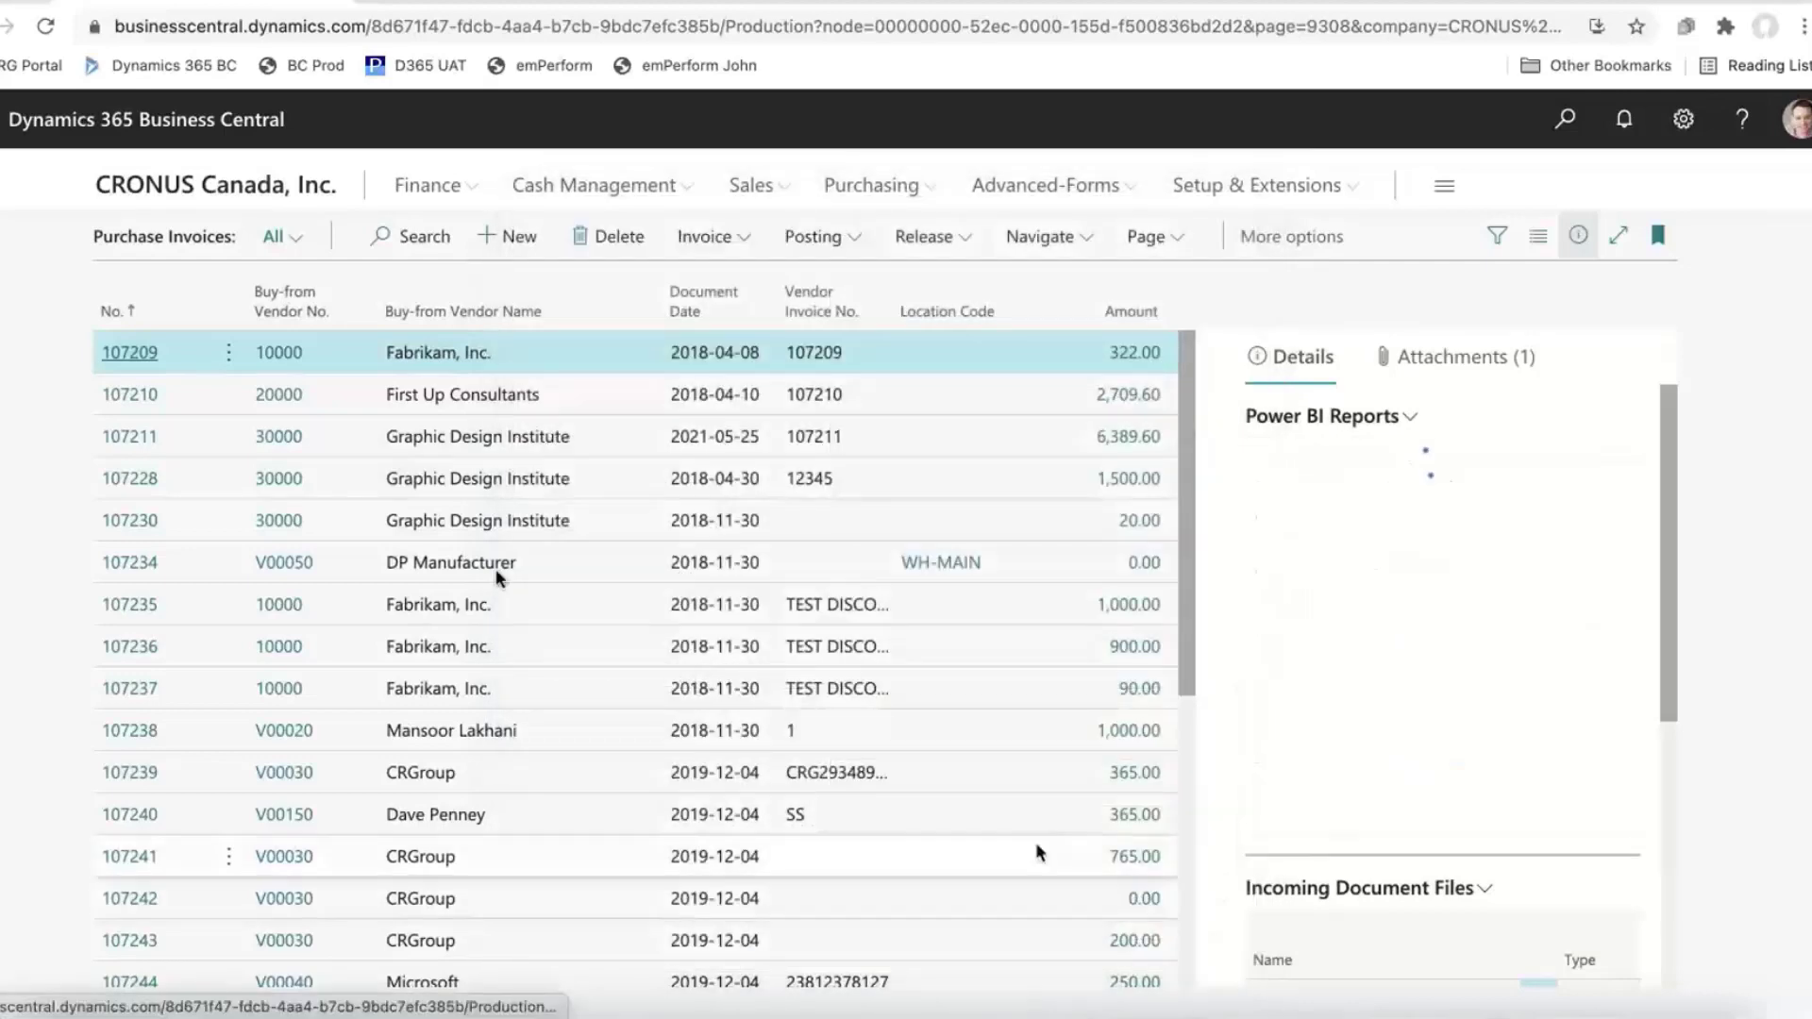
Step: Reopen the first Fabrikam, Inc. purchase invoice, review its approval request actions, and return to the list
click(130, 353)
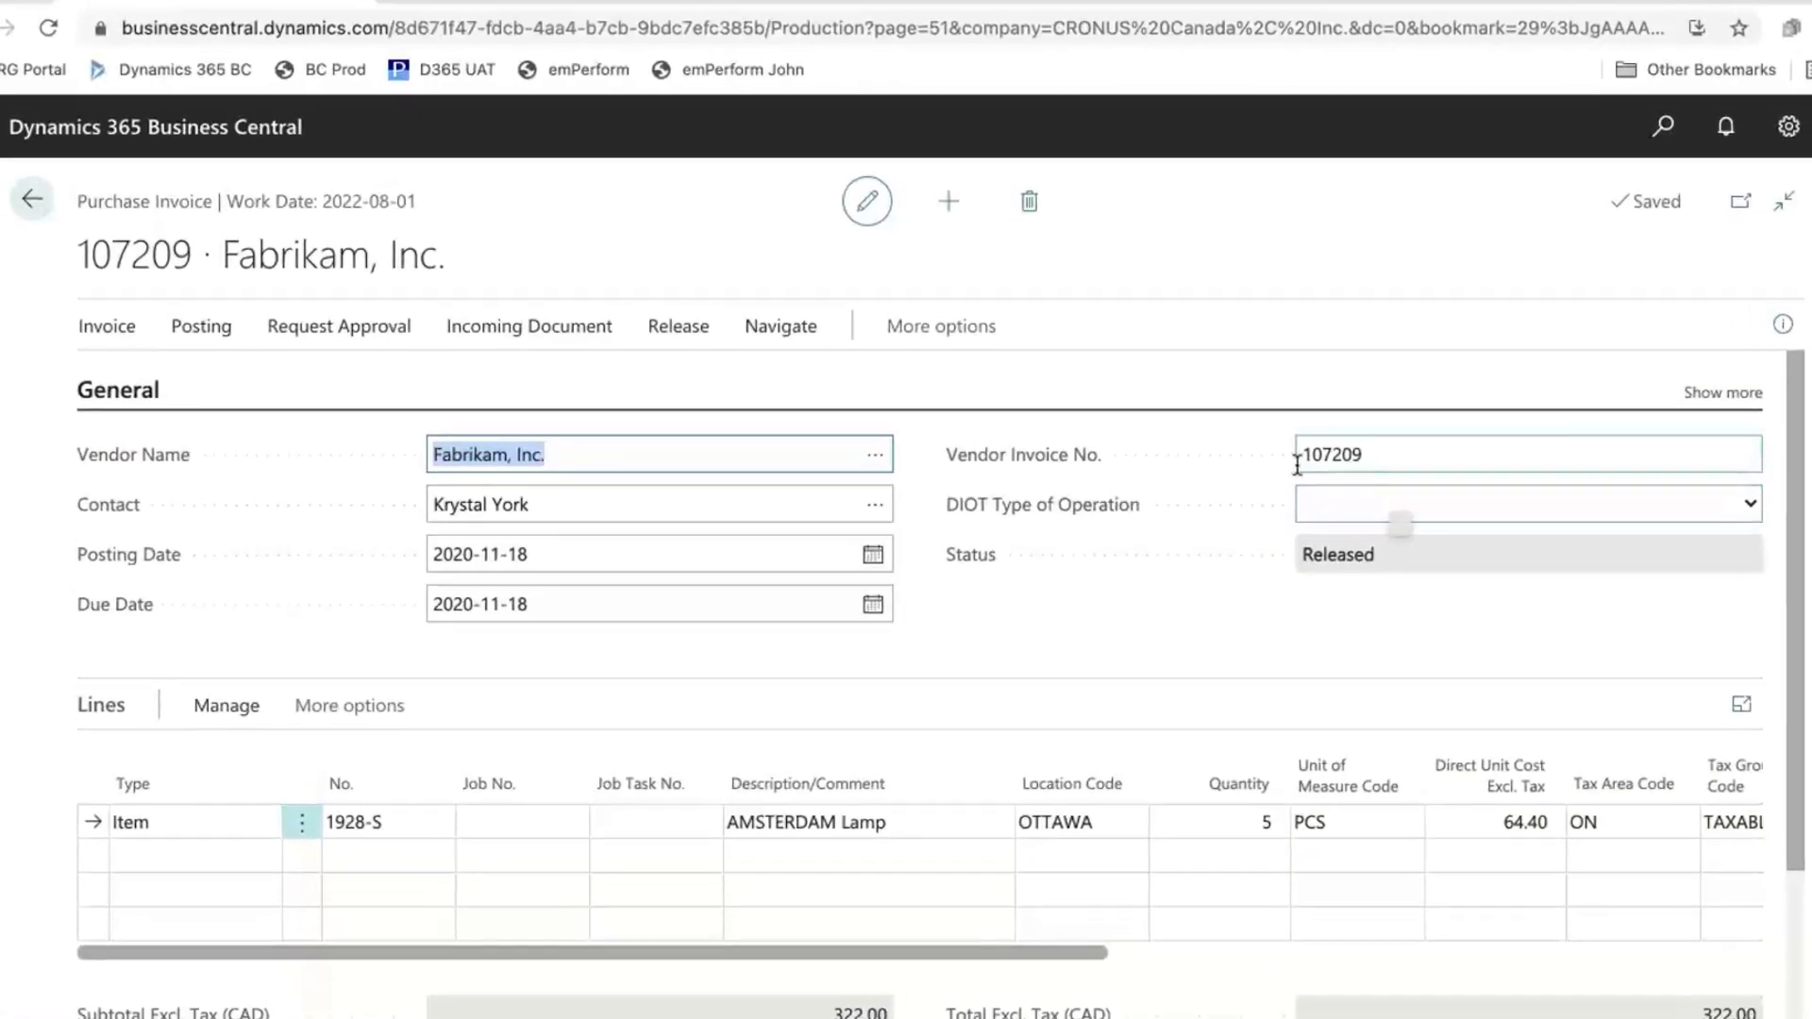
click(426, 348)
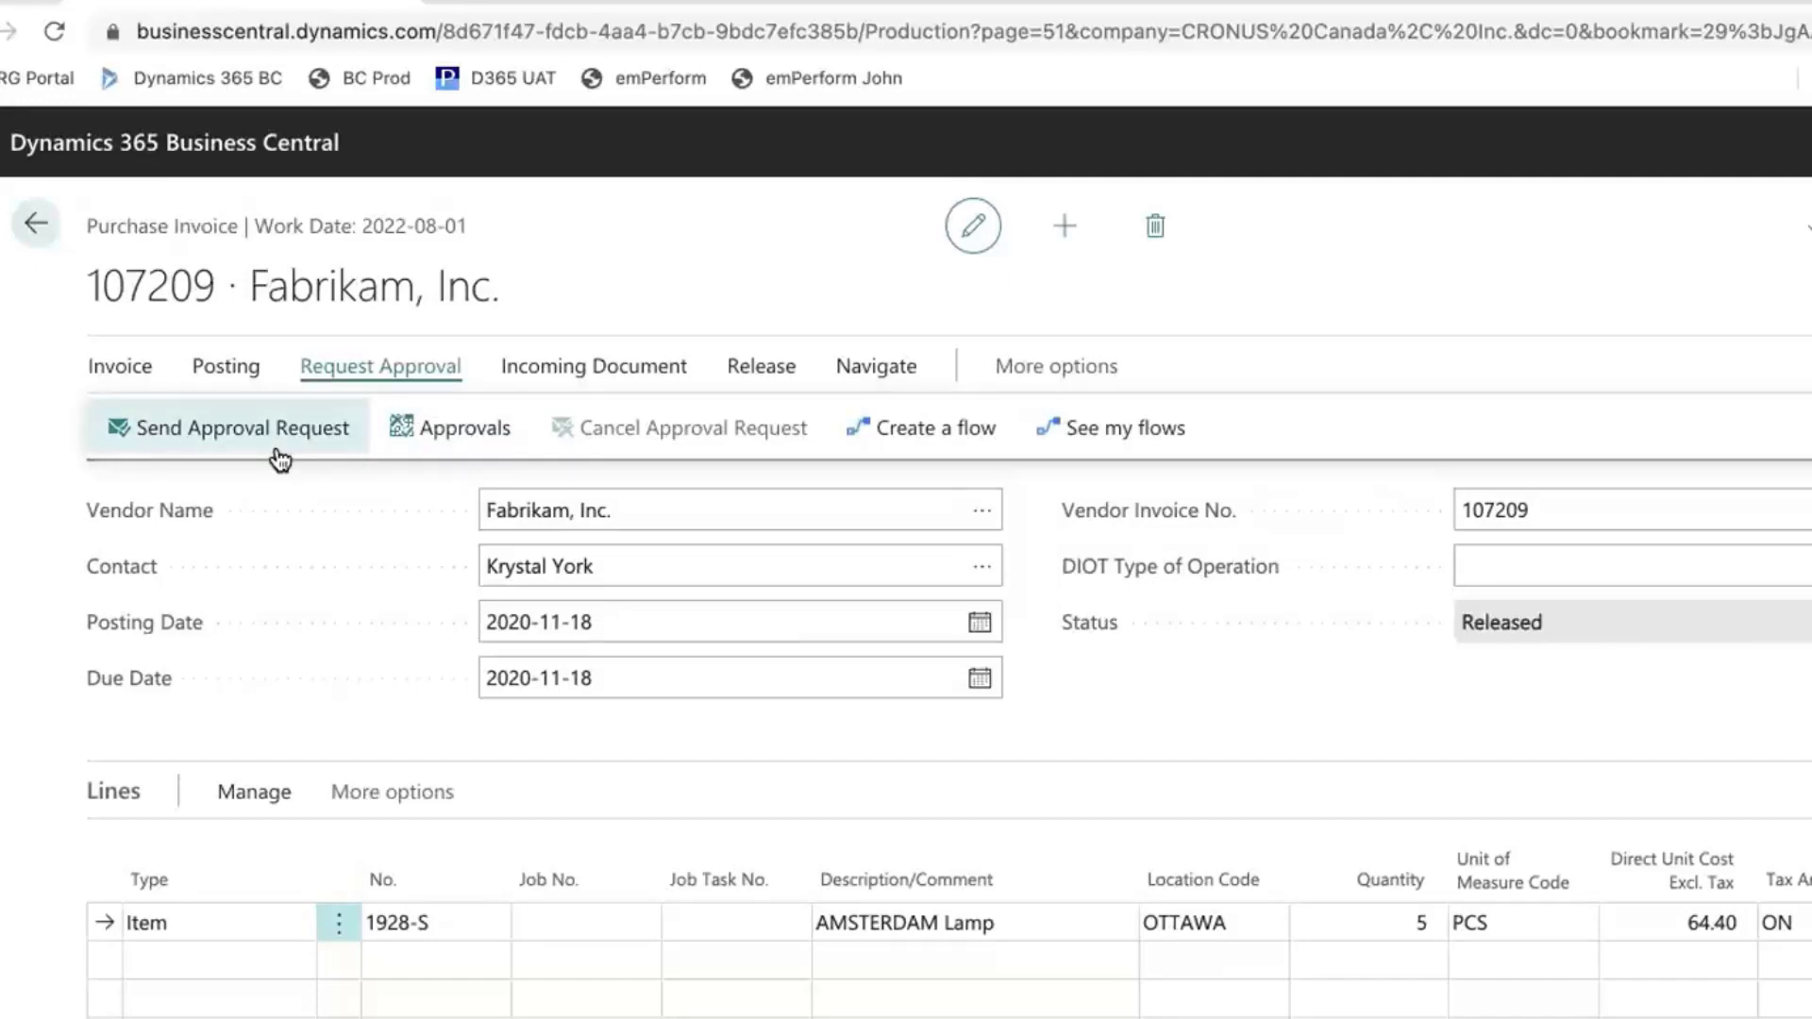
click(35, 223)
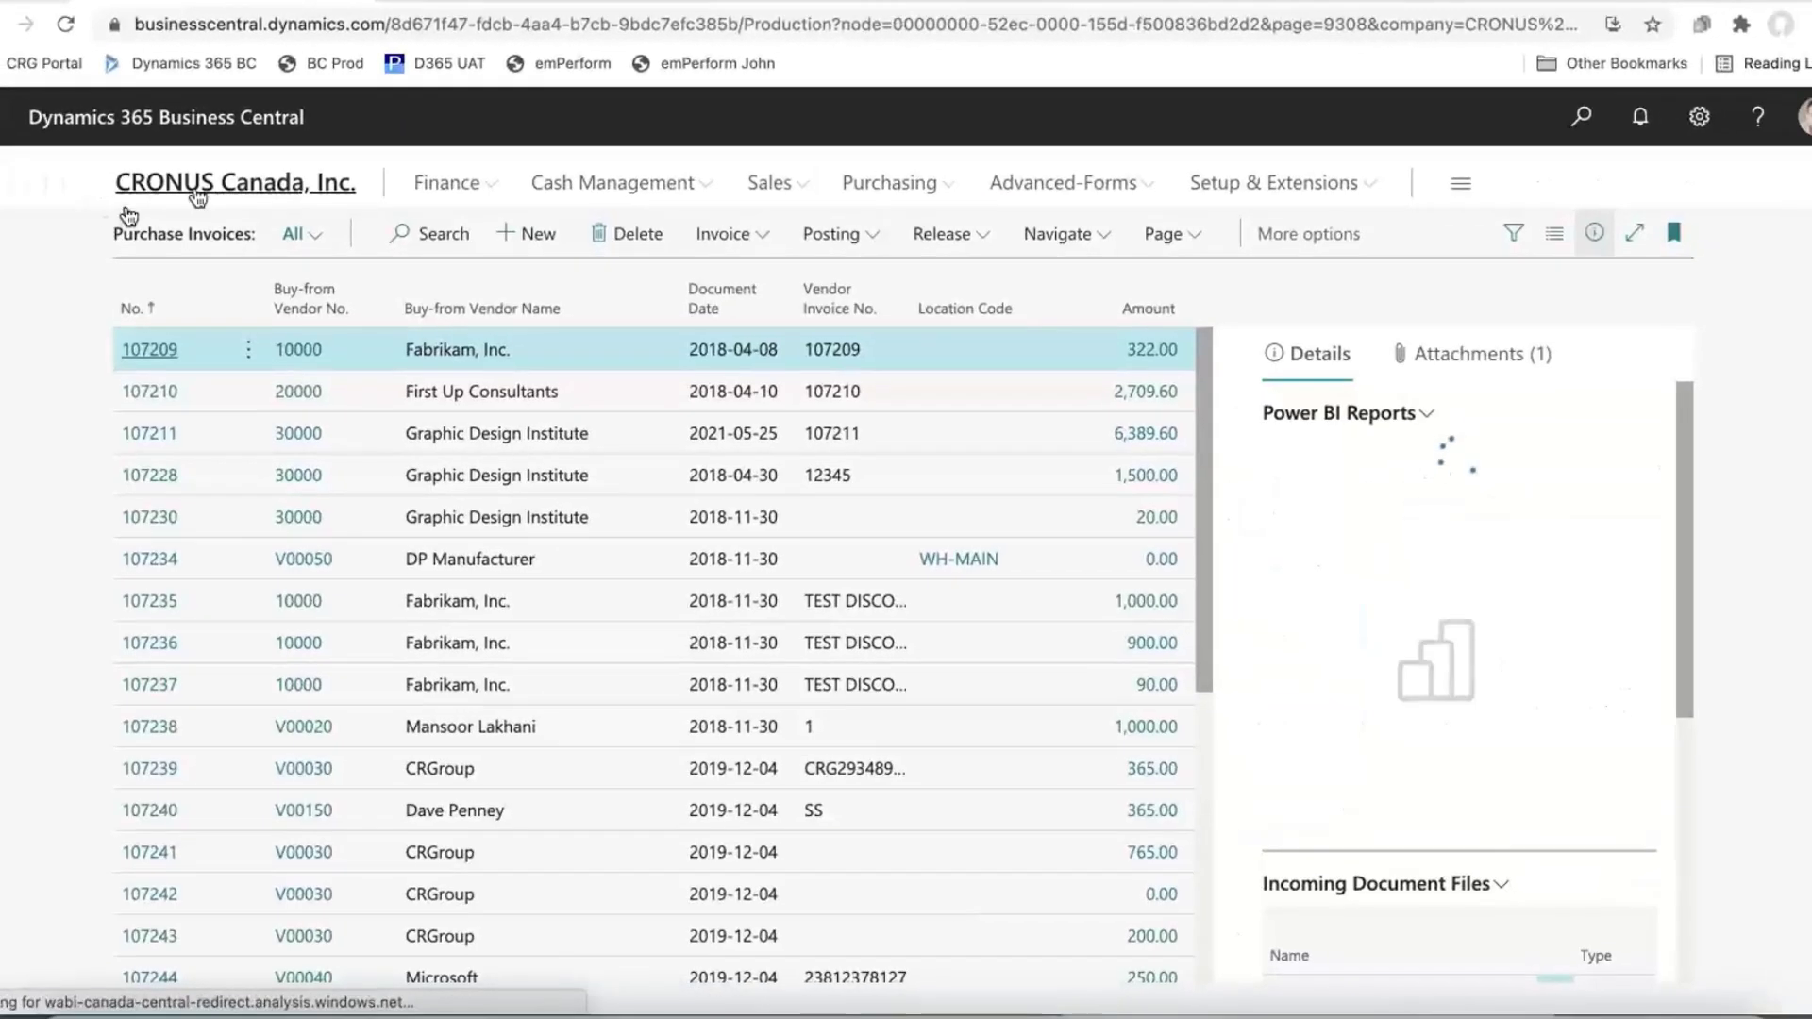
Step: Go to the home page, open the Requests to Approve list from its Approvals tile, and return home
click(196, 197)
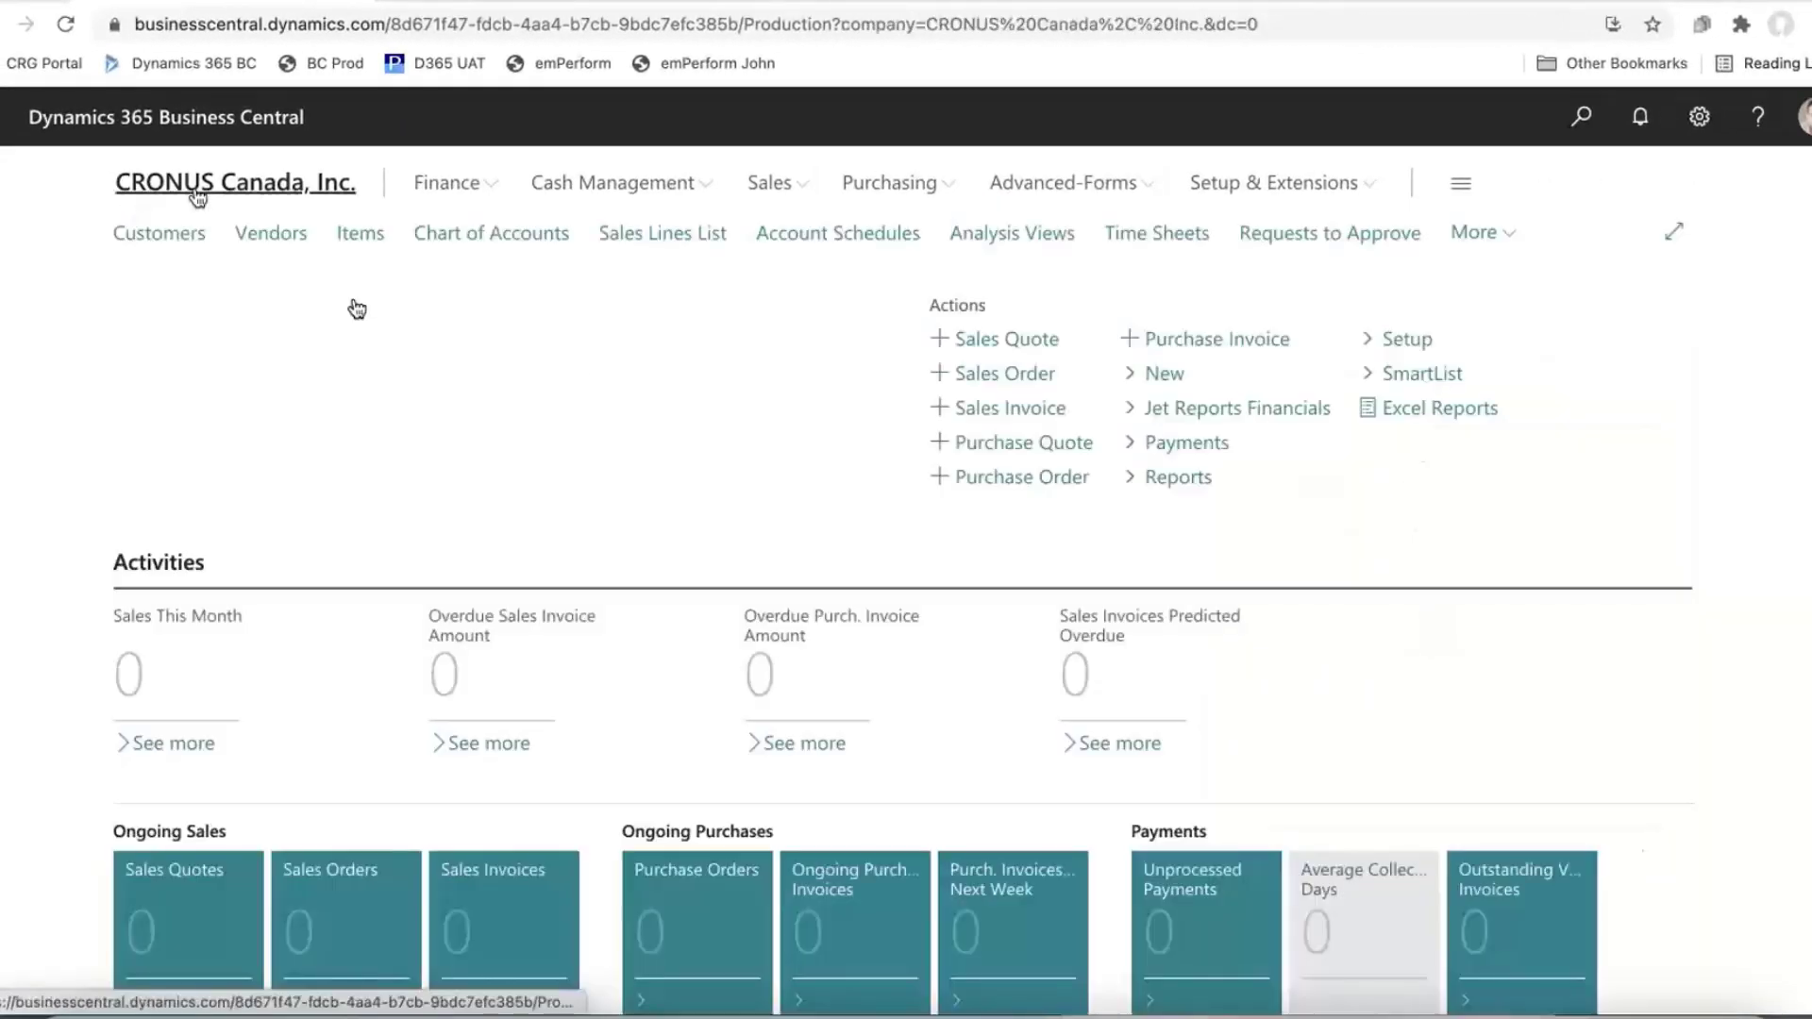
scroll(801, 394, down, 10)
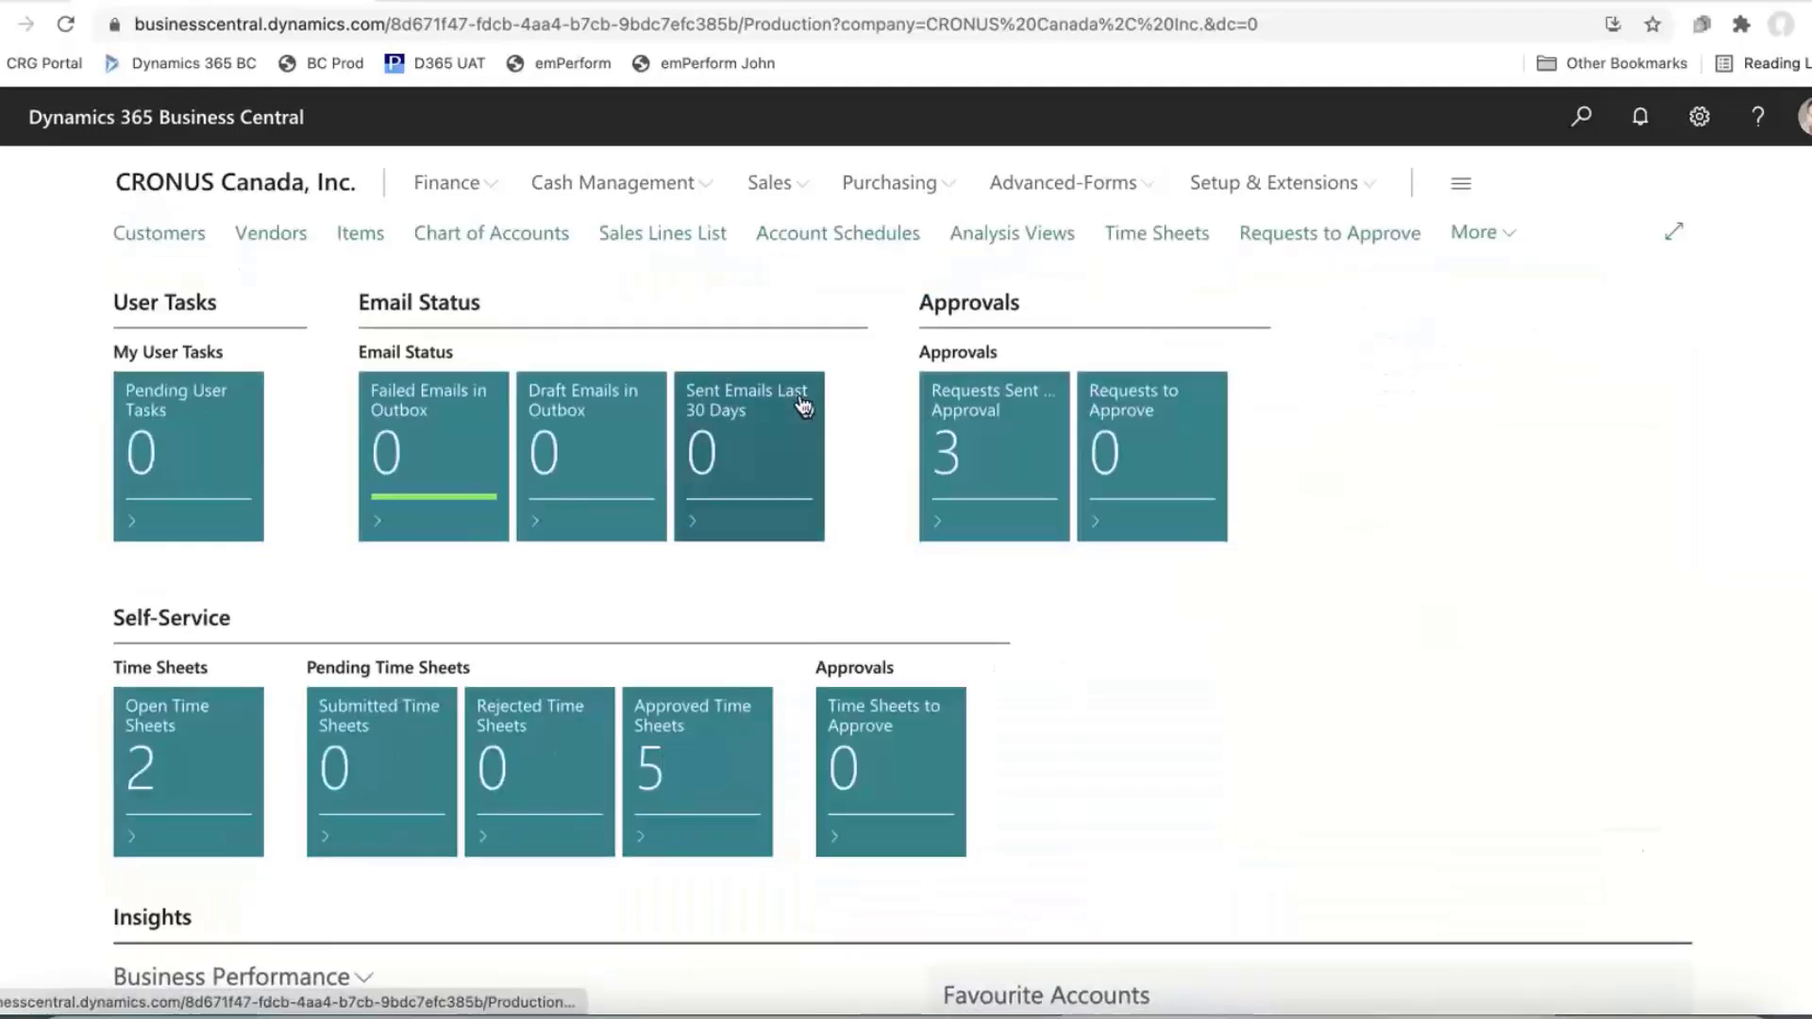
click(1148, 418)
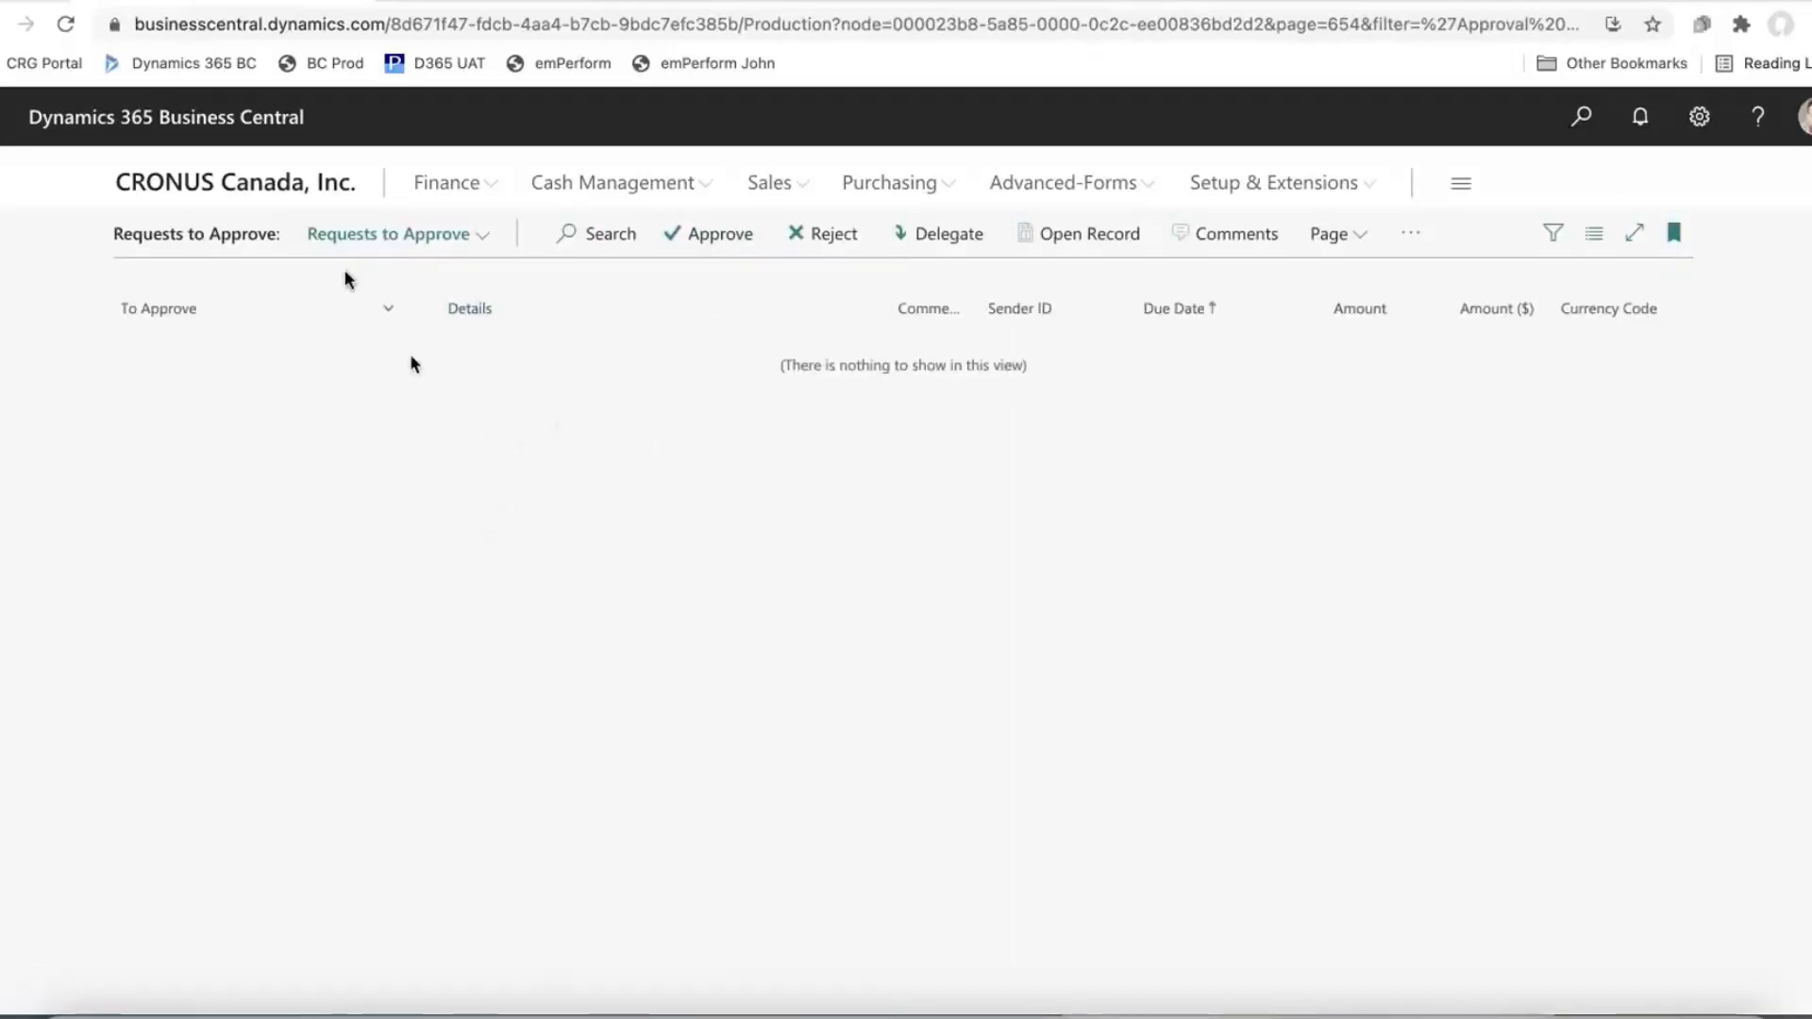
click(265, 192)
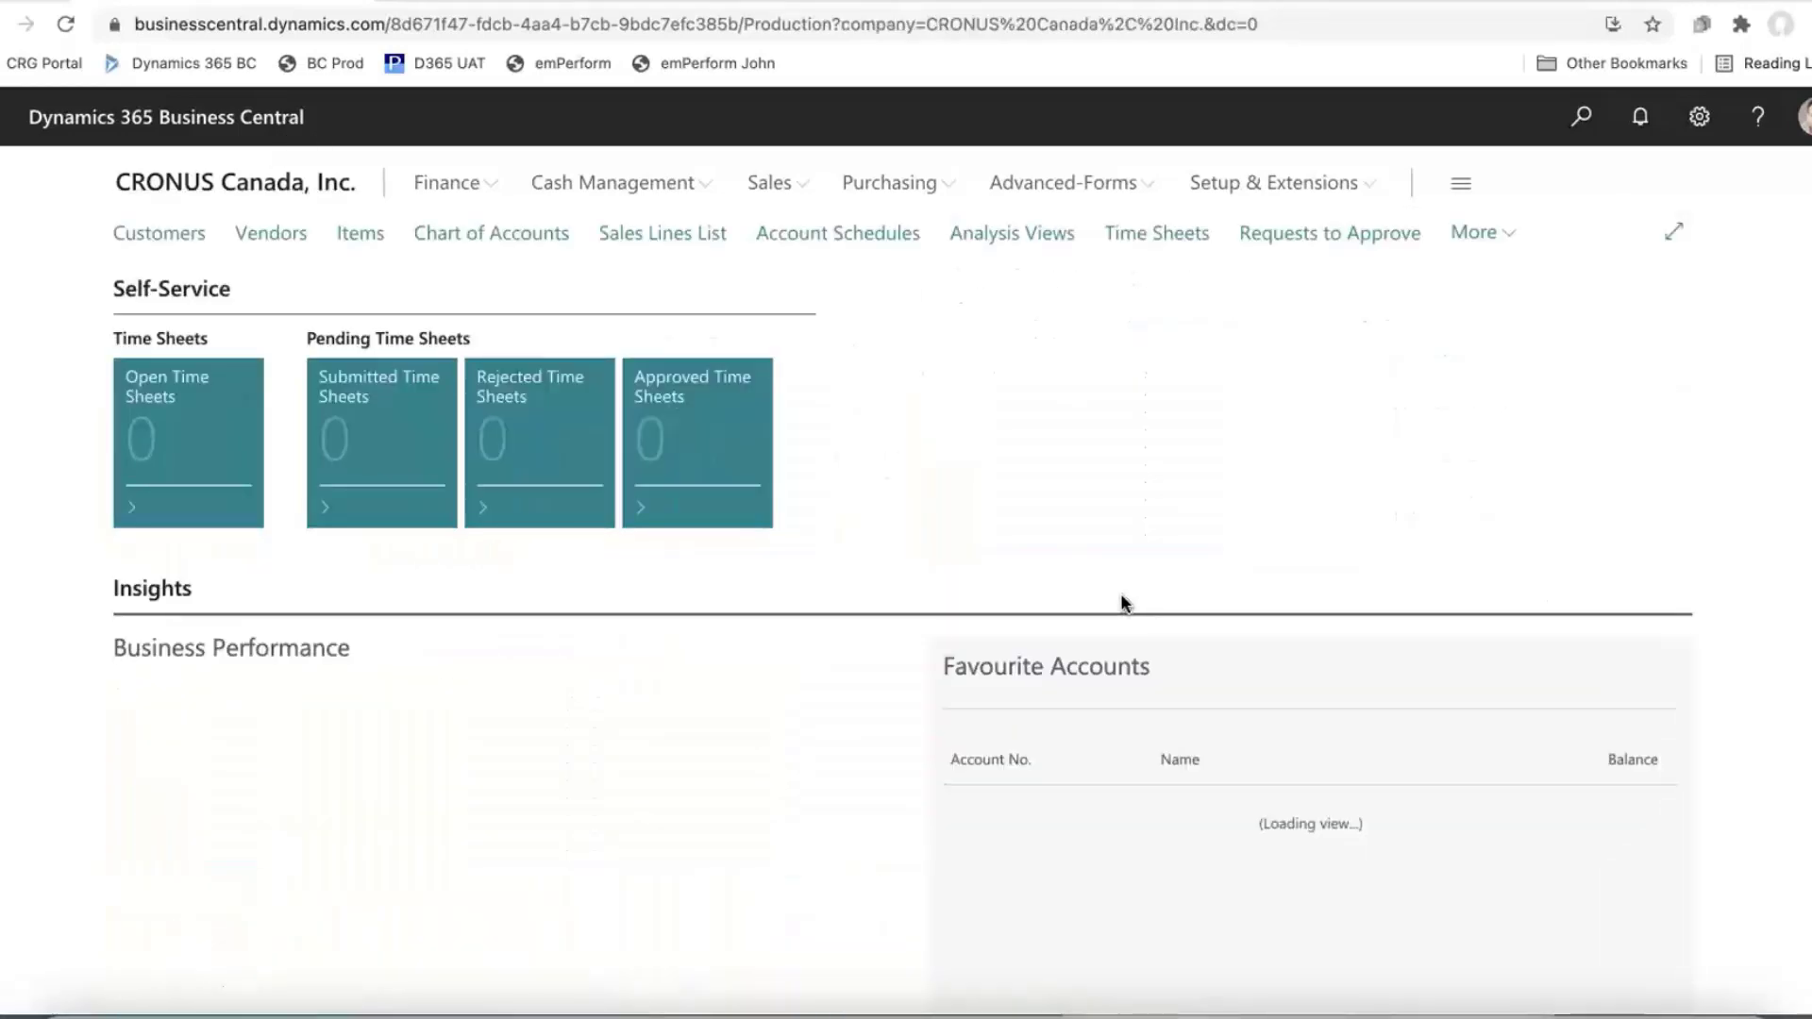
Step: Open the requests sent for approval, view the Canadian Tire customer record awaiting approval, and return to the home page
click(955, 644)
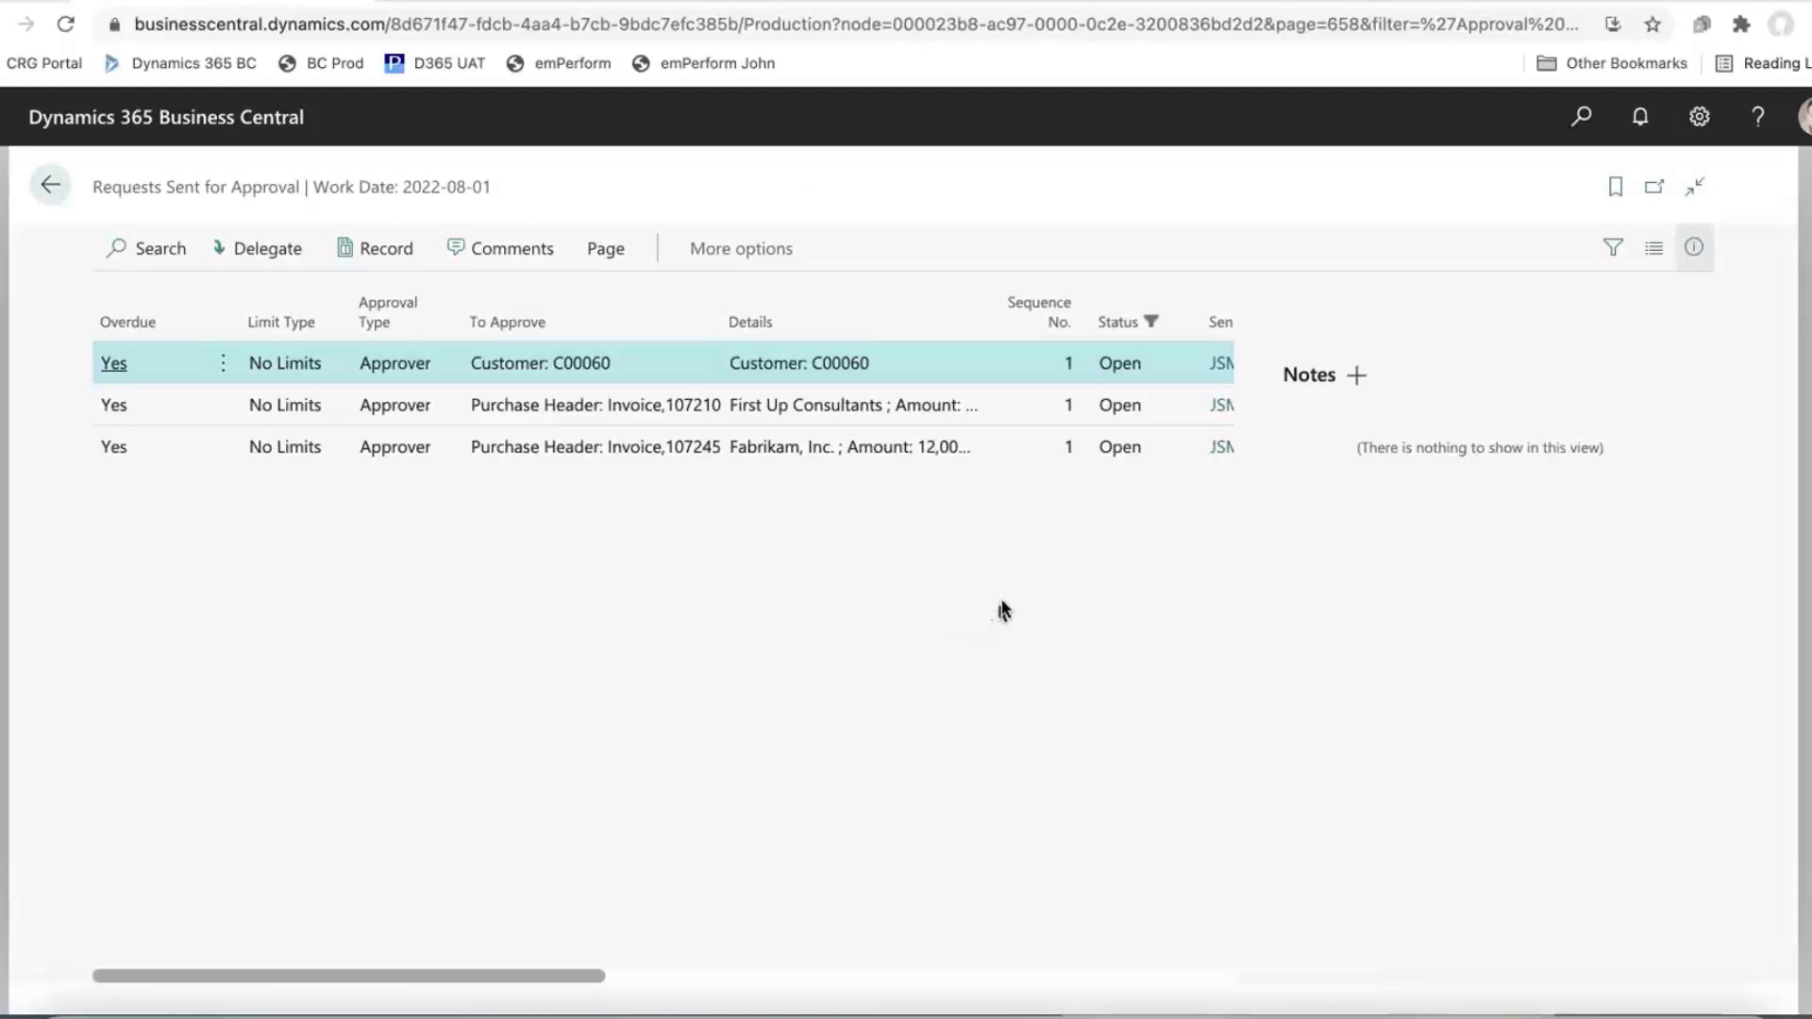
click(407, 253)
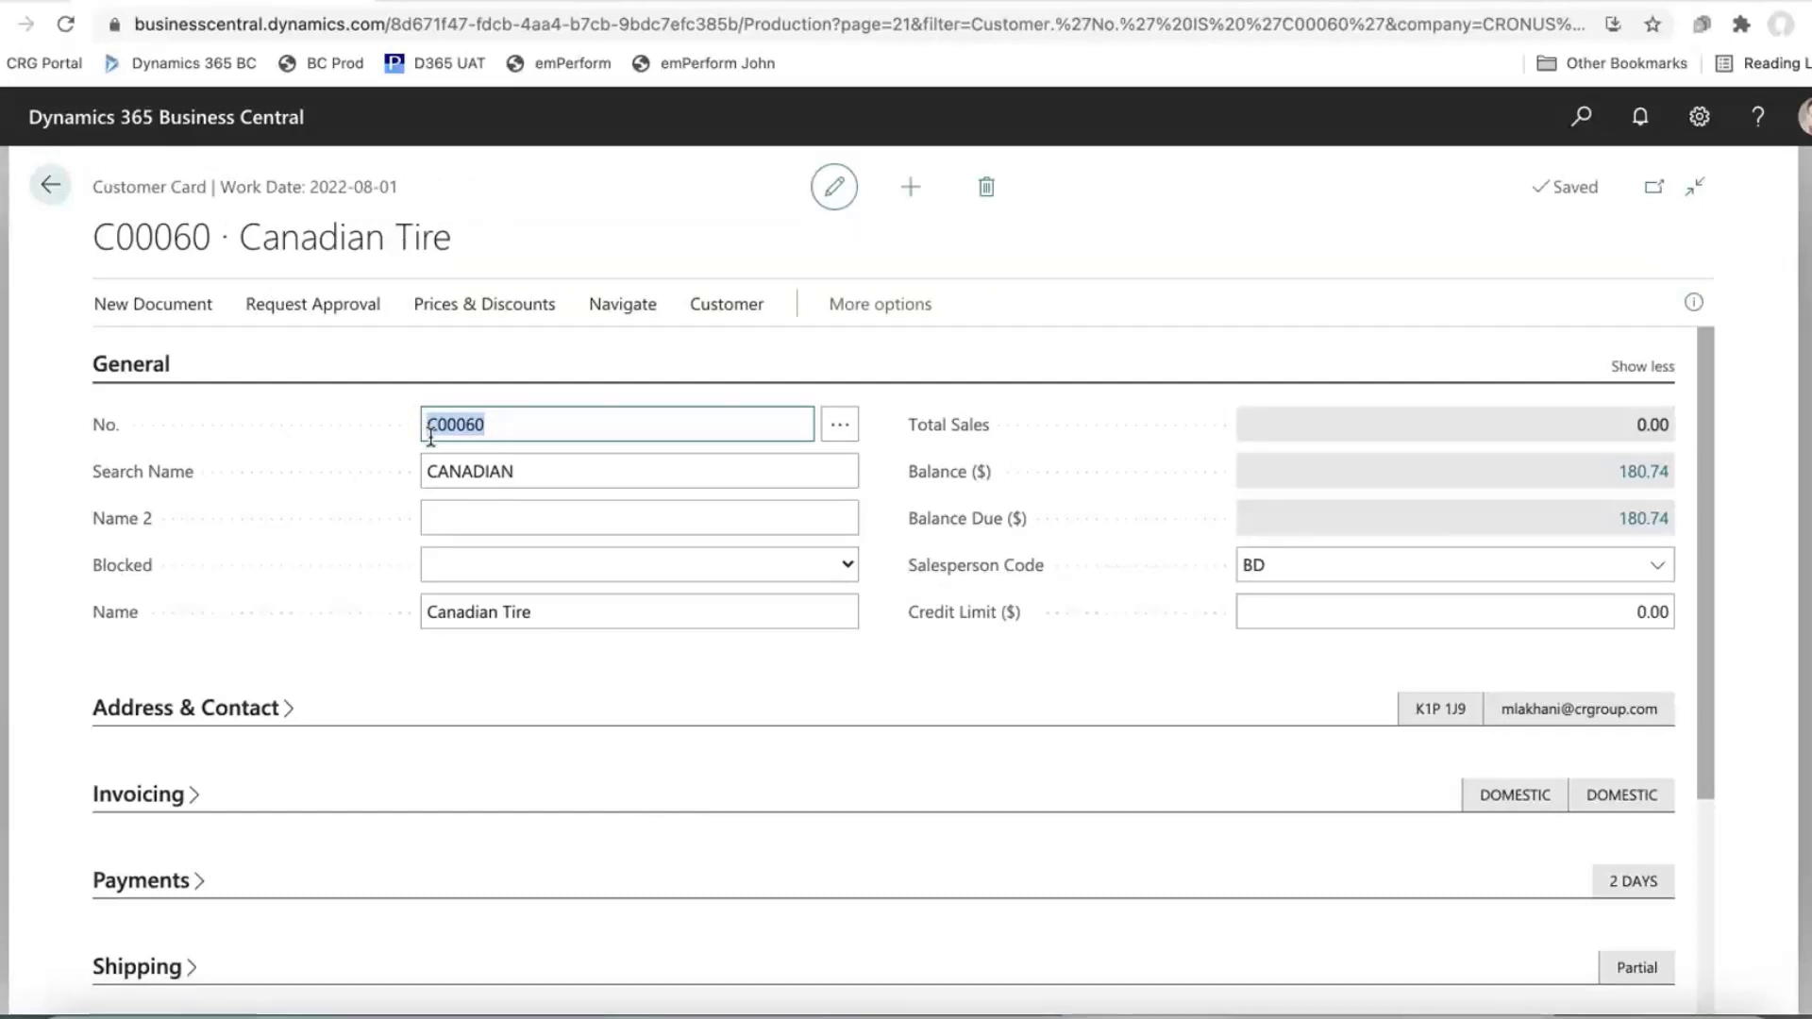
click(50, 185)
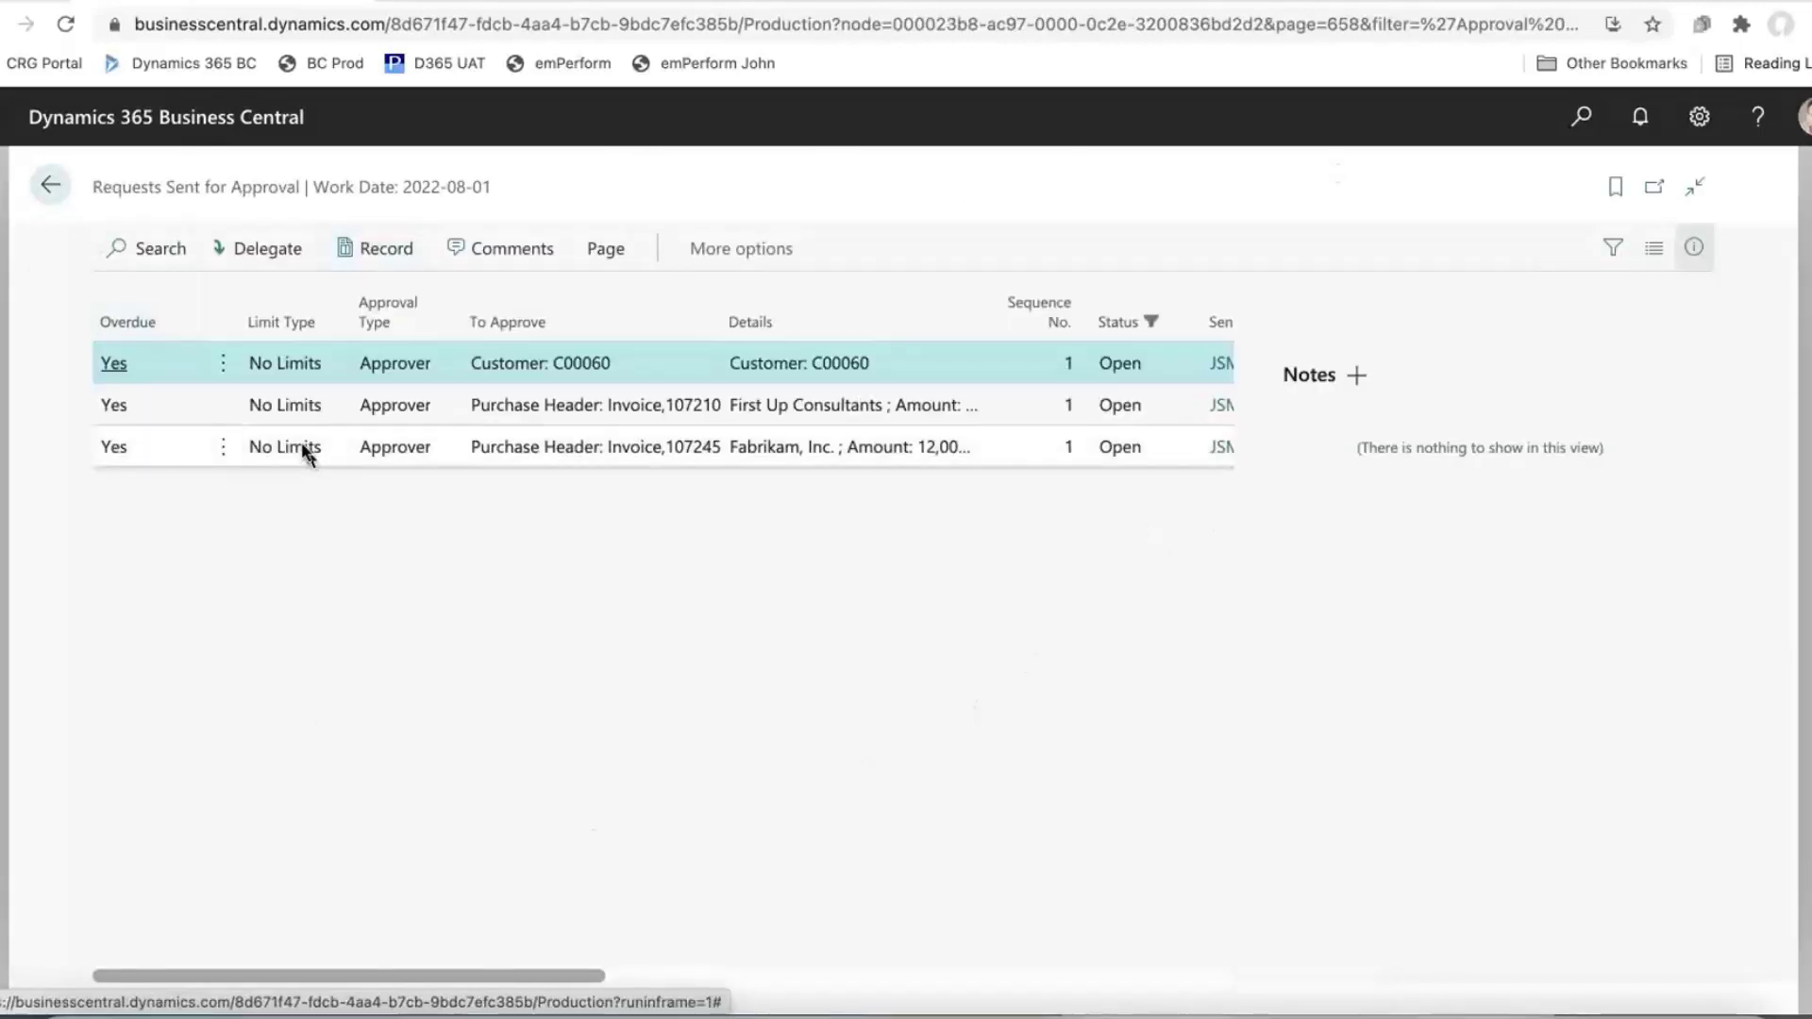
click(52, 201)
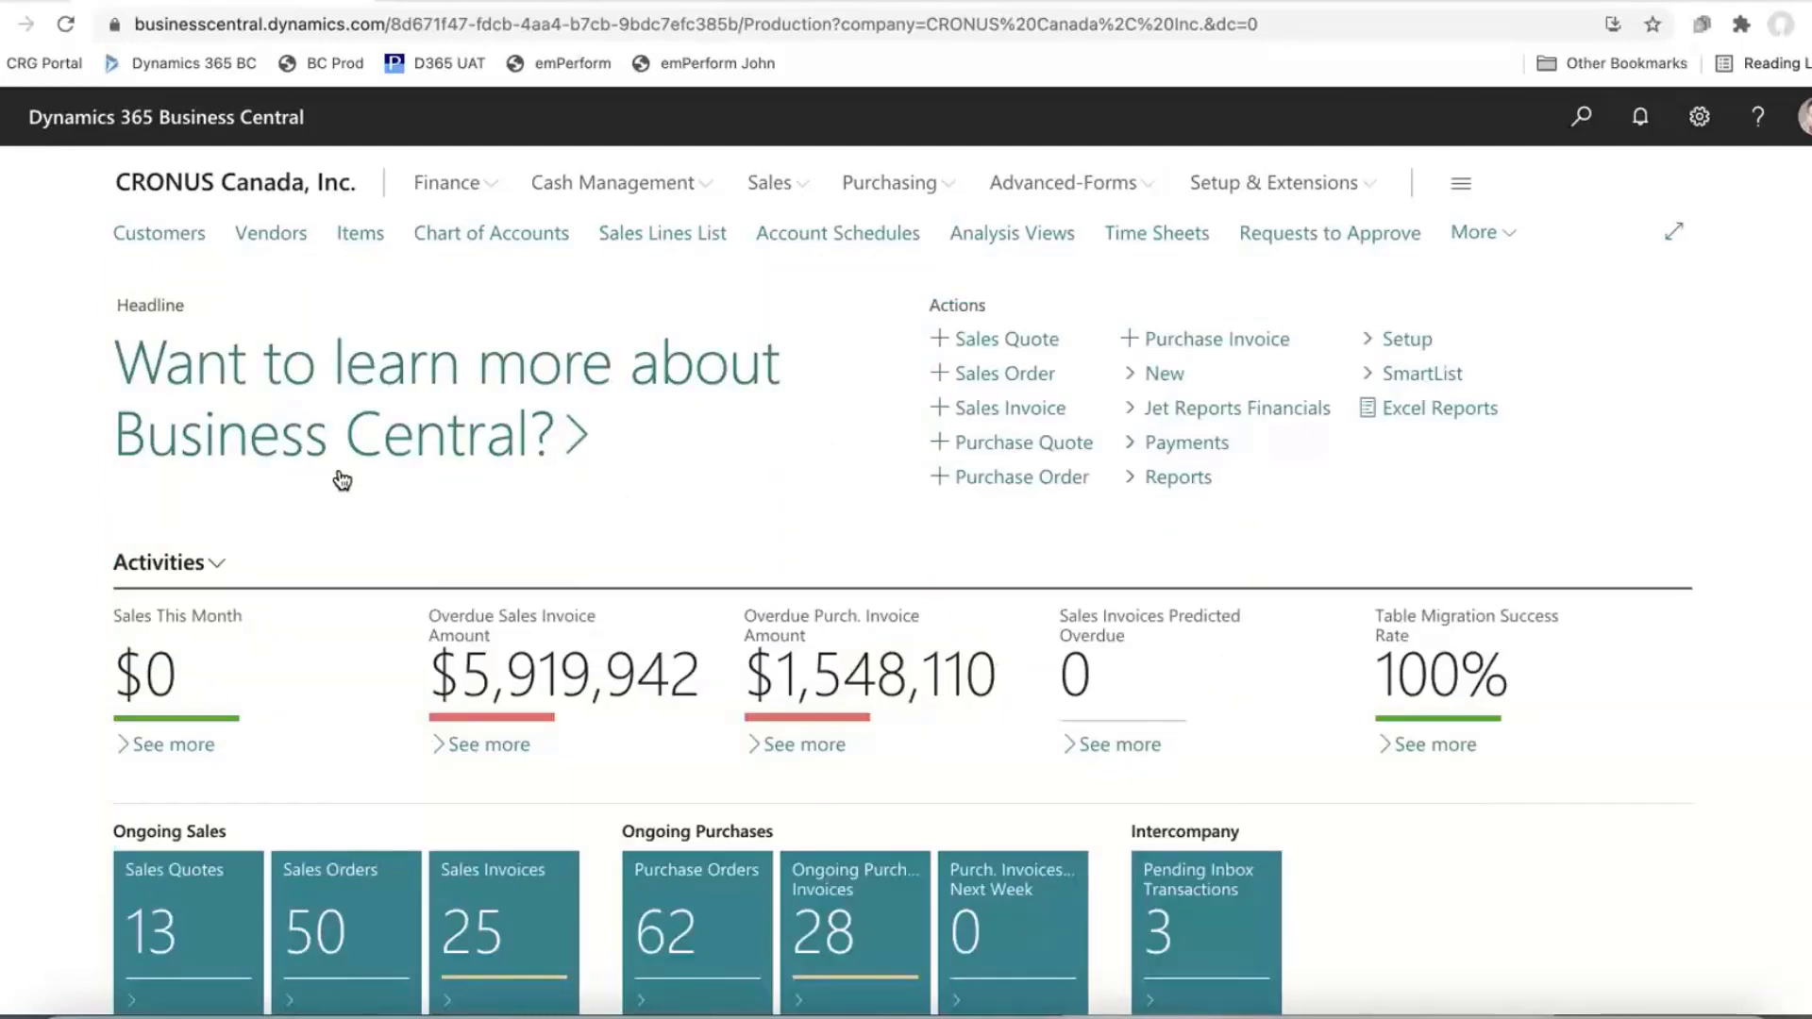
Step: Open the School of Fine Art invoice from the Sales Invoices list, hide its details pane, and return to the list
click(801, 189)
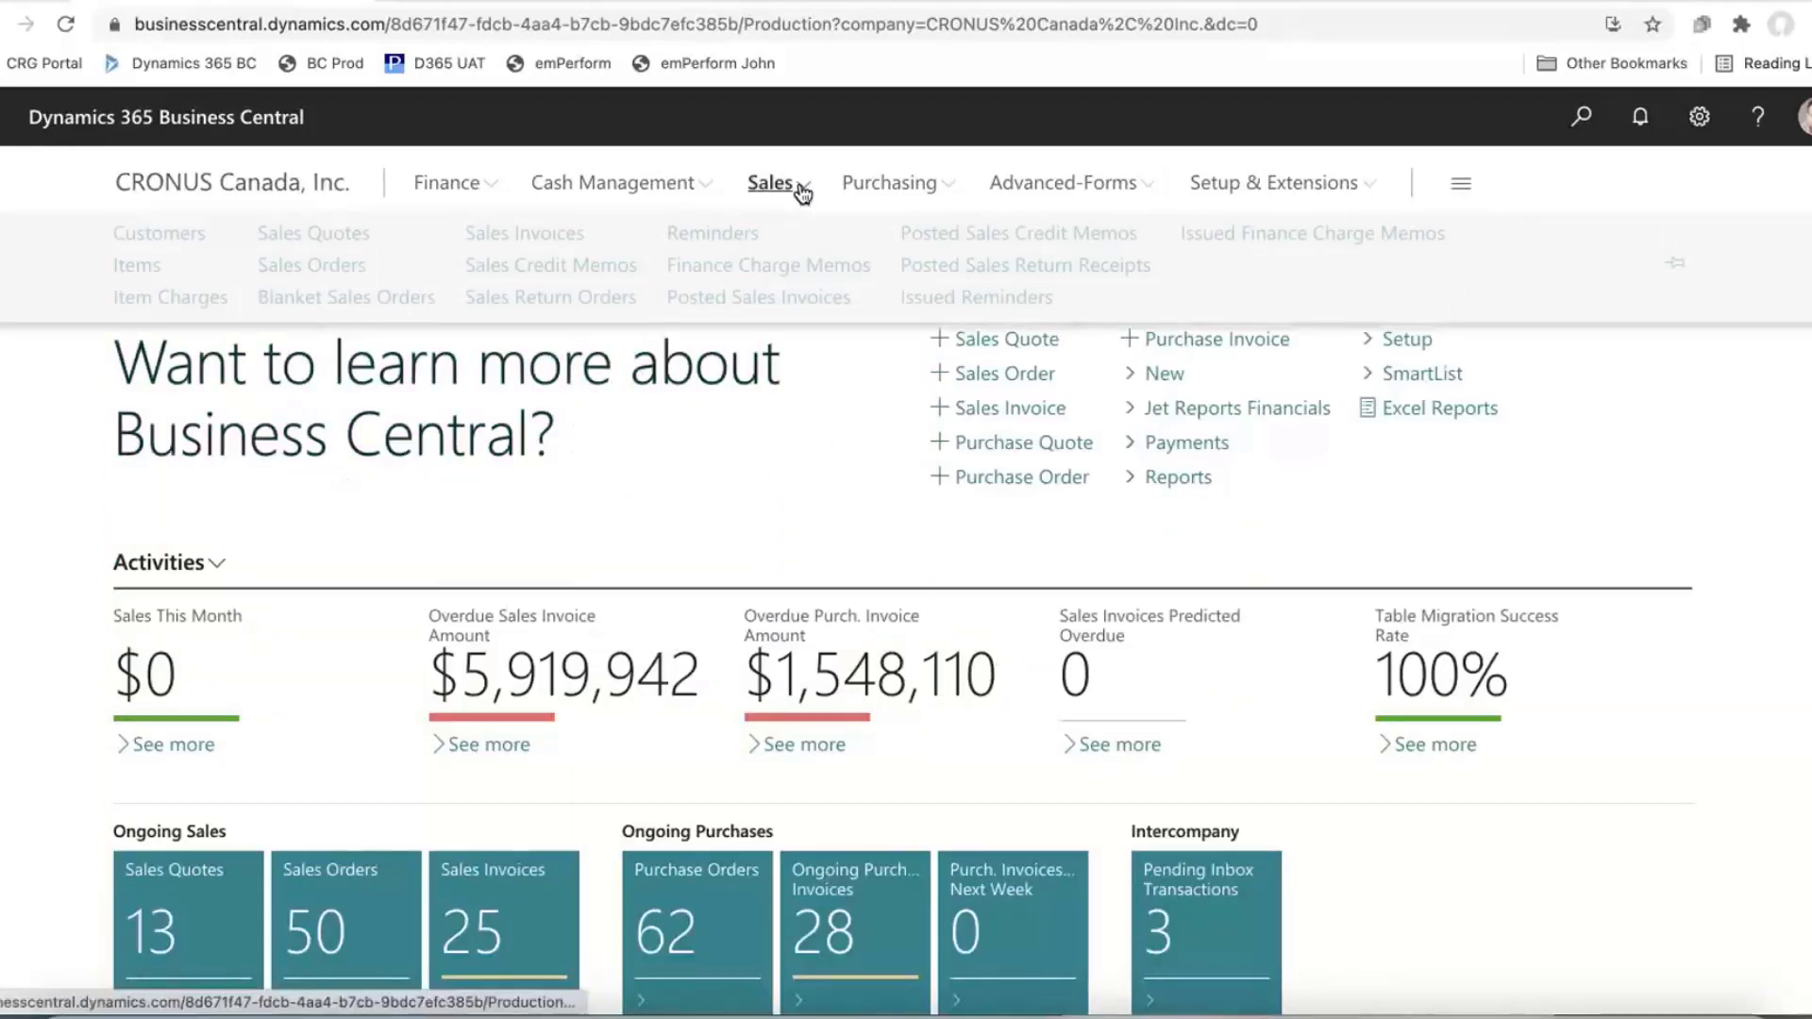
click(572, 242)
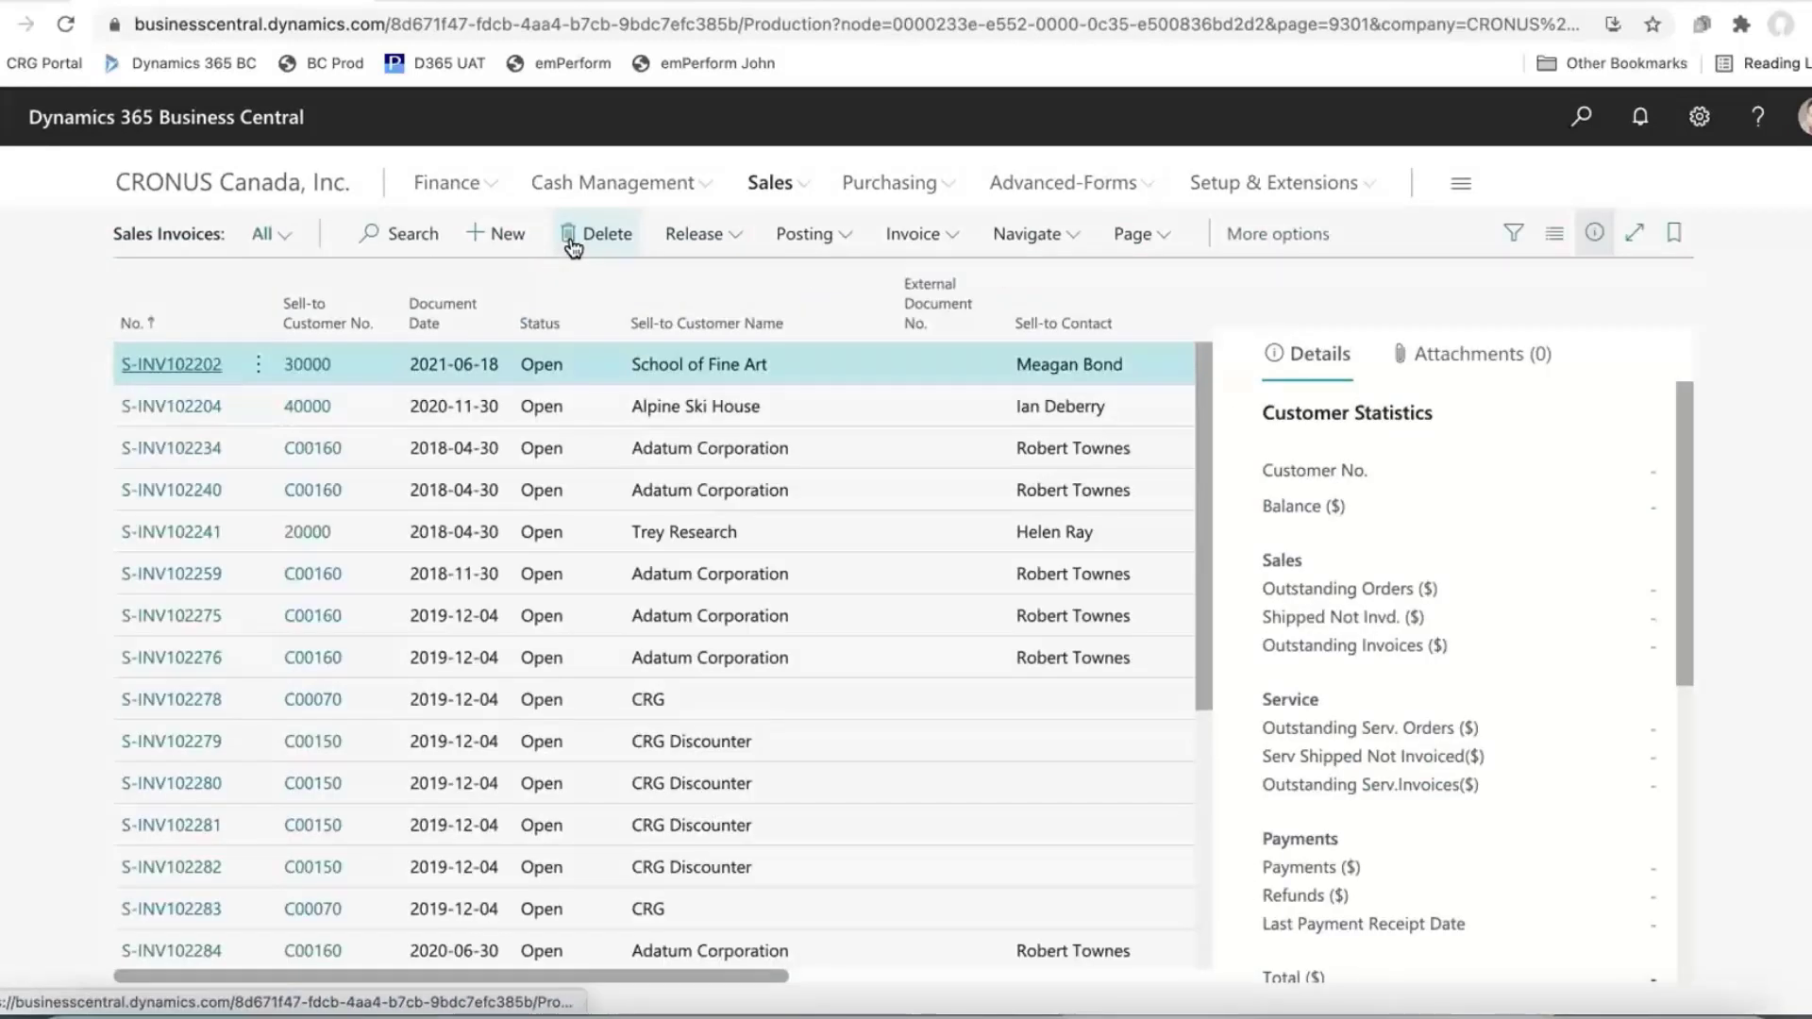
click(195, 363)
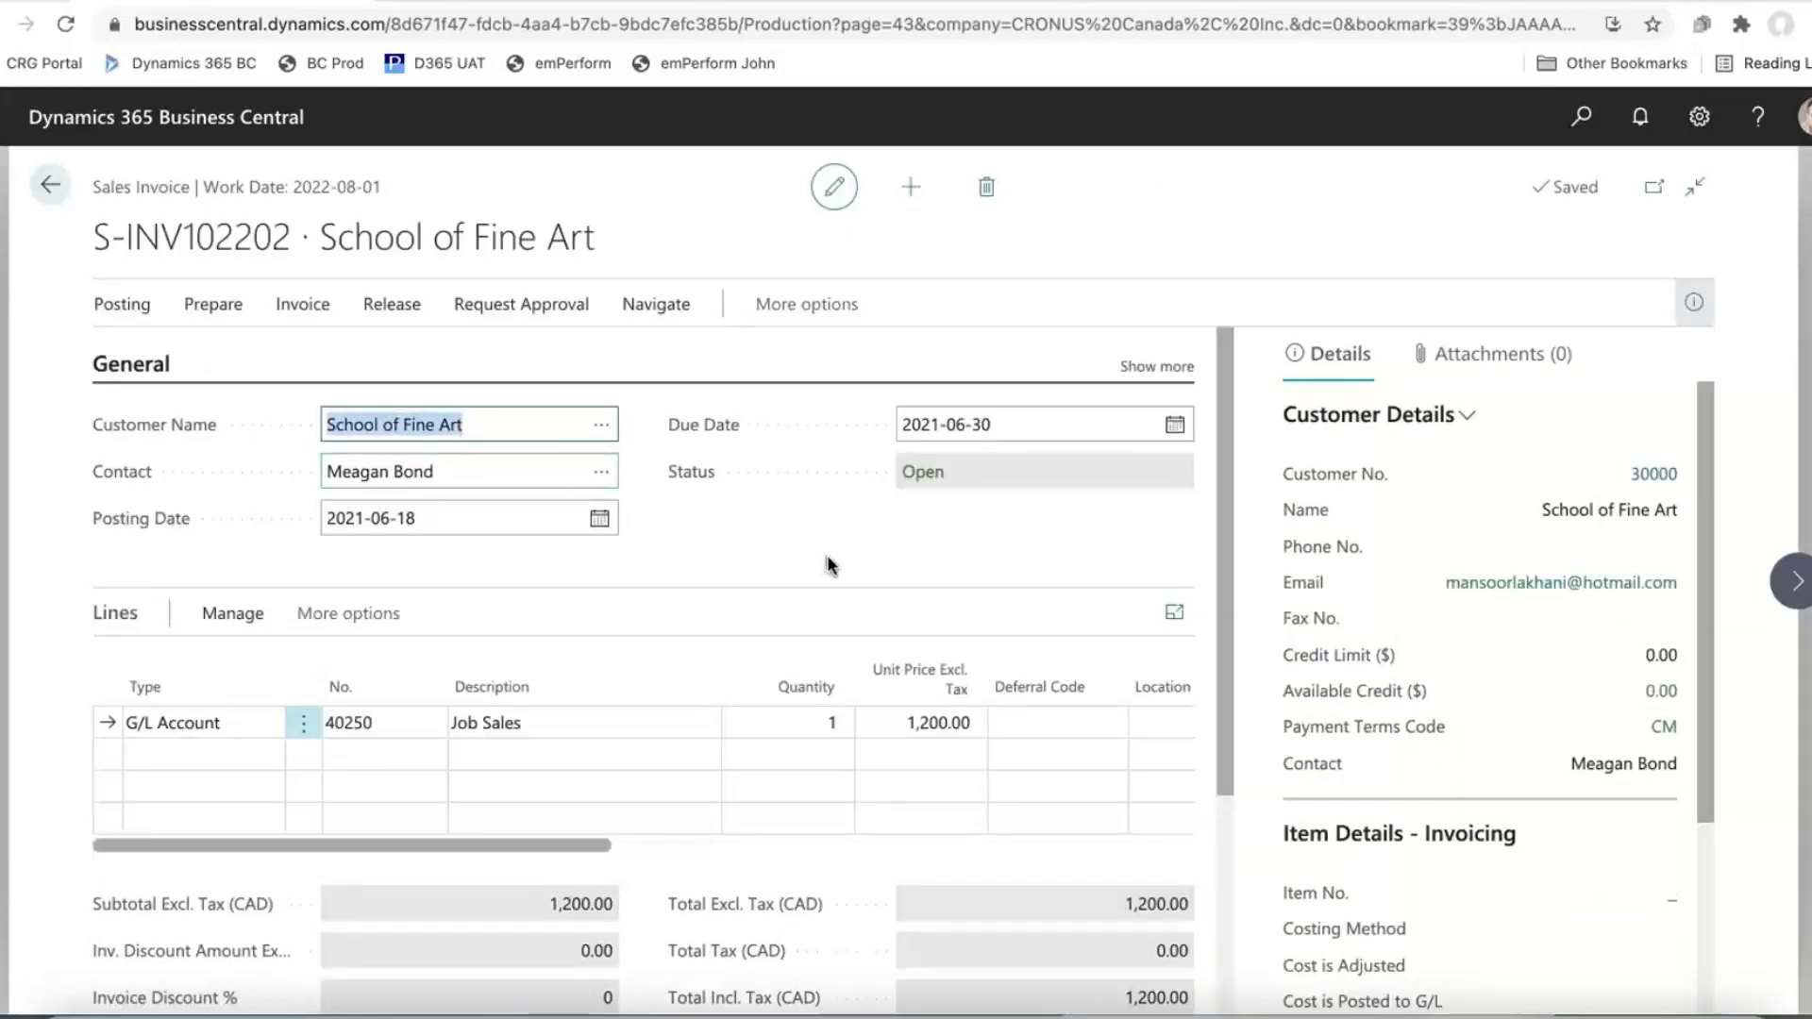
click(1695, 302)
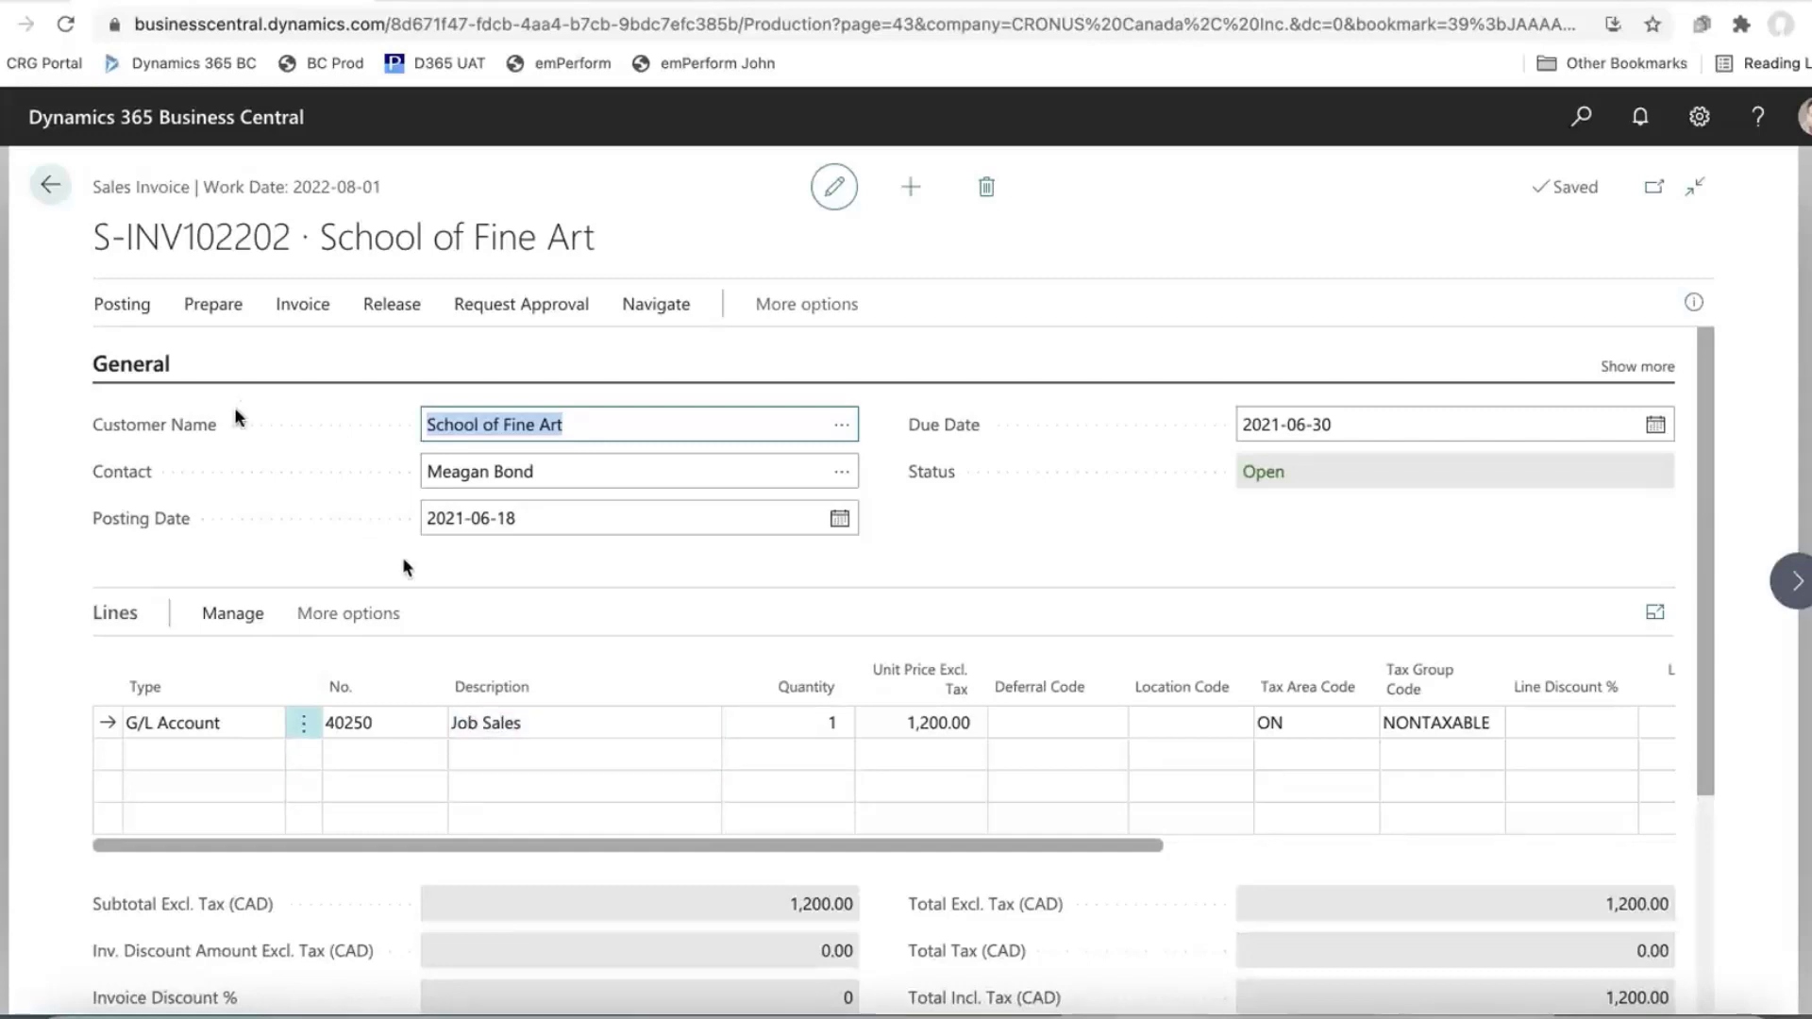
click(52, 188)
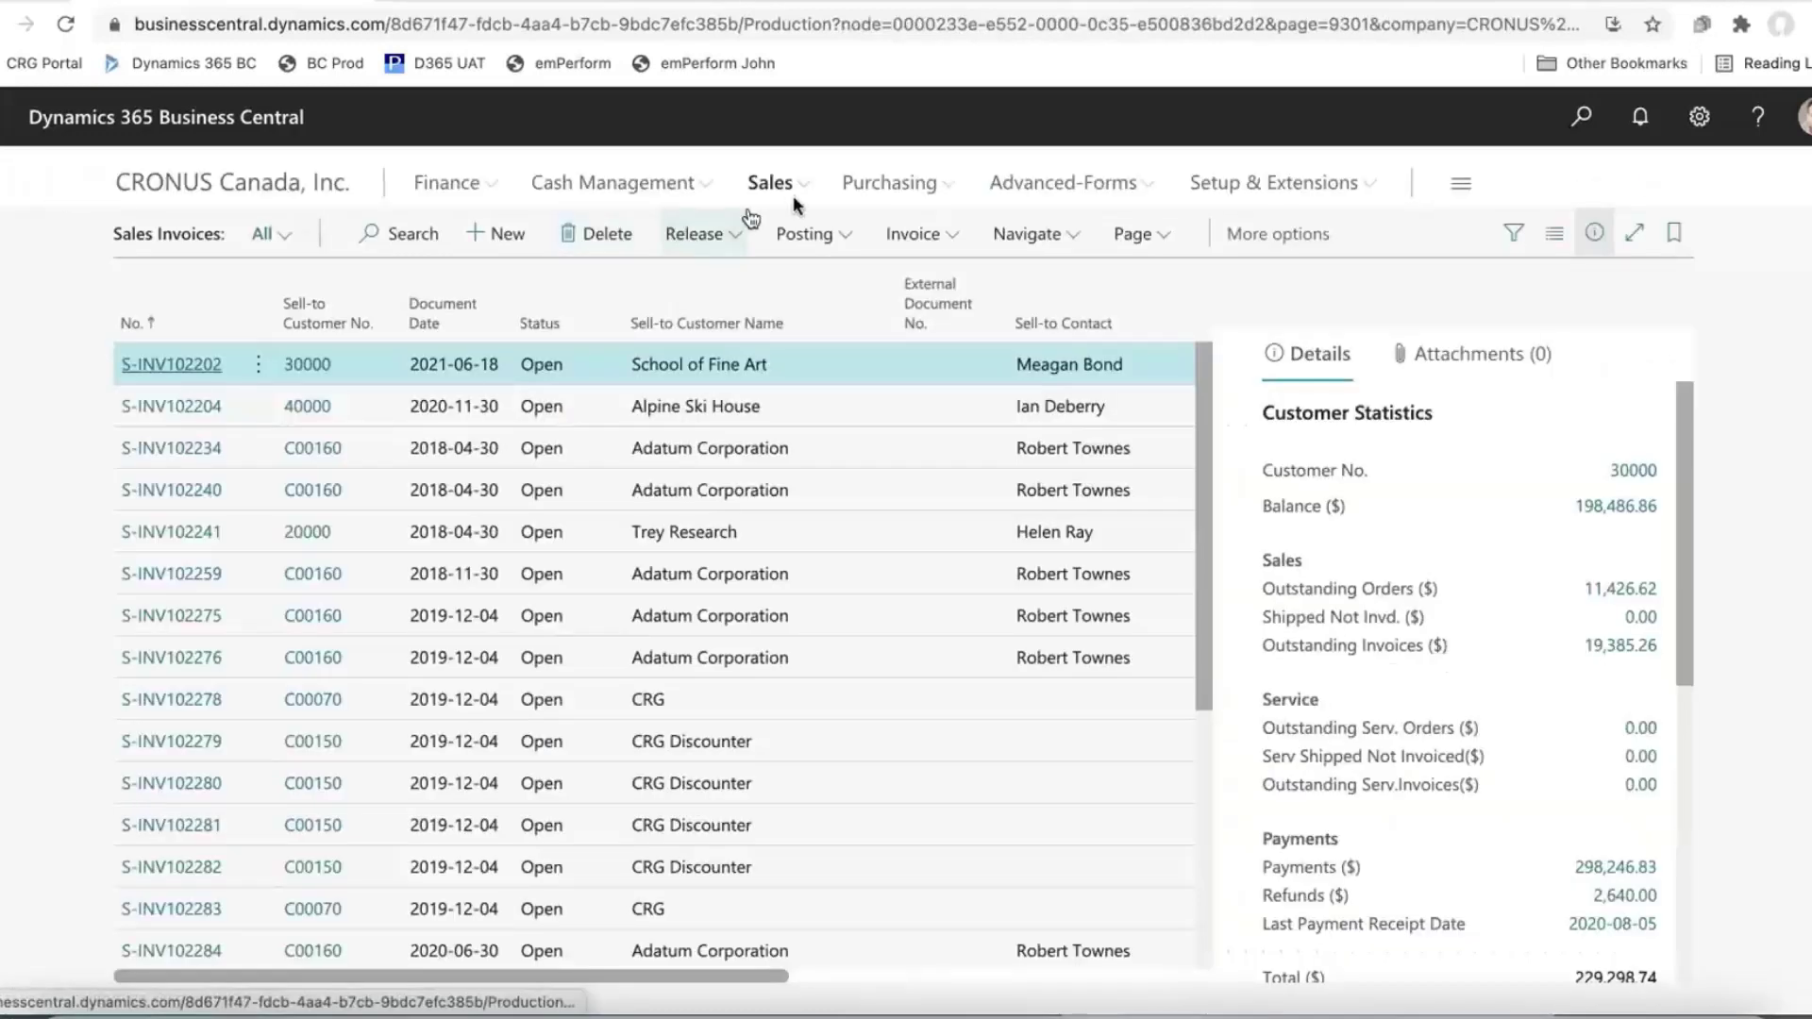
Step: Review the pages available under the Sales and Purchasing areas and return to the home page
click(805, 190)
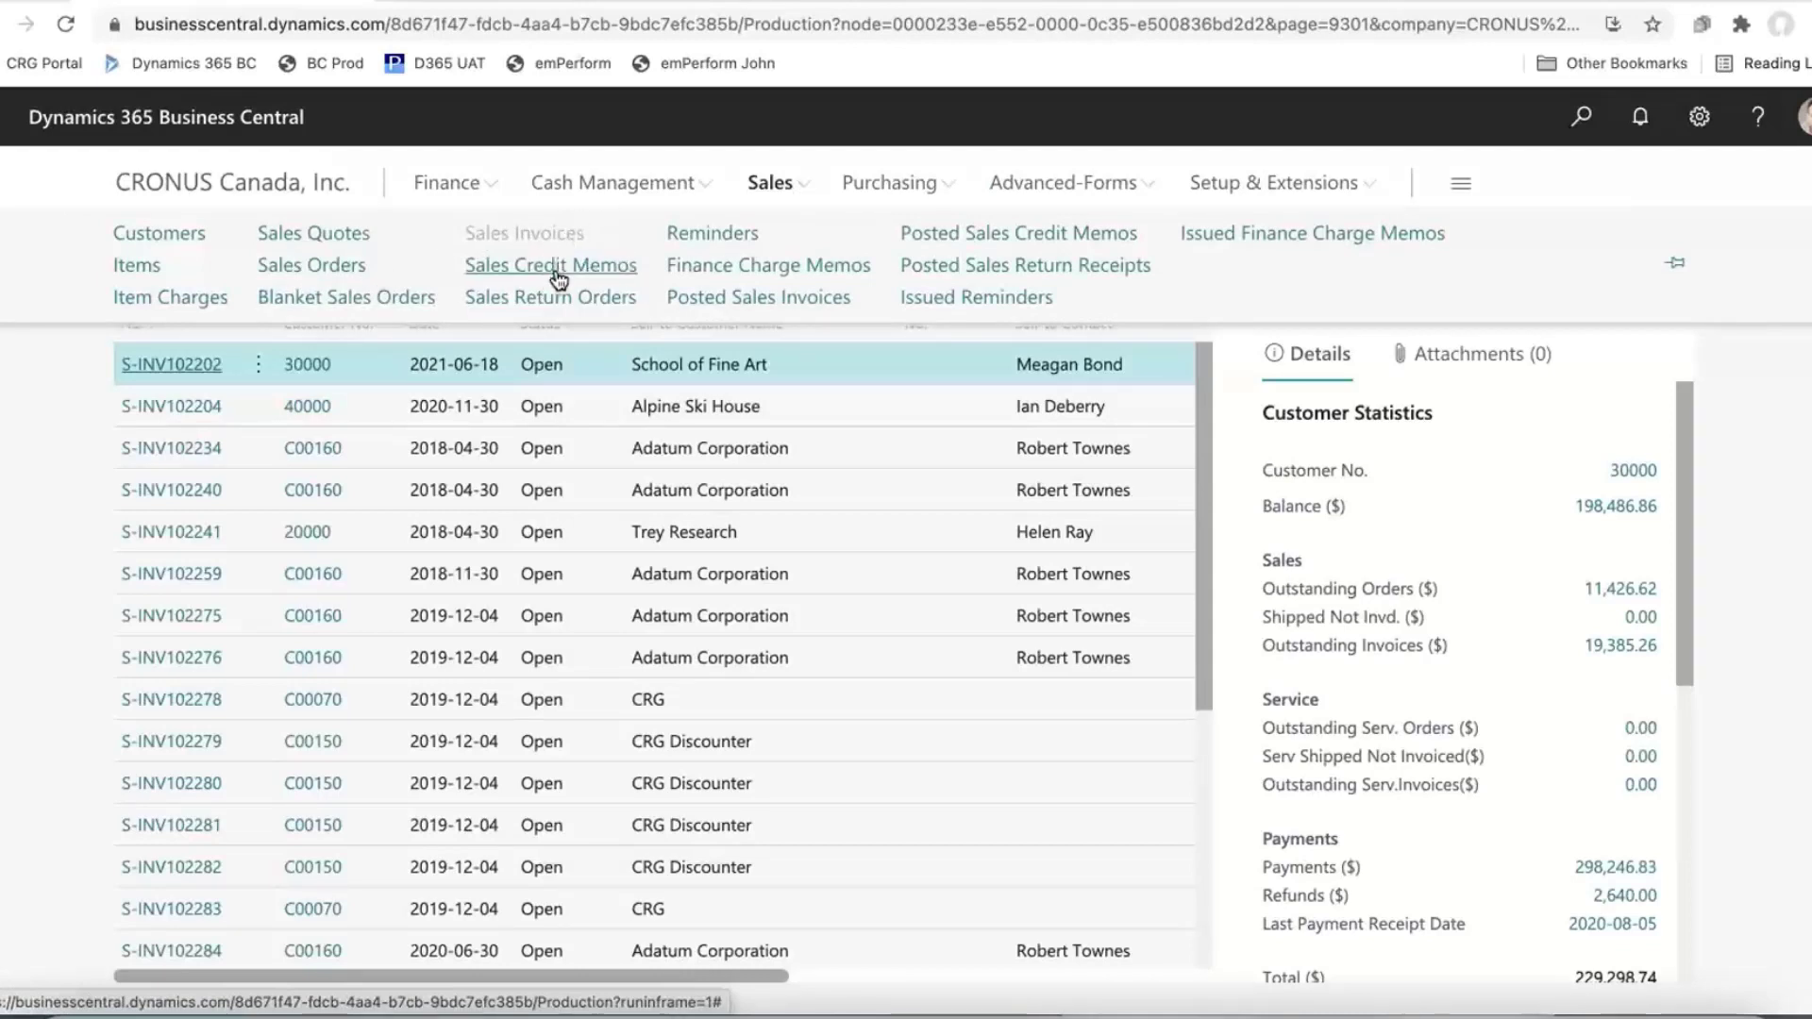
click(908, 186)
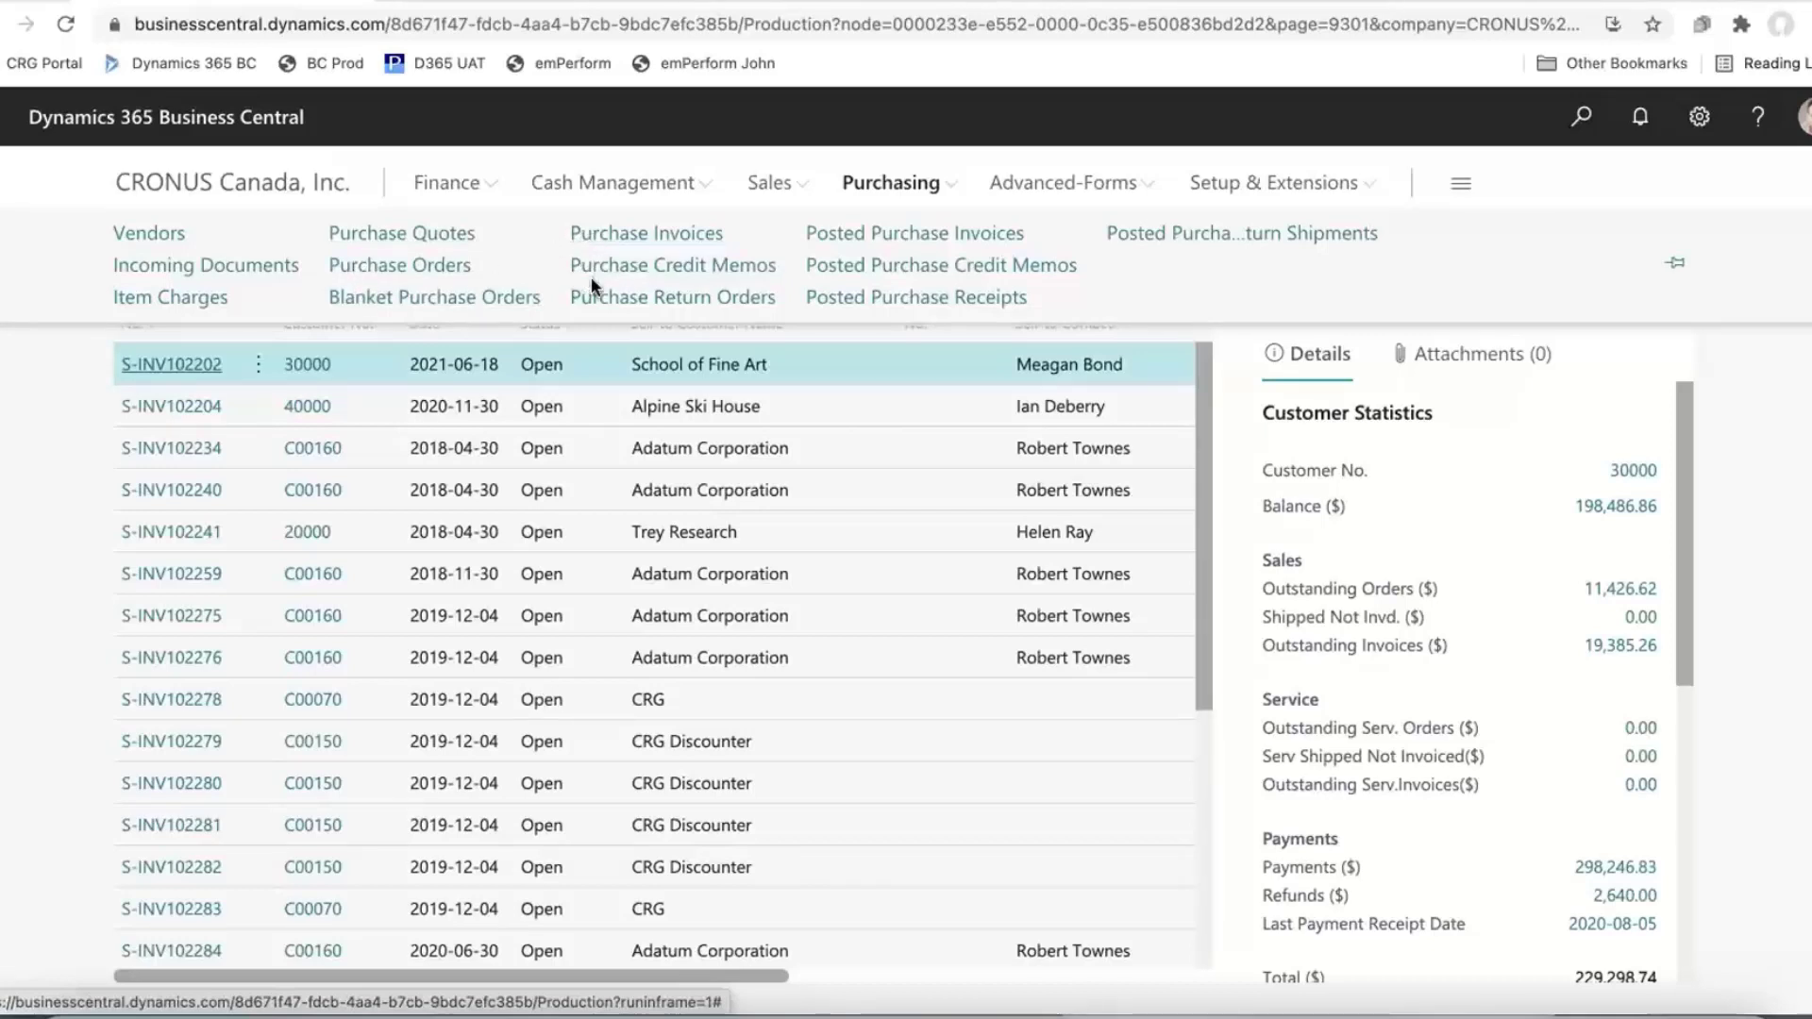
click(309, 199)
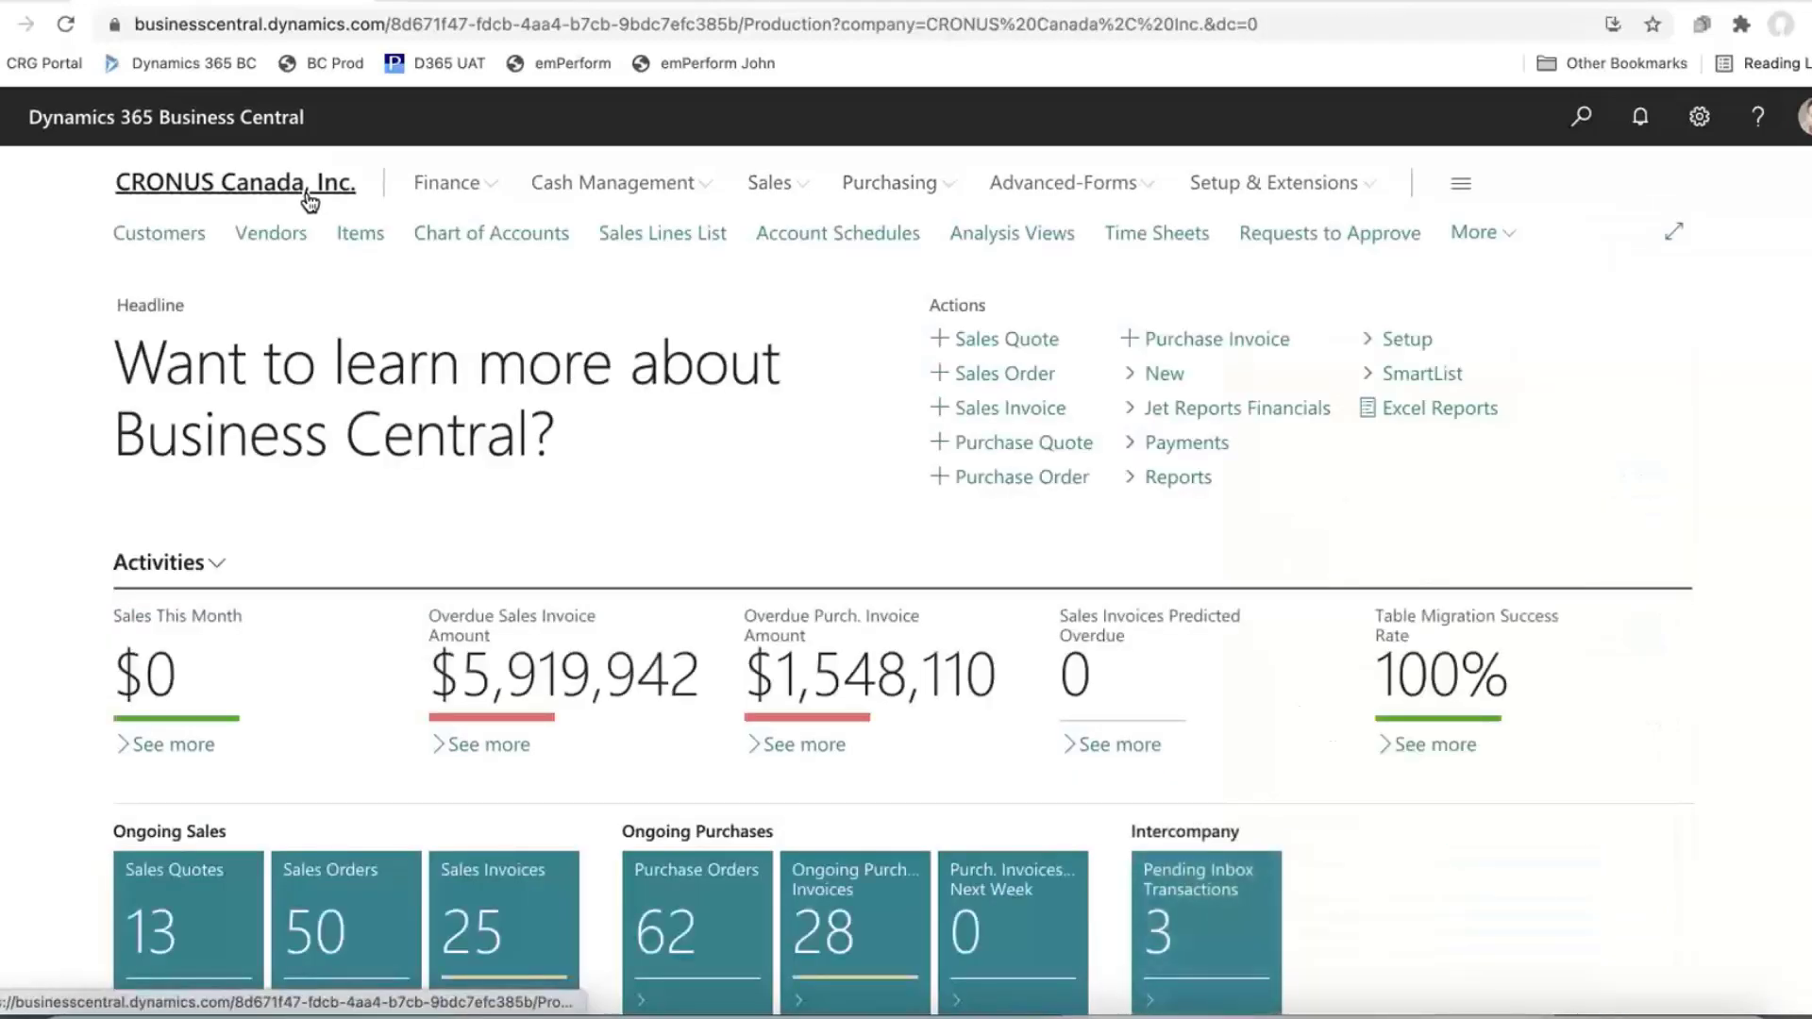
Step: Search for "Jobs", open the Jobs list, and open the Business Central Implementation job card
click(1569, 130)
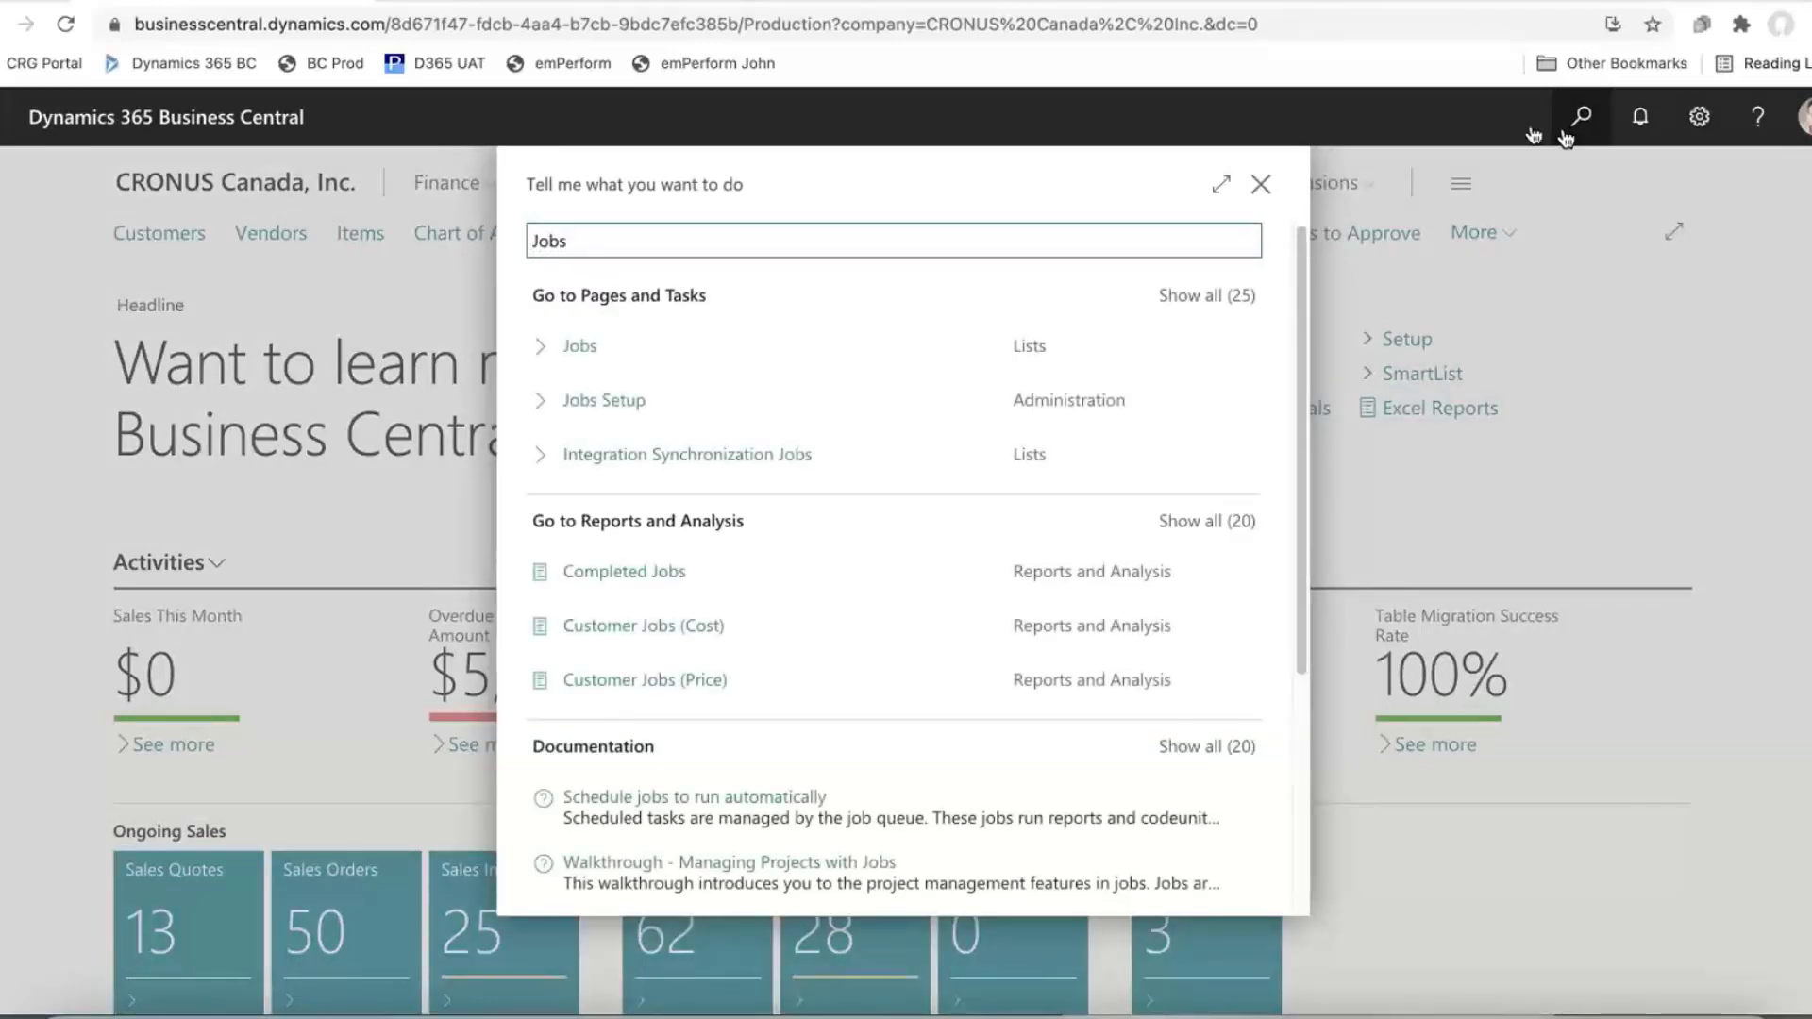
click(742, 357)
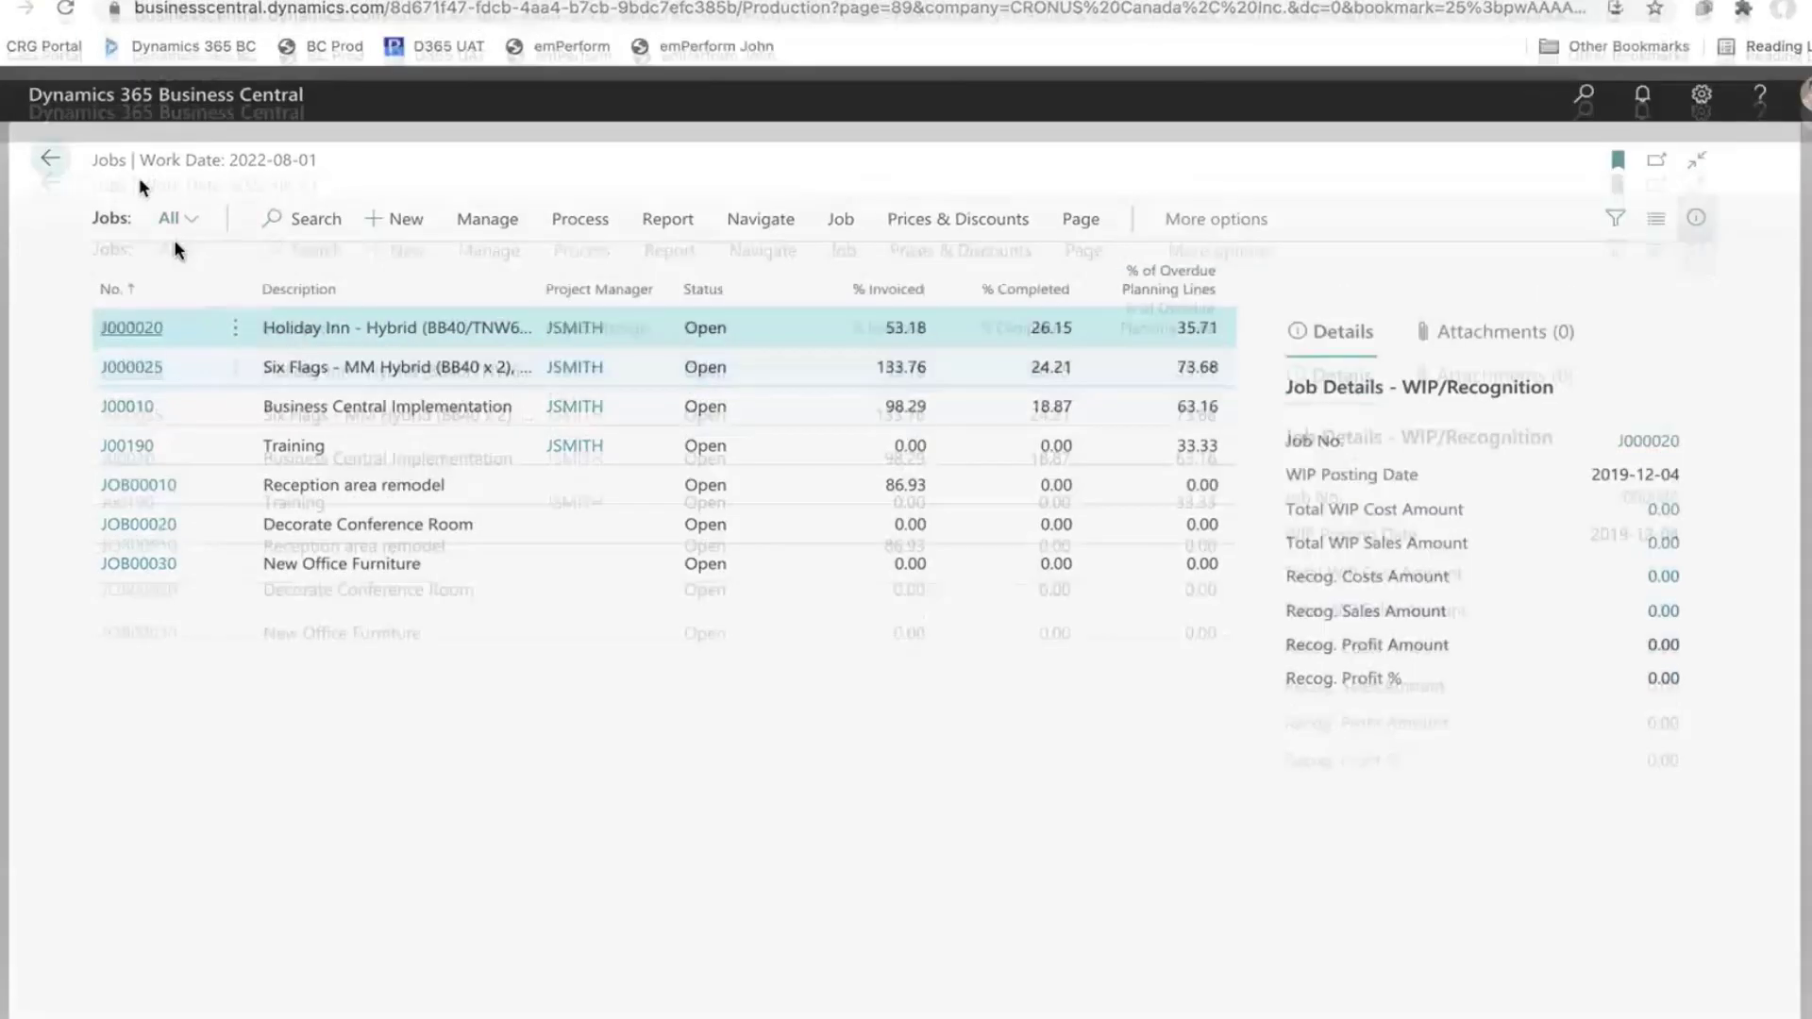
click(150, 418)
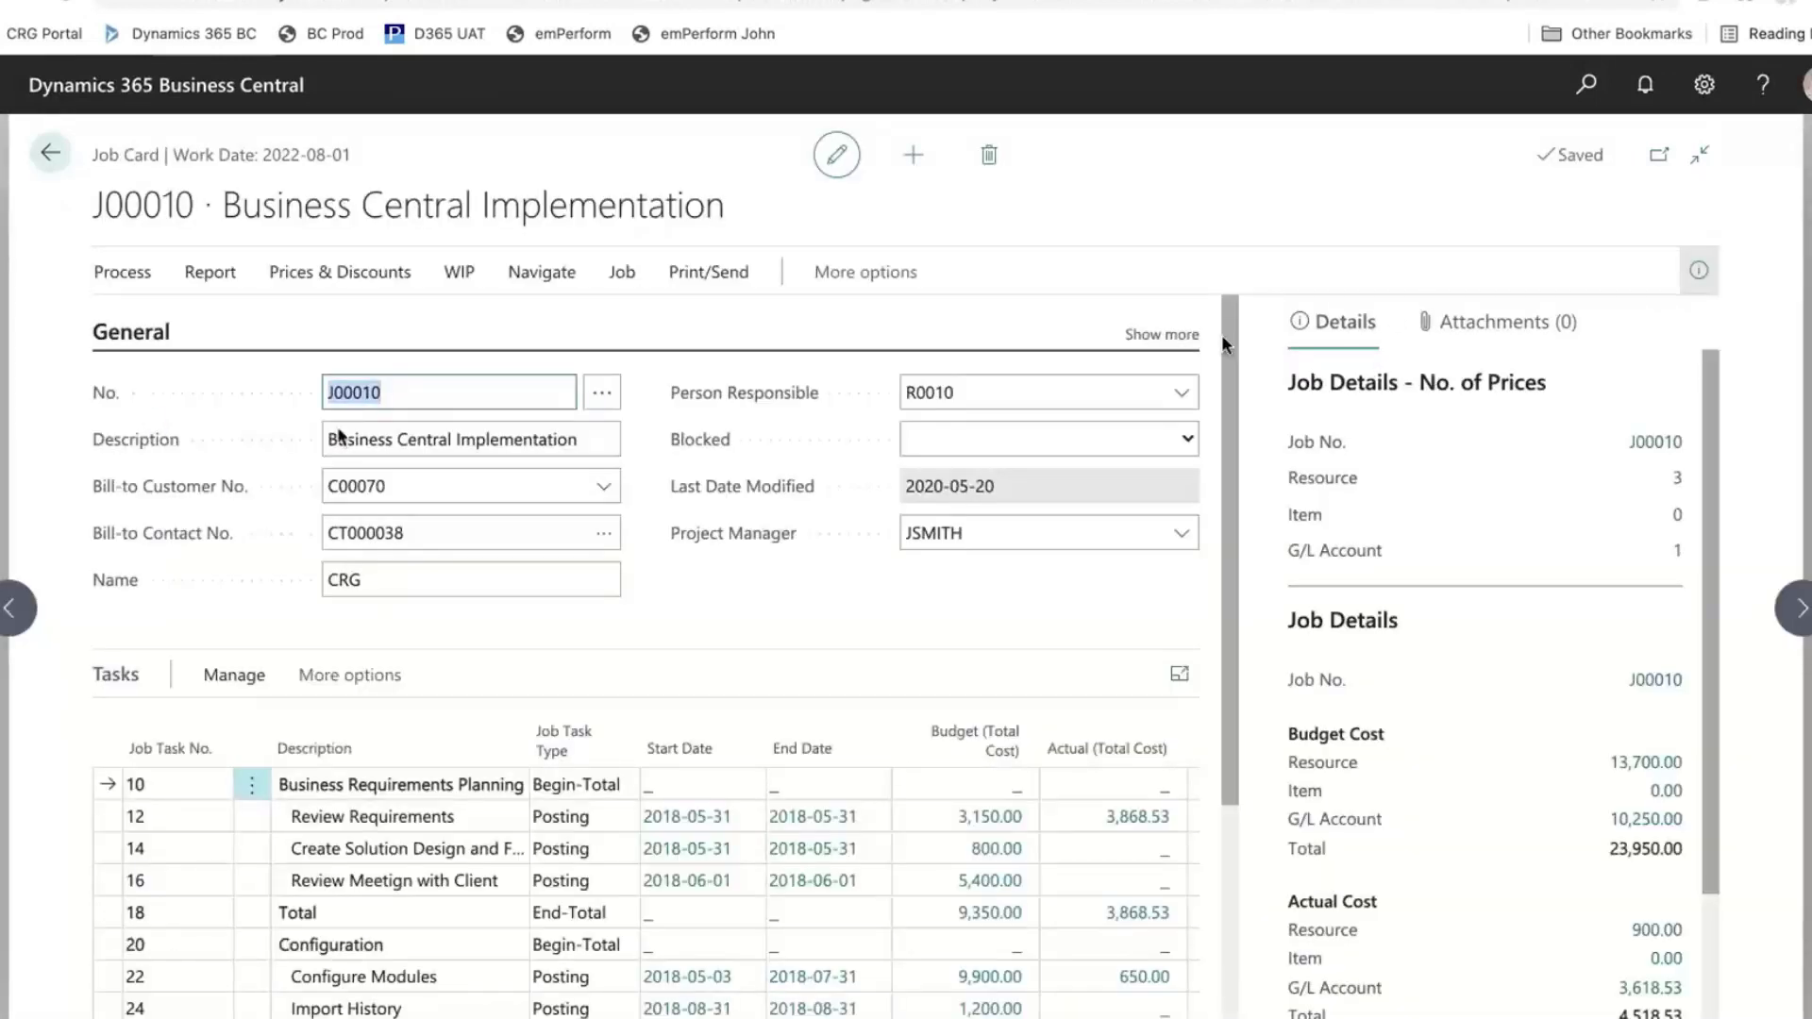
Step: Hide the job card's details pane and collapse its General section to show the full task list
click(1699, 271)
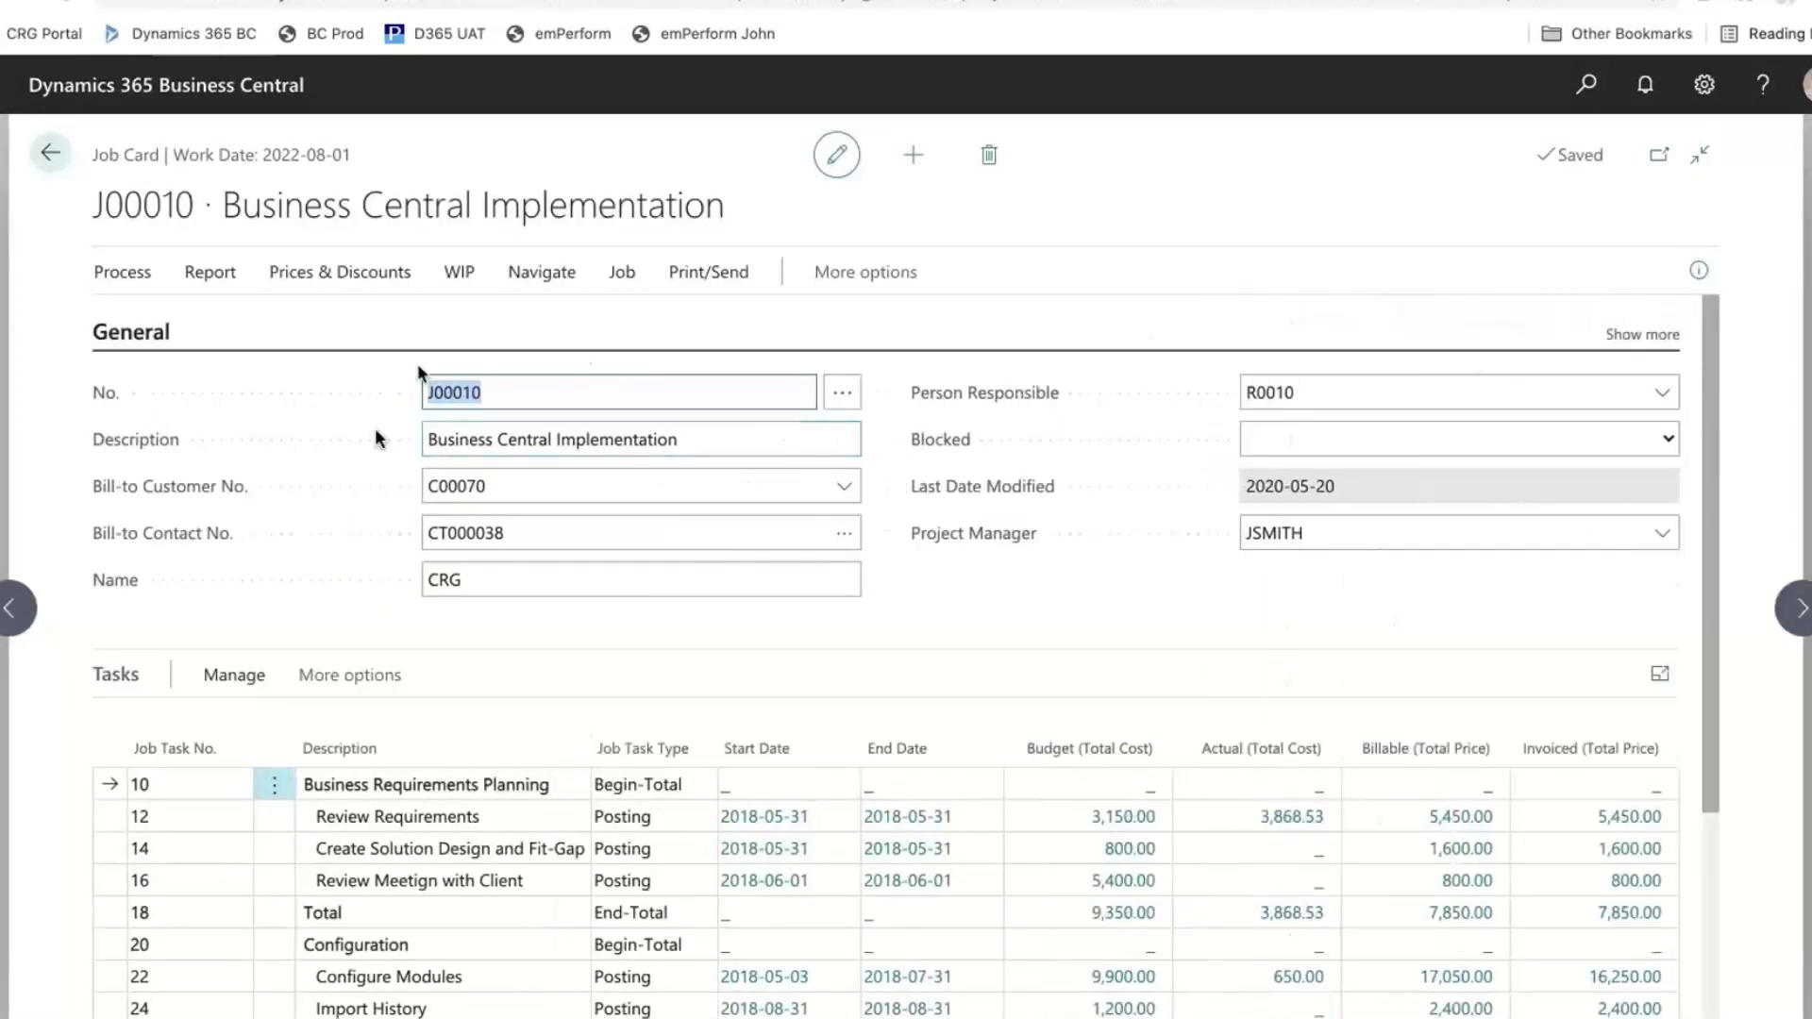
click(142, 332)
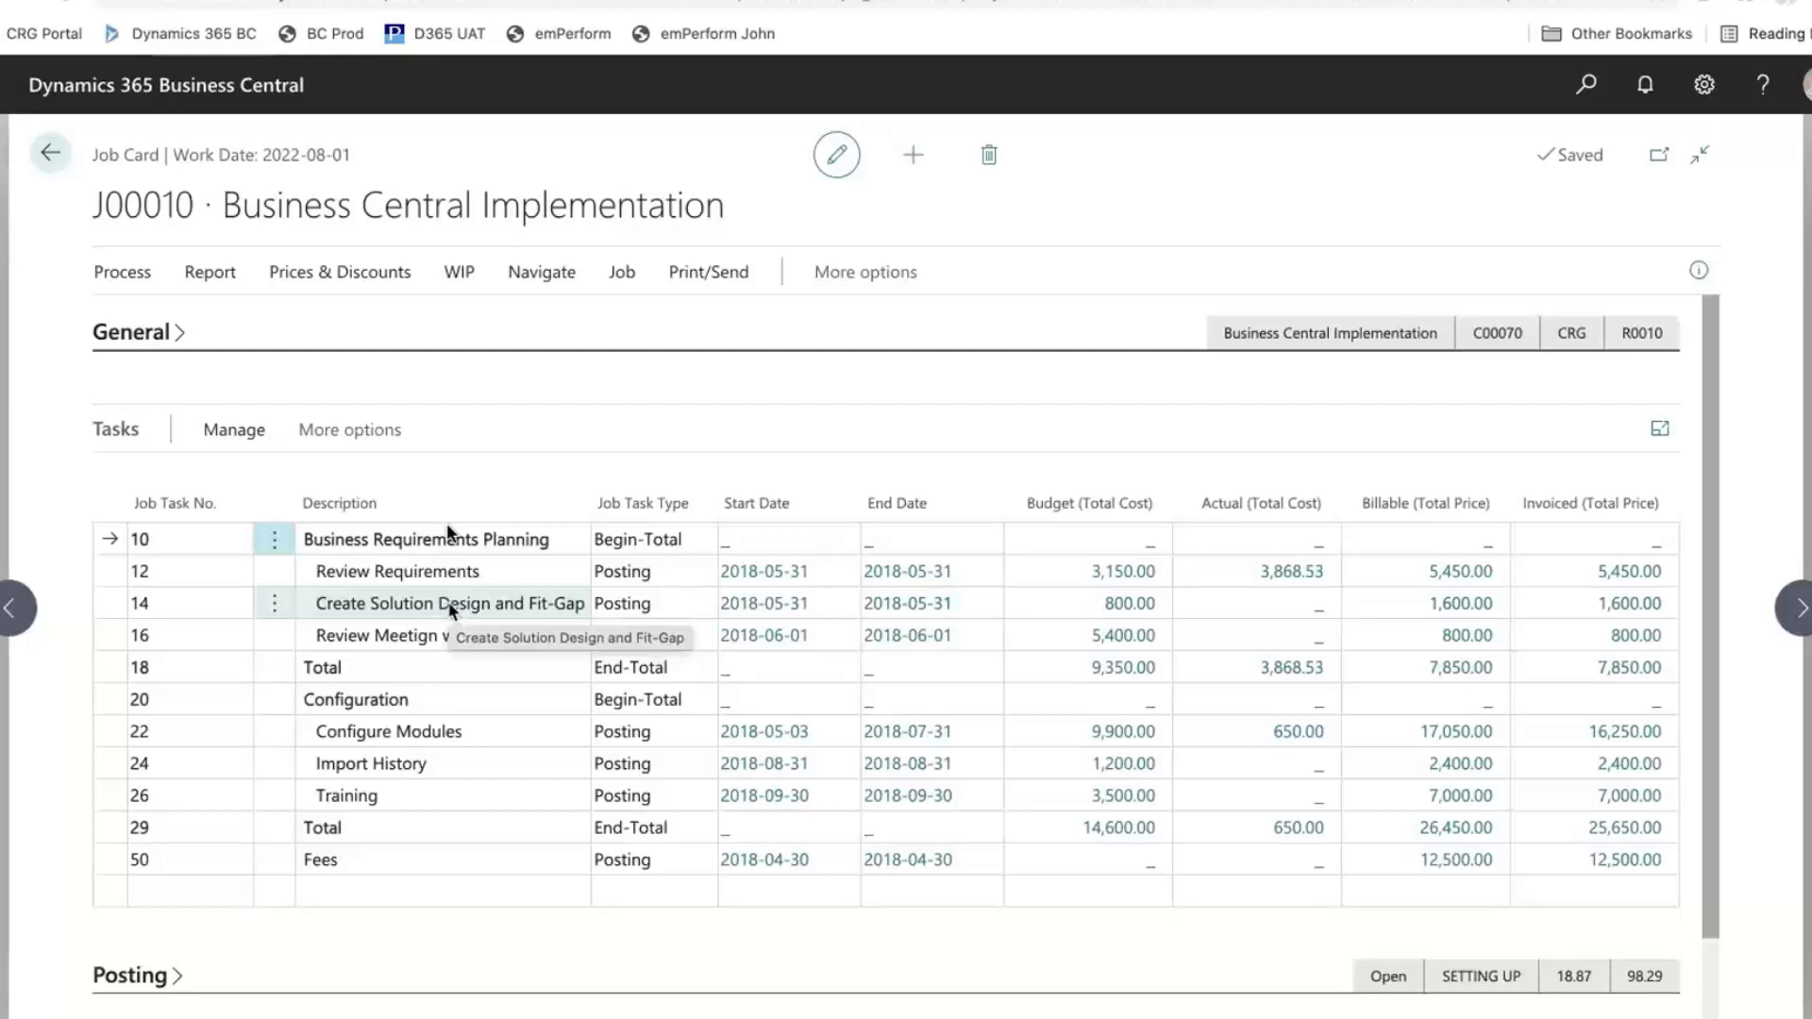
Step: View the job planning lines for the Review Requirements task in full-page width and return to the job card
click(278, 580)
click(248, 666)
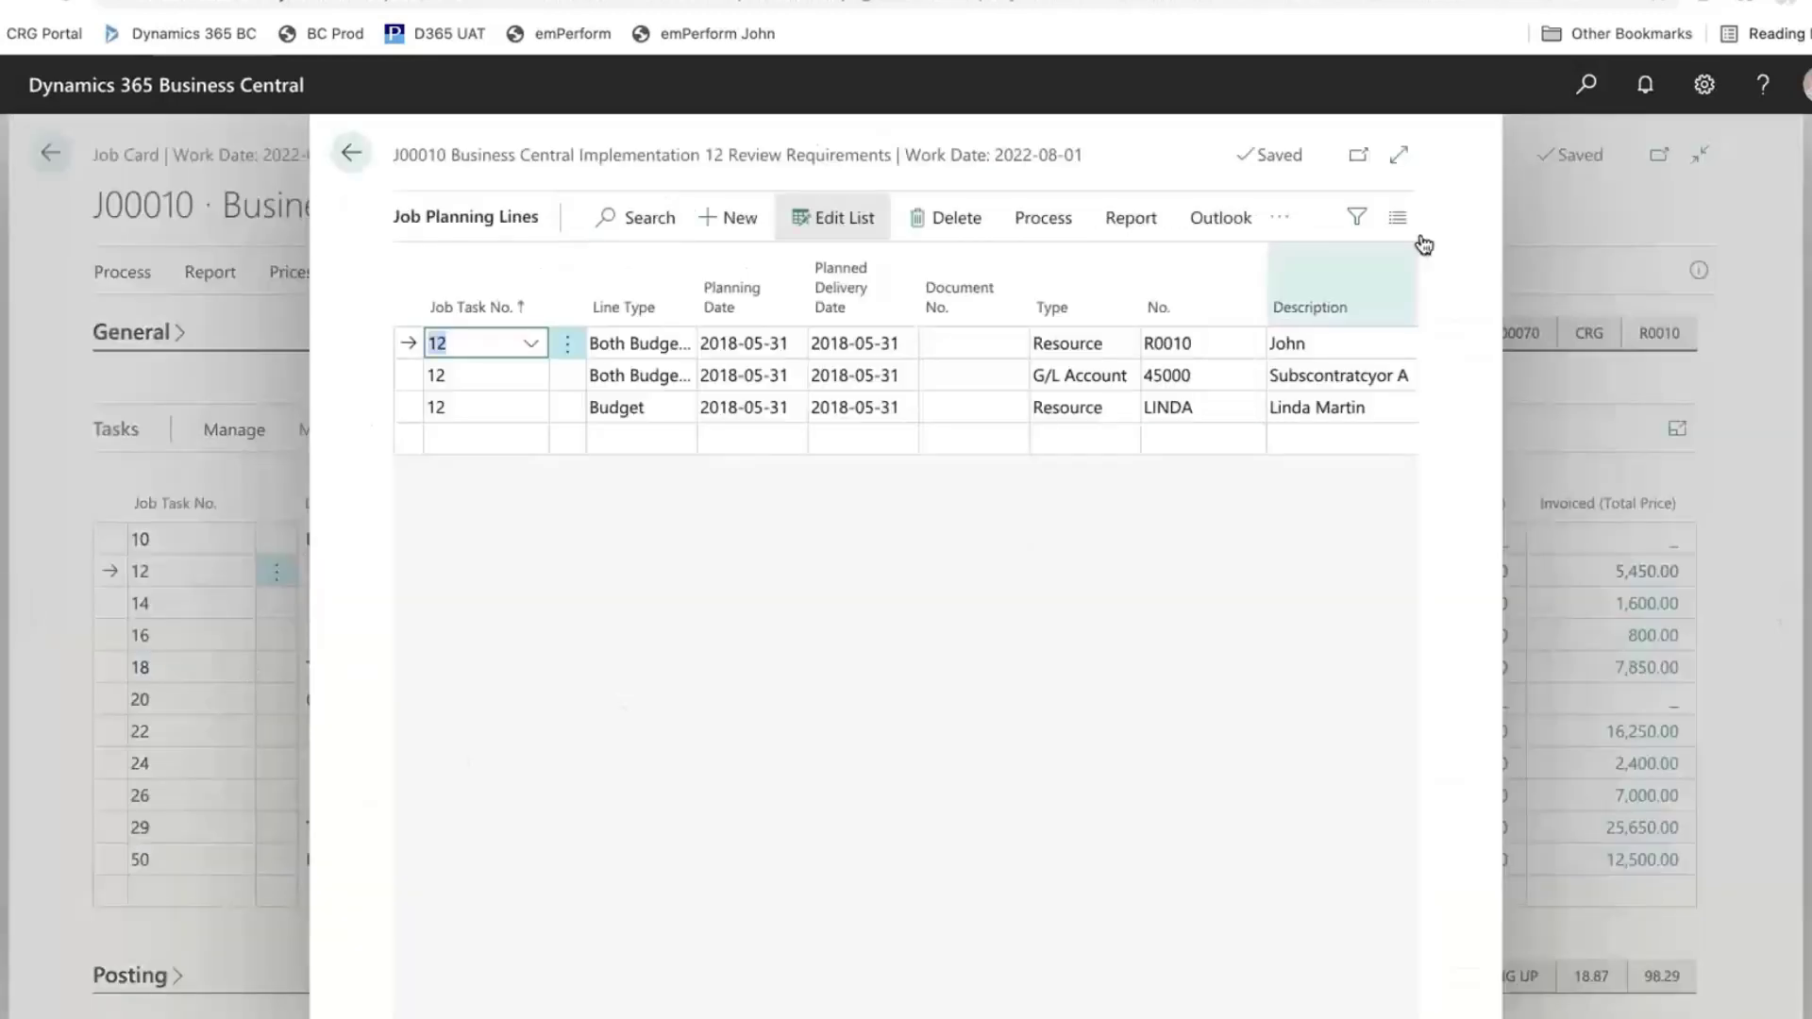
click(1401, 155)
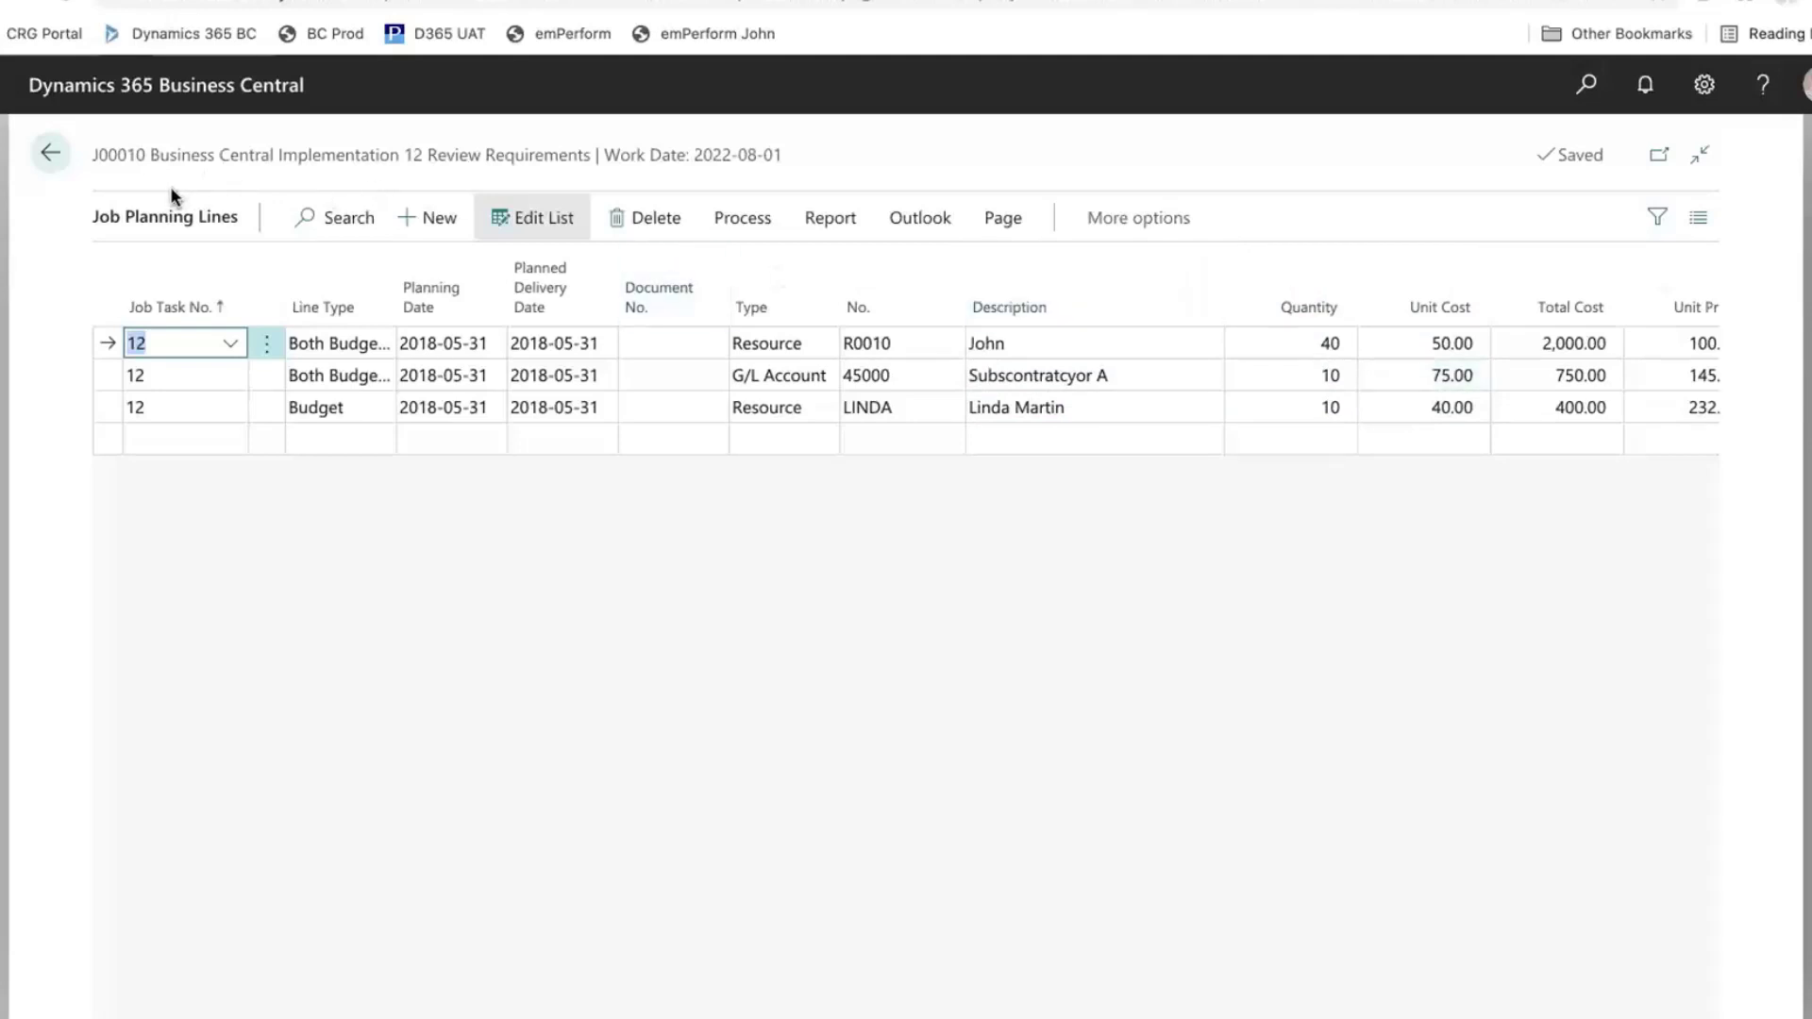
click(58, 153)
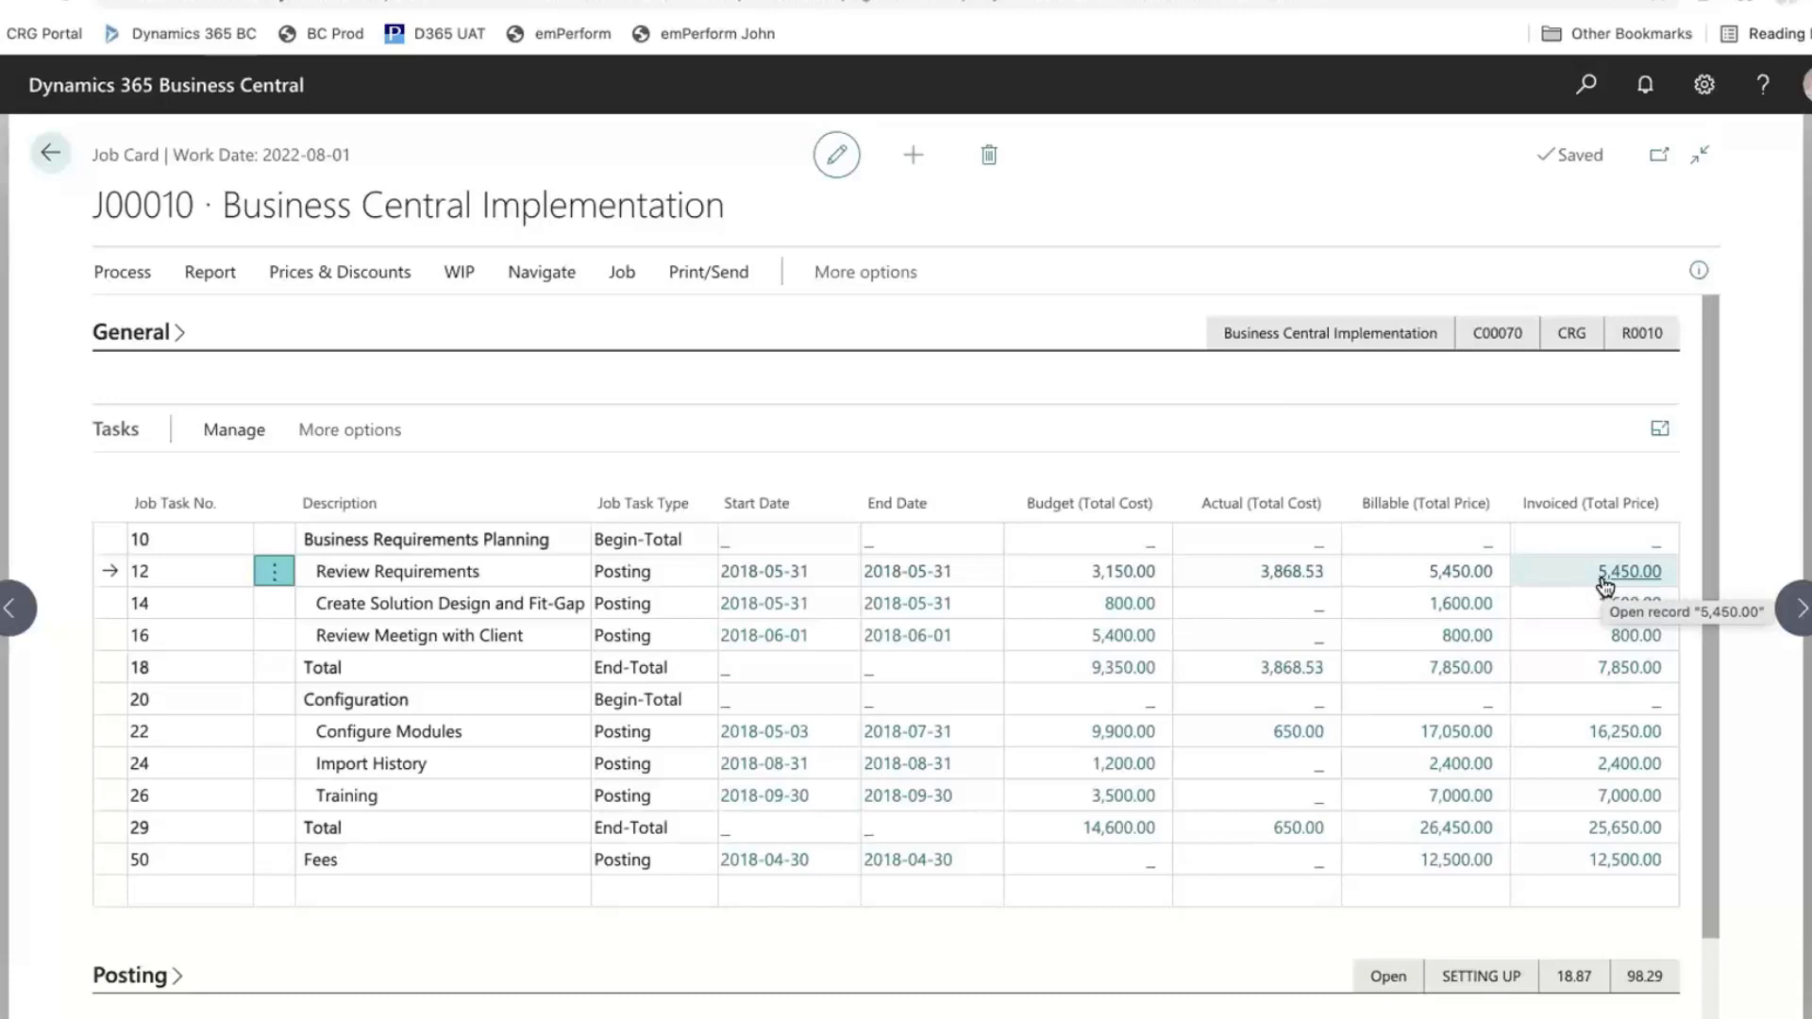
Step: Go back to the Jobs list, open the Holiday Inn Gravity Ride job card, and review its tasks through the billing milestones
click(50, 152)
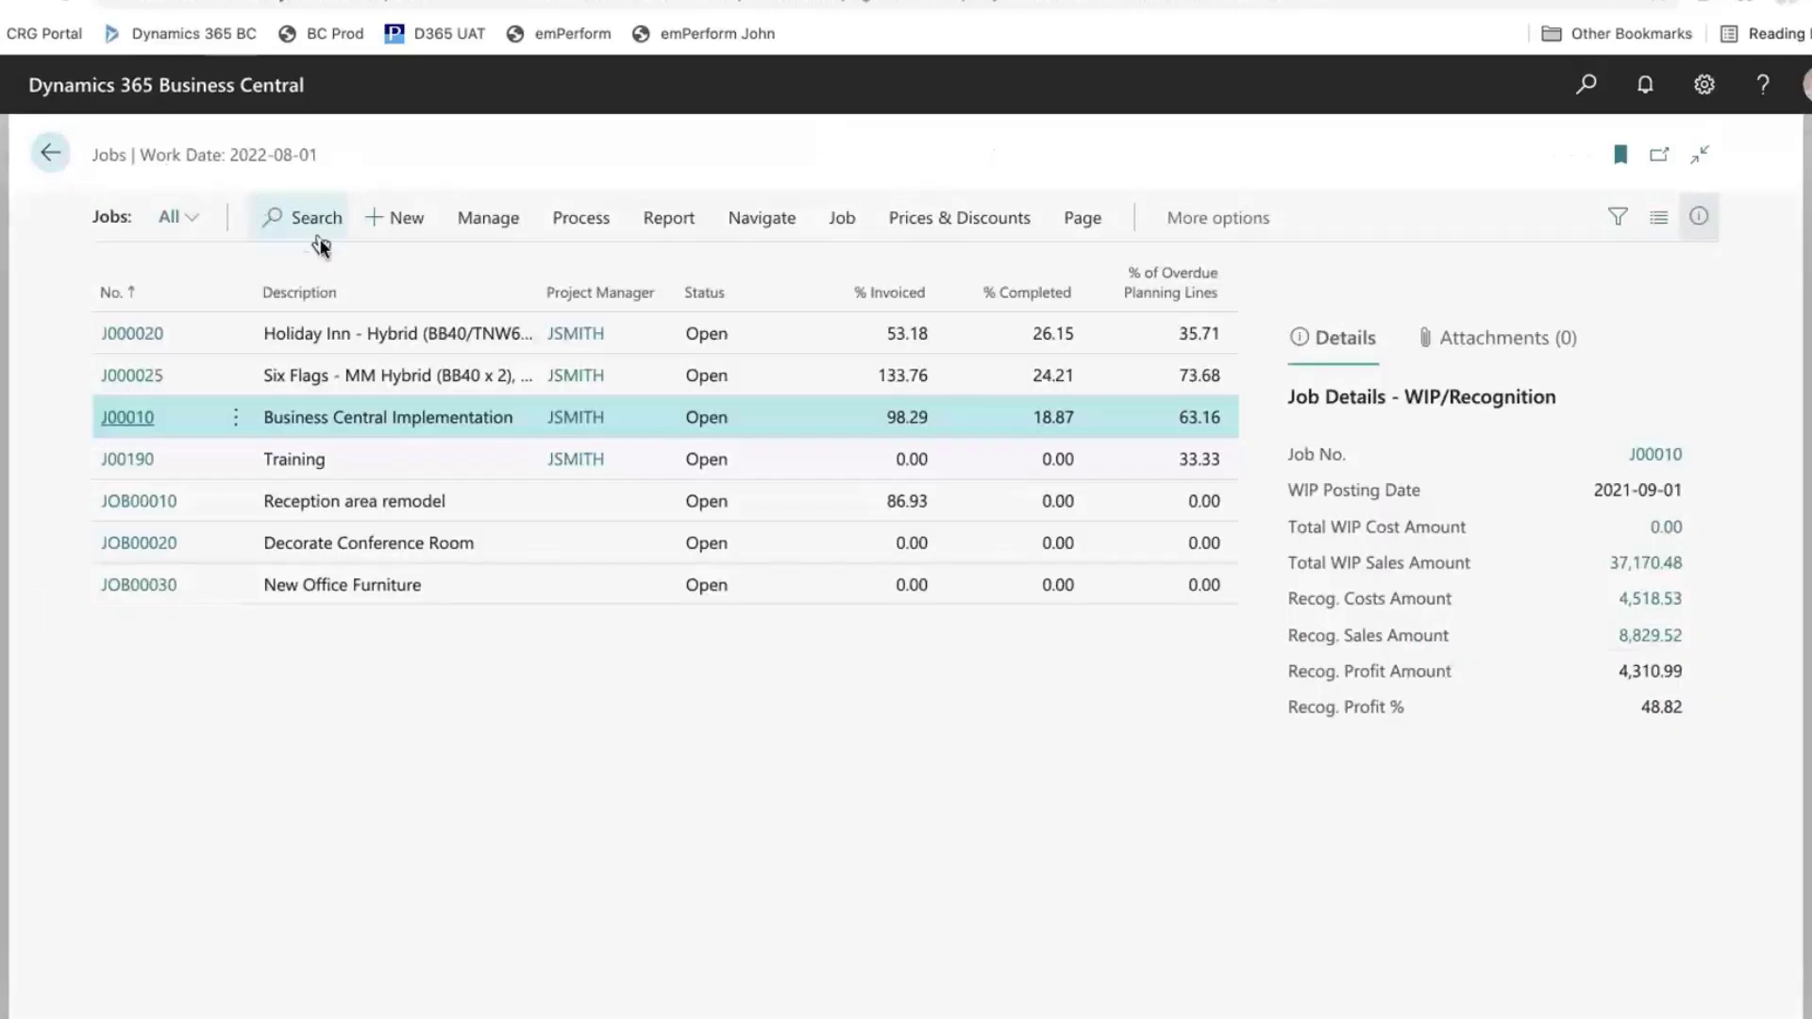
click(123, 345)
click(125, 338)
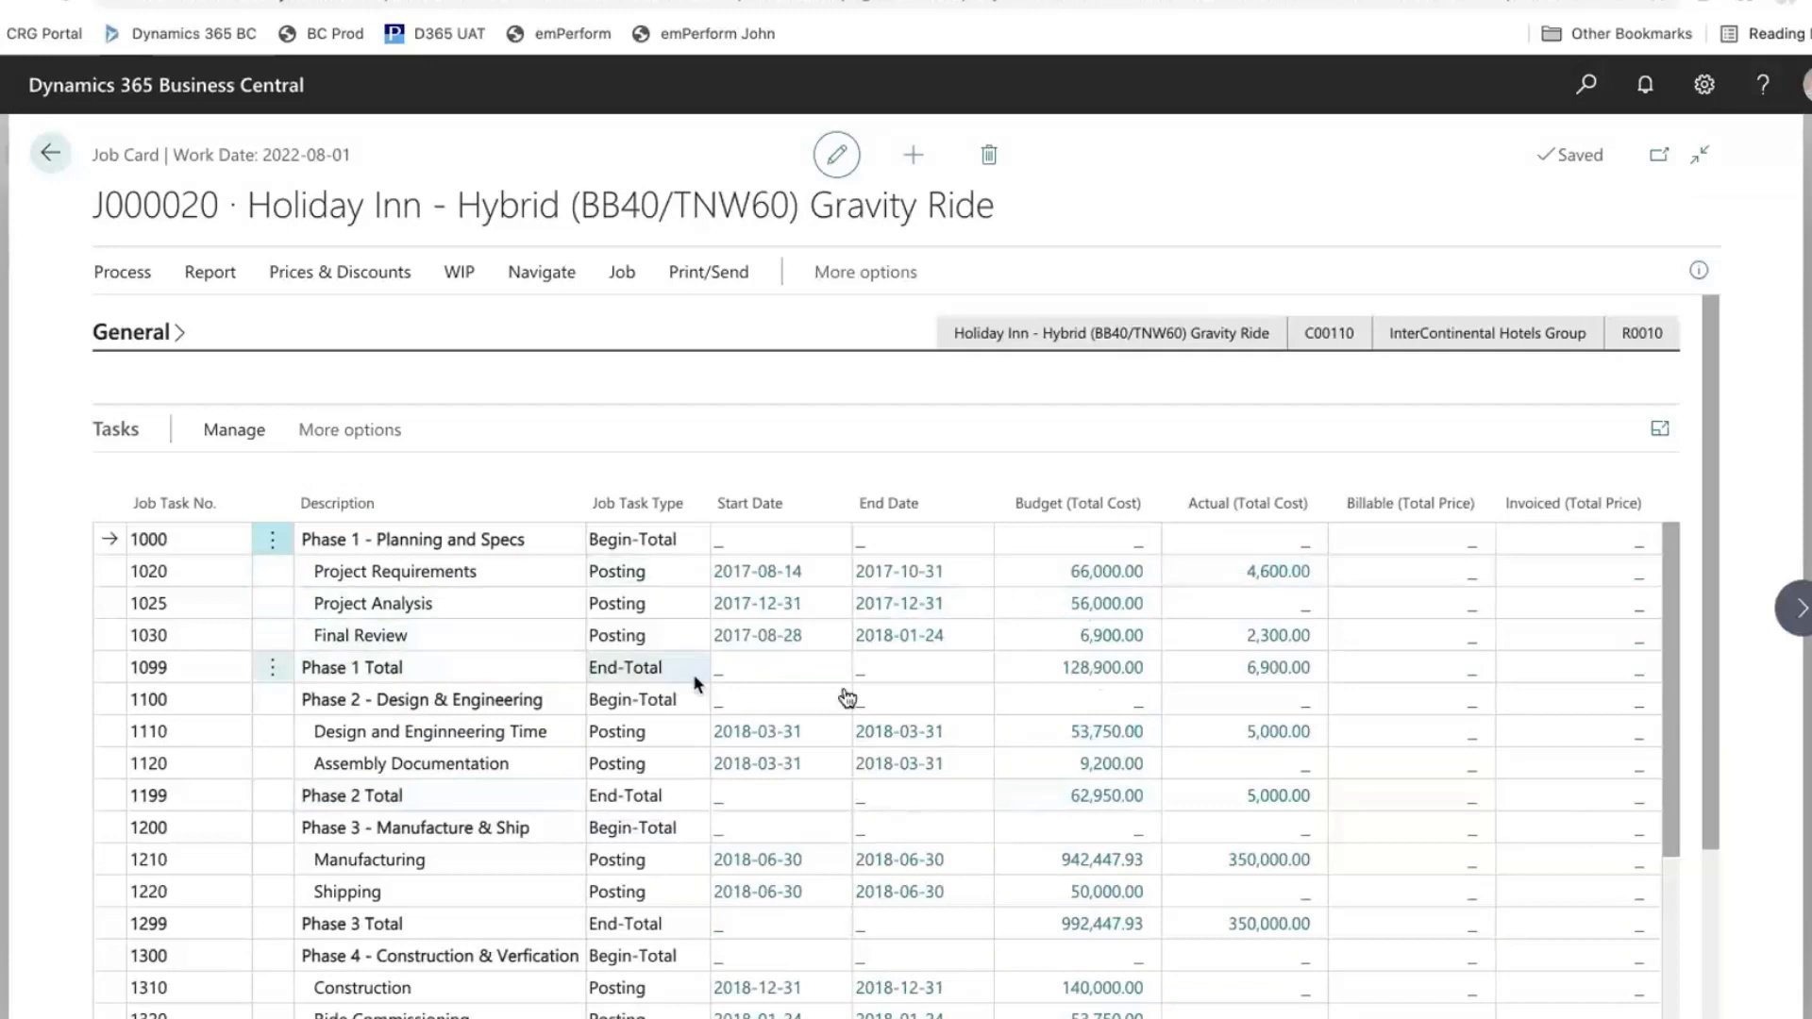
scroll(847, 696, down, 5)
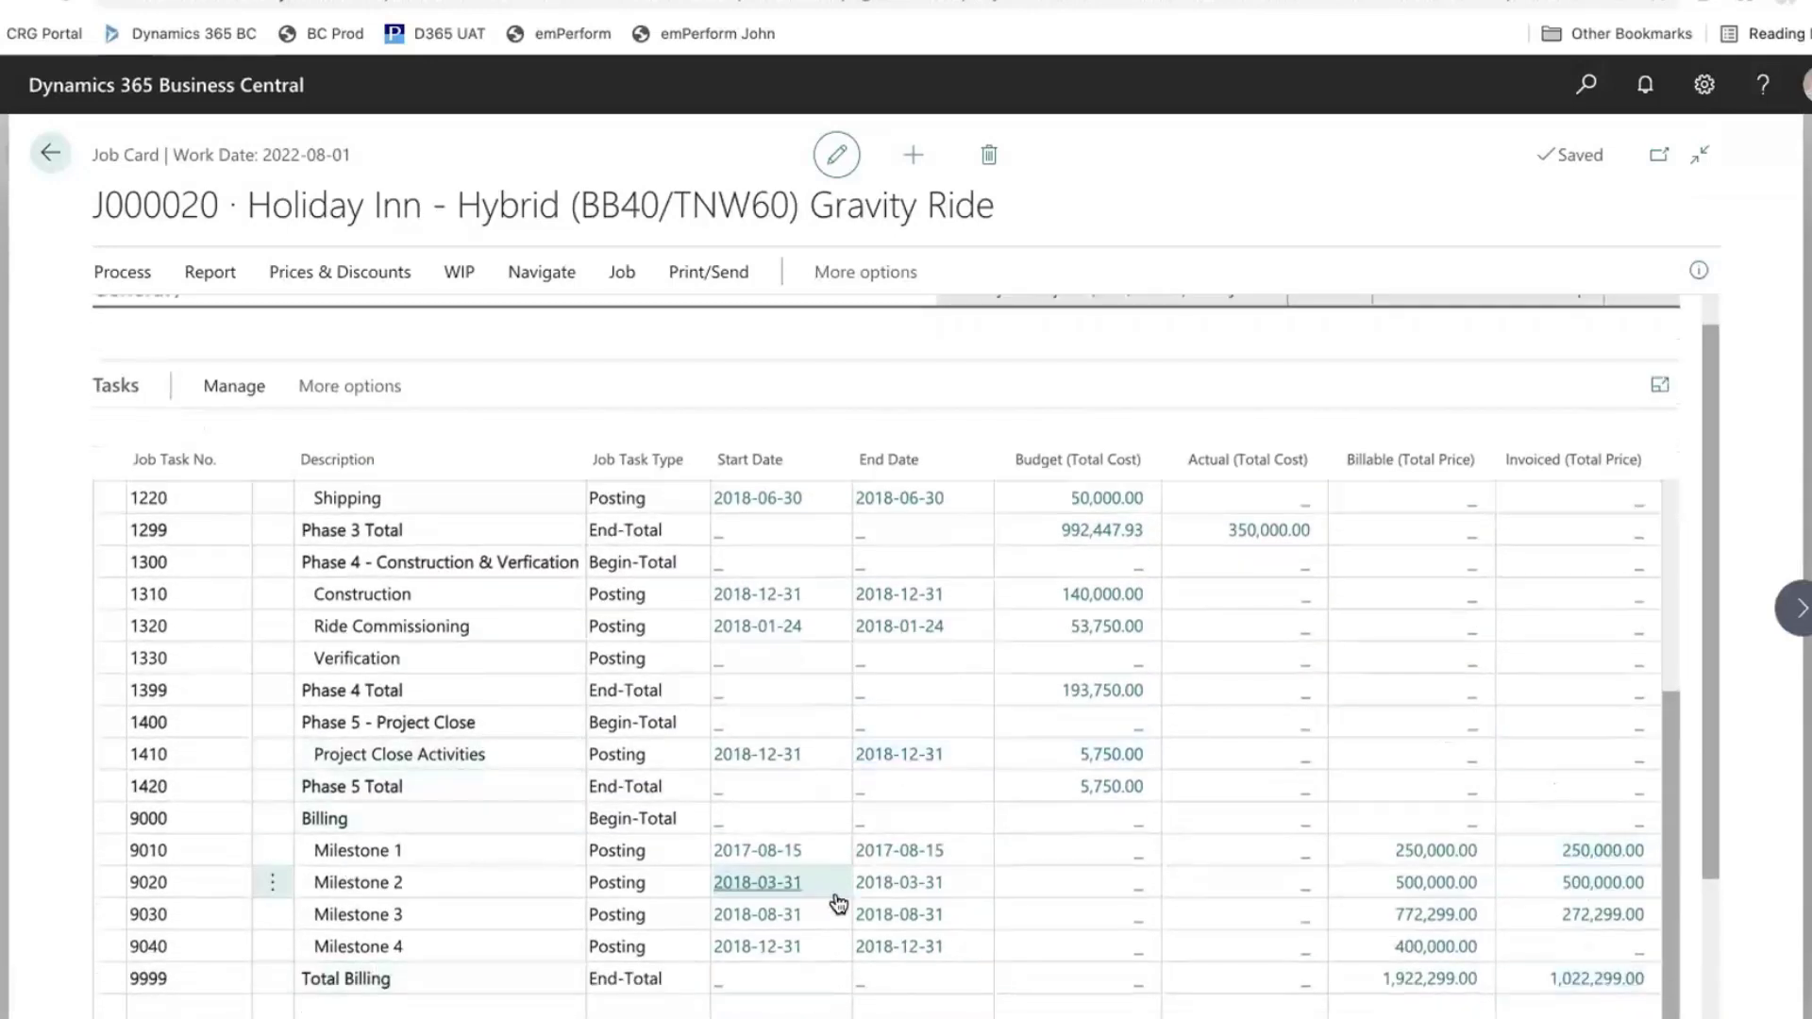
Step: Show the job card's details pane, review its cost and price figures and the WIP and Recognition section, and return to the home page
click(1699, 271)
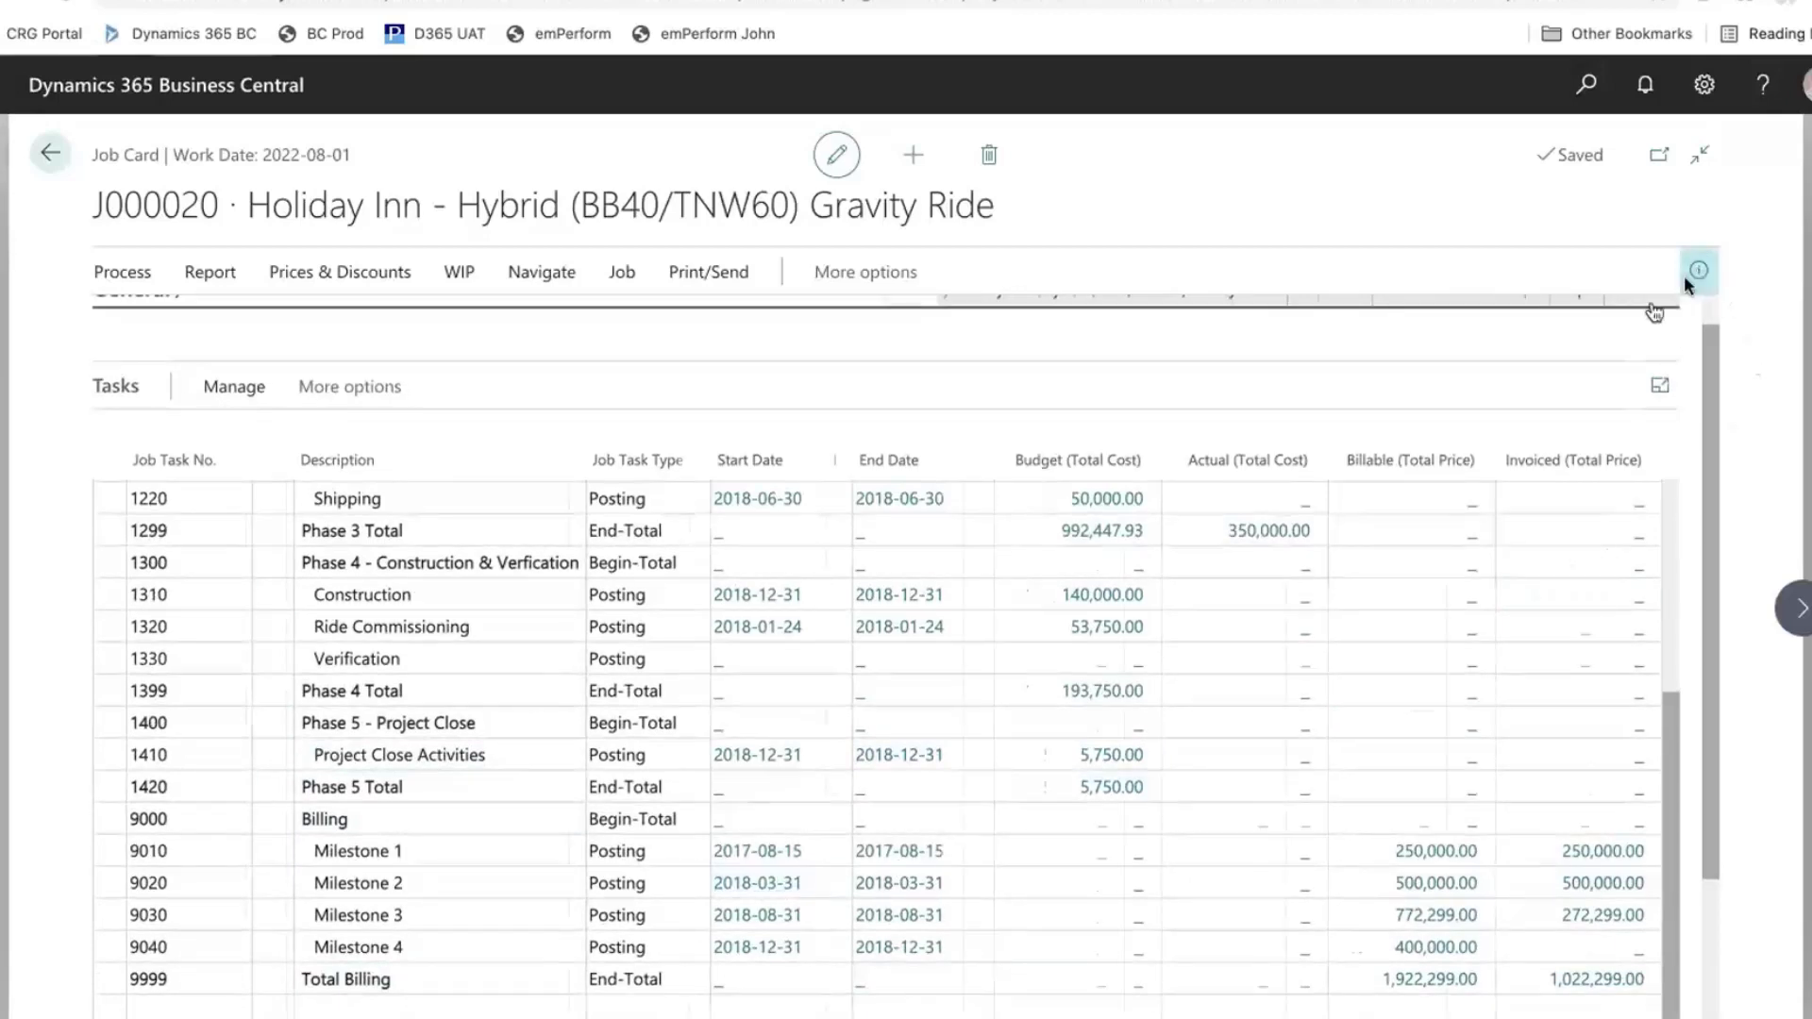
scroll(1491, 524, down, 3)
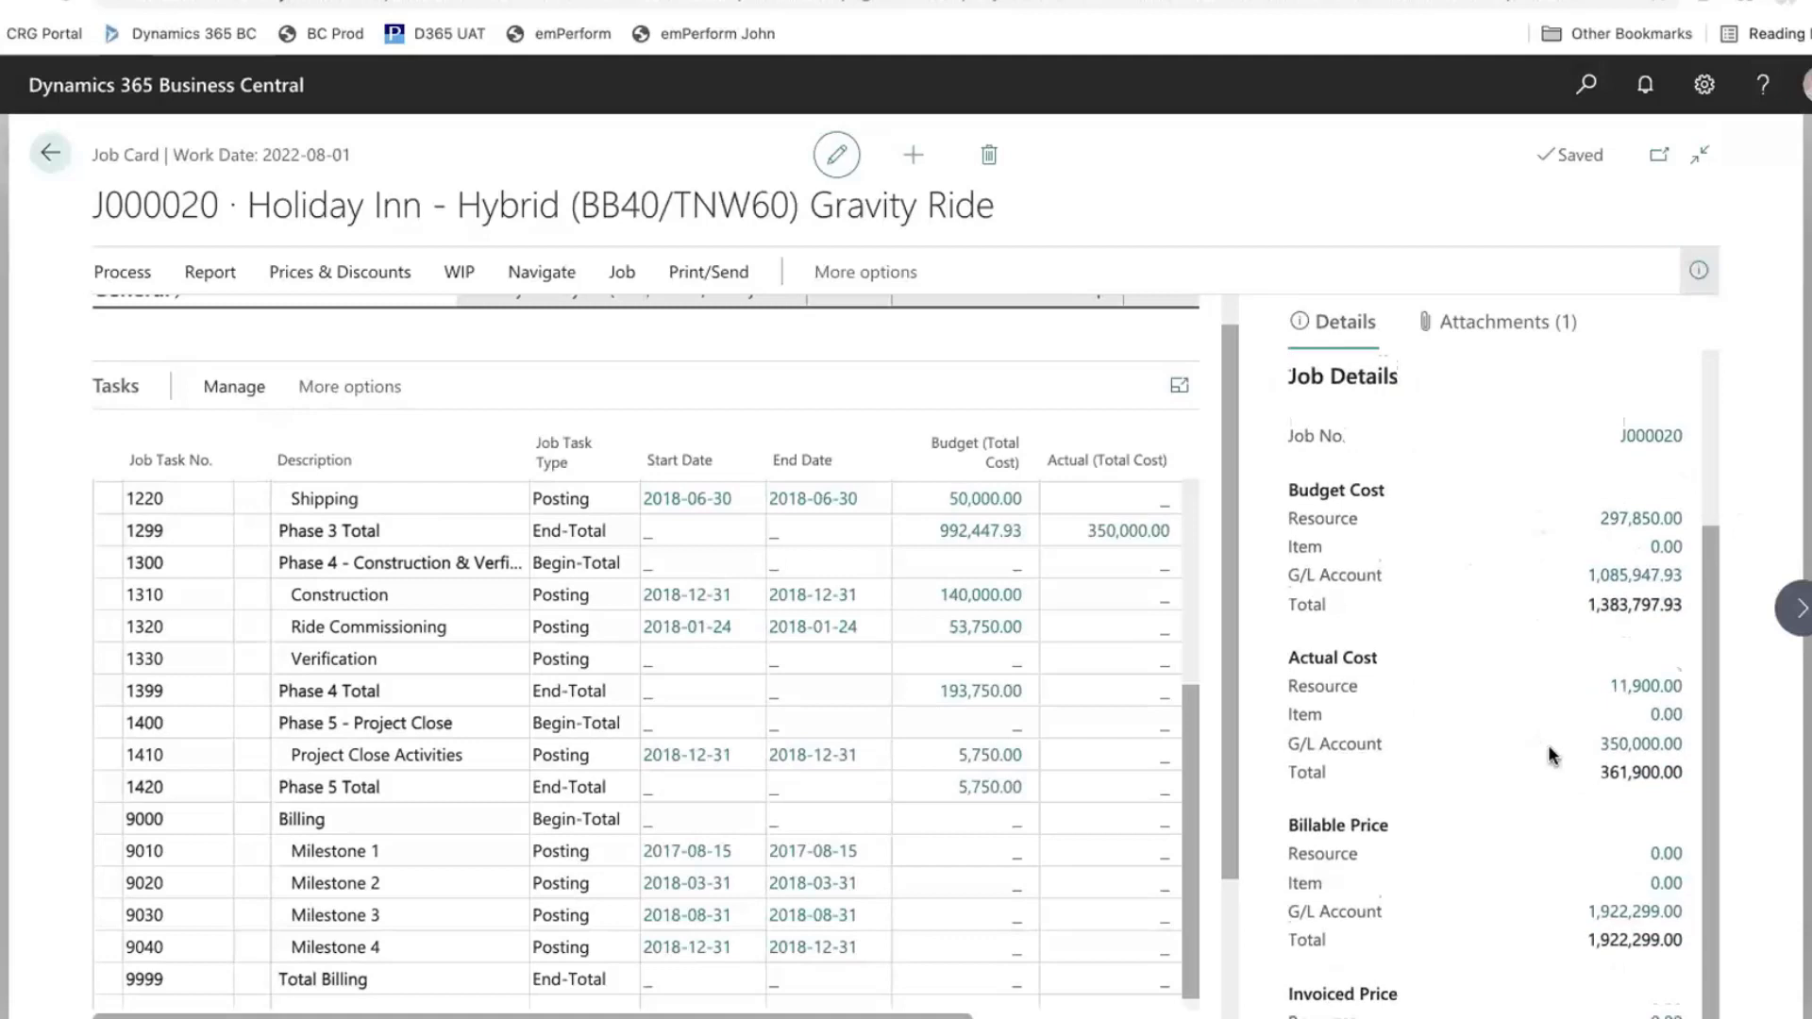
scroll(1461, 751, down, 1)
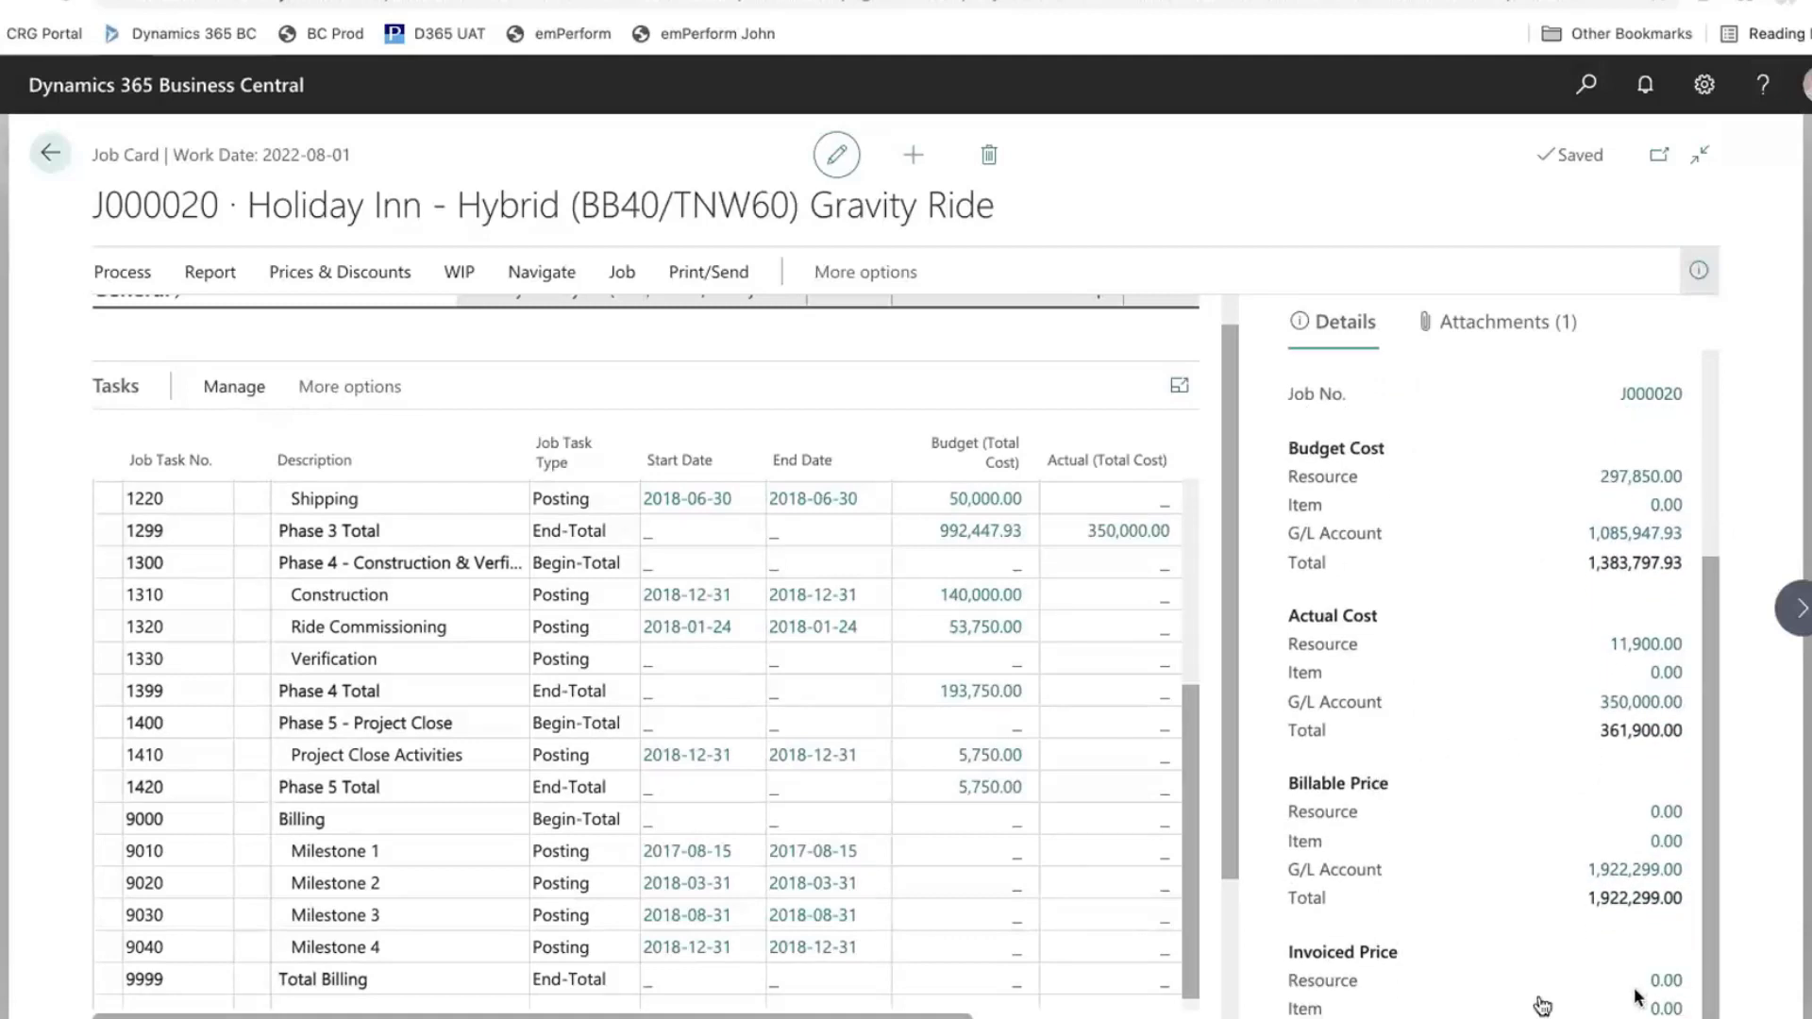
scroll(1238, 874, down, 1)
scroll(1239, 874, down, 3)
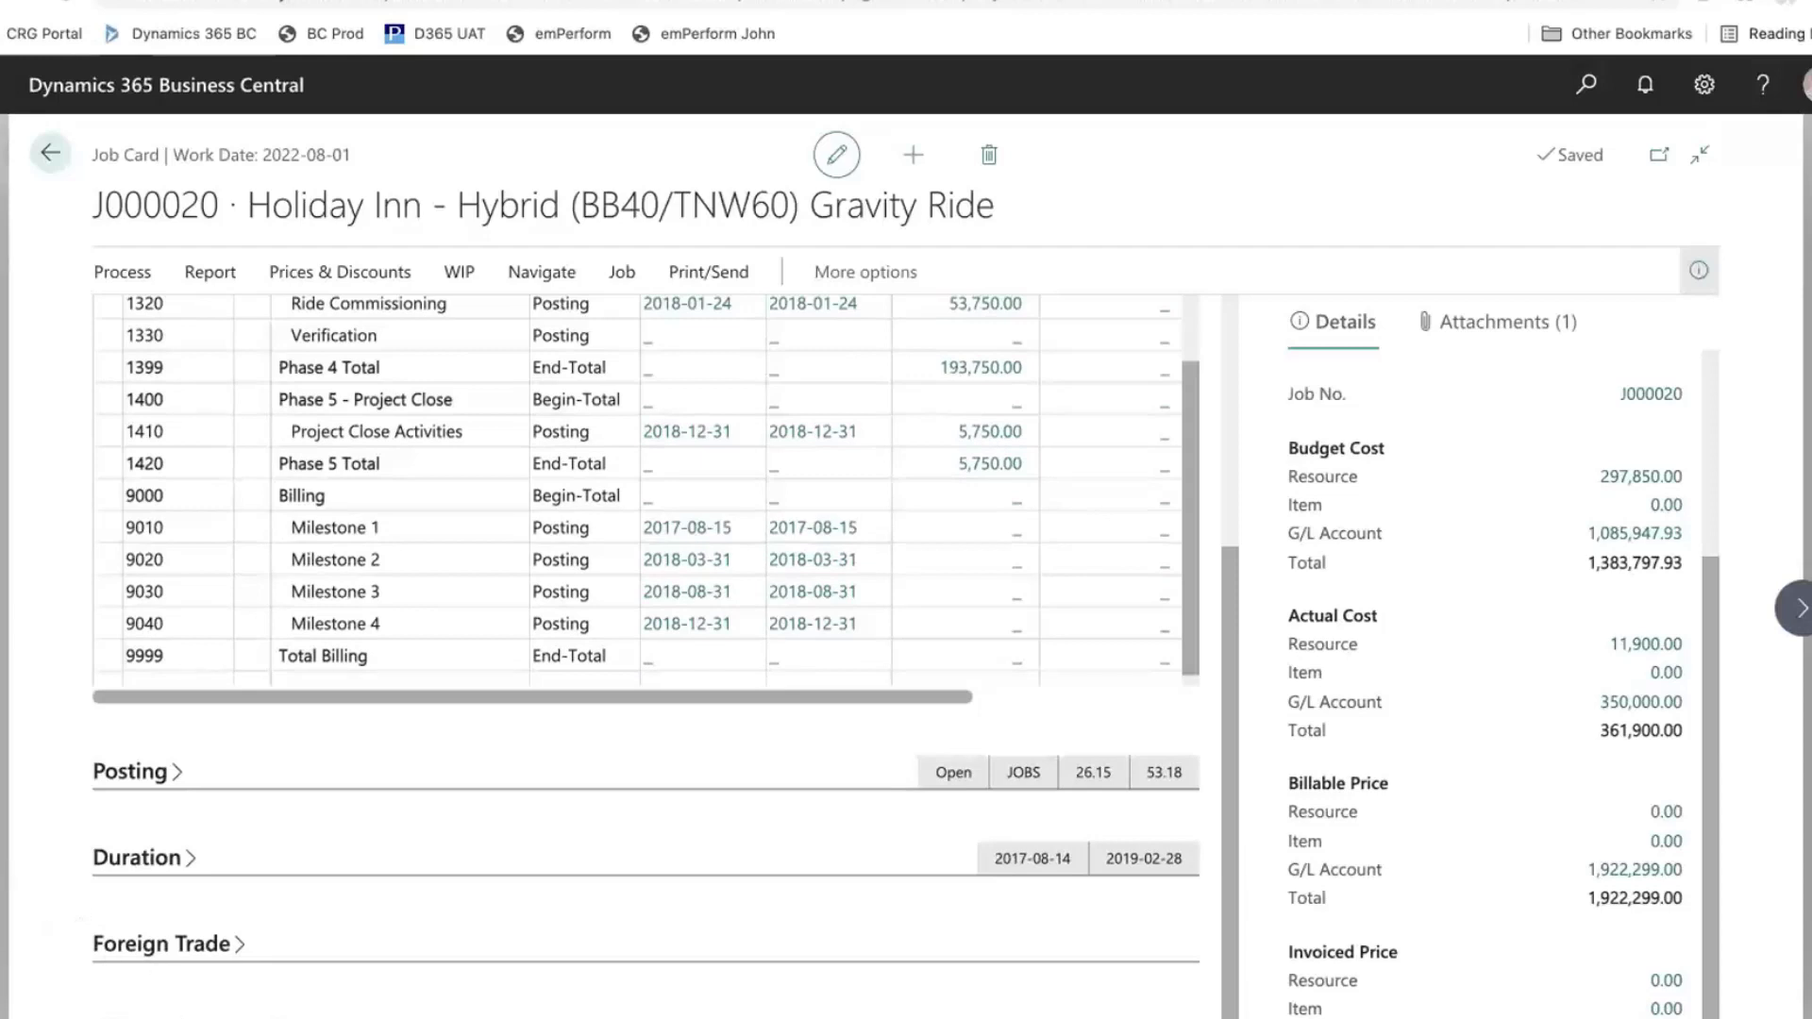
scroll(218, 974, down, 4)
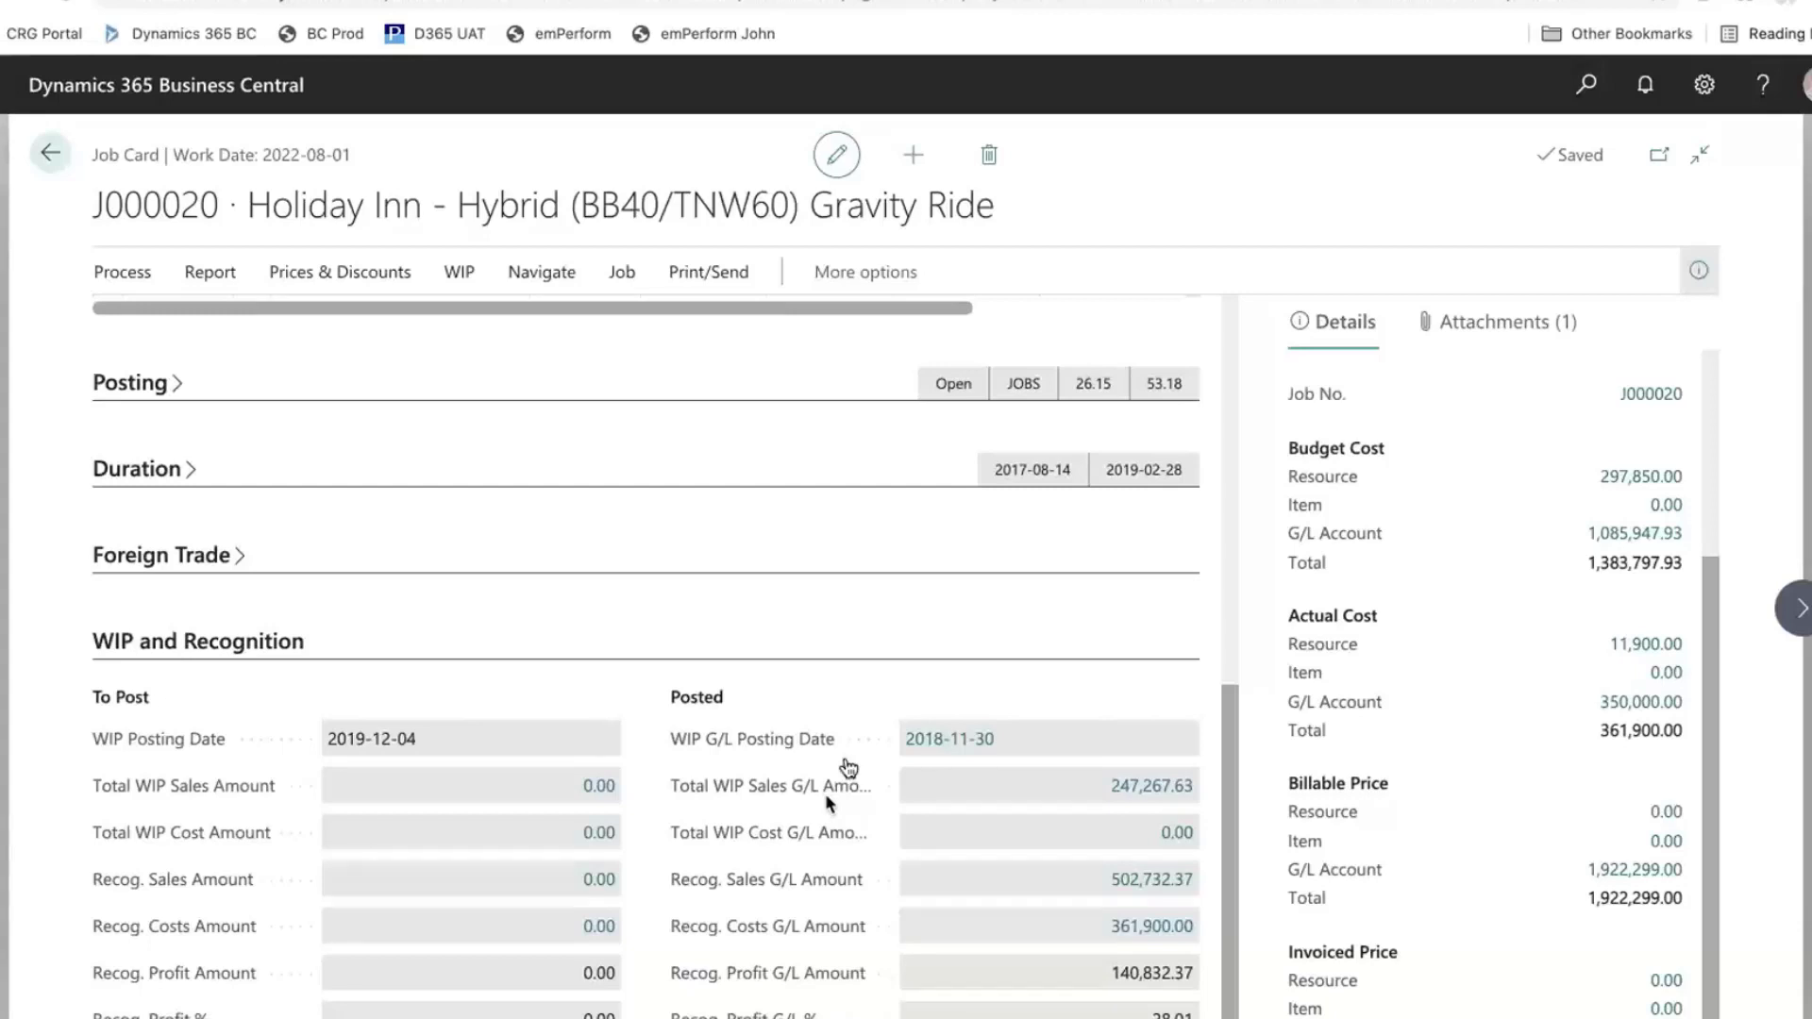
click(43, 154)
click(55, 156)
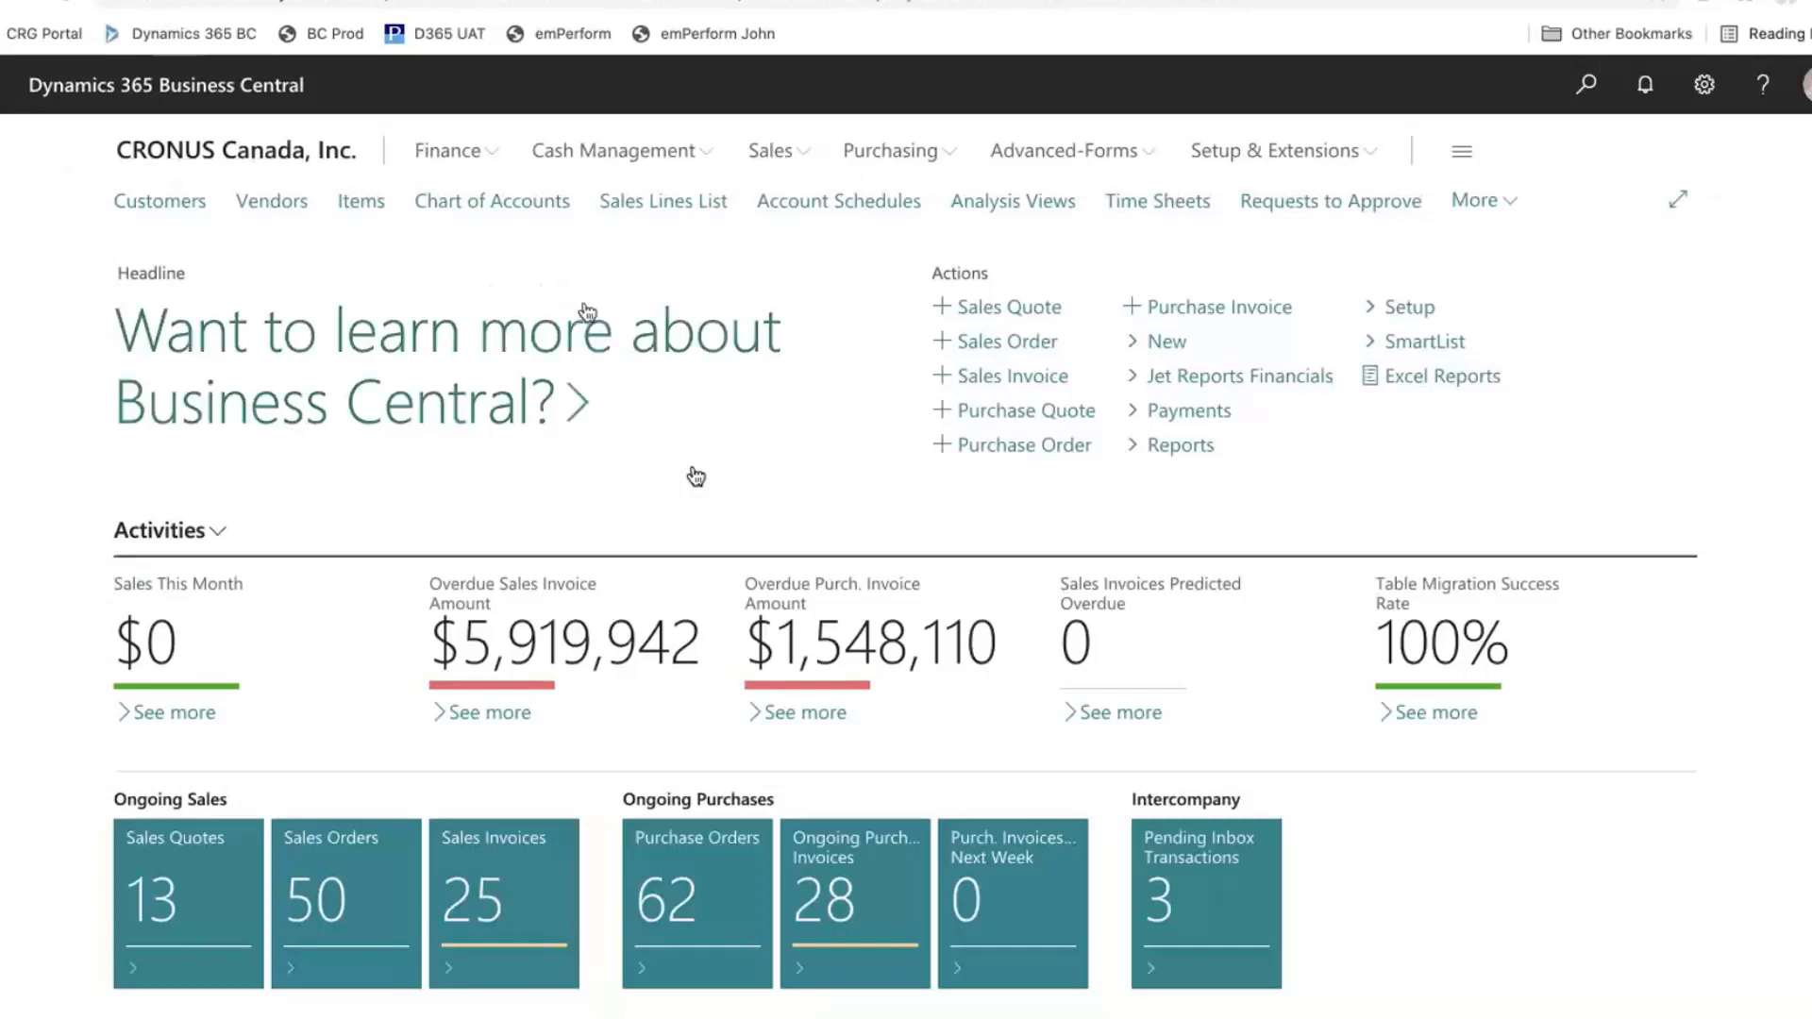
Step: Find the Self-Service area on the home page, list the open time sheets, and open time sheet TS00013
scroll(742, 547, down, 10)
scroll(744, 550, down, 4)
scroll(744, 548, up, 12)
scroll(744, 547, down, 9)
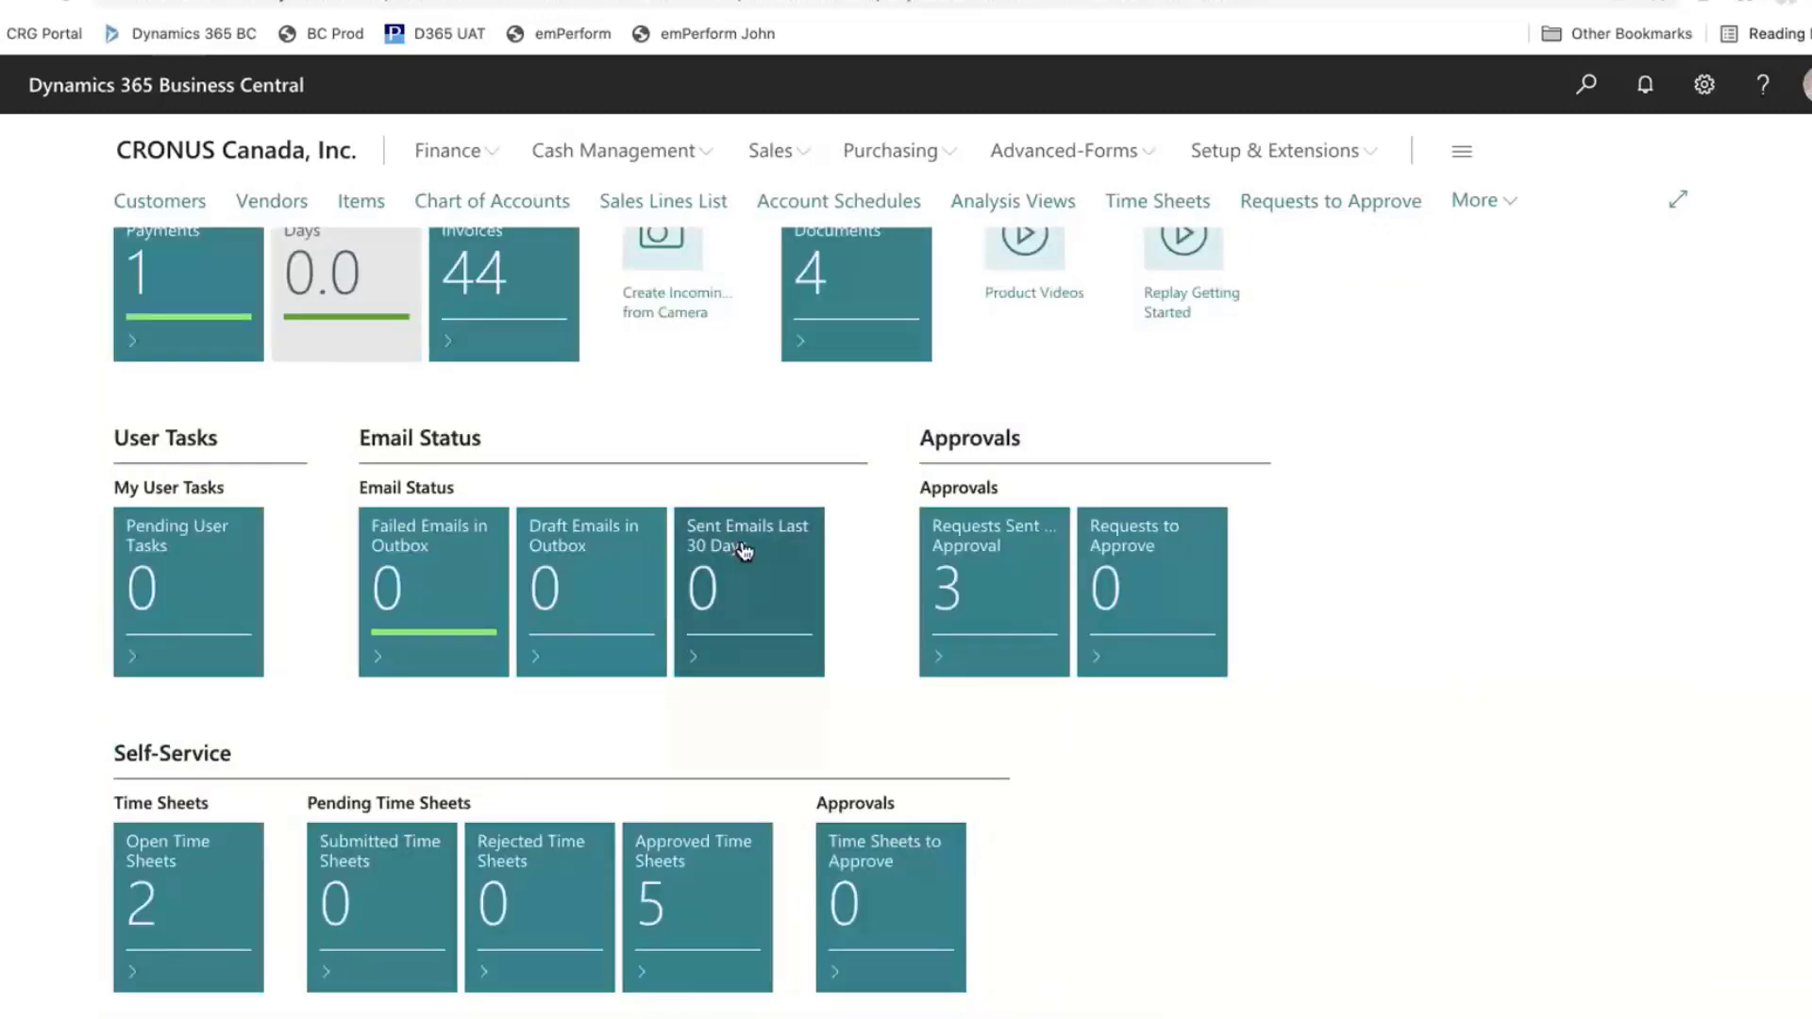
click(204, 833)
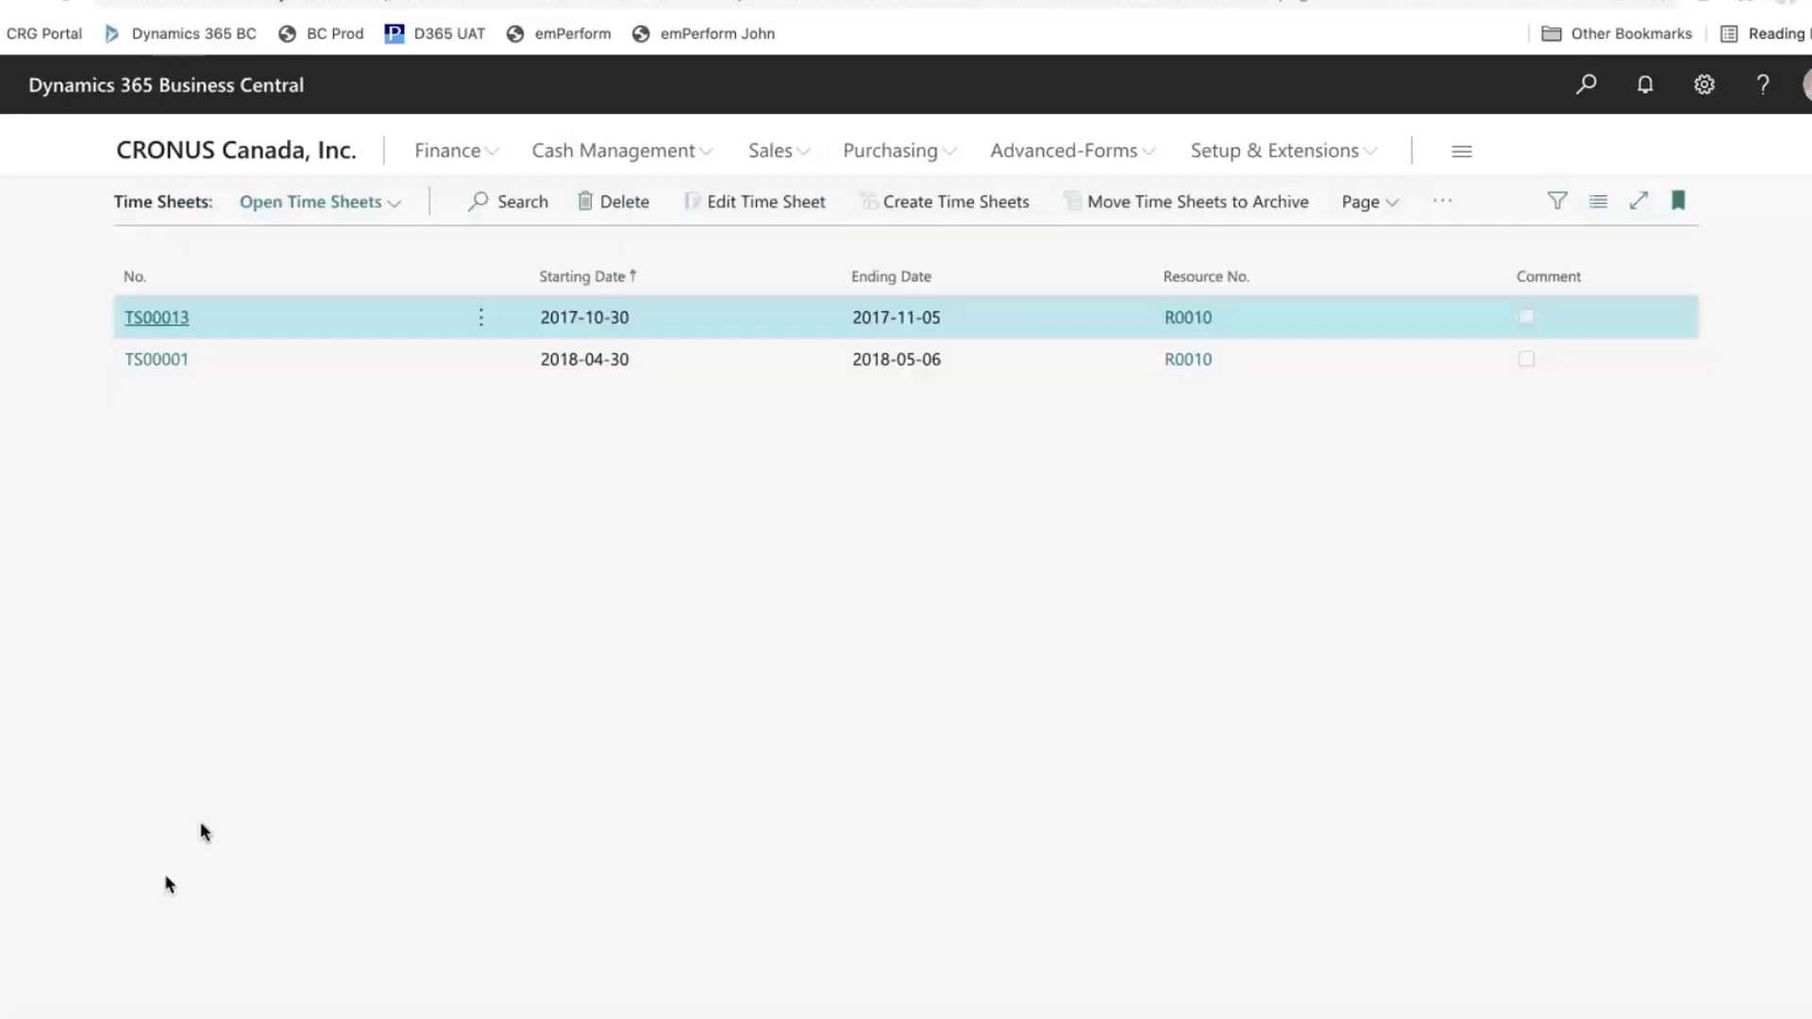
click(146, 321)
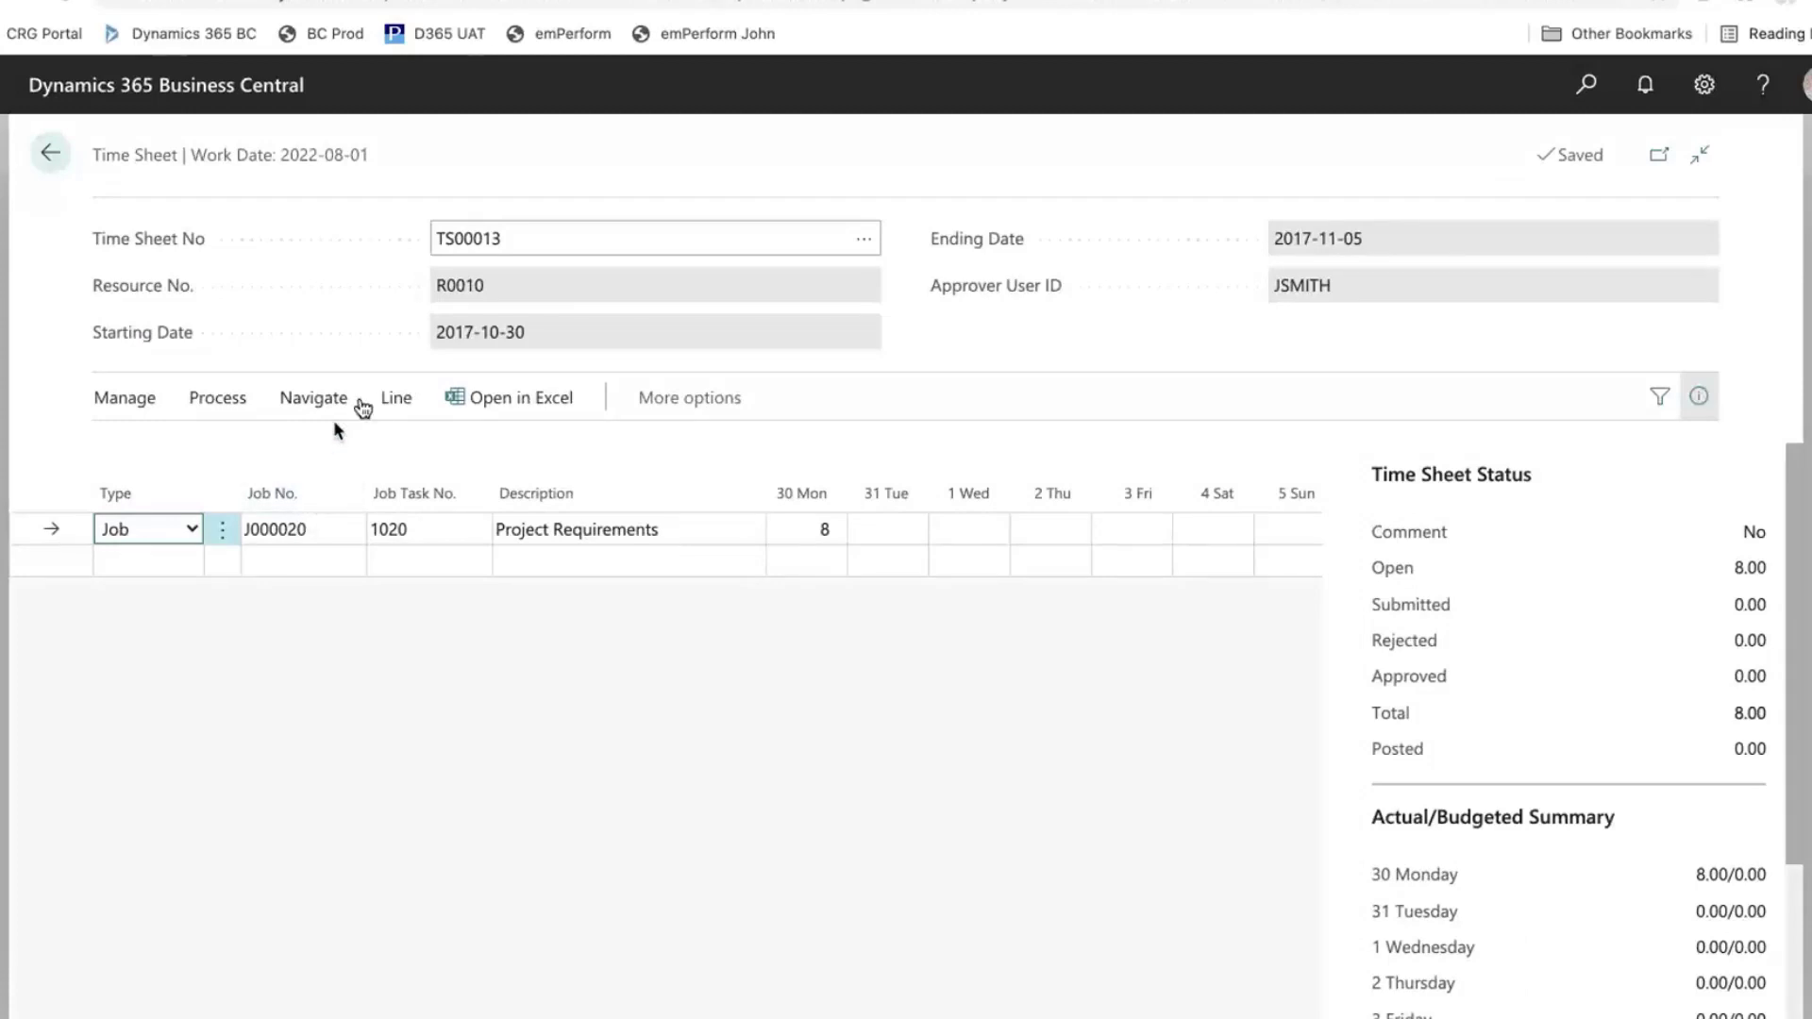
Step: Add the line comment "Comments here" to the Project Requirements time sheet line and return to the home page
click(395, 400)
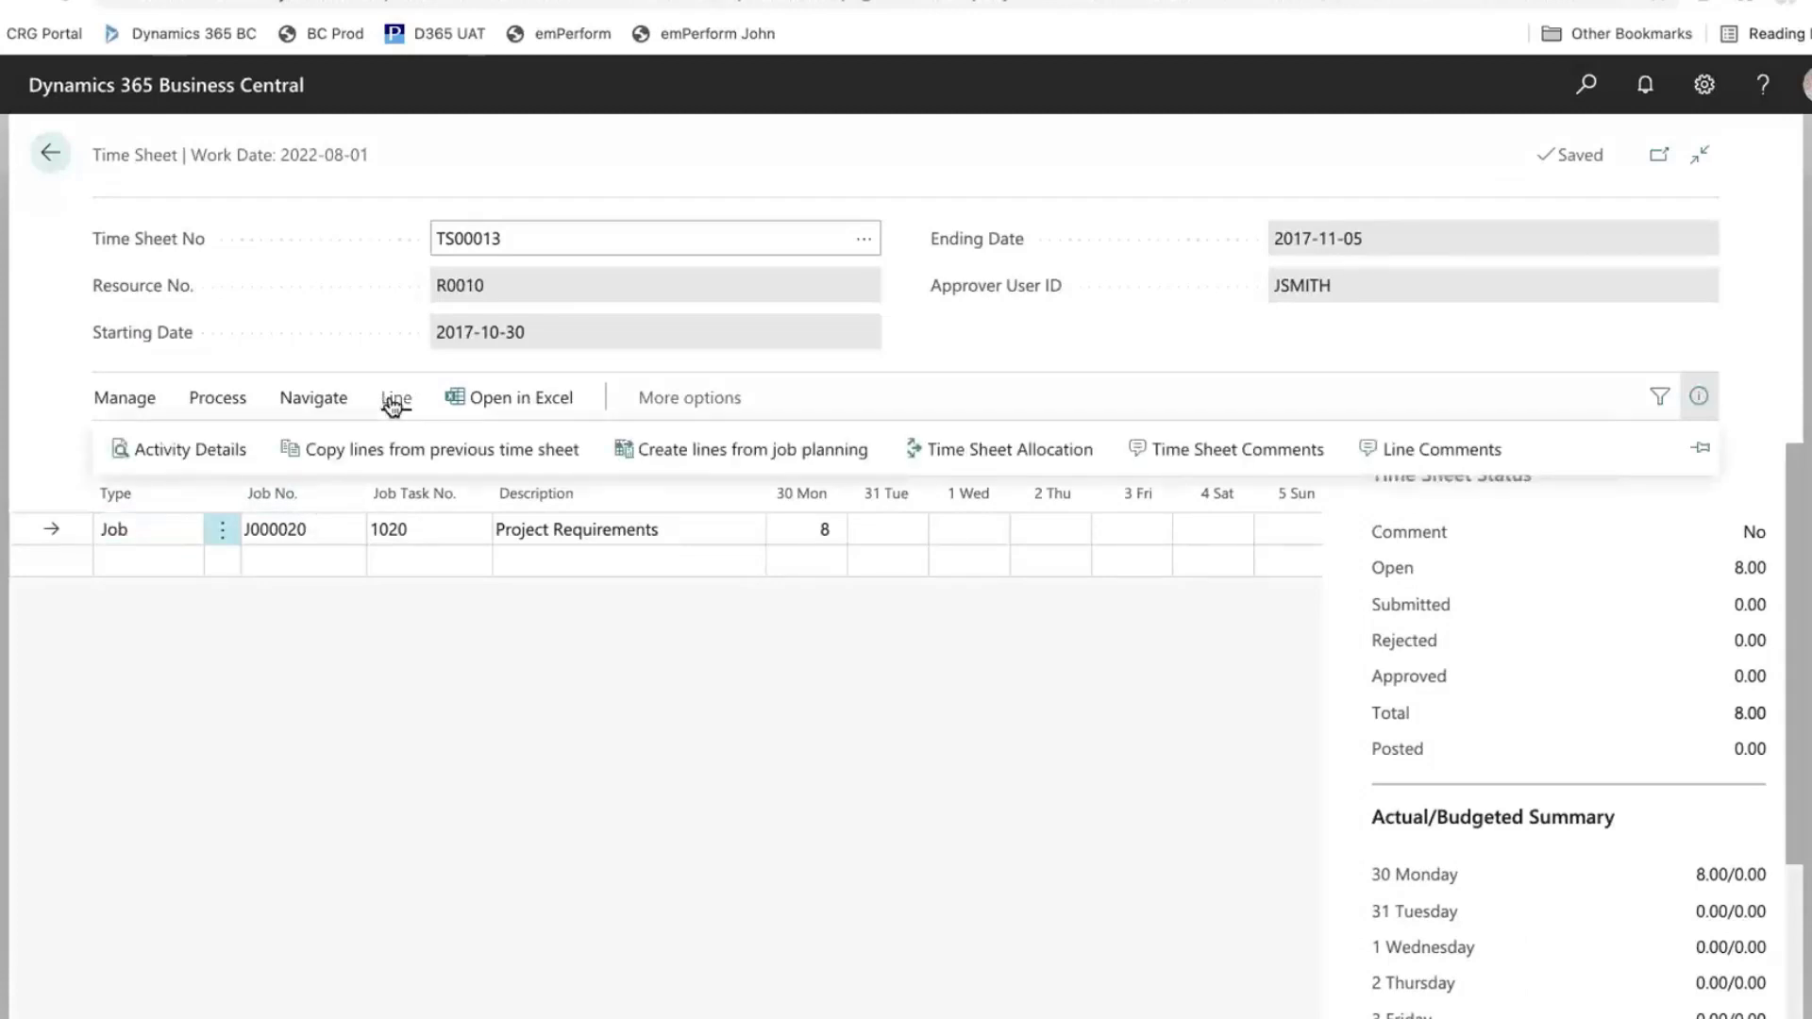
click(1436, 462)
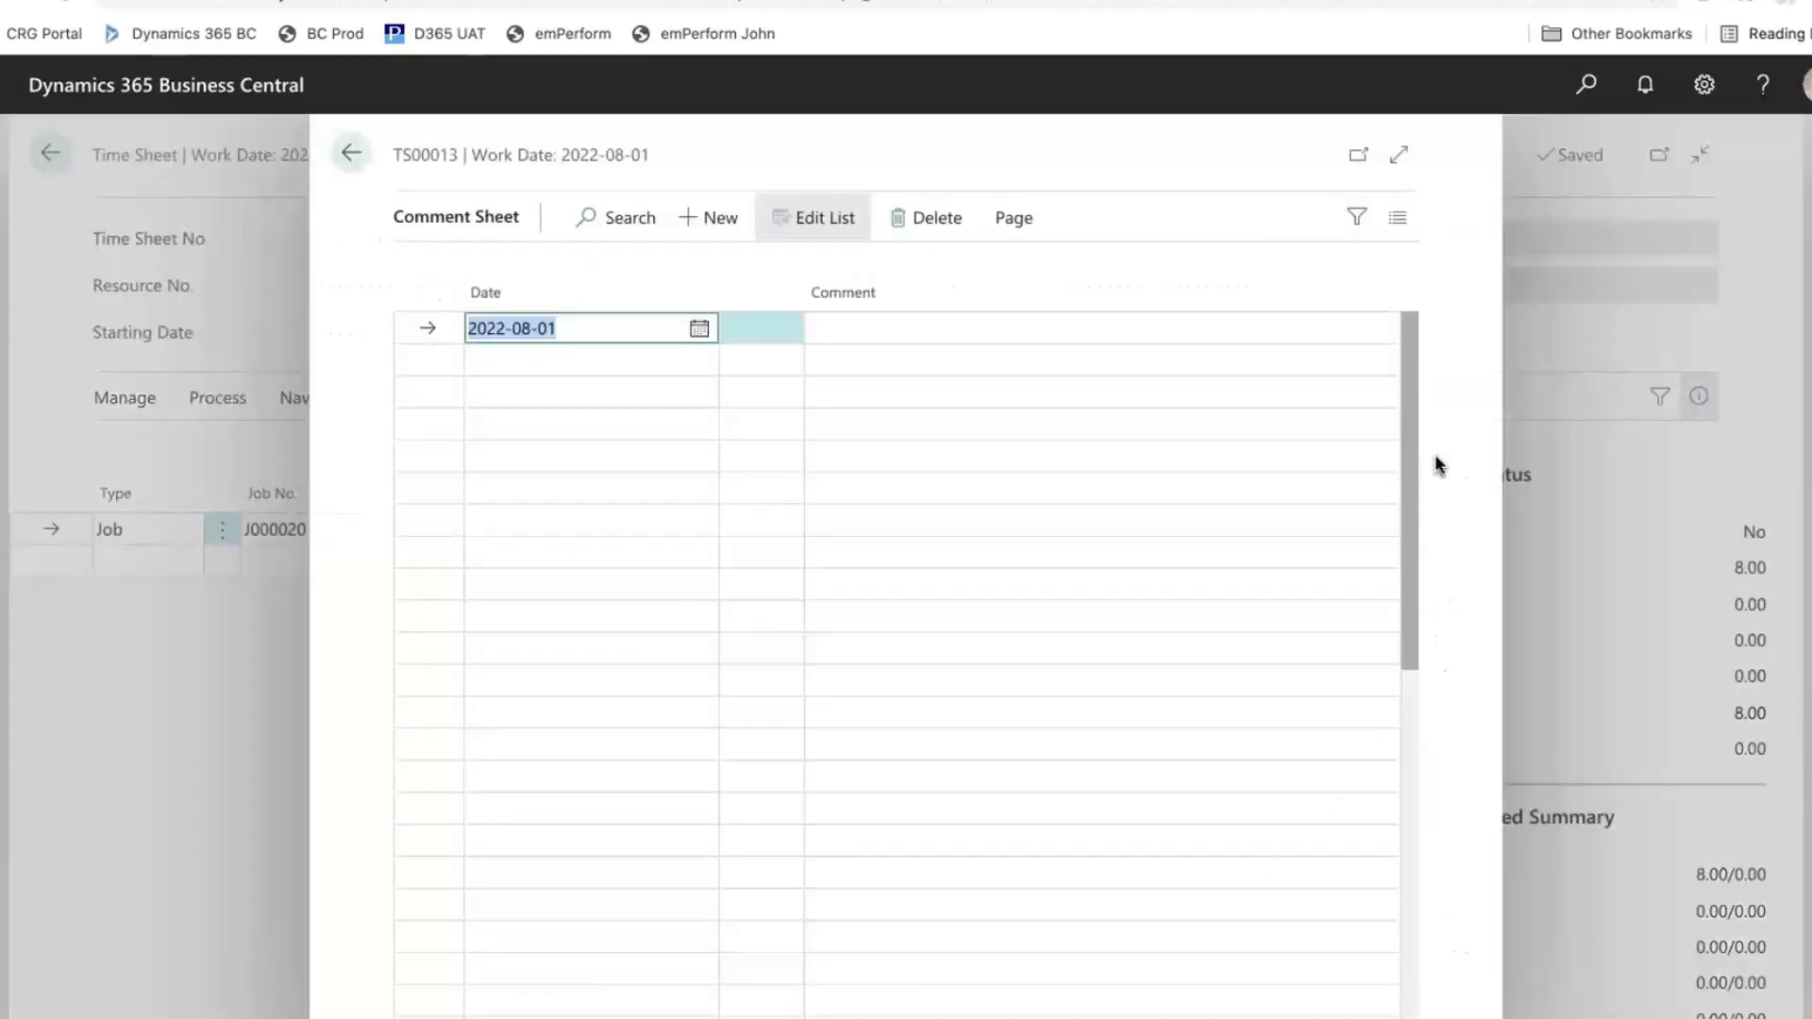
click(917, 330)
text(Comments here)
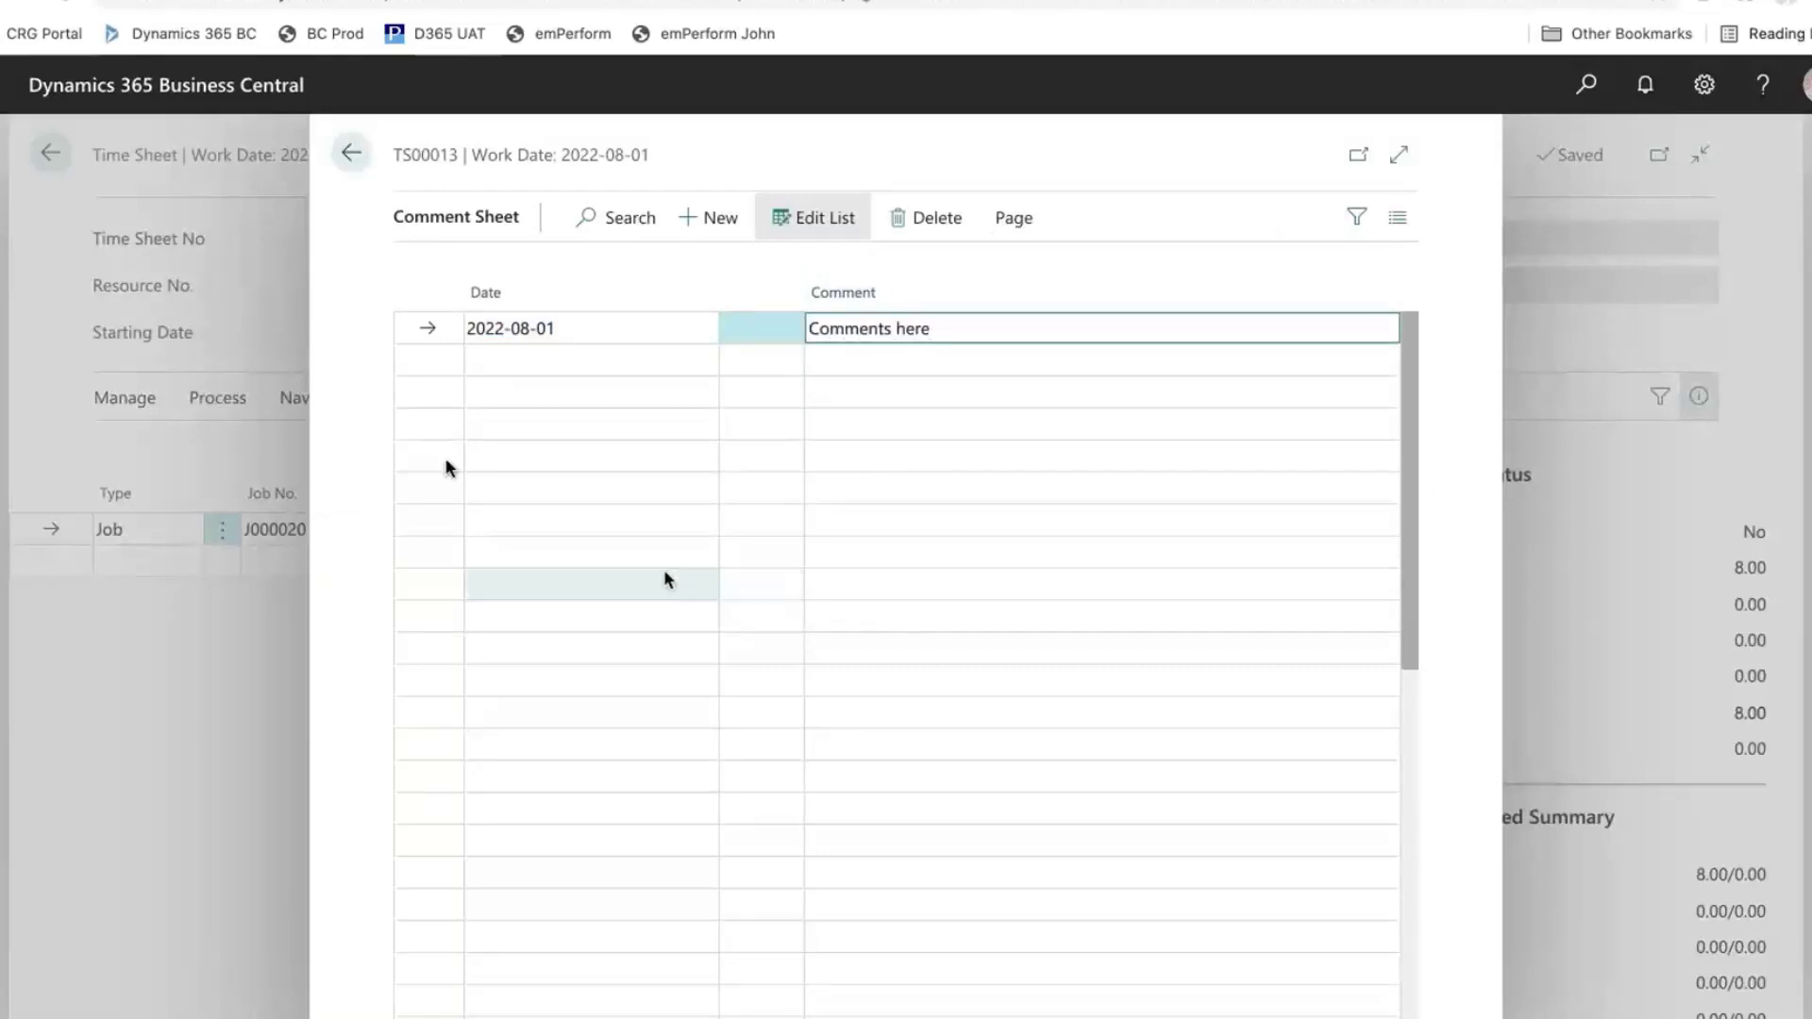
click(350, 153)
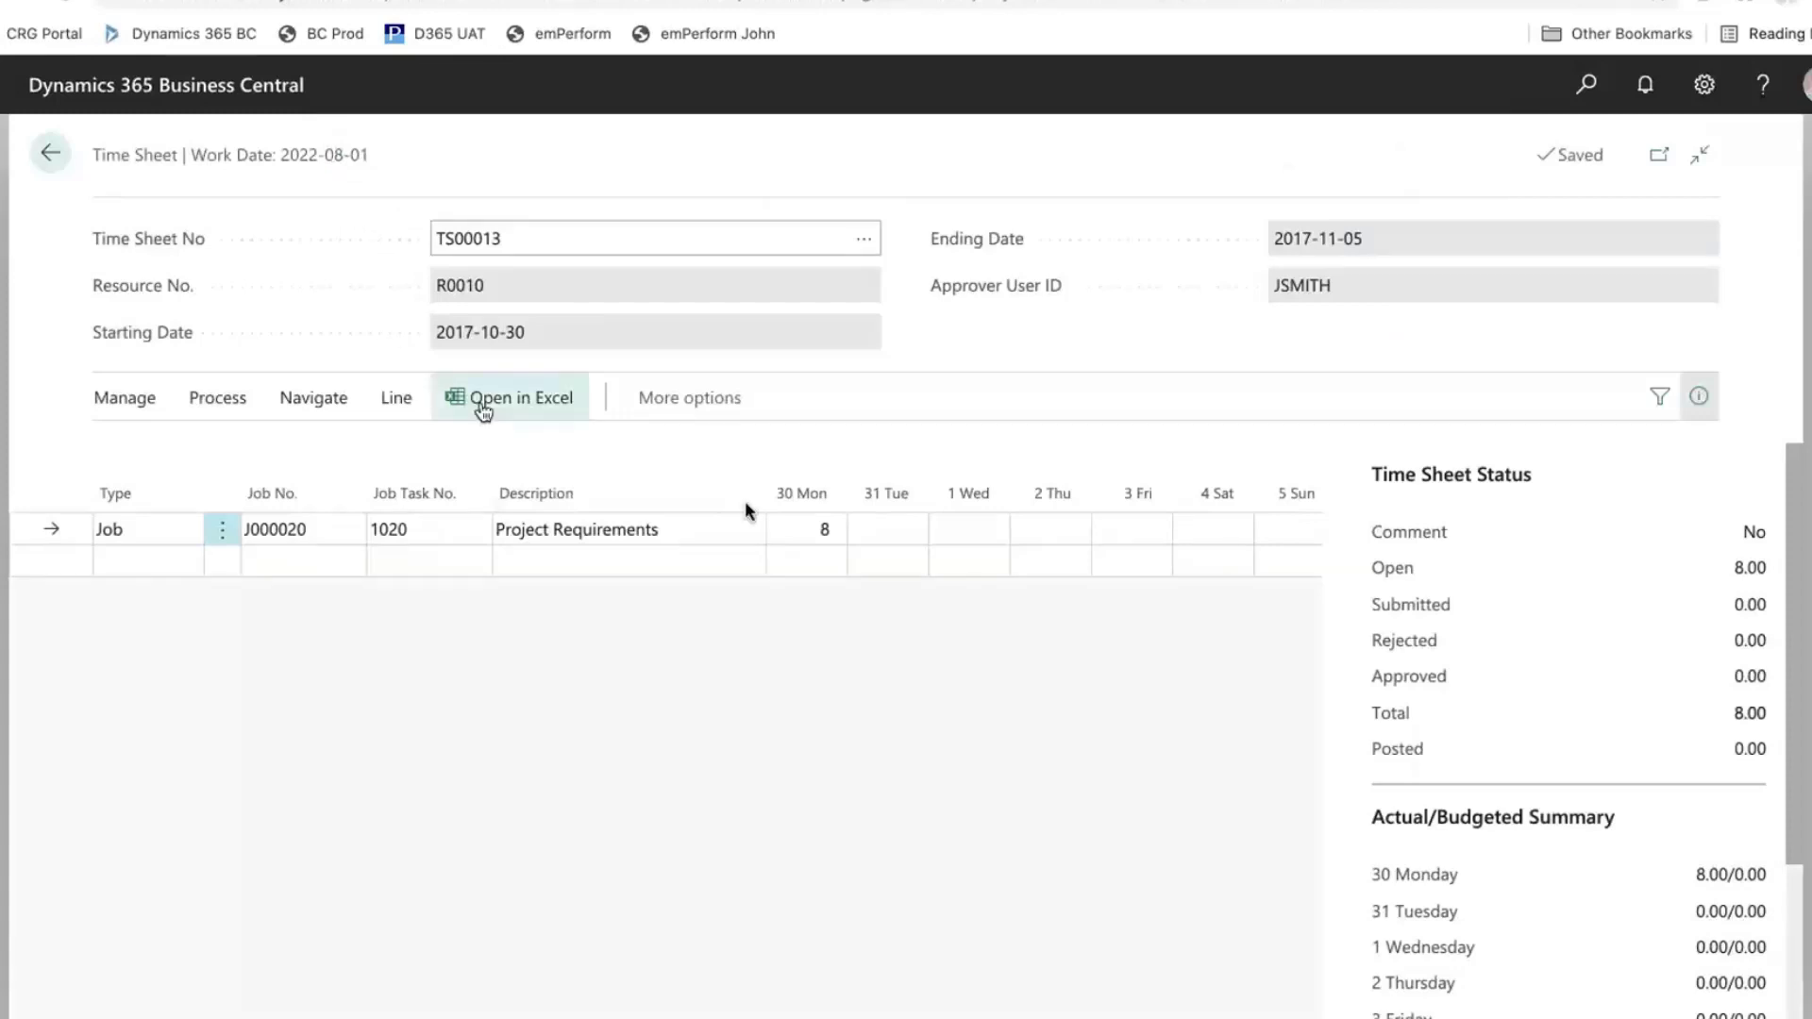
click(42, 161)
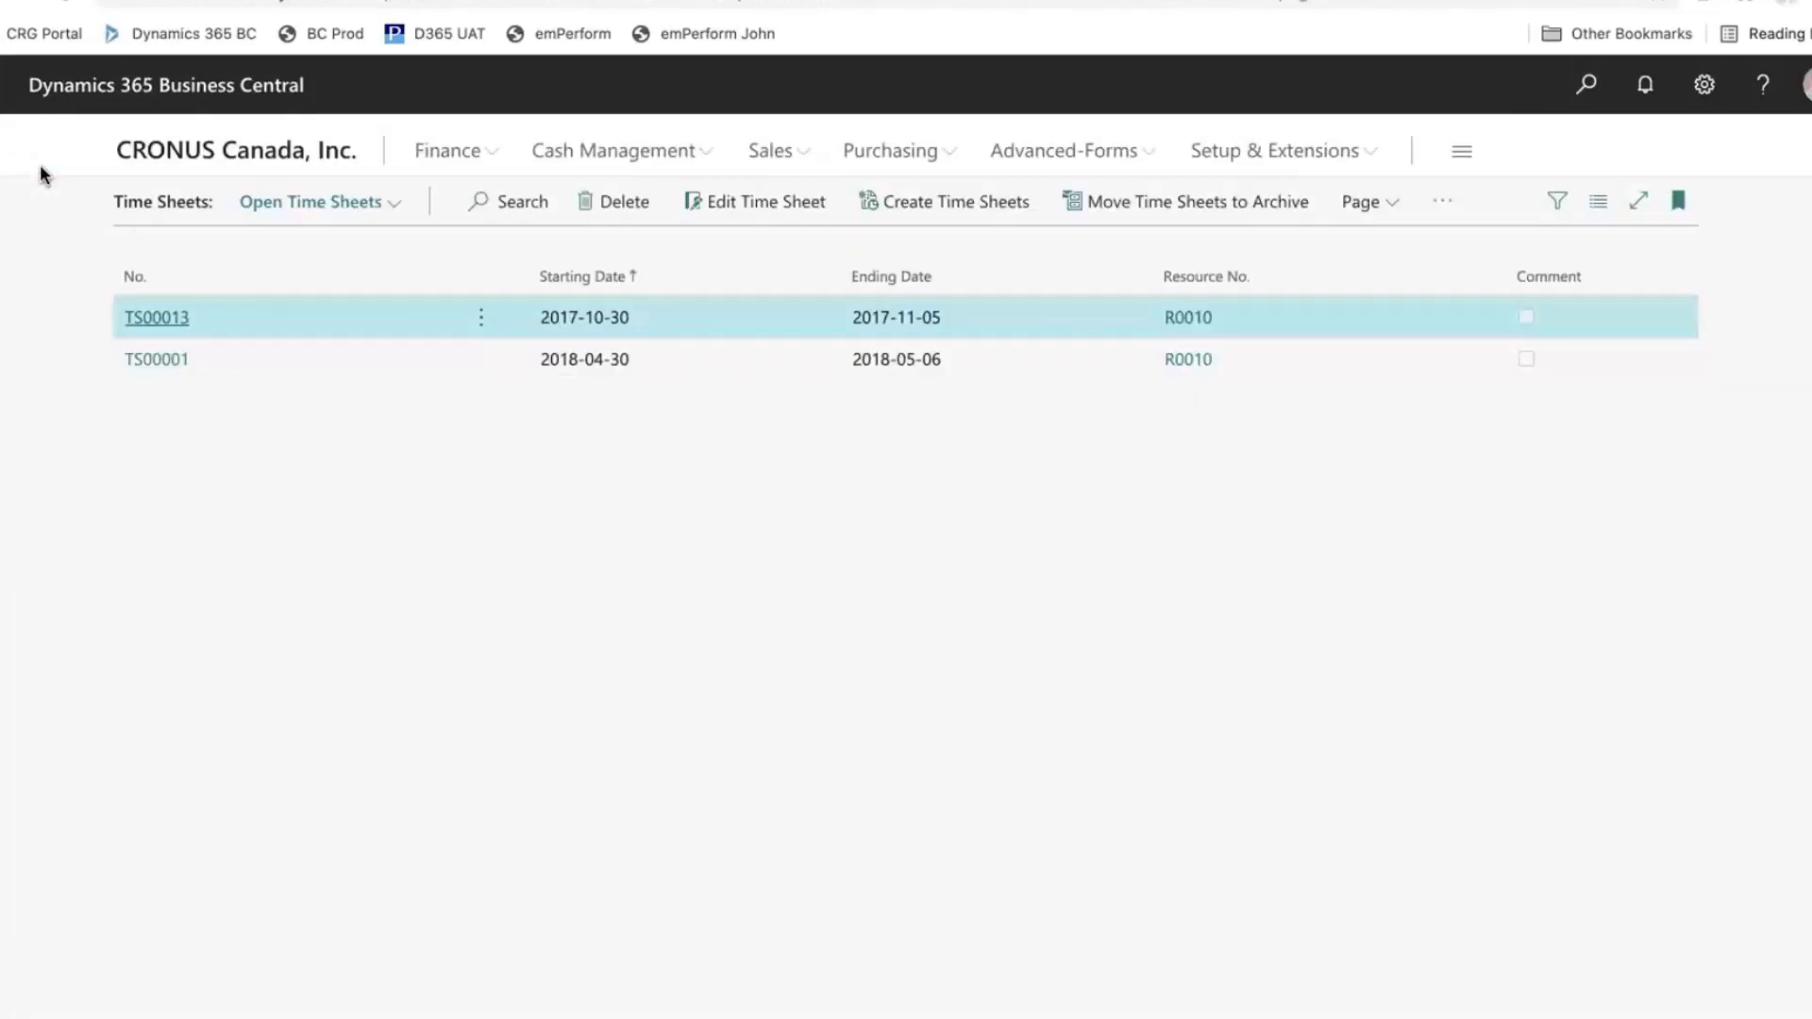
click(324, 171)
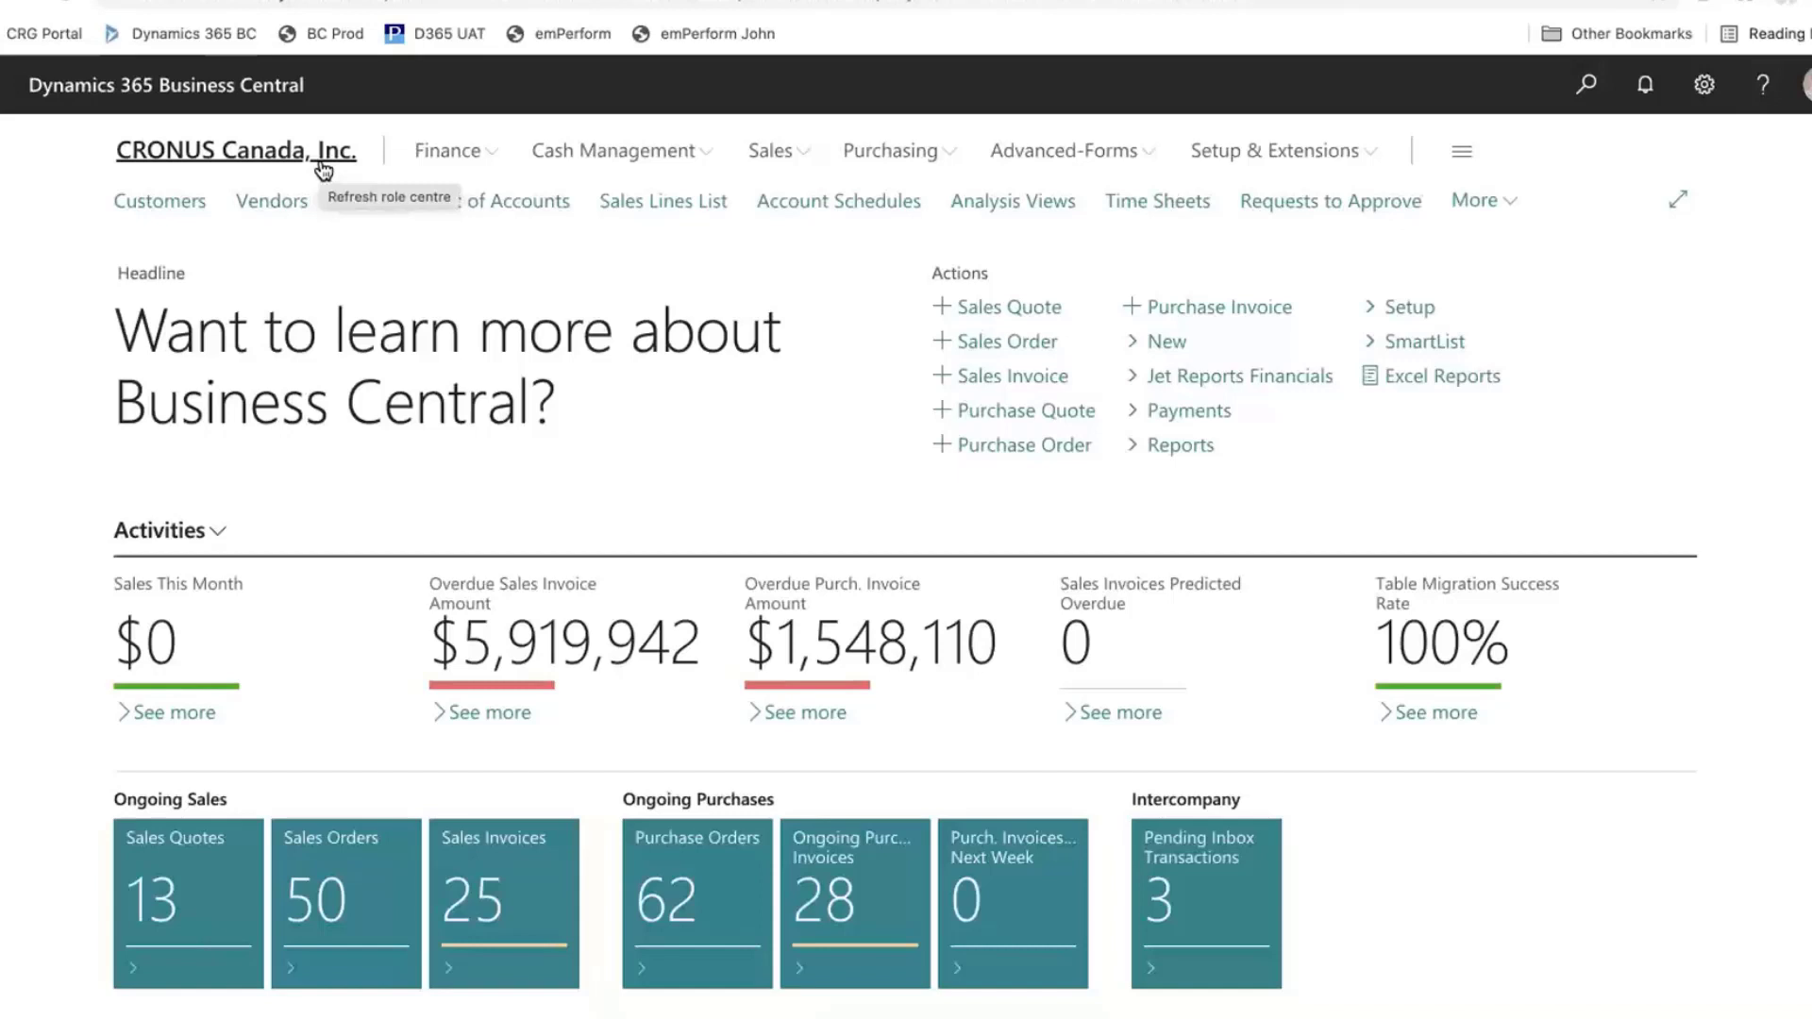
Step: Open My Settings, review the list of allowed companies, and dismiss the list without changing the company
click(1718, 92)
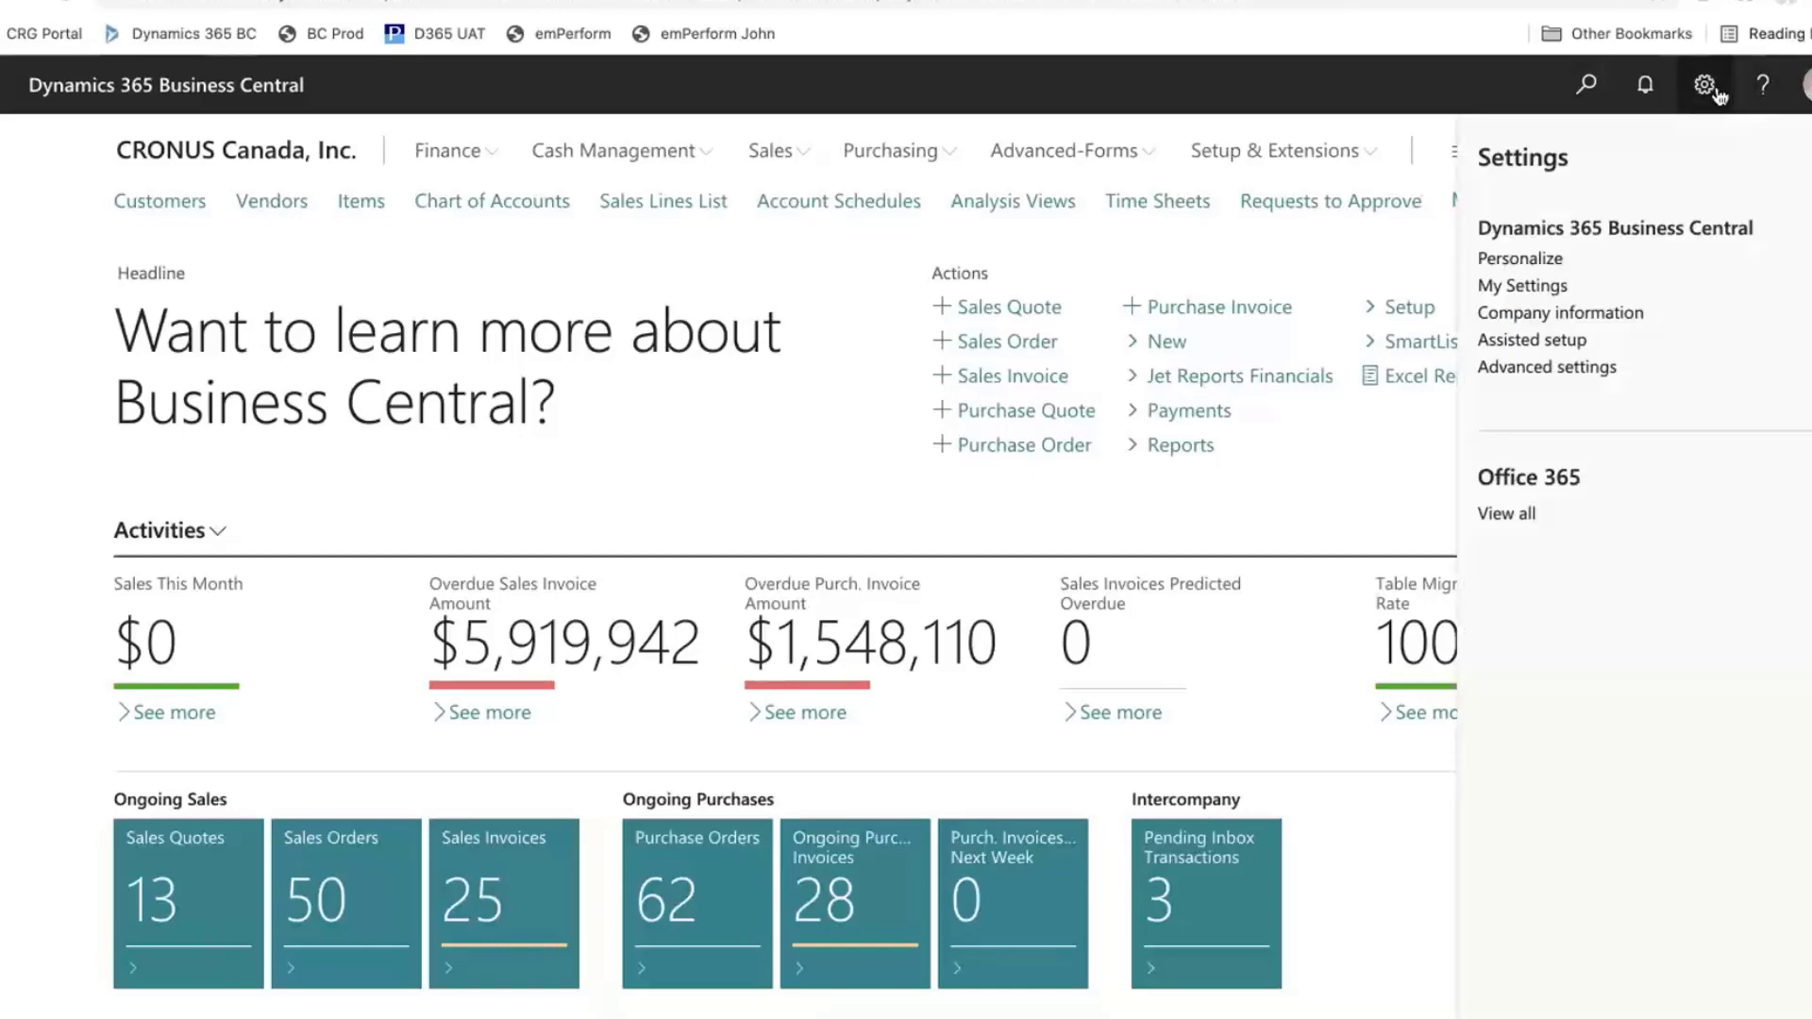
click(1524, 285)
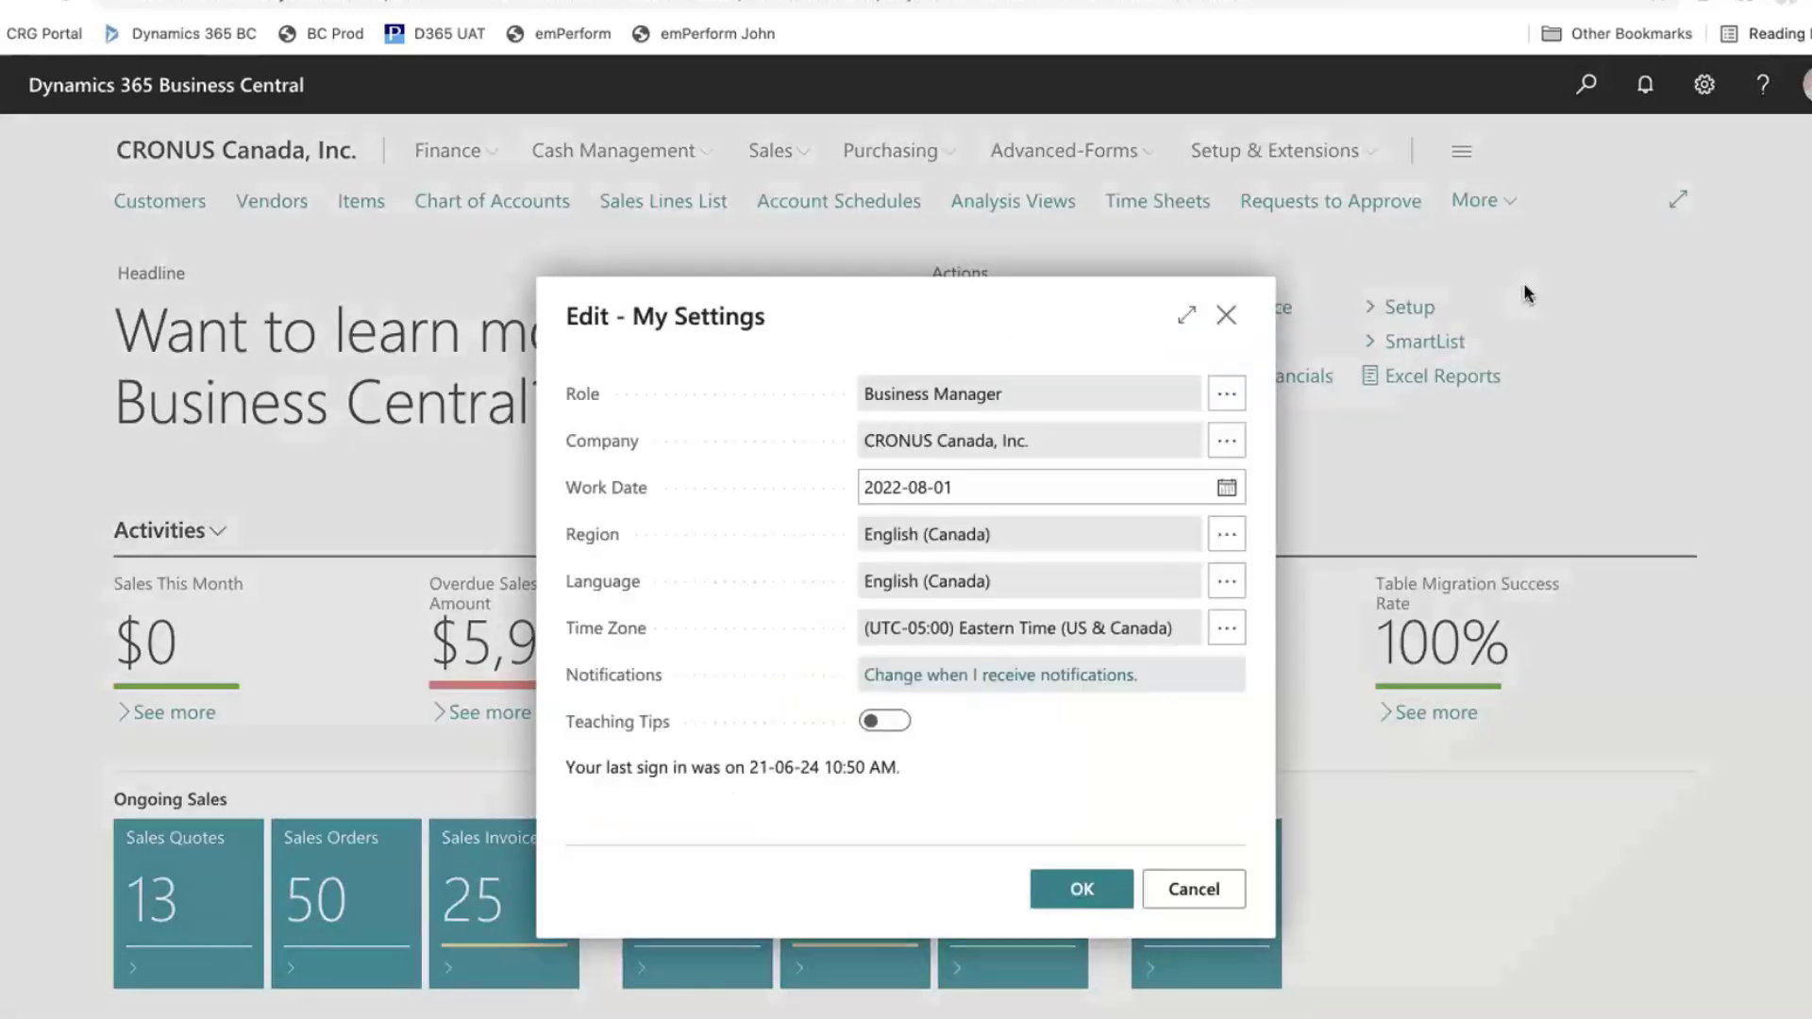
click(1226, 441)
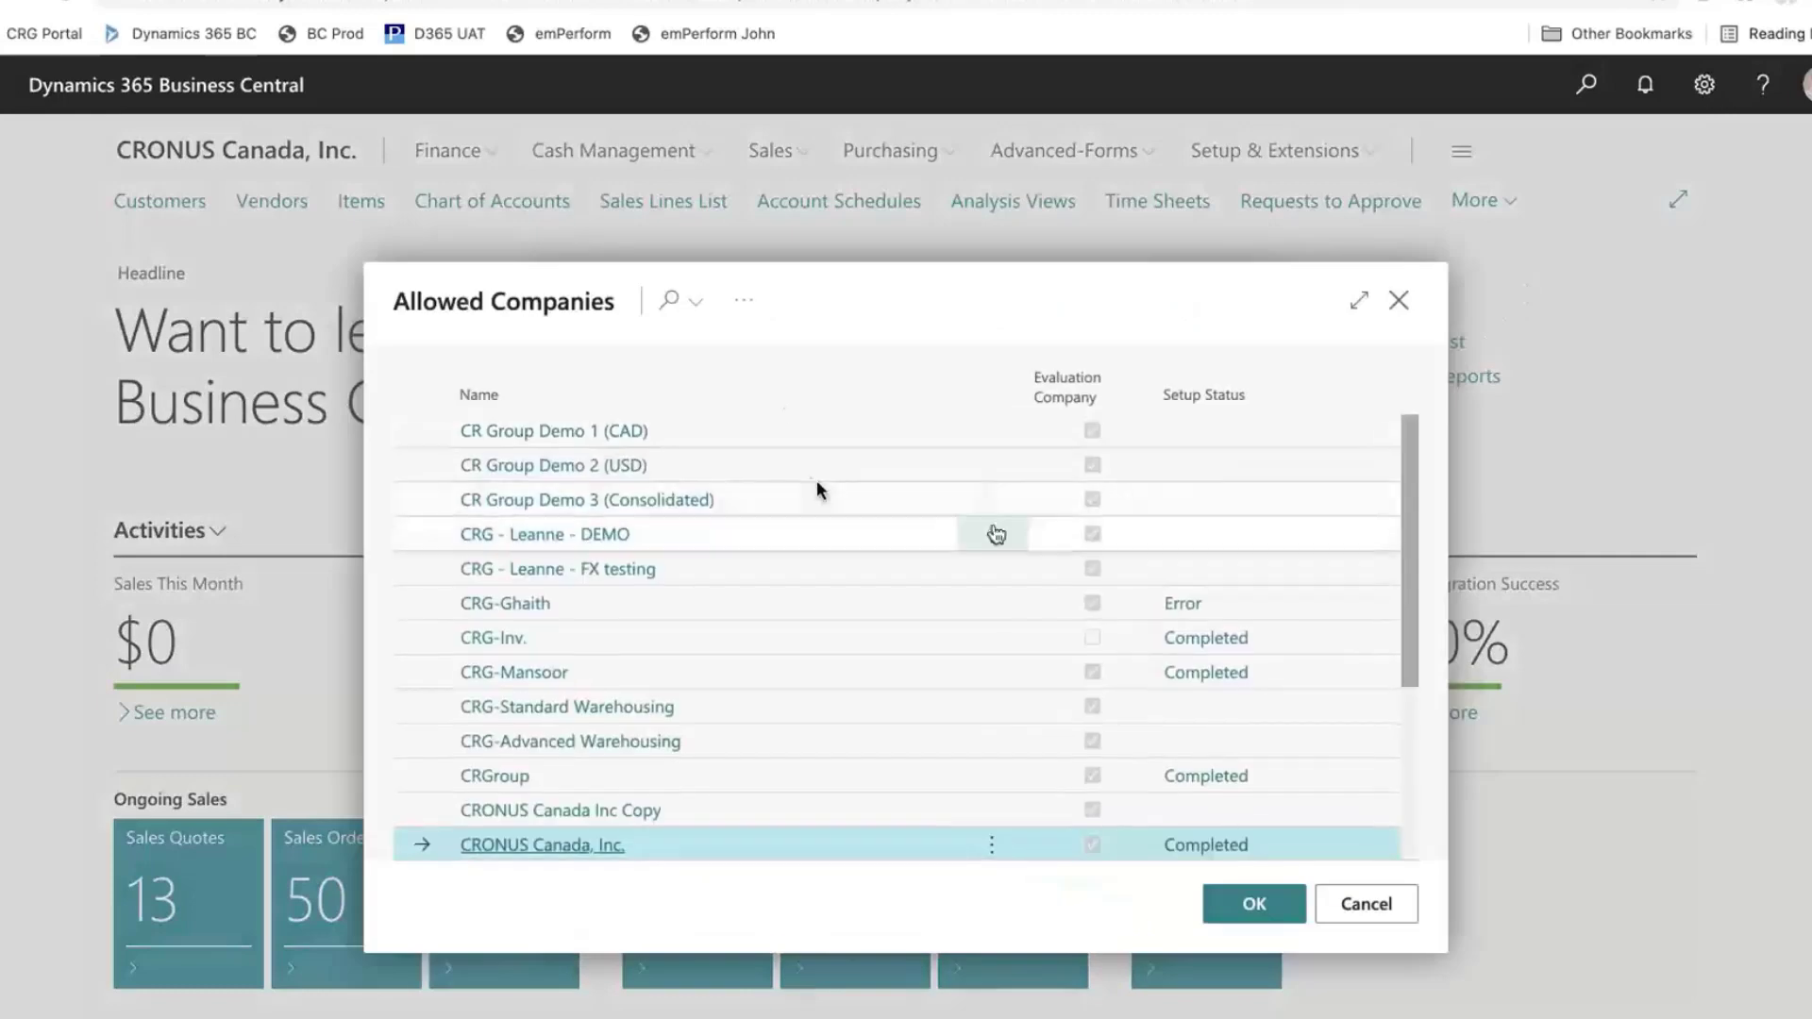
scroll(770, 704, down, 3)
scroll(770, 704, up, 3)
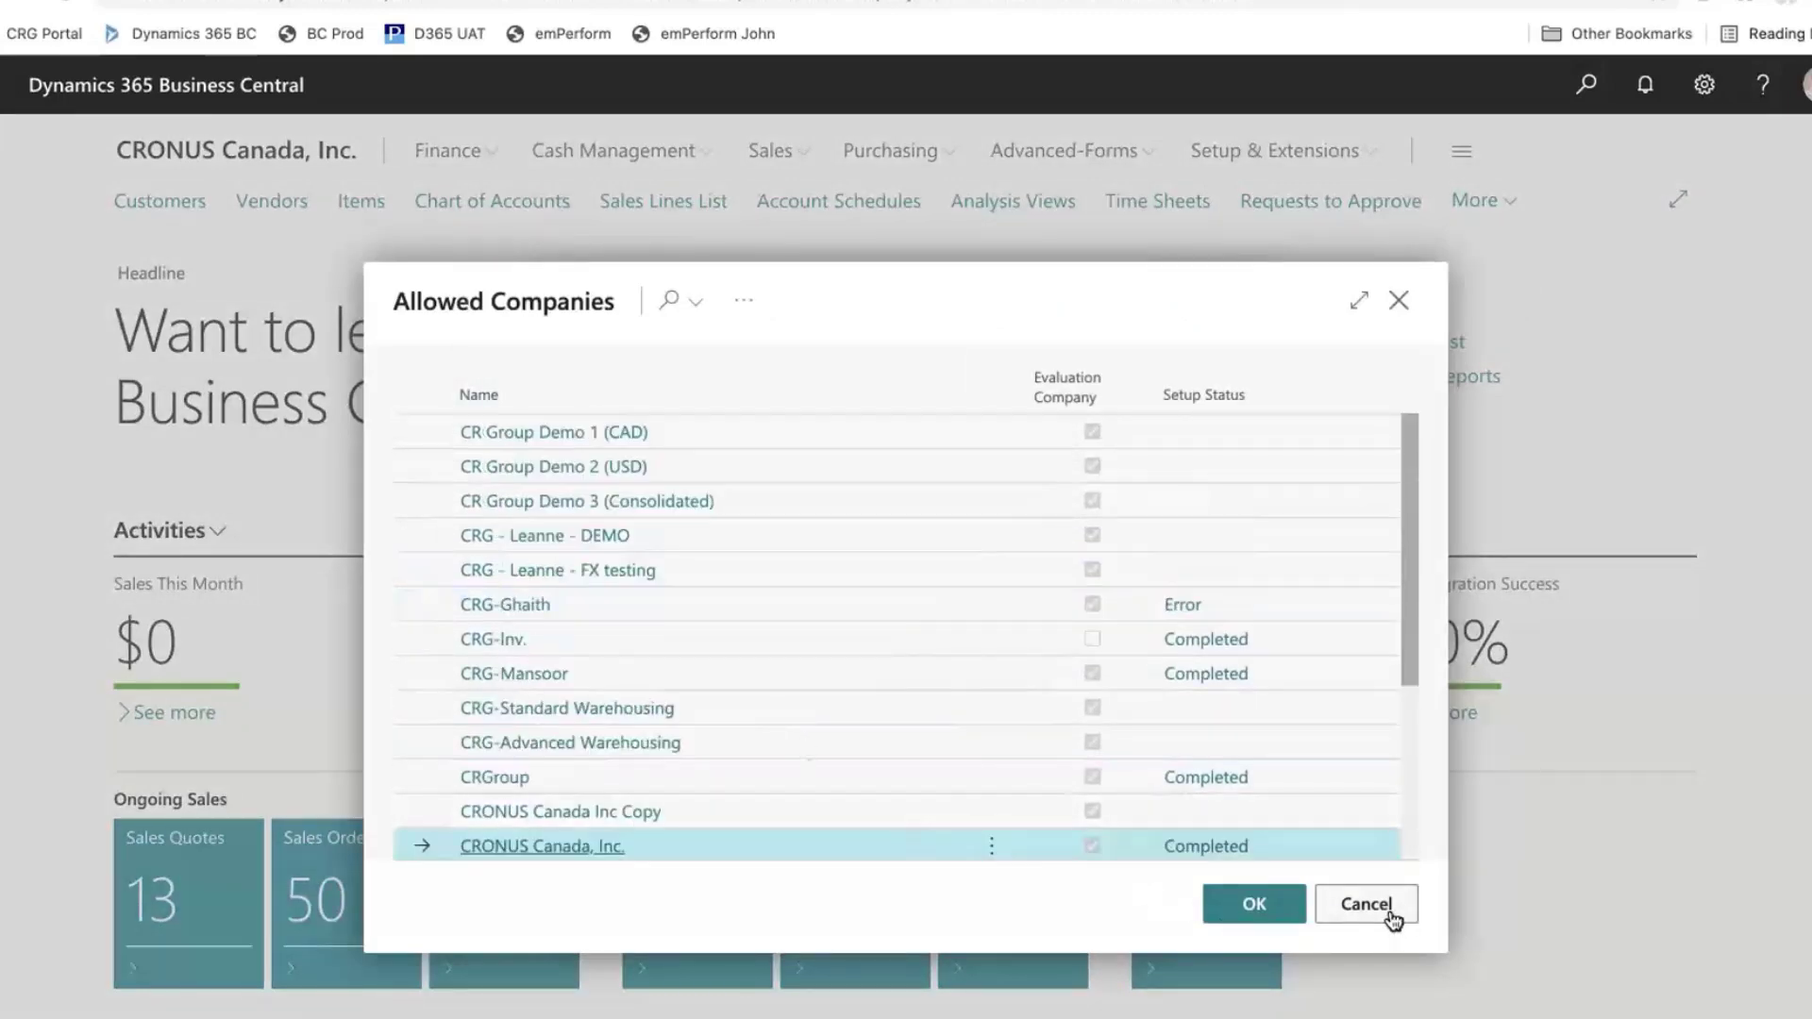
click(1365, 904)
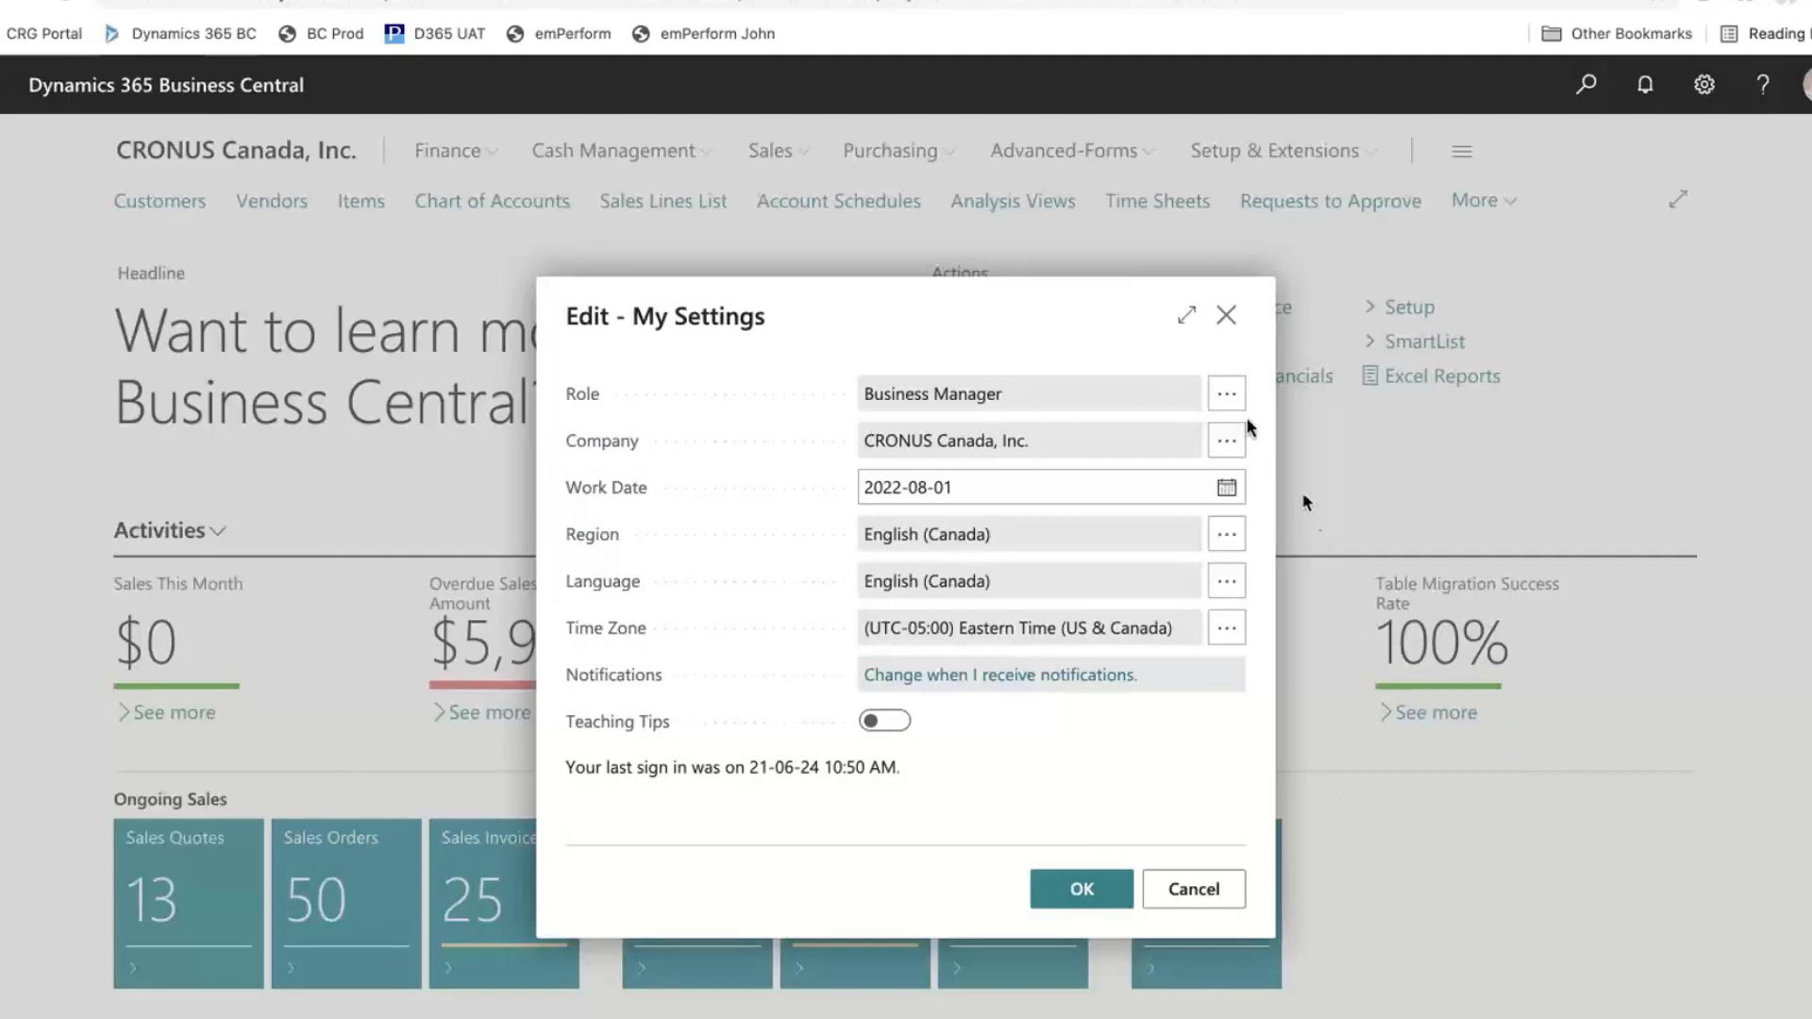
Step: Review the roles available in My Settings and close the settings without saving changes
click(1227, 394)
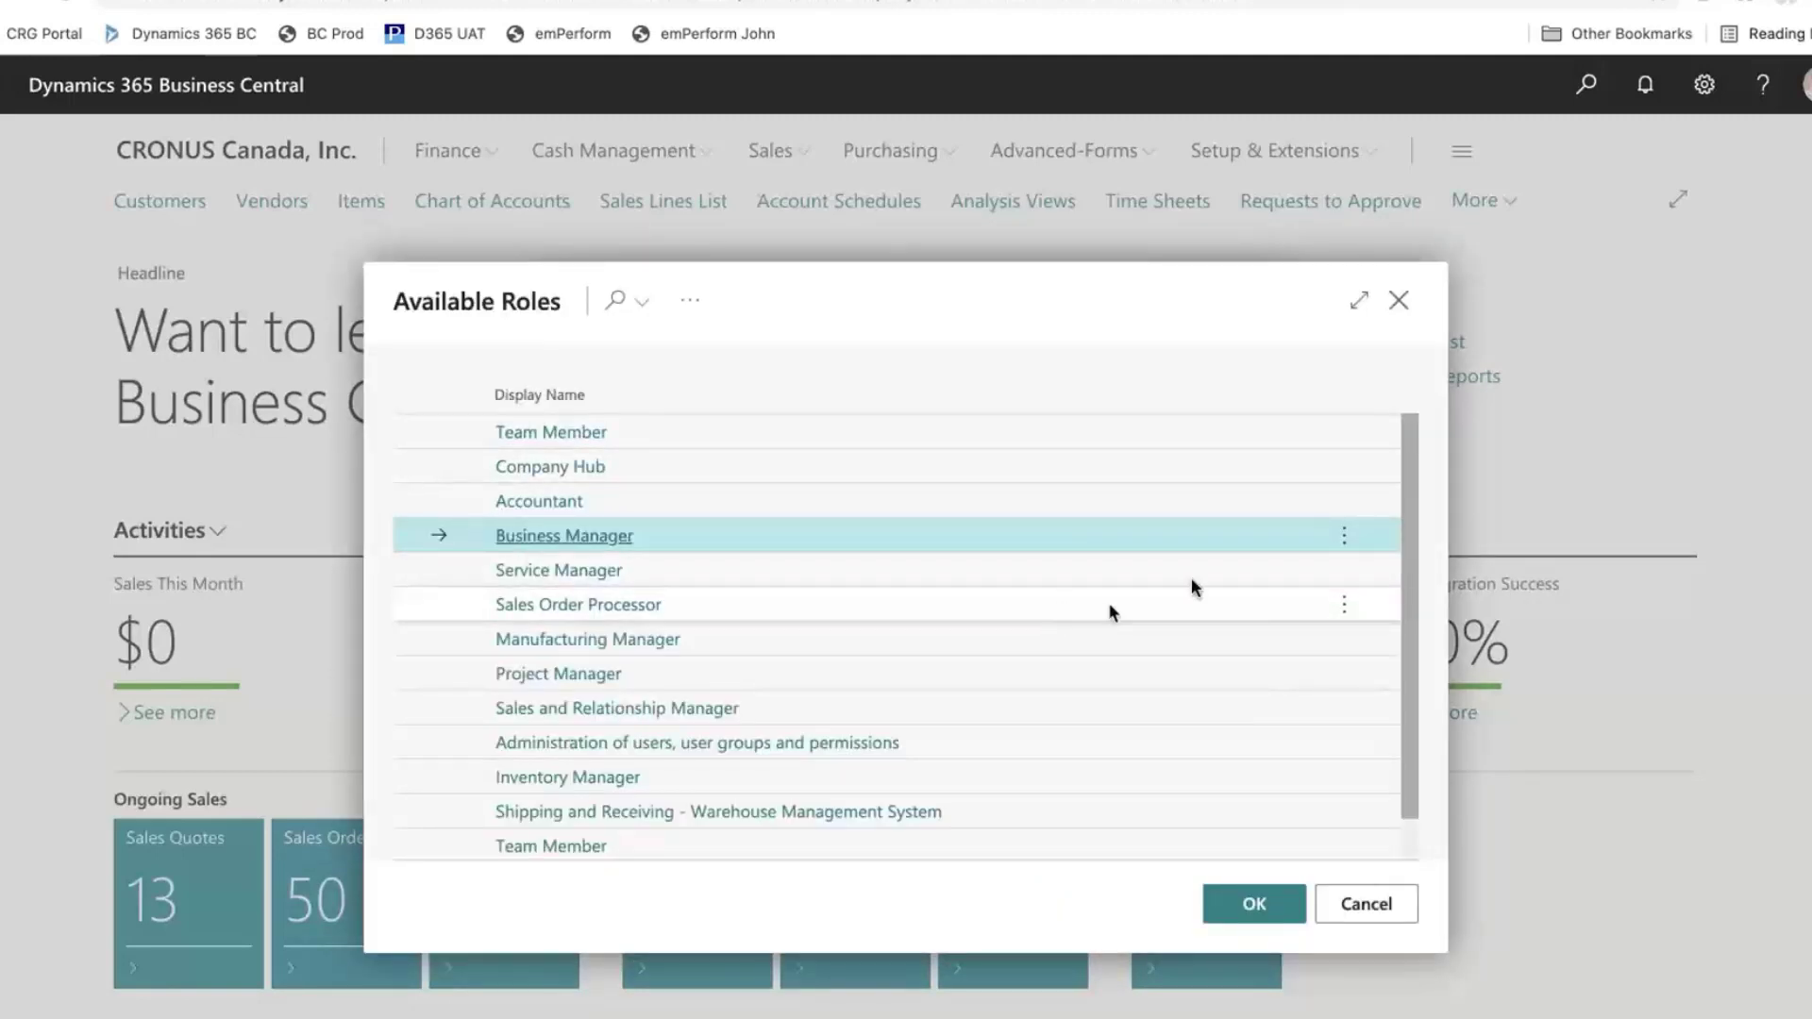
click(1400, 311)
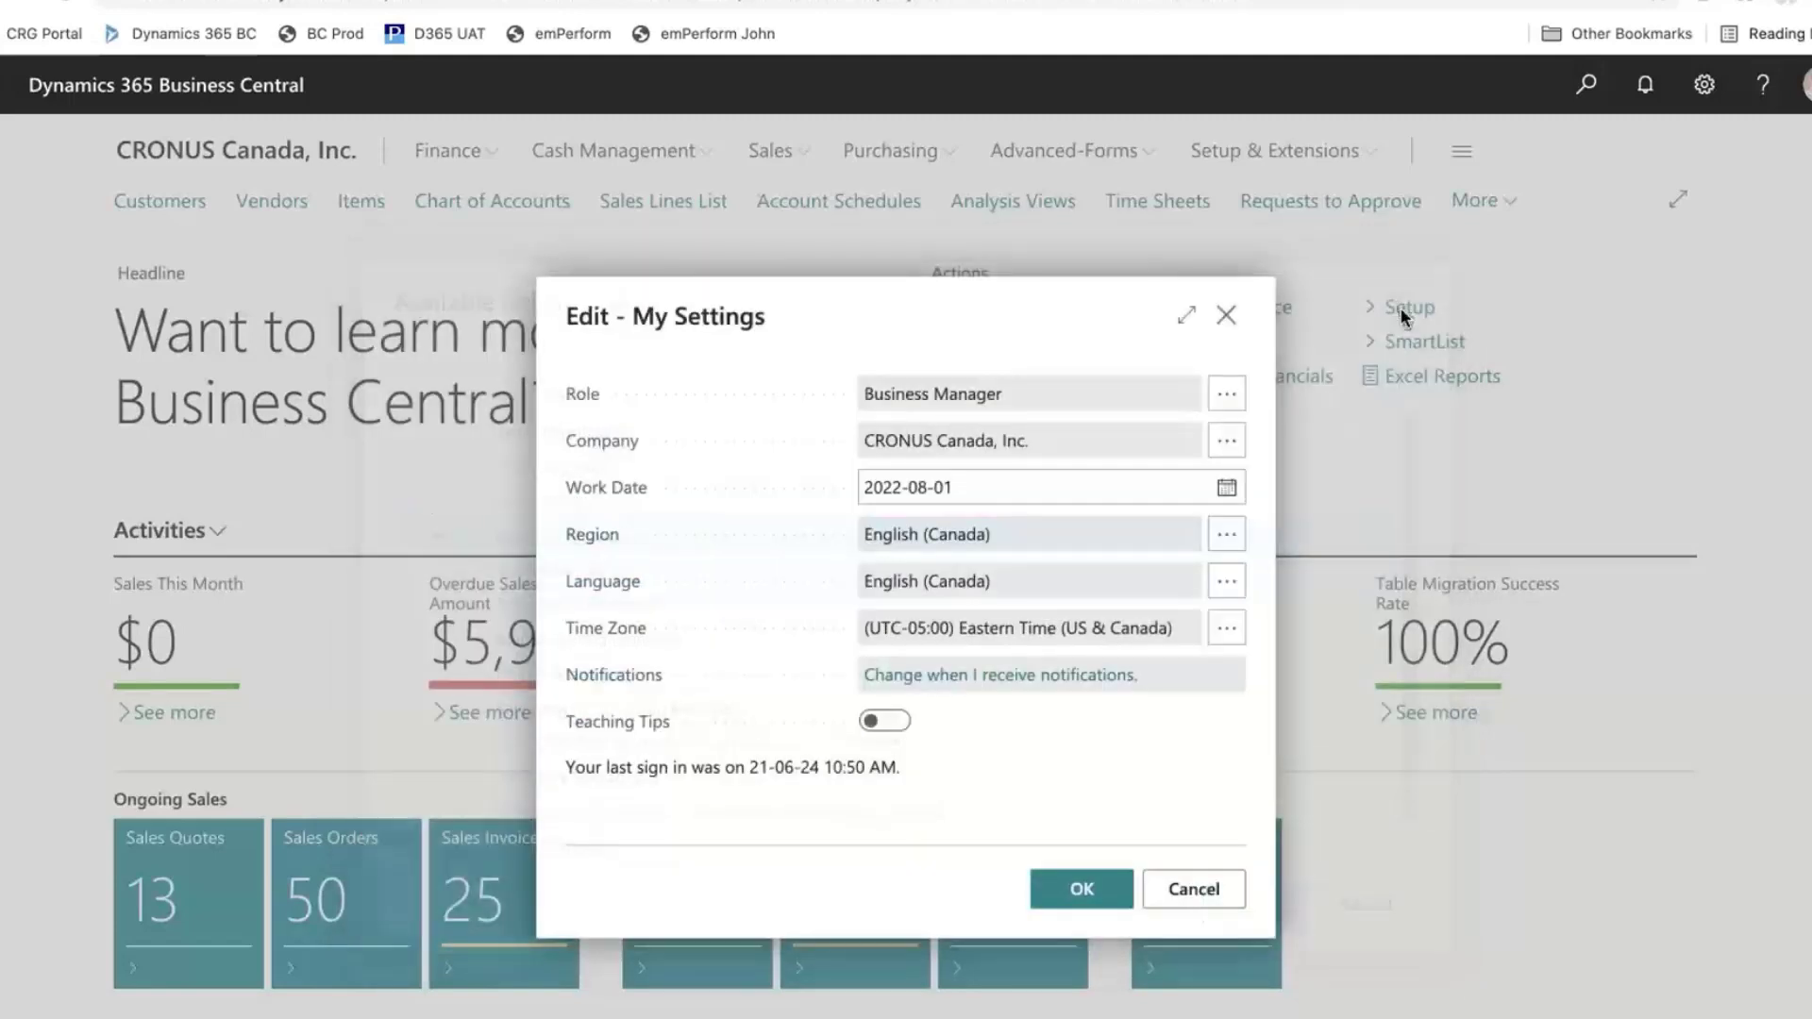
click(1210, 902)
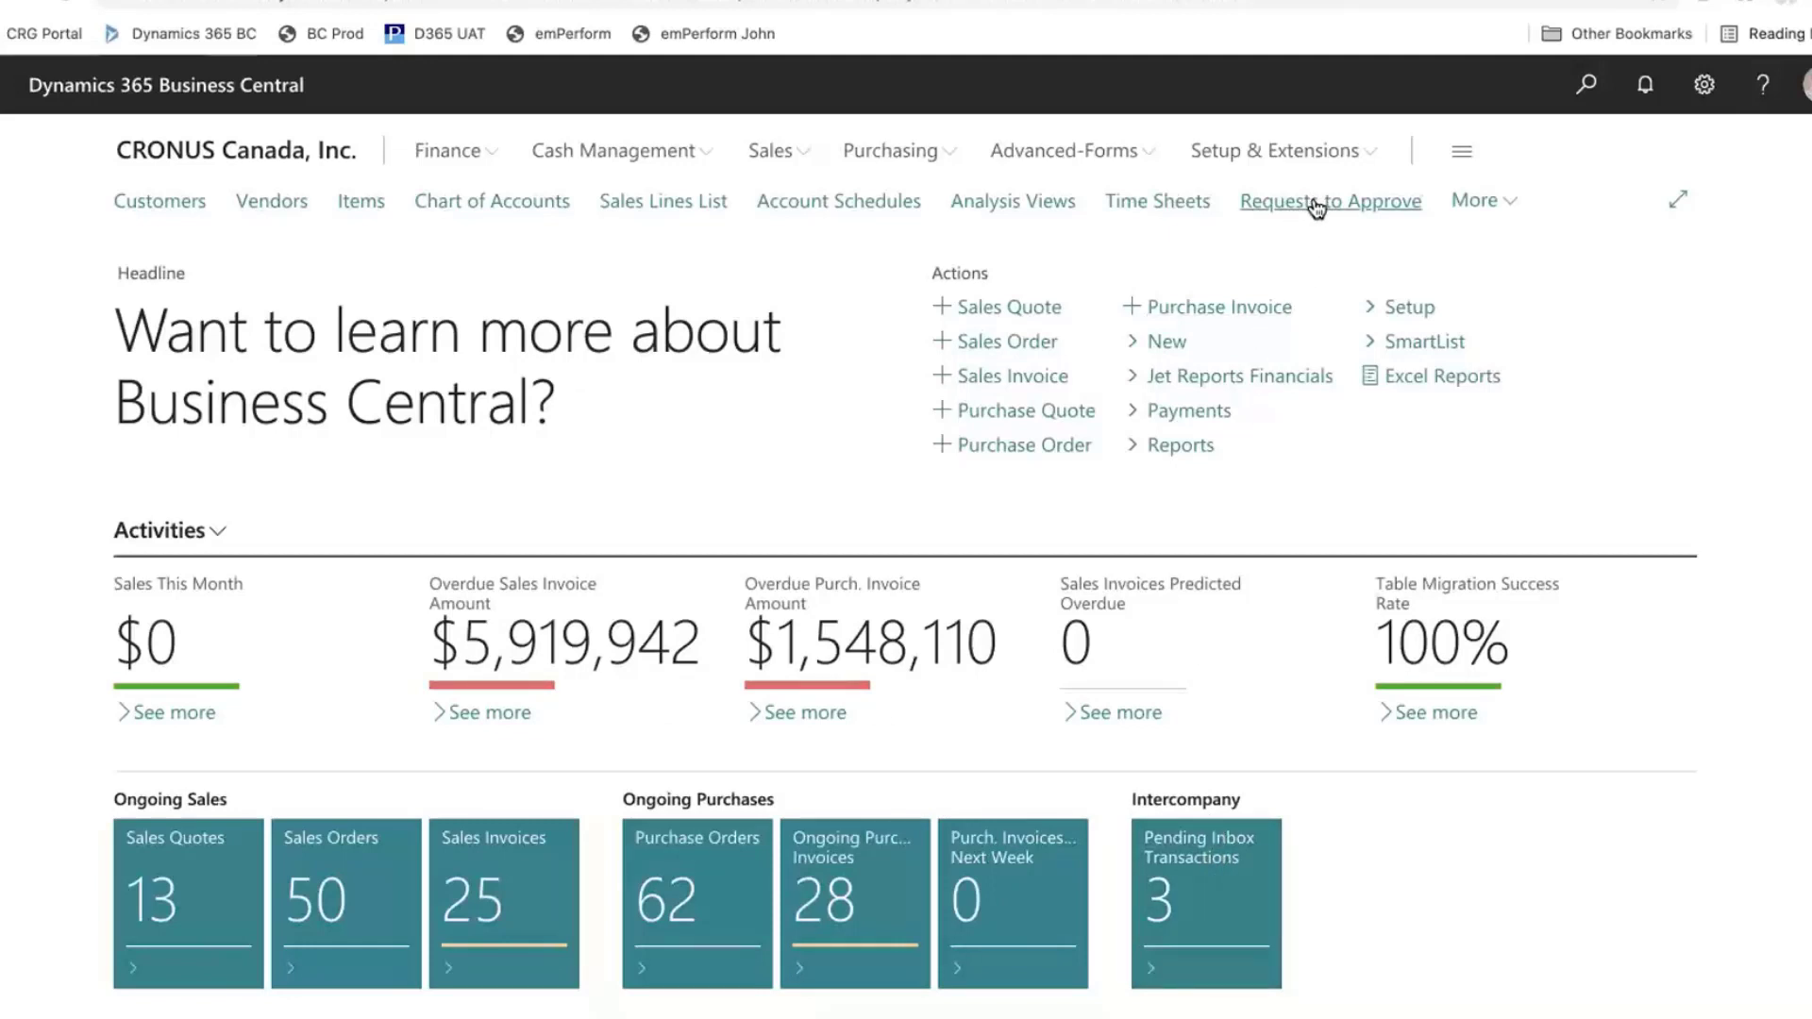
Step: Search for "web services", open the Web Services list, and expand it to full-page width
click(1610, 68)
text(webservices)
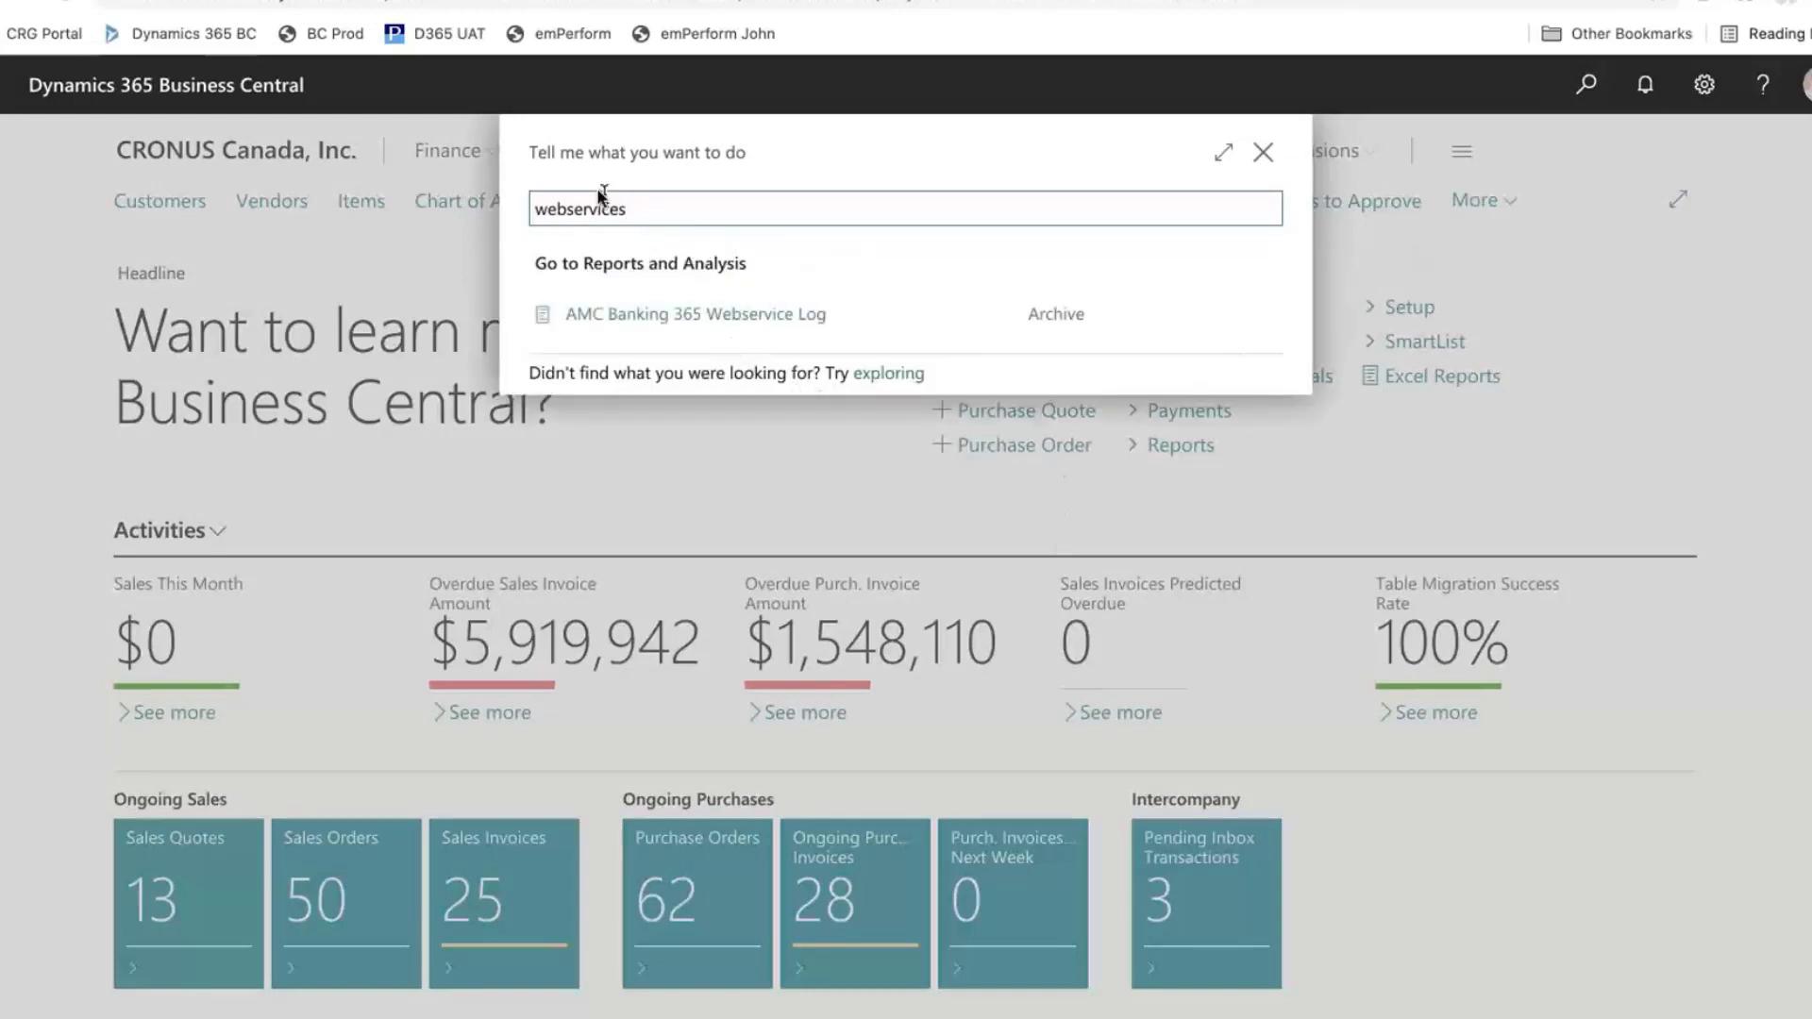
click(571, 208)
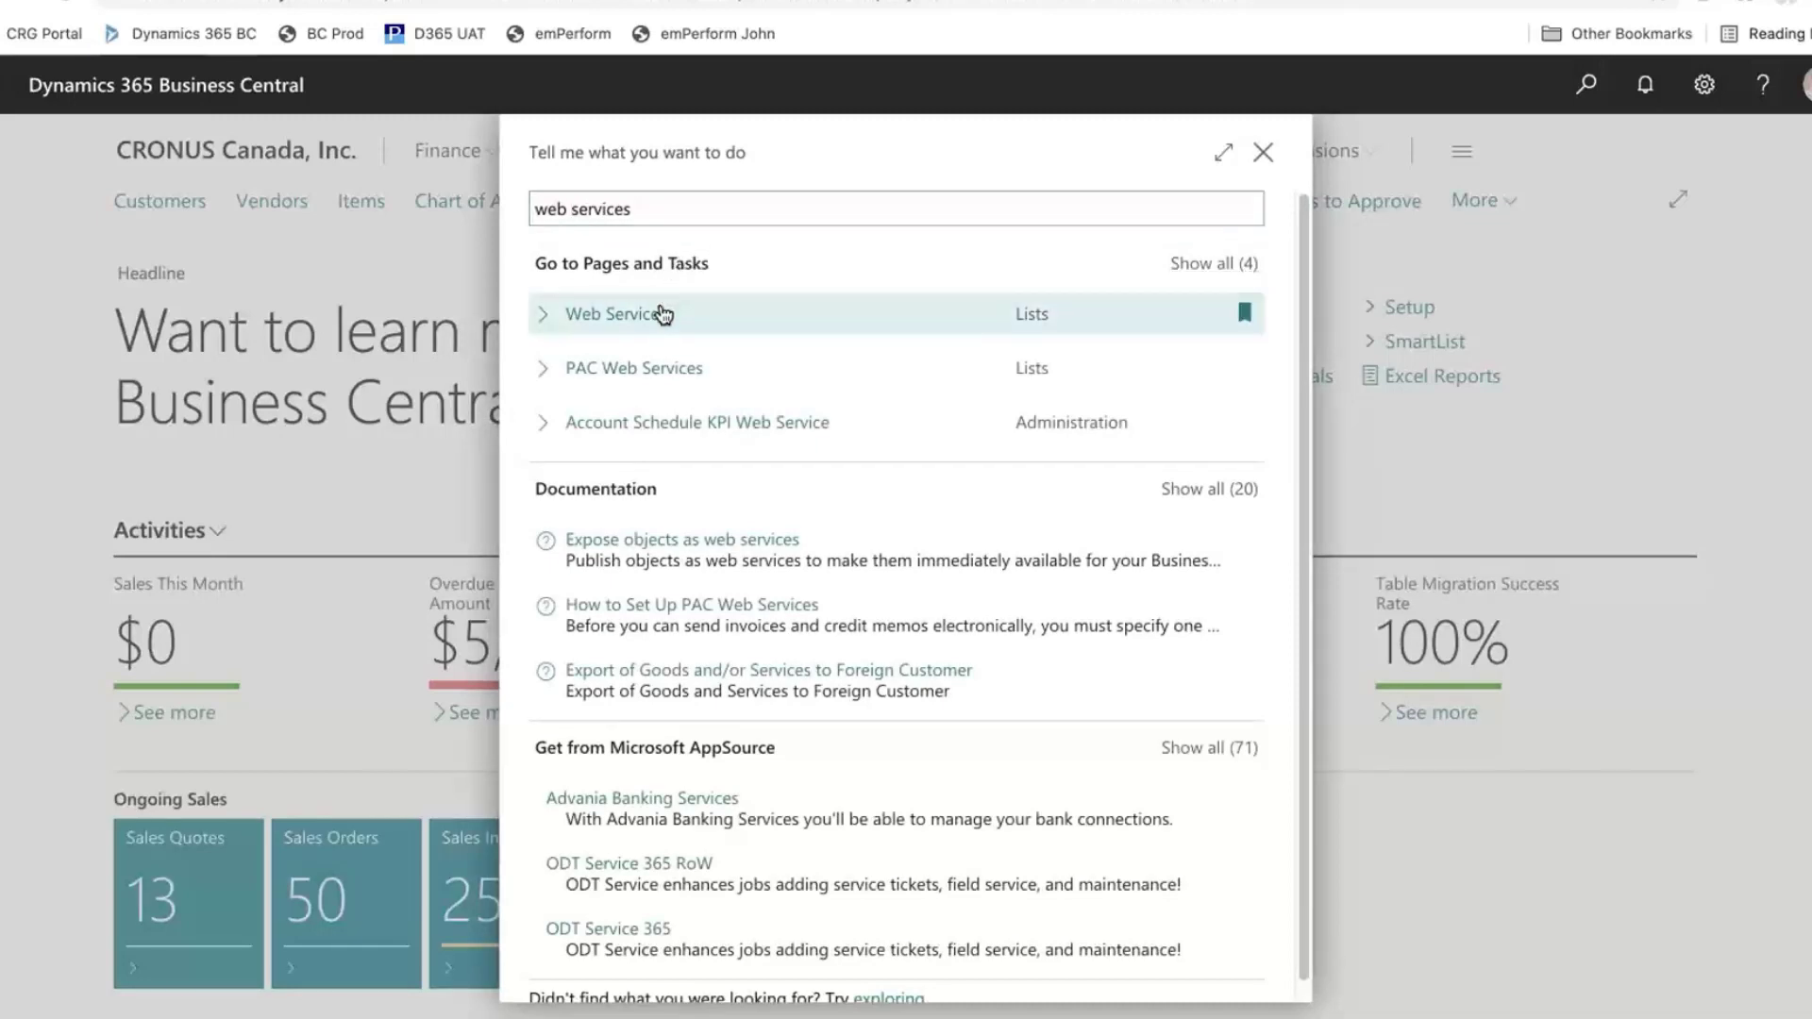
click(664, 315)
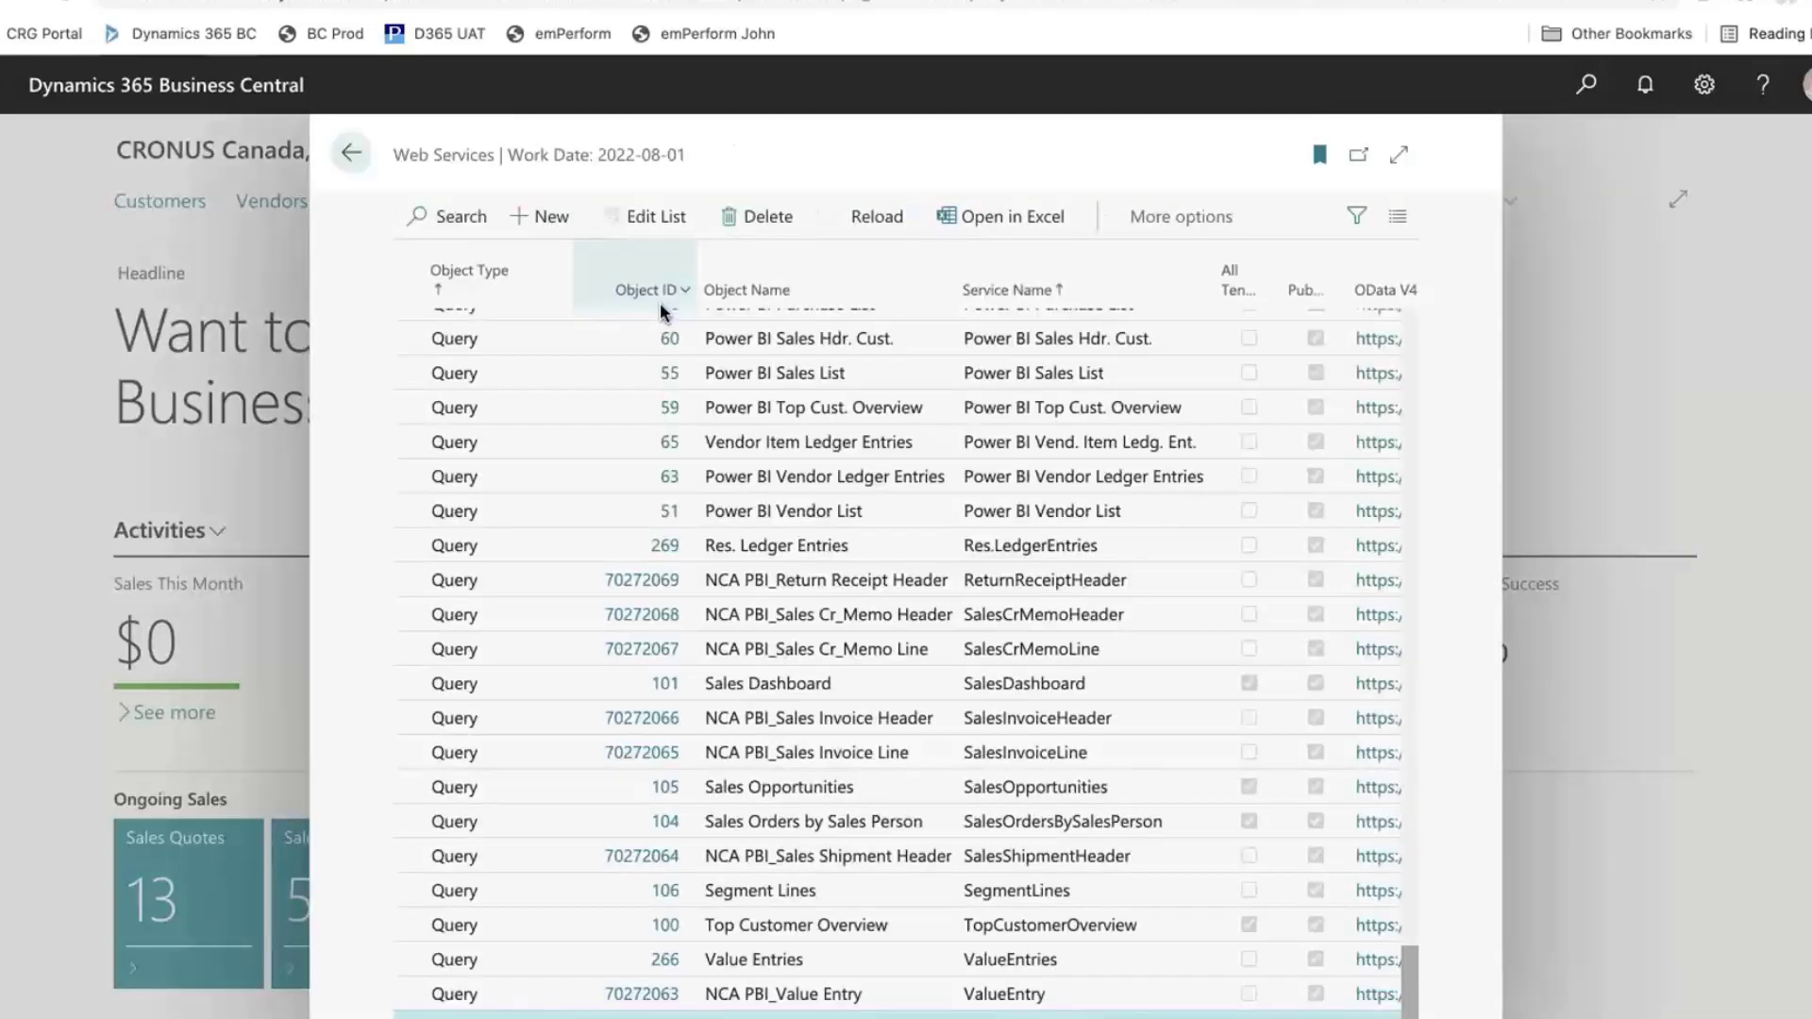
click(1381, 176)
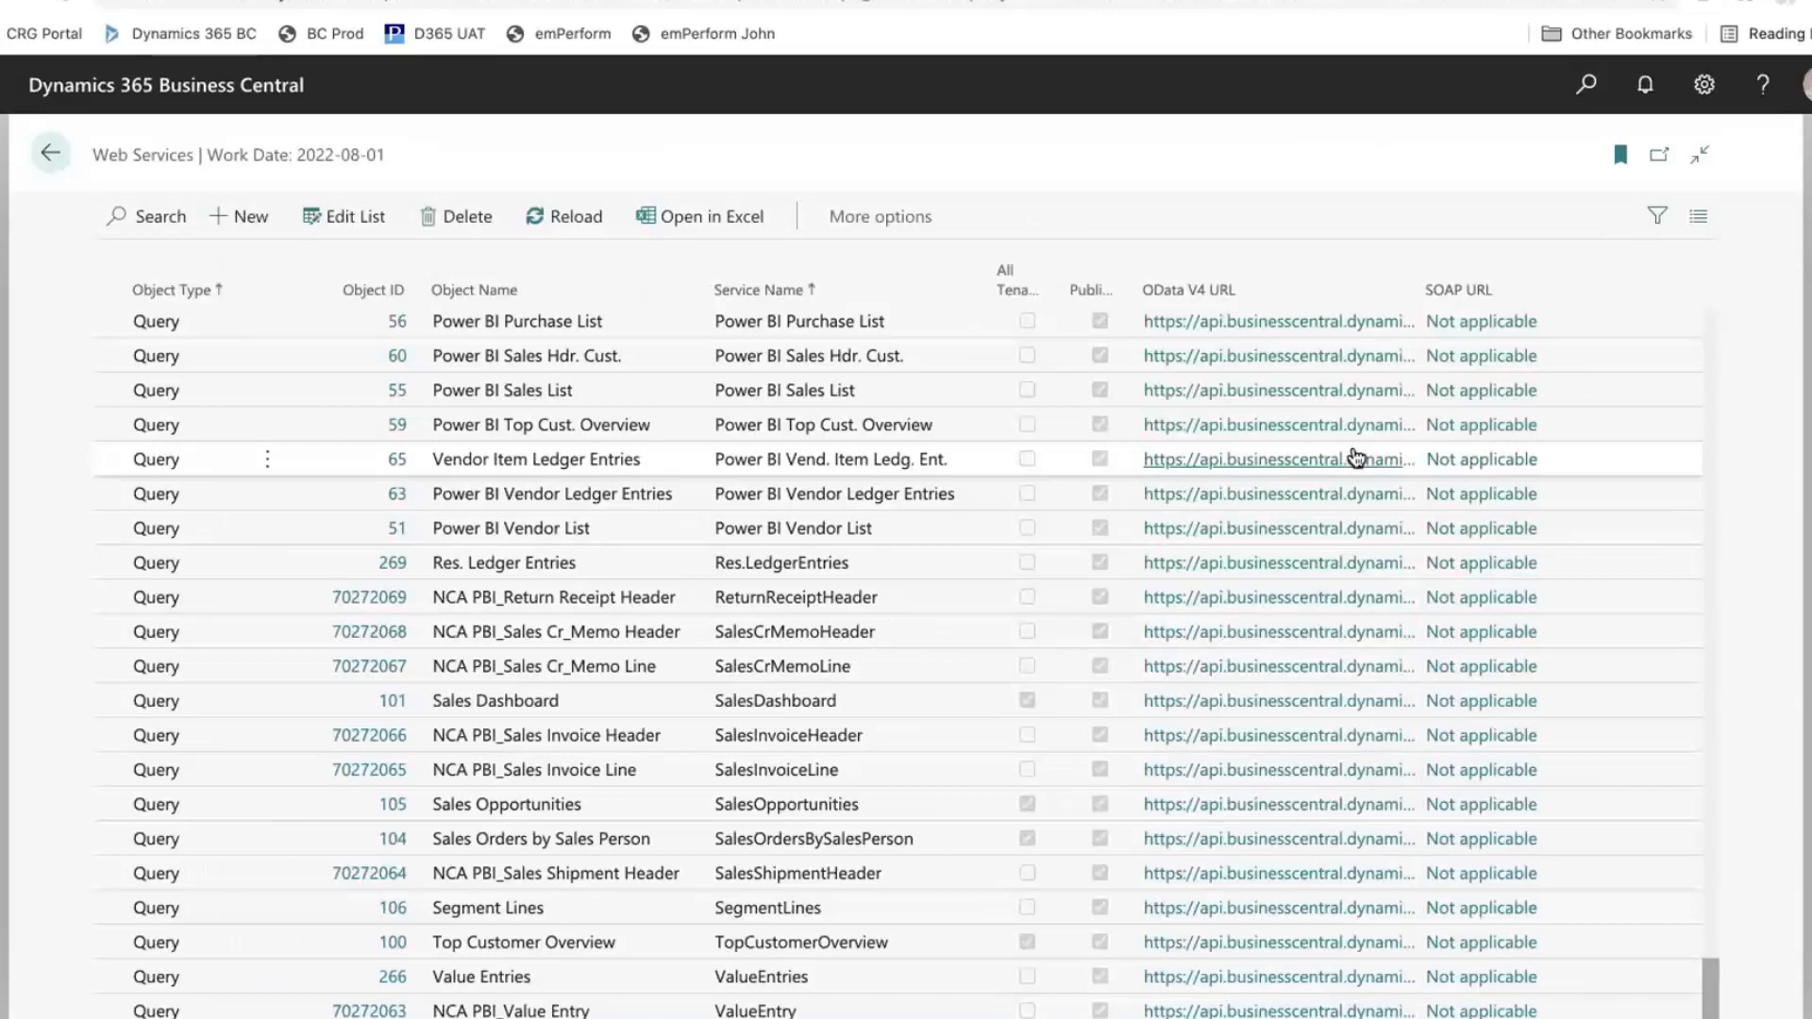
Step: Start creating a data set from the Web Services list and advance past the Reporting Data Setup welcome page
scroll(1358, 456, up, 4)
scroll(1357, 457, up, 4)
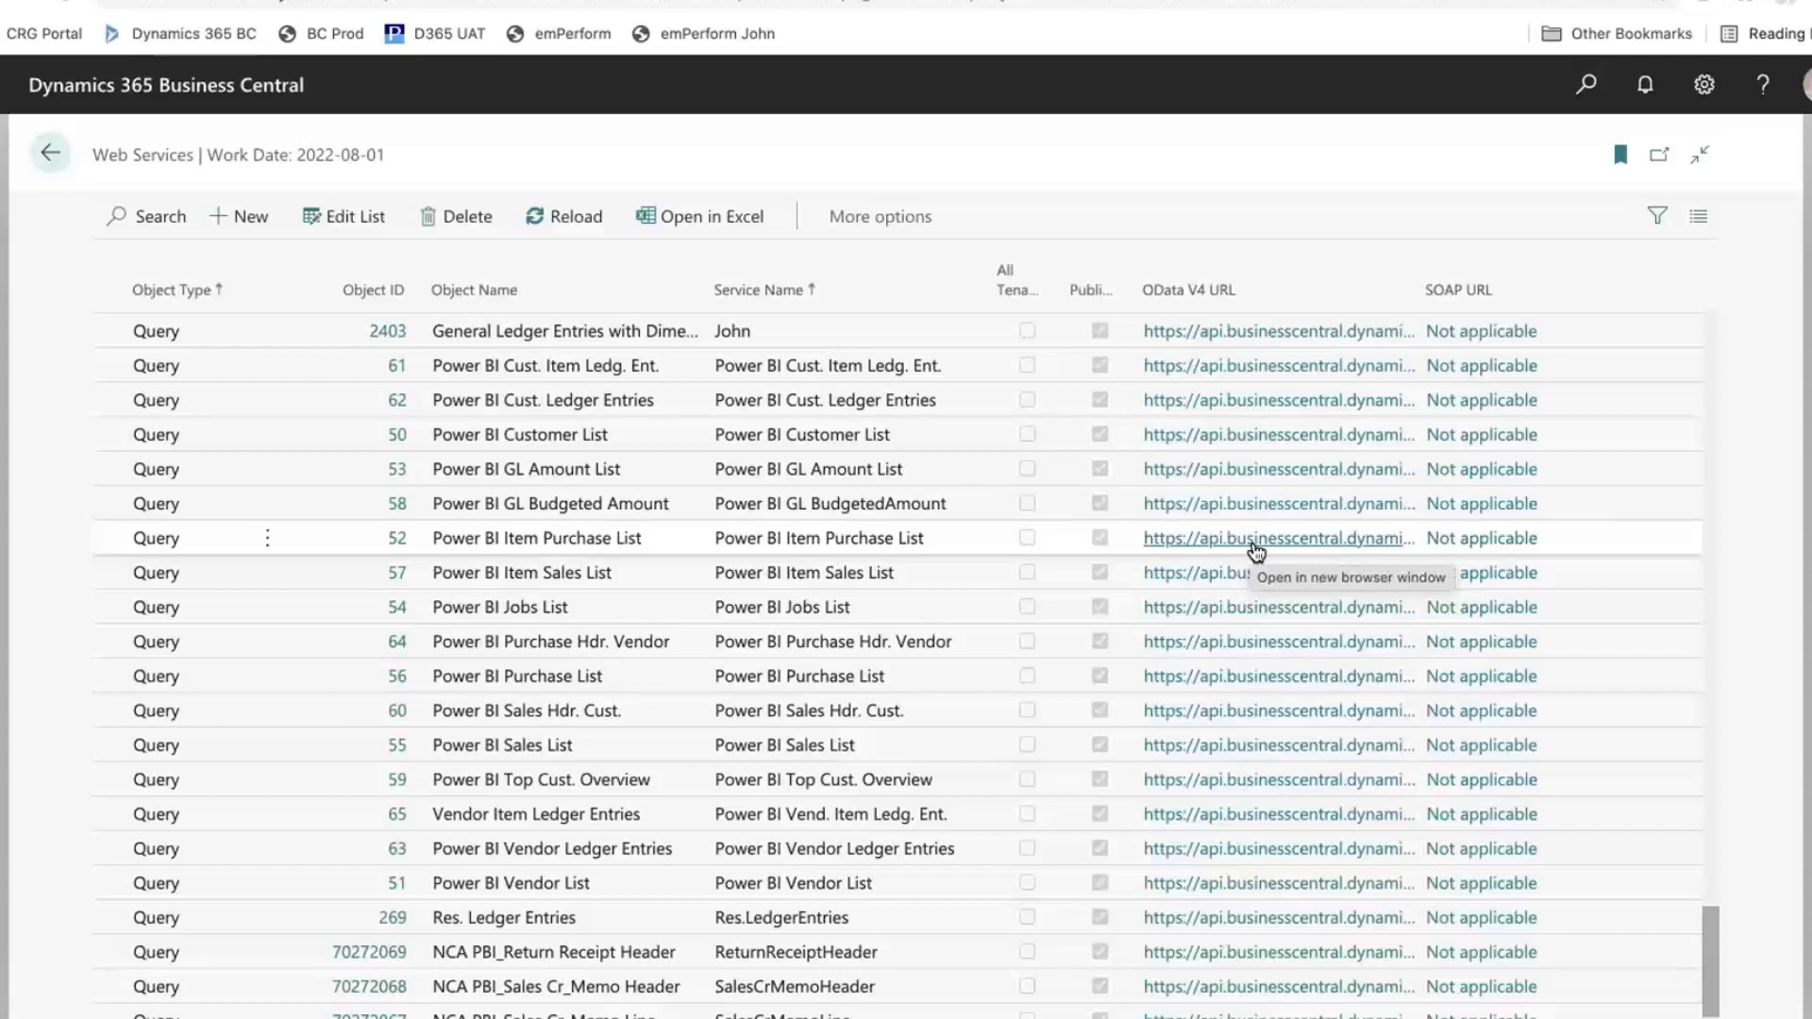
click(923, 220)
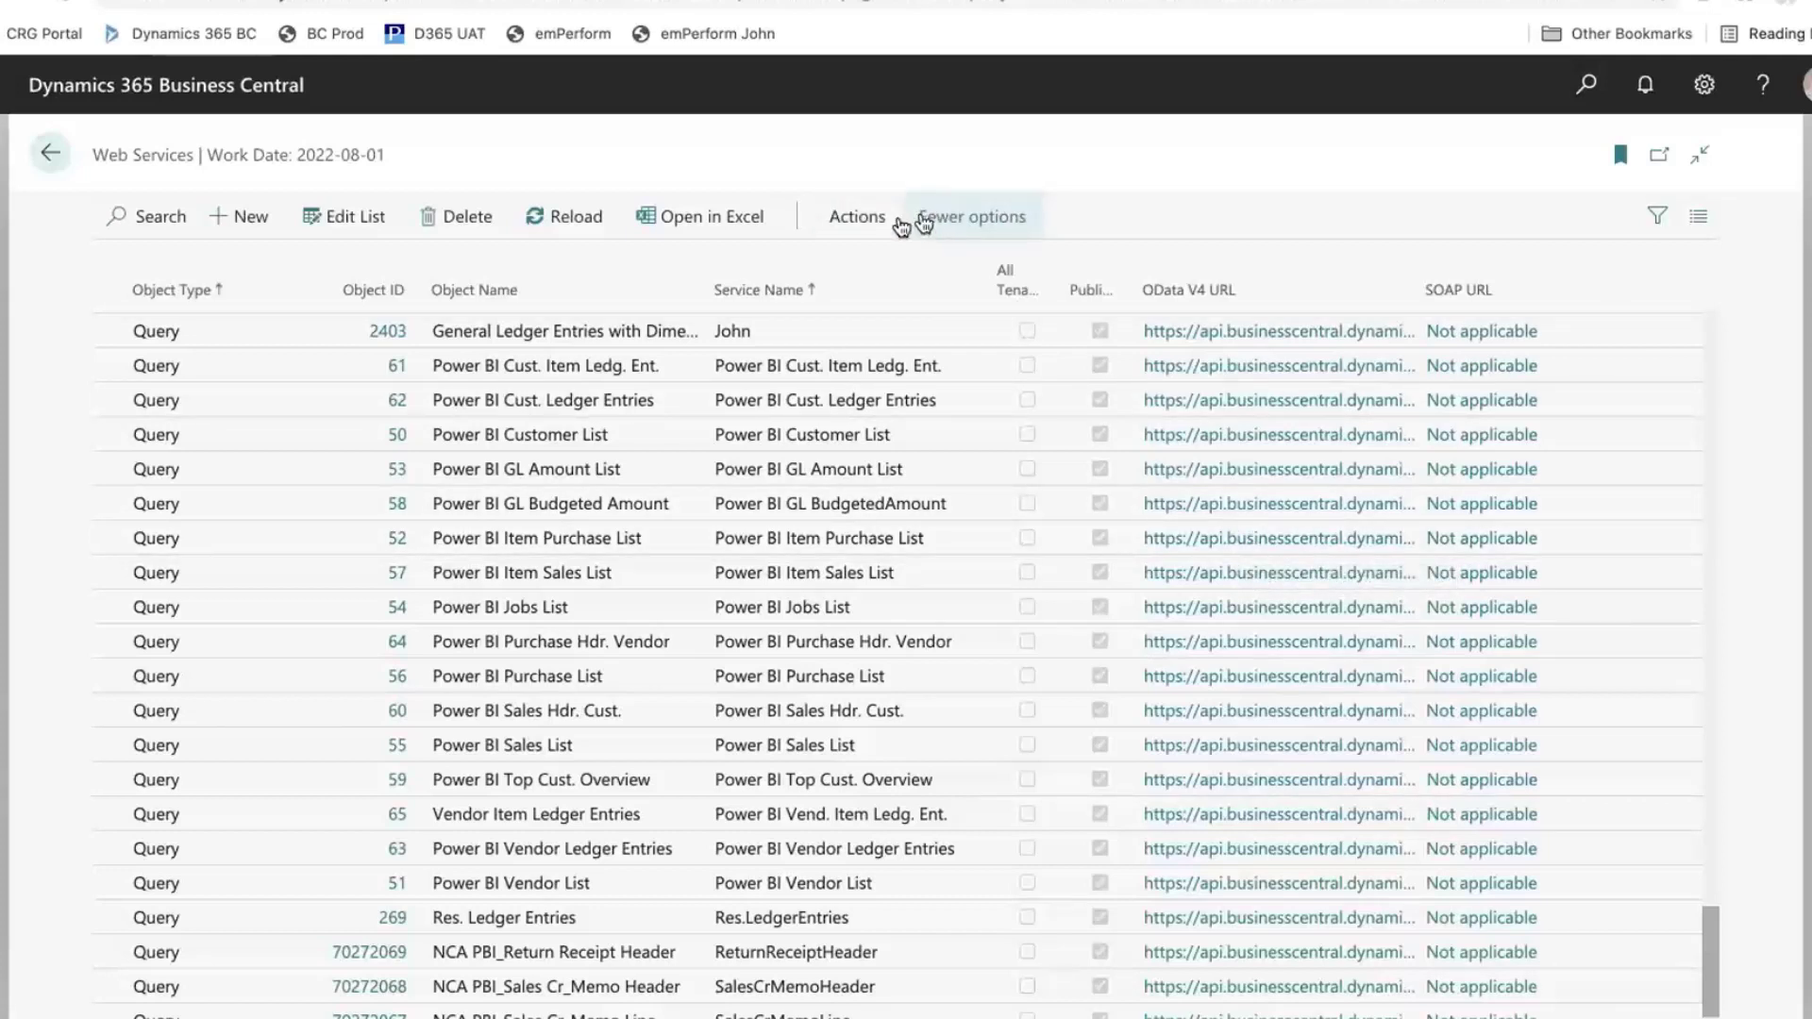
click(867, 219)
click(241, 271)
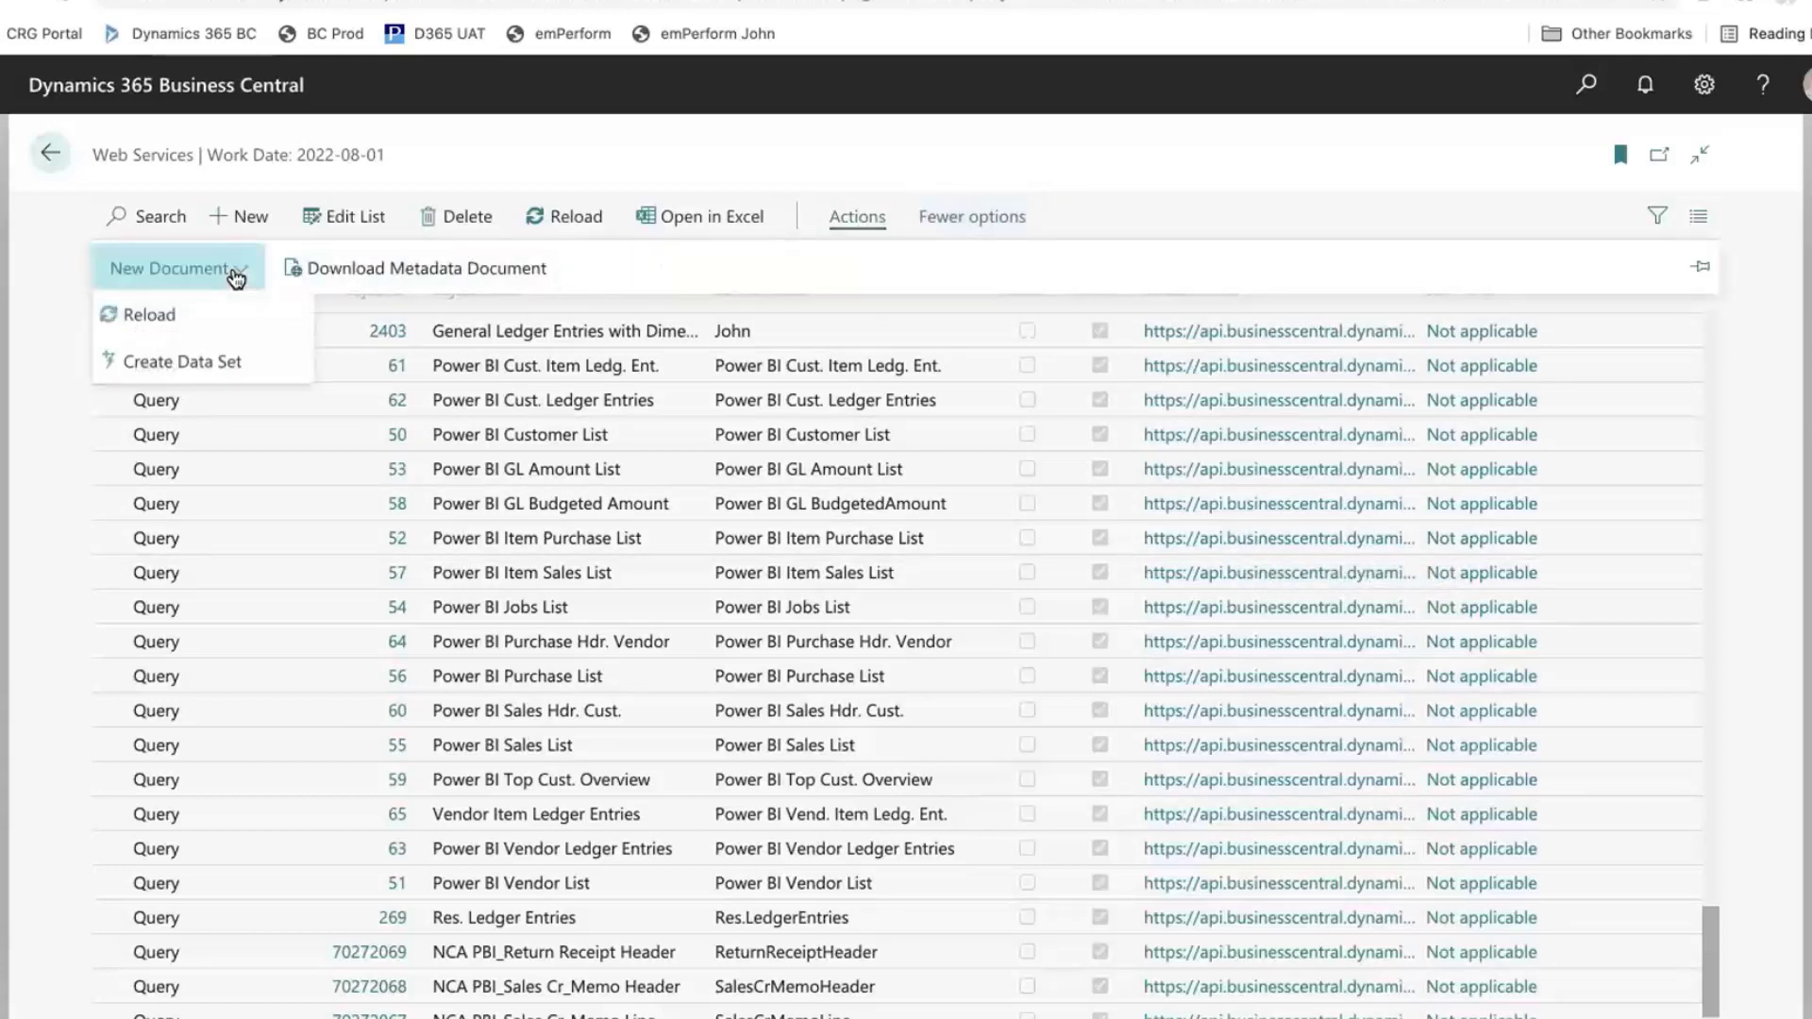
click(243, 368)
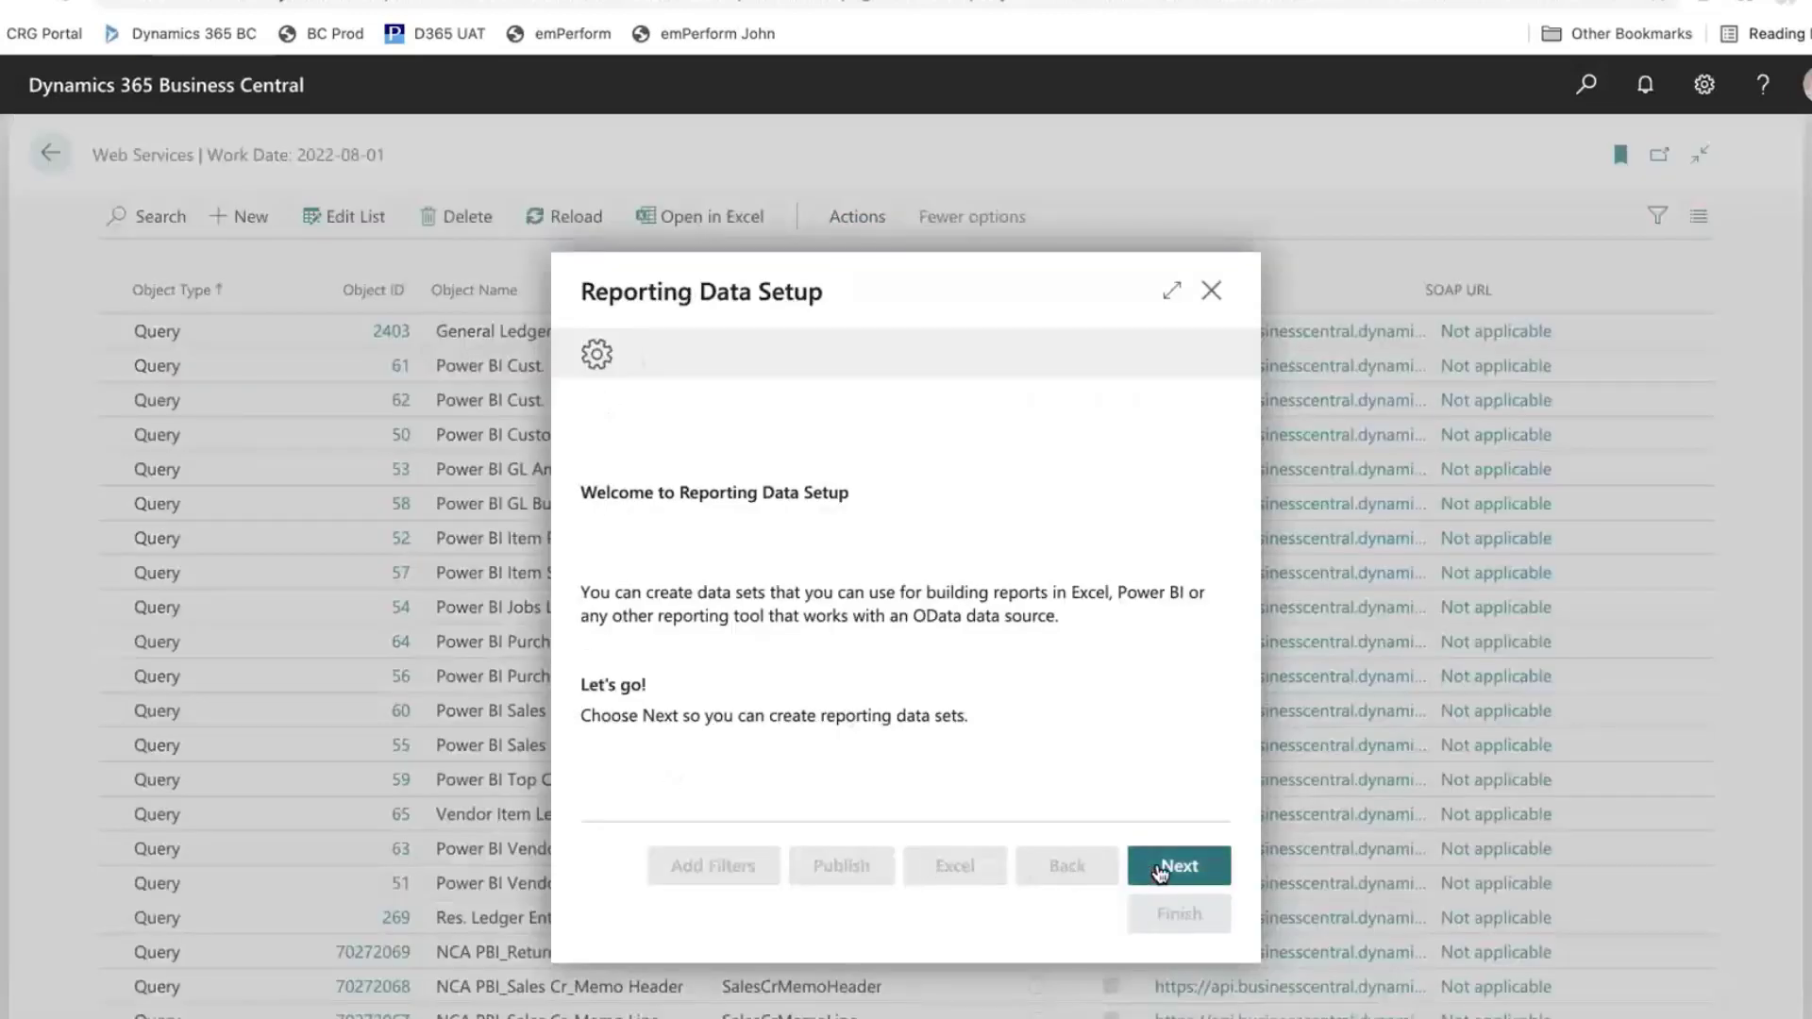
click(1161, 868)
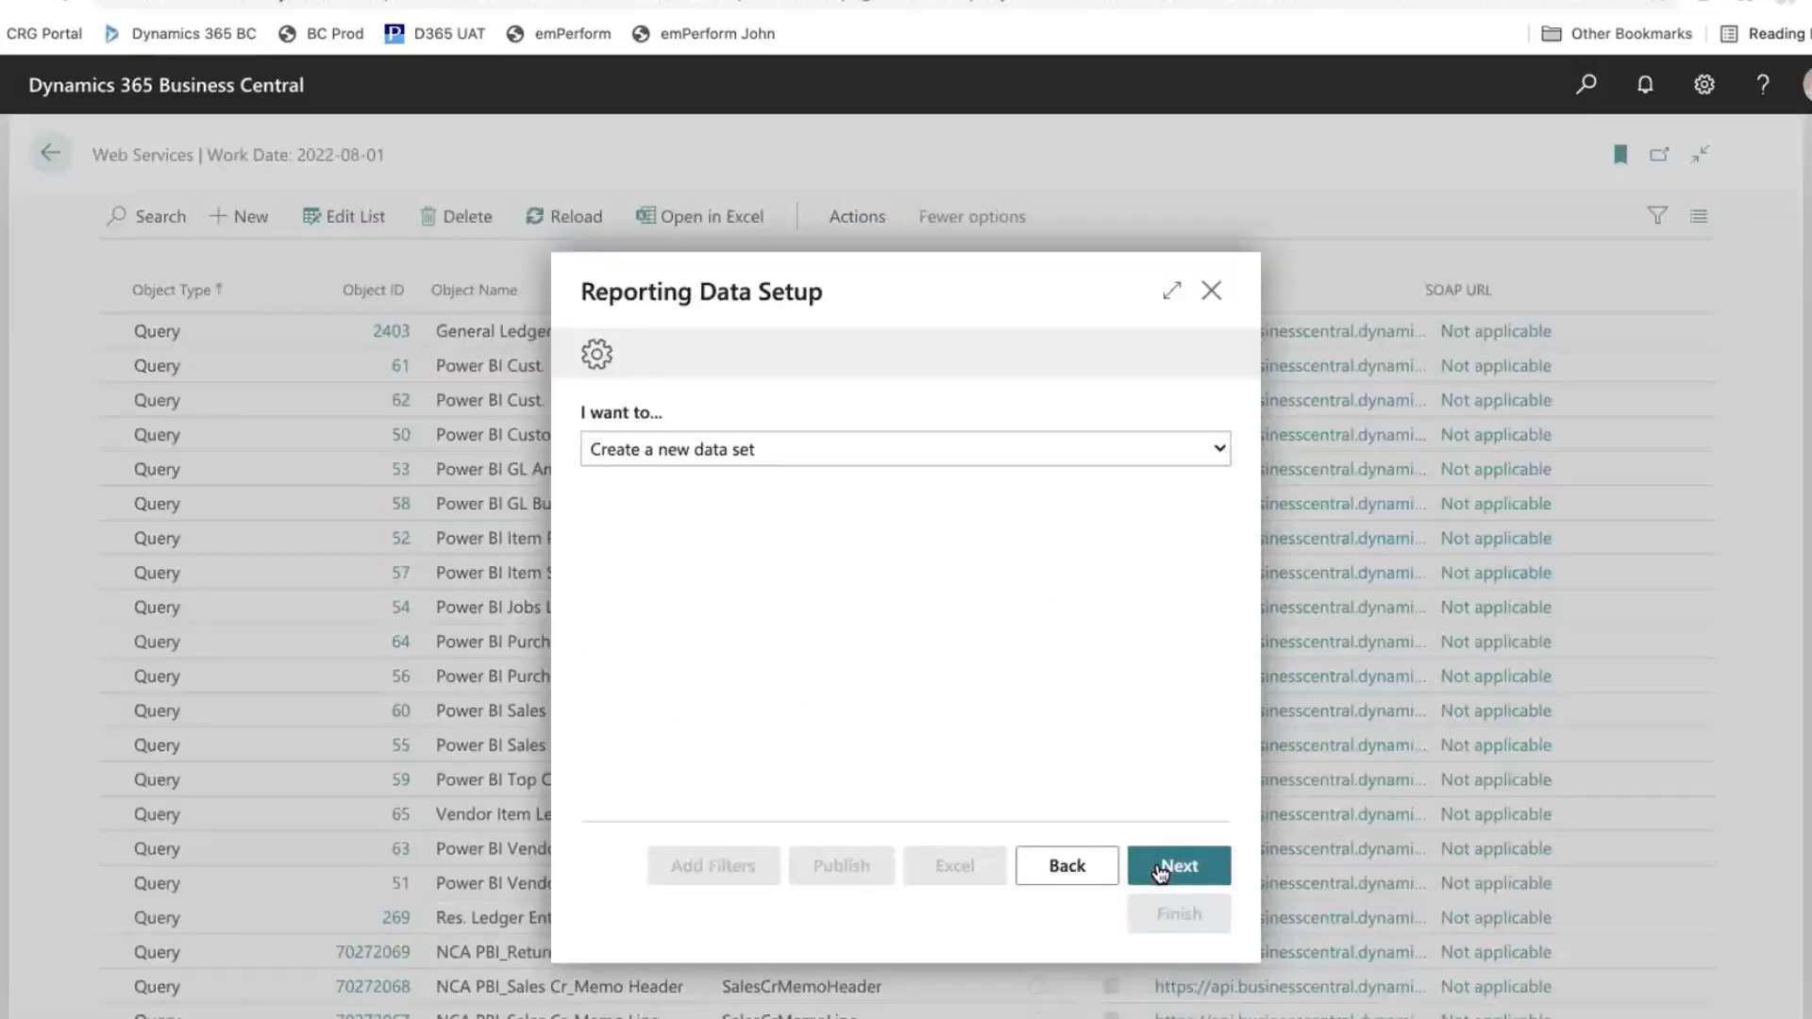
Step: Try to define a new data set named with a person's first name, using the Payment Terms page (ID 4) as data source
click(1061, 453)
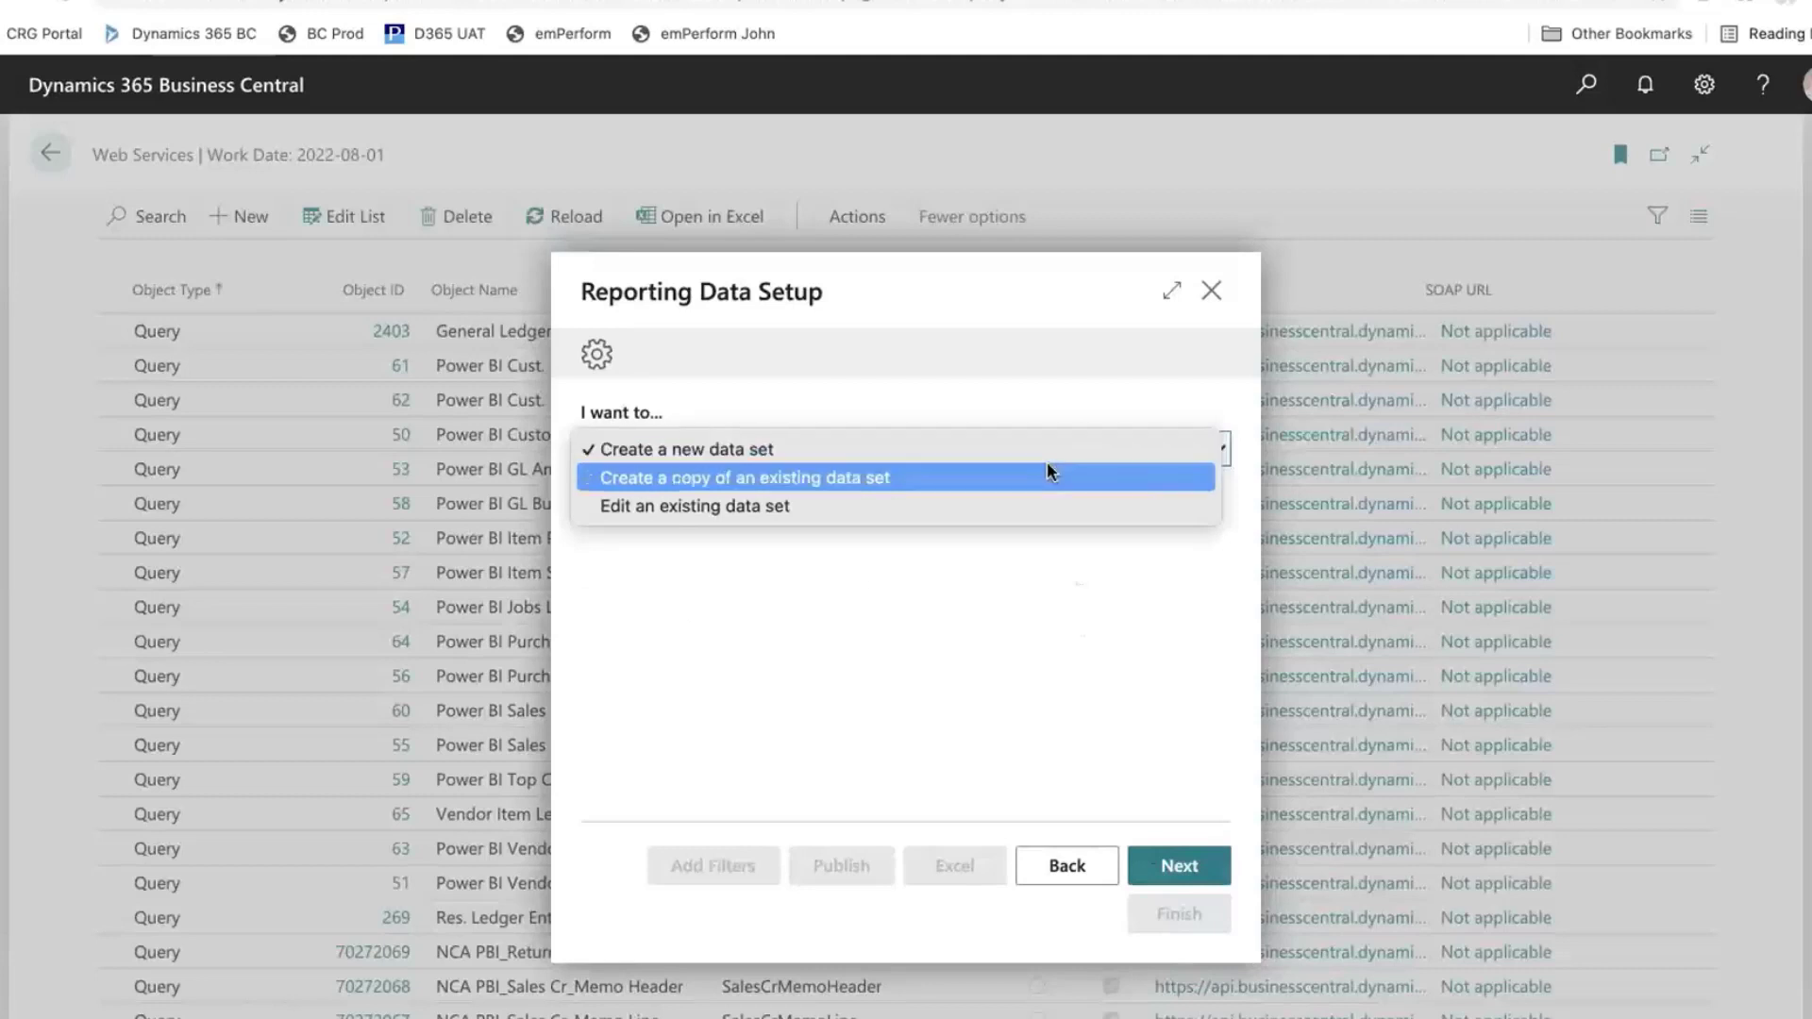
click(1047, 451)
click(1180, 865)
click(943, 619)
text(John)
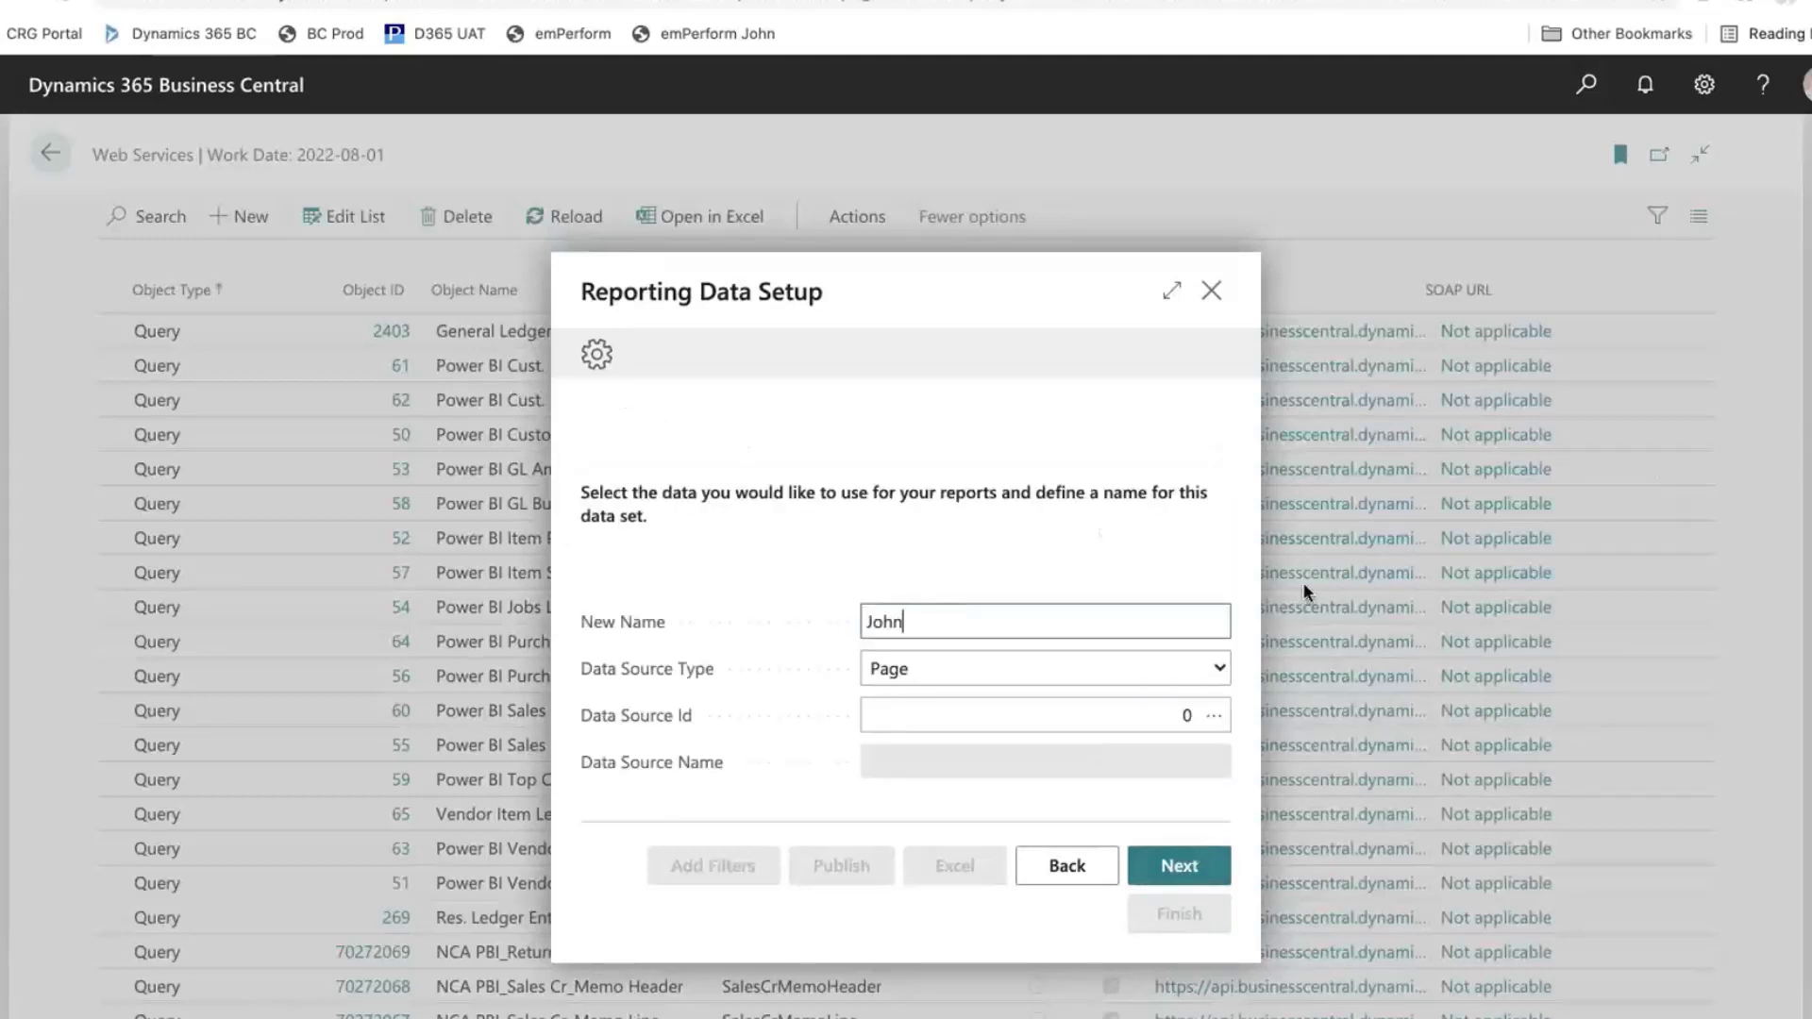
click(1215, 720)
click(1217, 719)
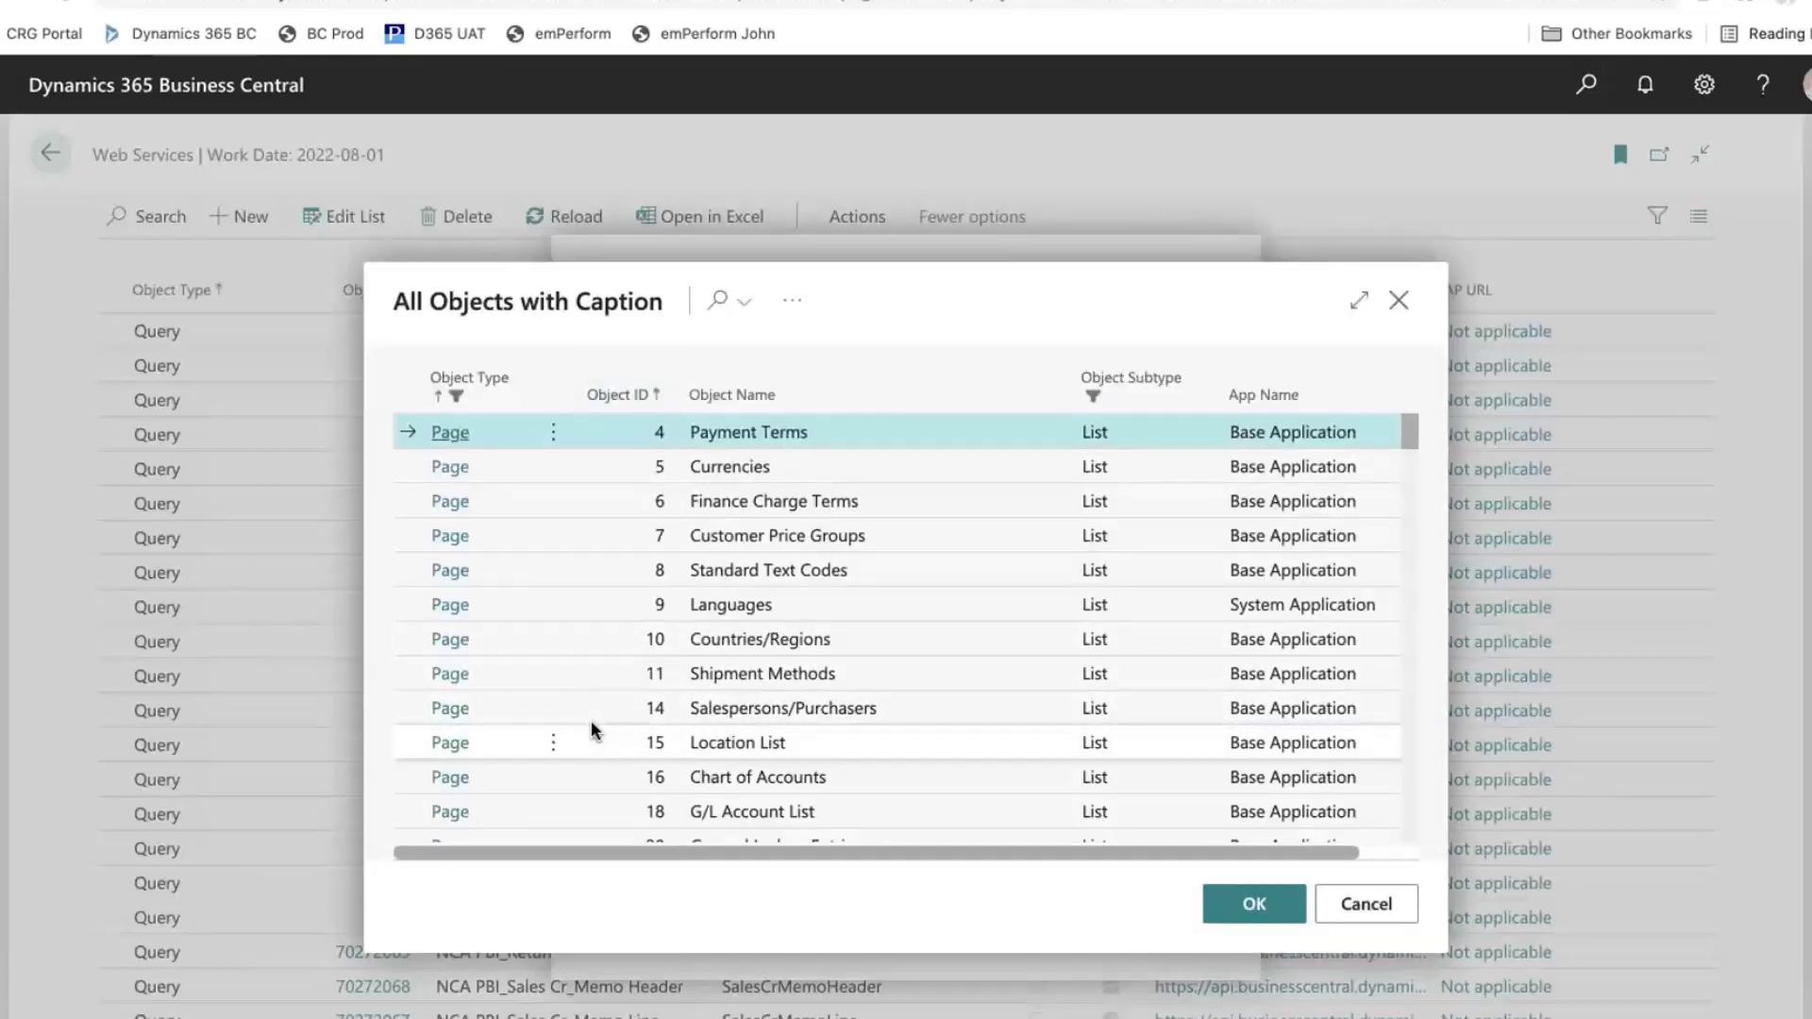
scroll(594, 727, down, 3)
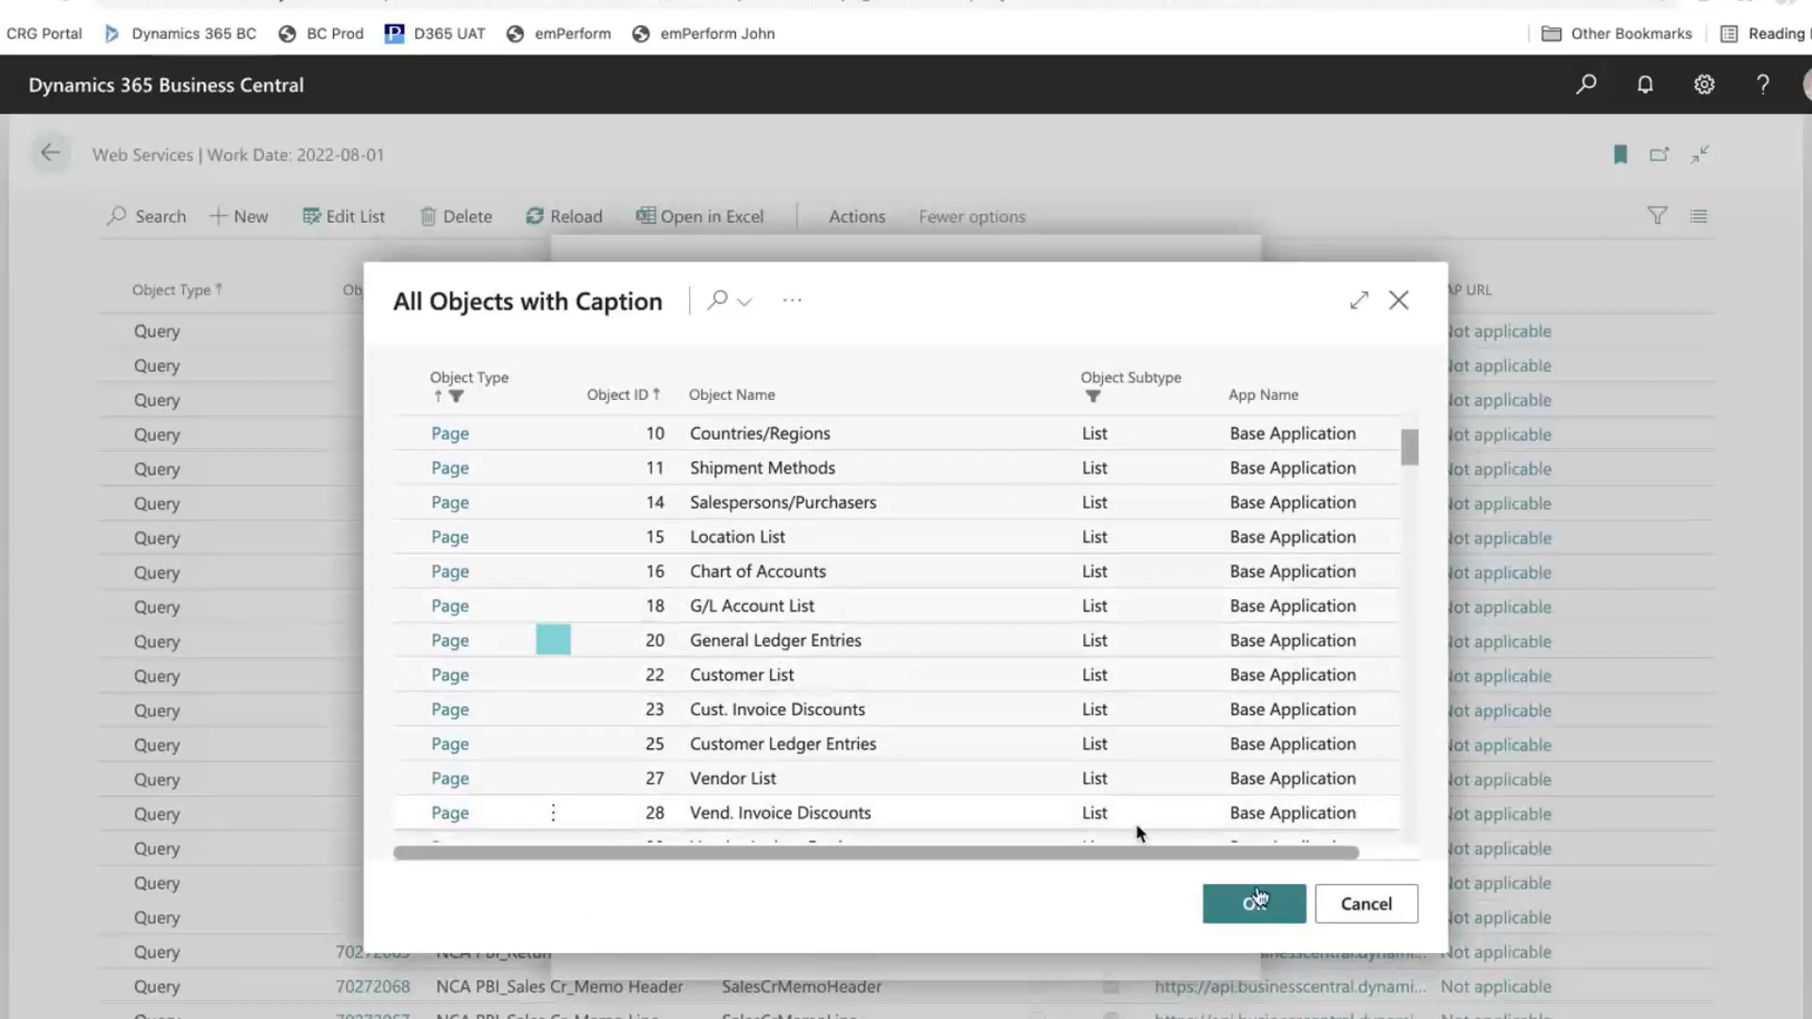
click(1263, 904)
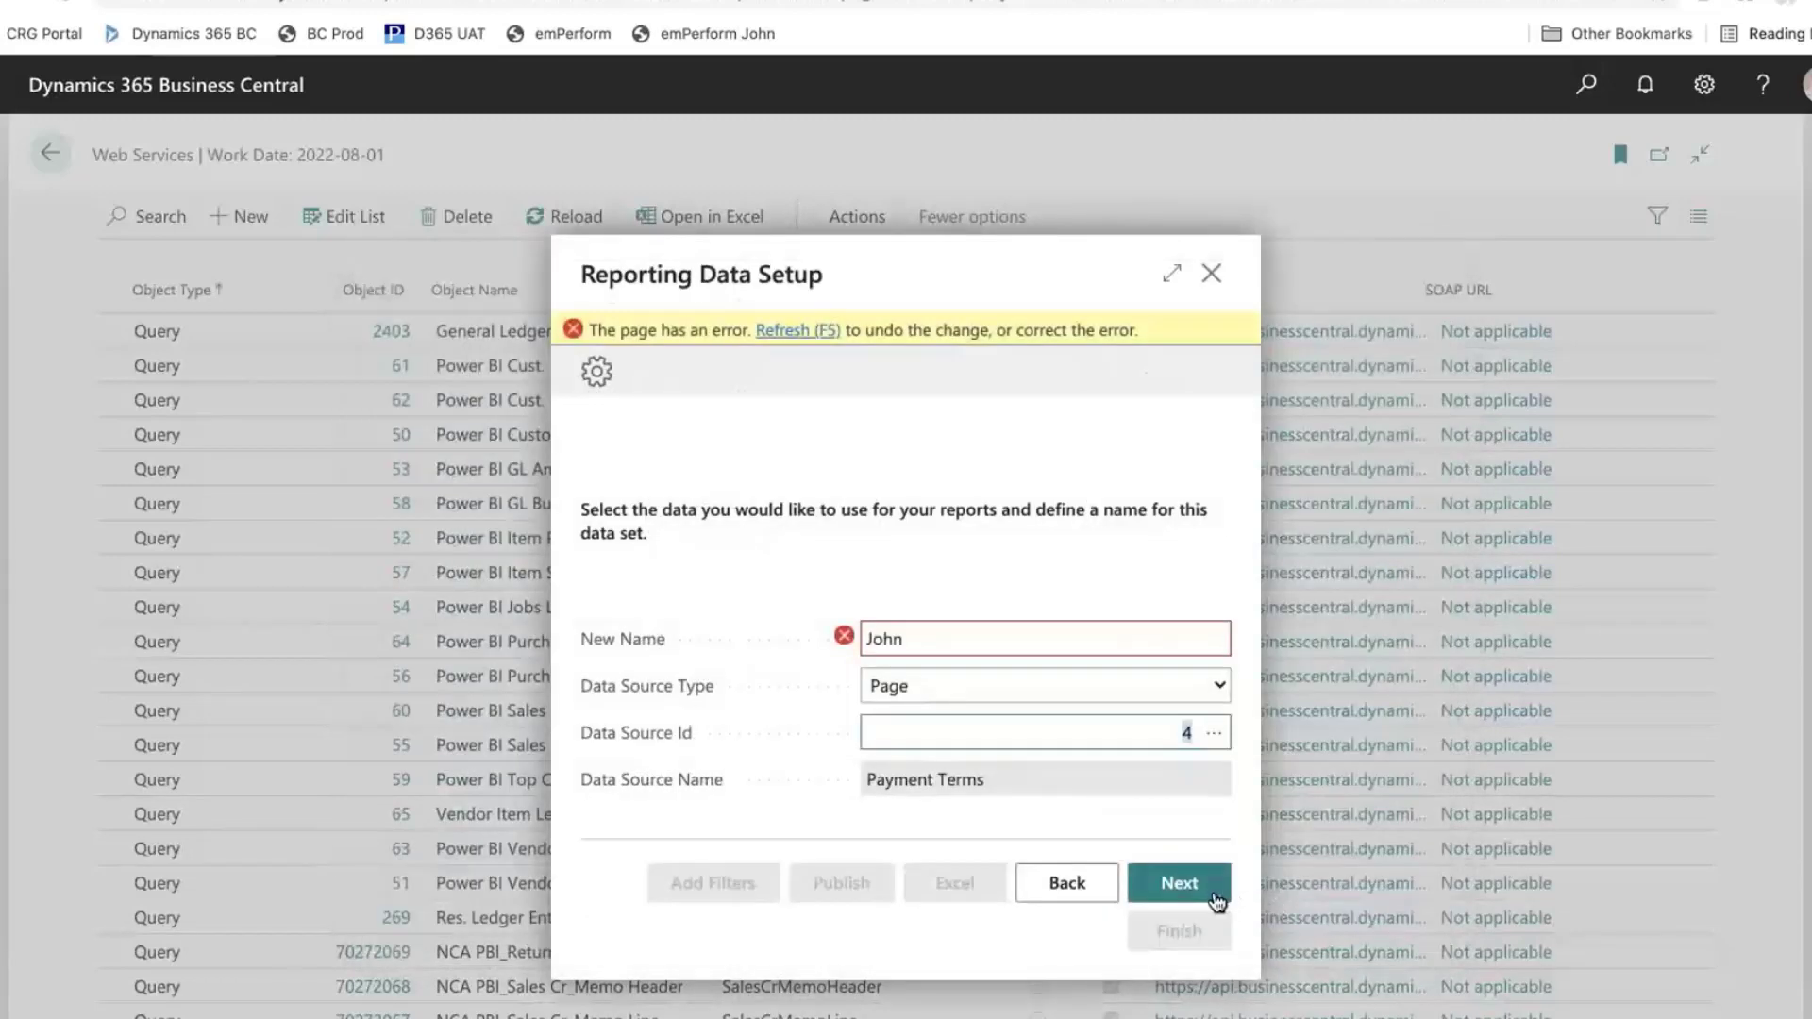
Step: Close Reporting Data Setup, discard the unsaved changes, and return from Web Services to the home page
click(1215, 276)
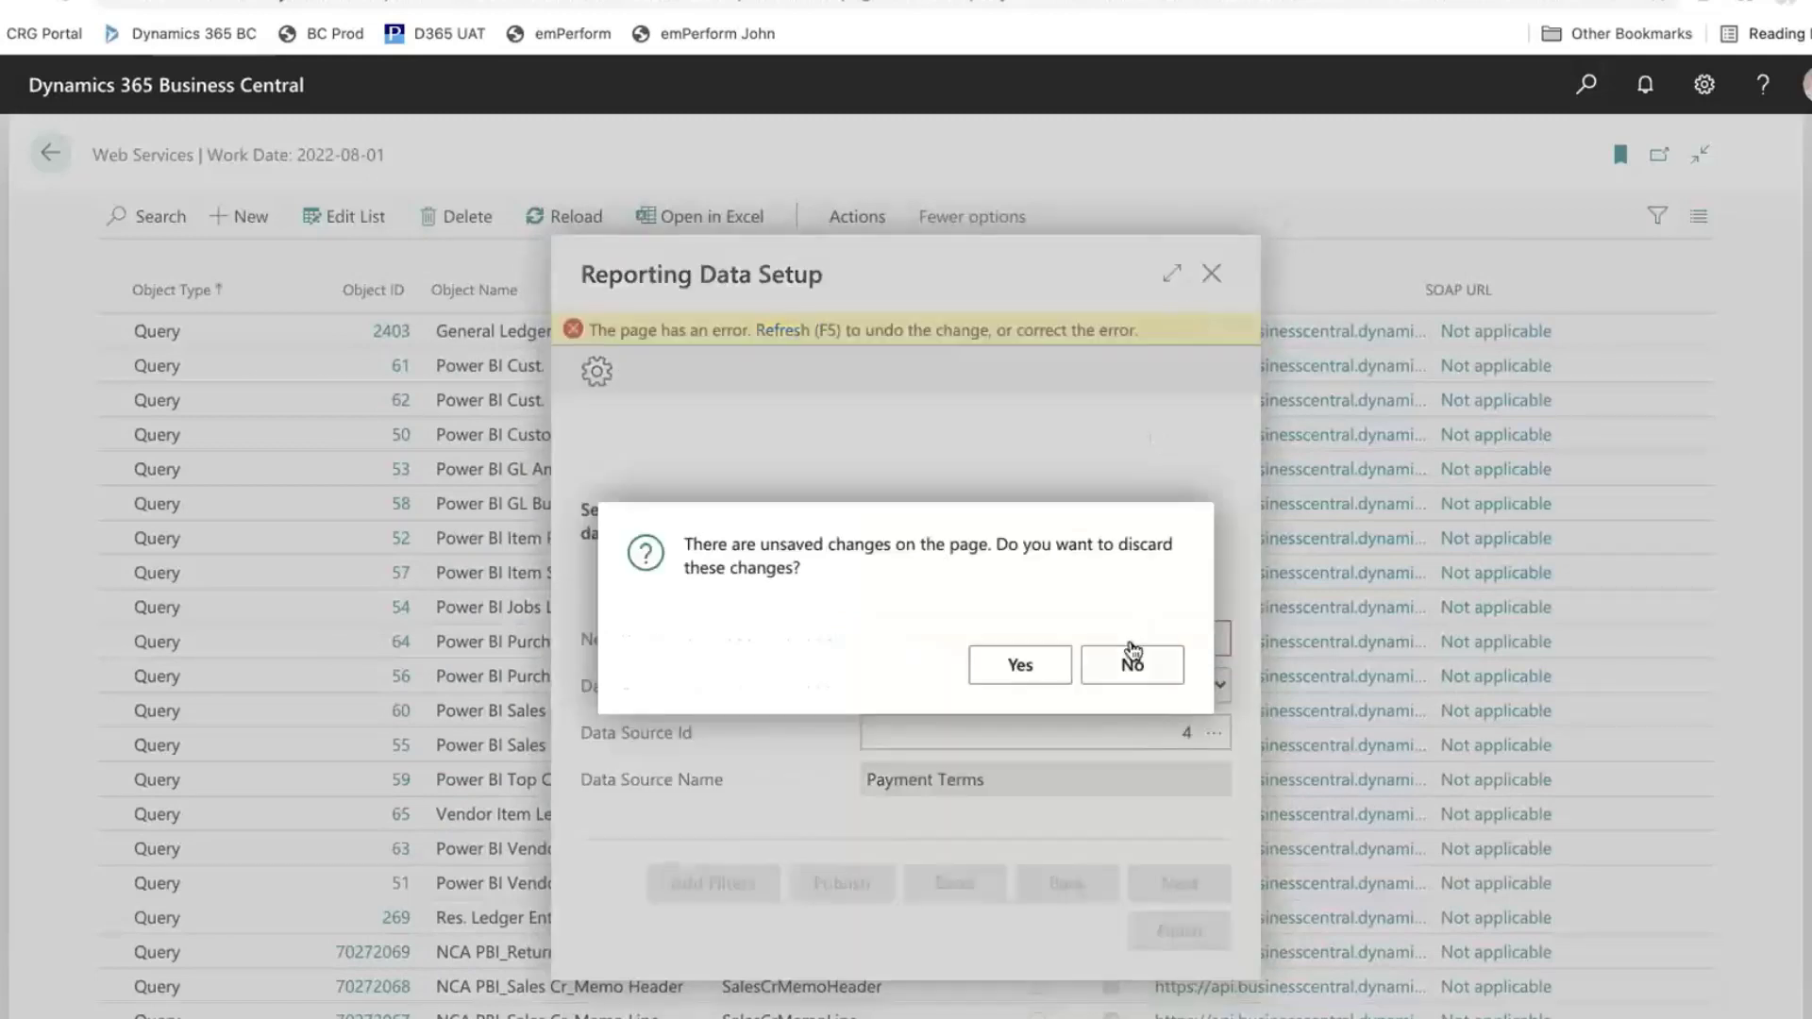
click(1035, 670)
click(1039, 670)
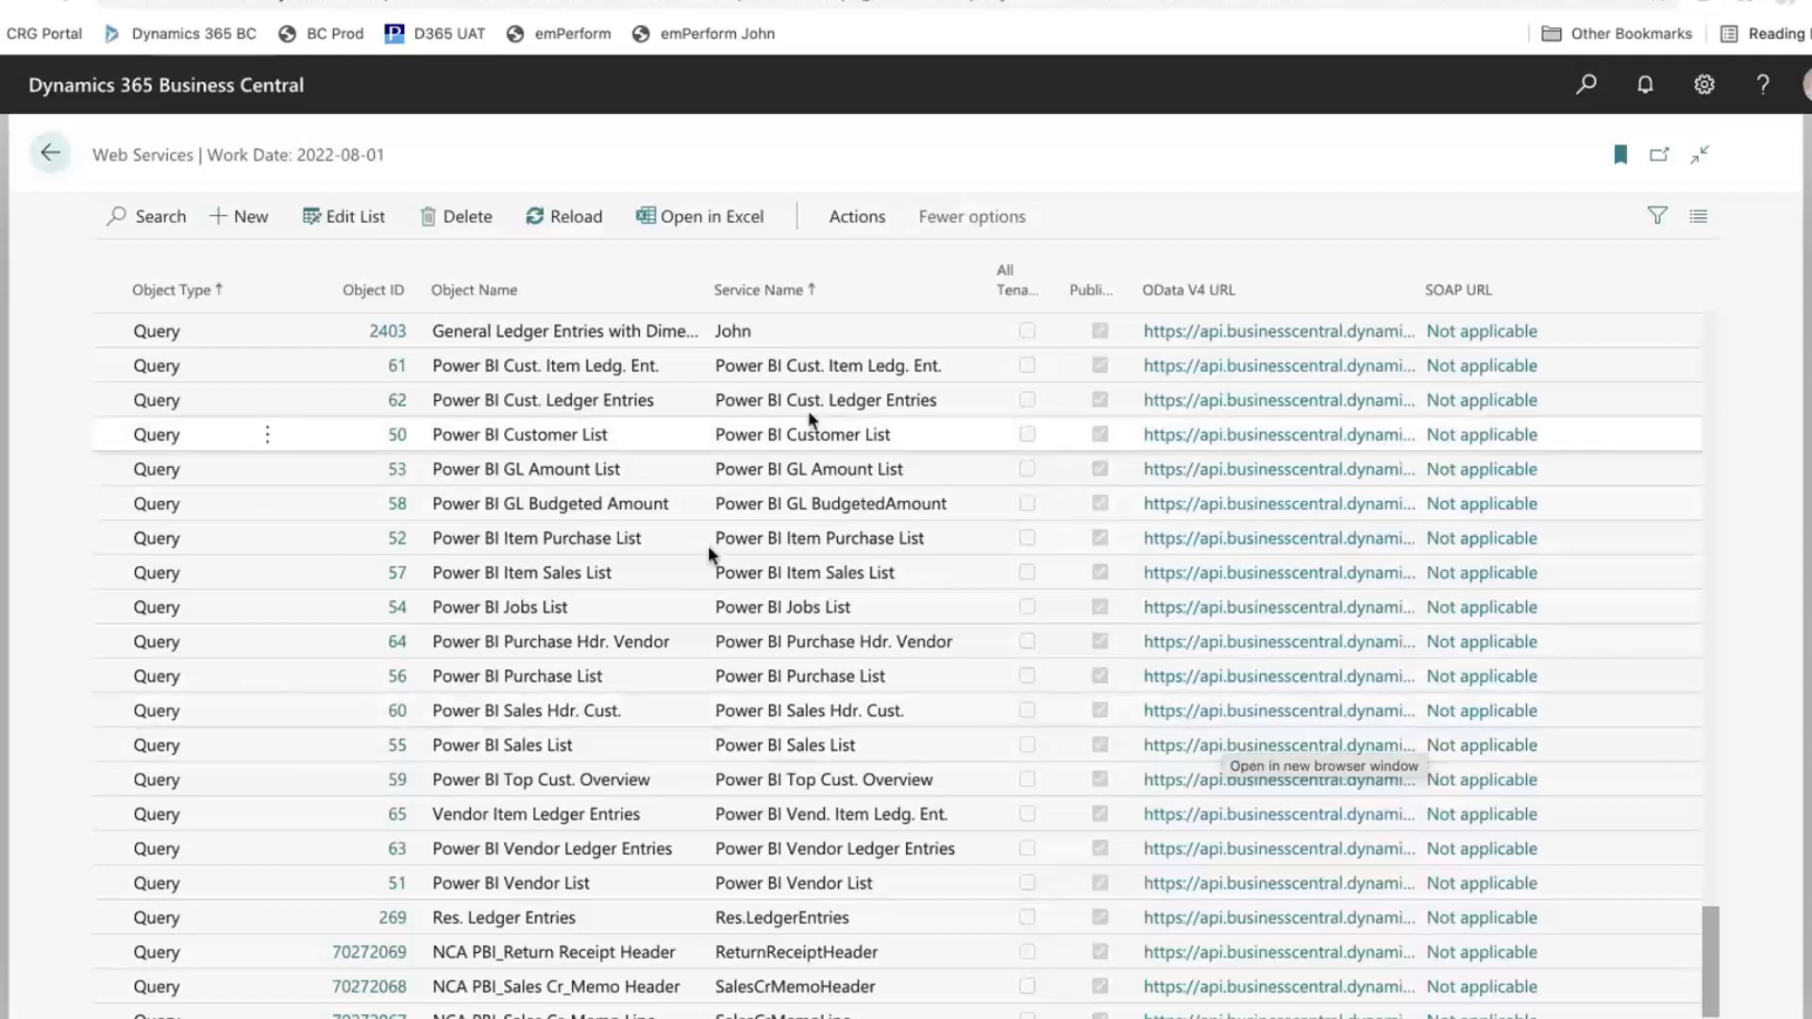
click(64, 152)
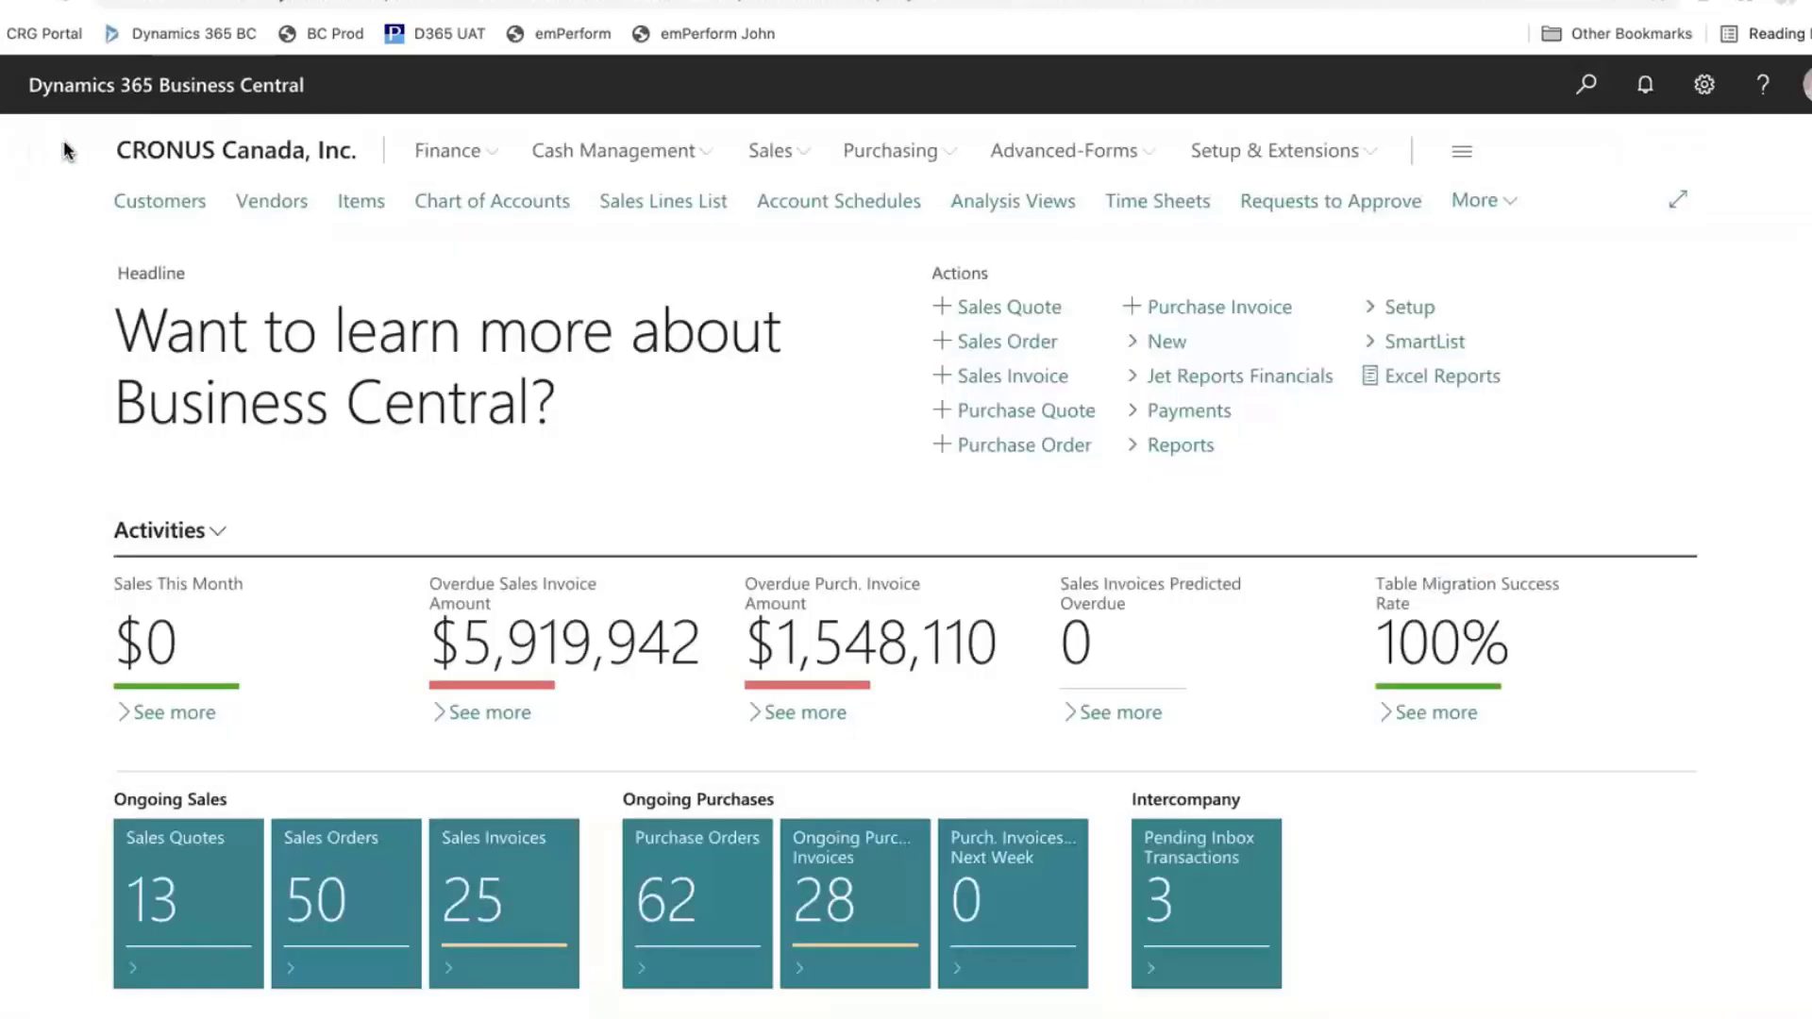